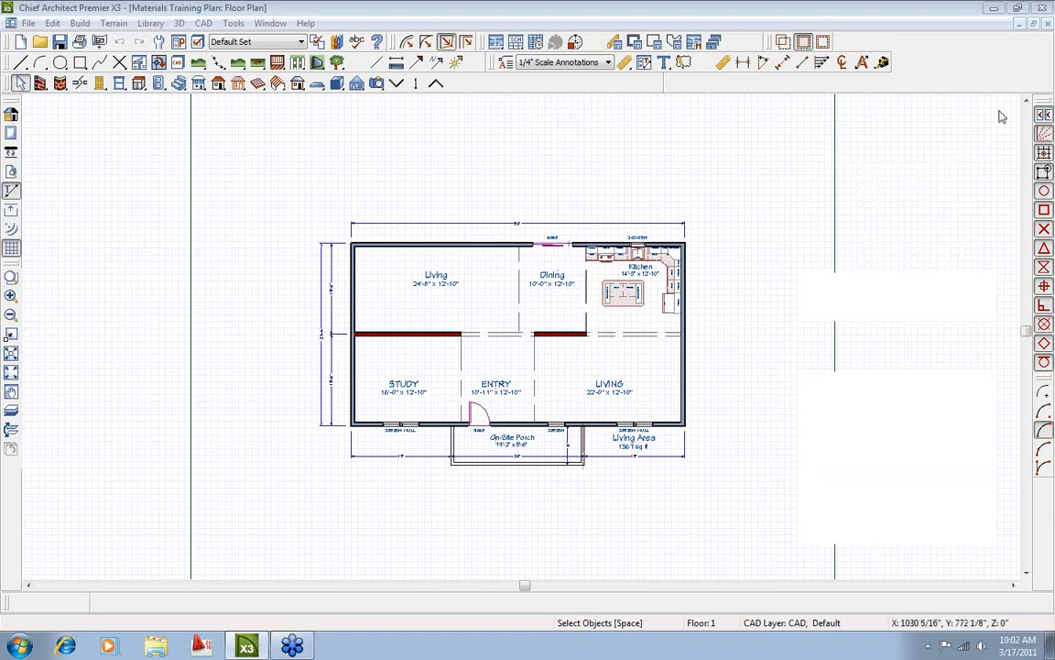
# Create a perspective full overview of the house and orbit closer to a front corner view showing the gable end.
pyautogui.click(377, 83)
pyautogui.click(515, 84)
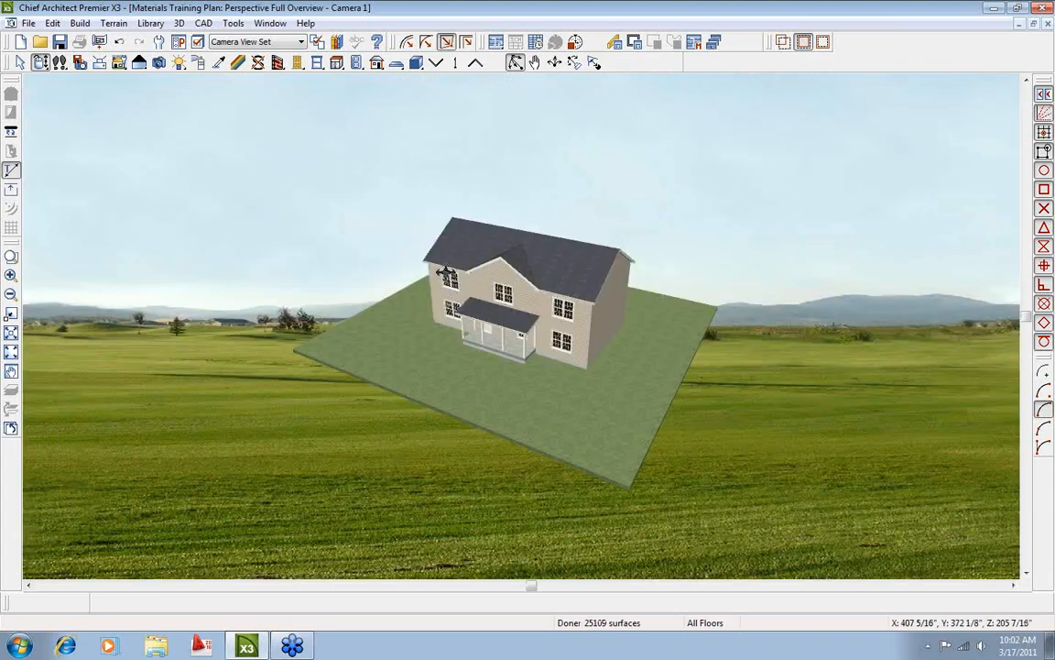
pyautogui.moveTo(447, 274); pyautogui.dragTo(586, 223)
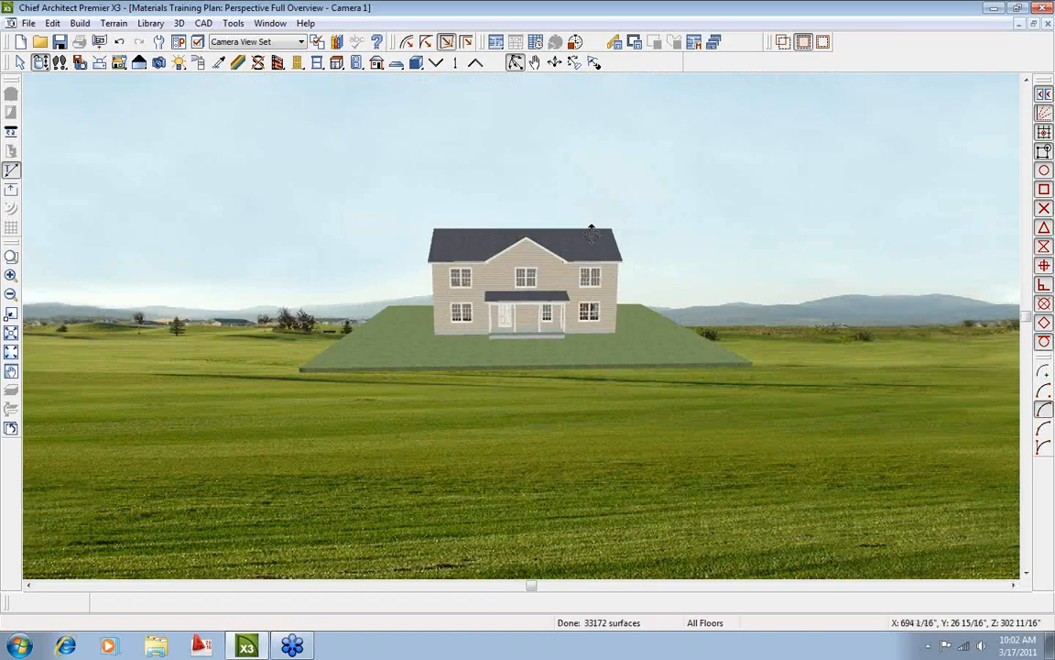
pyautogui.scroll(5, 592, 234)
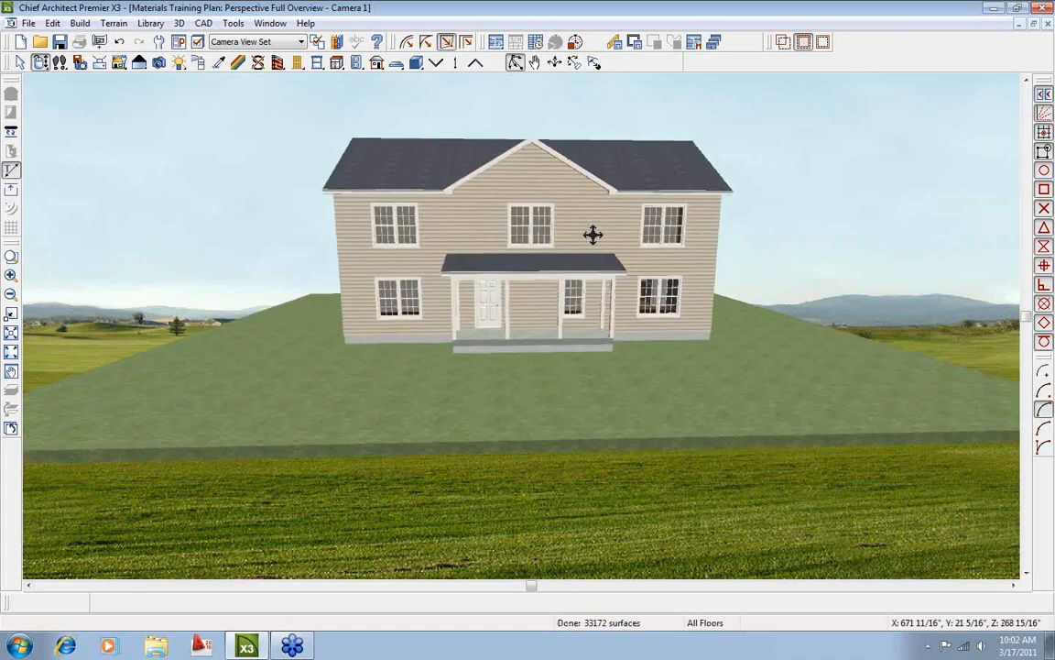
pyautogui.press('Up')
pyautogui.press('Up')
pyautogui.press('Up')
pyautogui.press('Up')
pyautogui.press('Up')
pyautogui.press('Up')
pyautogui.press('Up')
pyautogui.press('Up')
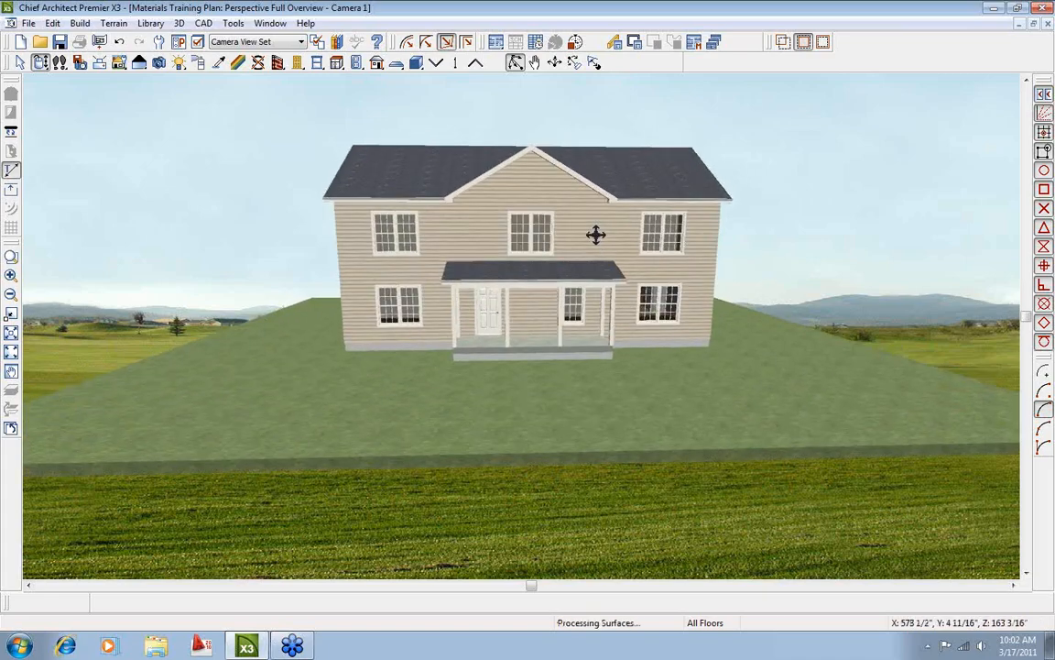
pyautogui.moveTo(469, 393); pyautogui.dragTo(775, 393)
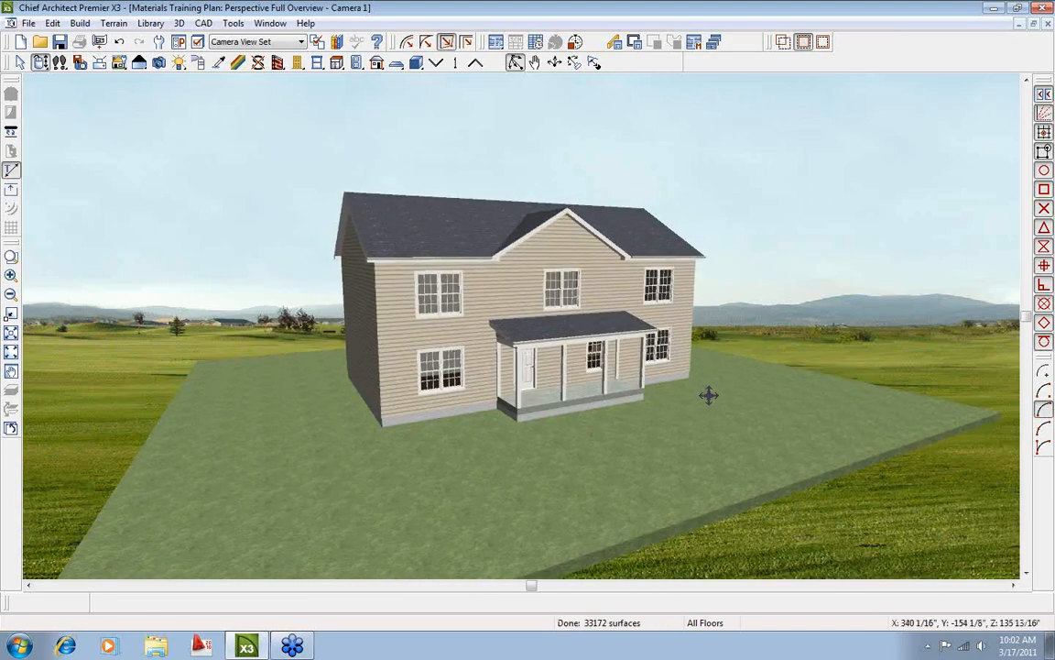
pyautogui.moveTo(614, 426); pyautogui.dragTo(502, 341)
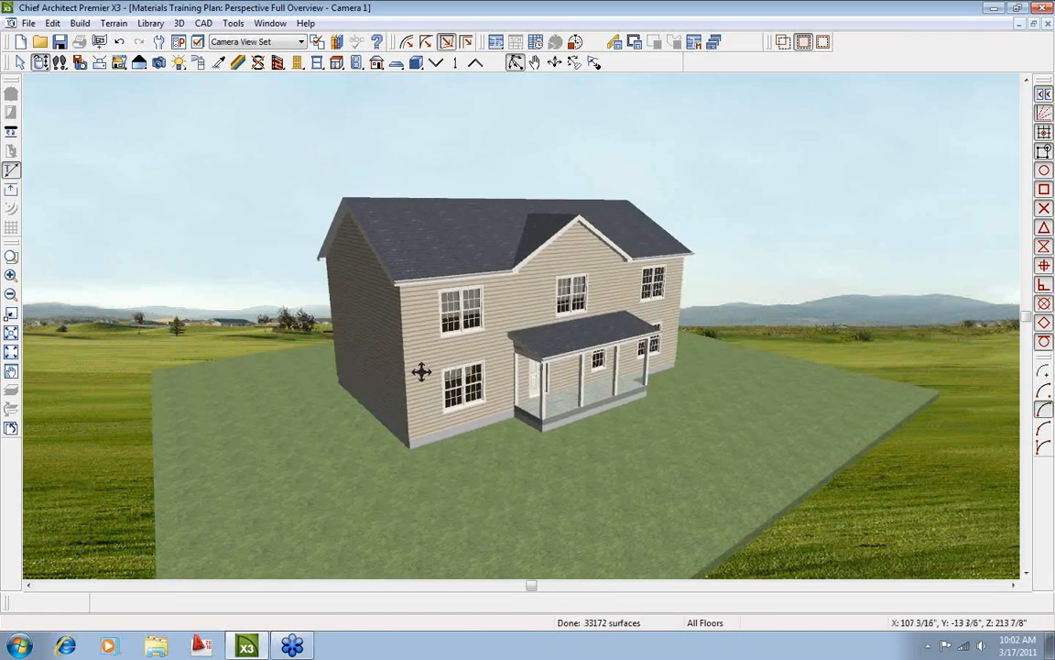
# Load Country Beige 4 into the Material Painter from the Ritz-Craft Siding library, PA Options, American Dream, 4 x 4.
pyautogui.click(199, 62)
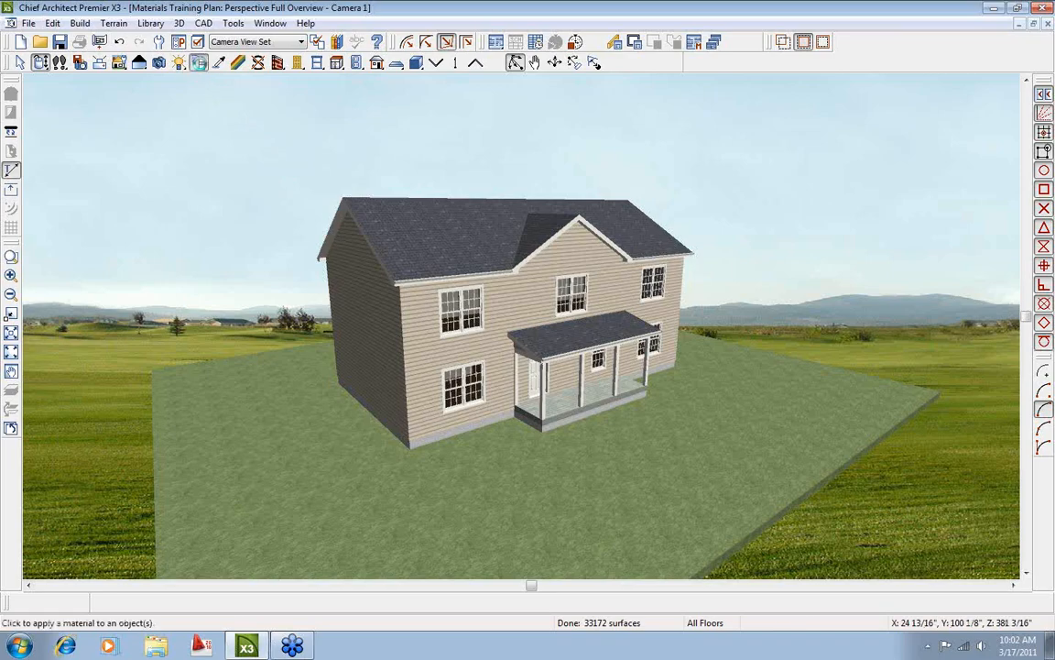
pyautogui.click(463, 188)
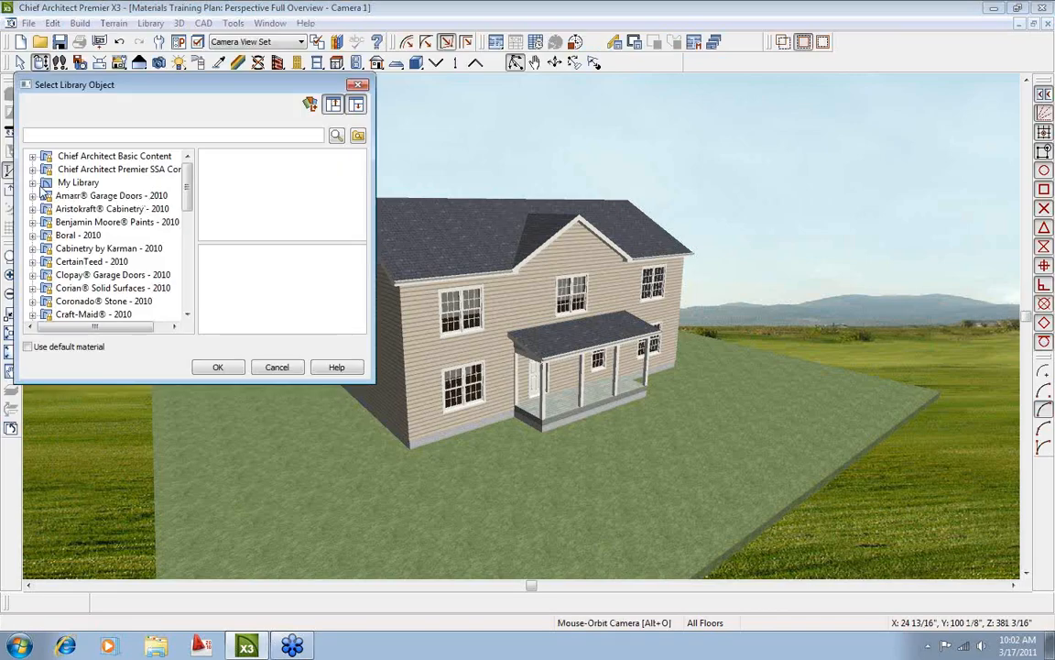
pyautogui.click(33, 183)
pyautogui.click(101, 210)
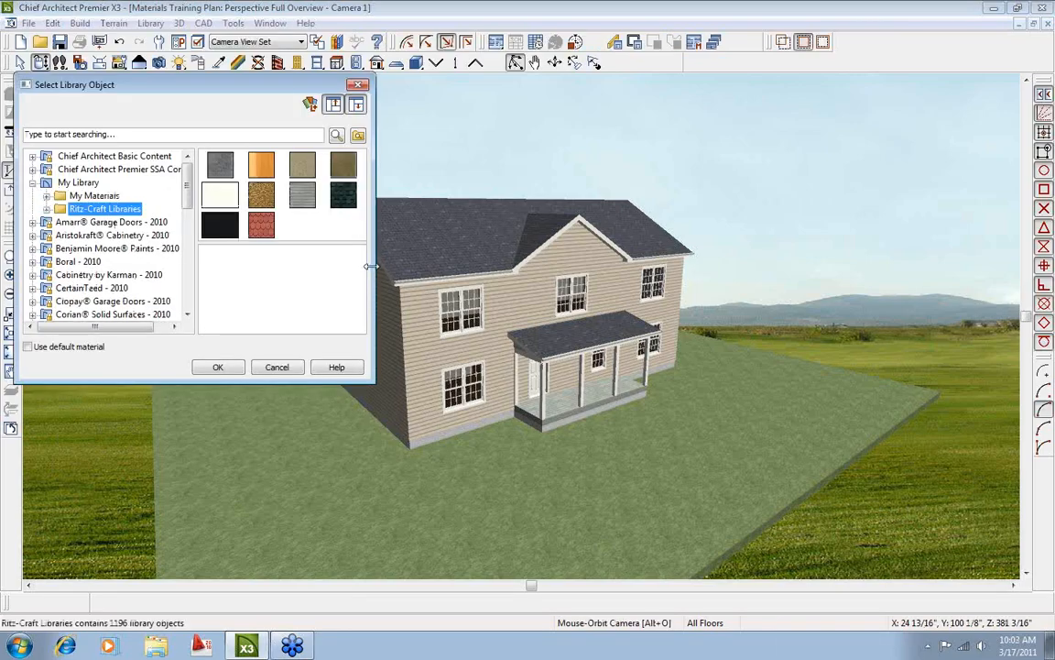
pyautogui.doubleClick(341, 189)
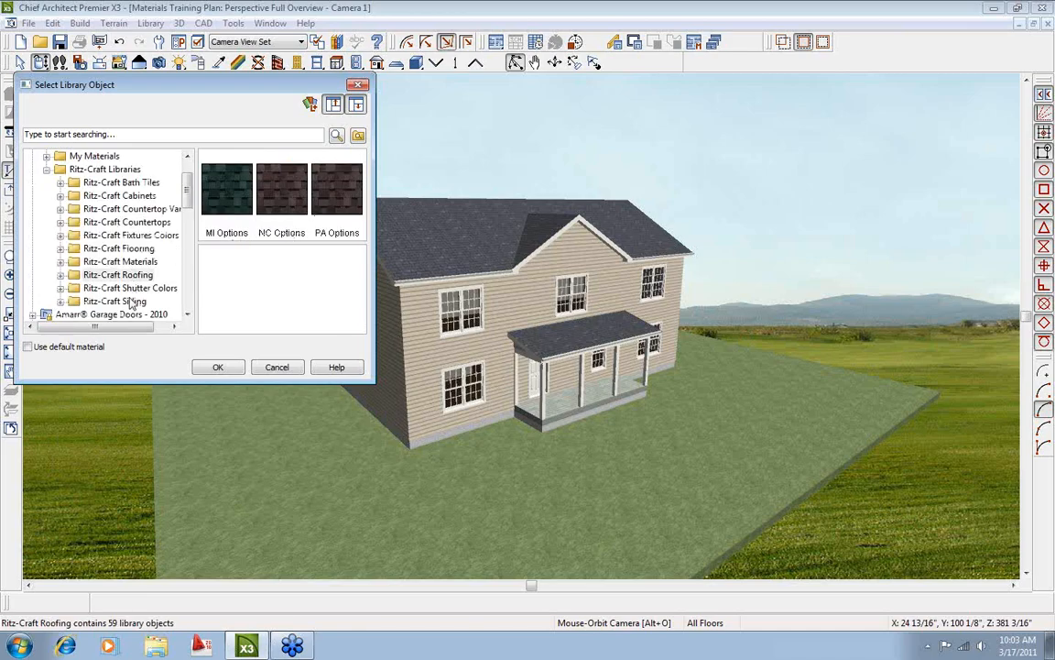
pyautogui.click(129, 301)
pyautogui.doubleClick(311, 189)
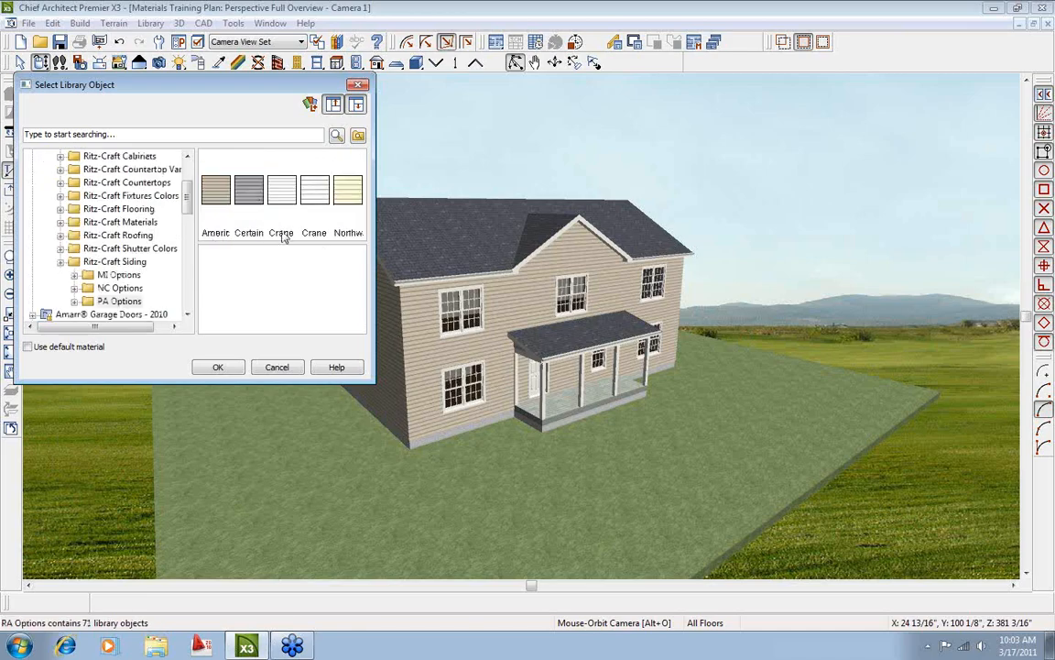
pyautogui.doubleClick(212, 189)
pyautogui.doubleClick(259, 195)
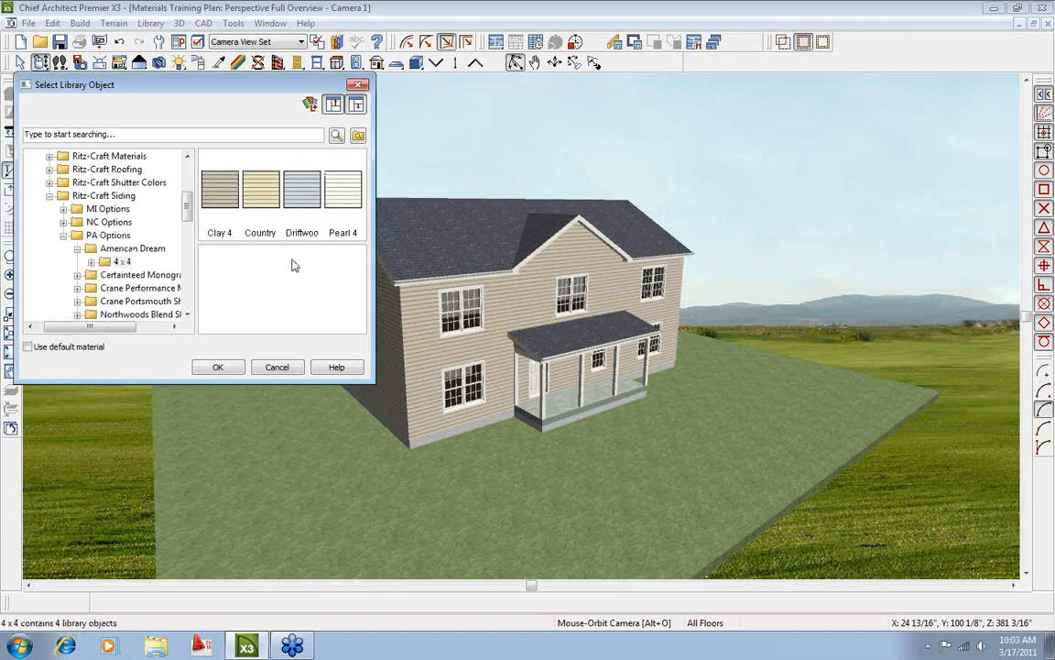
pyautogui.click(265, 203)
pyautogui.click(218, 367)
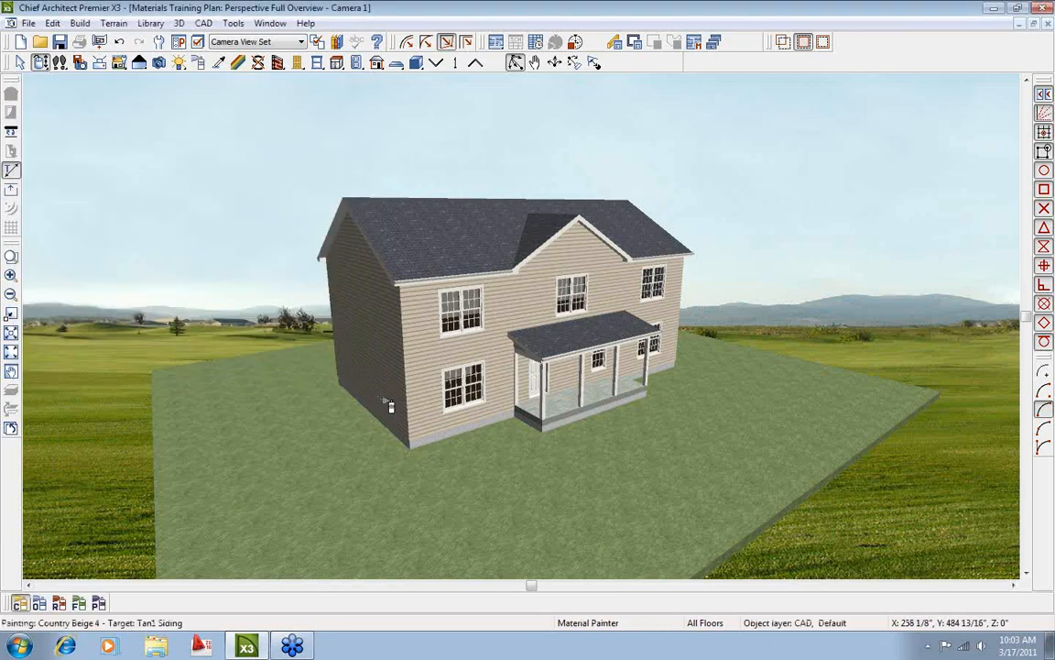
# Try painting the first-floor gable end wall with the Country Beige 4 siding, and leave the Material Painter.
pyautogui.click(389, 406)
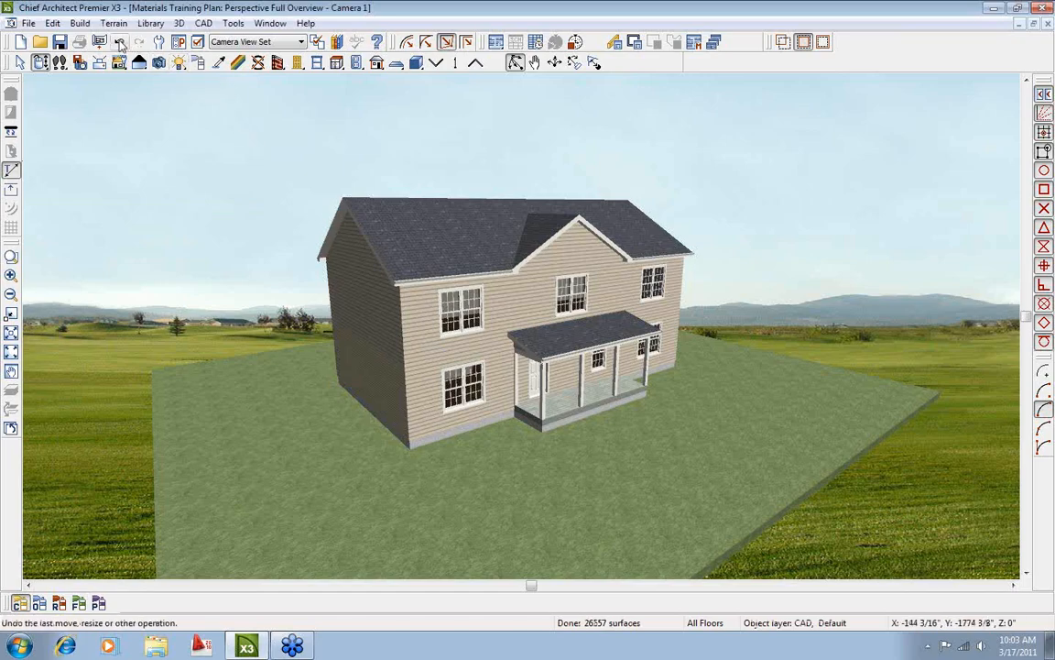
pyautogui.click(328, 295)
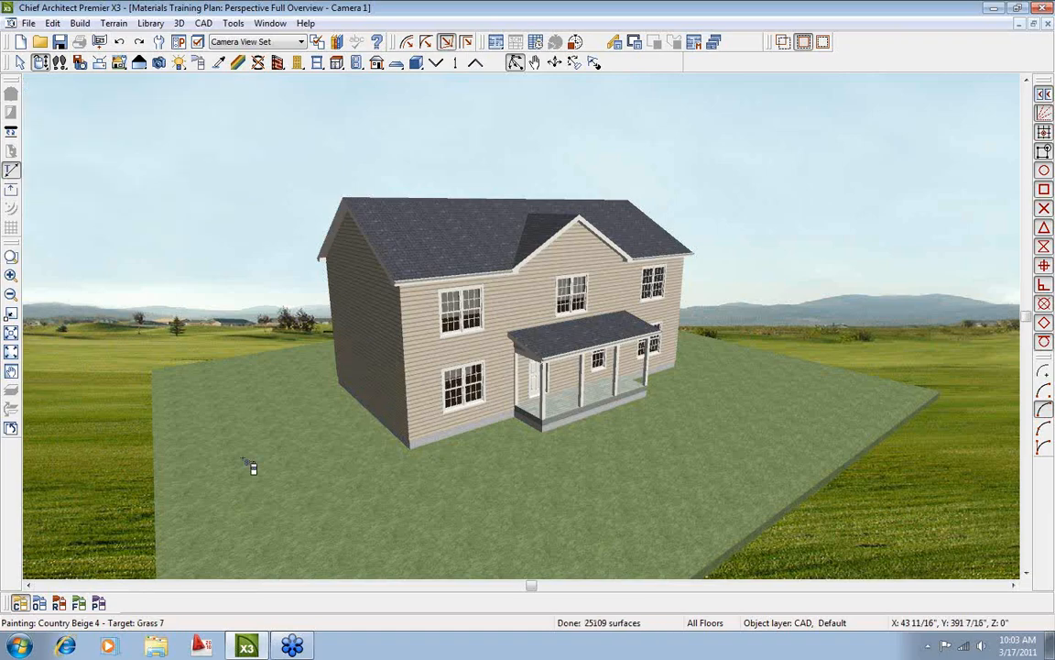
pyautogui.press('space')
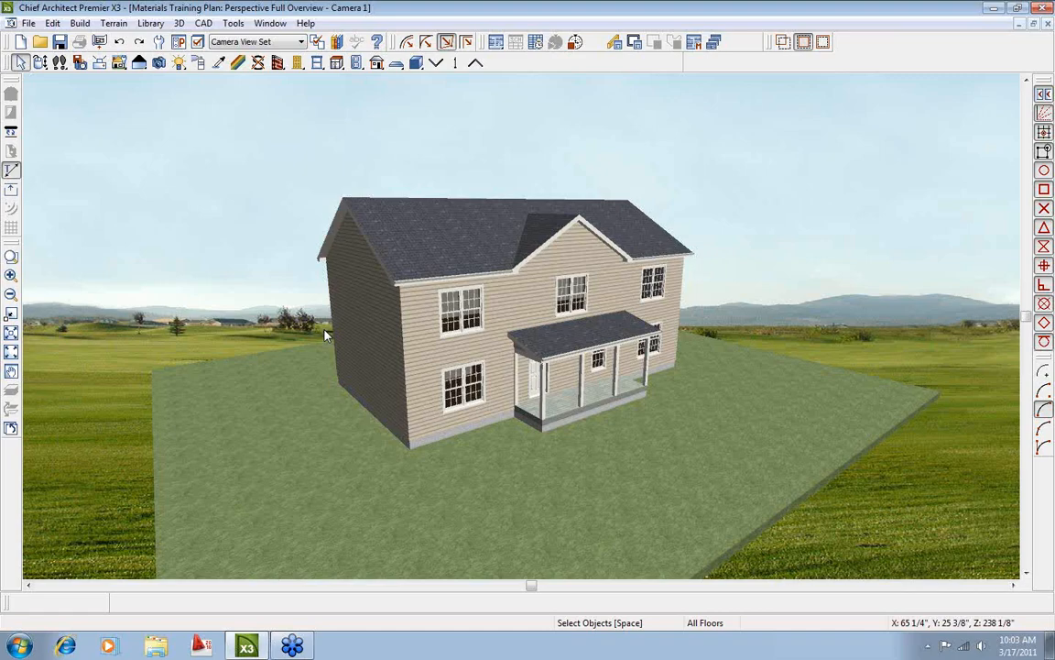
# Check that the first-floor gable end wall is selected by viewing its Wall Specification, and close it without changes.
pyautogui.doubleClick(381, 389)
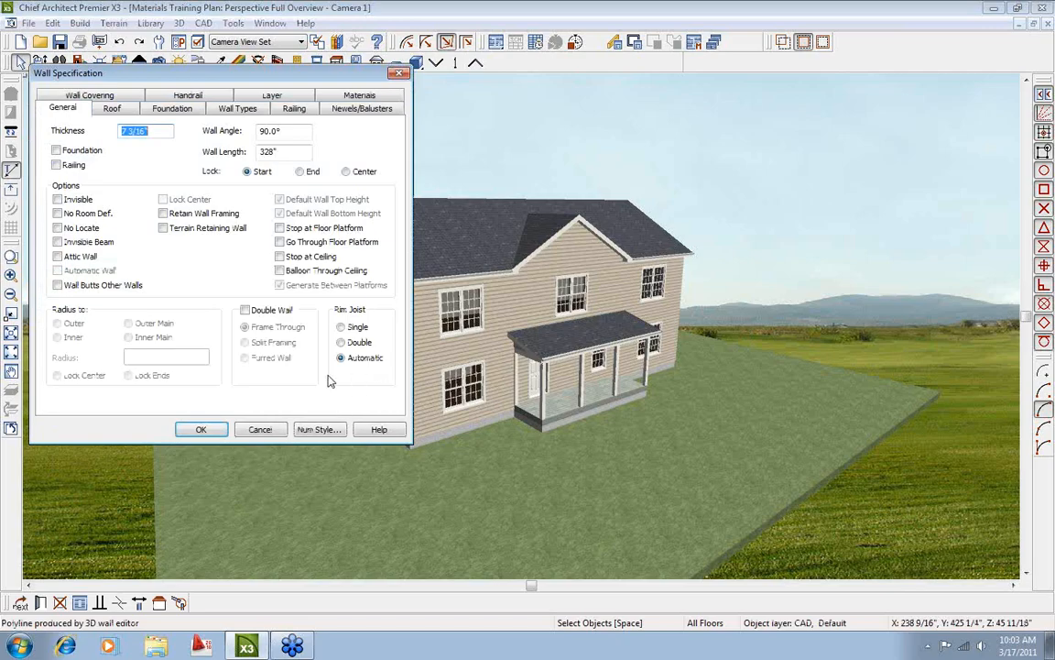
pyautogui.moveTo(237, 71); pyautogui.dragTo(693, 119)
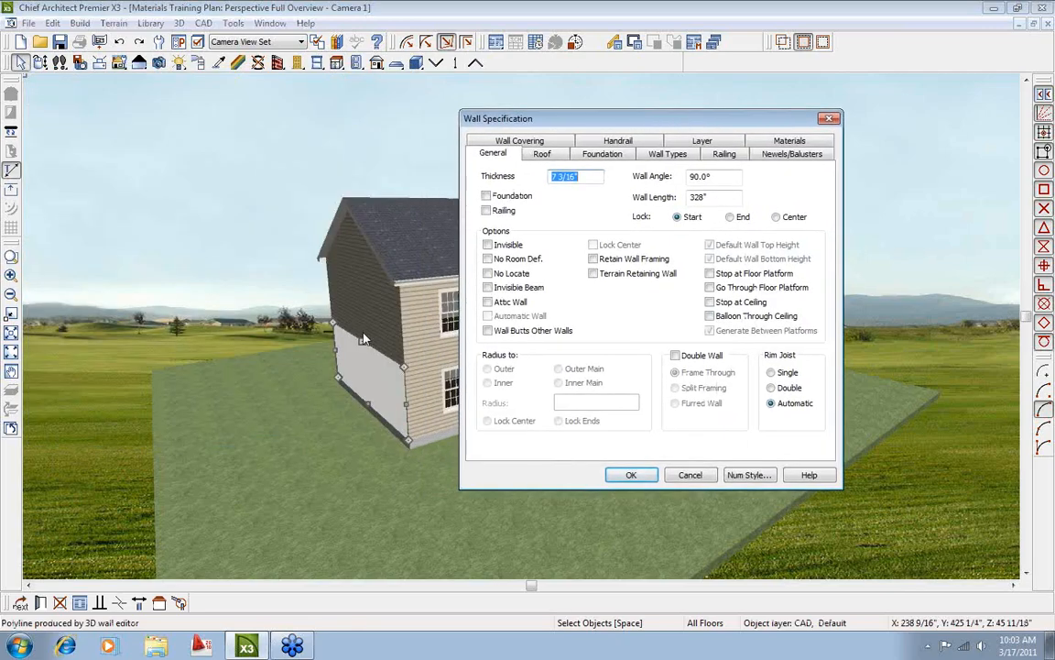
pyautogui.click(689, 474)
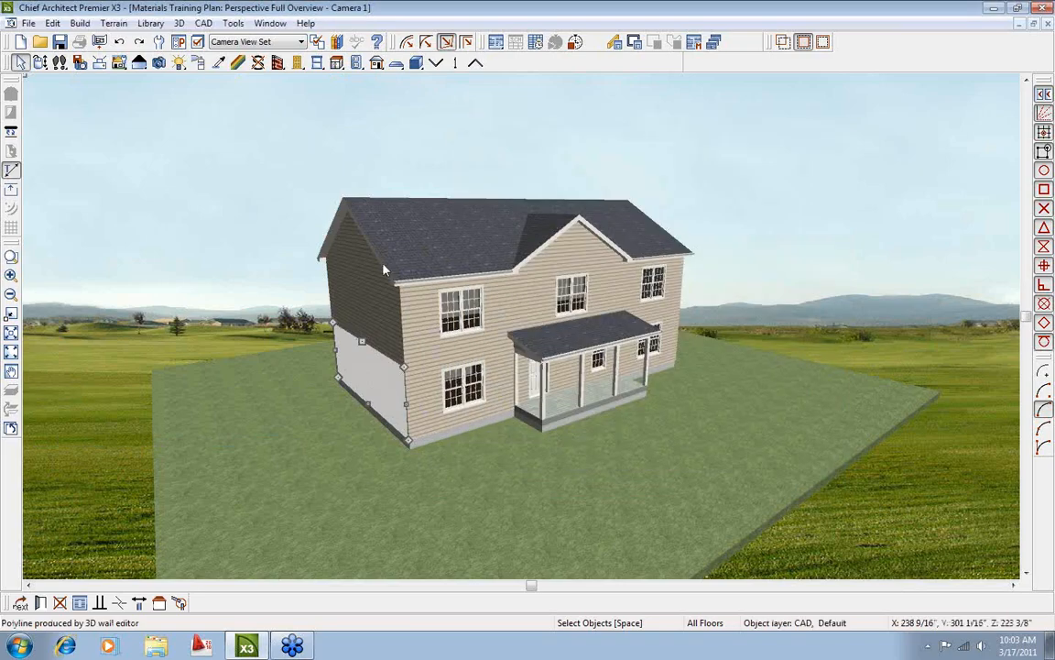
# Enable Select Room Before Wall in 3D in the Architectural preferences.
pyautogui.click(178, 42)
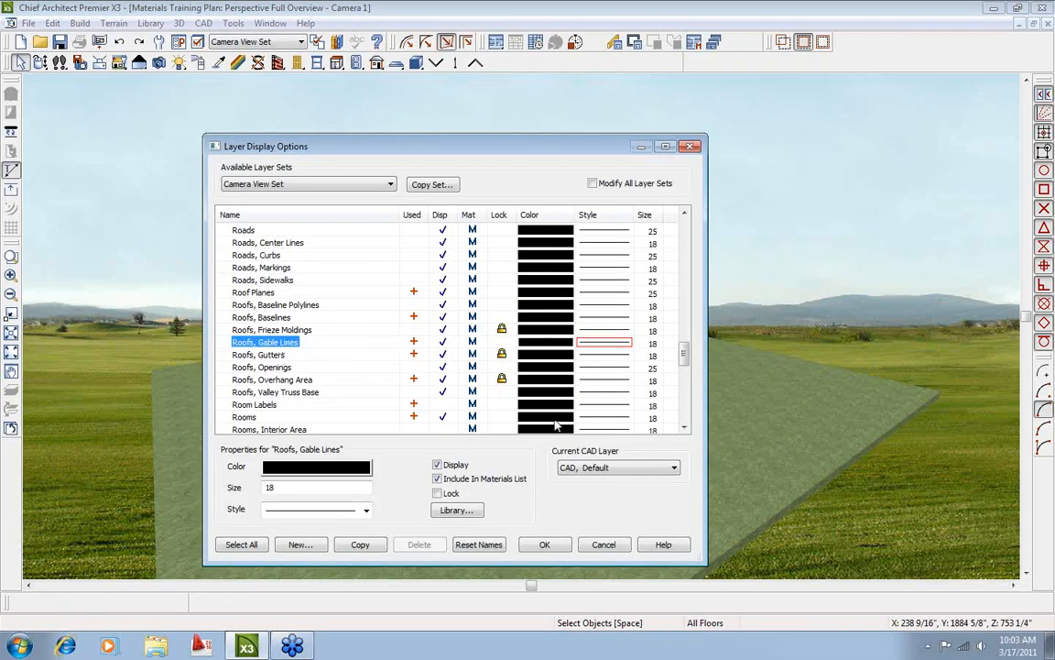
pyautogui.click(604, 544)
pyautogui.click(182, 46)
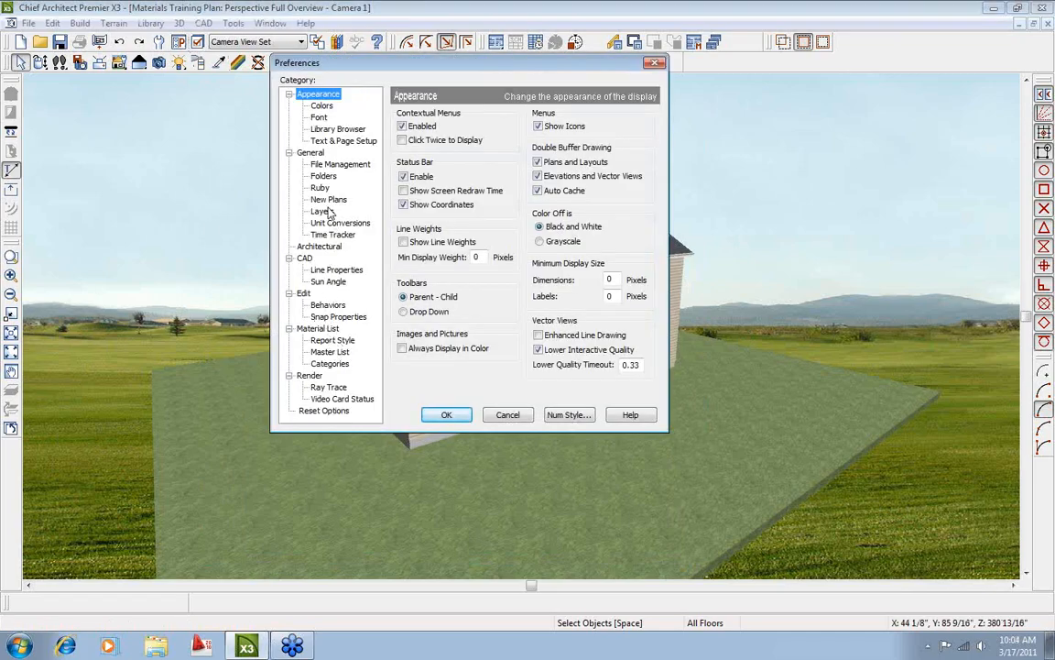
pyautogui.click(305, 293)
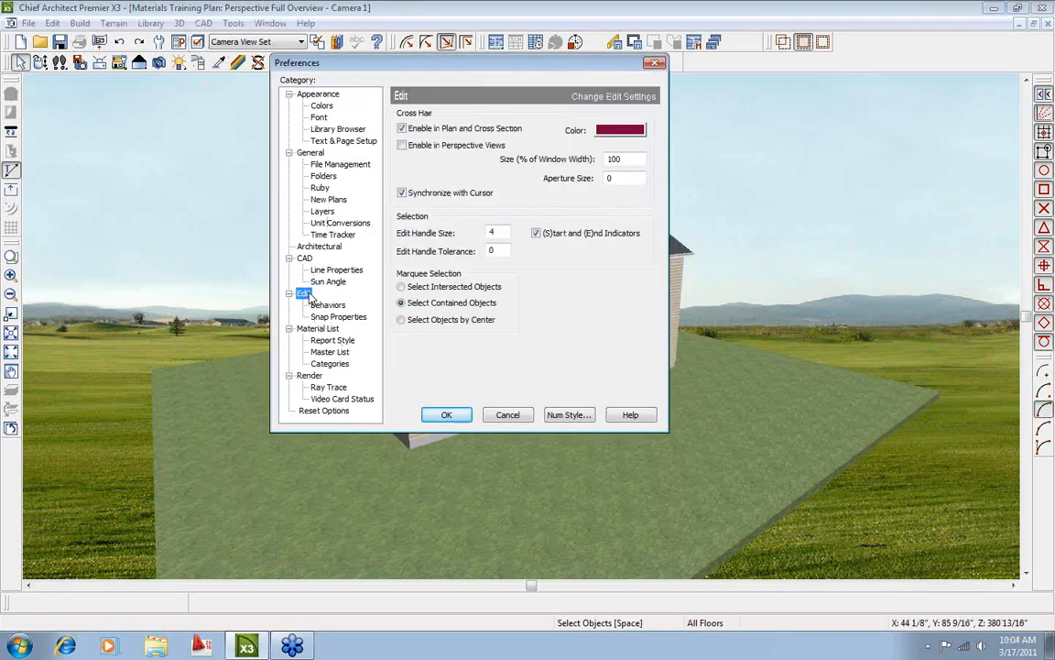
pyautogui.click(313, 247)
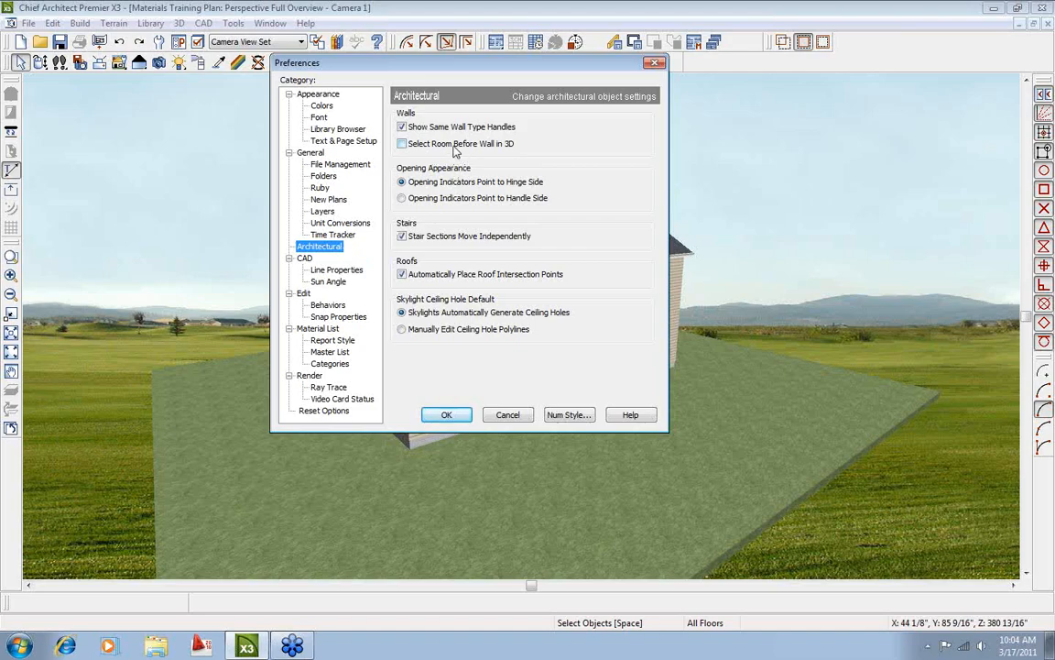
pyautogui.click(417, 147)
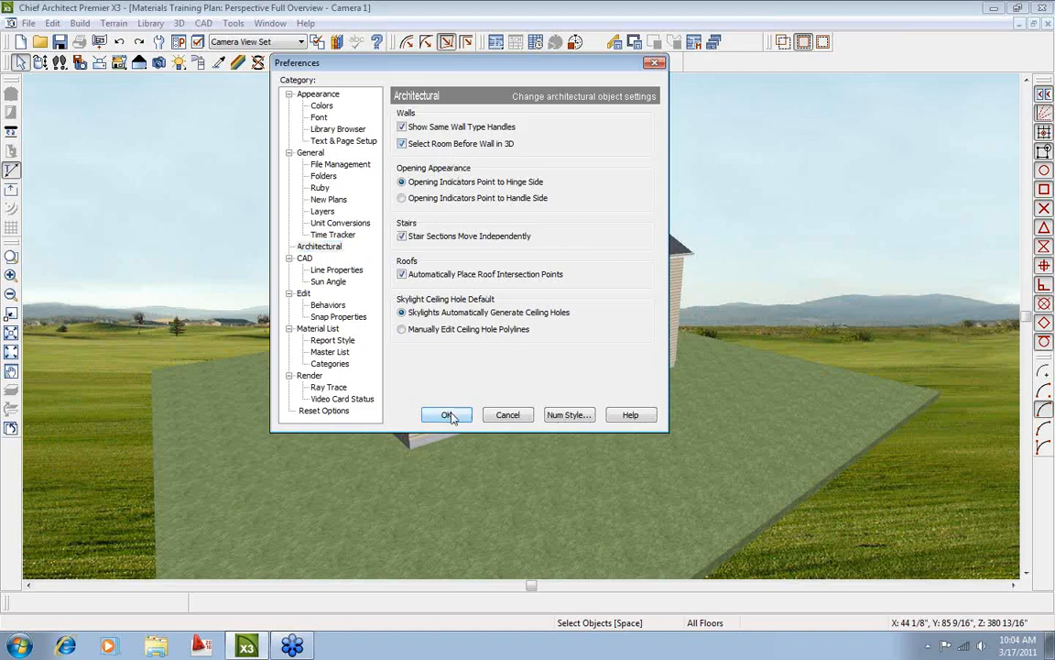
pyautogui.click(447, 415)
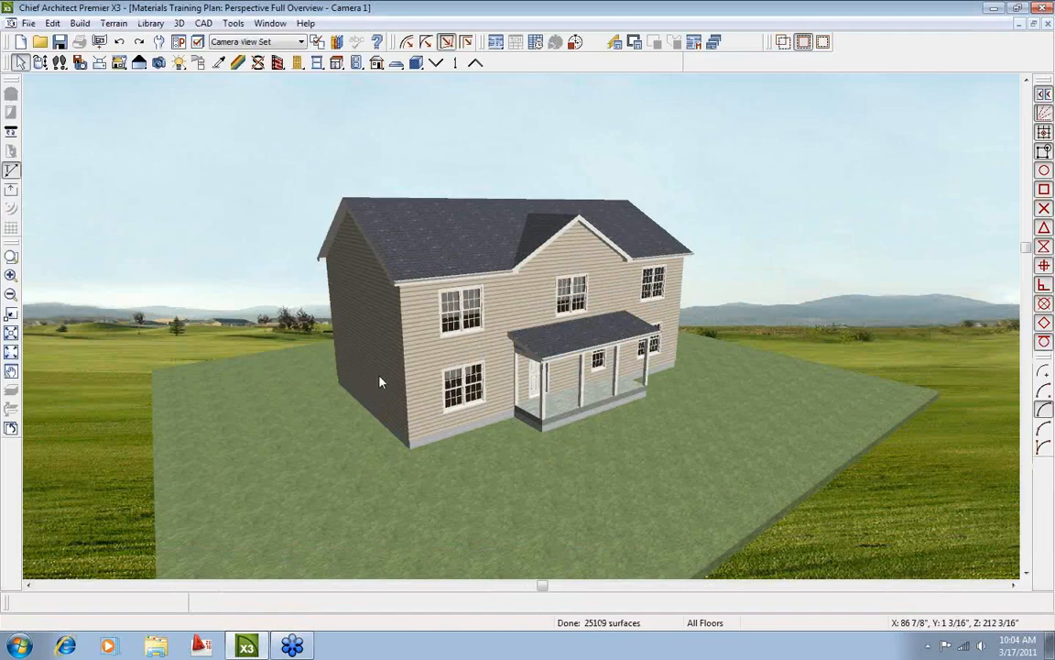
# View the exterior room's specification from the gable end wall, and turn Select Room Before Wall in 3D back off.
pyautogui.doubleClick(385, 385)
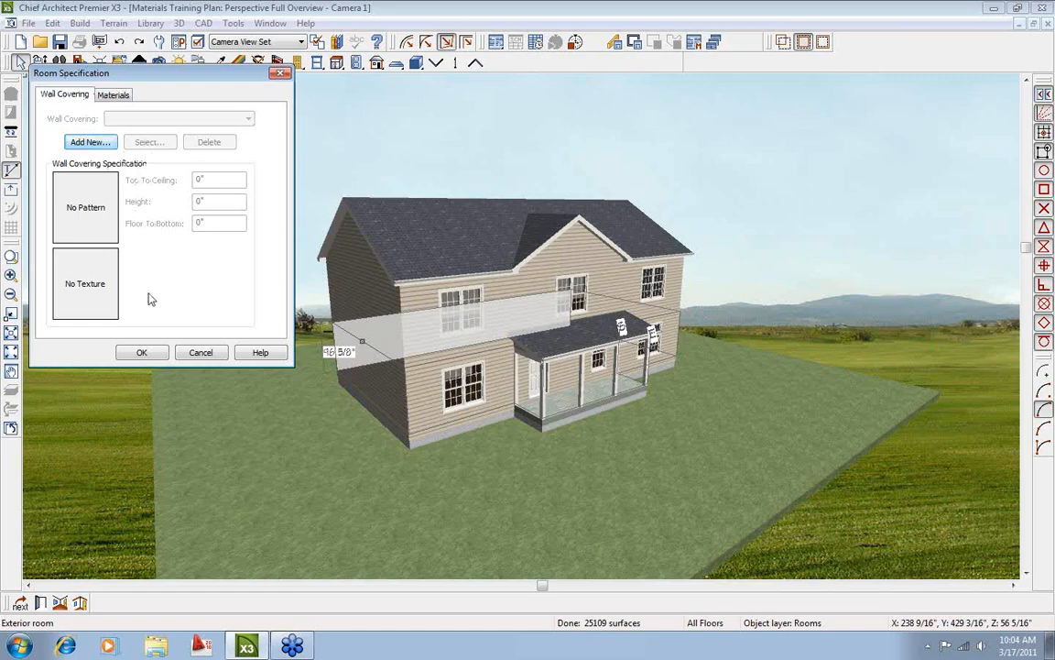
pyautogui.click(141, 351)
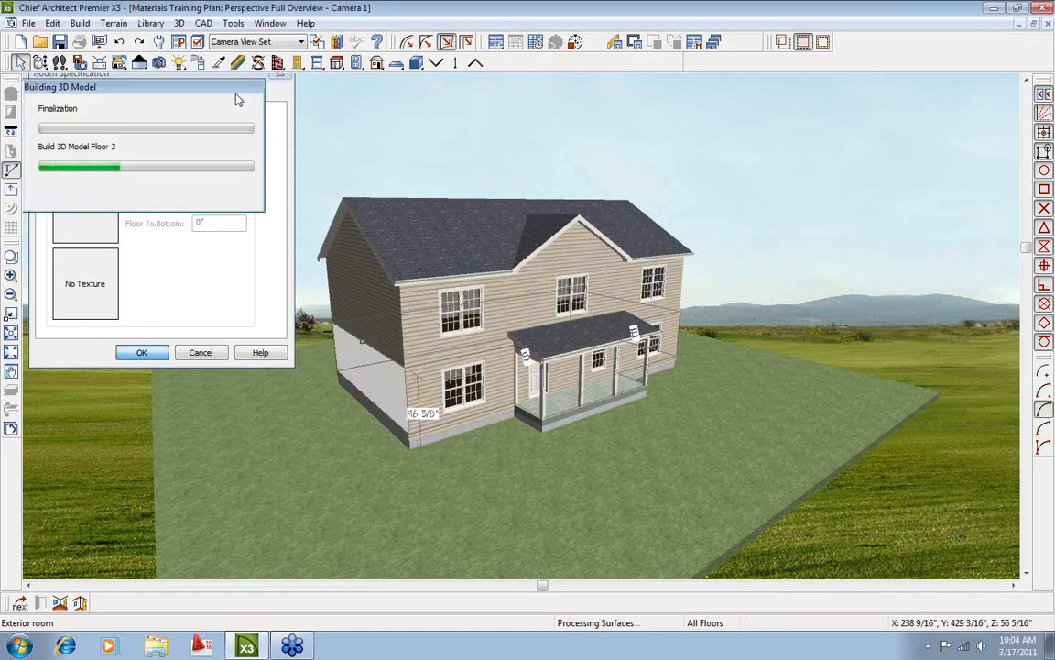
pyautogui.click(179, 42)
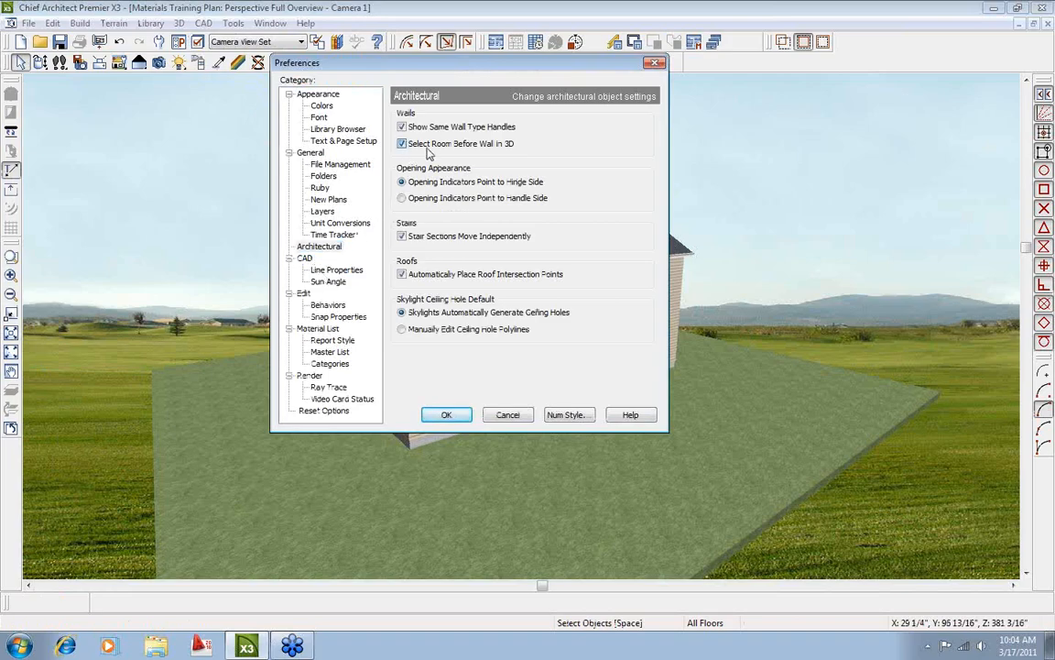
pyautogui.click(445, 415)
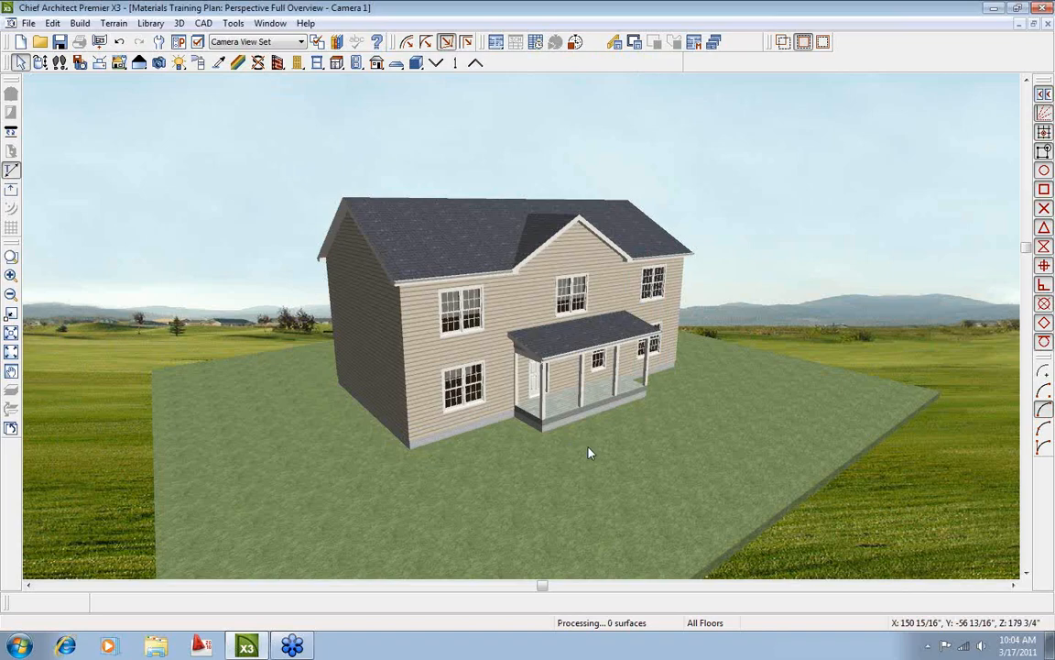
# Open the Siding-6 wall type definition from the first-floor gable end wall's specification.
pyautogui.doubleClick(335, 346)
pyautogui.moveTo(273, 70); pyautogui.dragTo(728, 161)
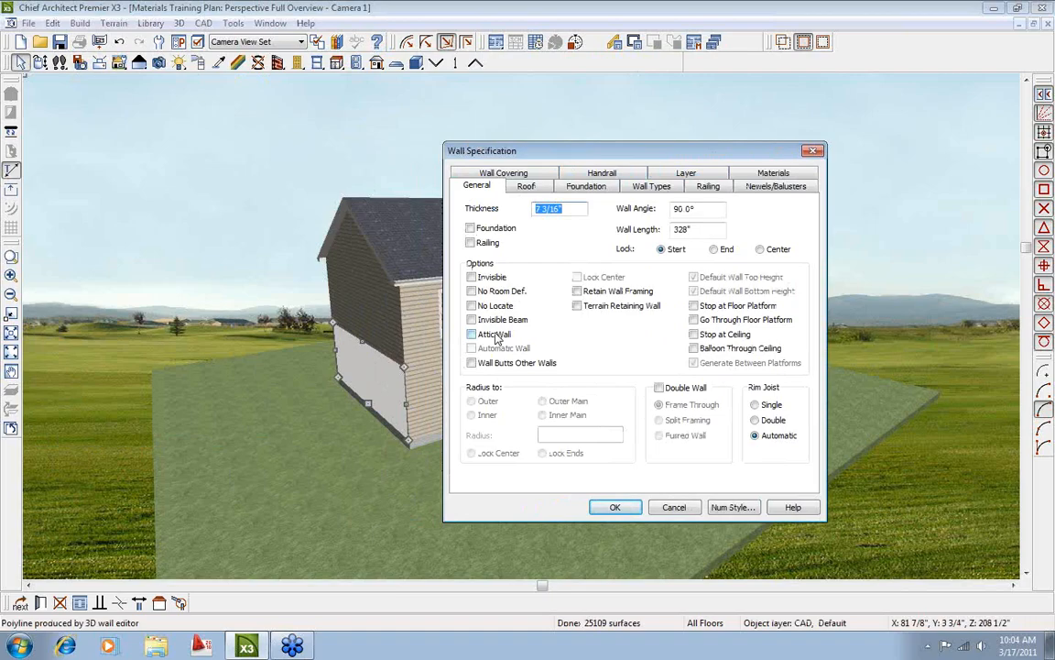
pyautogui.click(646, 186)
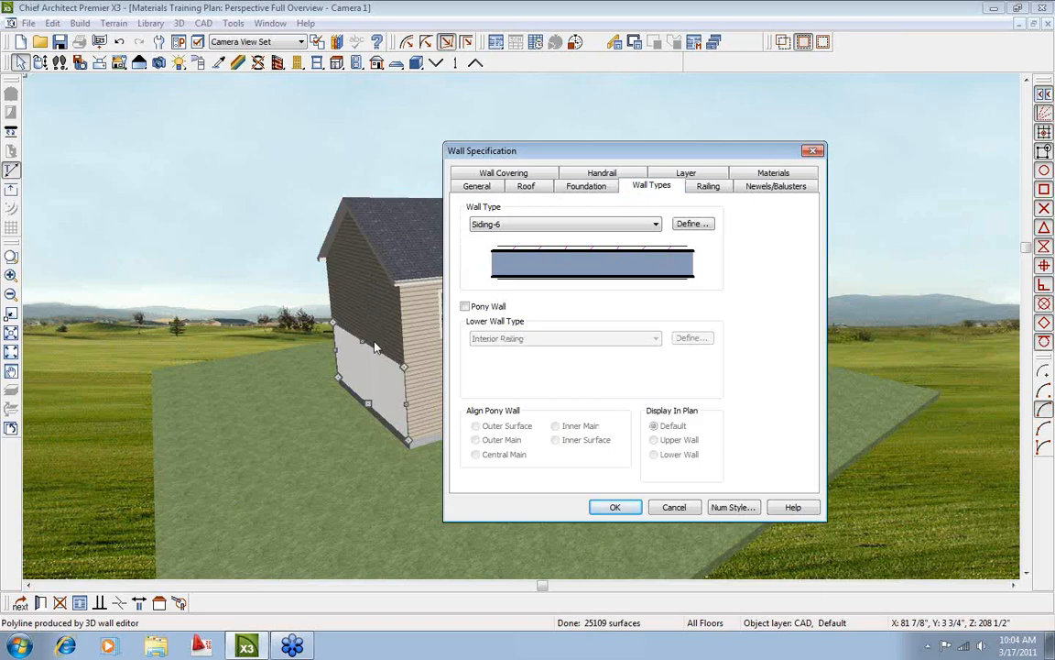
pyautogui.click(499, 225)
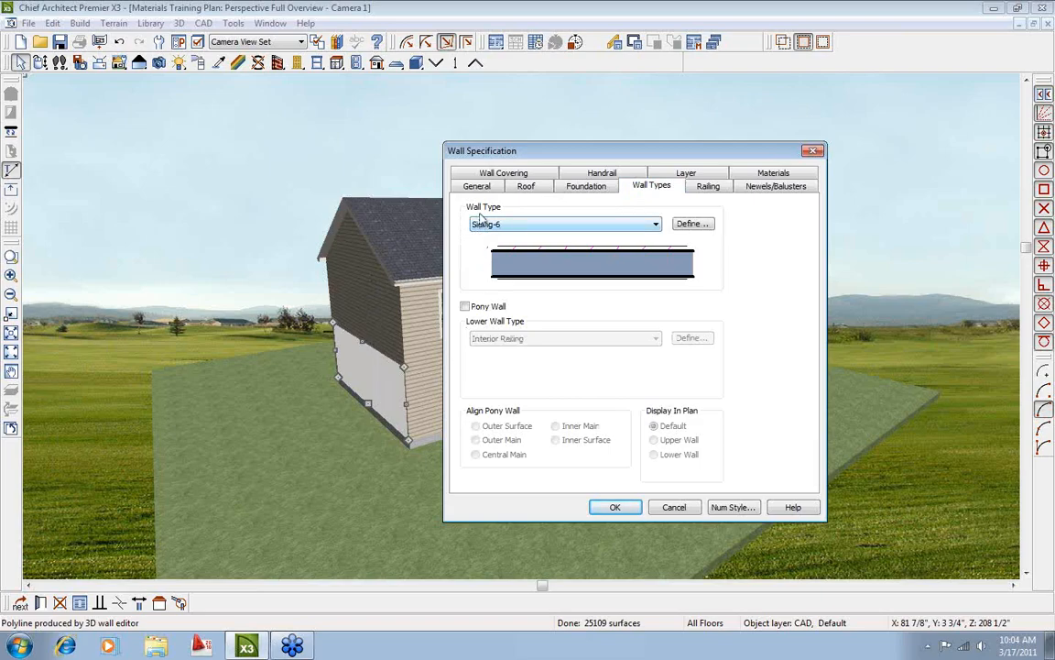
pyautogui.click(692, 225)
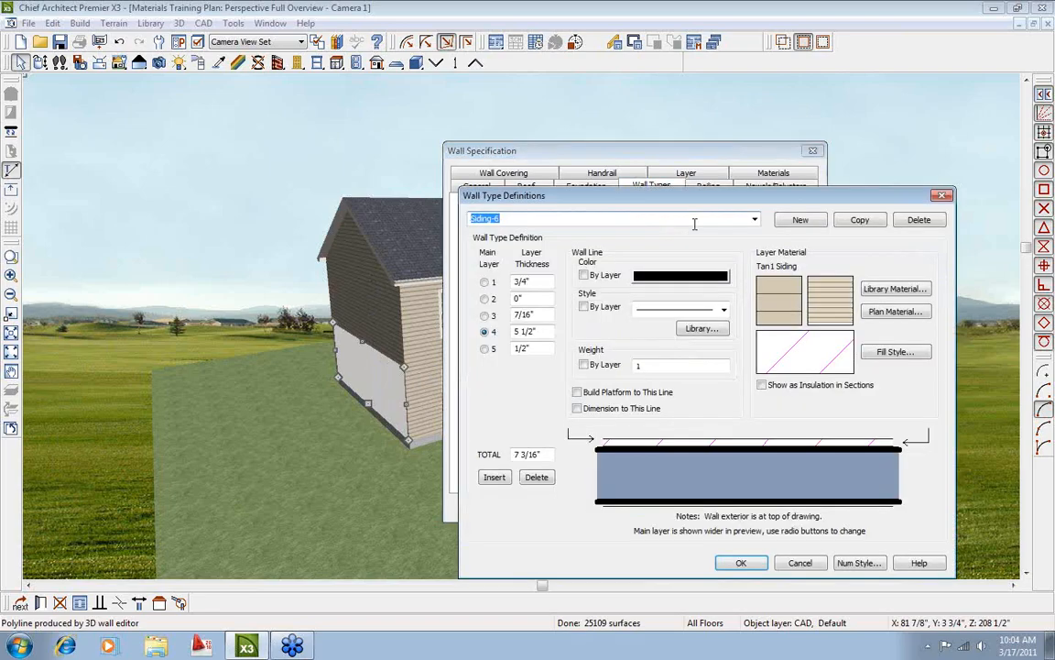
pyautogui.moveTo(674, 188); pyautogui.dragTo(511, 99)
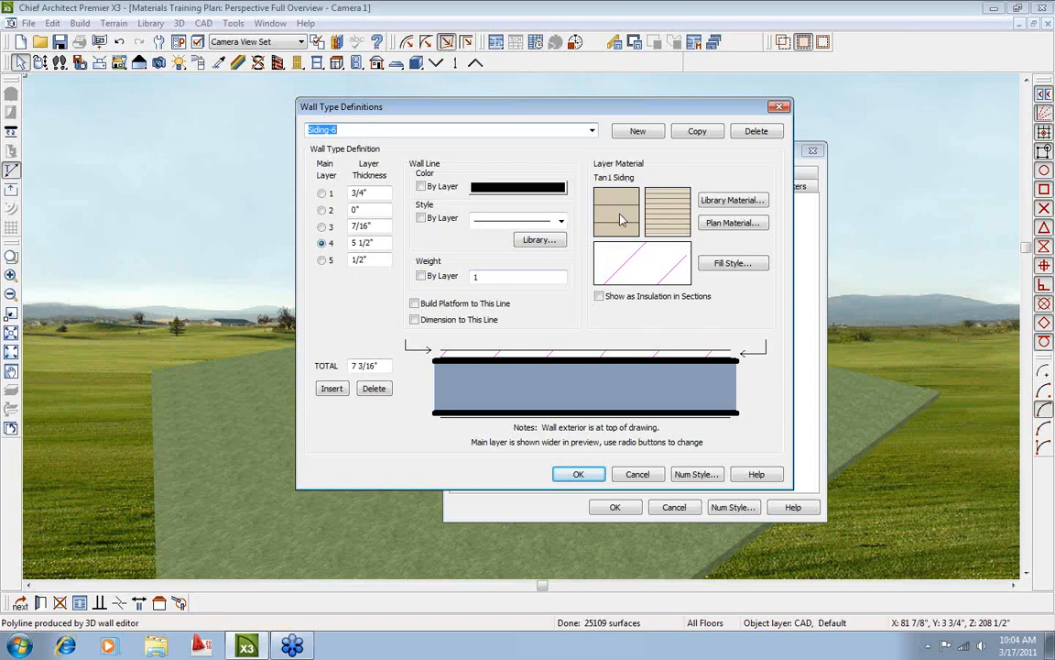
# Browse the library materials for Siding-6's exterior layer to the Ritz-Craft Libraries folder, enlarging the browser and its thumbnails.
pyautogui.click(732, 200)
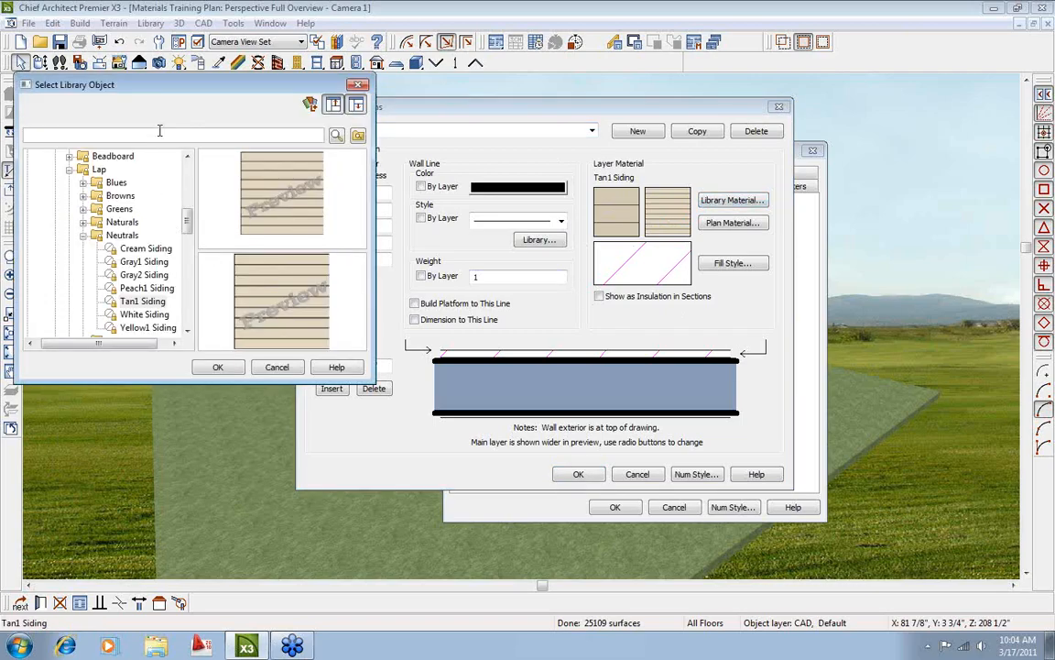
pyautogui.click(68, 169)
pyautogui.scroll(-3, 139, 240)
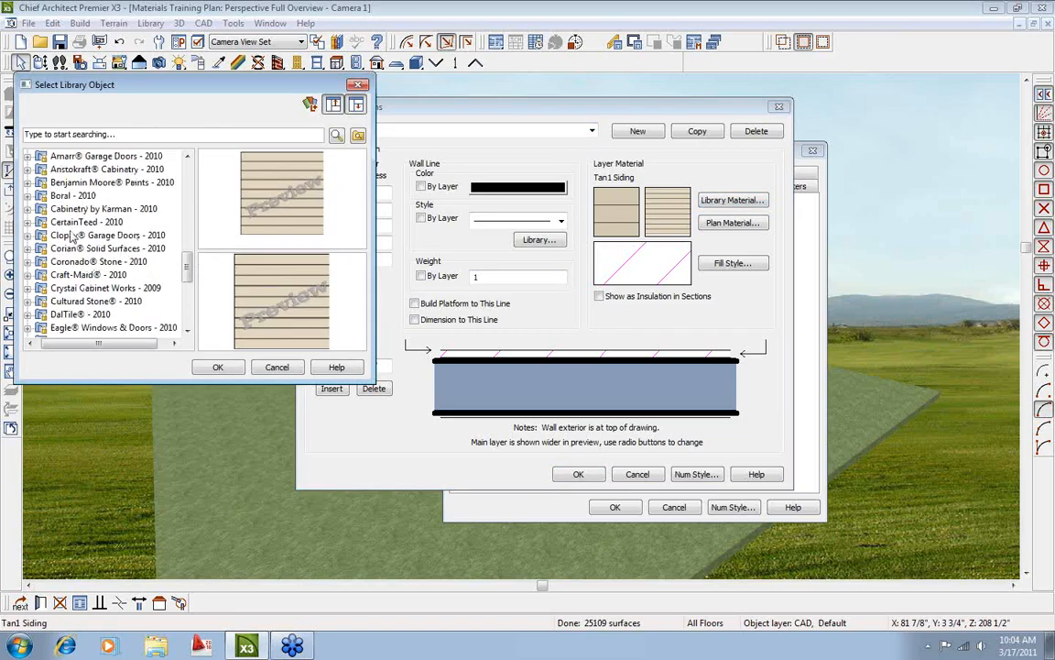
pyautogui.scroll(1, 71, 232)
pyautogui.click(29, 210)
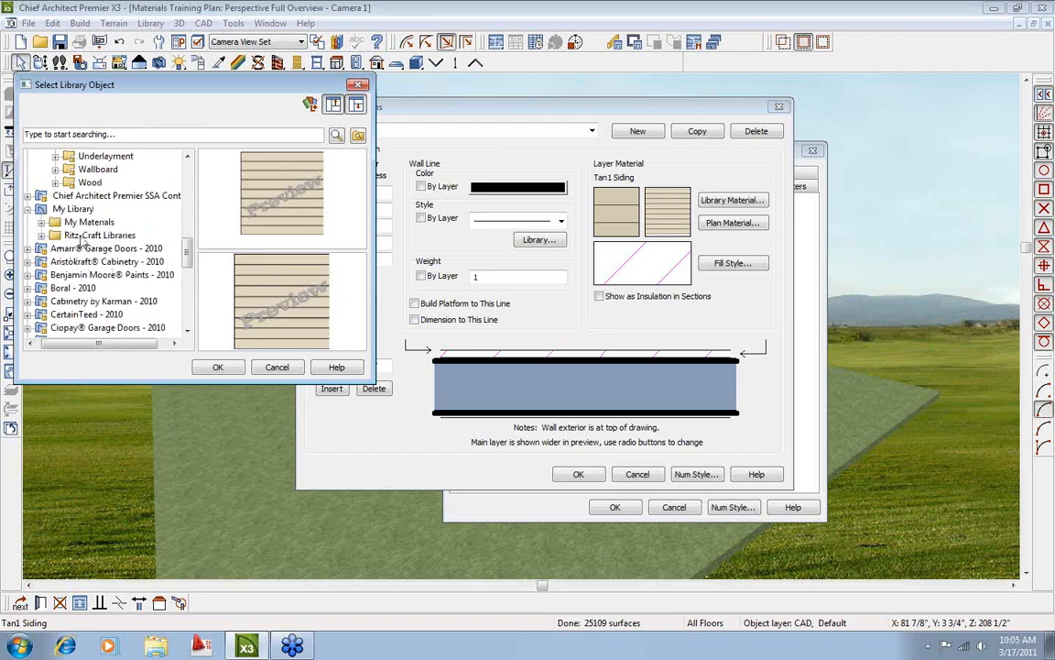
pyautogui.click(73, 235)
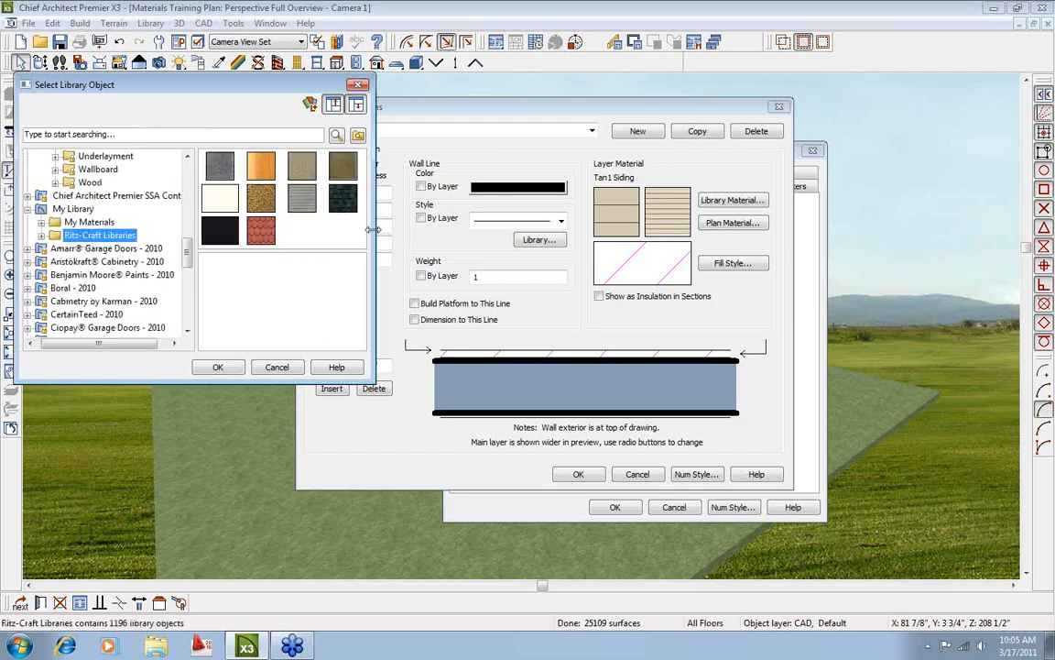
pyautogui.moveTo(368, 245); pyautogui.dragTo(731, 266)
pyautogui.moveTo(558, 380); pyautogui.dragTo(635, 527)
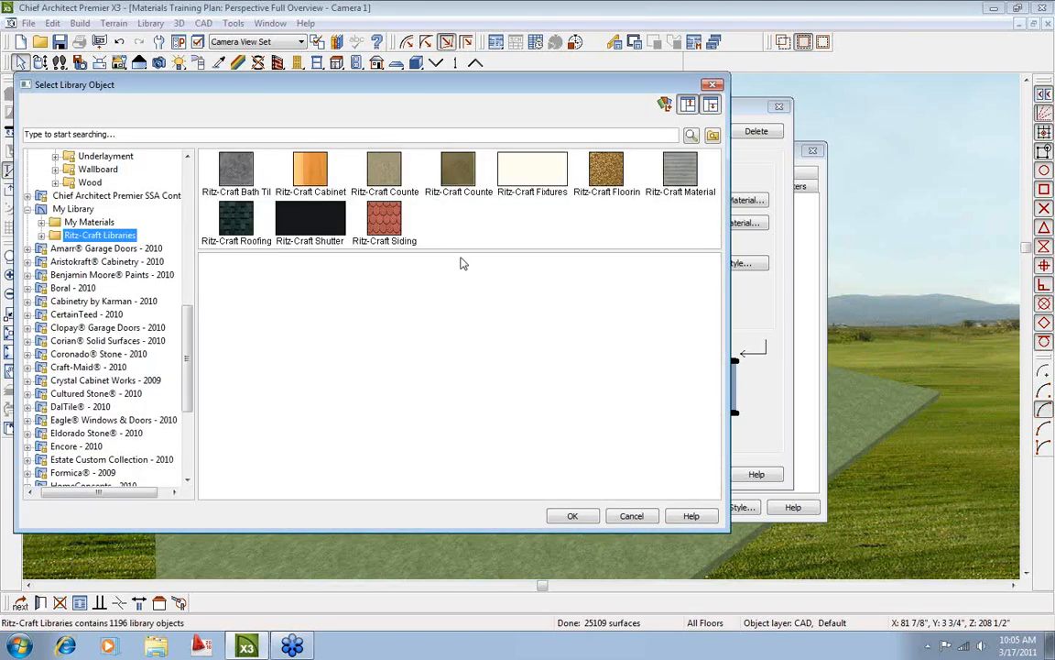
pyautogui.moveTo(464, 251); pyautogui.dragTo(471, 356)
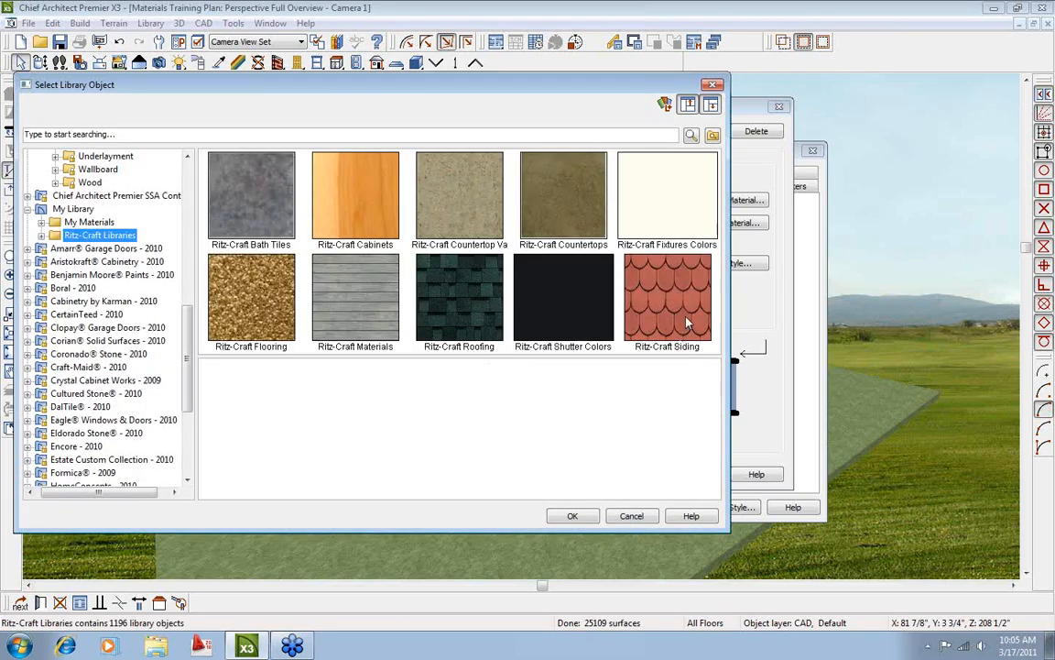
# Assign Country Beige 4 from Ritz-Craft Siding, PA Options, American Dream, 4 x 4 to Siding-6's exterior layer.
pyautogui.doubleClick(683, 382)
pyautogui.doubleClick(623, 346)
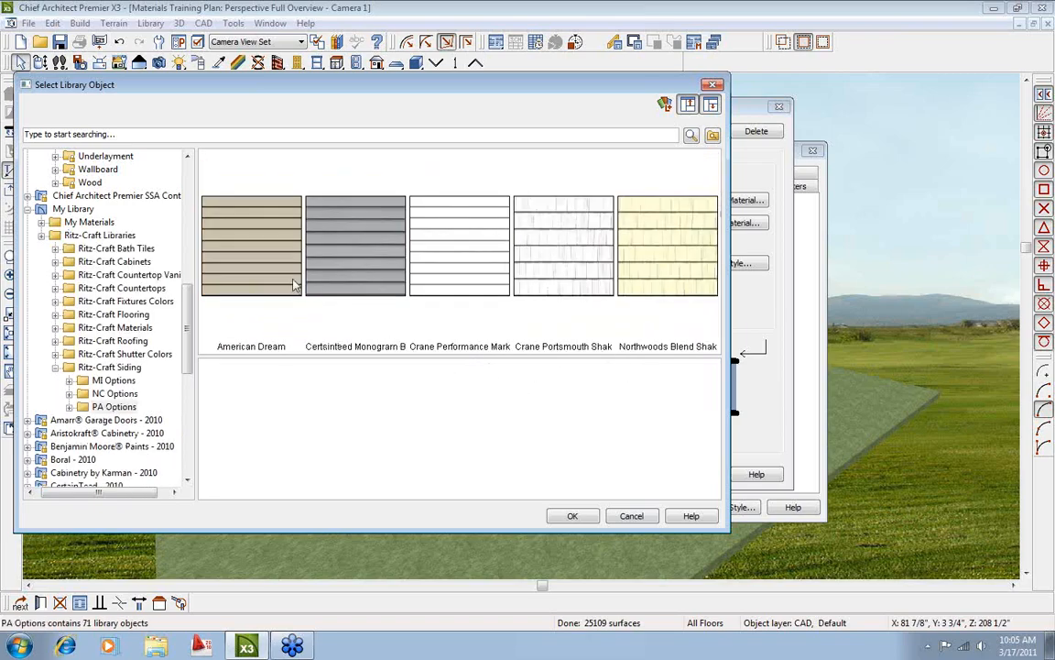
pyautogui.doubleClick(294, 288)
pyautogui.doubleClick(466, 302)
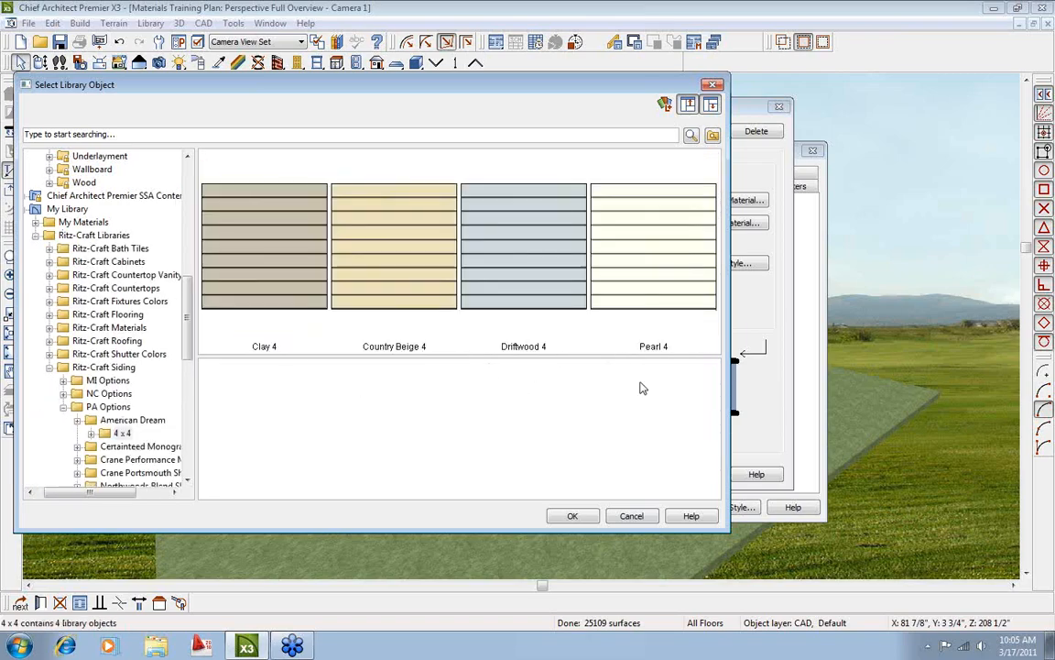
pyautogui.click(385, 277)
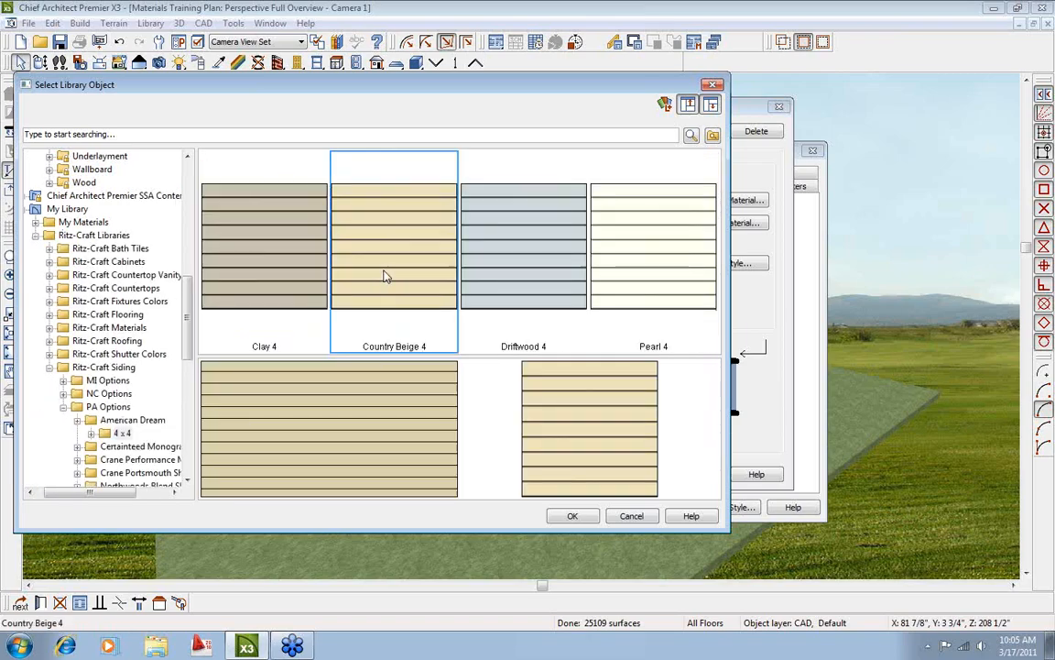
pyautogui.click(574, 516)
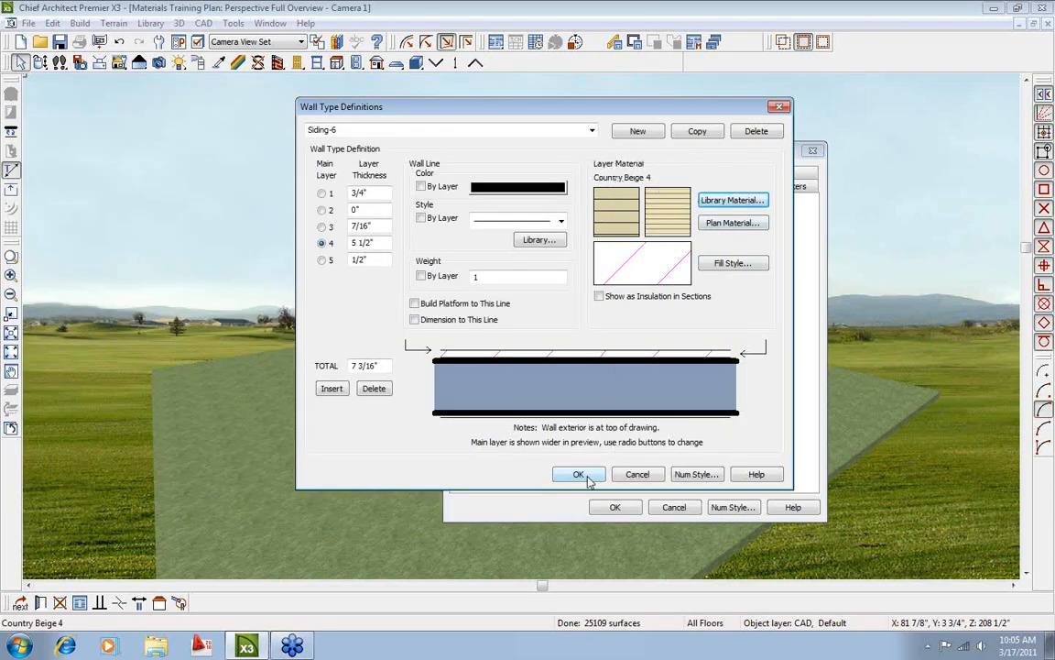
# Review the material of each Siding-6 layer, and accept the wall type definition and the wall specification.
pyautogui.click(379, 190)
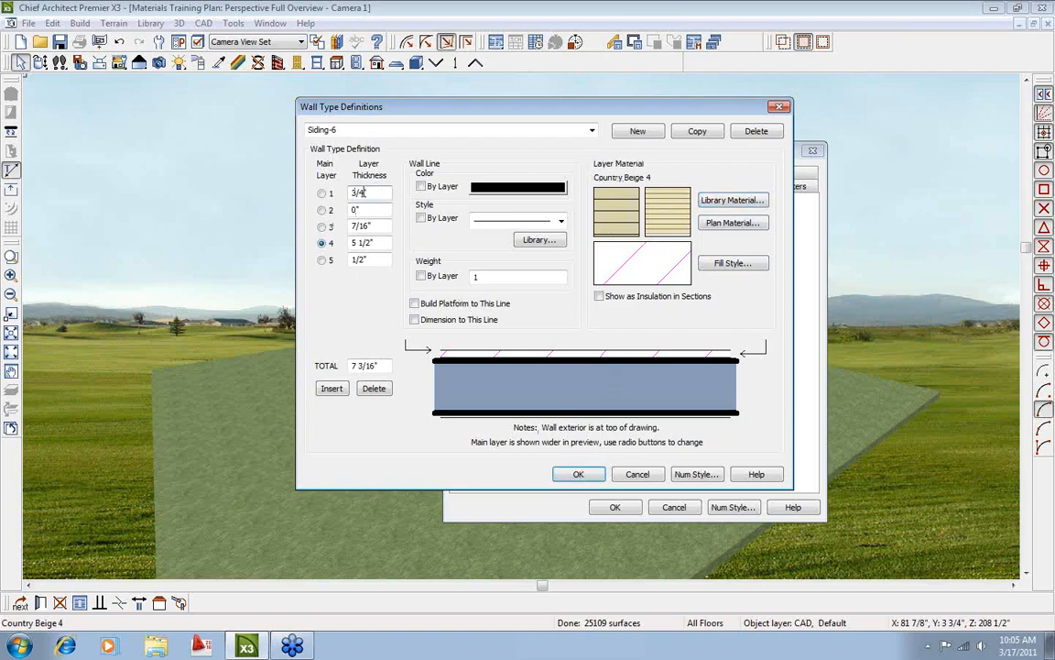
pyautogui.click(373, 208)
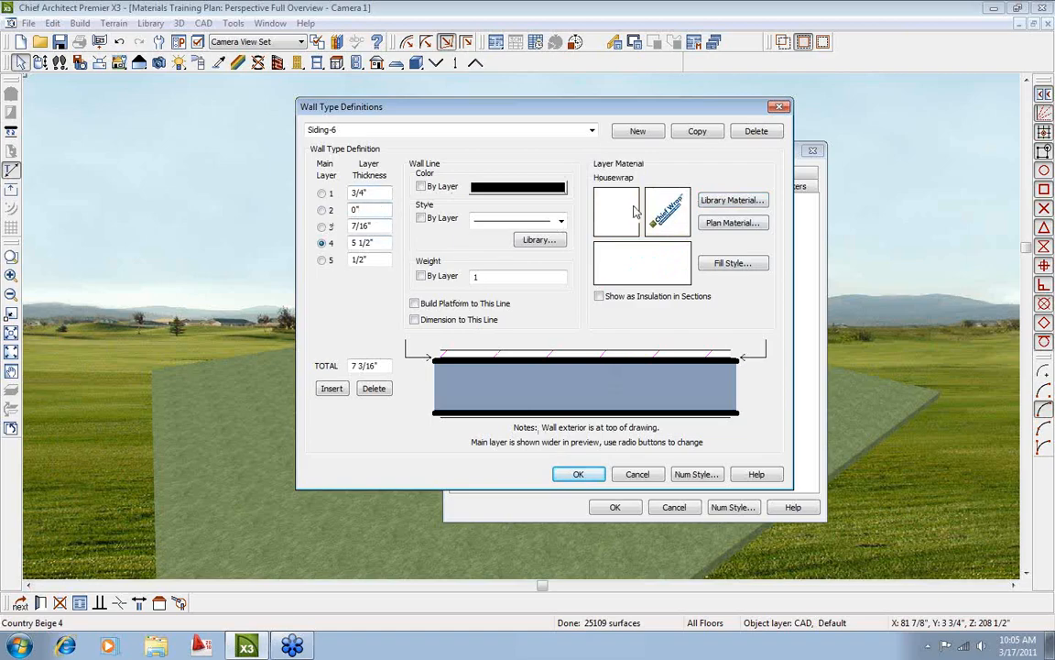
pyautogui.click(384, 226)
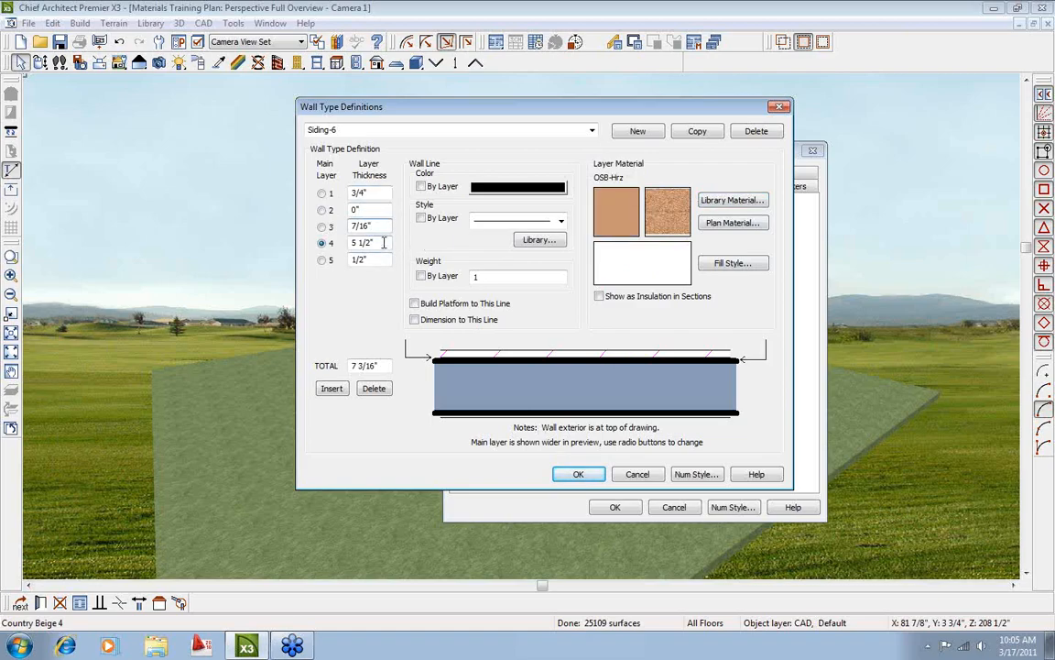
pyautogui.click(384, 242)
pyautogui.click(380, 260)
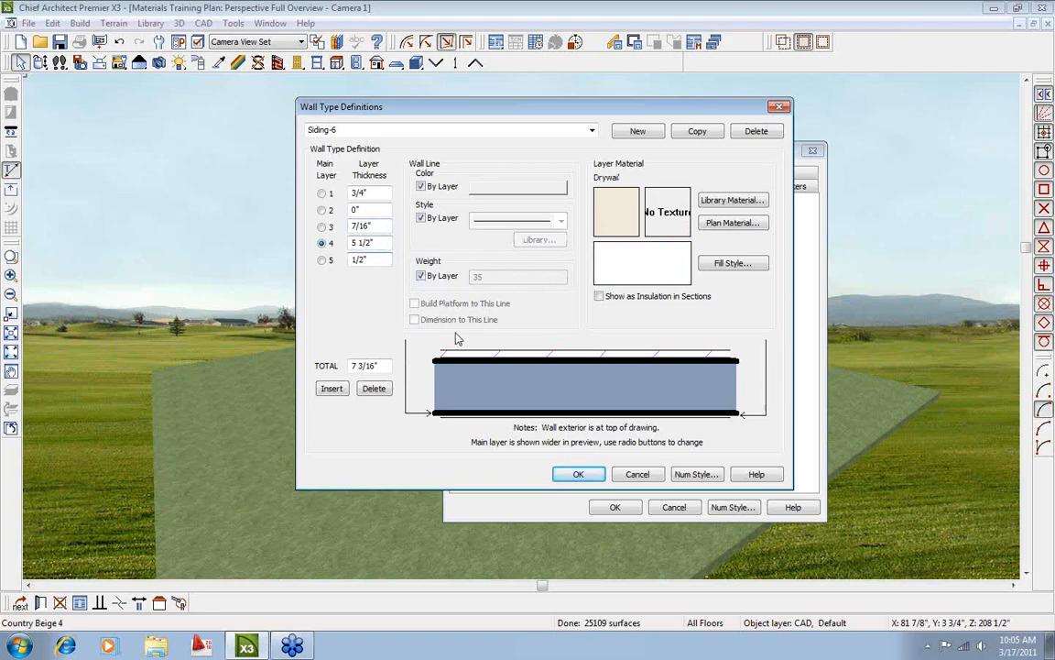
pyautogui.click(377, 240)
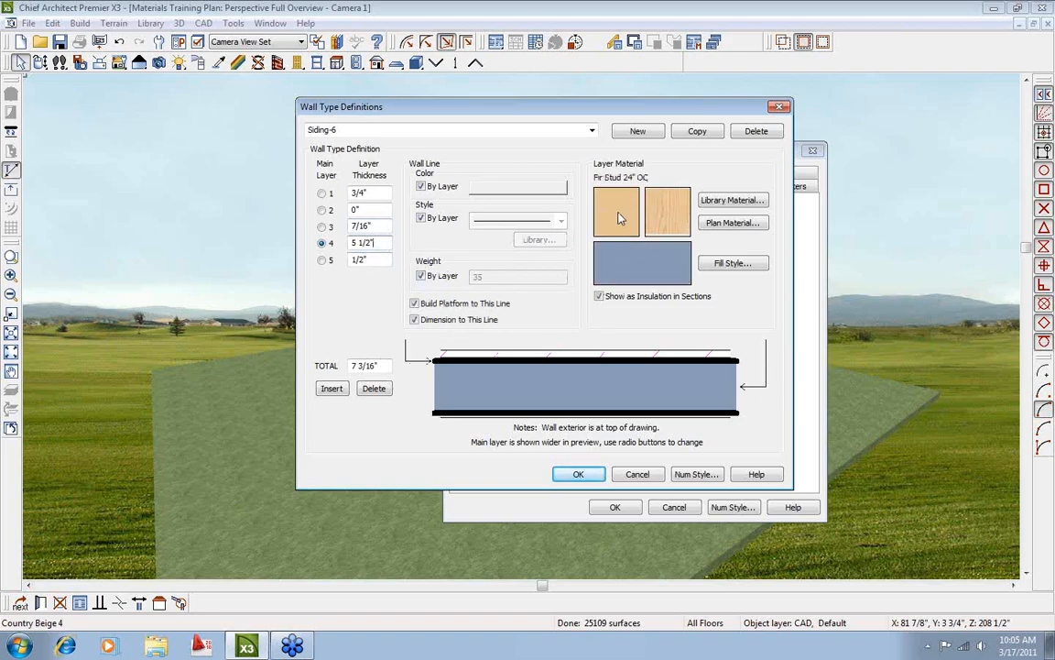
pyautogui.click(380, 226)
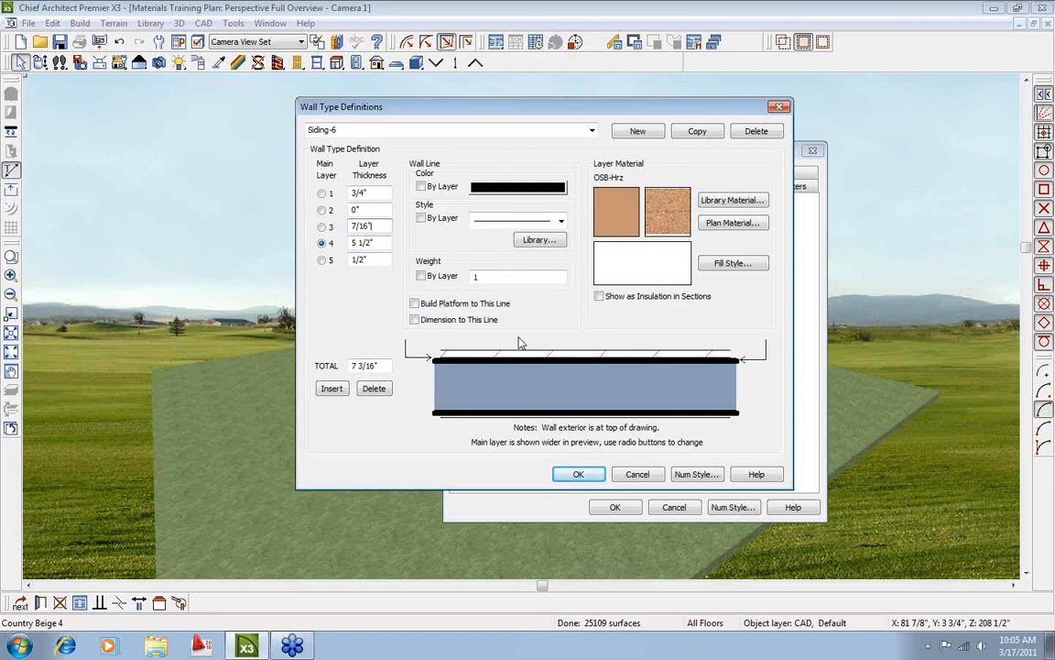
pyautogui.click(578, 475)
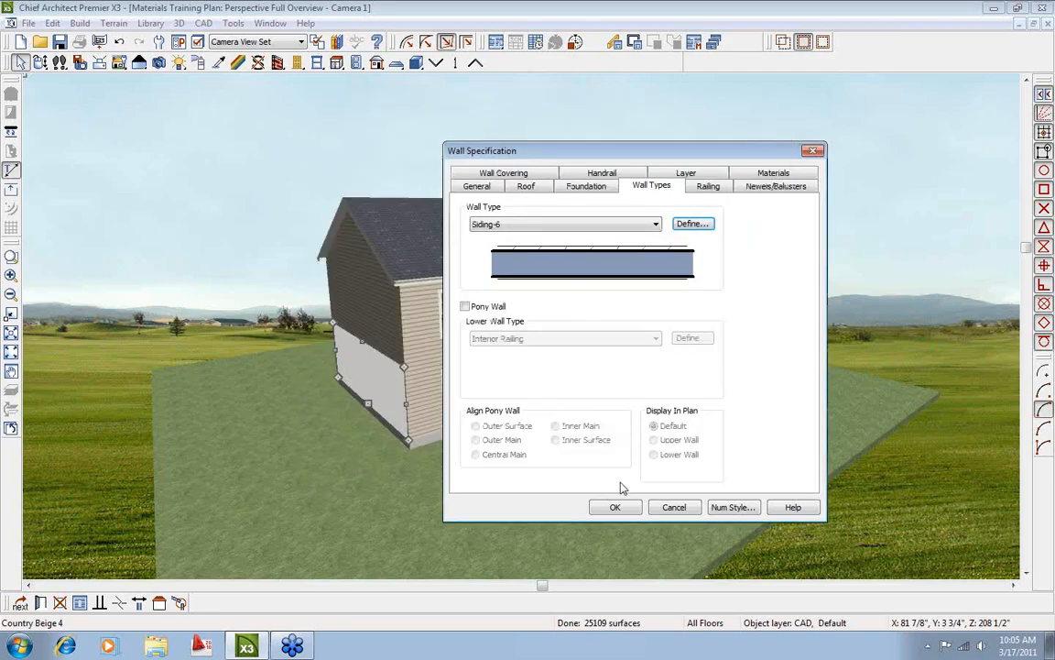
pyautogui.click(620, 511)
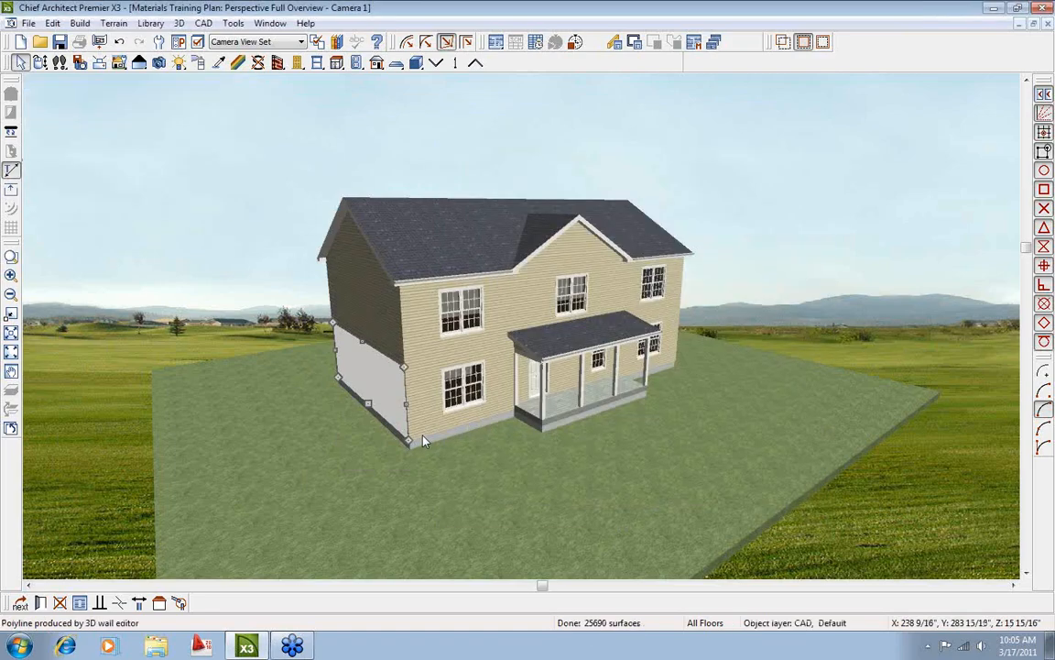
# Check the wall type definition of the attic wall in the front gable, and close the definition without changes.
pyautogui.click(41, 63)
pyautogui.moveTo(426, 189); pyautogui.dragTo(671, 215)
pyautogui.press('space')
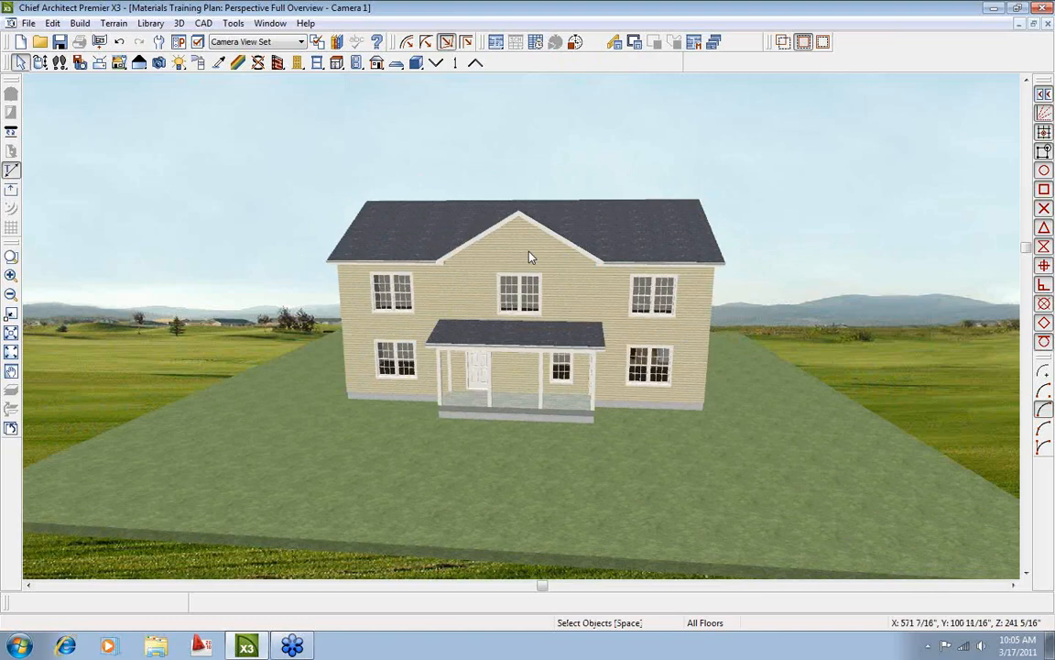
pyautogui.click(524, 253)
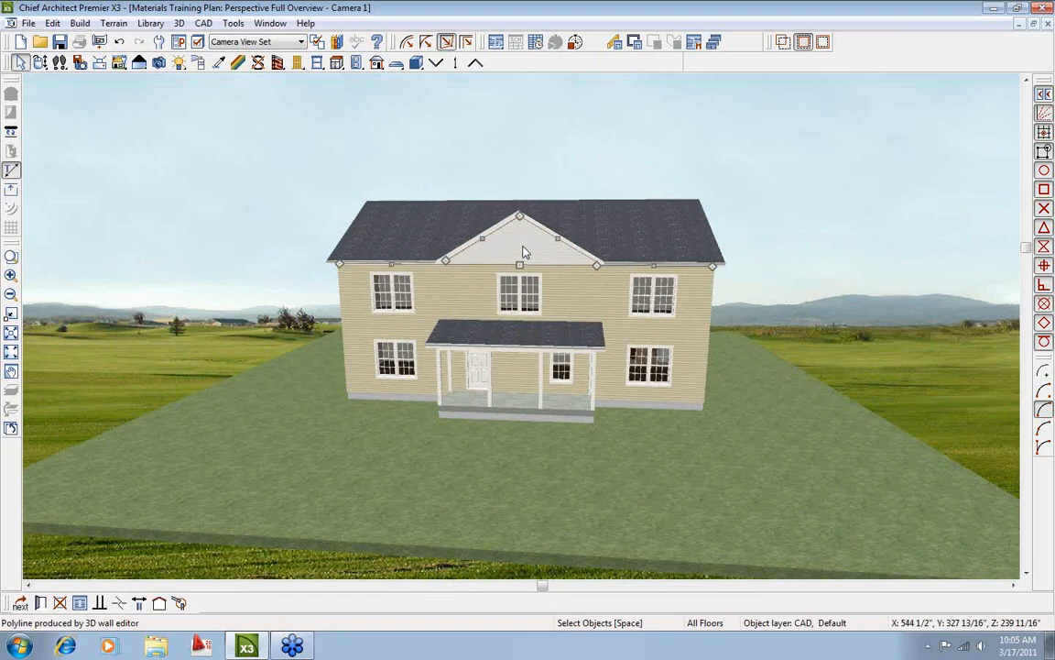
pyautogui.doubleClick(523, 247)
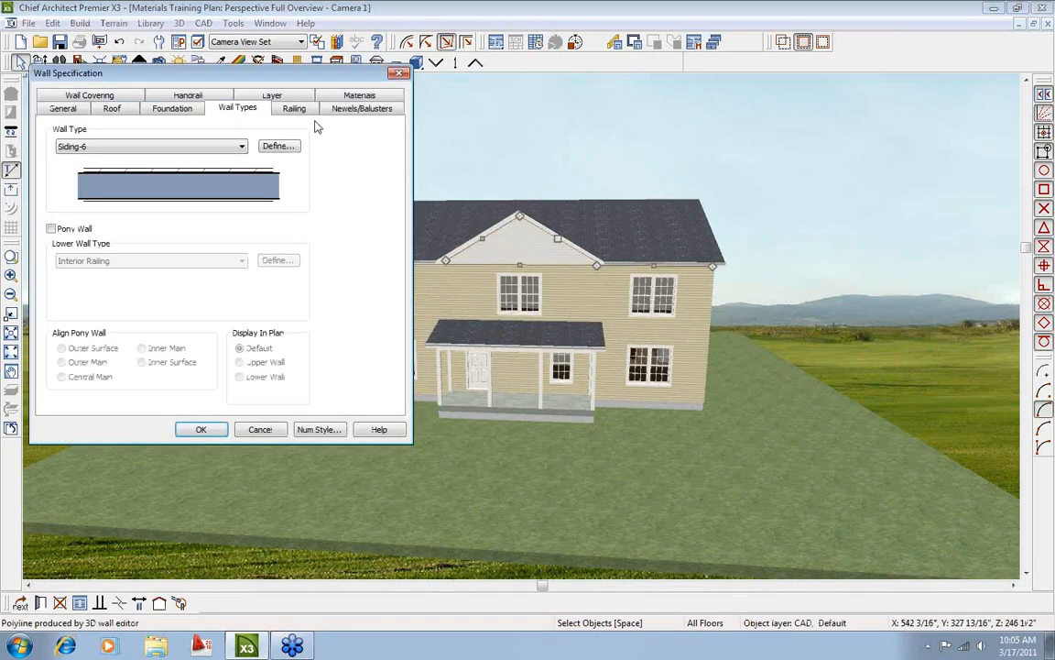
pyautogui.click(413, 186)
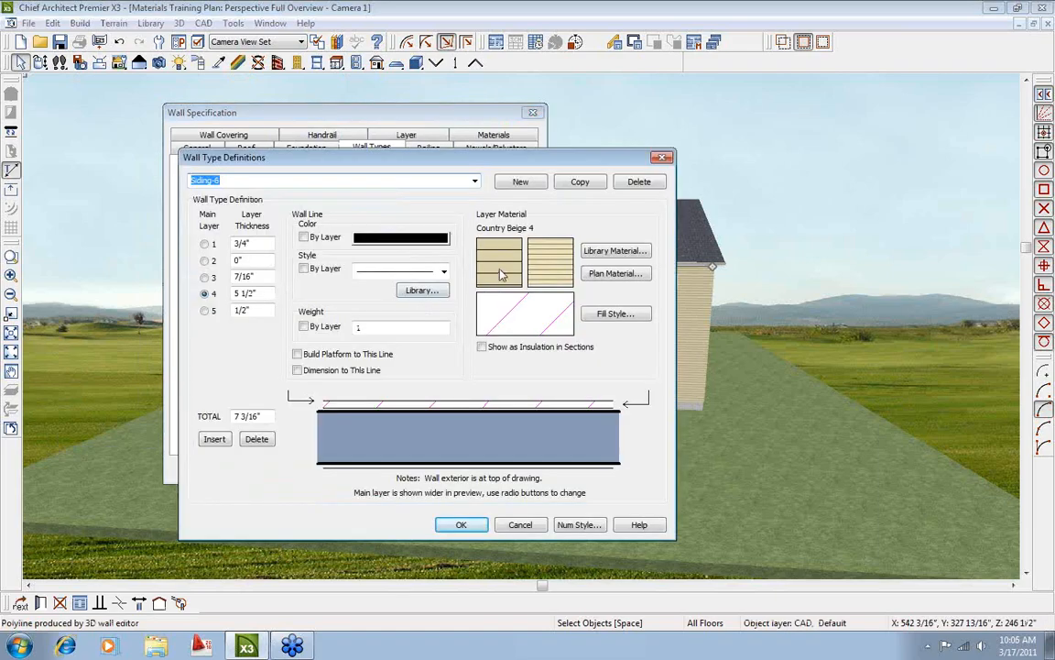
pyautogui.click(521, 528)
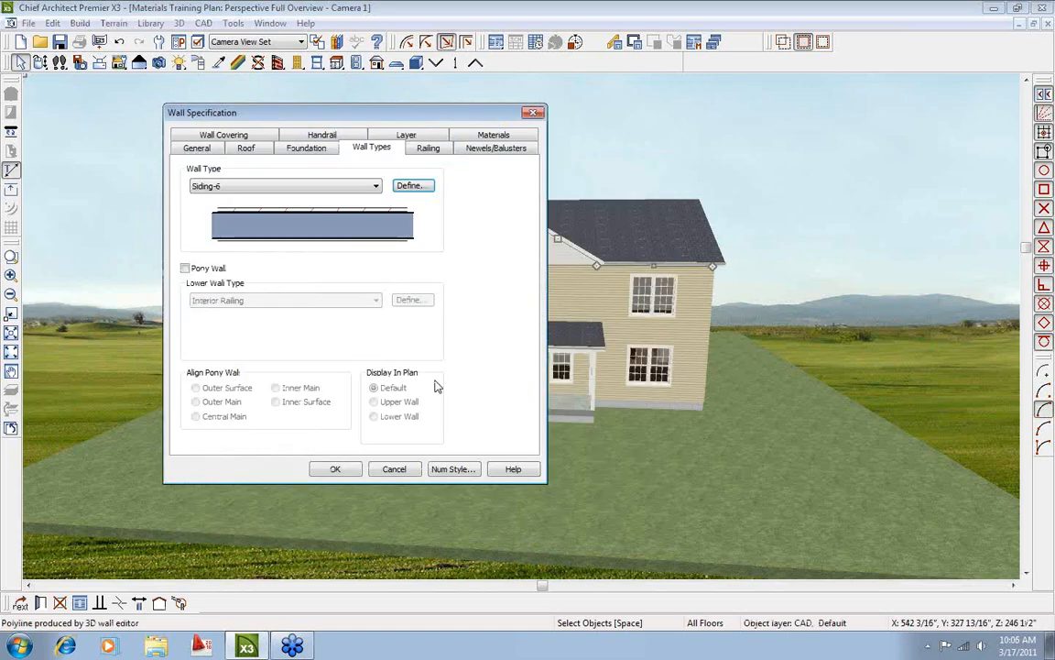
# Set the front gable attic wall's exterior surface material to Buckskin from the Northwoods Blend Shake folder.
pyautogui.click(493, 136)
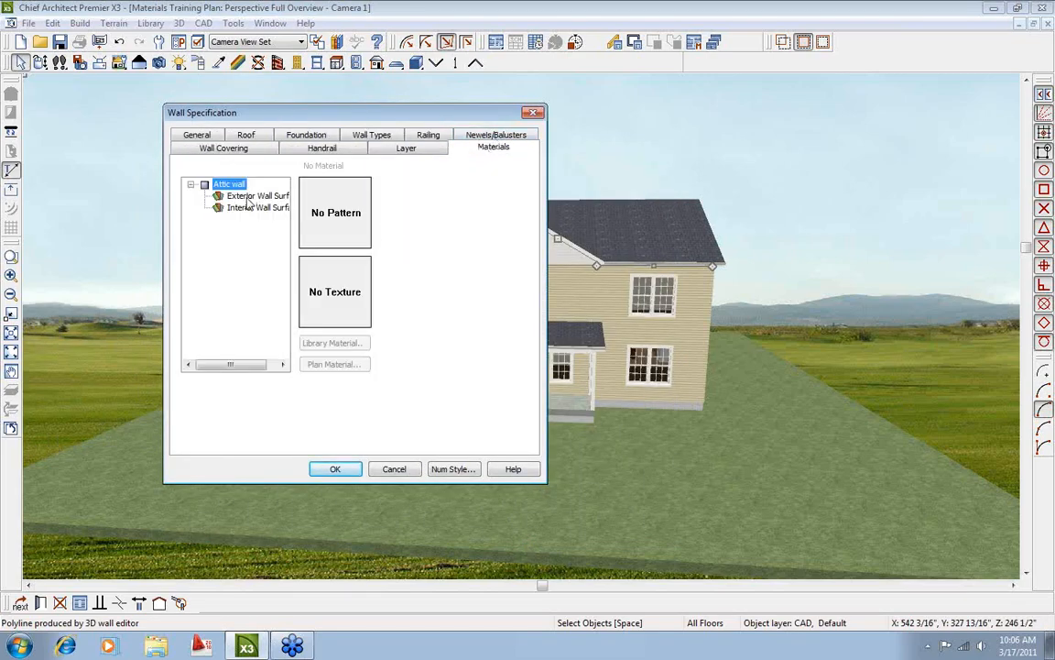
pyautogui.click(250, 196)
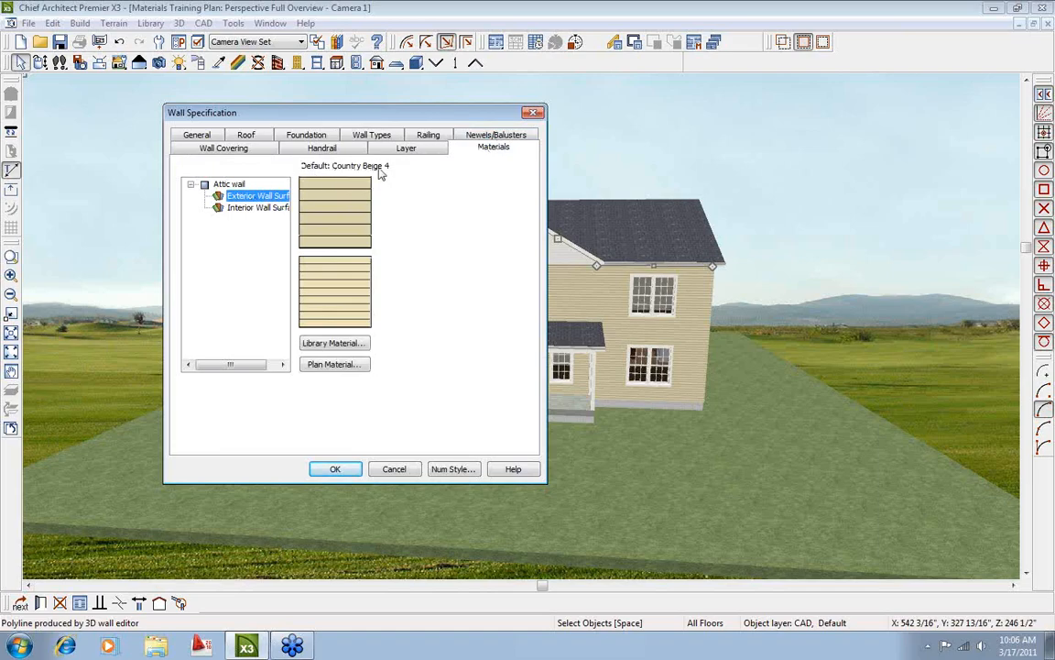
pyautogui.click(335, 342)
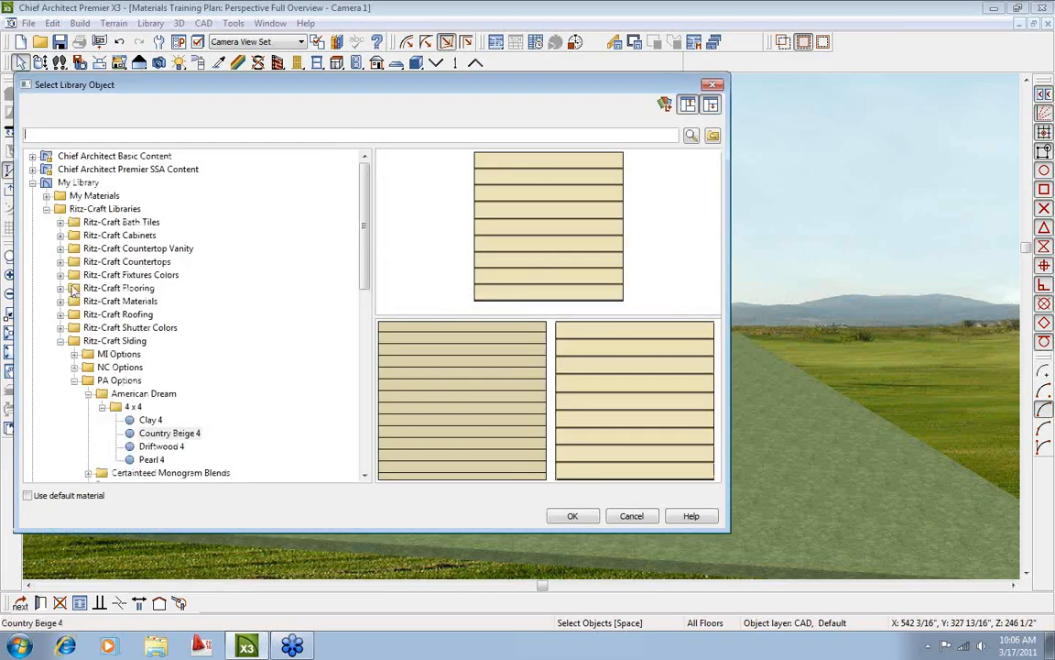
pyautogui.click(101, 406)
pyautogui.click(135, 461)
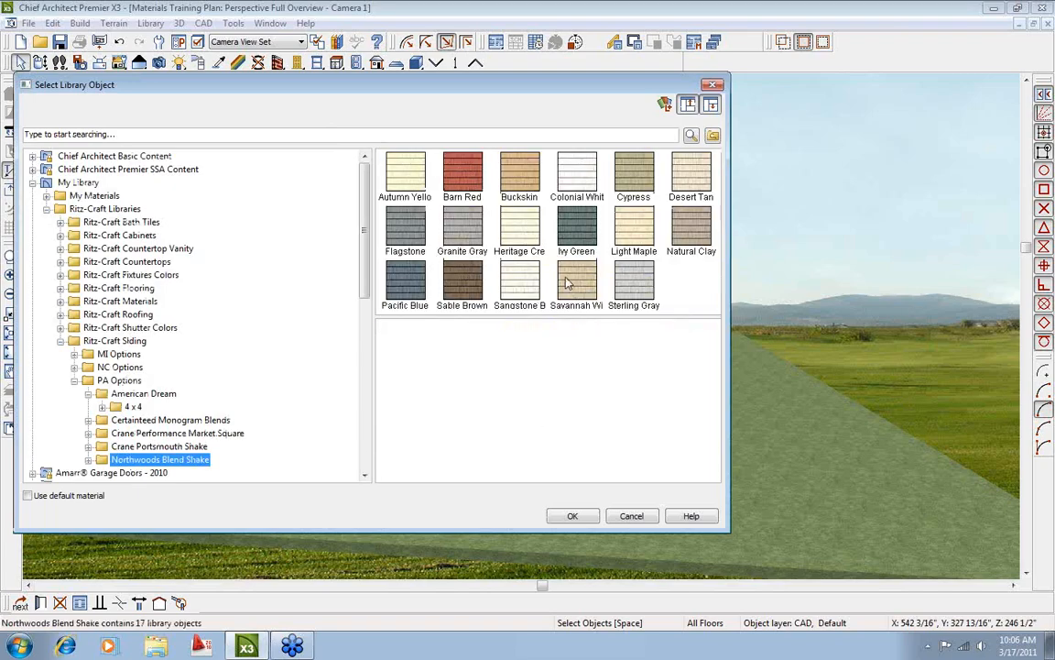
pyautogui.click(520, 176)
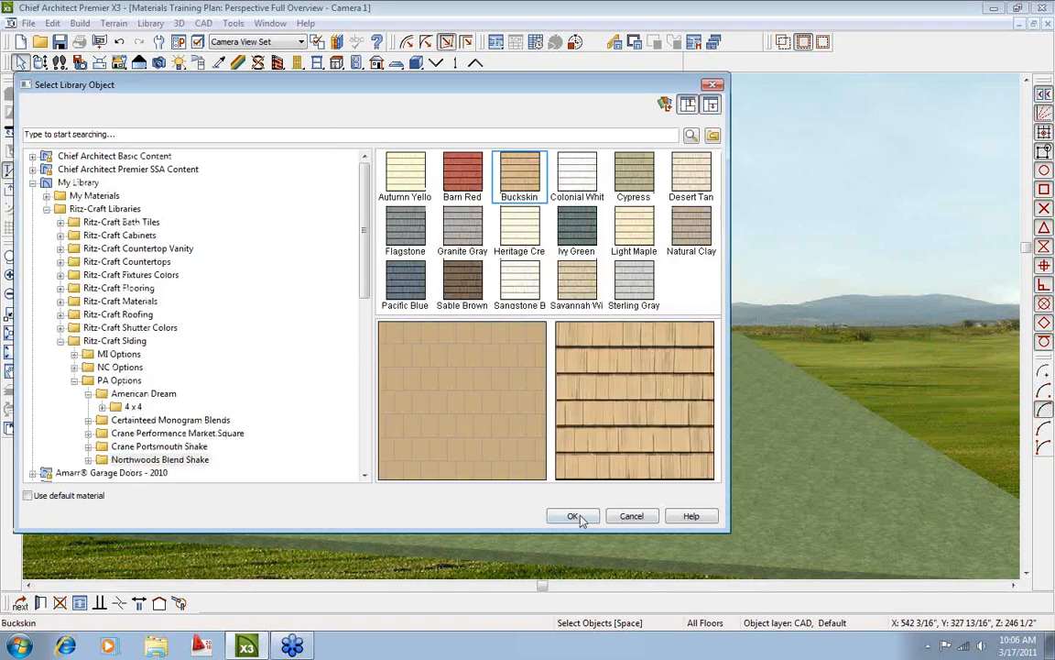
pyautogui.click(580, 518)
pyautogui.click(339, 403)
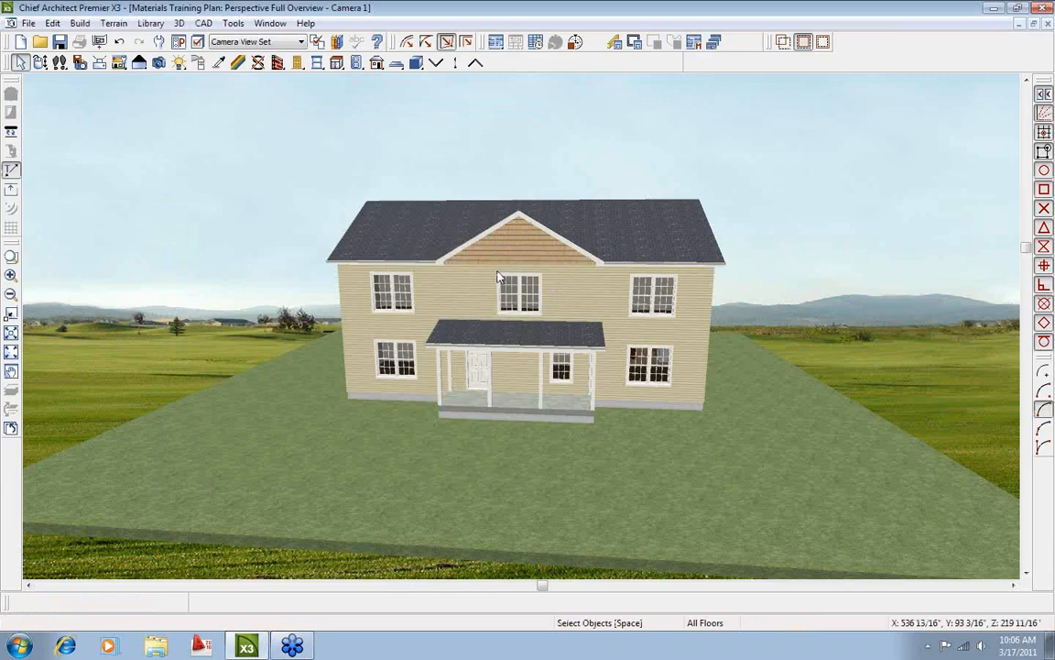
# Check the exterior surface material of the front gable attic wall, and close the wall specification without changes.
pyautogui.doubleClick(532, 228)
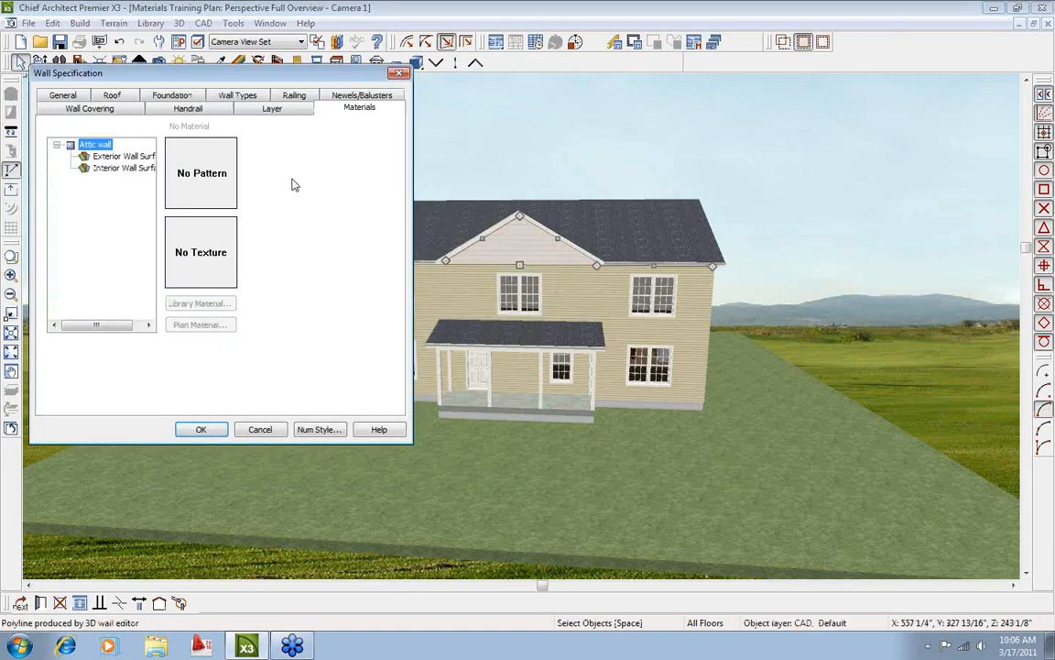
pyautogui.click(106, 156)
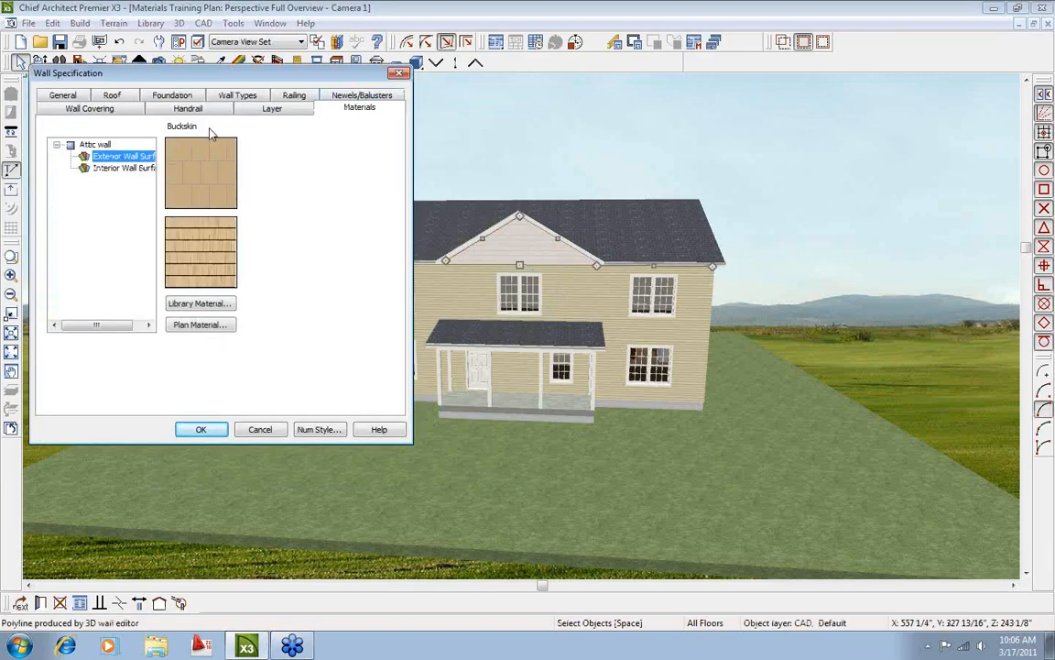
pyautogui.click(260, 428)
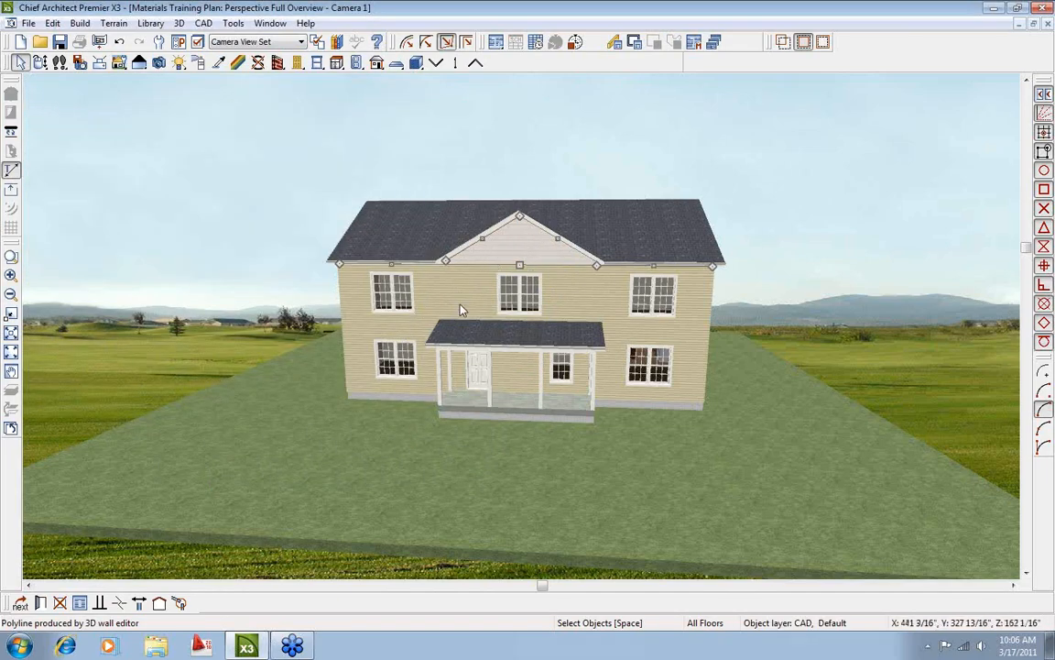
# Try resetting the front gable attic wall's exterior surface to Use Default from the plan materials, and cancel the wall specification.
pyautogui.doubleClick(502, 255)
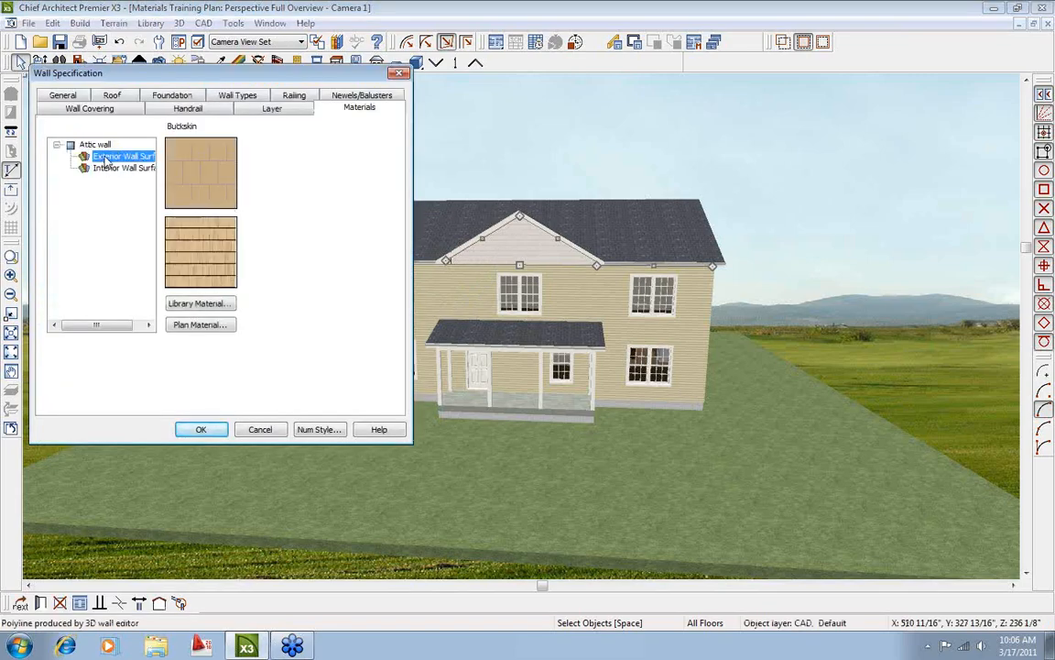
pyautogui.click(200, 325)
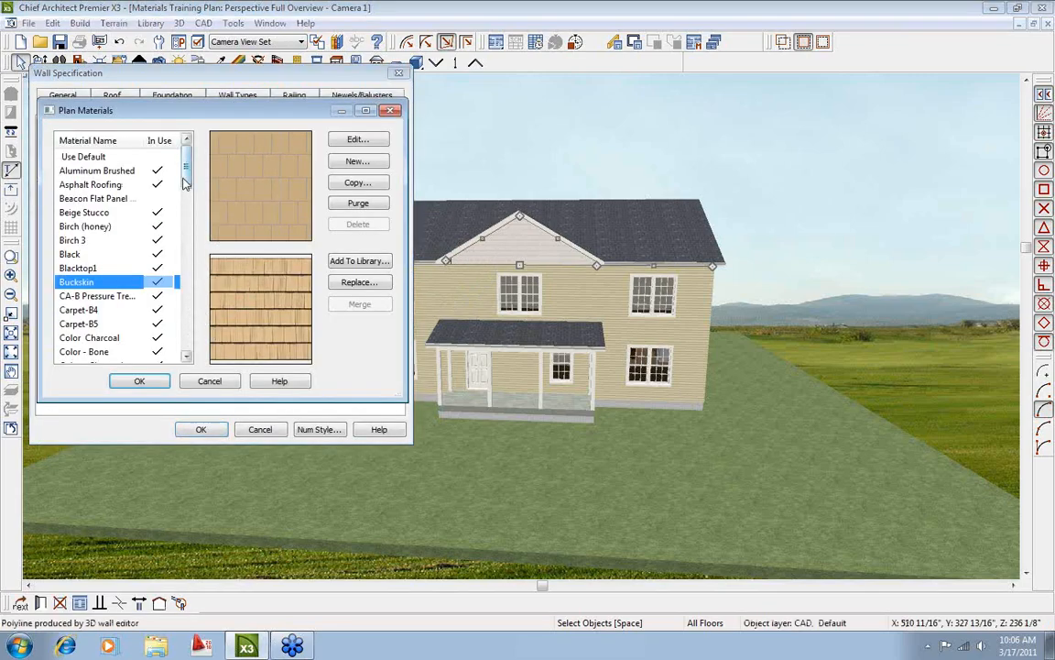
pyautogui.click(85, 156)
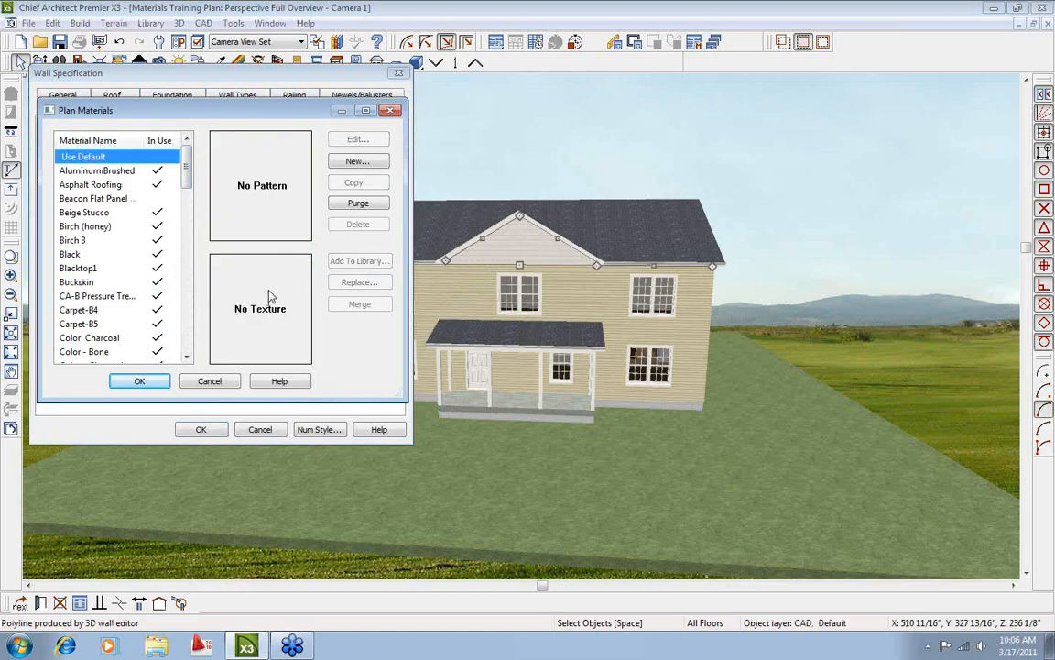
pyautogui.click(139, 381)
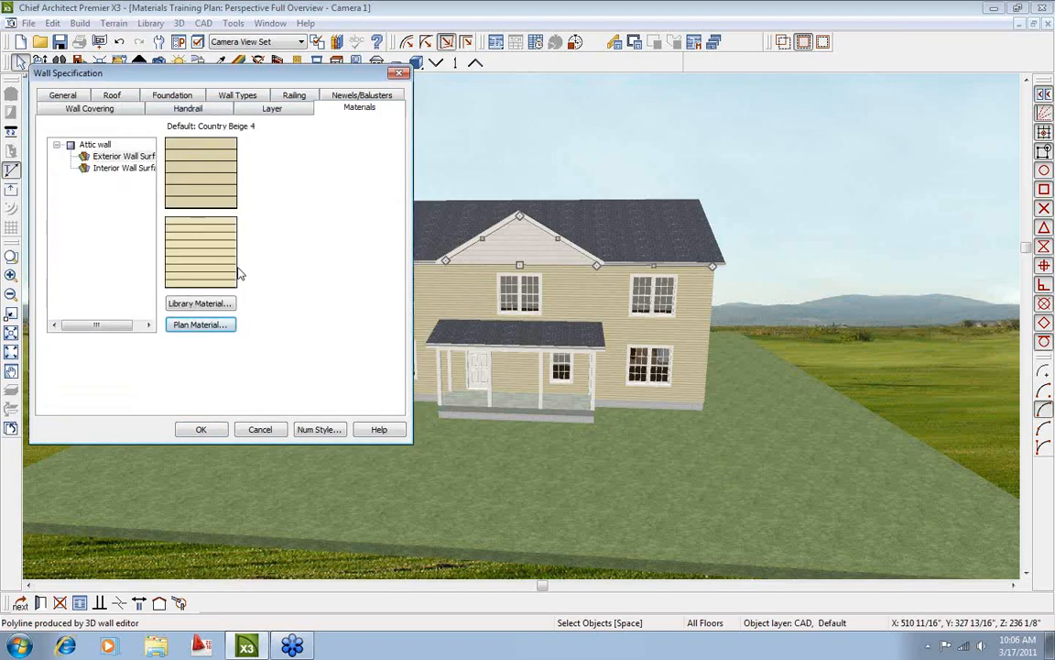
pyautogui.click(258, 429)
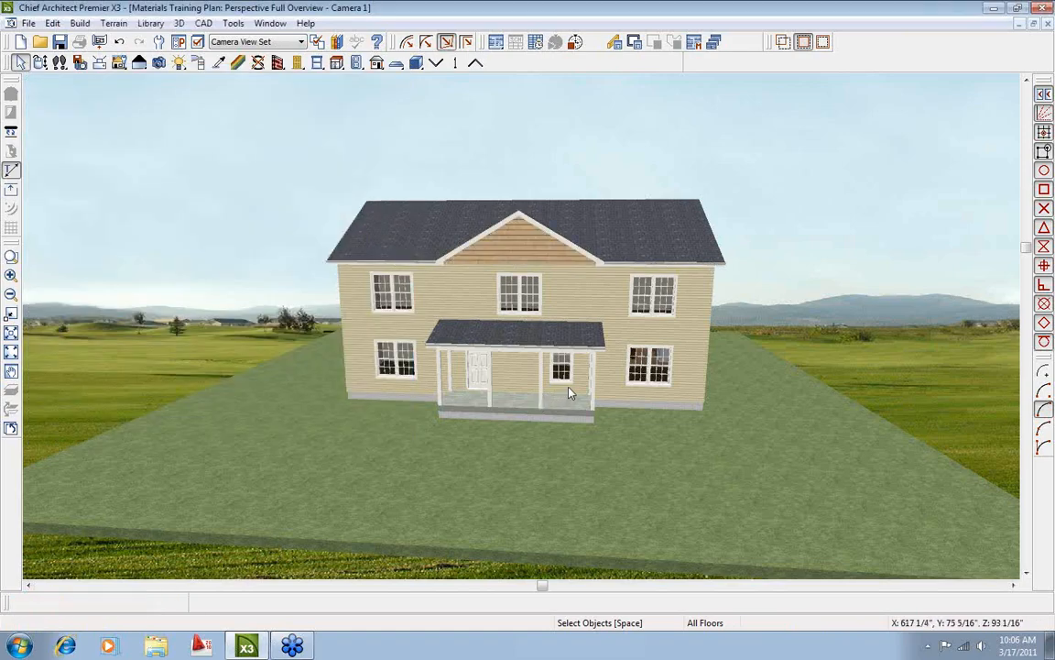
# Paint the front gable attic wall with Sable Brown from the Northwoods Blend Shake folder using the Material Painter.
pyautogui.click(199, 62)
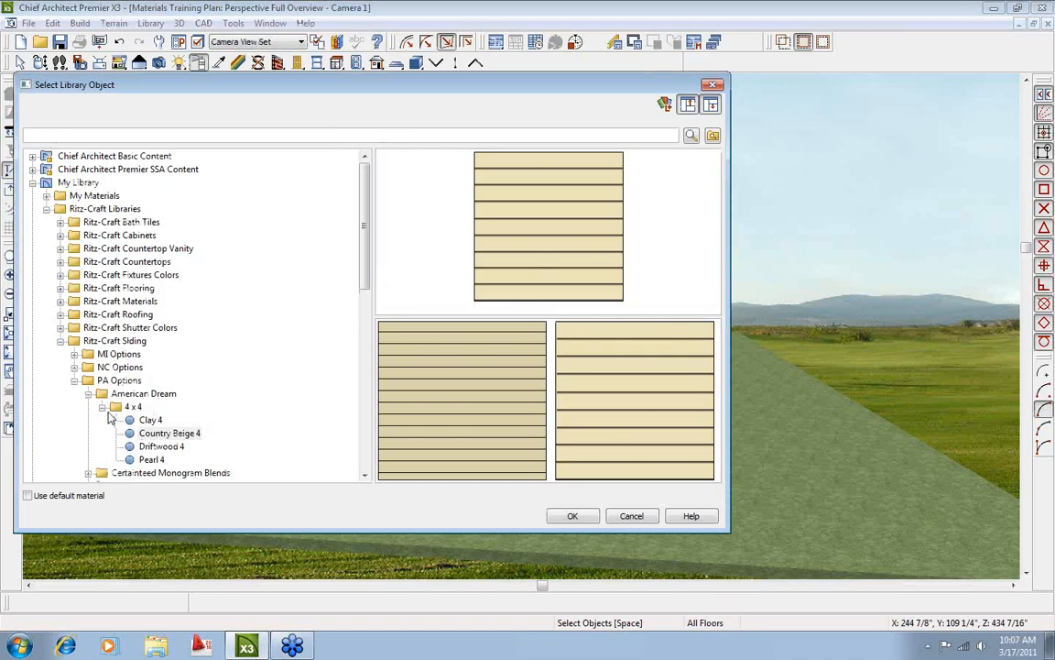
pyautogui.click(103, 407)
pyautogui.scroll(-2, 148, 419)
pyautogui.click(147, 393)
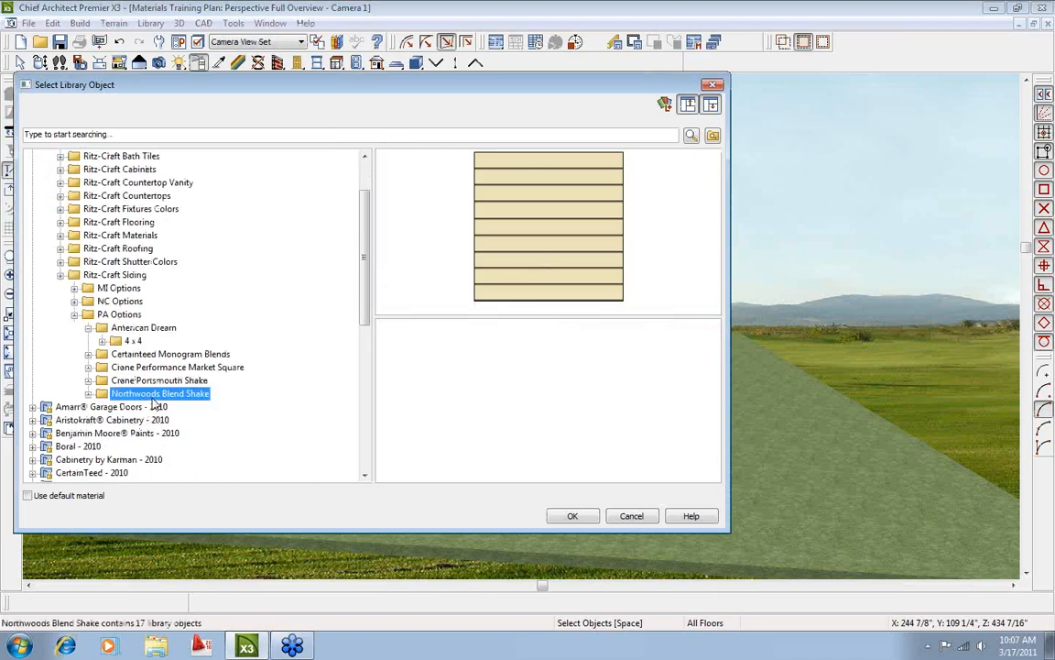
pyautogui.click(462, 282)
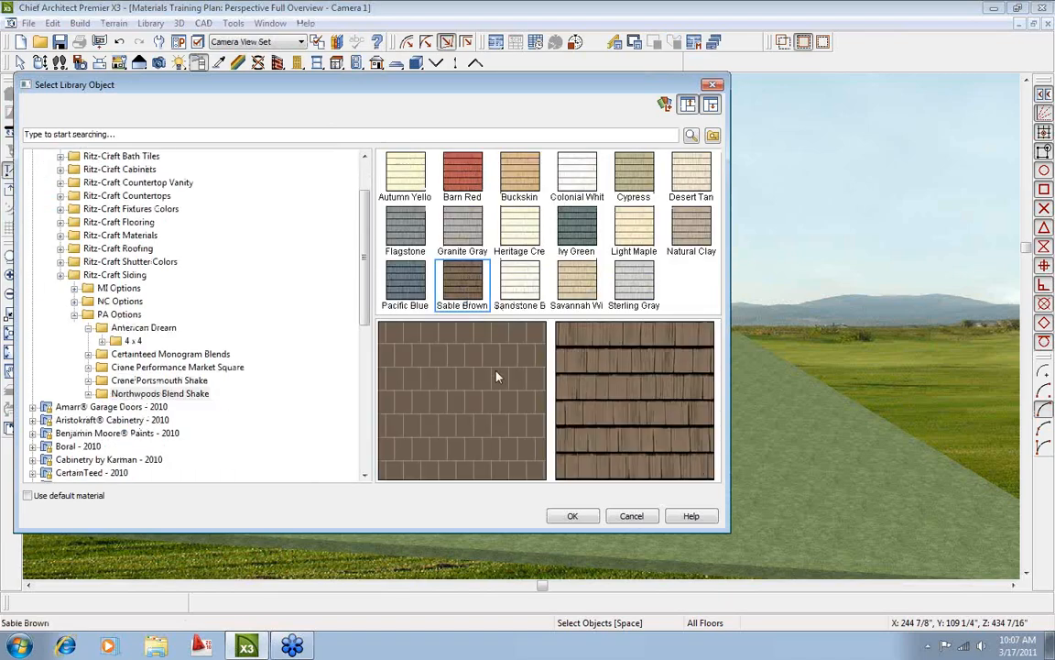
pyautogui.click(573, 516)
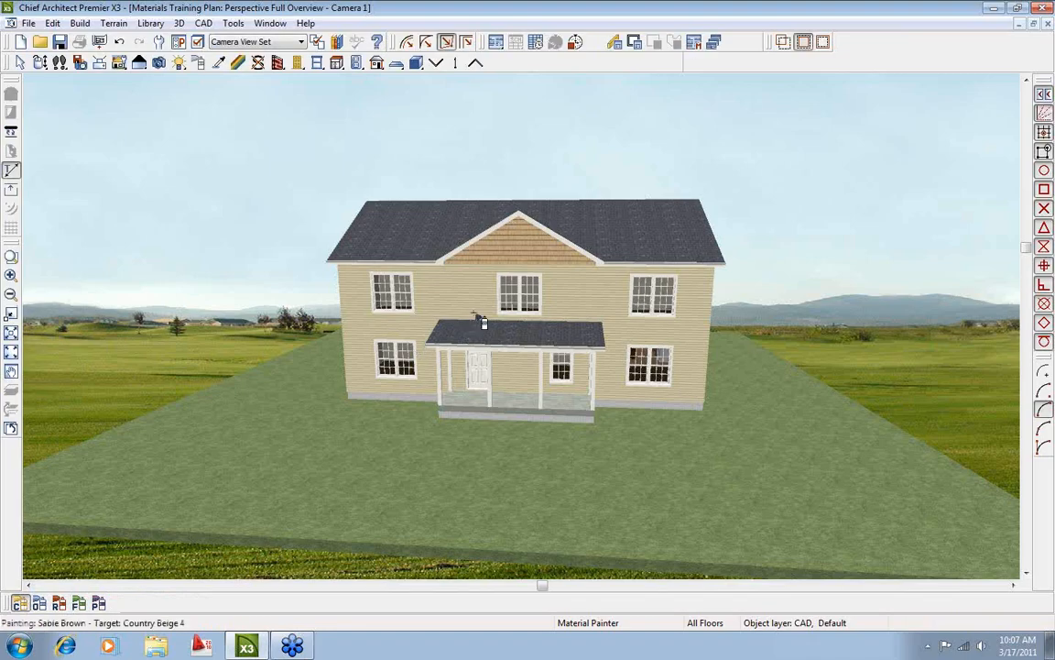
pyautogui.click(529, 253)
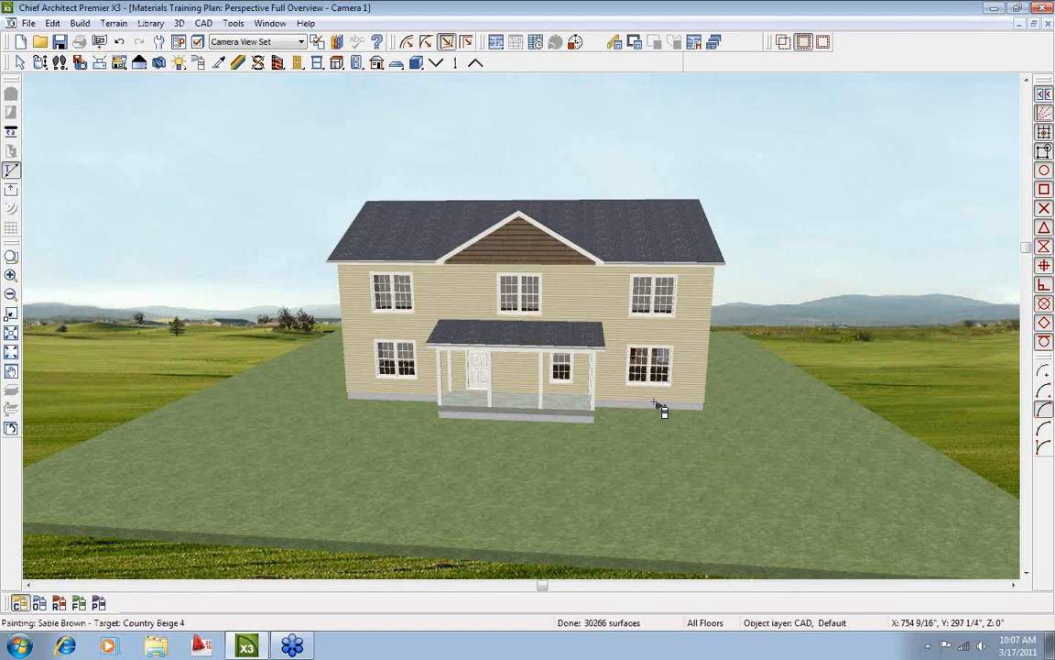
# Check the material of the front wall siding with the Material Eyedropper.
pyautogui.click(40, 66)
pyautogui.moveTo(381, 288); pyautogui.dragTo(565, 359)
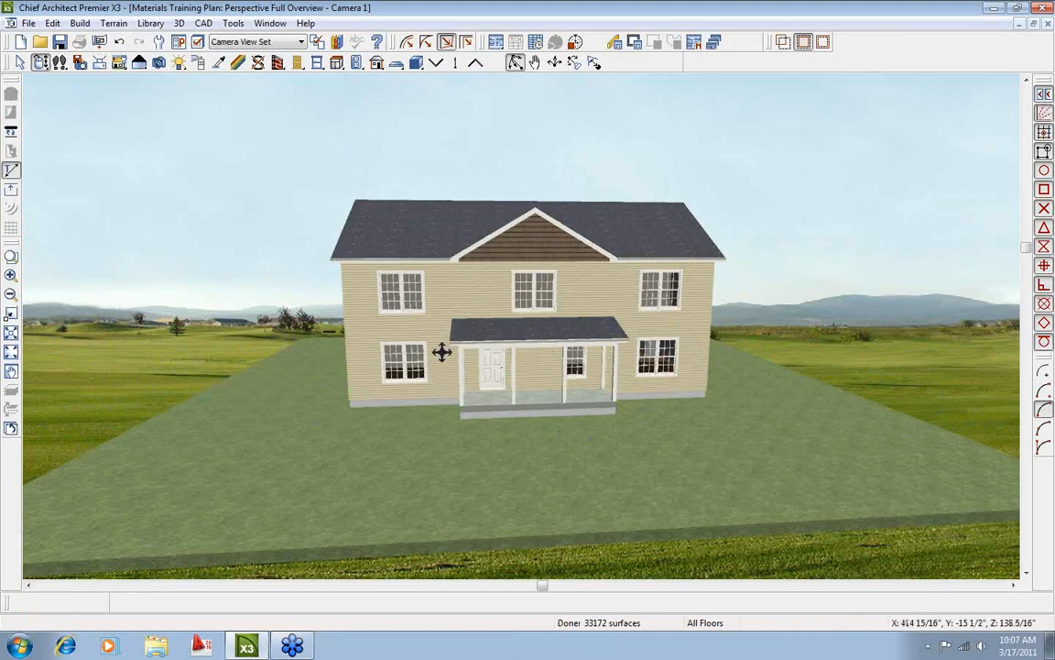
pyautogui.press('space')
pyautogui.click(218, 62)
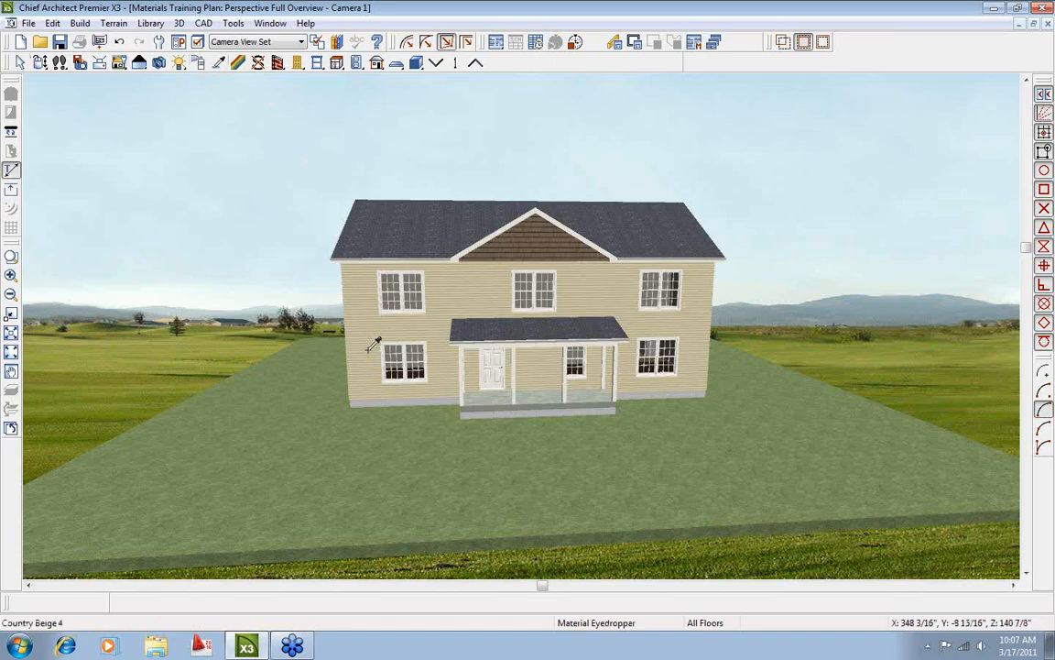
pyautogui.press('space')
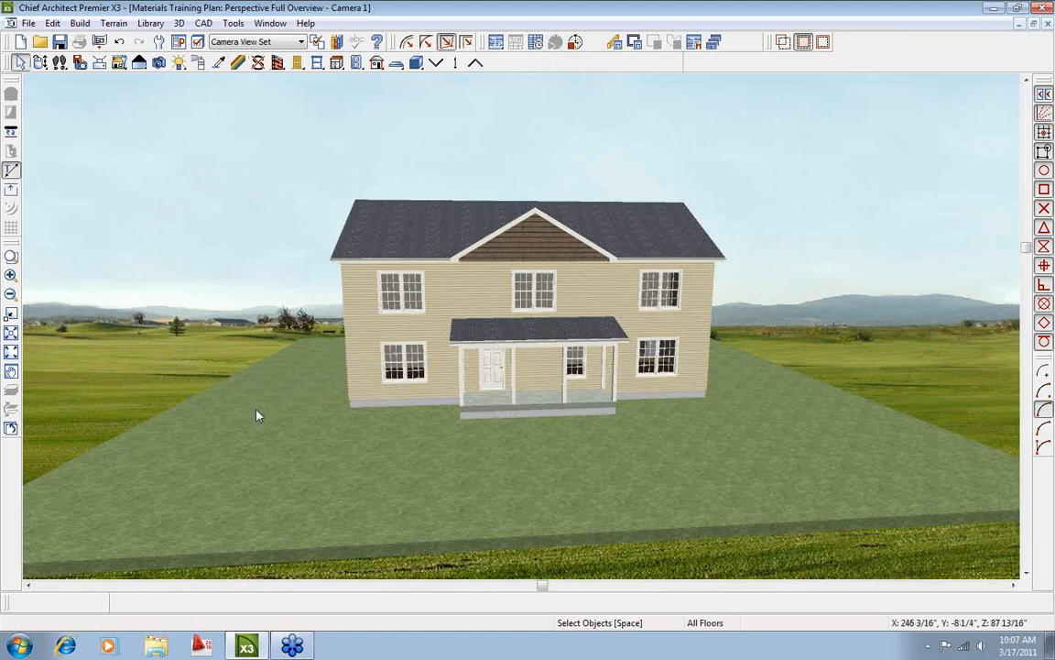
# Try painting the porch and main roofs with Onyx Black 30 Year from Ritz-Craft Roofing, PA Options, Oakridge 30 Year using the Material Painter.
pyautogui.click(40, 63)
pyautogui.moveTo(330, 228); pyautogui.dragTo(403, 254)
pyautogui.press('space')
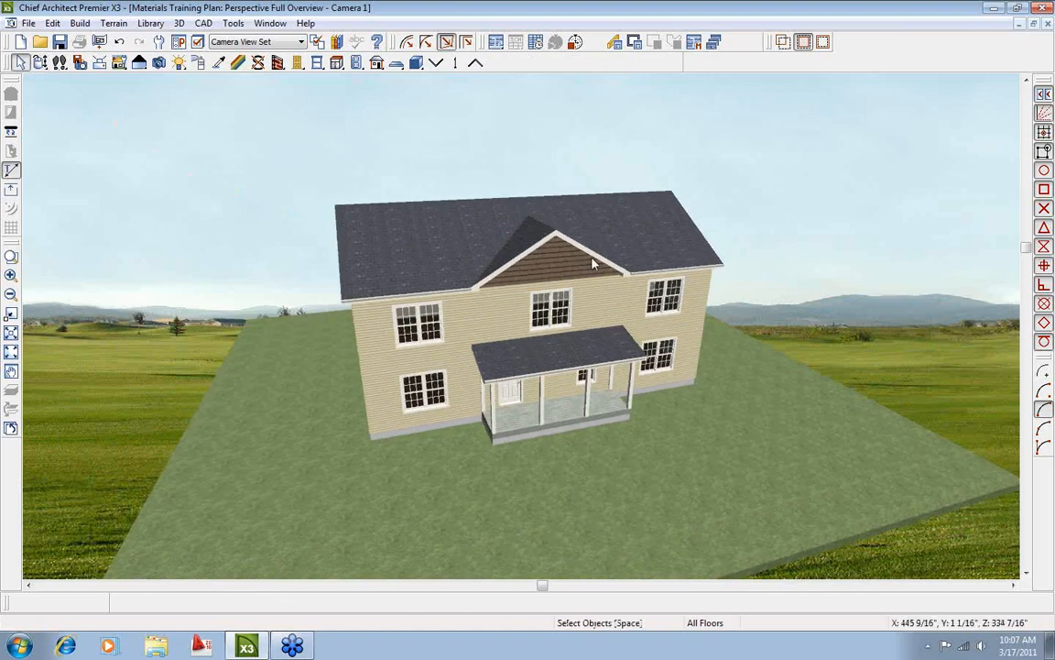
pyautogui.click(198, 62)
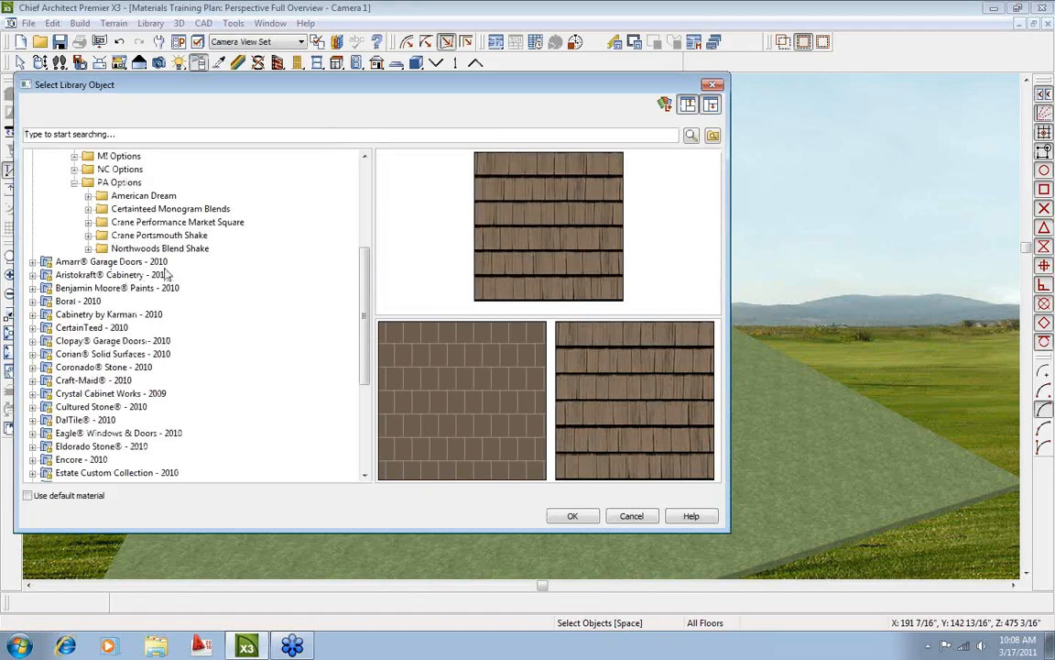
pyautogui.click(74, 183)
pyautogui.scroll(5, 115, 197)
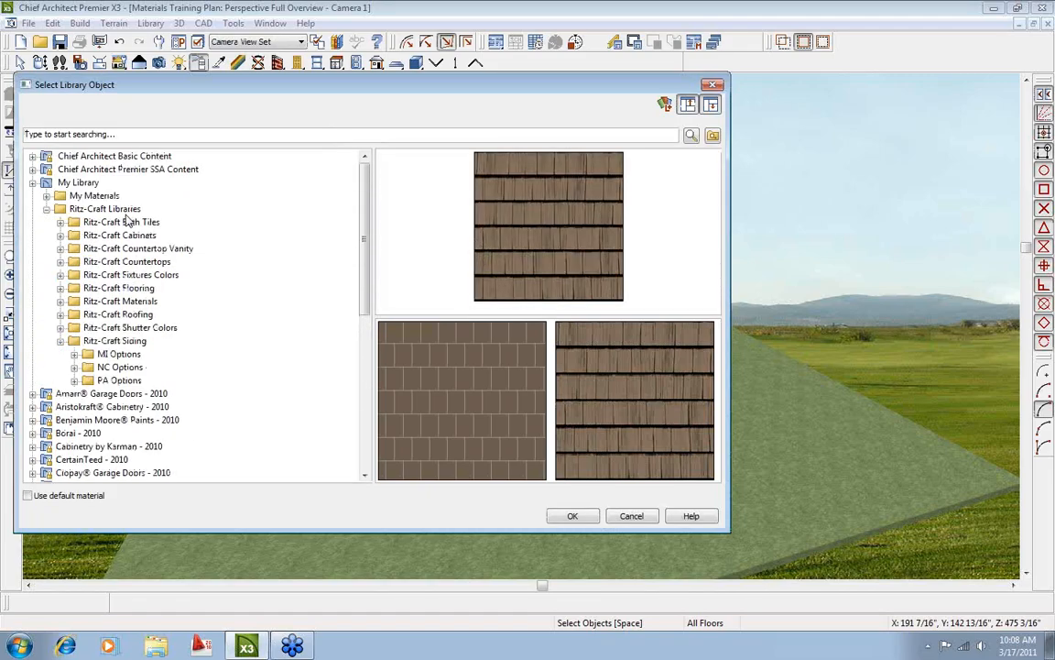
pyautogui.click(129, 315)
pyautogui.doubleClick(638, 259)
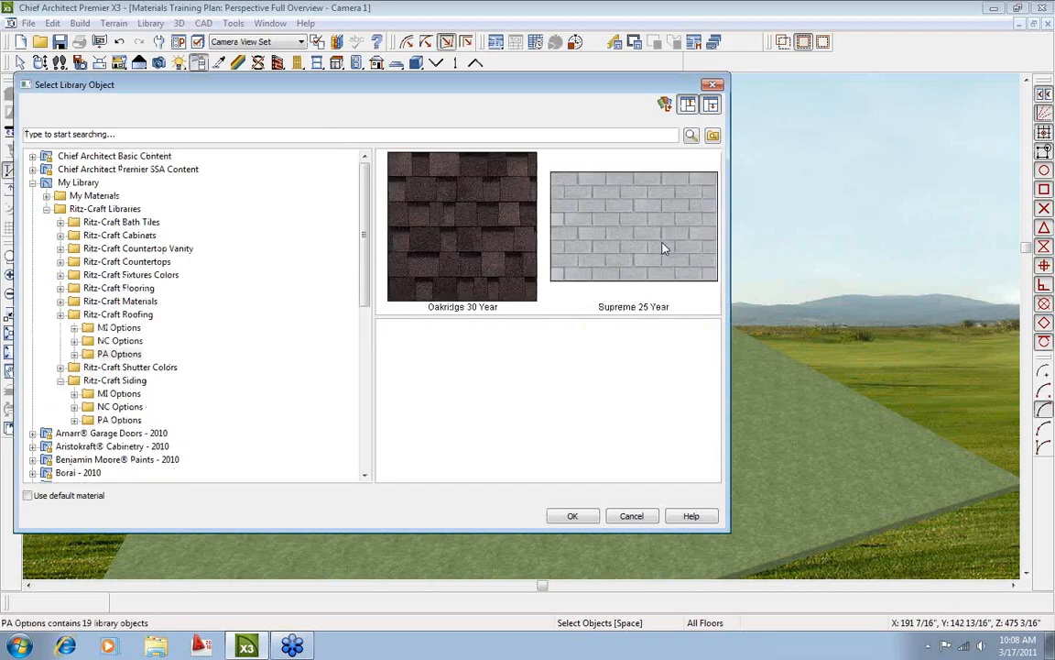
pyautogui.click(503, 265)
pyautogui.doubleClick(503, 265)
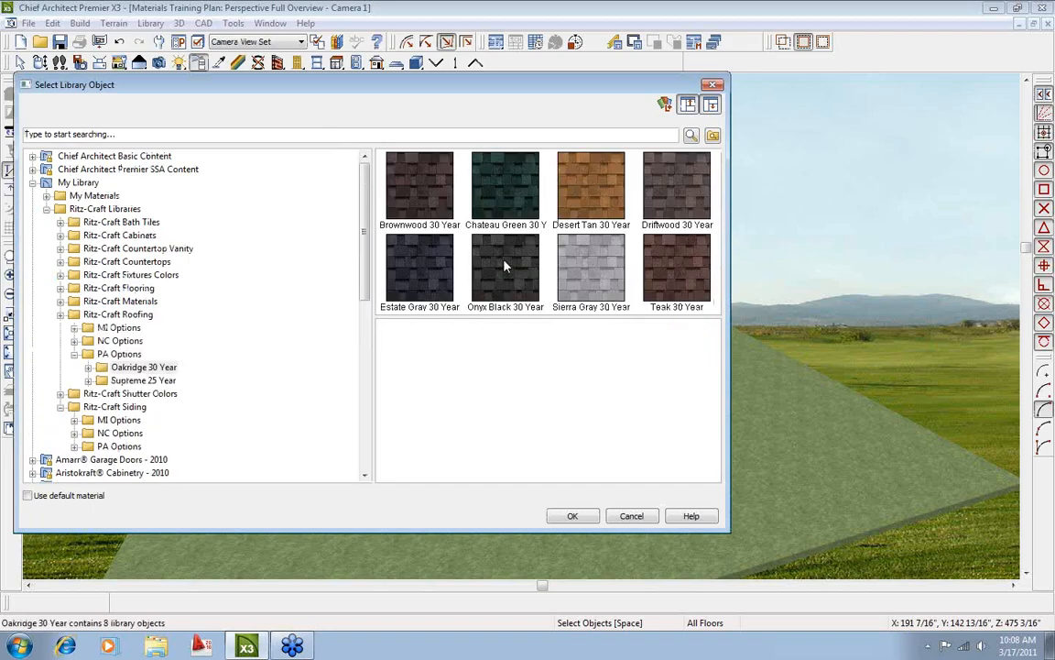
pyautogui.click(506, 268)
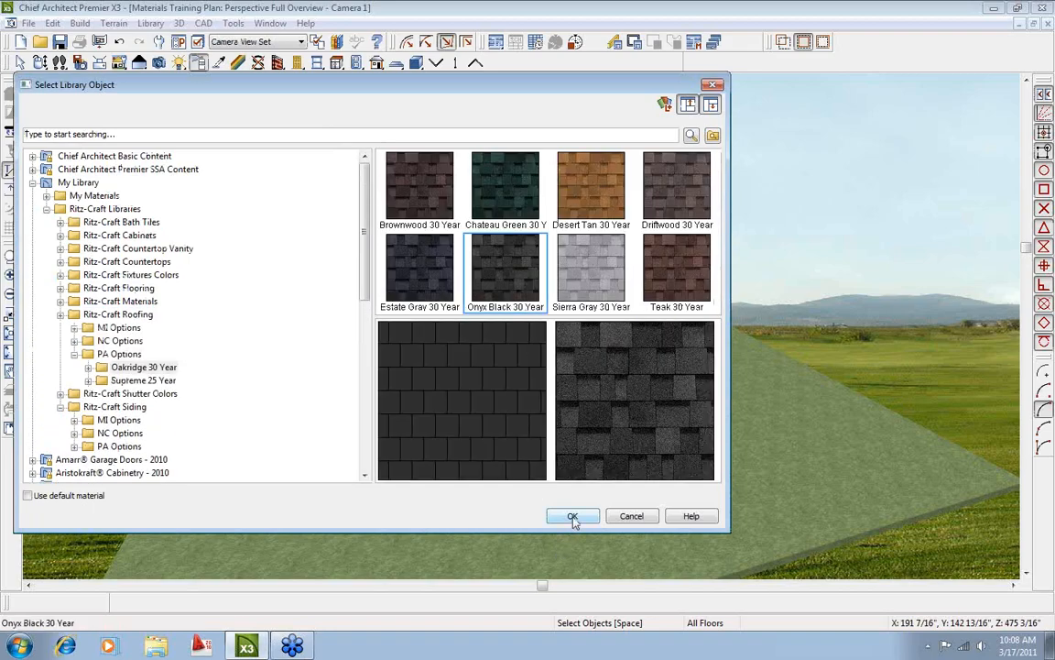
pyautogui.click(572, 518)
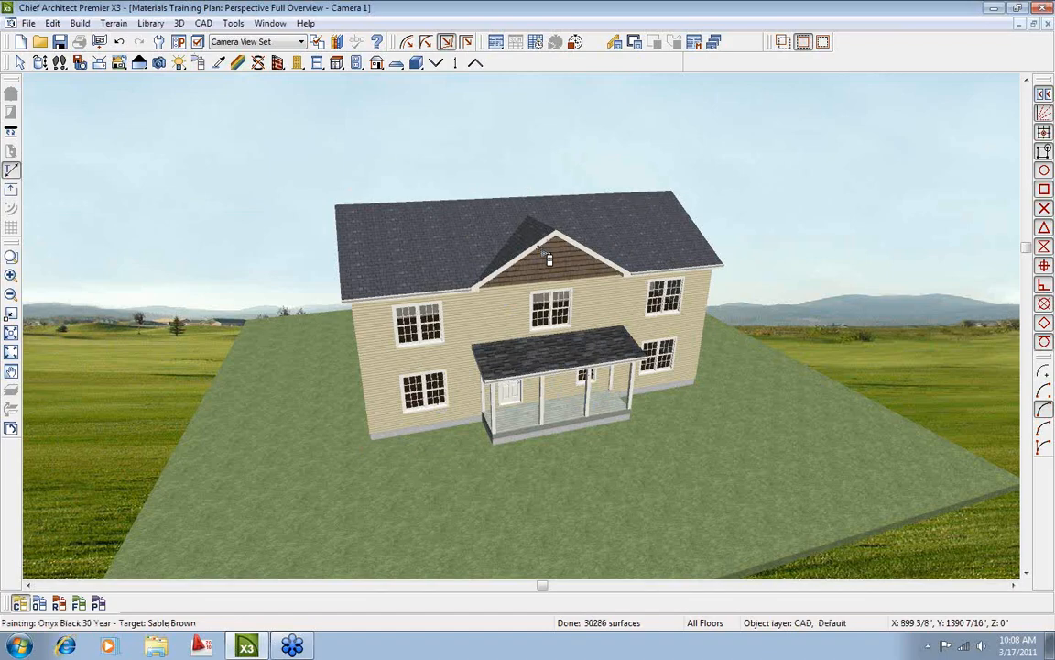
pyautogui.click(417, 235)
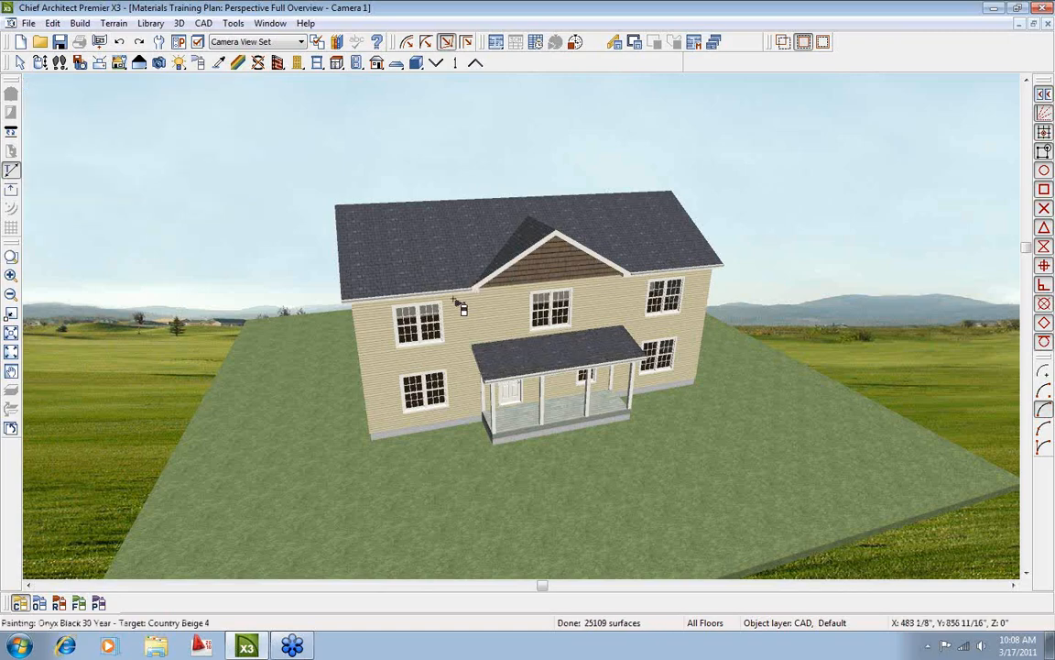
# Set the default Roof material to Onyx Black 30 Year from Ritz-Craft Roofing, PA Options, Oakridge 30 Year in the Material Defaults.
pyautogui.click(158, 43)
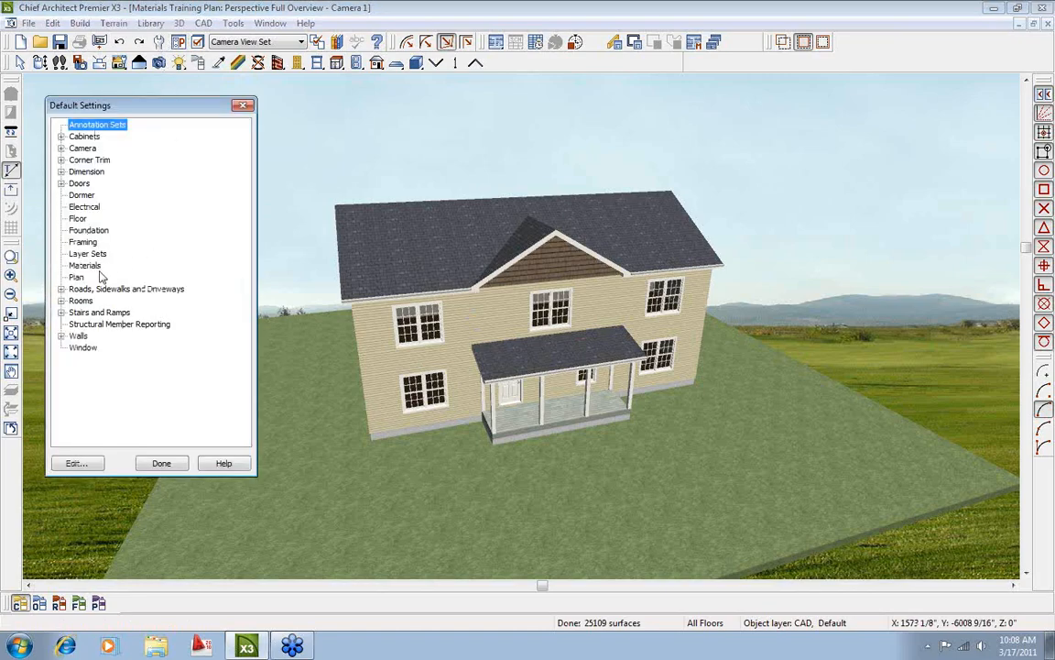
pyautogui.doubleClick(84, 266)
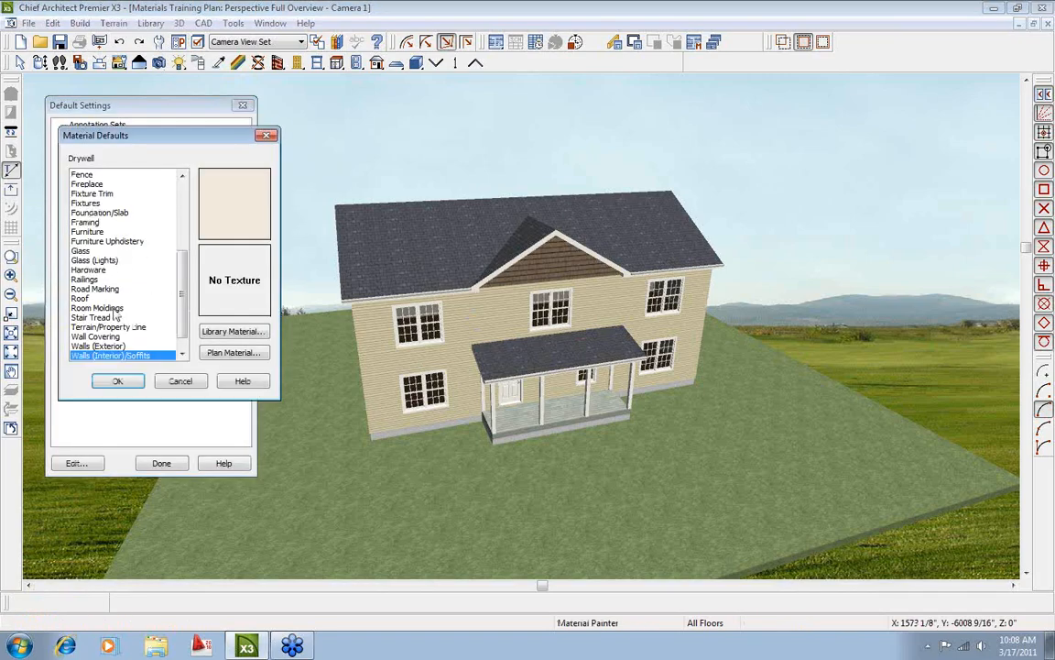
pyautogui.click(79, 298)
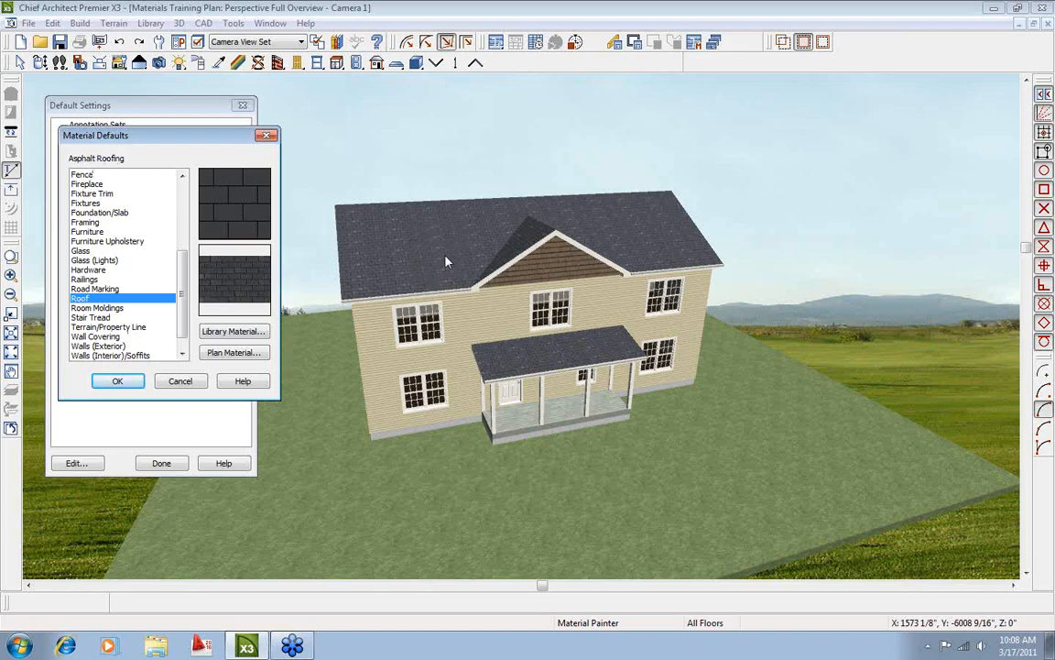
pyautogui.click(231, 330)
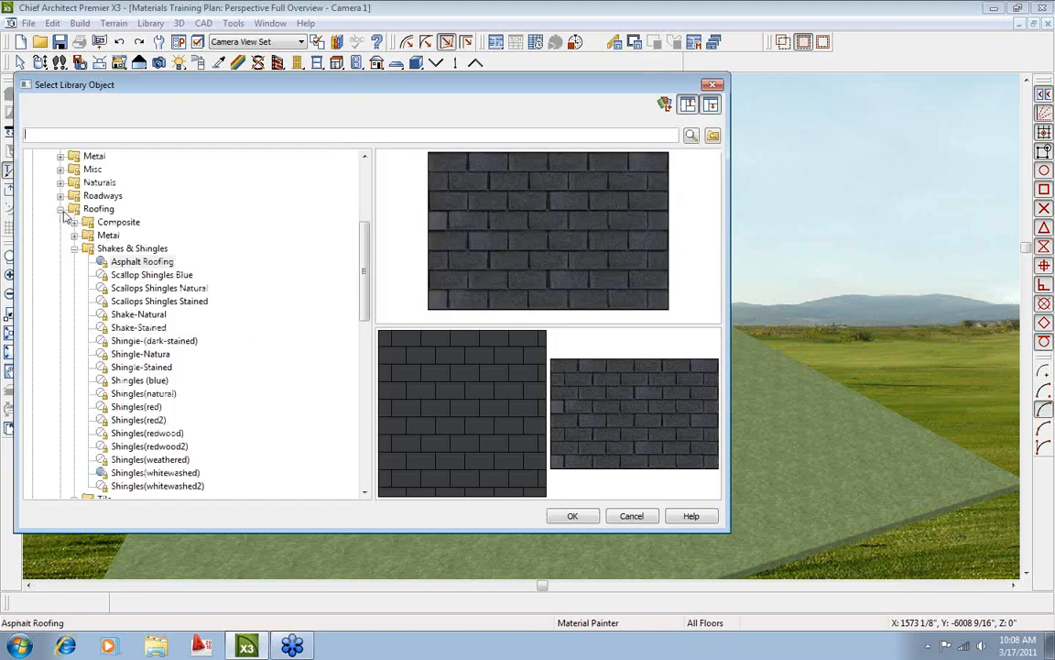
pyautogui.click(60, 209)
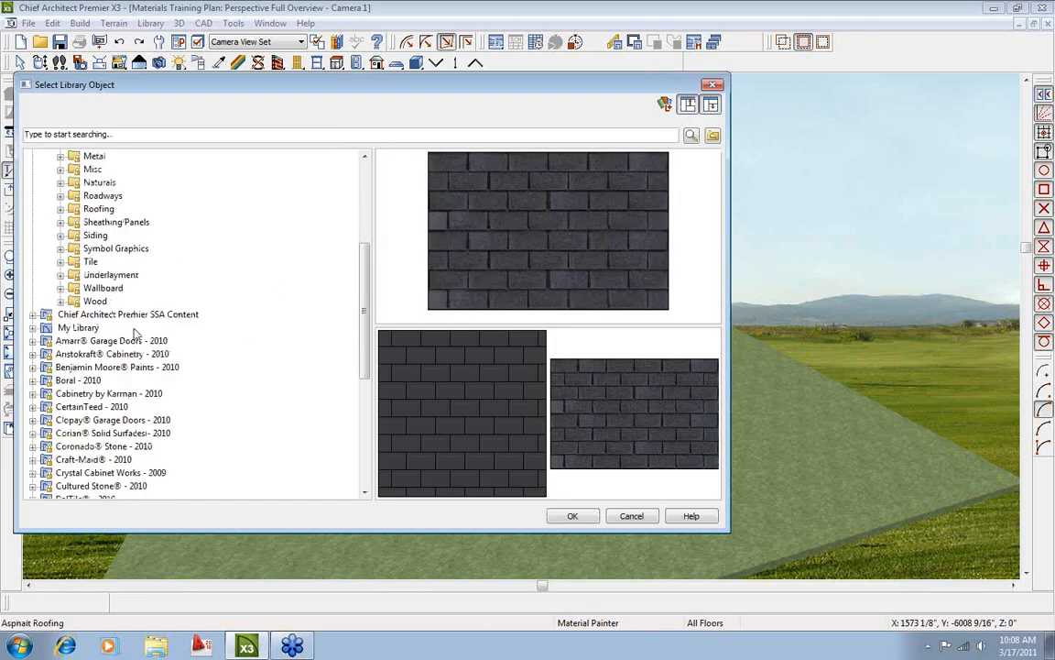
pyautogui.click(33, 327)
pyautogui.click(103, 354)
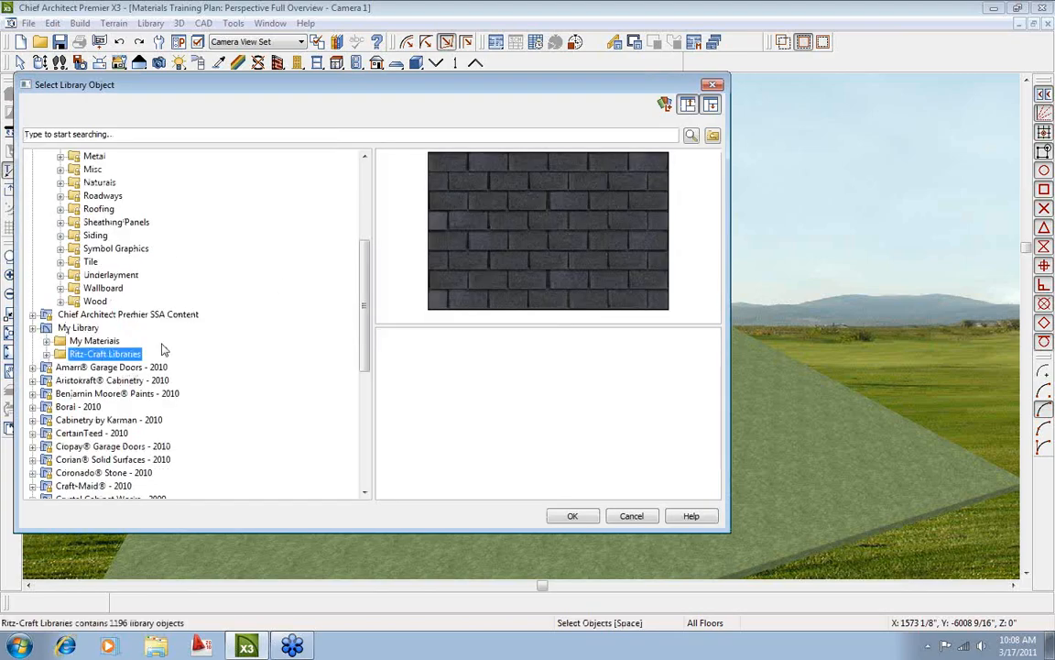
pyautogui.doubleClick(688, 240)
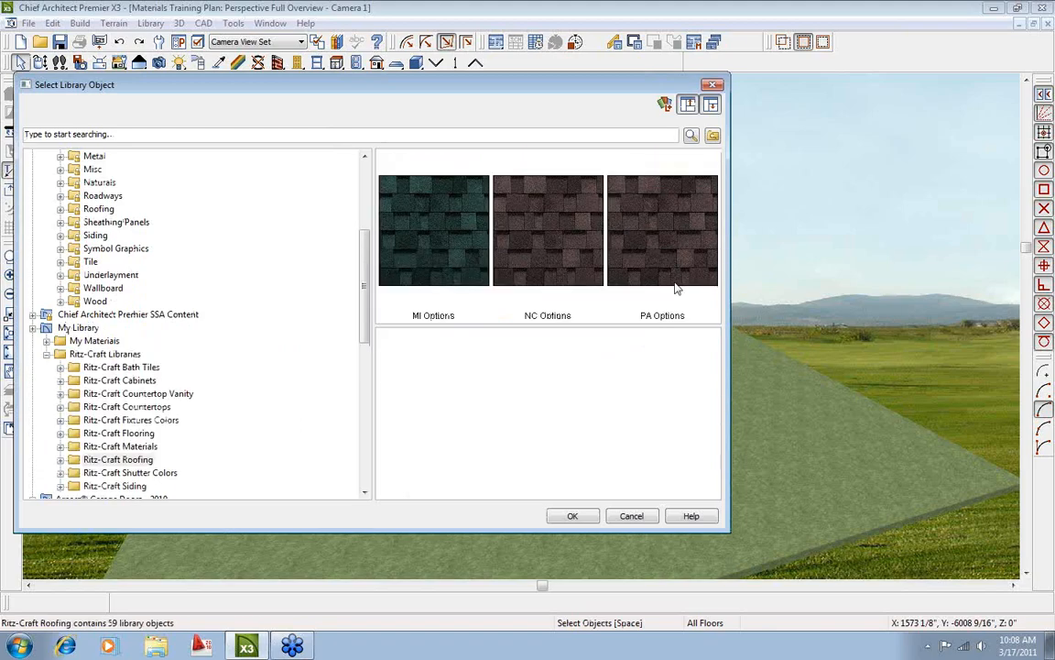
pyautogui.doubleClick(684, 259)
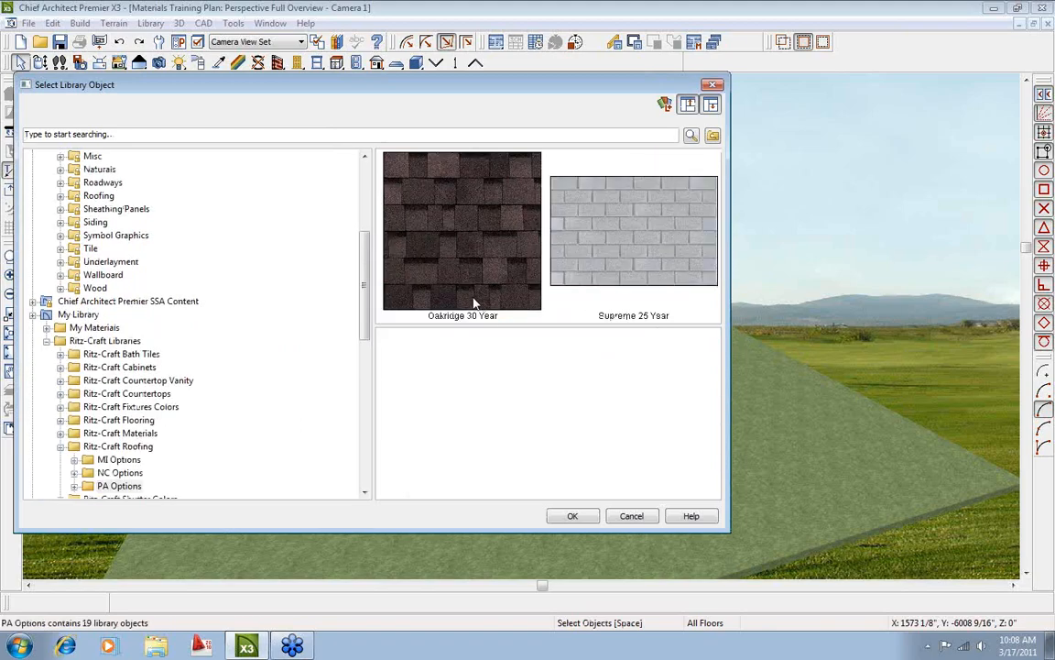
pyautogui.doubleClick(422, 262)
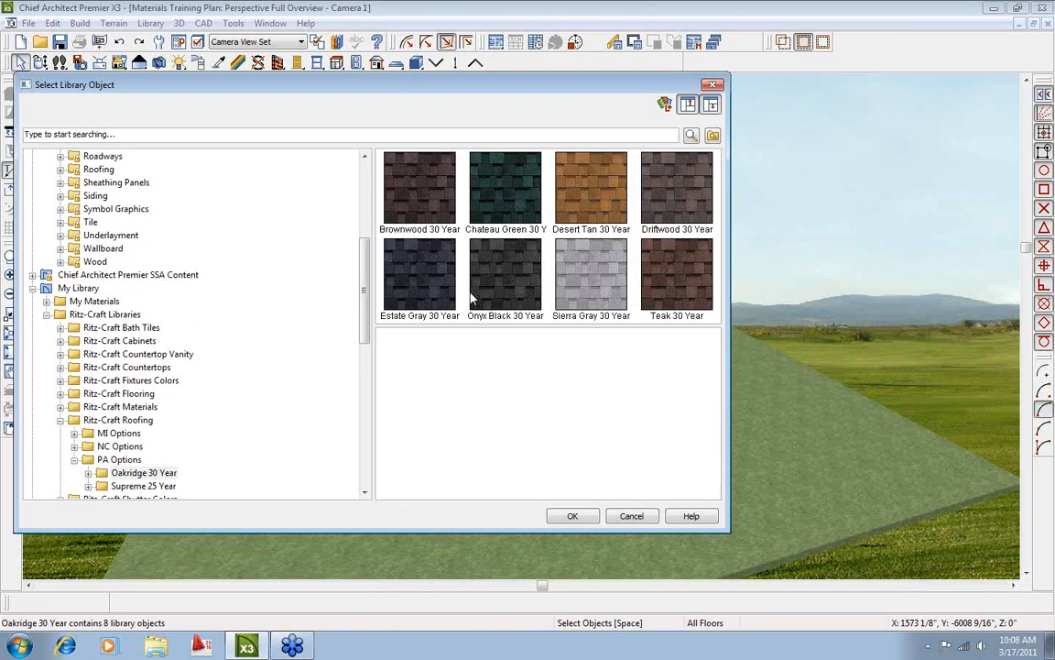
pyautogui.click(492, 292)
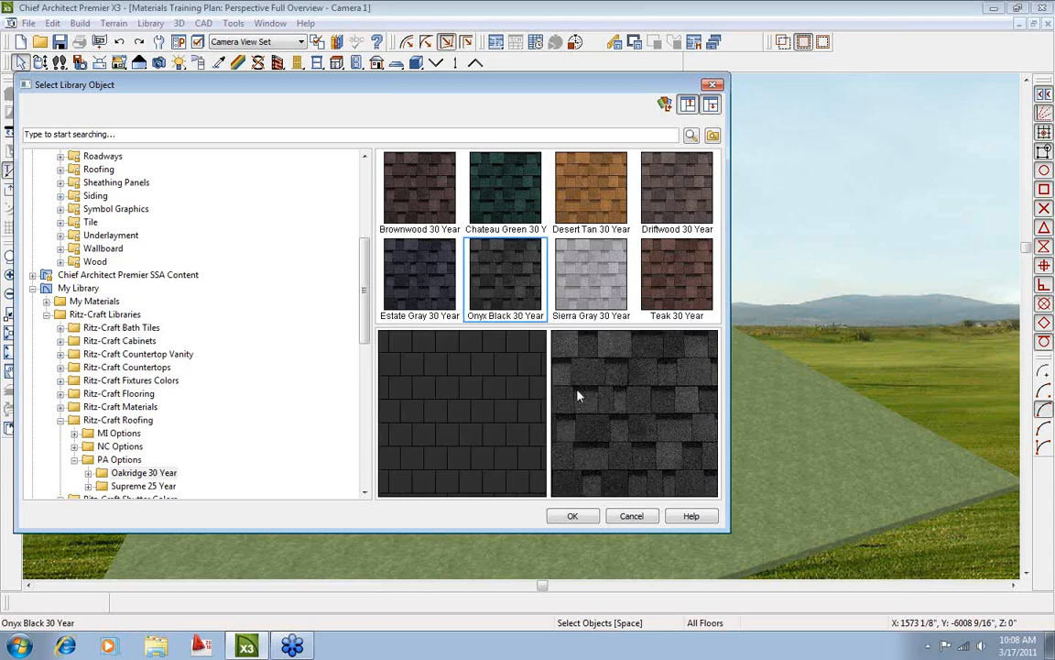
pyautogui.click(575, 518)
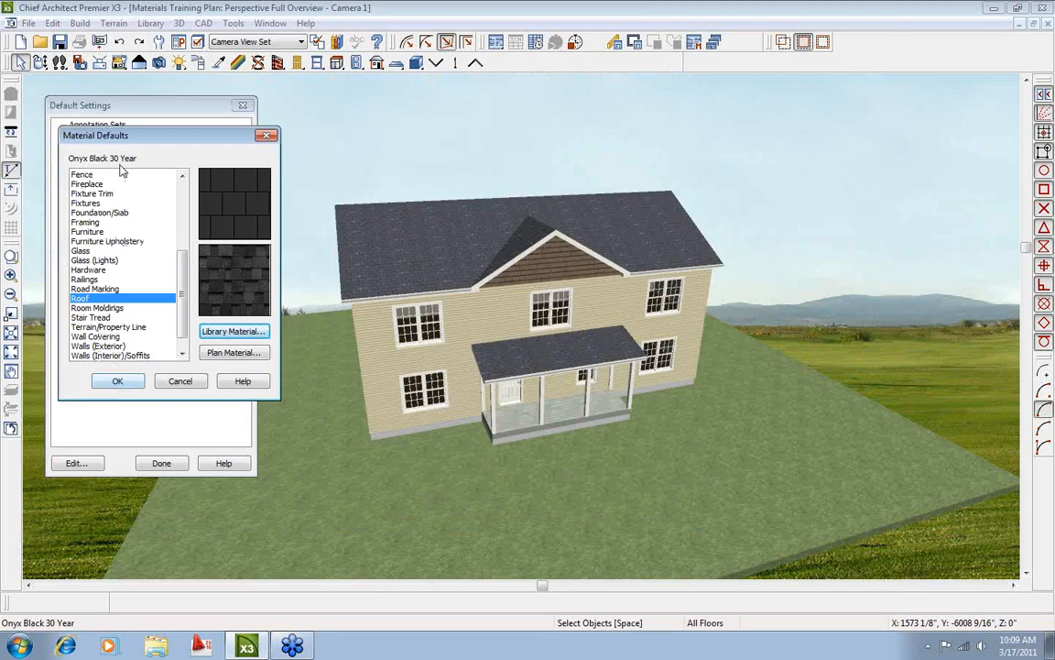
# Apply the new material defaults, close the default settings and orbit the camera to face the front of the house.
pyautogui.click(117, 380)
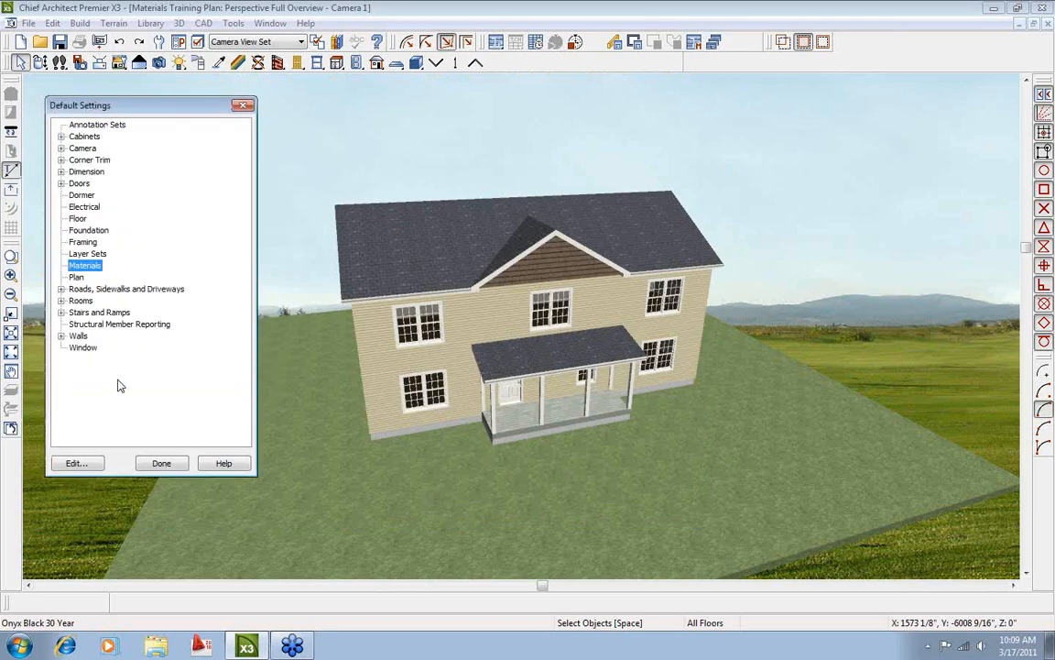
pyautogui.click(161, 463)
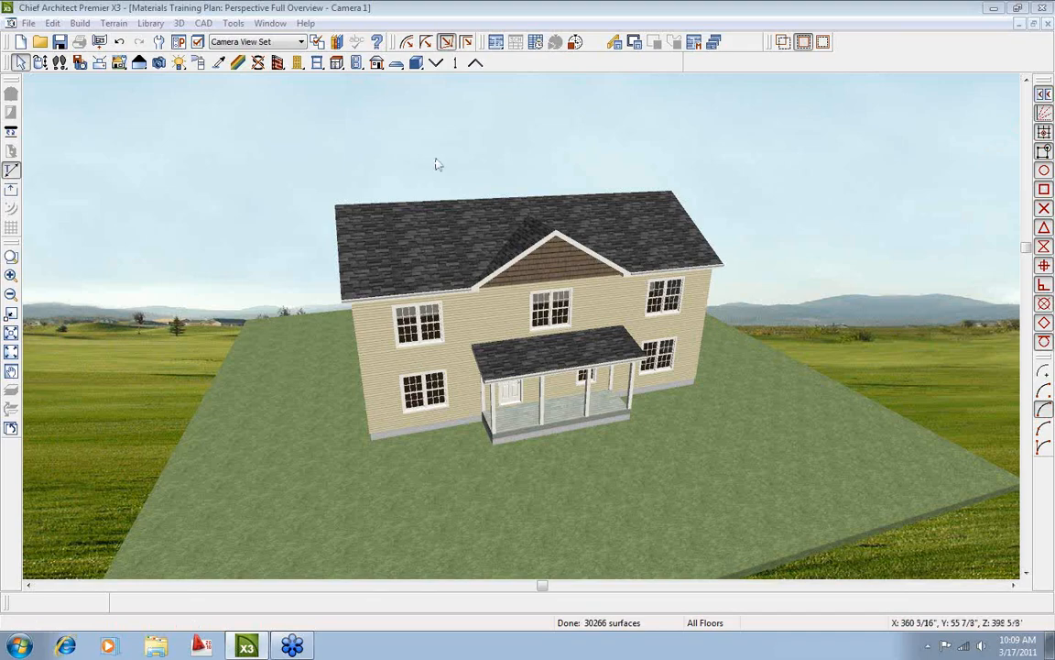
pyautogui.click(40, 62)
pyautogui.moveTo(576, 263); pyautogui.dragTo(456, 199)
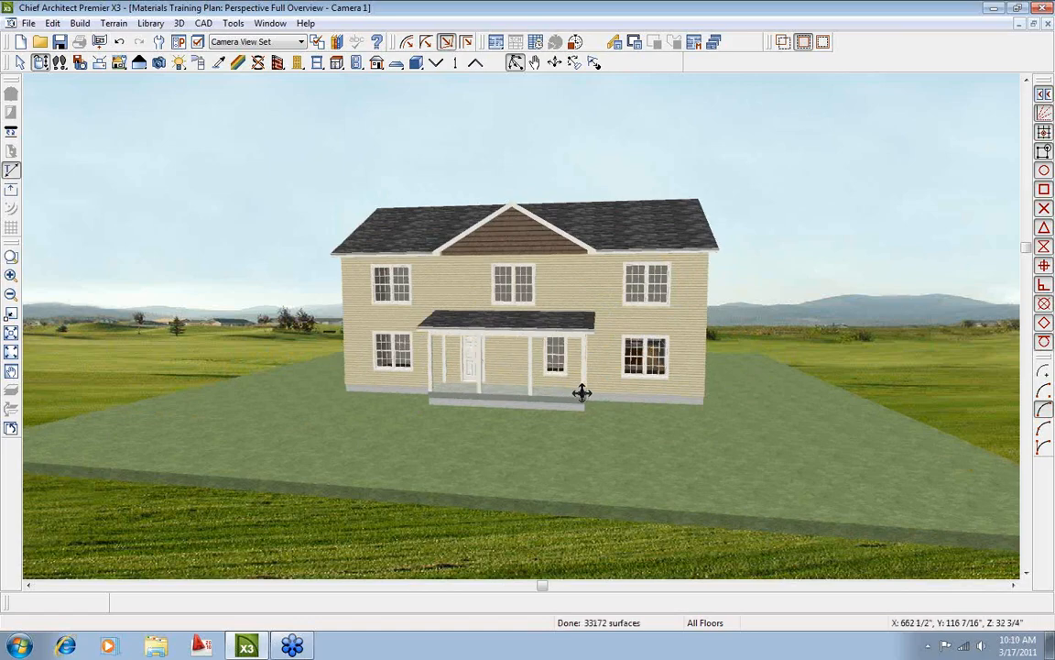
# Preview Stacked Stone from Chief Architect Premier SSA Content, Materials, Masonry & Stone, Stone for the Material Painter.
pyautogui.click(199, 62)
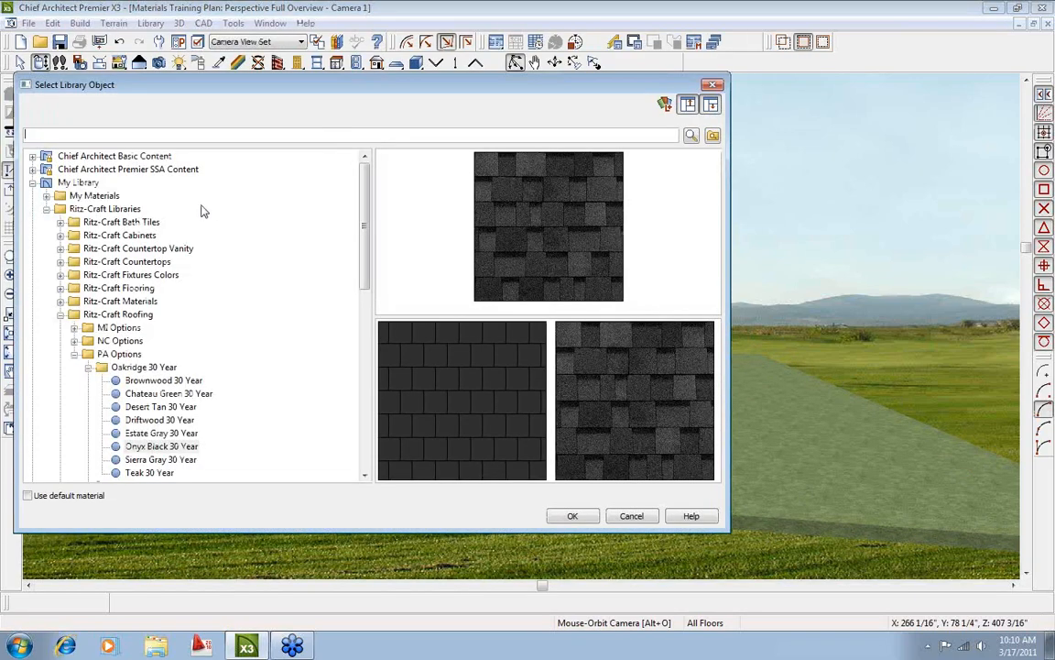
pyautogui.click(33, 169)
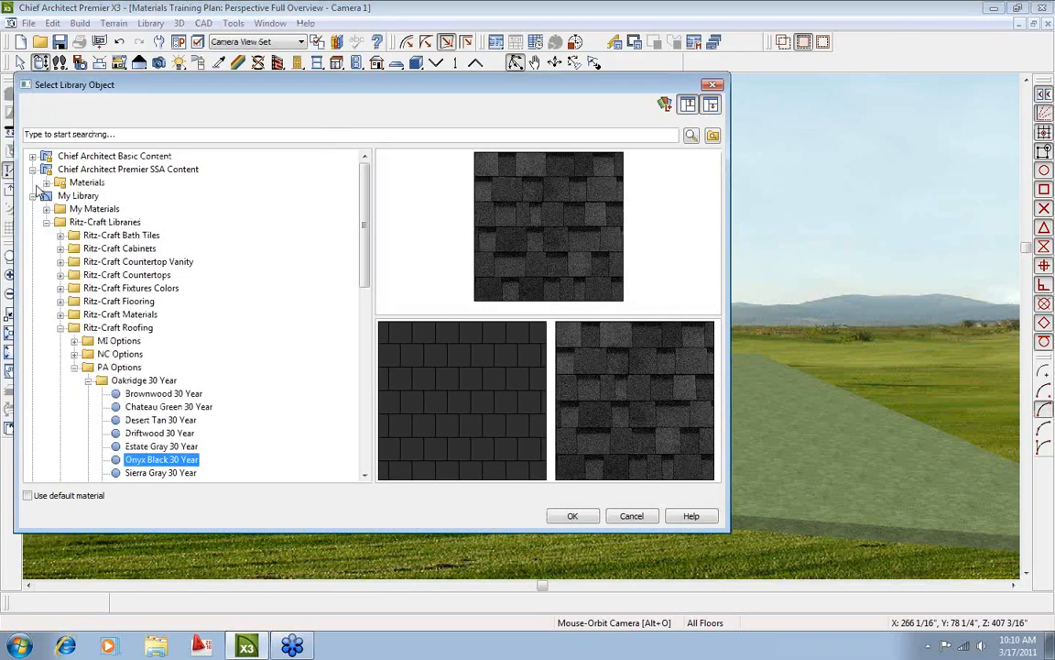
pyautogui.click(33, 196)
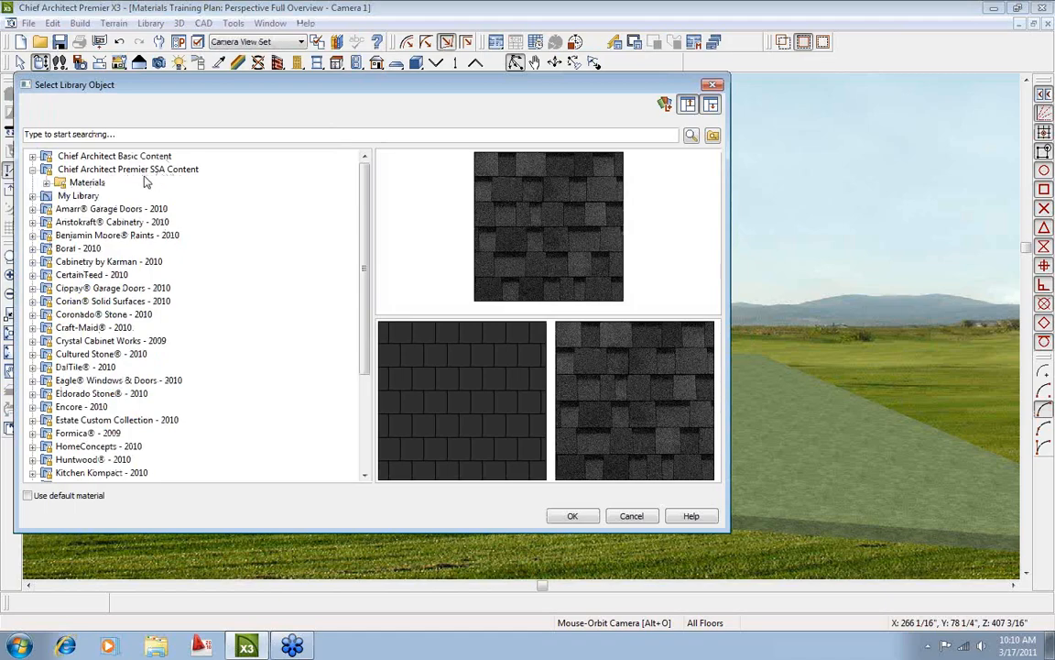
pyautogui.click(45, 182)
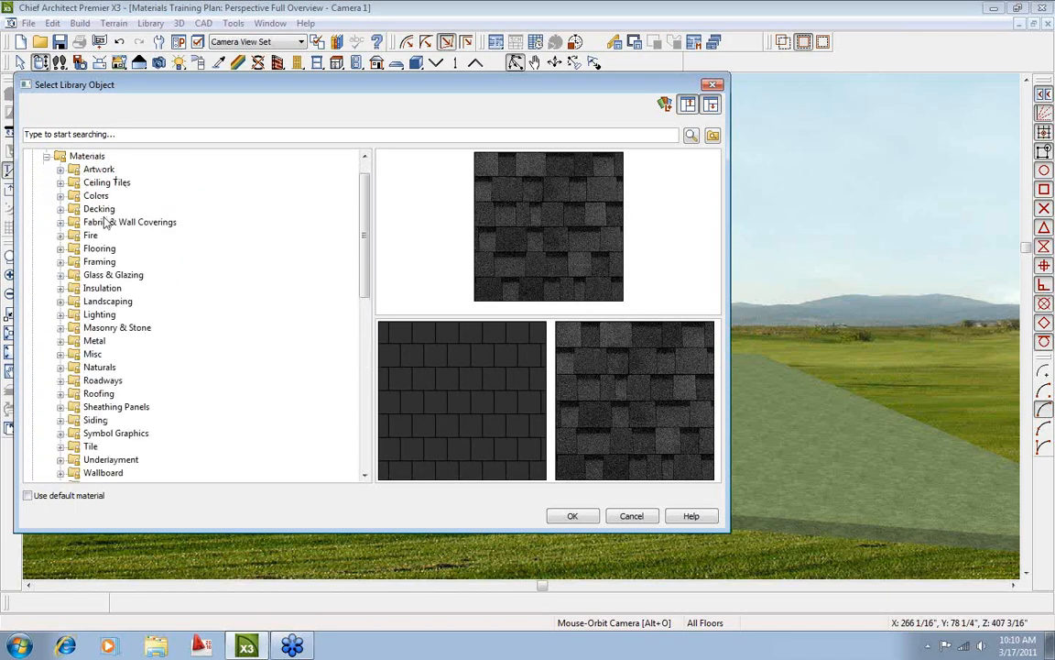
pyautogui.click(60, 327)
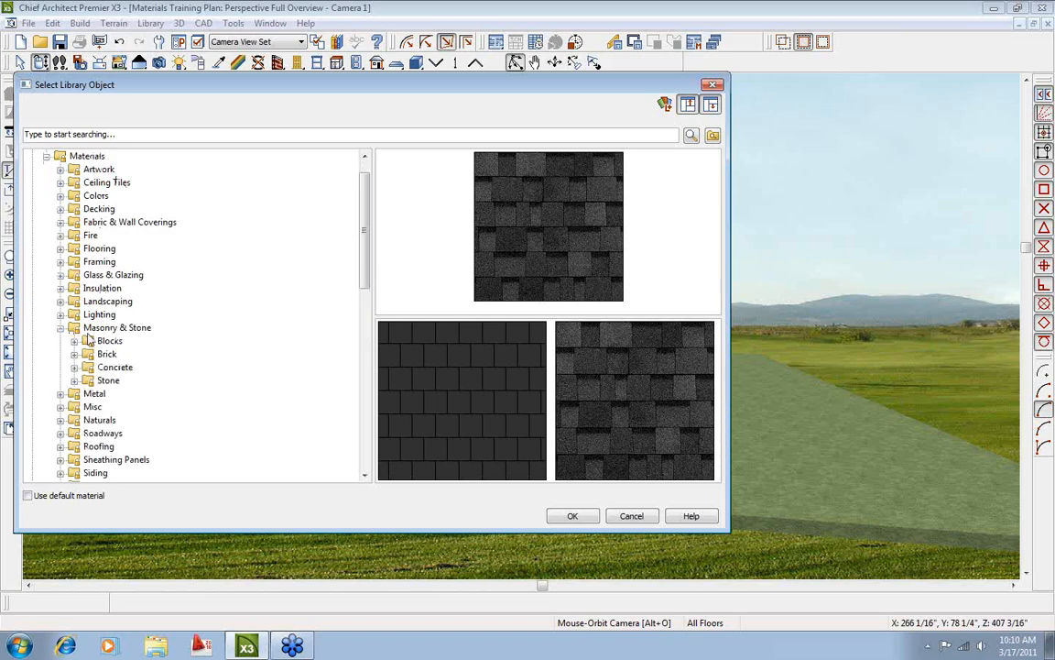
pyautogui.click(112, 380)
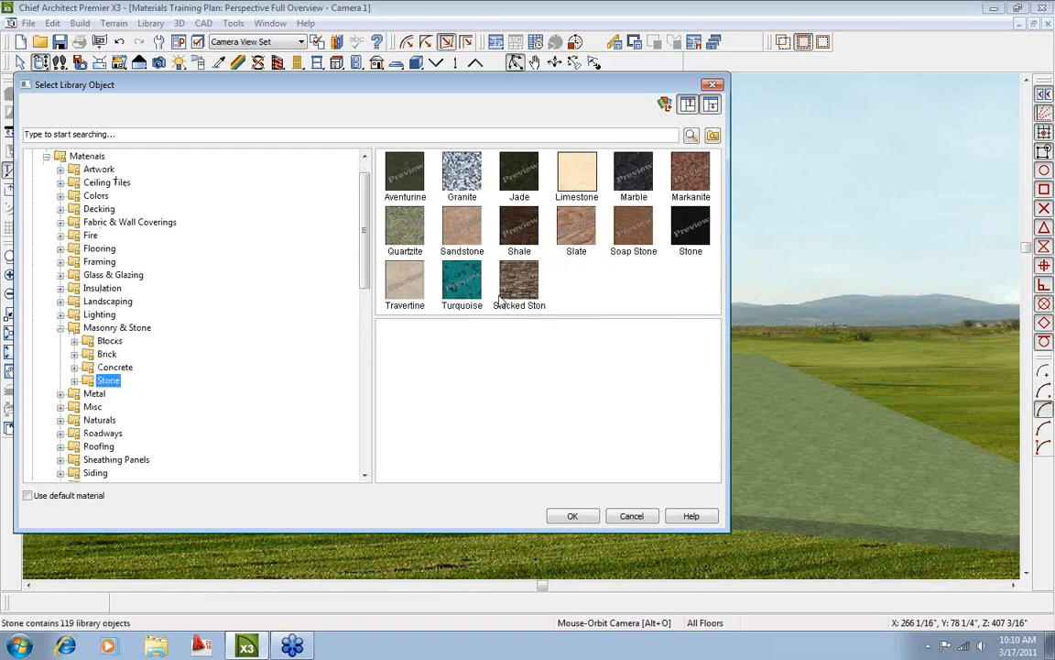
pyautogui.click(520, 286)
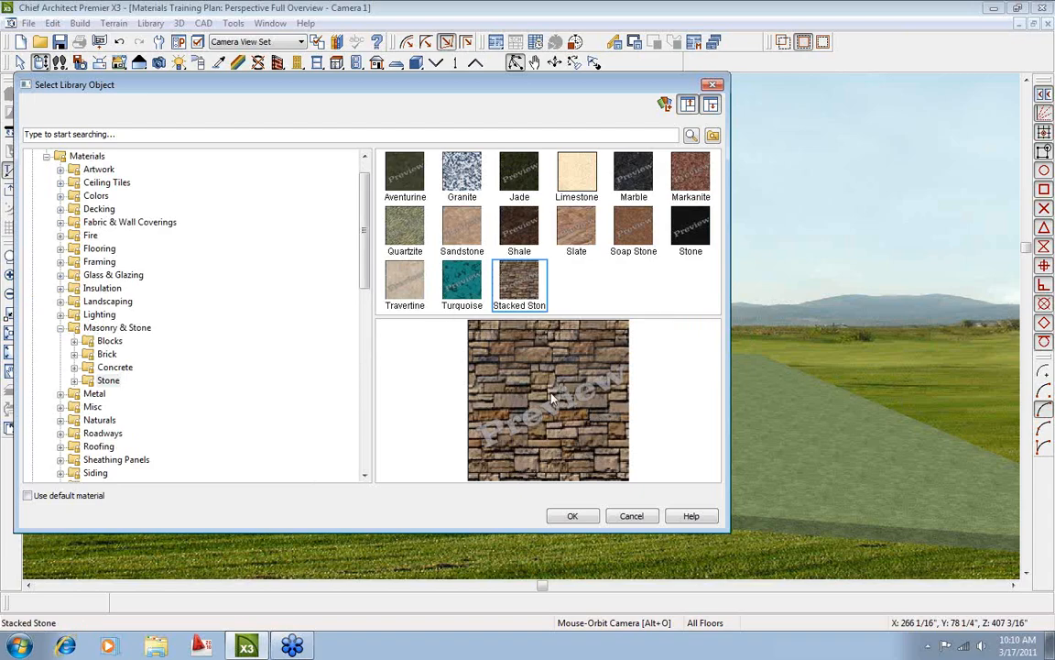
# Try painting the first-floor front wall with csv20050t from Cultured Stone, Country Ledgestone using the Material Painter.
pyautogui.scroll(-2, 55, 160)
pyautogui.click(47, 156)
pyautogui.scroll(-3, 363, 266)
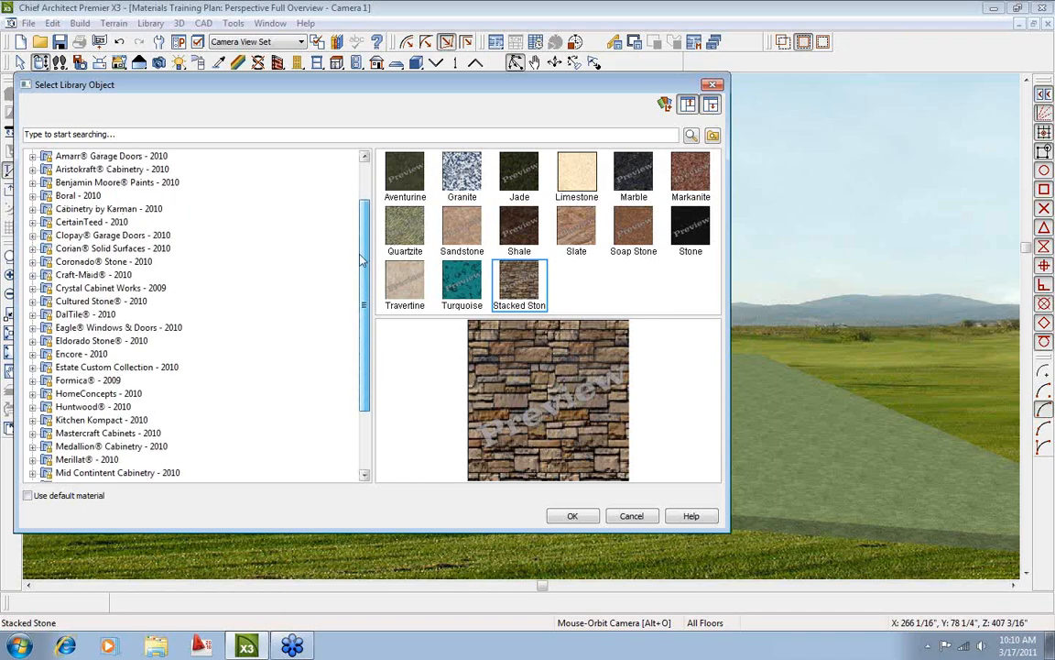
pyautogui.scroll(-1, 363, 295)
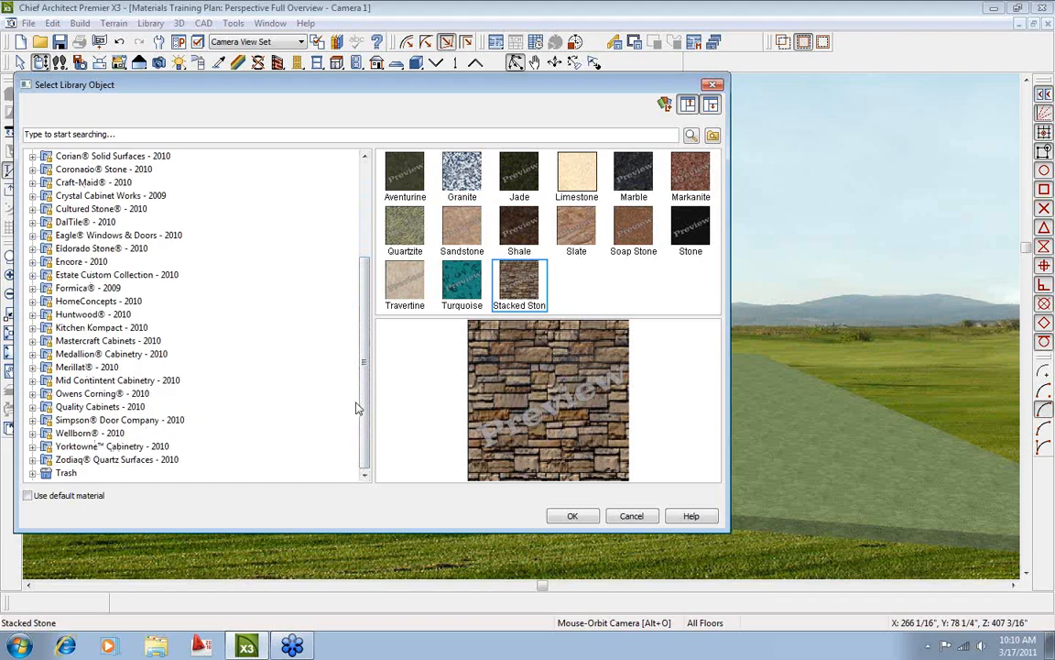
pyautogui.moveTo(363, 407); pyautogui.dragTo(361, 266)
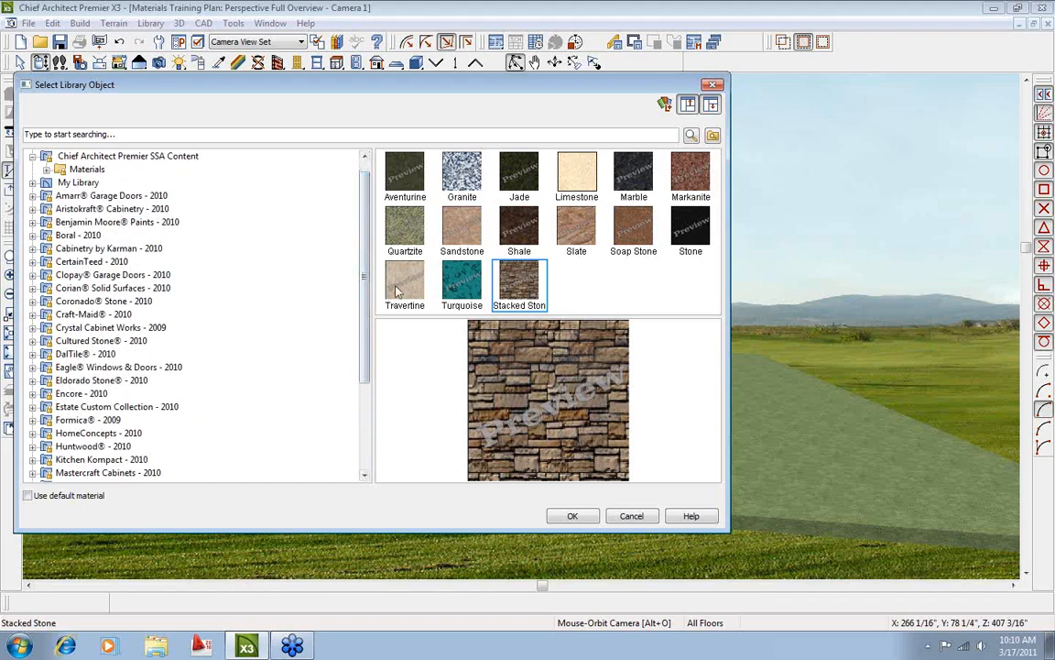
pyautogui.click(32, 341)
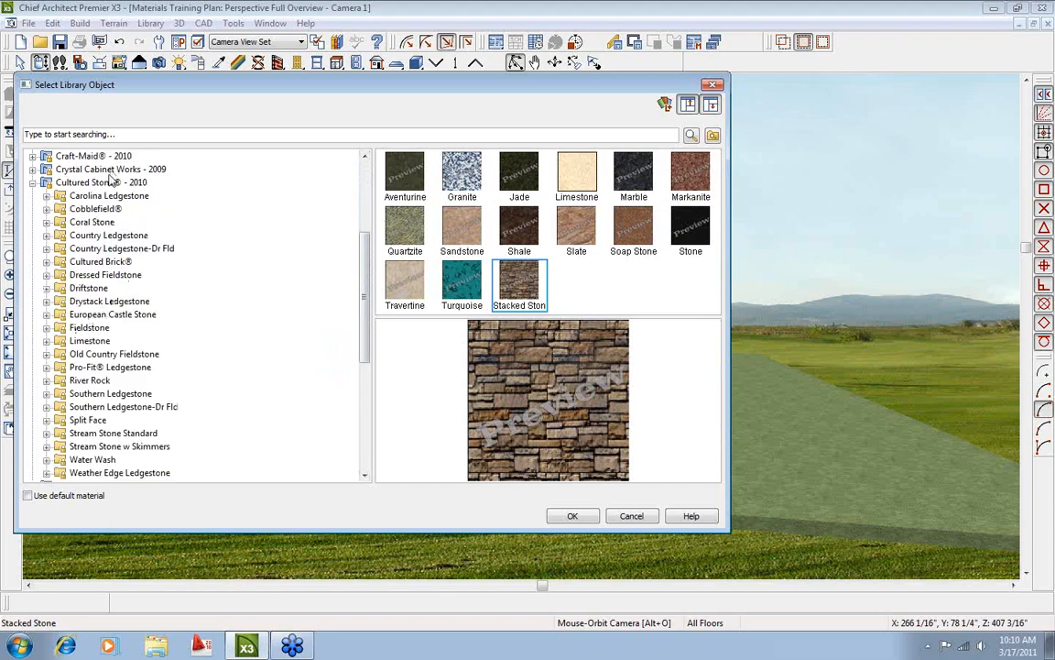
pyautogui.click(108, 235)
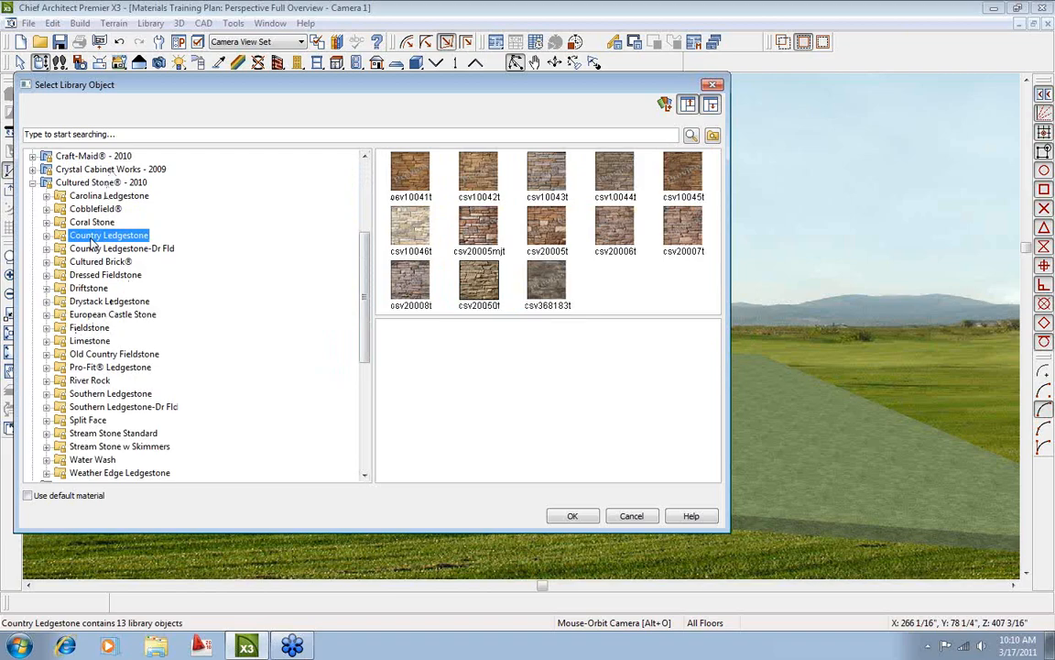
pyautogui.click(480, 283)
pyautogui.doubleClick(480, 286)
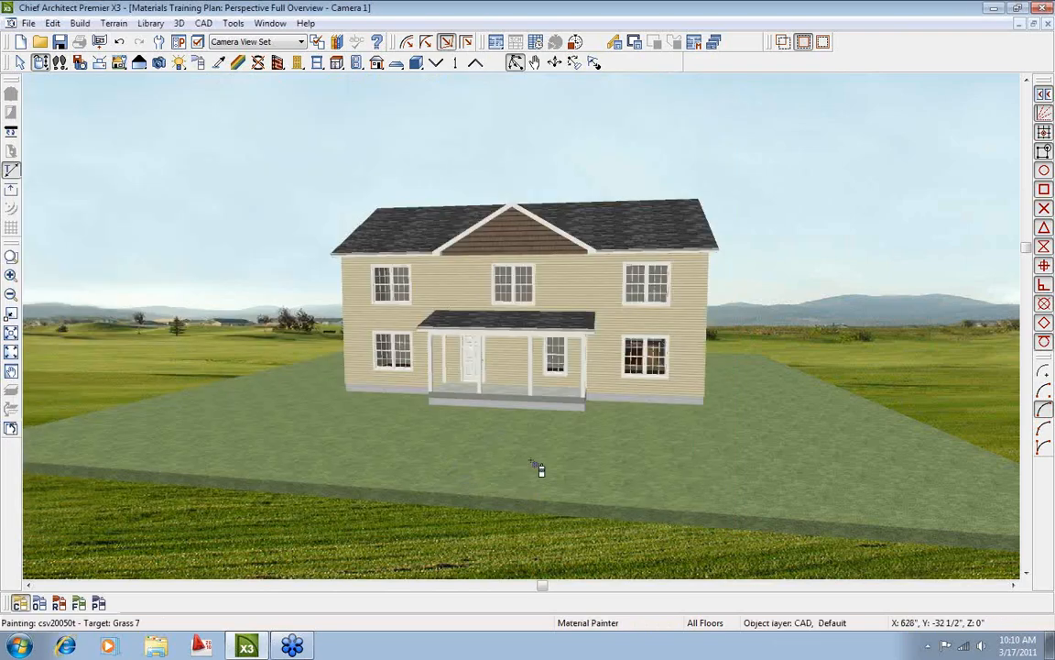
pyautogui.click(371, 385)
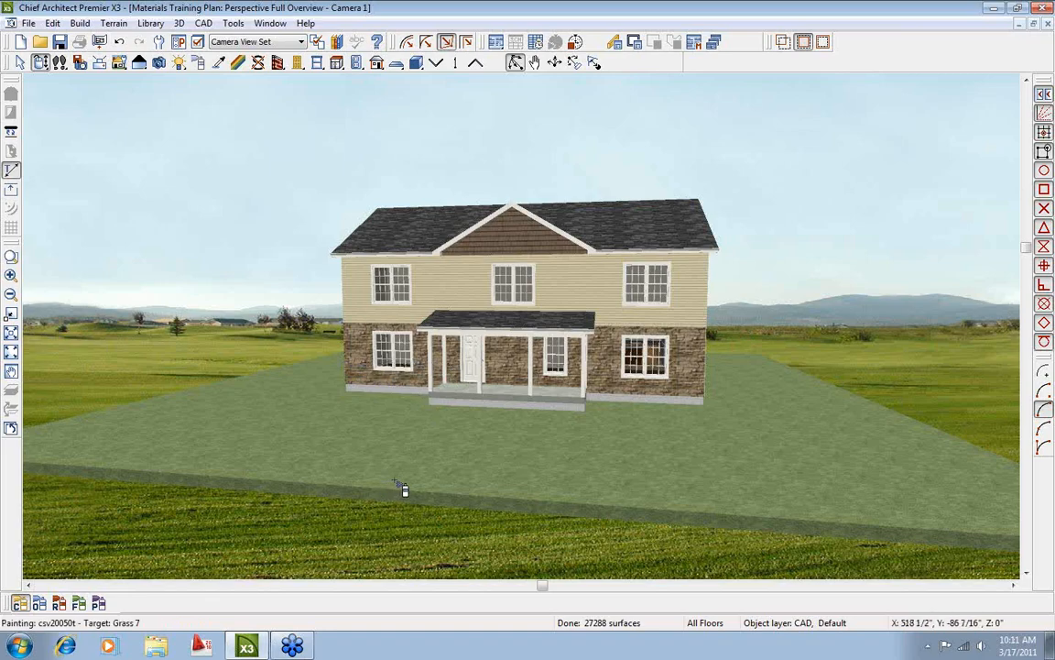
pyautogui.click(120, 42)
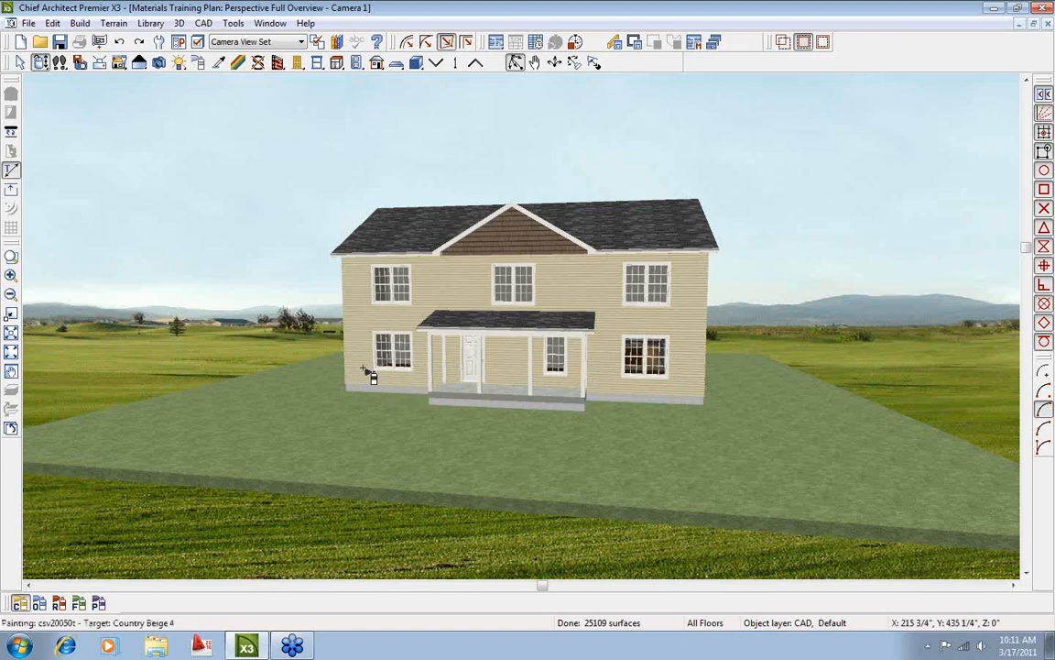
pyautogui.press('space')
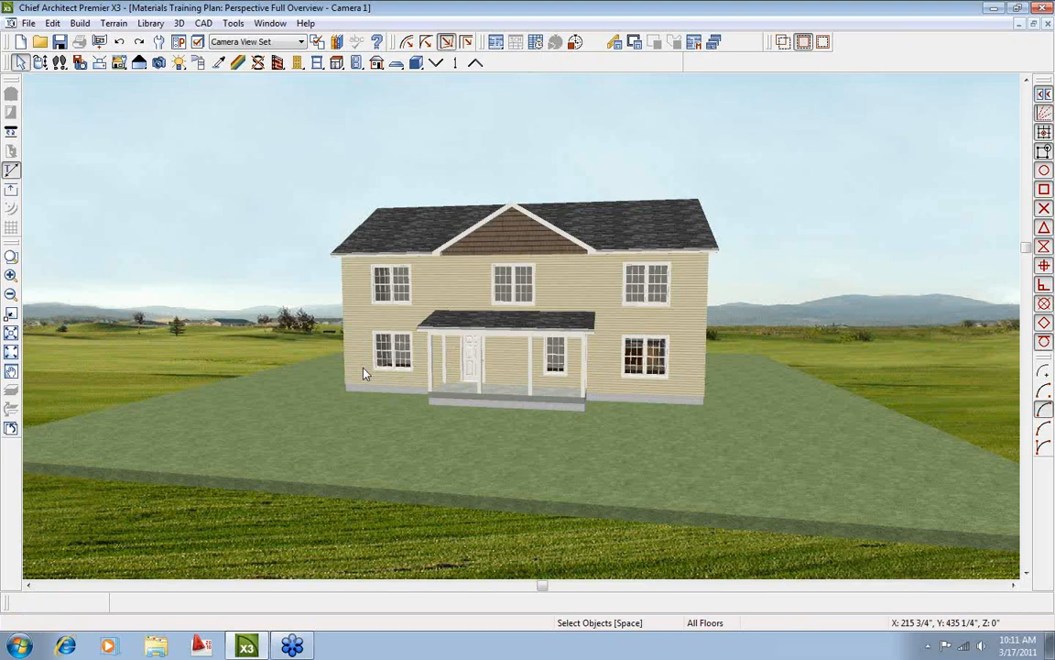
# Turn the first-floor front wall into a pony wall with Brick-6 as its lower wall type.
pyautogui.doubleClick(364, 374)
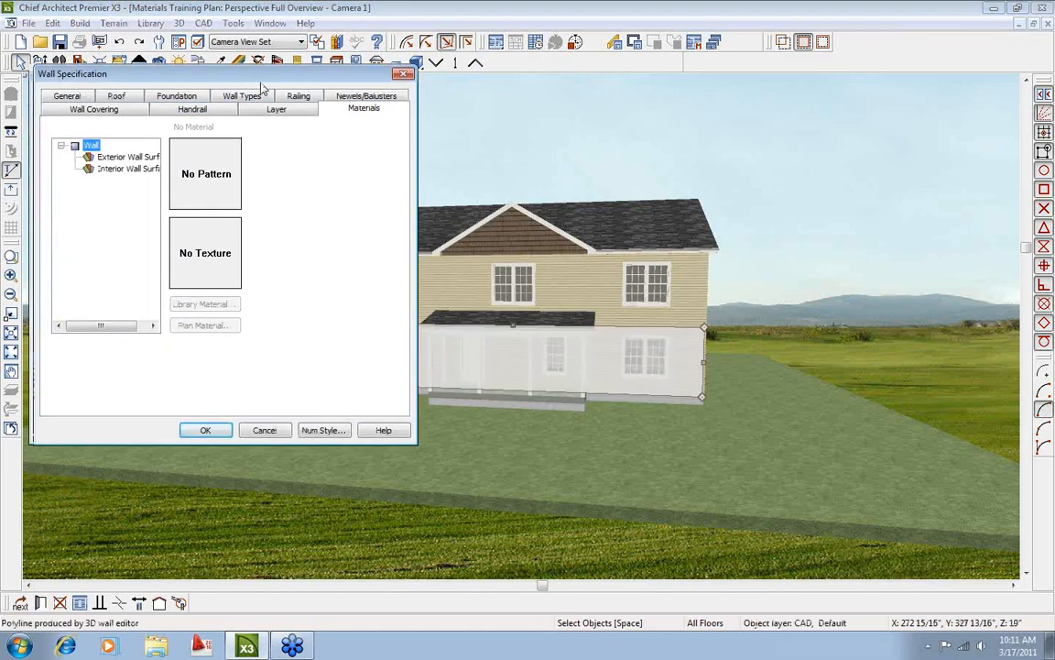
pyautogui.click(473, 143)
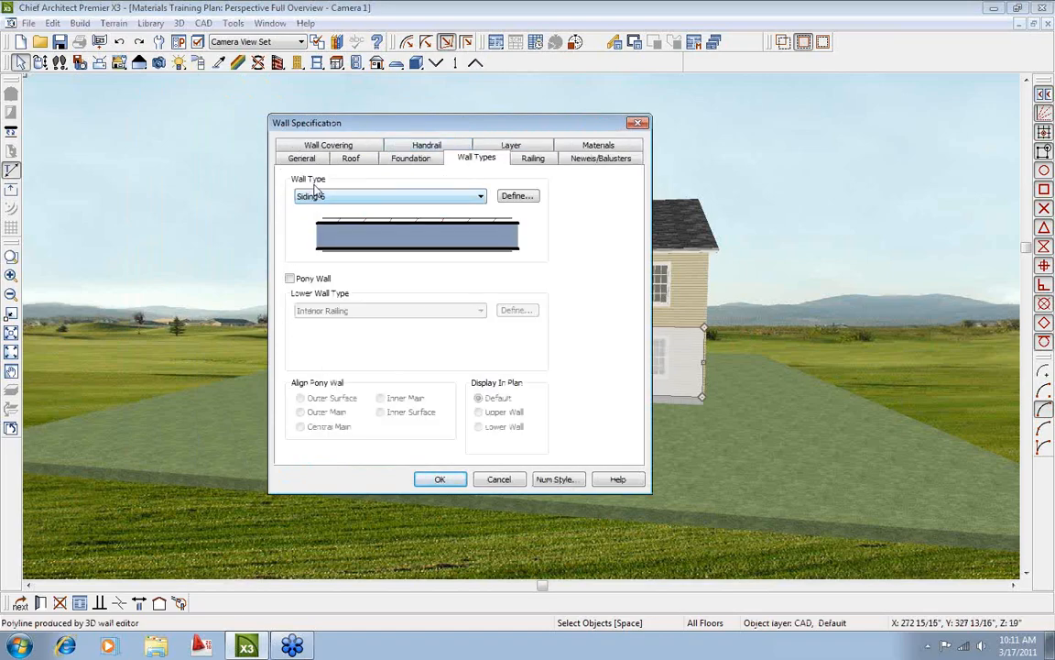
pyautogui.click(289, 277)
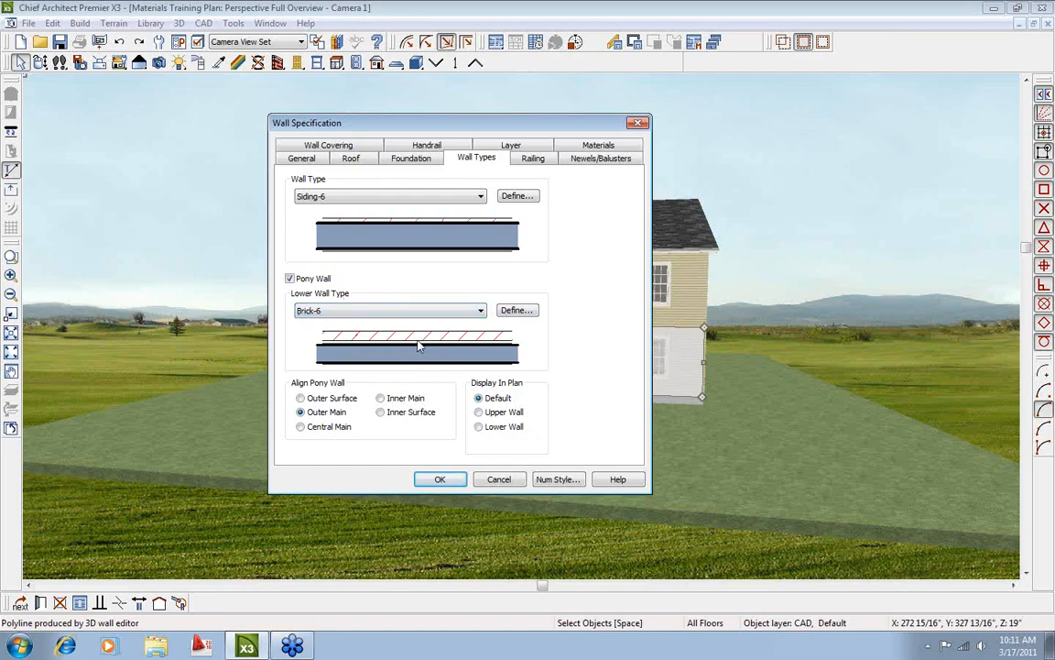
# Copy the Brick-6 wall type definition and name the copy Stone Veneer.
pyautogui.click(518, 311)
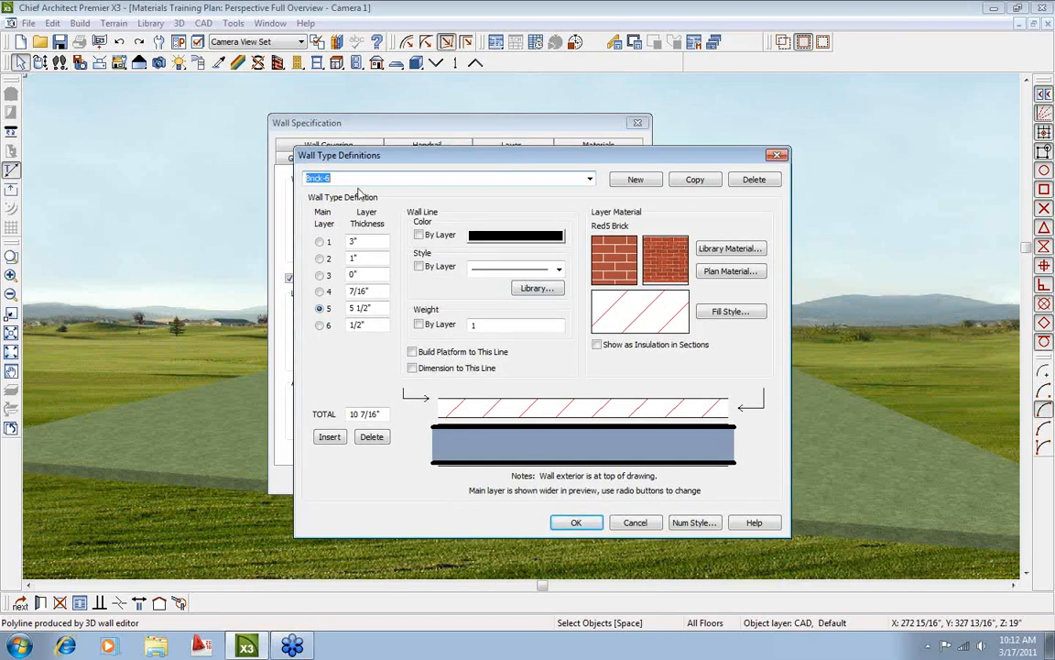
pyautogui.click(694, 181)
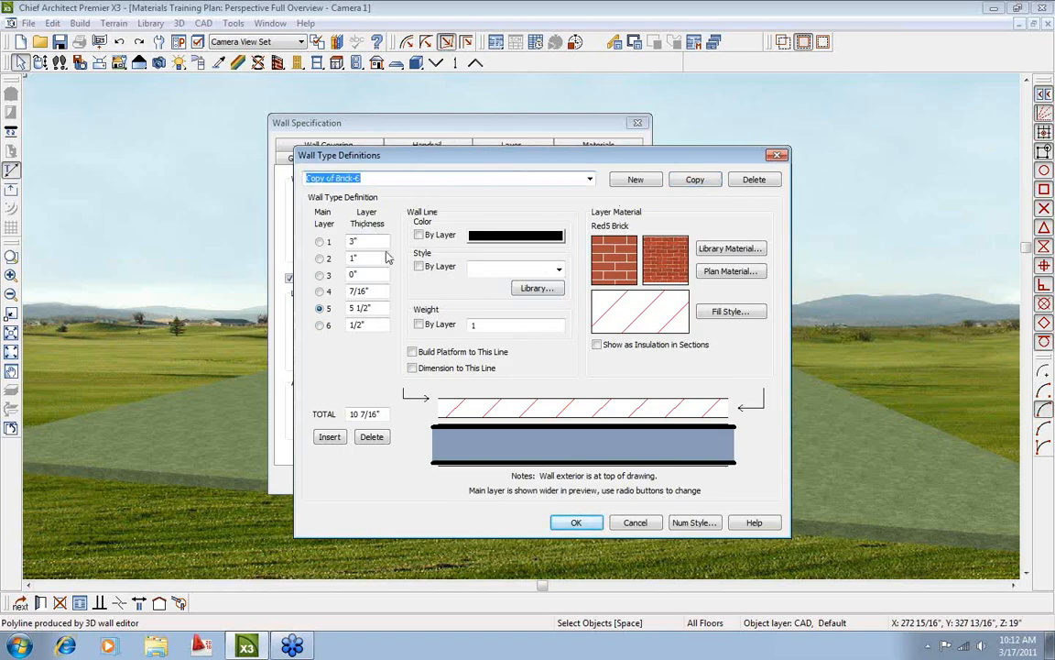
pyautogui.write('Stone Veneer')
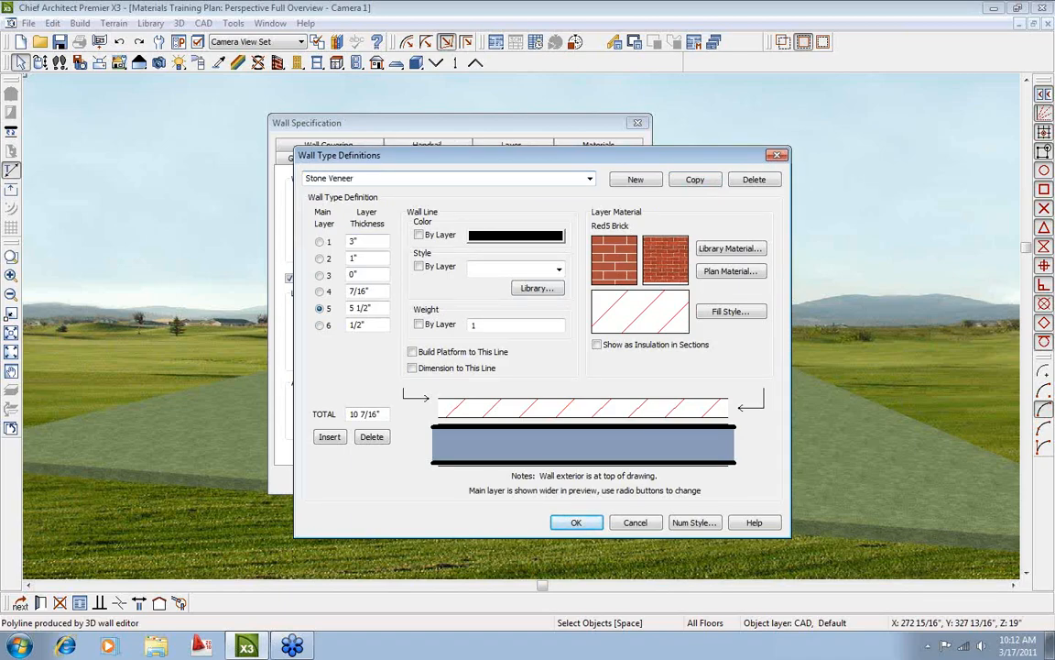
# Check the materials of the inner Stone Veneer layers and set the thickness of layer 1 to 2 inches.
pyautogui.click(371, 326)
pyautogui.click(378, 308)
pyautogui.click(383, 291)
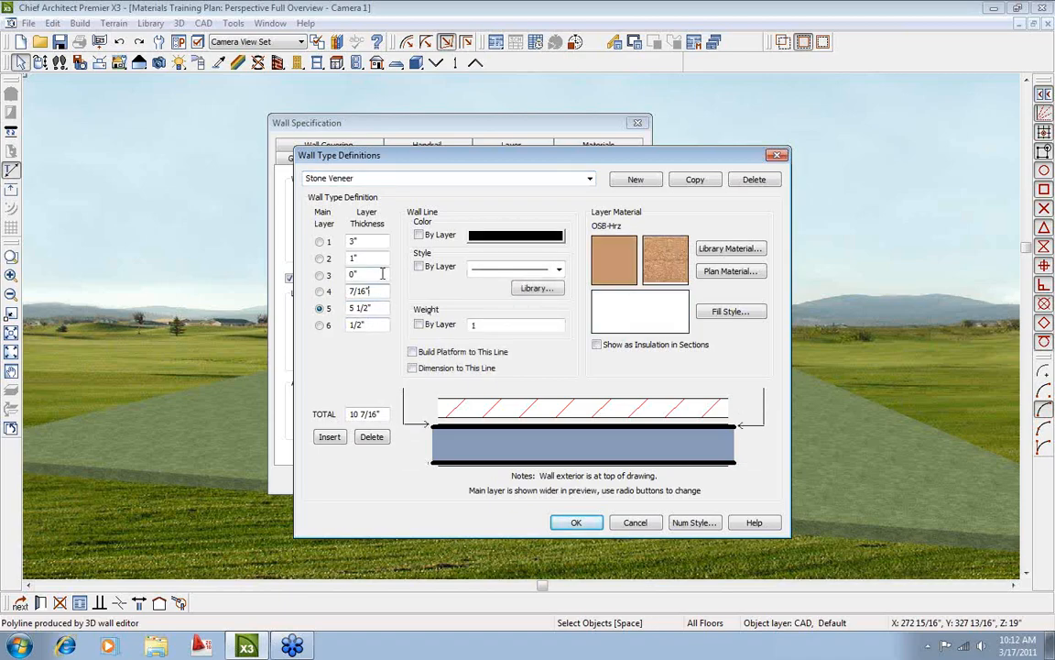
pyautogui.click(382, 274)
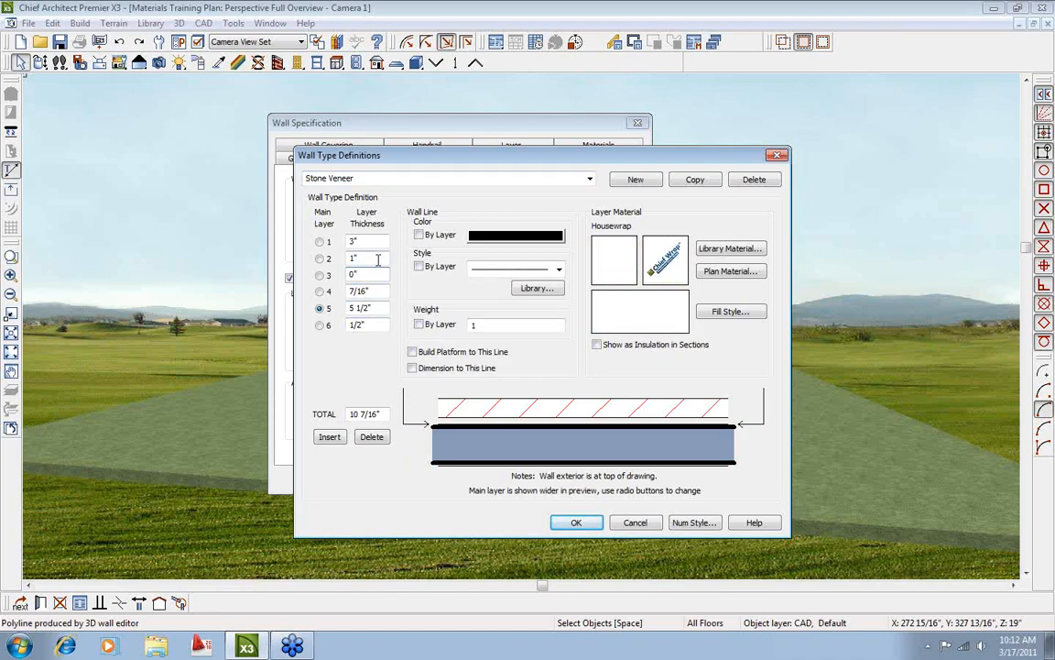
pyautogui.click(377, 260)
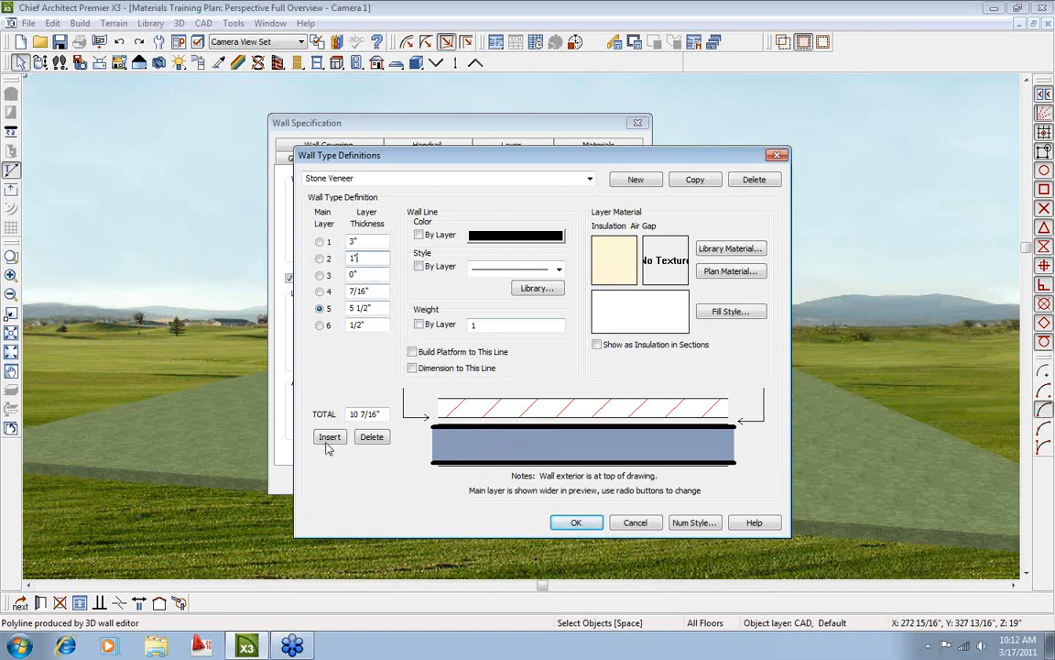
pyautogui.click(366, 242)
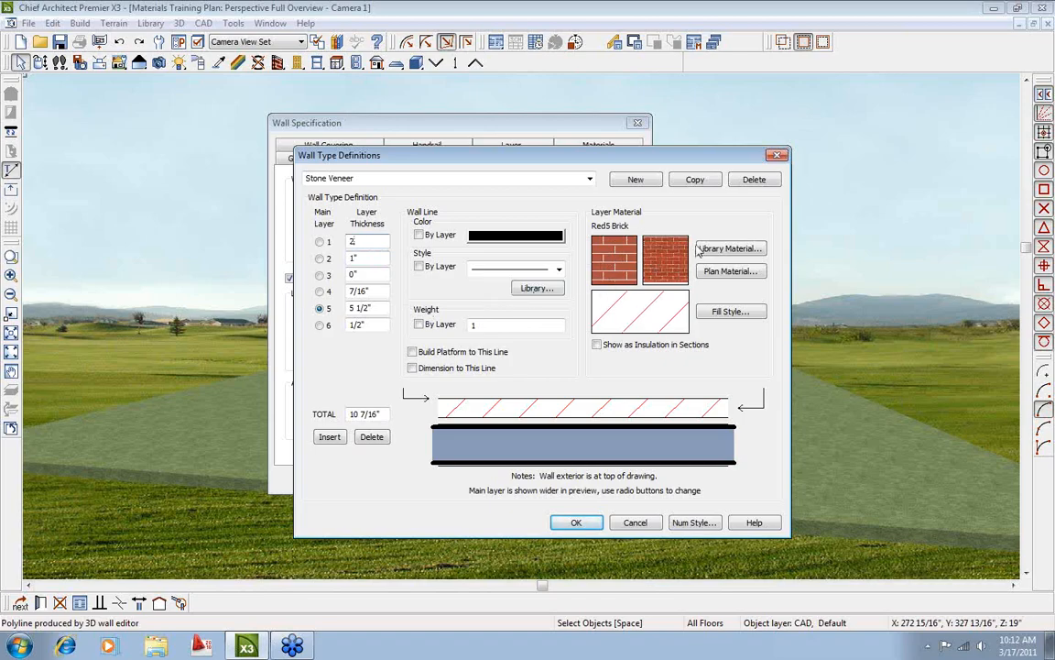
# Assign csv20050t from Cultured Stone, Country Ledgestone to the outer Stone Veneer layer and apply that wall type to the pony wall's lower part.
pyautogui.click(734, 250)
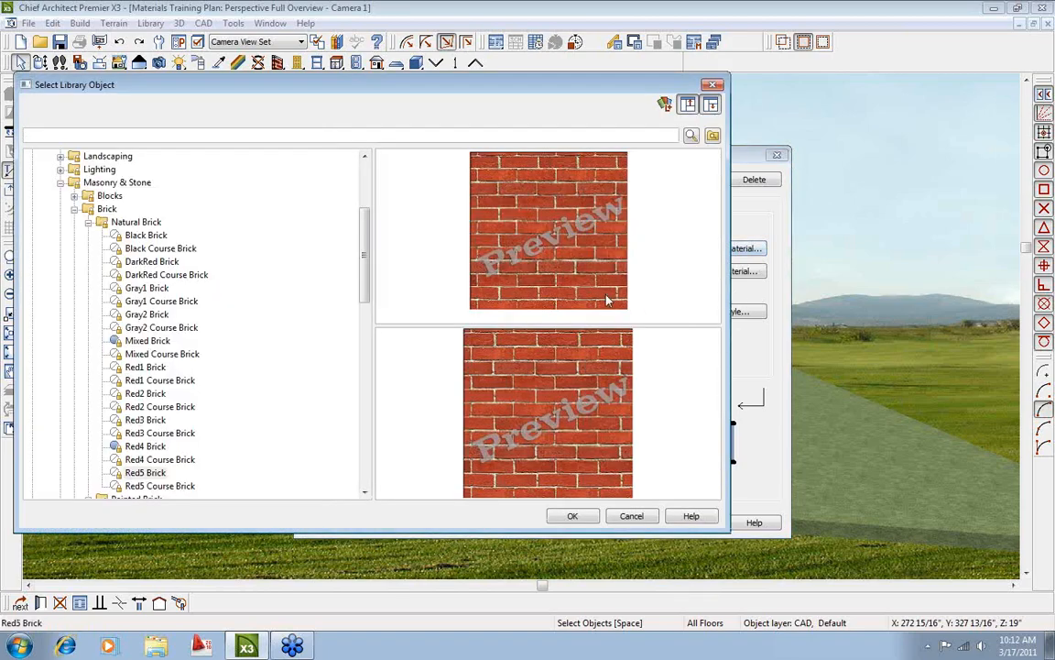
pyautogui.click(60, 183)
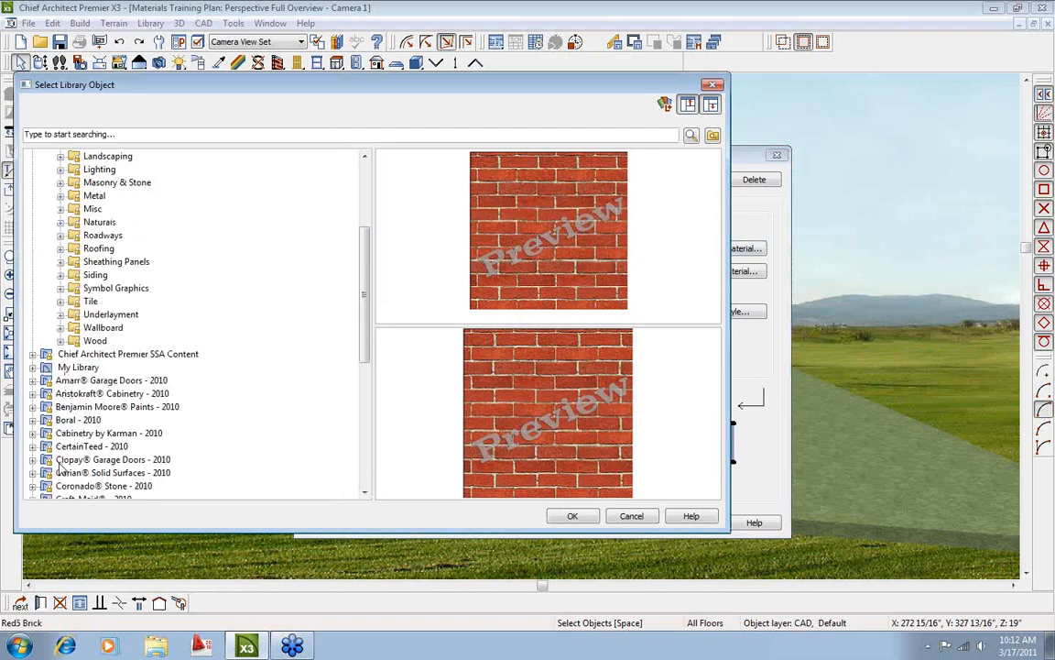
pyautogui.moveTo(364, 349); pyautogui.dragTo(367, 408)
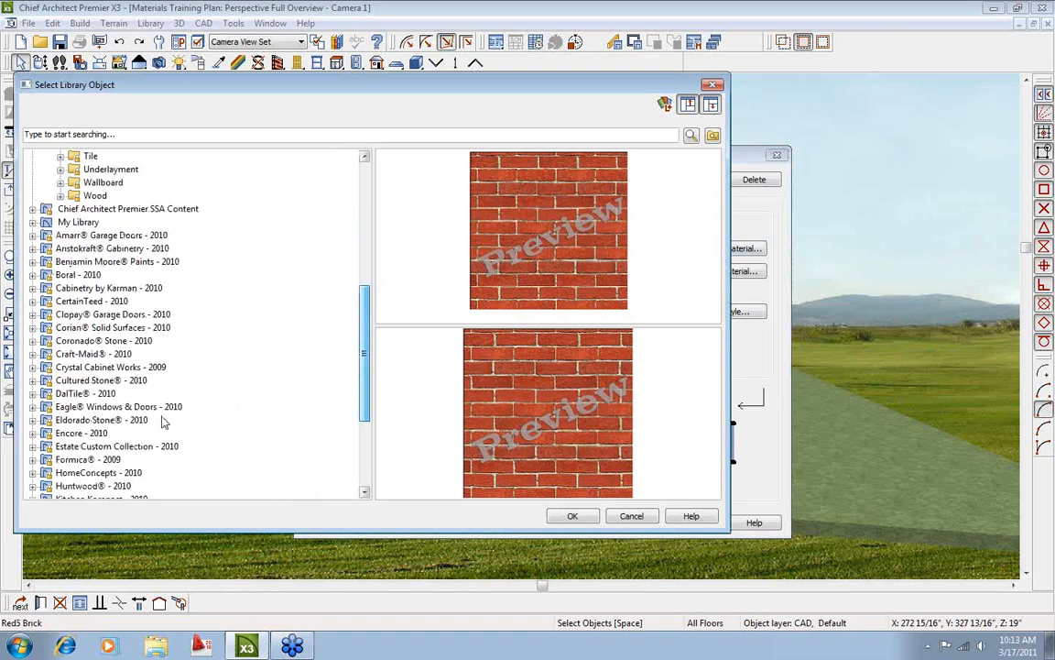
pyautogui.click(34, 380)
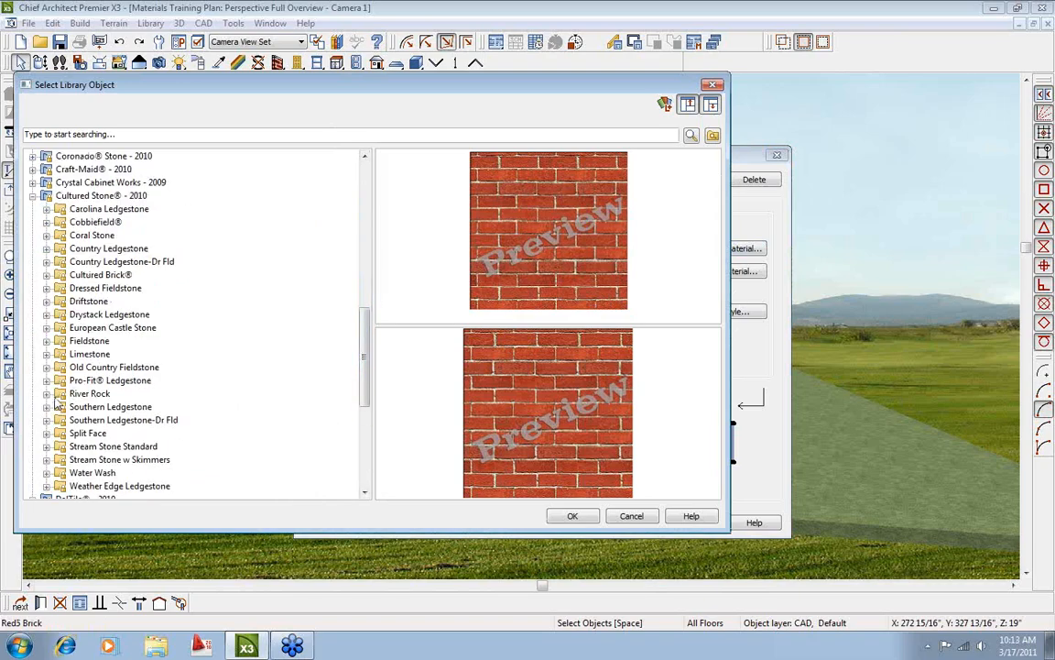
pyautogui.click(87, 249)
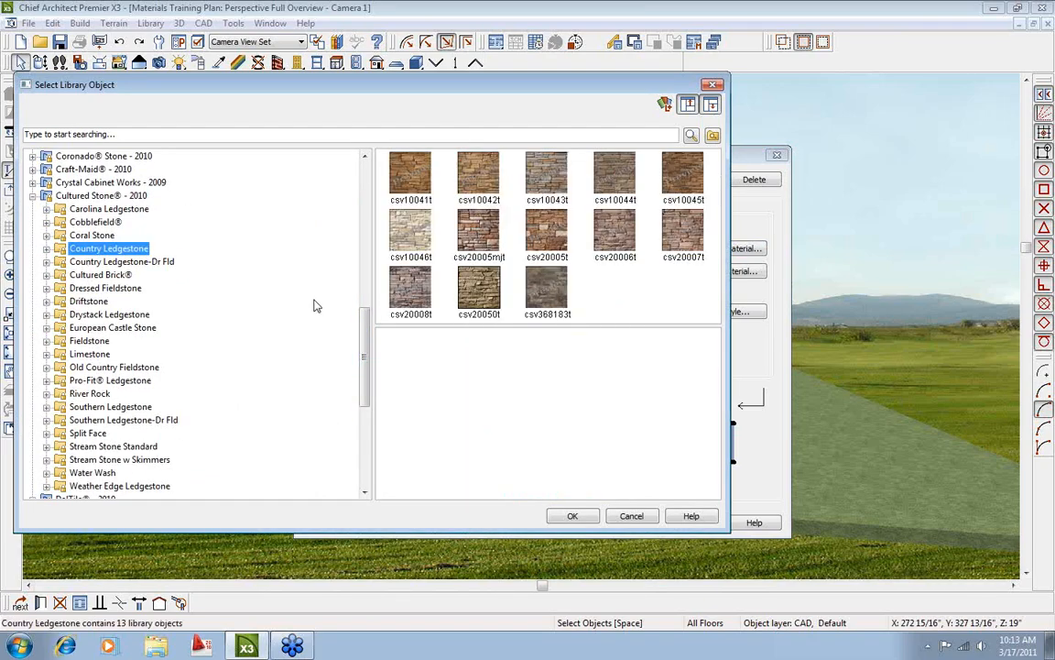
pyautogui.click(479, 291)
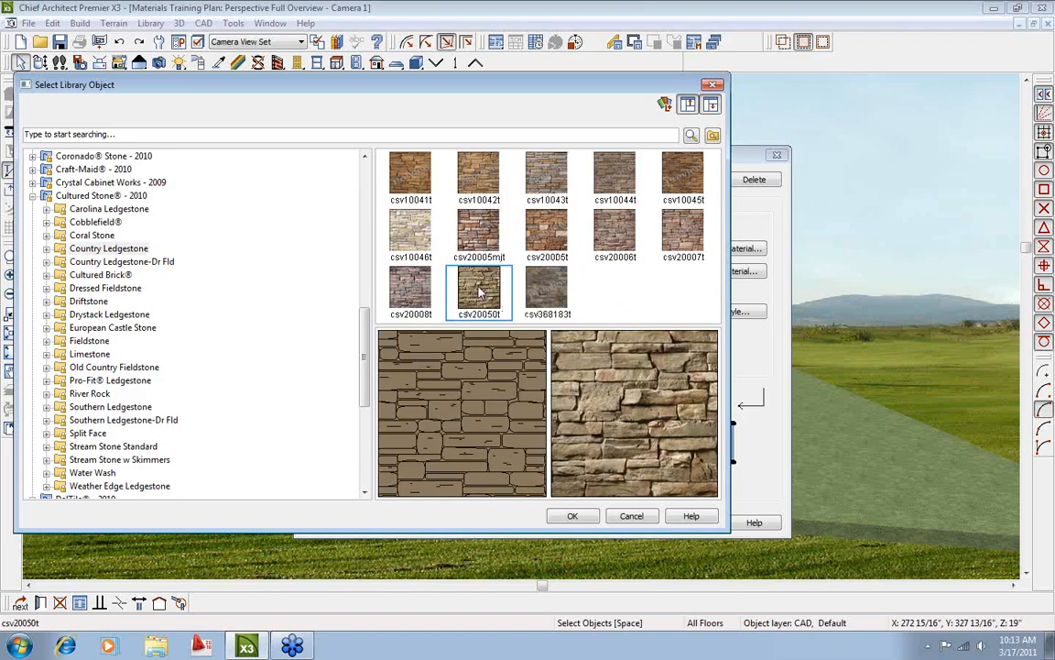
pyautogui.click(573, 517)
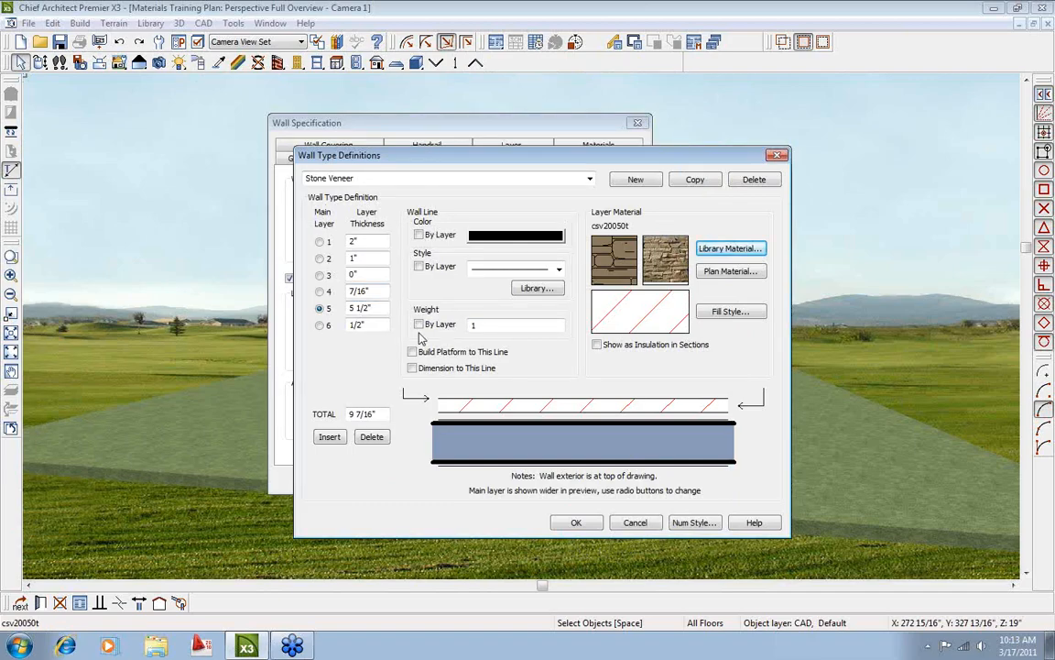
pyautogui.click(576, 522)
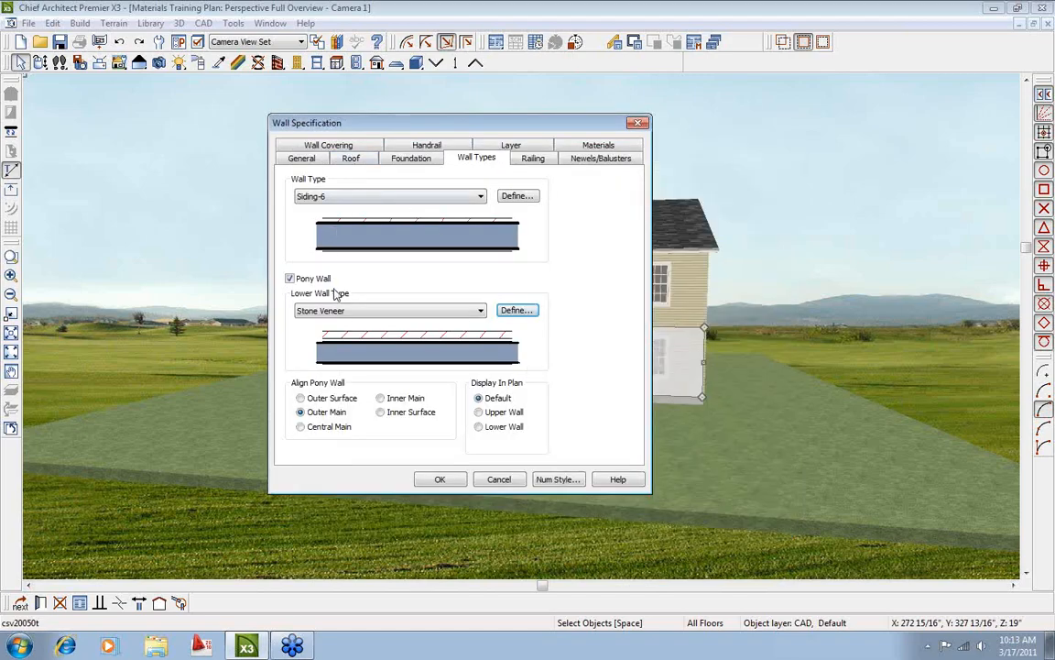
pyautogui.click(453, 482)
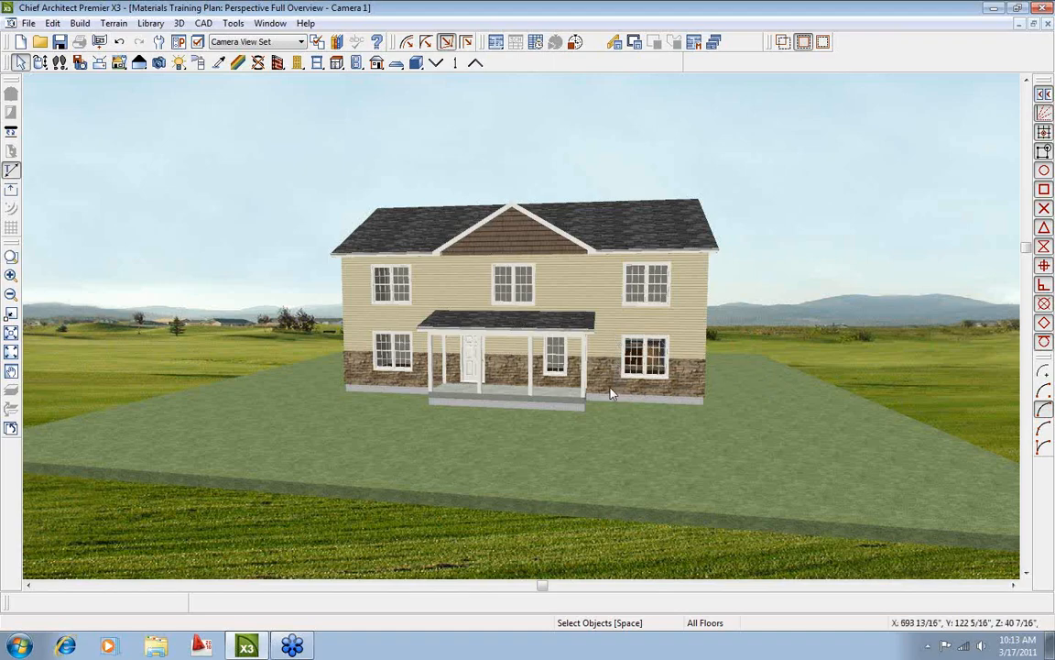
# Lower the top edge of the stone section under the window right of the porch to about 2'-11" high.
pyautogui.click(548, 344)
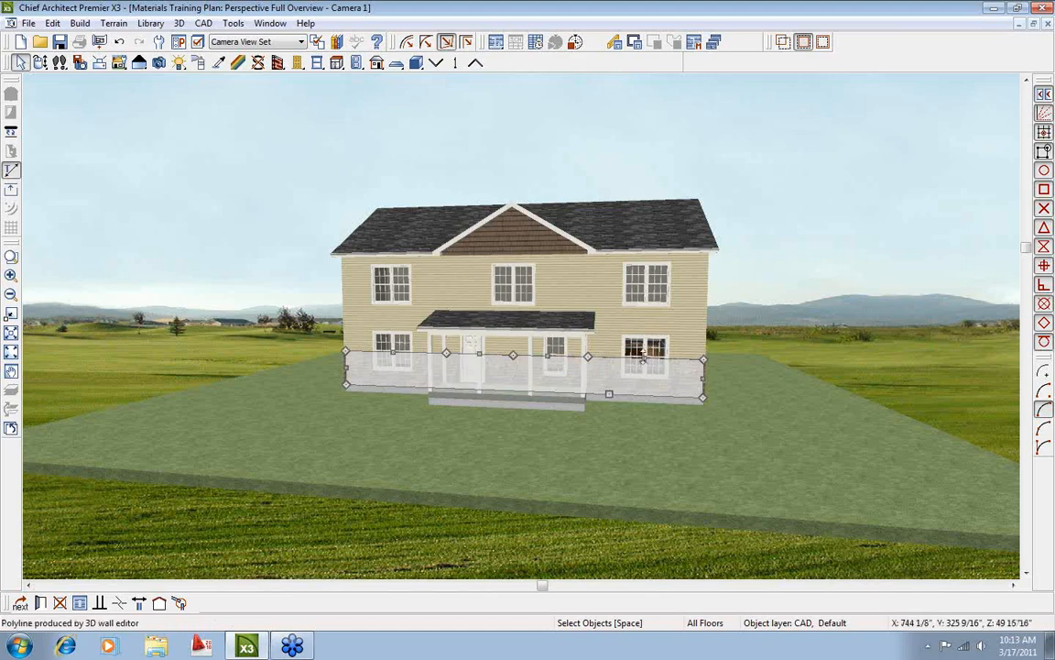
pyautogui.moveTo(643, 359); pyautogui.dragTo(646, 376)
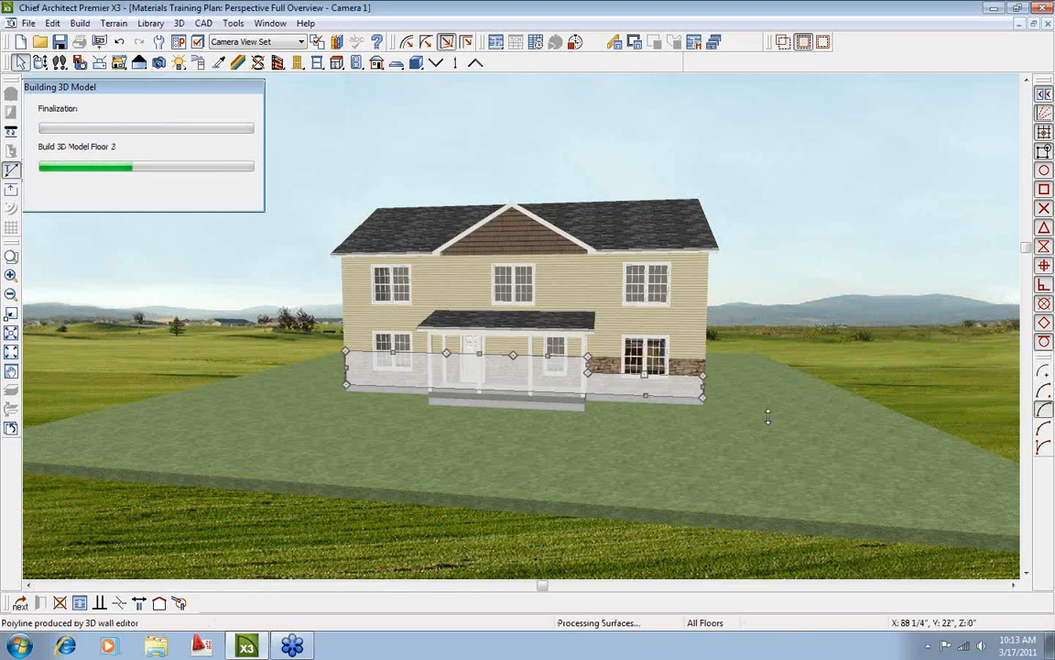
pyautogui.click(771, 422)
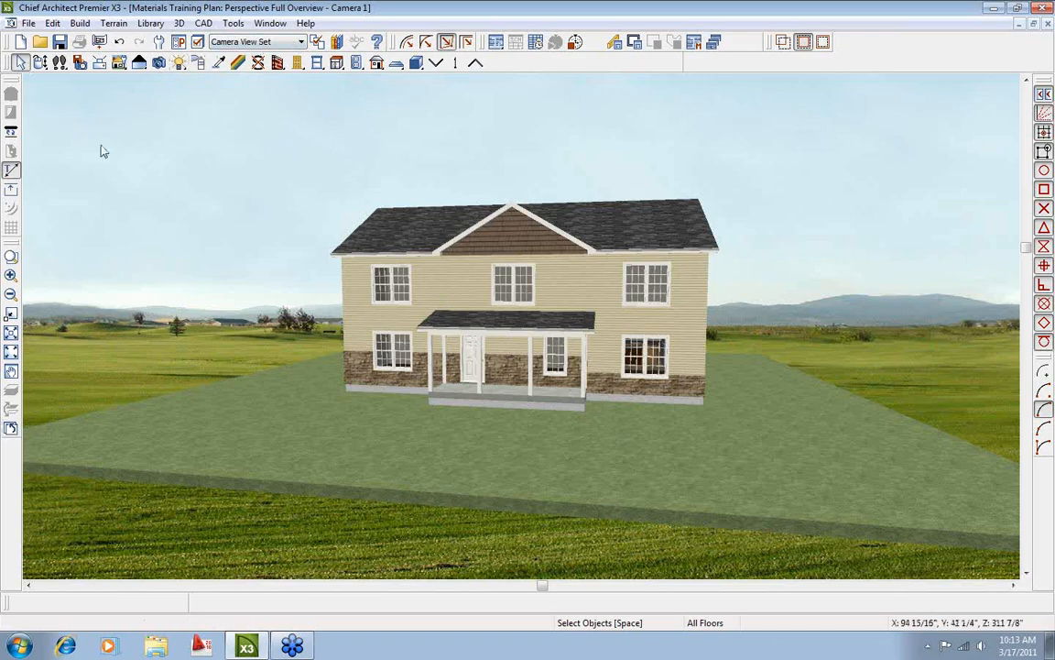
# Switch to the floor plan and create a cross-section/elevation view looking at the front of the house.
pyautogui.click(269, 23)
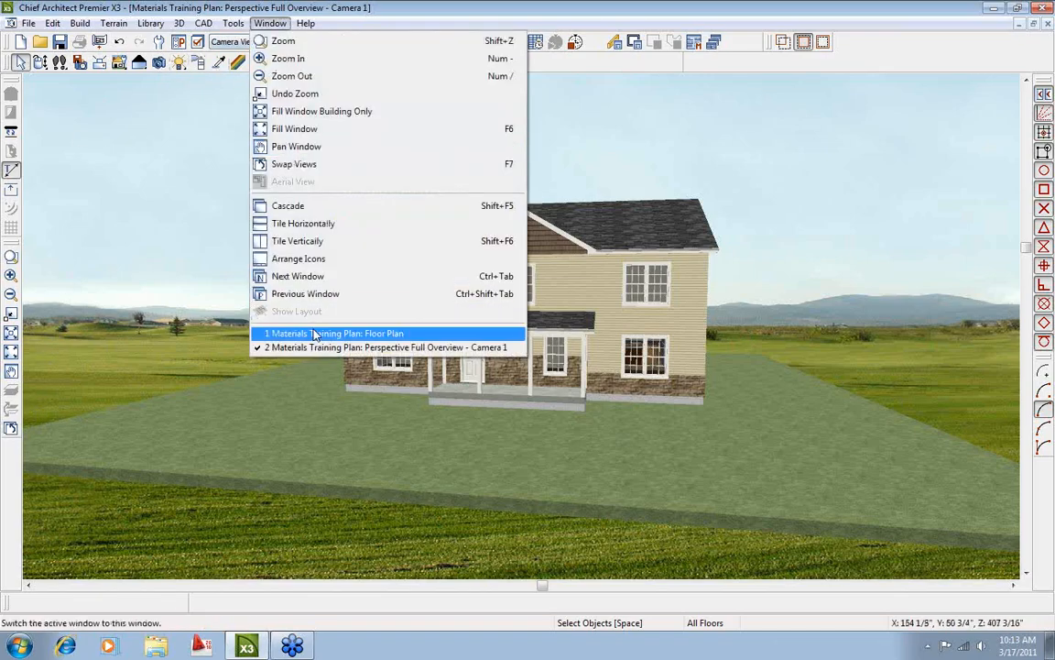
pyautogui.click(318, 333)
pyautogui.click(357, 83)
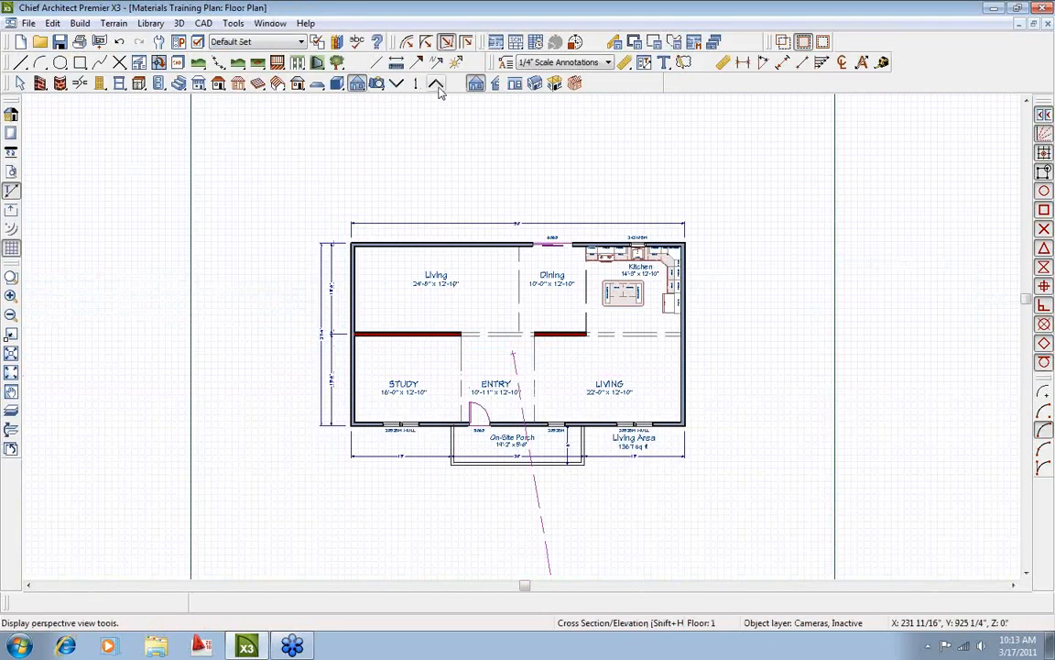
pyautogui.moveTo(420, 529); pyautogui.dragTo(420, 289)
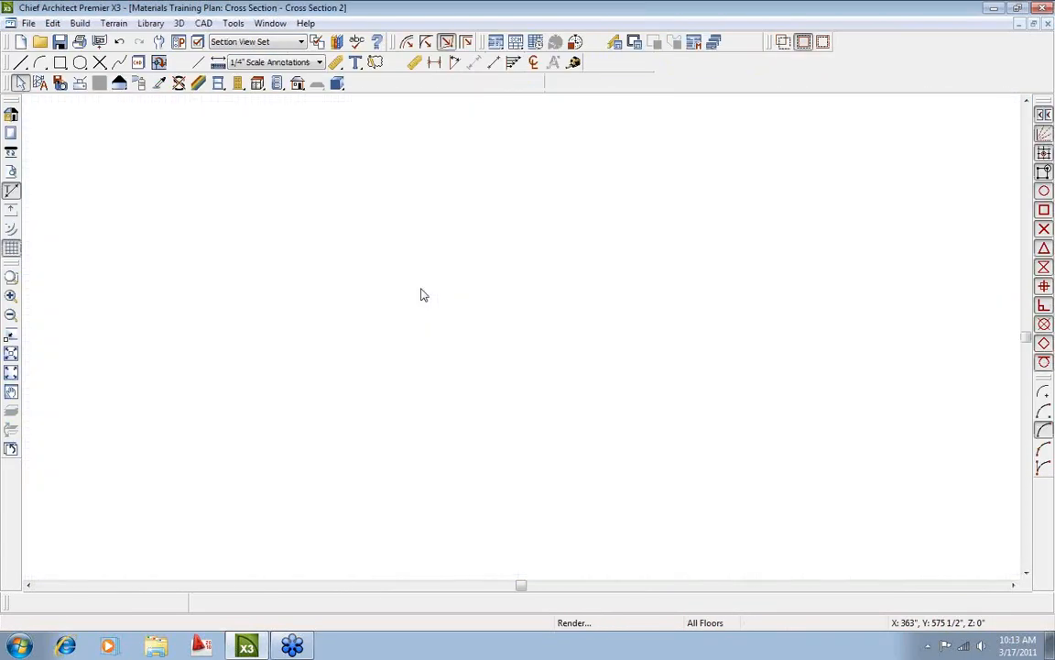
# Lower the stone section left of the porch and set its height to 3'.
pyautogui.scroll(3, 388, 416)
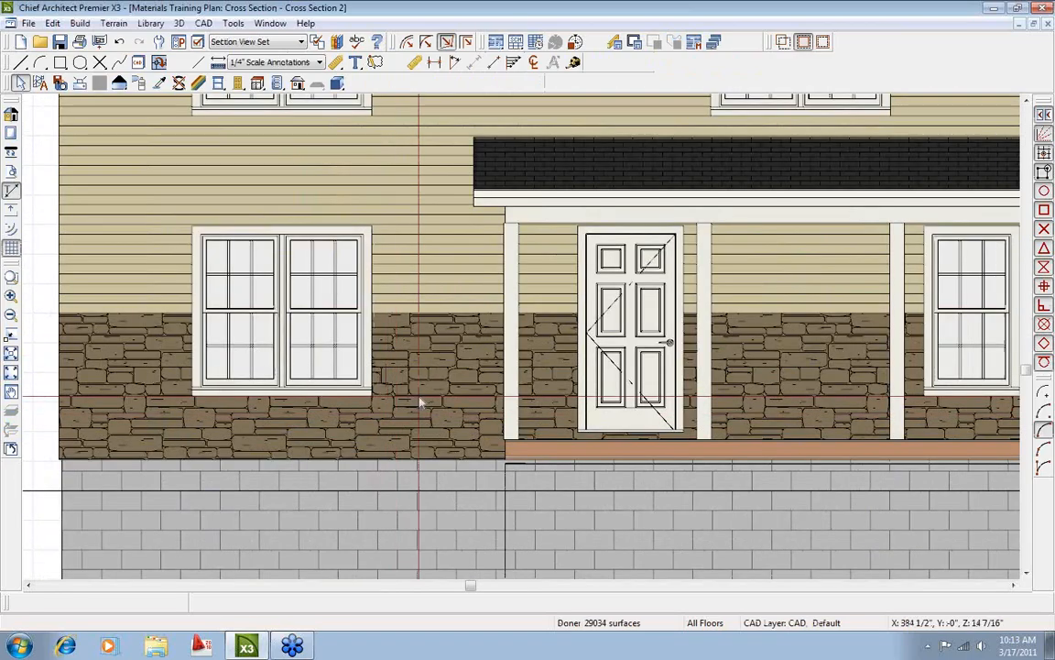
pyautogui.click(420, 401)
pyautogui.moveTo(286, 314); pyautogui.dragTo(280, 359)
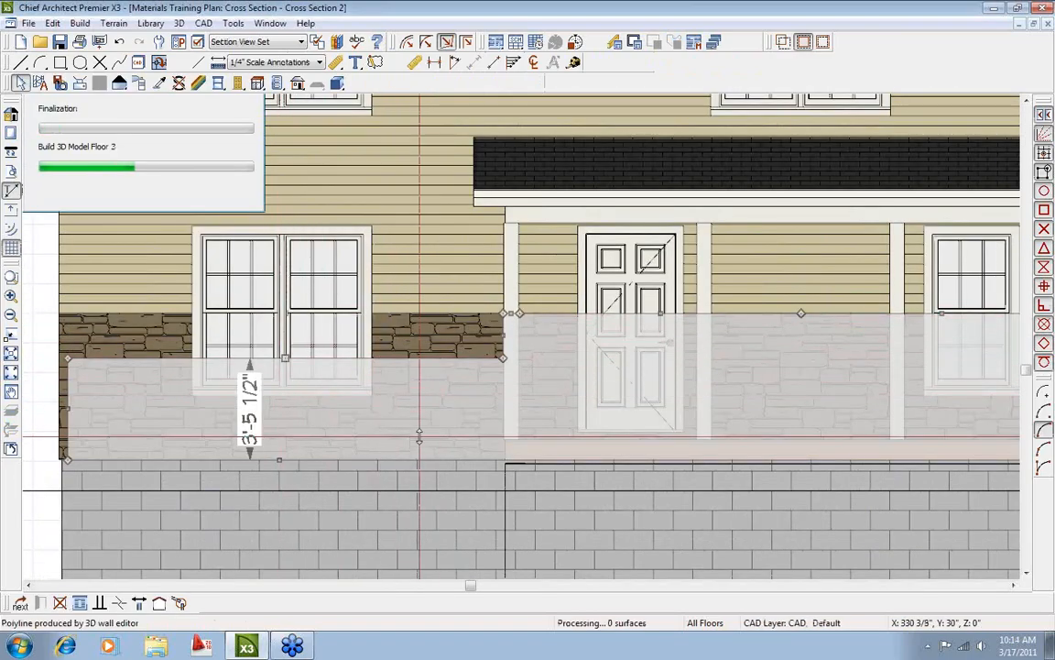
pyautogui.click(256, 424)
pyautogui.write("3'")
pyautogui.press('Return')
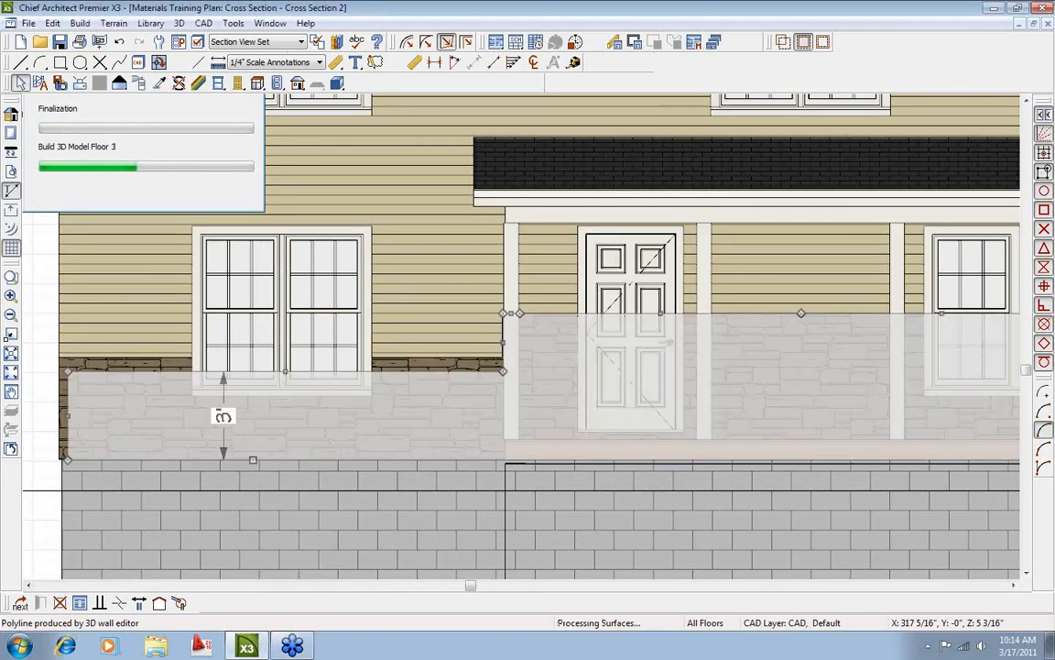
pyautogui.click(451, 498)
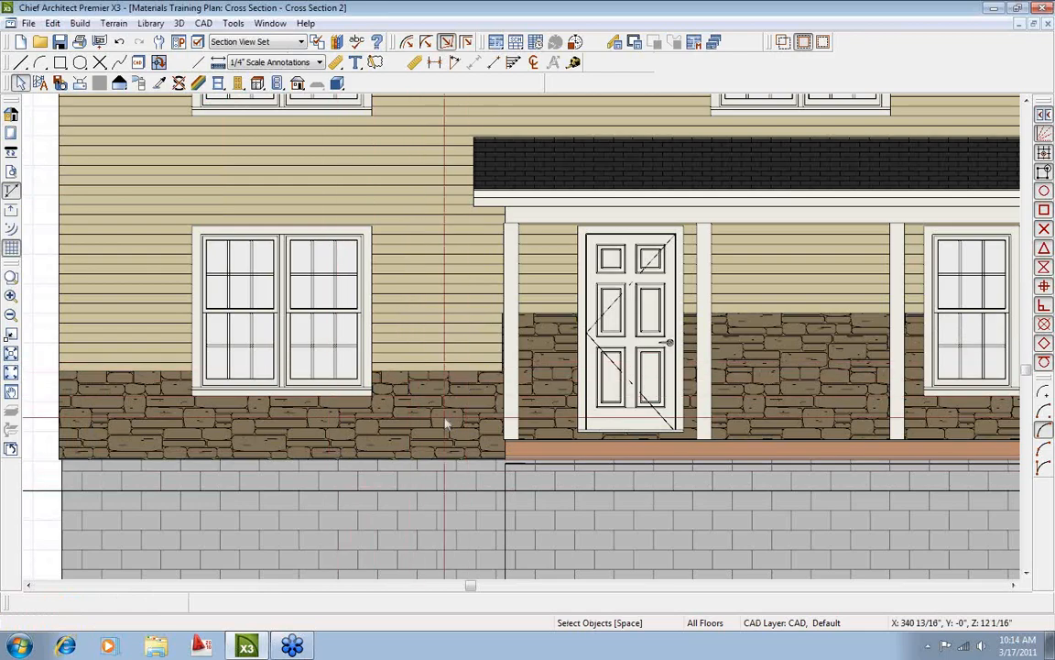
# Lower the stone tops around the front door and at the left porch post to align with the neighbouring 3' edge.
pyautogui.click(812, 366)
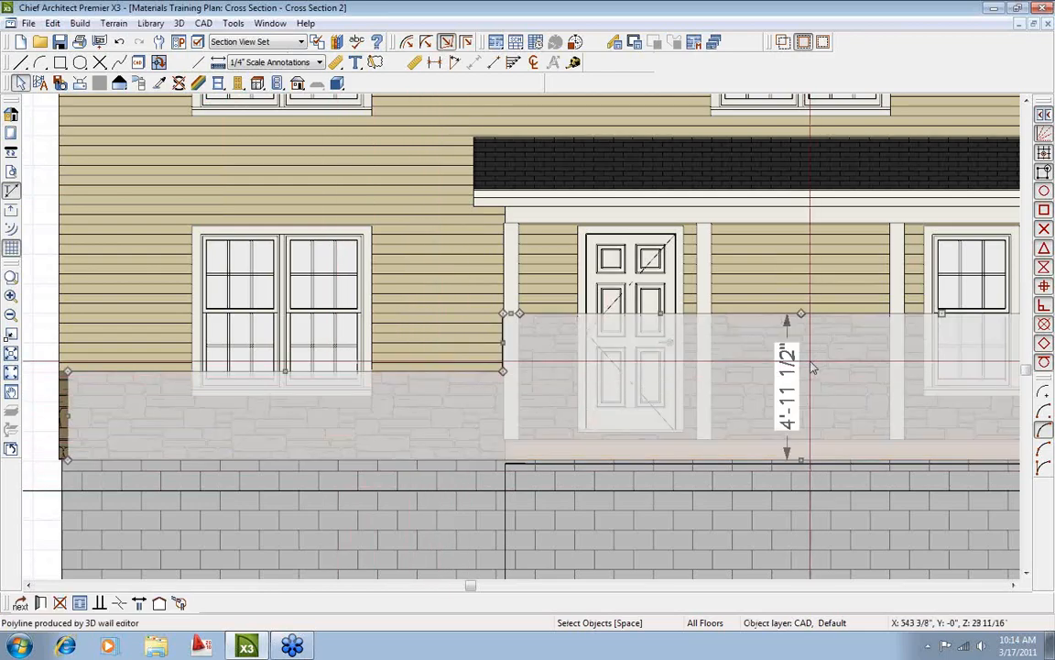
pyautogui.moveTo(503, 314); pyautogui.dragTo(766, 313)
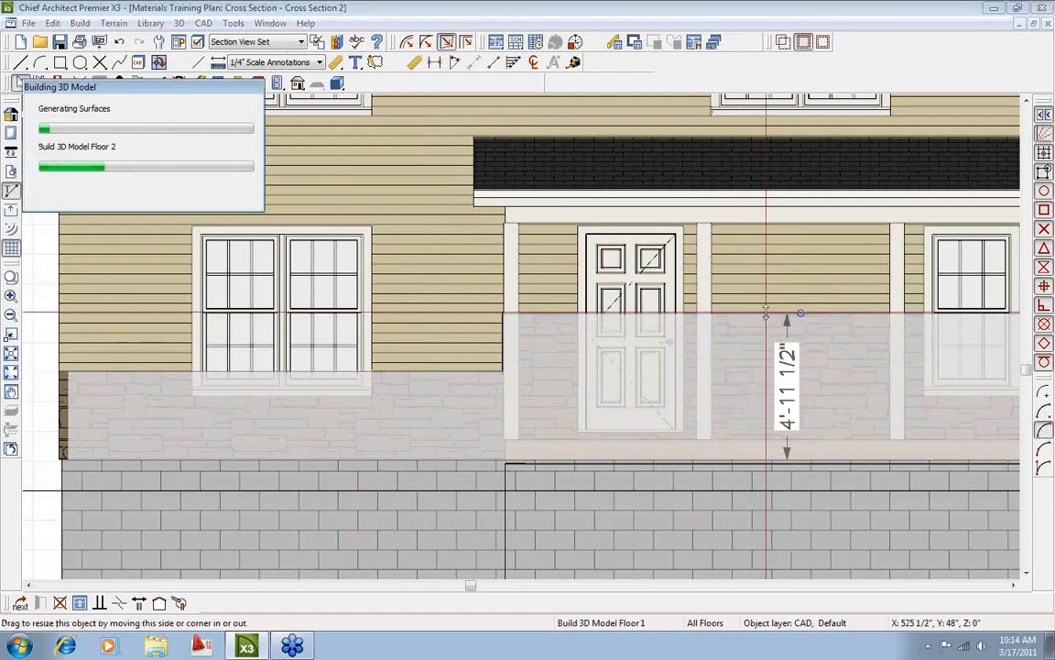
pyautogui.moveTo(780, 313); pyautogui.dragTo(472, 376)
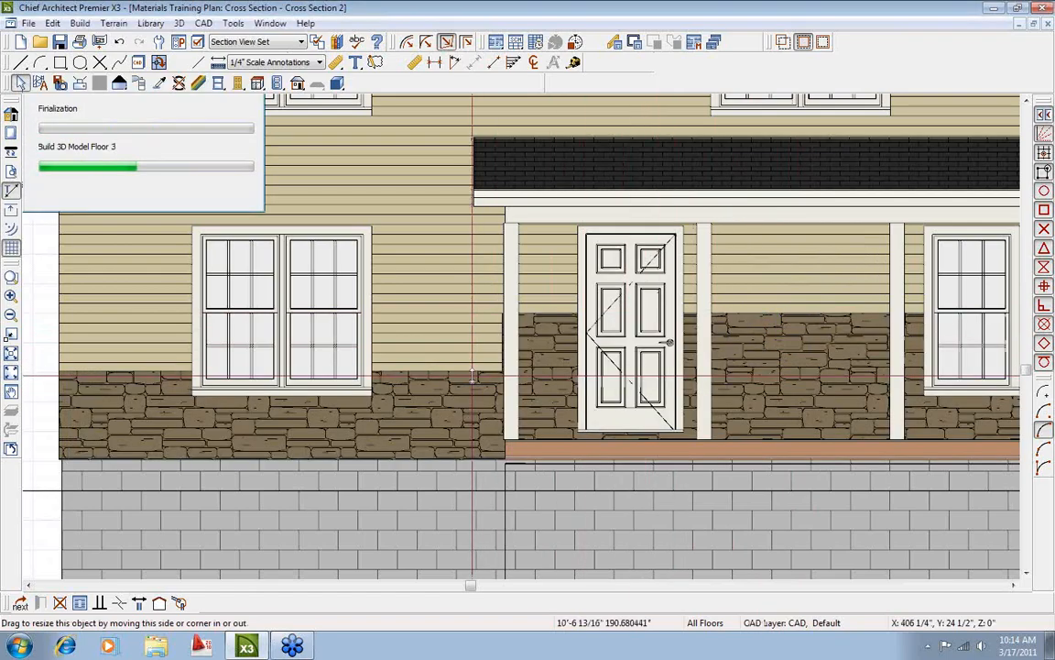
pyautogui.moveTo(641, 313); pyautogui.dragTo(782, 374)
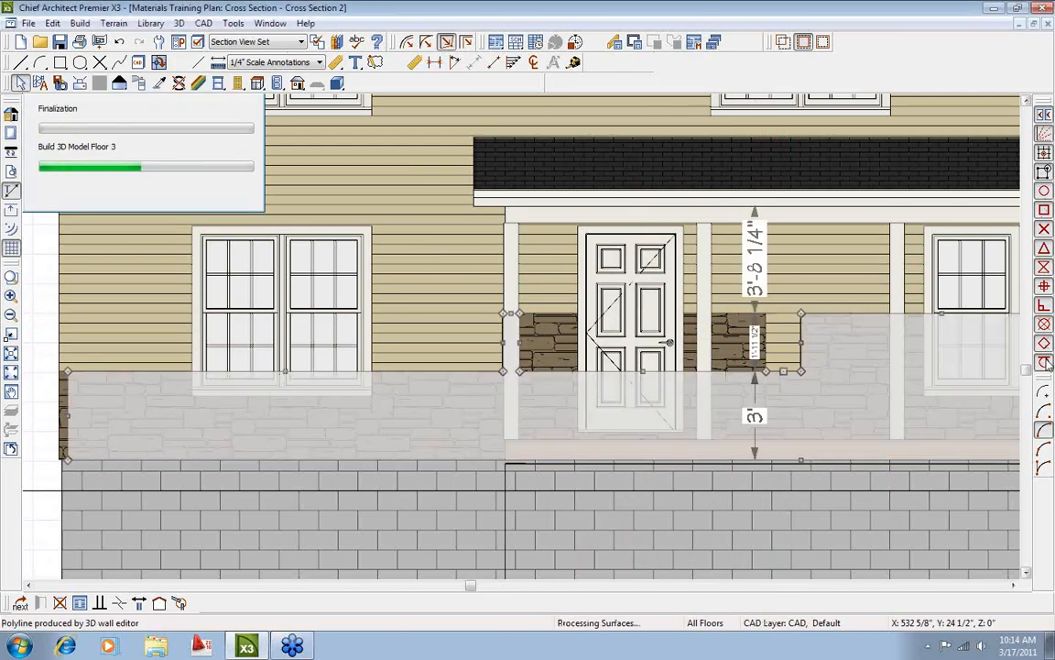
pyautogui.moveTo(511, 313); pyautogui.dragTo(447, 373)
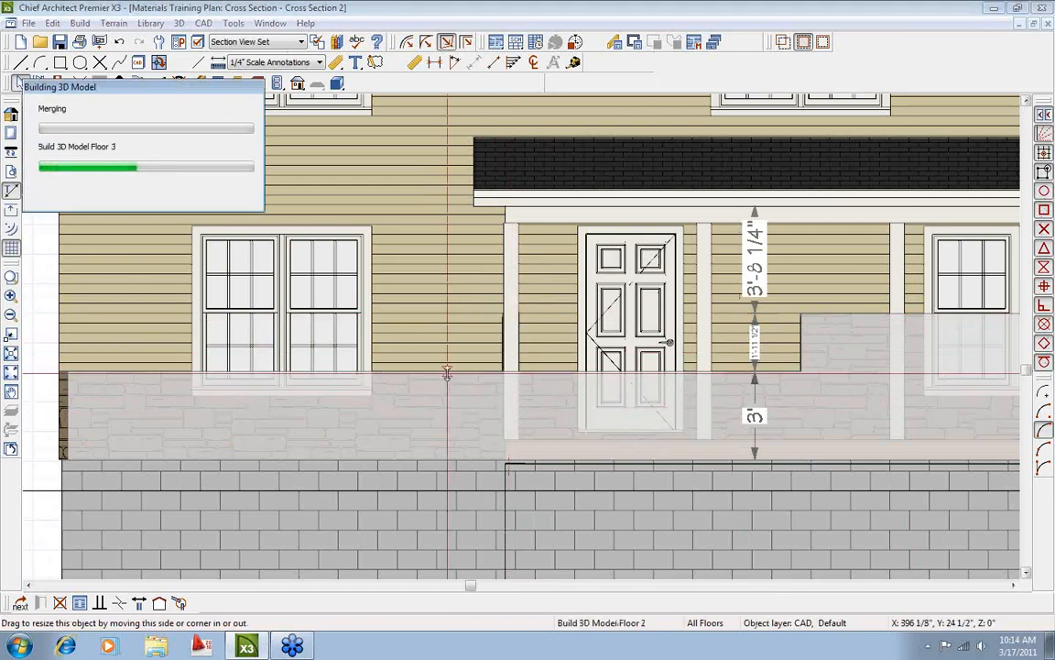
# Lower the remaining raised stone section around the porch window to align with the 3' edge beside the door.
pyautogui.moveTo(879, 459); pyautogui.dragTo(507, 440, button='middle')
pyautogui.click(683, 348)
pyautogui.moveTo(568, 296); pyautogui.dragTo(362, 358)
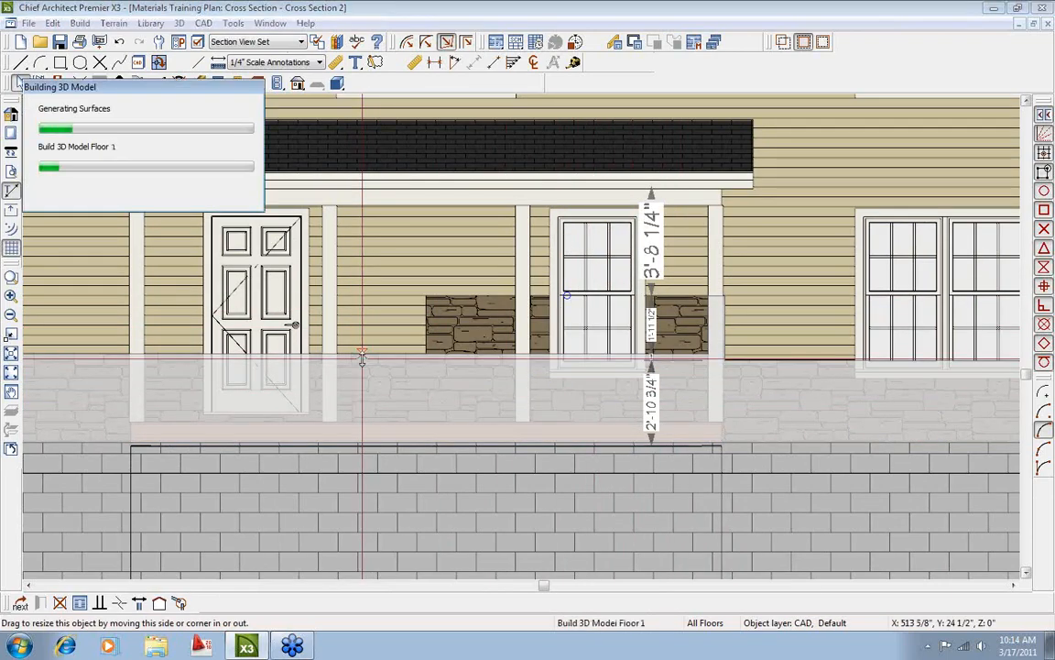
pyautogui.press('Escape')
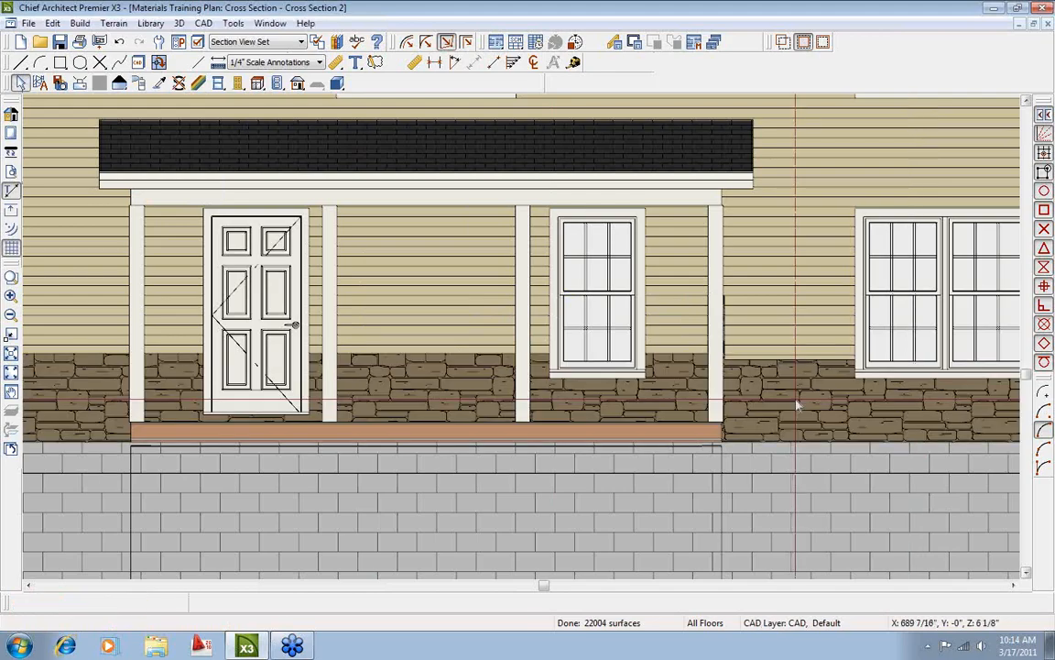
# Raise the stone top right of the porch to 3', lower the sliver at the right porch post to match, and close the cross-section view.
pyautogui.click(797, 405)
pyautogui.moveTo(794, 361); pyautogui.dragTo(667, 358)
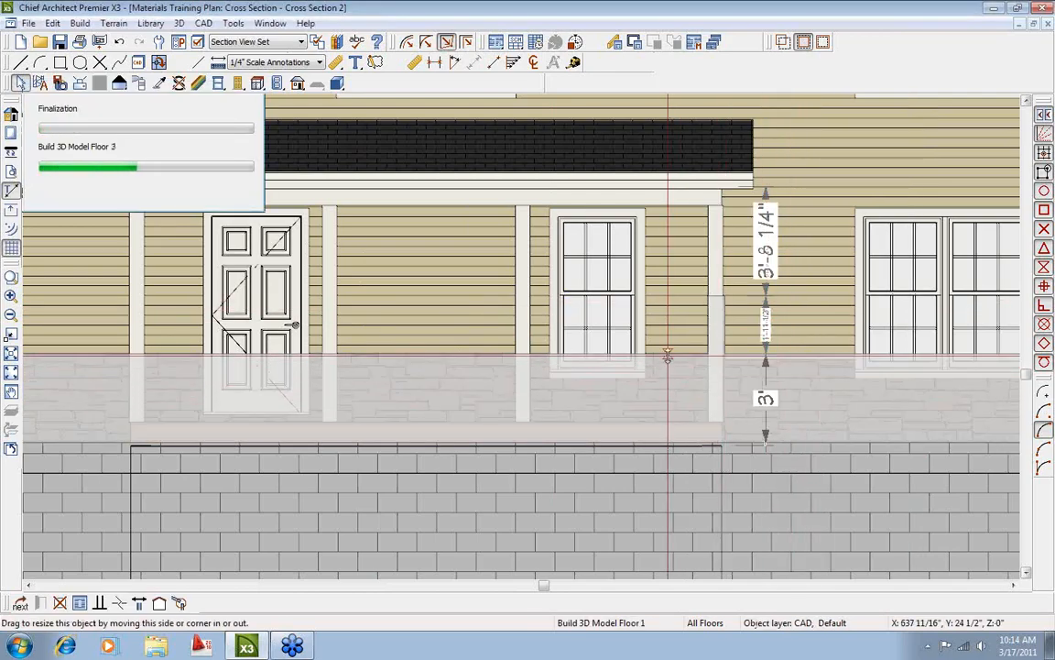
pyautogui.moveTo(719, 297); pyautogui.dragTo(669, 353)
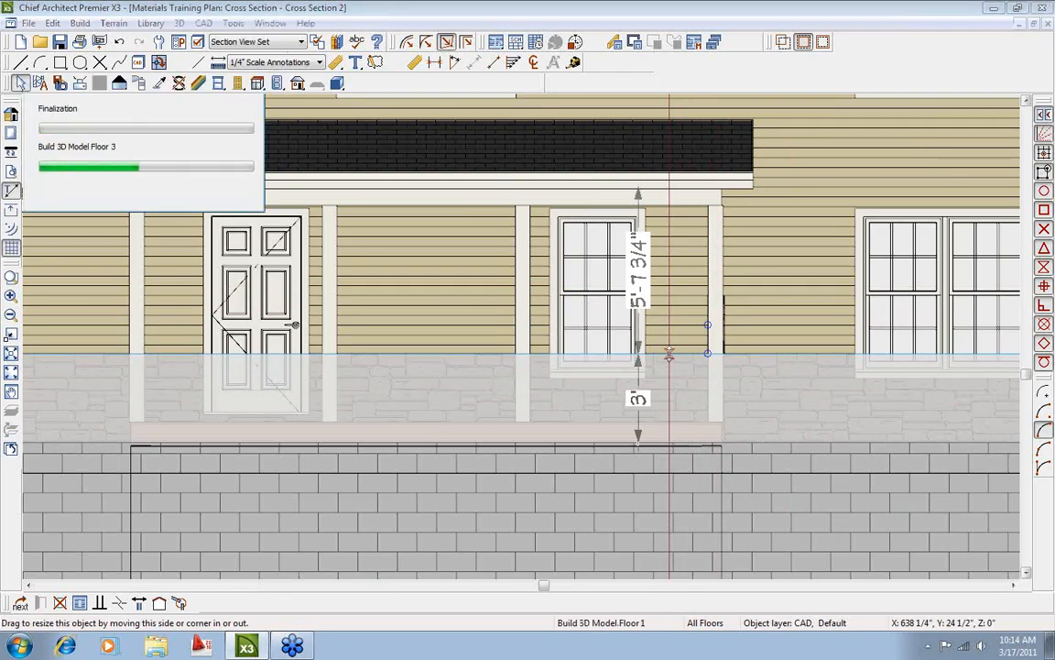
pyautogui.press('space')
pyautogui.scroll(-2, 823, 439)
pyautogui.moveTo(503, 412); pyautogui.dragTo(573, 430, button='middle')
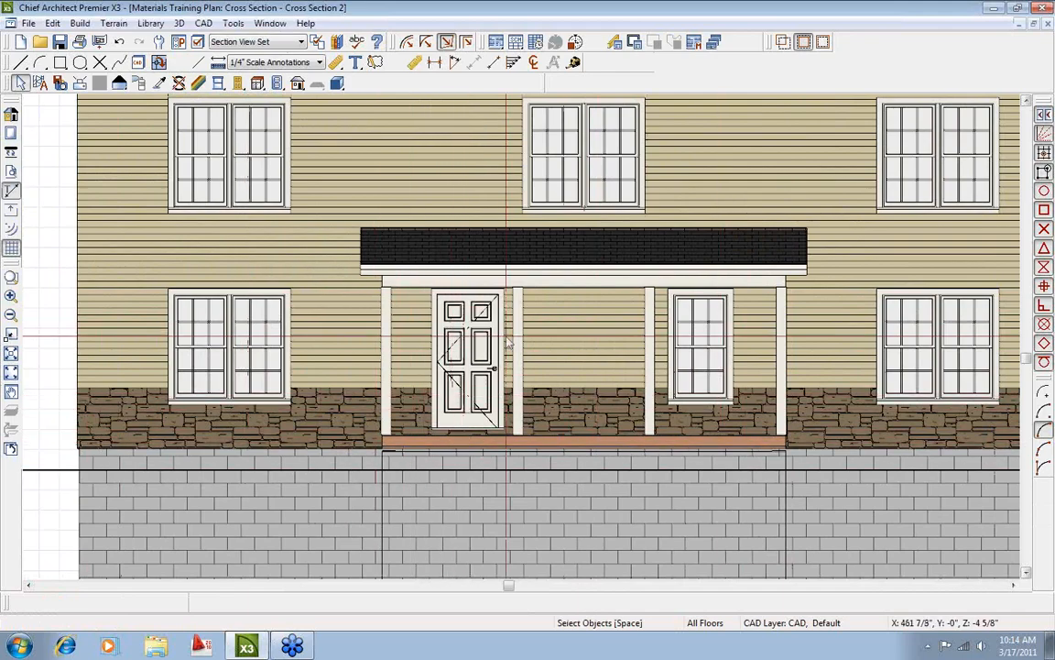
pyautogui.click(1049, 25)
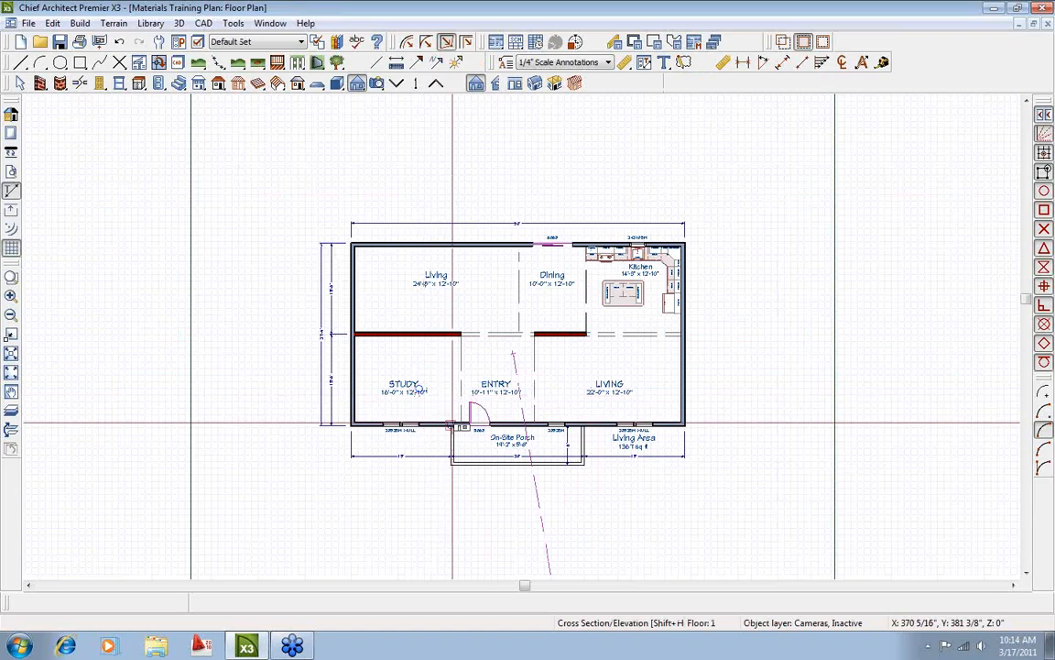
# Select the four first-floor exterior walls together in the floor plan.
pyautogui.click(439, 424)
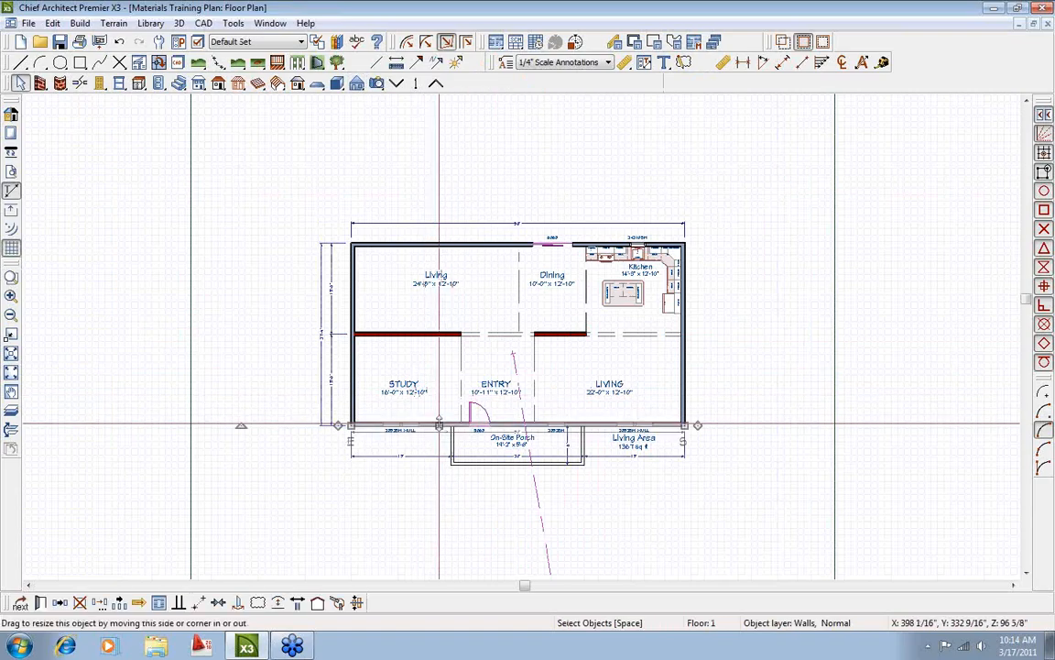
pyautogui.keyDown('shift'); pyautogui.click(354, 300); pyautogui.keyUp('shift')
pyautogui.keyDown('shift'); pyautogui.click(440, 246); pyautogui.keyUp('shift')
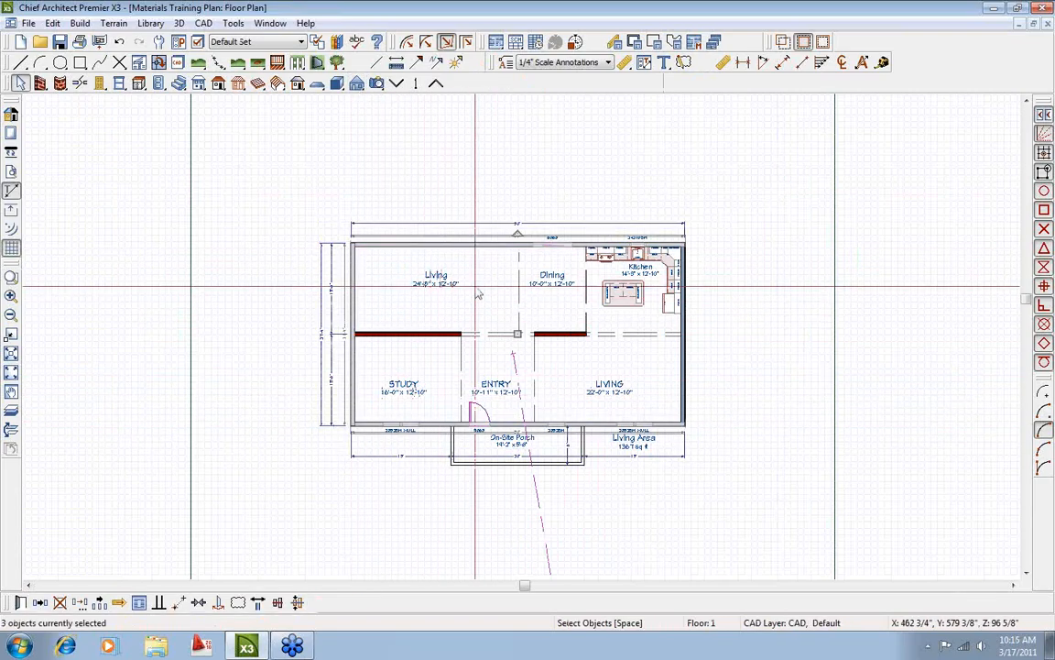
pyautogui.keyDown('shift'); pyautogui.click(685, 376); pyautogui.keyUp('shift')
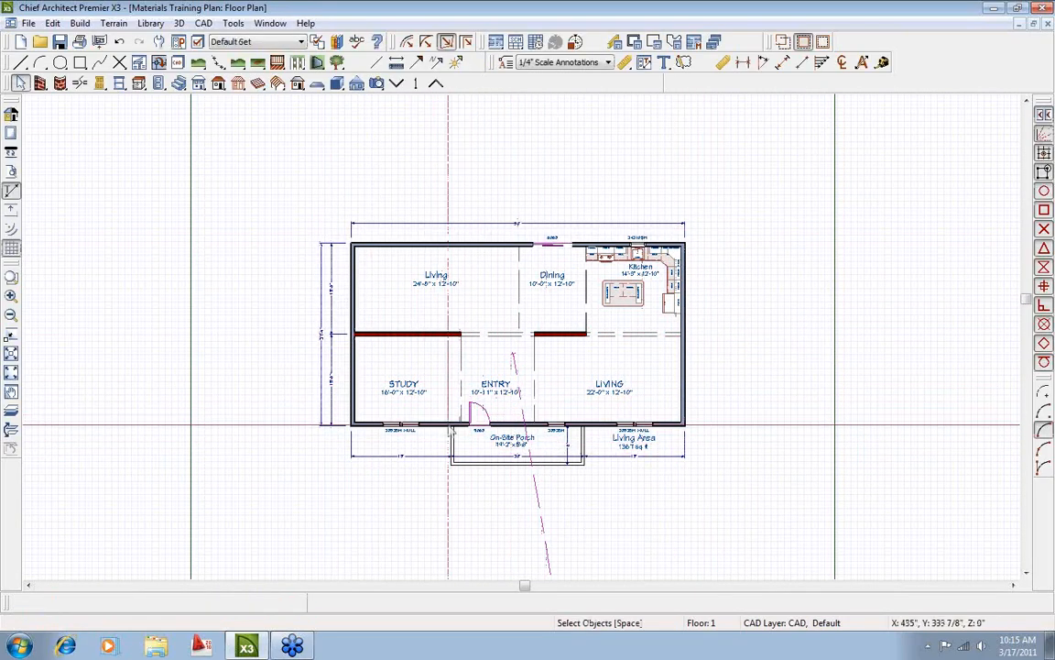
# Return to the perspective full overview and examine the stone veneer on the house front from another angle.
pyautogui.click(270, 23)
pyautogui.click(288, 348)
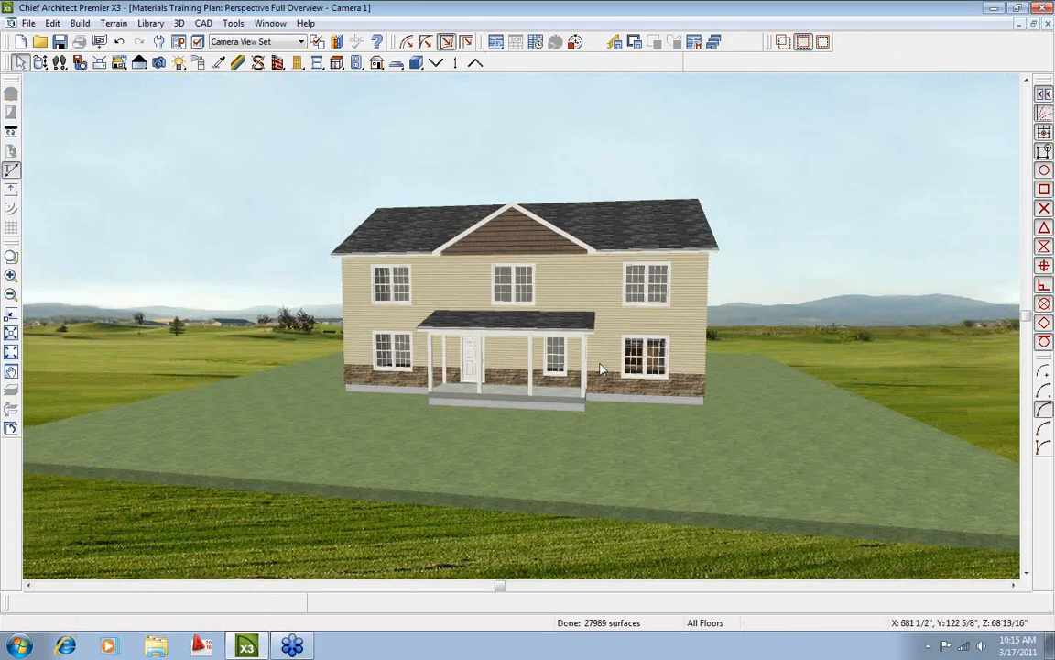
pyautogui.click(39, 62)
pyautogui.moveTo(407, 194); pyautogui.dragTo(431, 265)
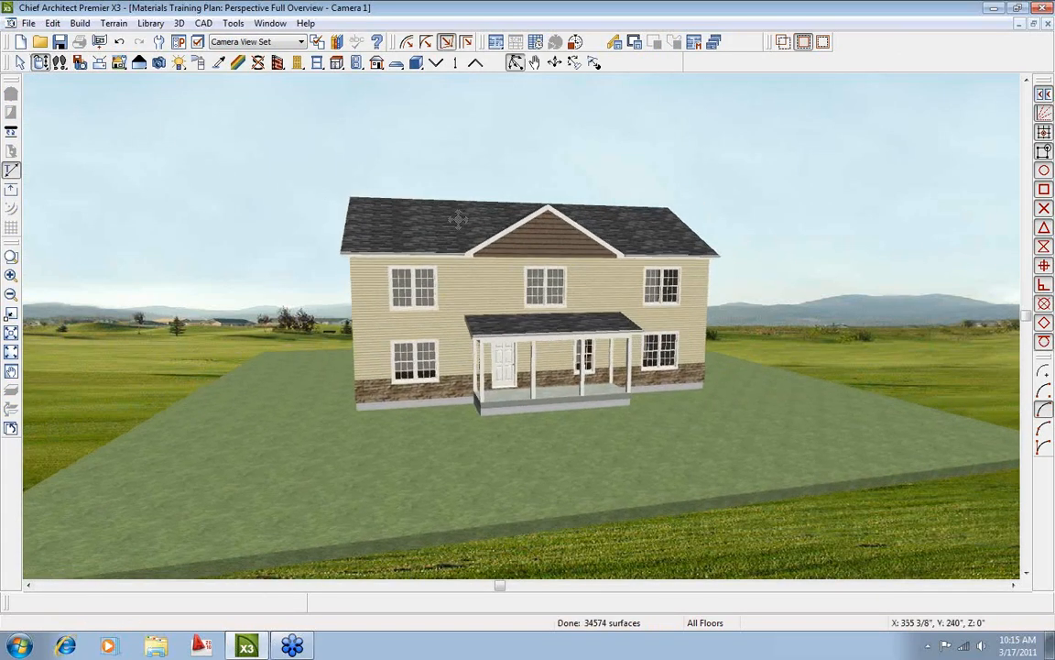
# View the house front from another angle and check the extent of the first-floor front wall by selecting it in 3D.
pyautogui.press('space')
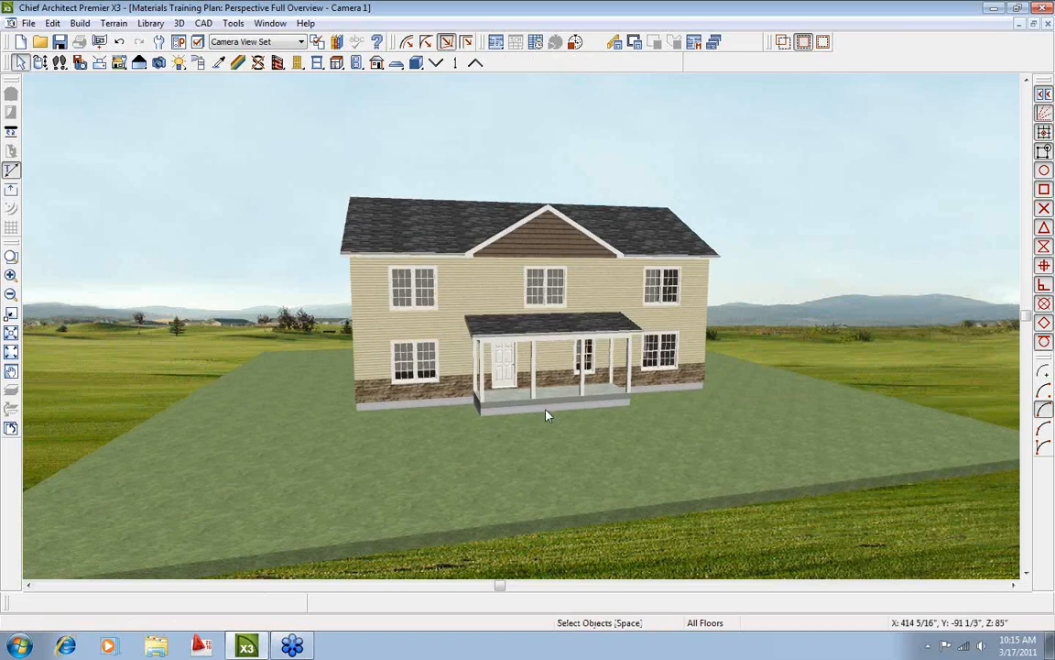
pyautogui.click(43, 62)
pyautogui.moveTo(584, 270); pyautogui.dragTo(497, 235)
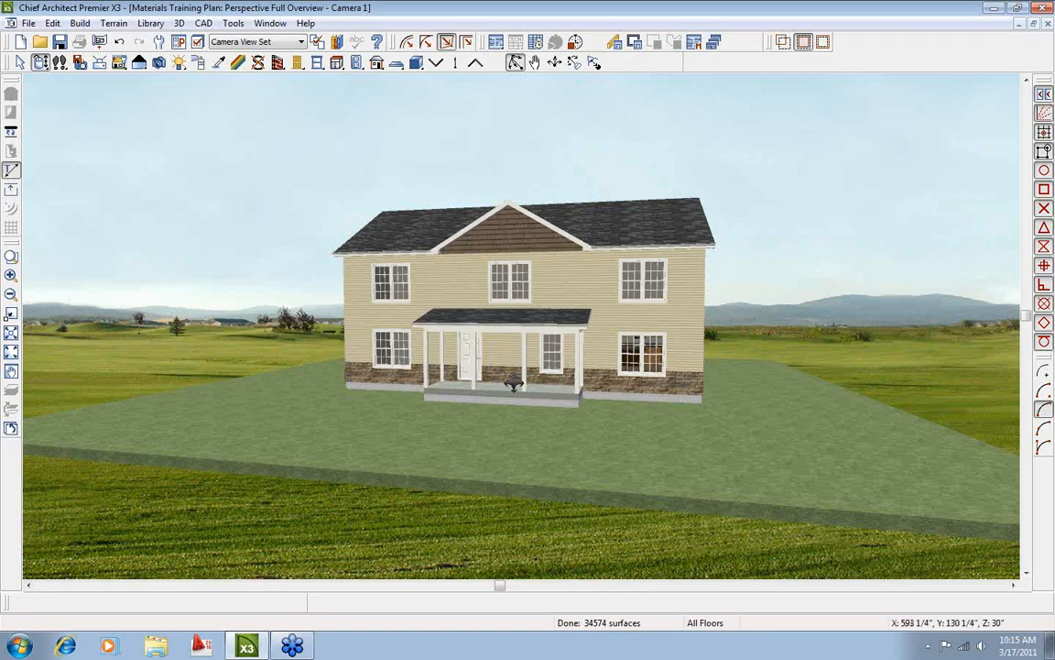
pyautogui.press('space')
pyautogui.click(473, 365)
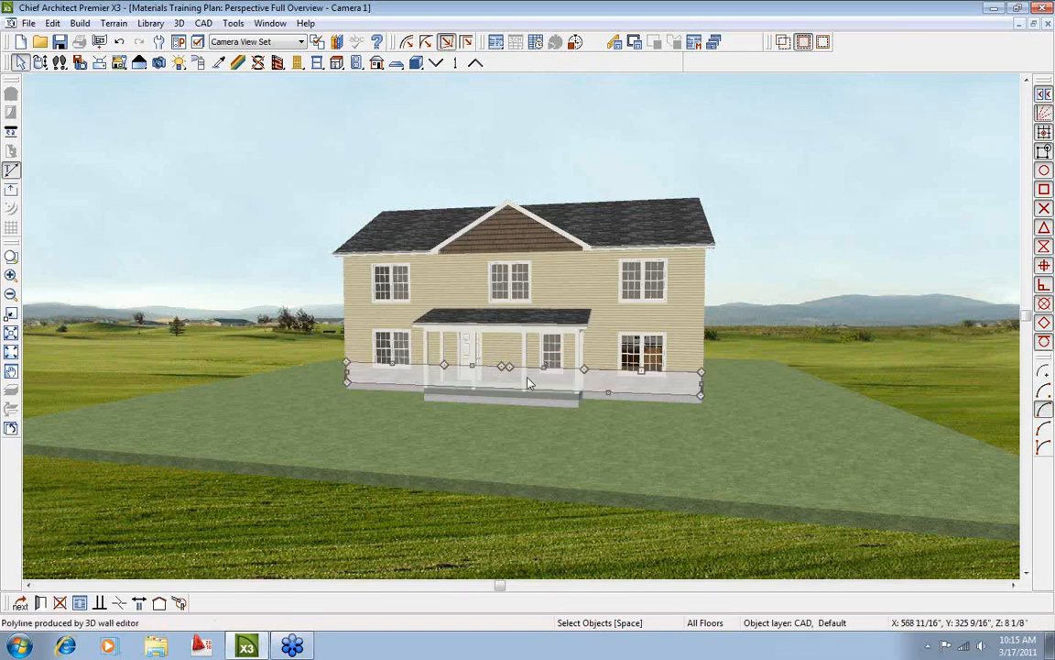
pyautogui.press('Escape')
# In the floor plan, break the front exterior wall where both sides of the porch meet it, undoing an extra break between them.
pyautogui.click(11, 428)
pyautogui.scroll(3, 510, 454)
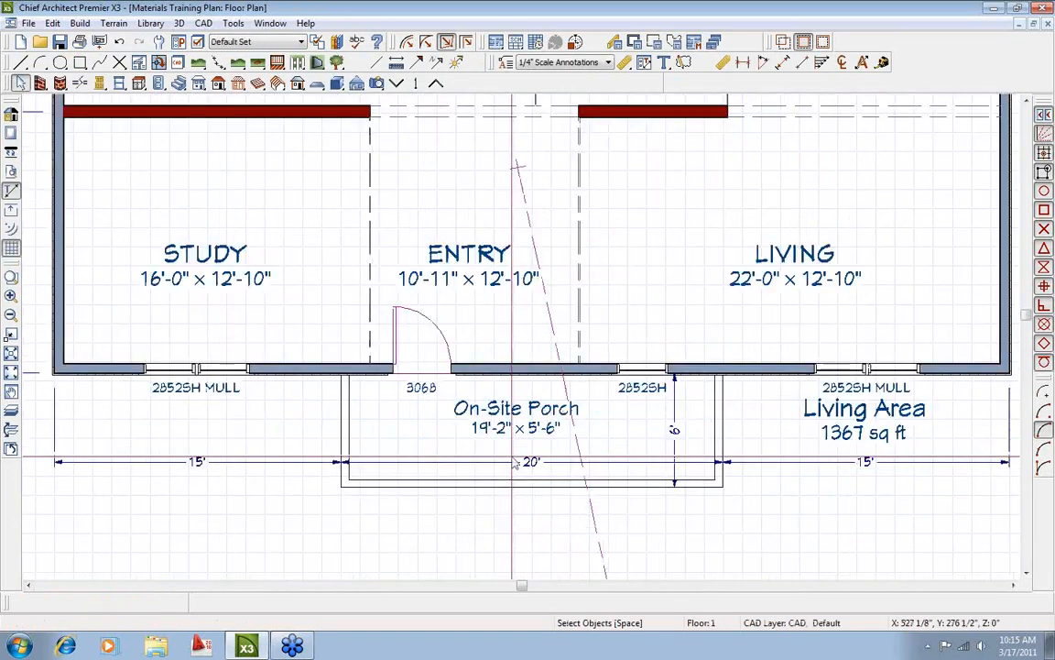
pyautogui.click(81, 83)
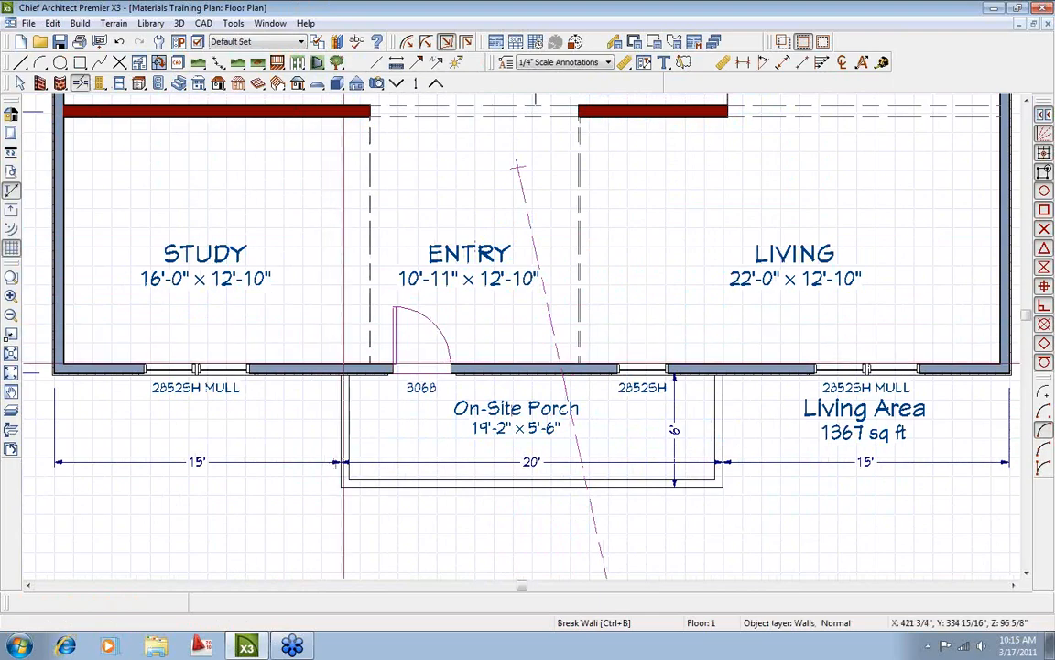
pyautogui.click(720, 370)
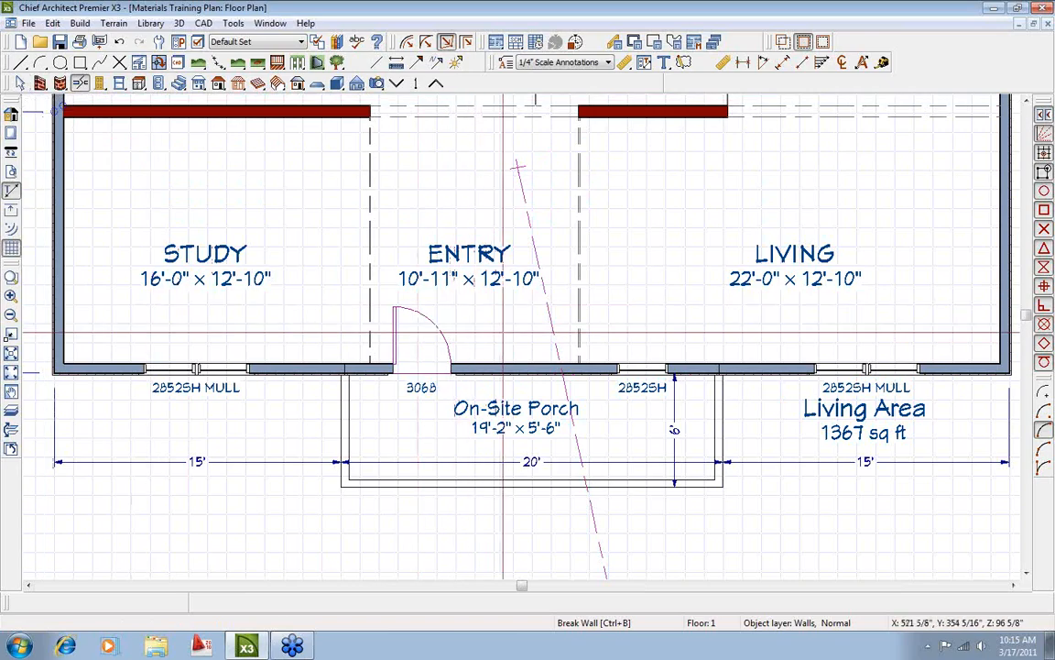
pyautogui.click(507, 370)
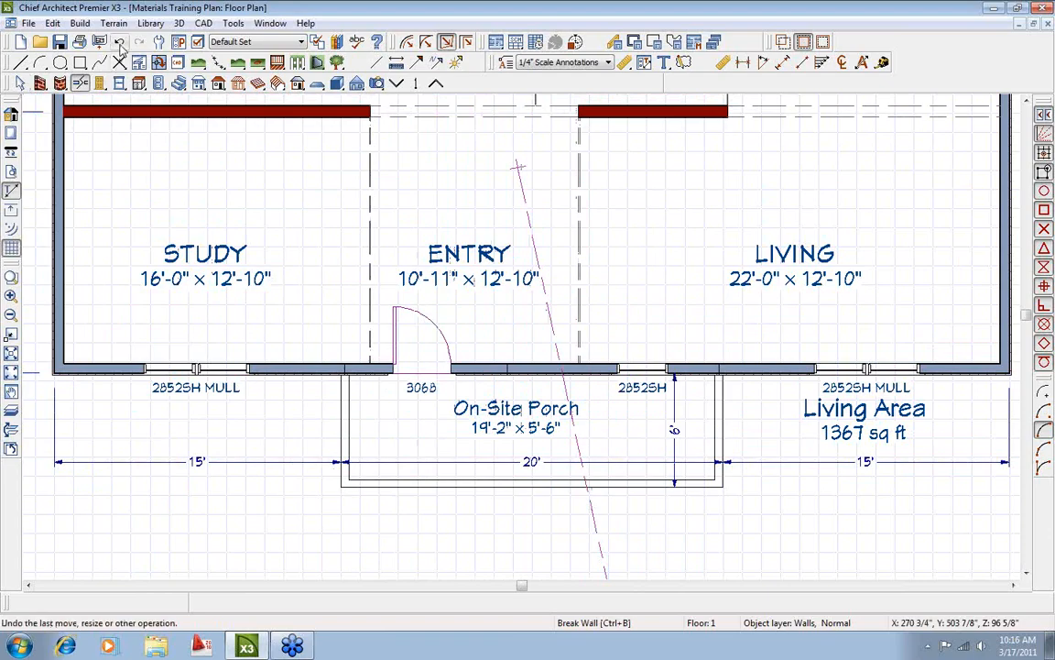
pyautogui.hotkey('ctrl', 'z')
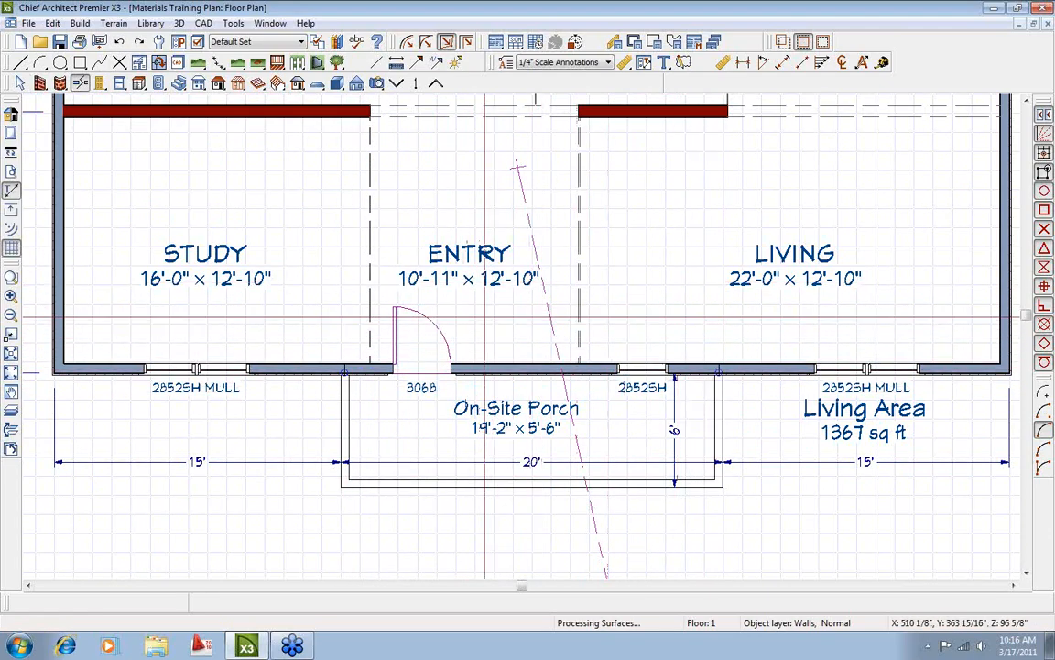
pyautogui.press('space')
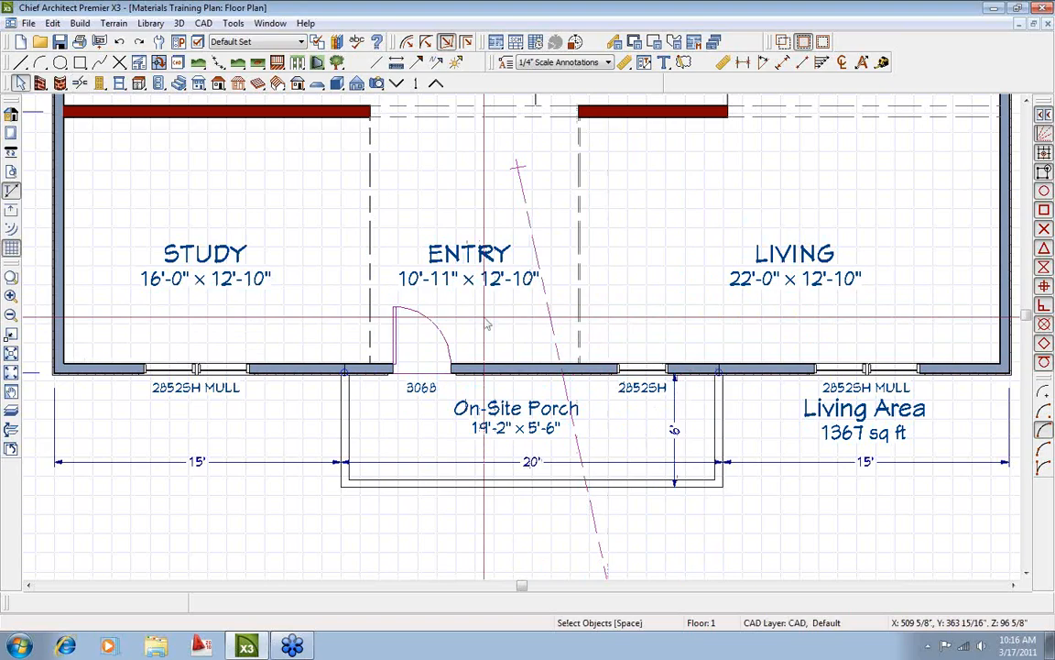
# Turn off the pony wall for the wall section behind the porch and set its wall type to Stone Veneer.
pyautogui.doubleClick(516, 378)
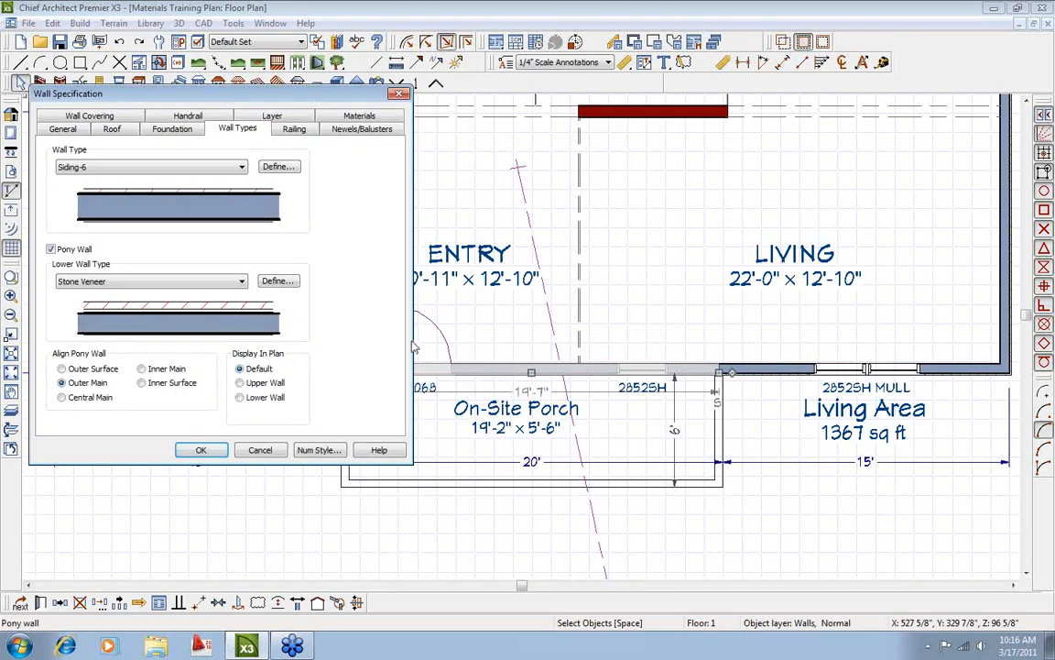
pyautogui.click(52, 249)
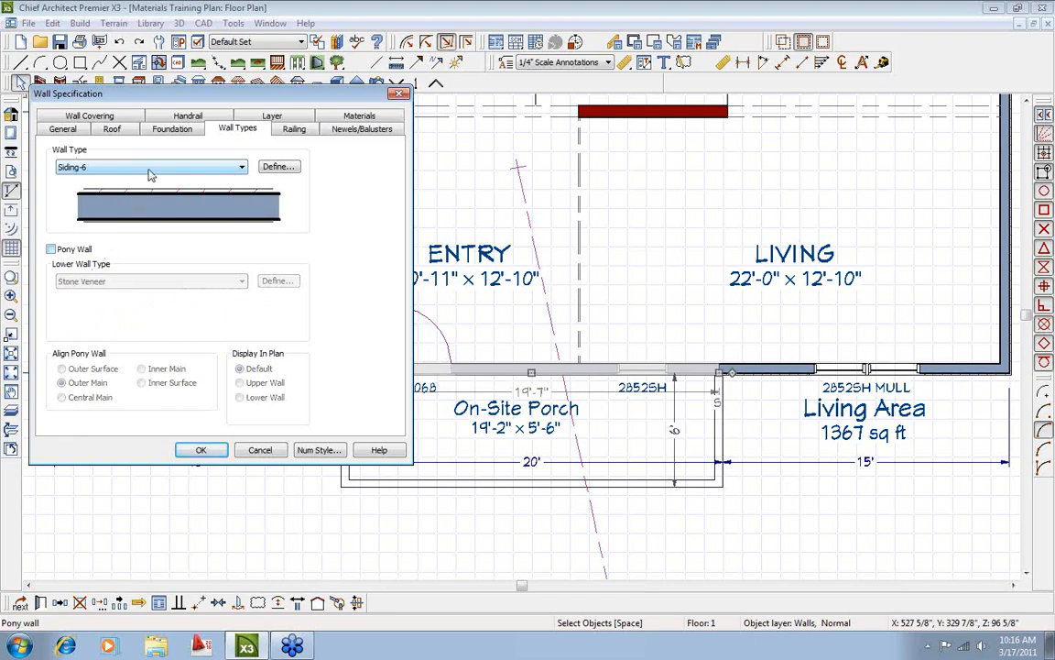
pyautogui.click(242, 167)
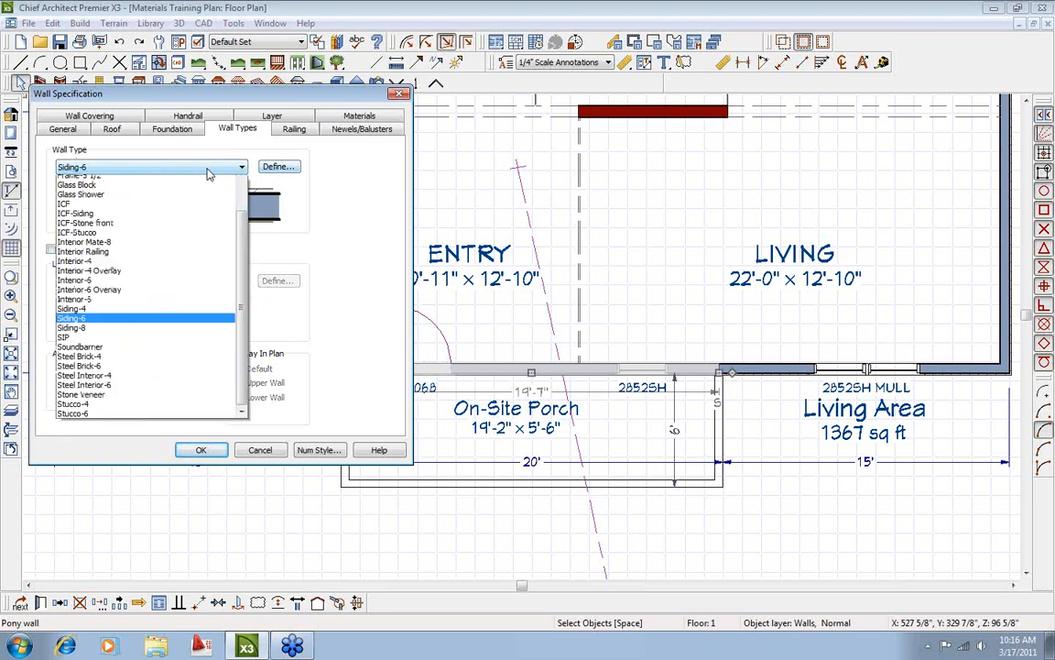
pyautogui.scroll(2, 236, 325)
pyautogui.scroll(4, 240, 257)
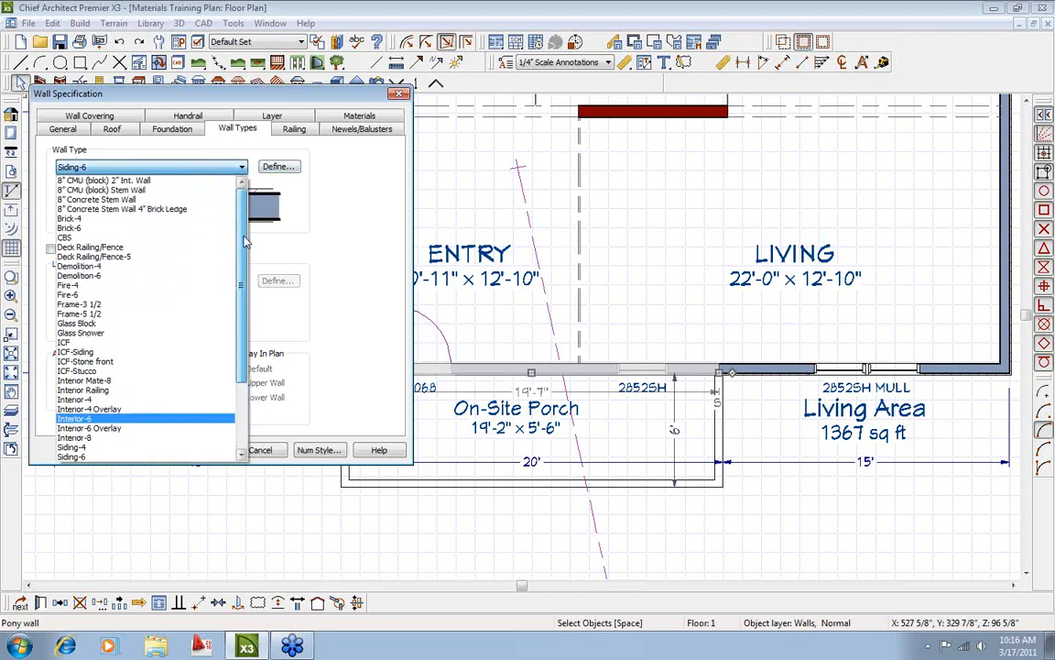
pyautogui.scroll(-4, 247, 217)
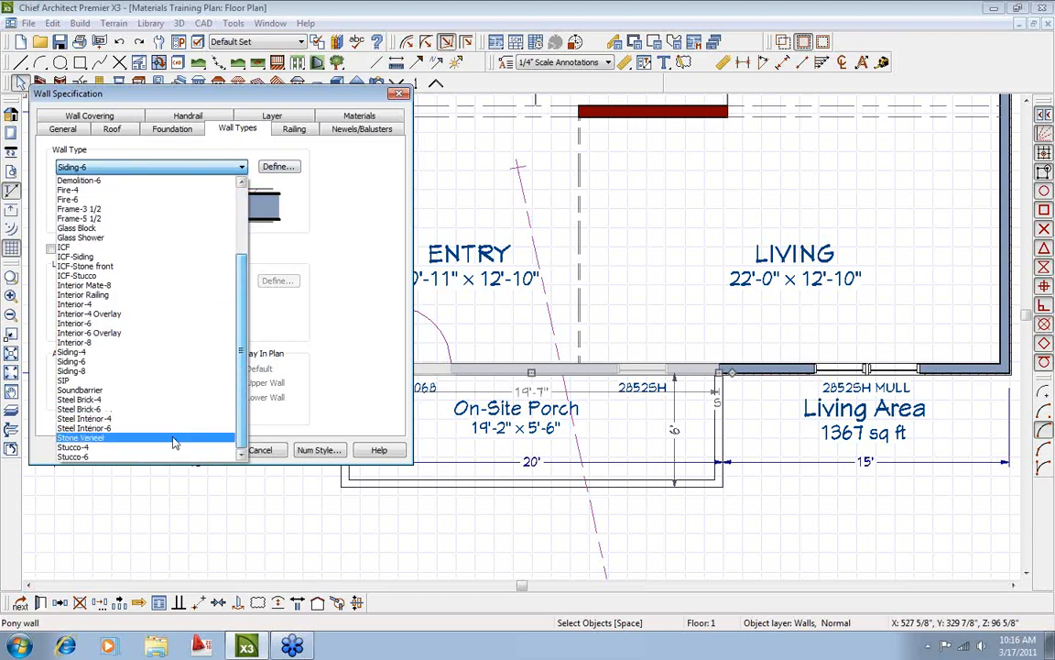
pyautogui.click(82, 438)
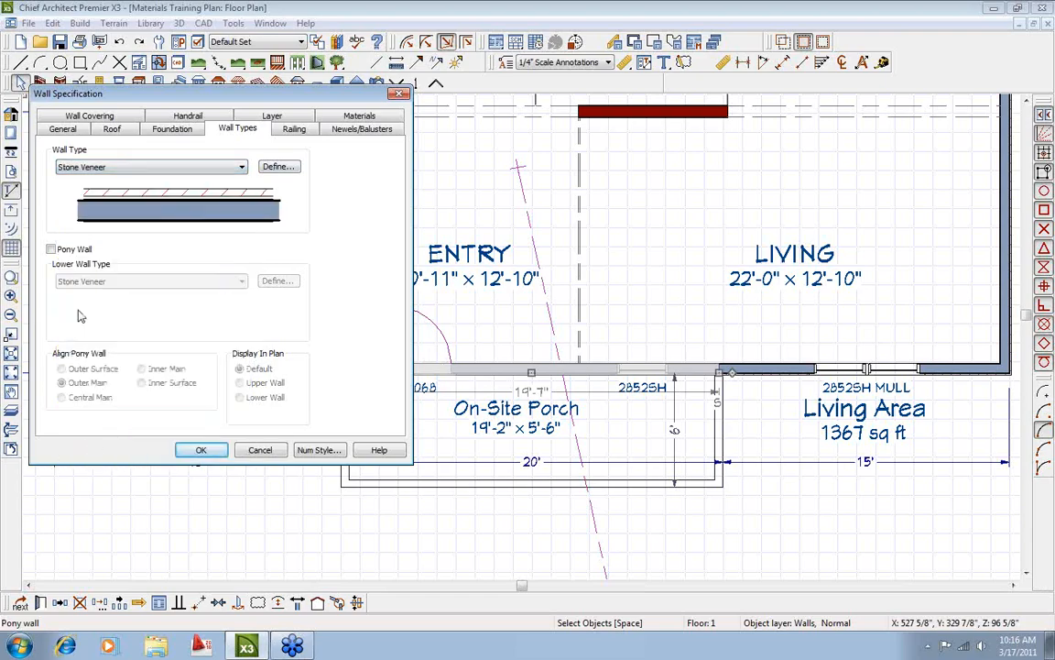
pyautogui.click(201, 450)
pyautogui.click(161, 479)
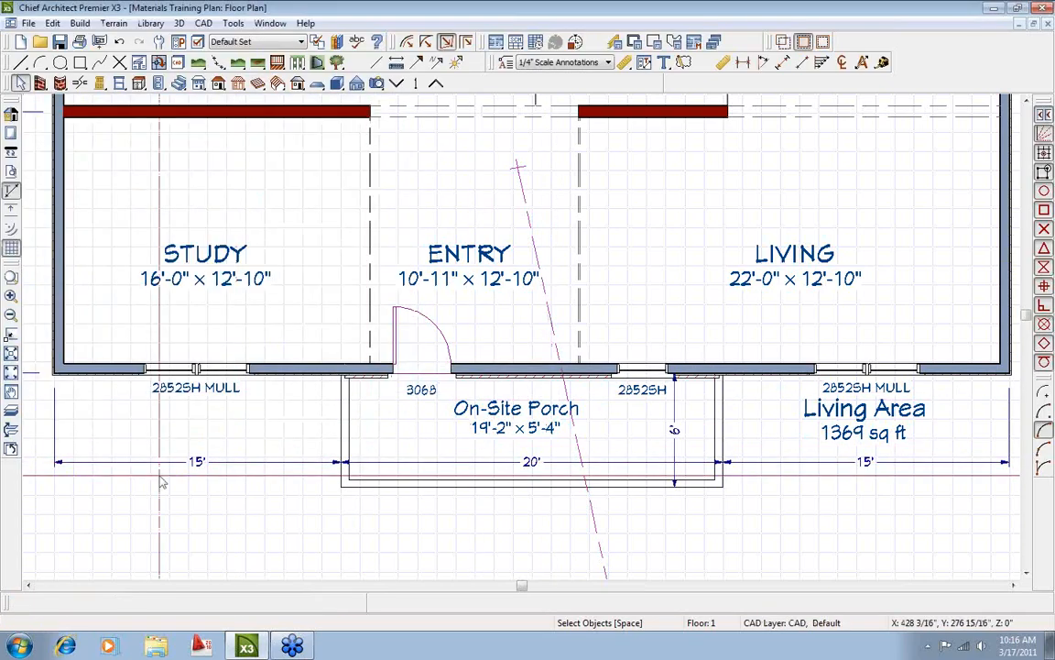
# Return to the perspective full overview and examine the full-height stone behind the porch from the house's corner.
pyautogui.click(11, 449)
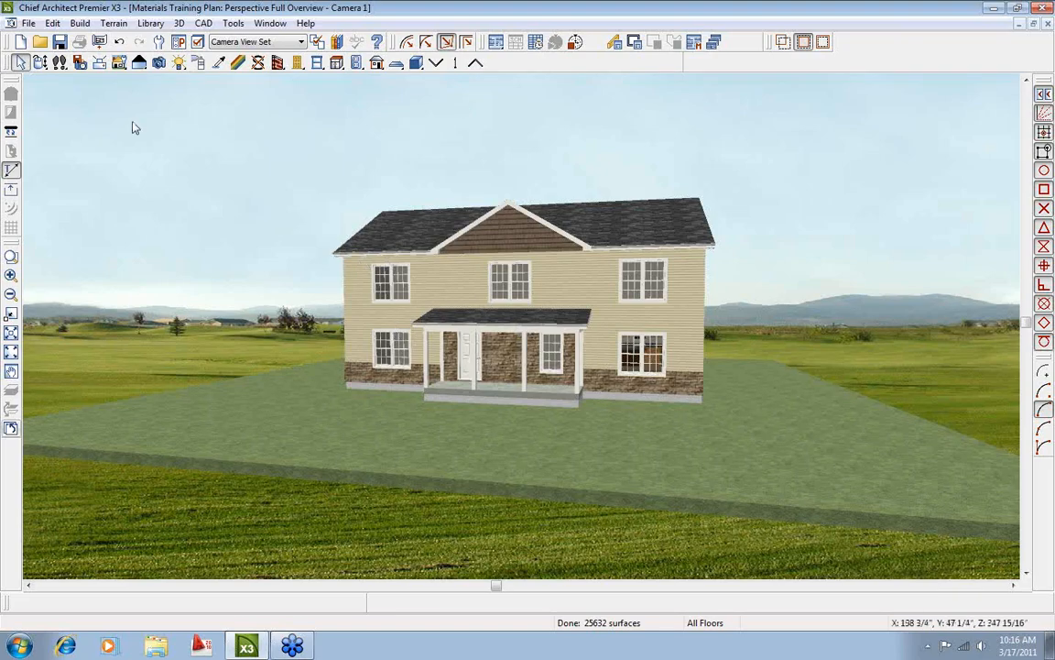
pyautogui.click(41, 62)
pyautogui.moveTo(440, 269); pyautogui.dragTo(558, 271)
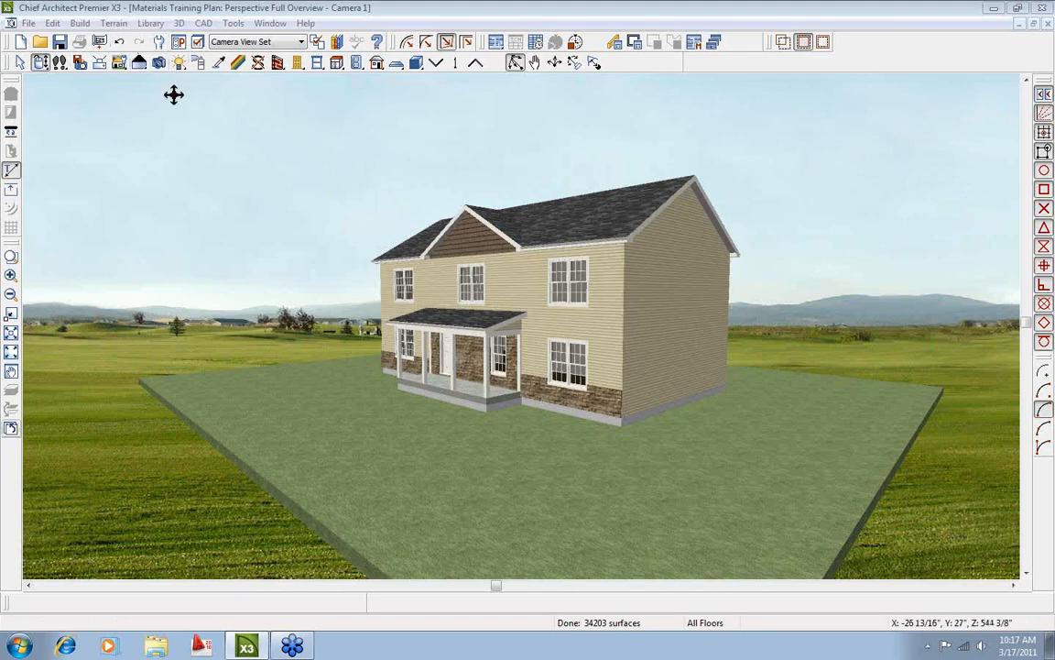
# Review the Default Settings list, including its Materials entry, and compare it with the Architectural preferences, changing nothing.
pyautogui.click(159, 43)
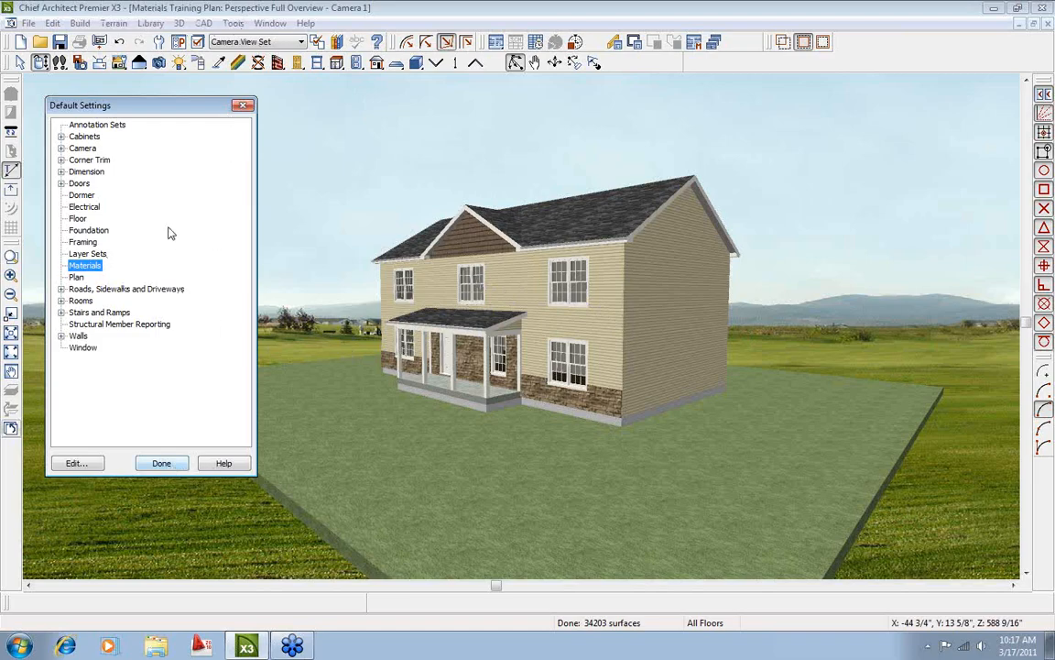
pyautogui.click(165, 462)
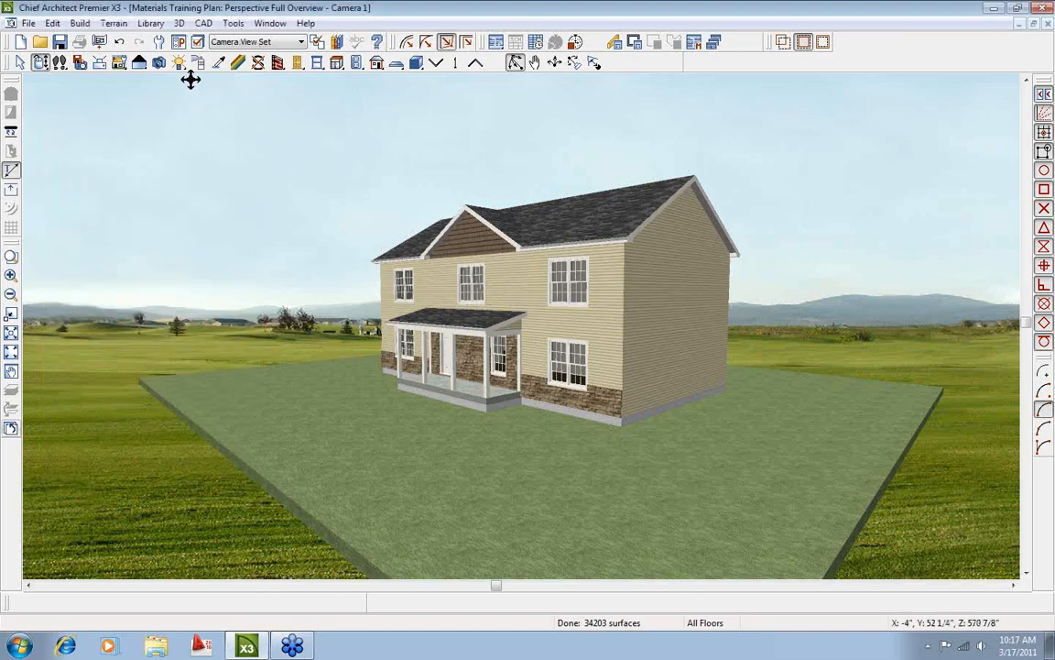
pyautogui.click(158, 41)
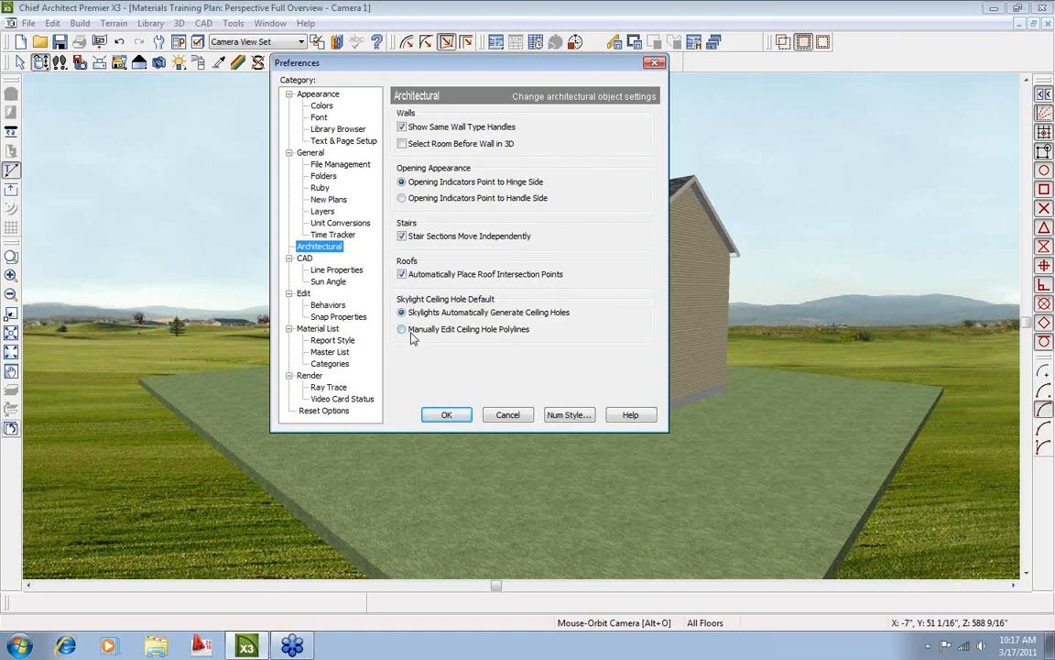
pyautogui.click(508, 414)
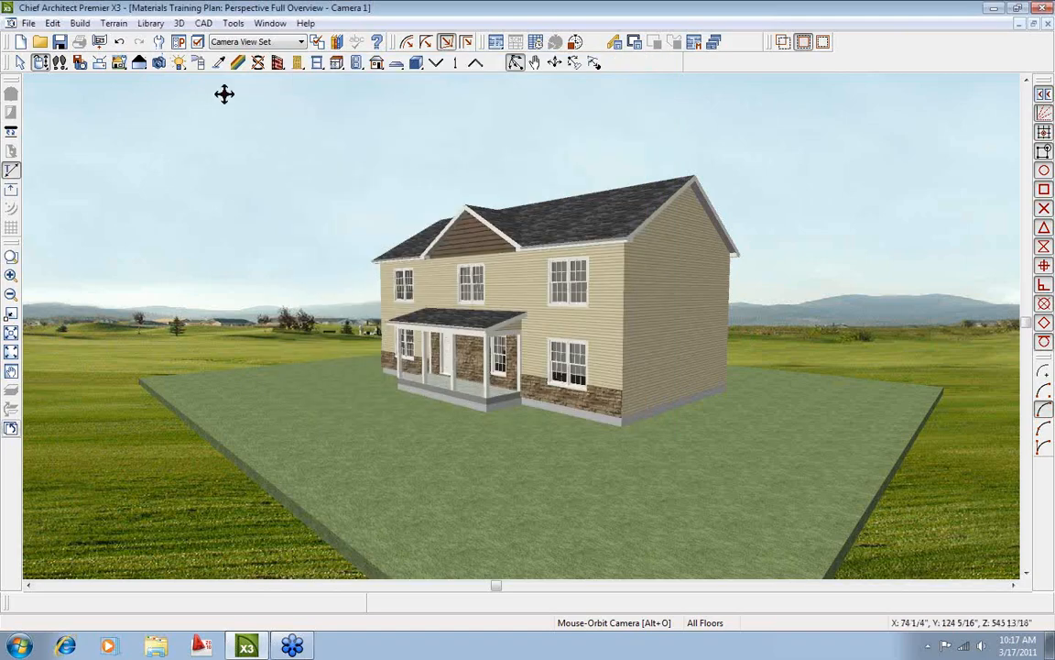
pyautogui.click(157, 48)
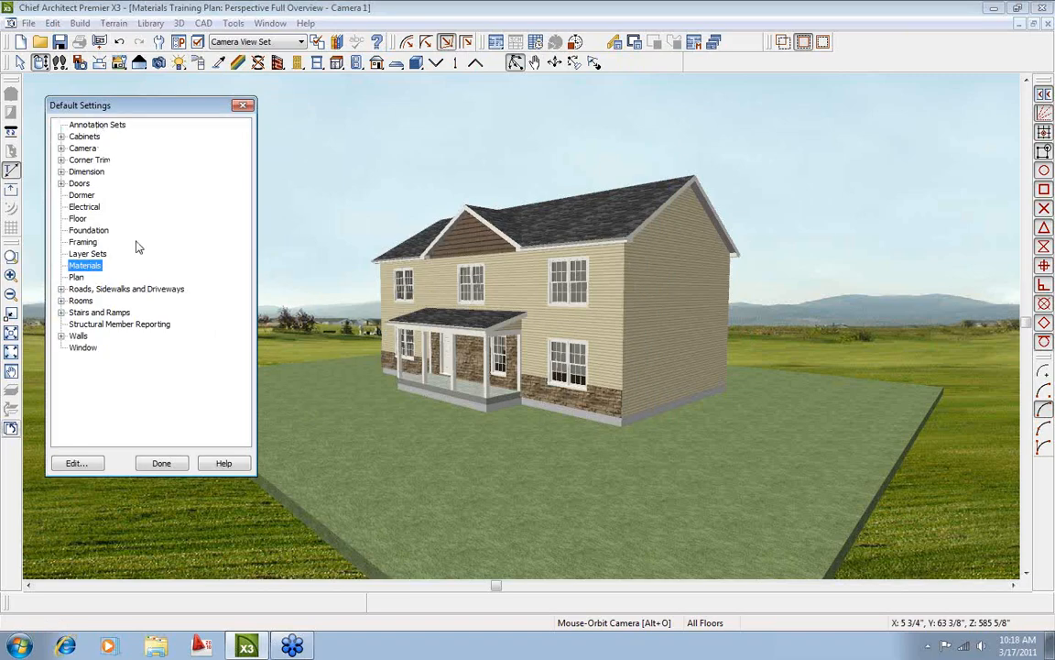
pyautogui.click(165, 463)
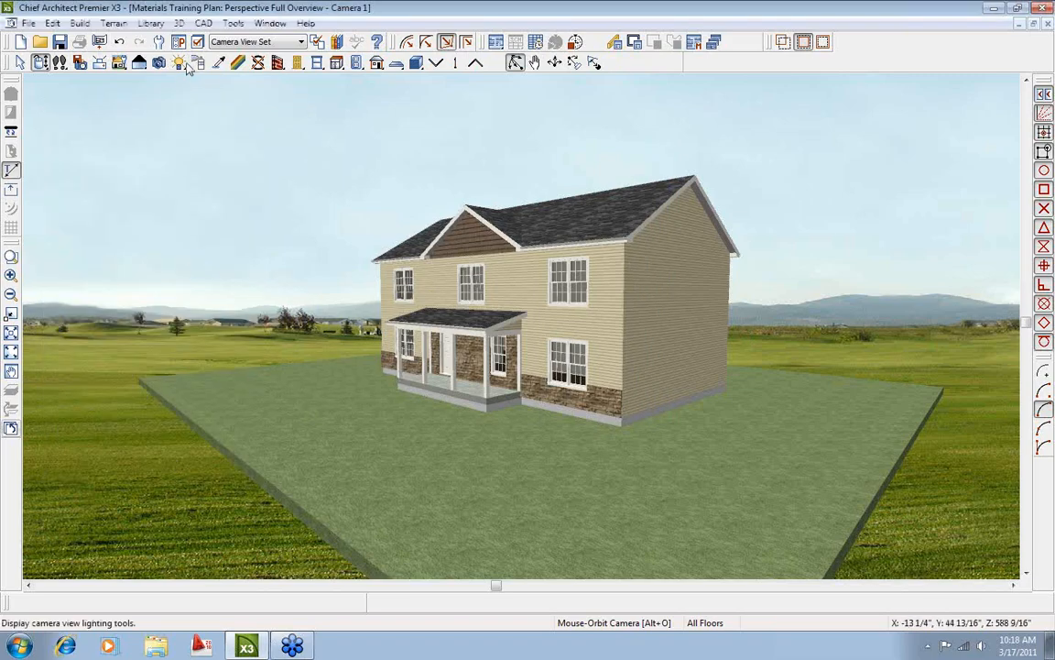
pyautogui.click(160, 42)
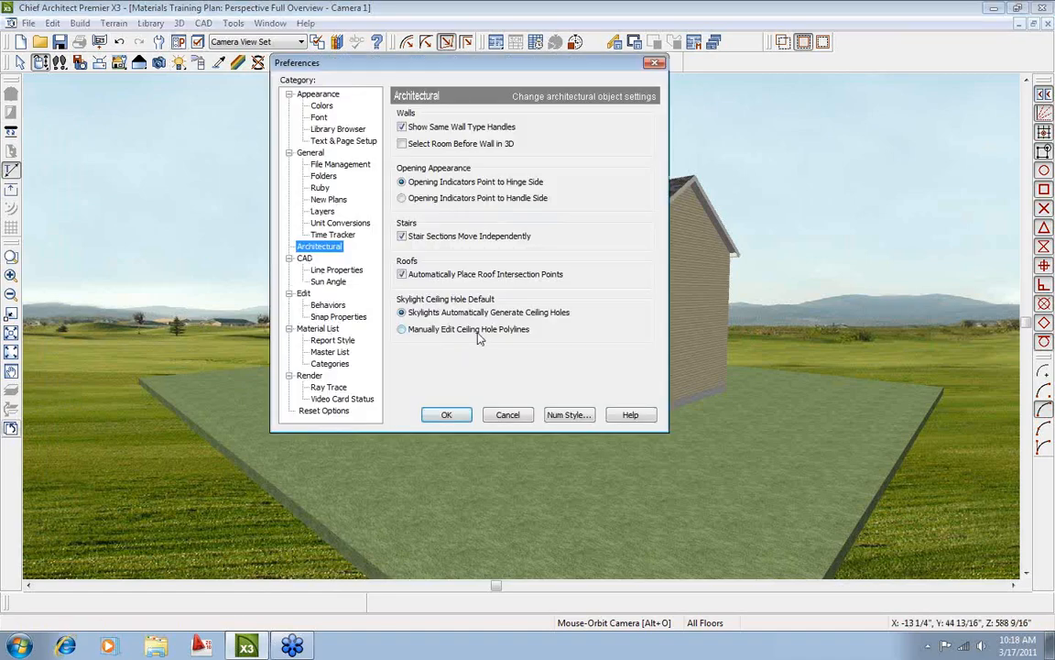
pyautogui.click(446, 414)
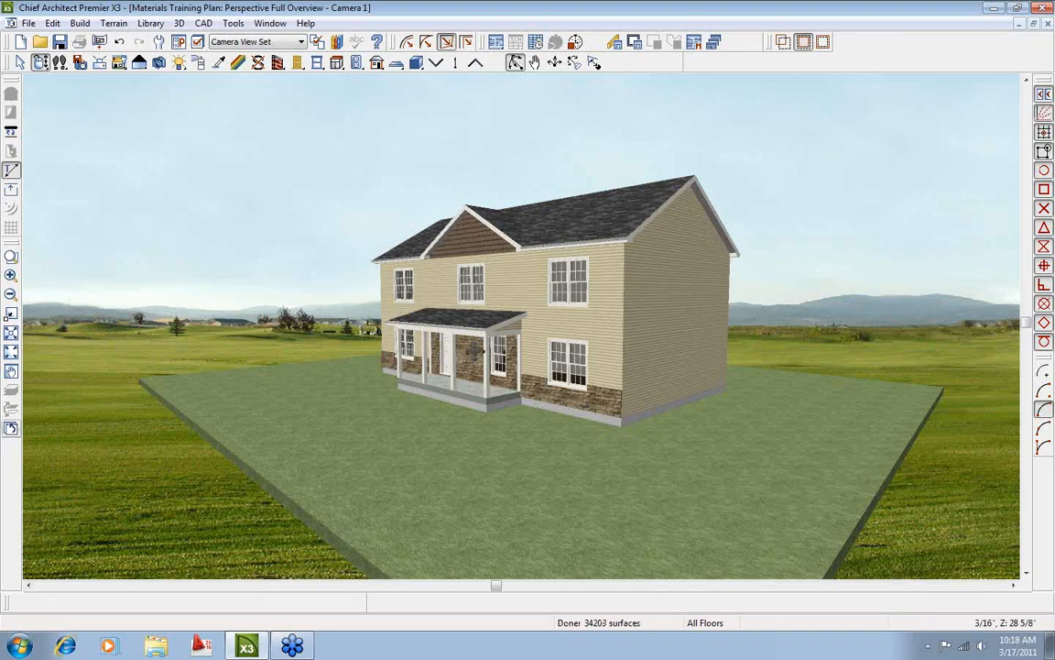
# Close the exterior full overview and create a perspective floor overview of the first floor from the floor plan.
pyautogui.moveTo(432, 266); pyautogui.dragTo(621, 304)
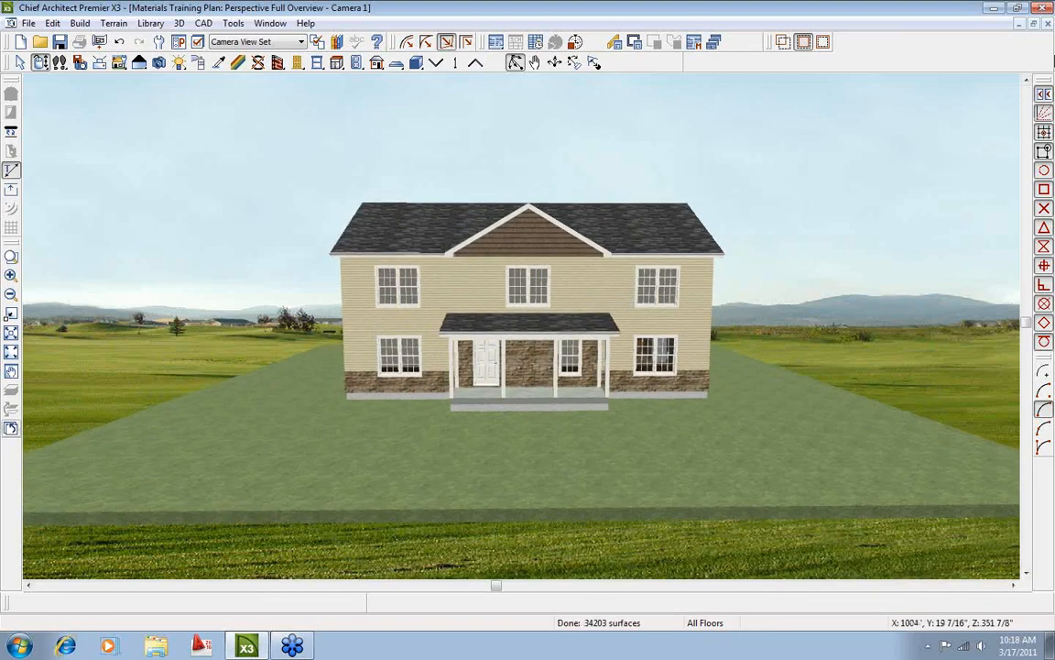
pyautogui.click(1048, 26)
pyautogui.moveTo(560, 226); pyautogui.dragTo(571, 363, button='middle')
pyautogui.moveTo(519, 353); pyautogui.dragTo(494, 354, button='middle')
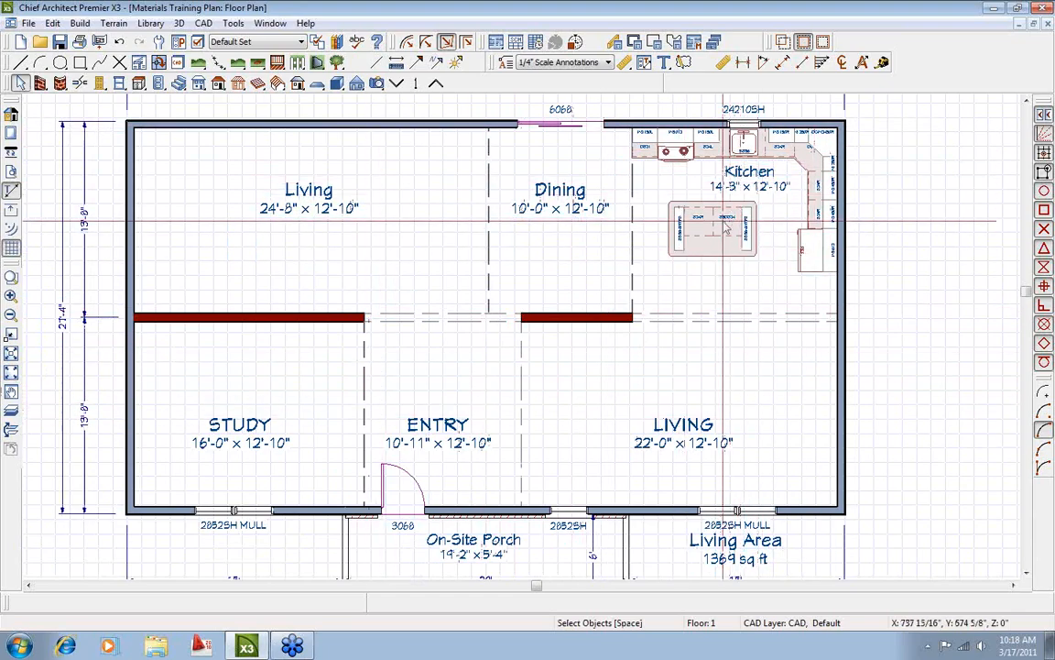
pyautogui.scroll(3, 723, 220)
pyautogui.moveTo(628, 376); pyautogui.dragTo(623, 440, button='middle')
pyautogui.scroll(1, 652, 317)
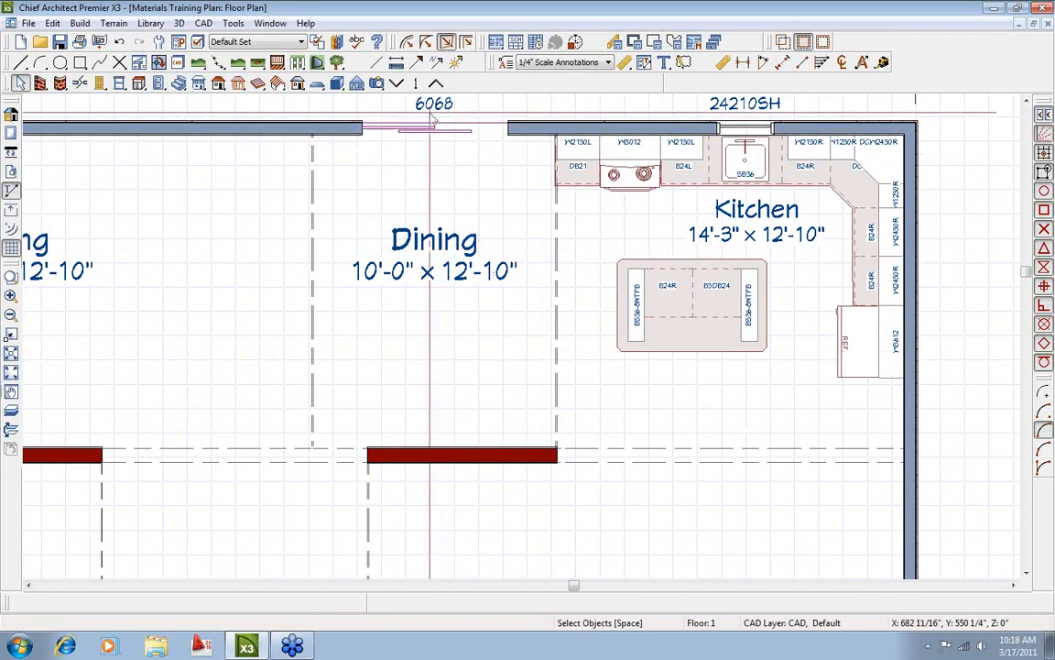
pyautogui.click(377, 85)
pyautogui.click(534, 84)
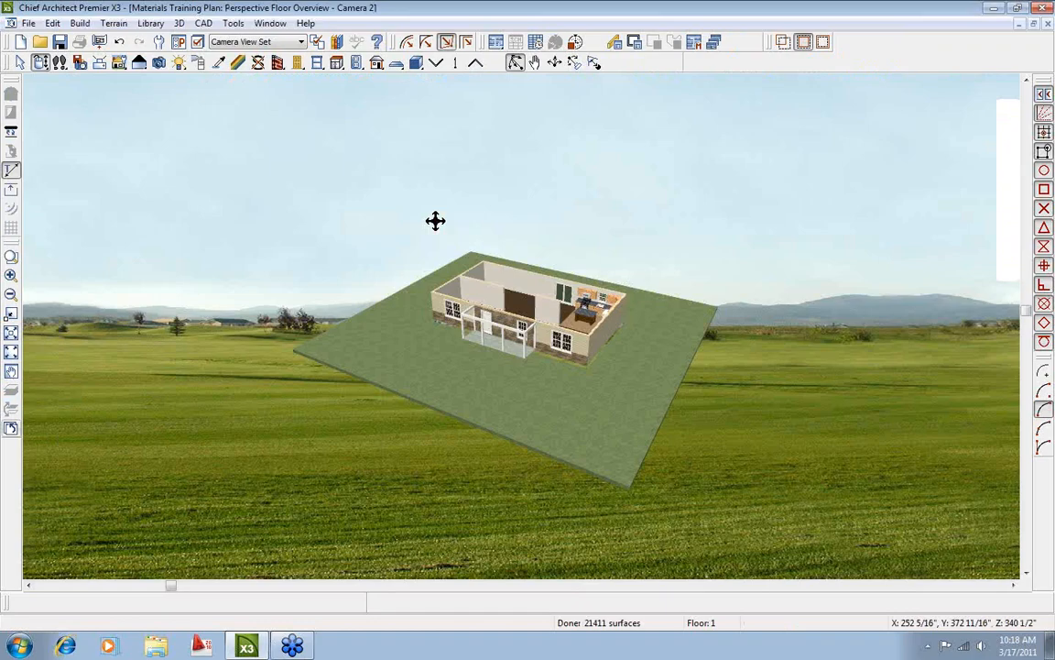
# Orient the floor overview to look down closely into the first-floor interior with the kitchen in view, and return to object selection.
pyautogui.moveTo(520, 252); pyautogui.dragTo(580, 420)
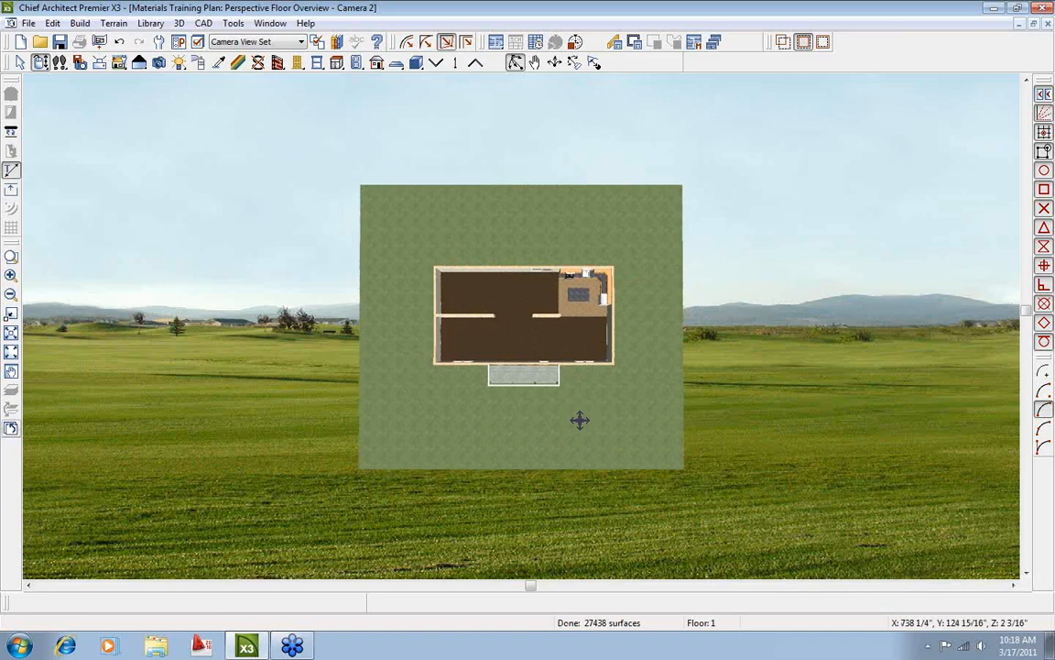
pyautogui.scroll(6, 579, 419)
pyautogui.scroll(5, 580, 418)
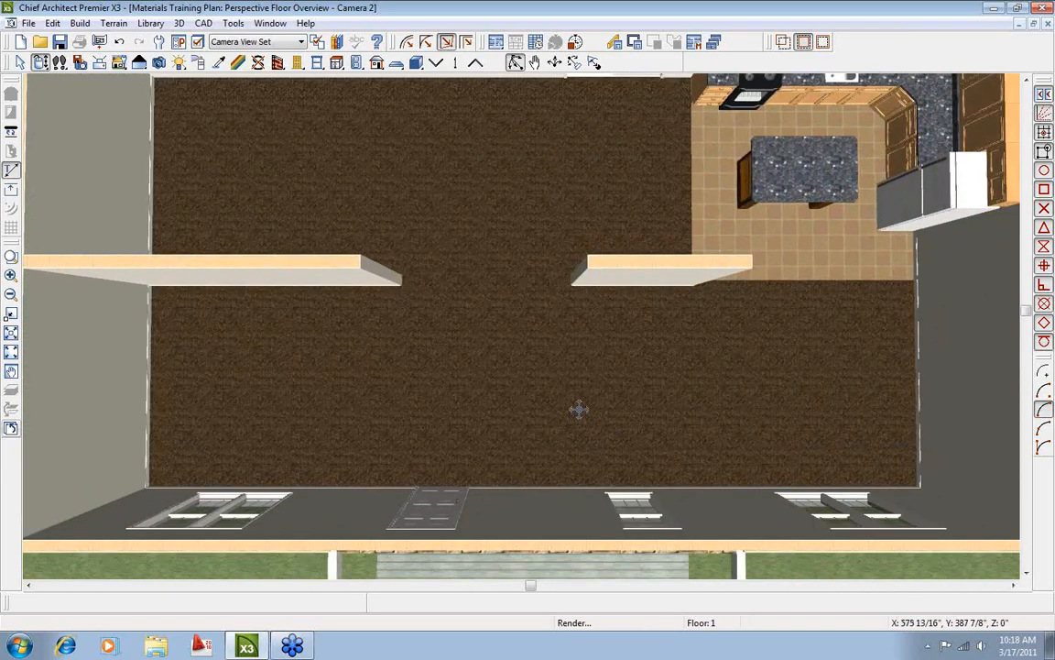
pyautogui.moveTo(579, 409); pyautogui.dragTo(579, 387)
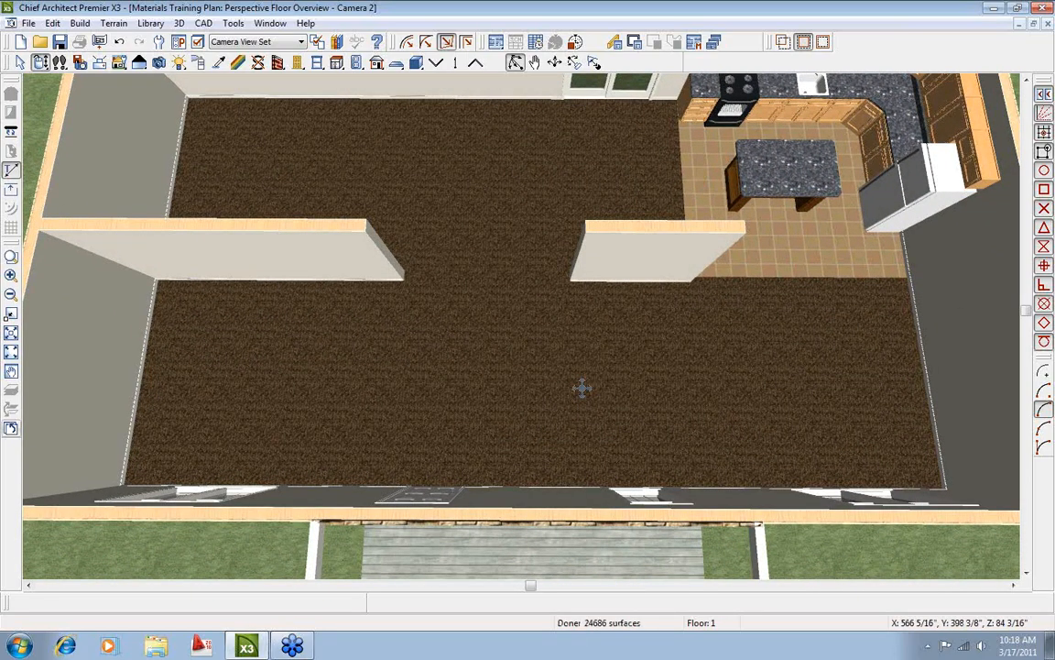
pyautogui.press('Up')
pyautogui.press('Up')
pyautogui.press('Up')
pyautogui.press('Up')
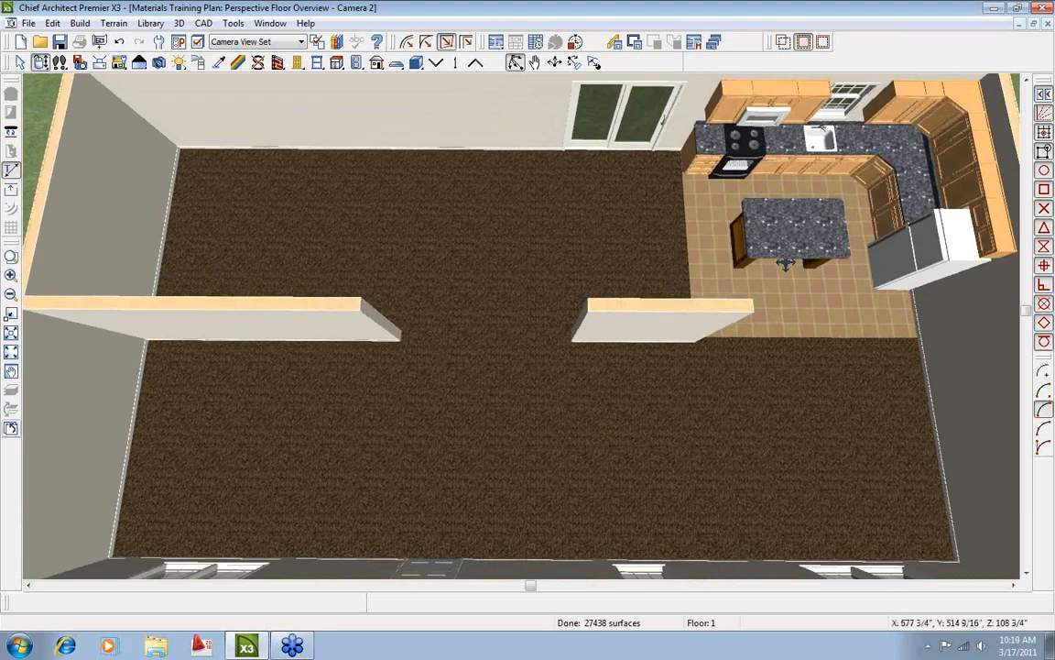
pyautogui.press('space')
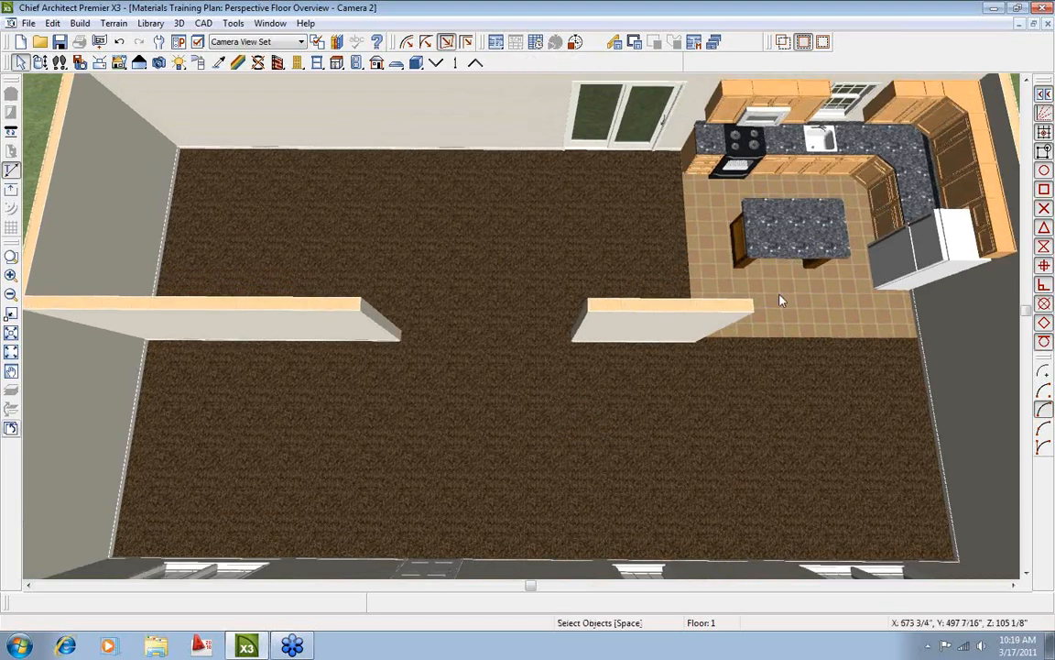
# Examine the kitchen's structure settings and the material of each floor finish layer, leaving the room unchanged.
pyautogui.doubleClick(781, 301)
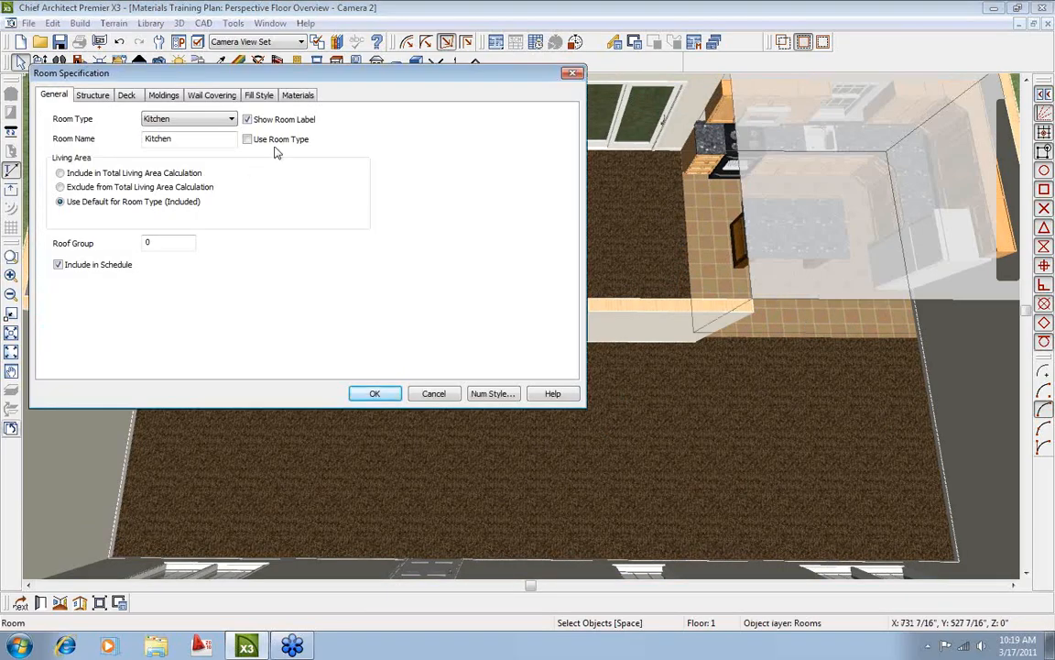
pyautogui.click(95, 97)
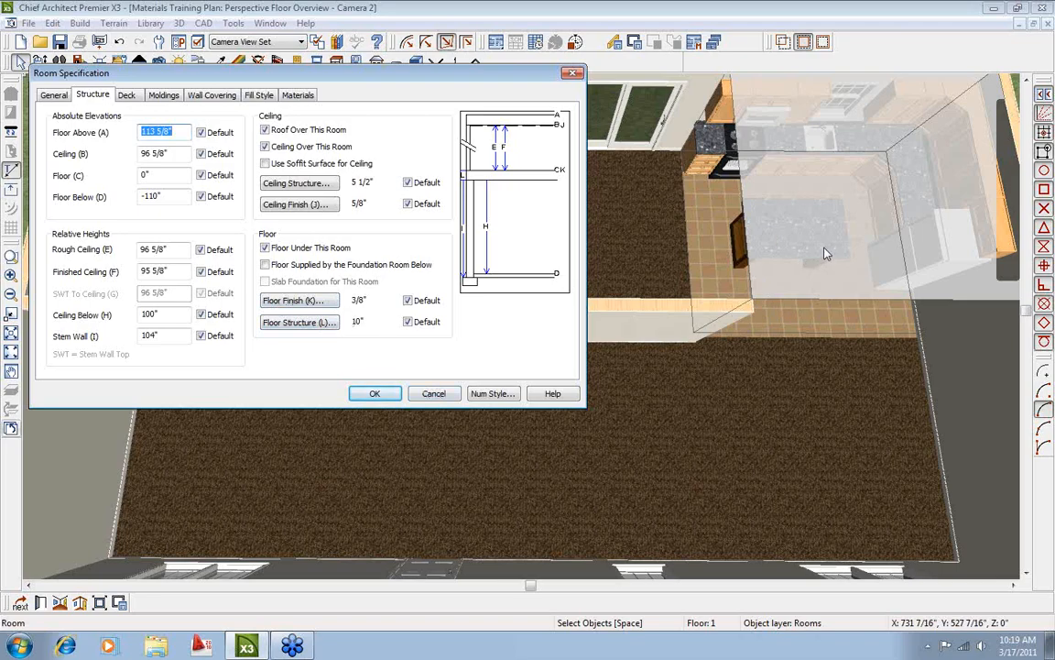
pyautogui.click(290, 300)
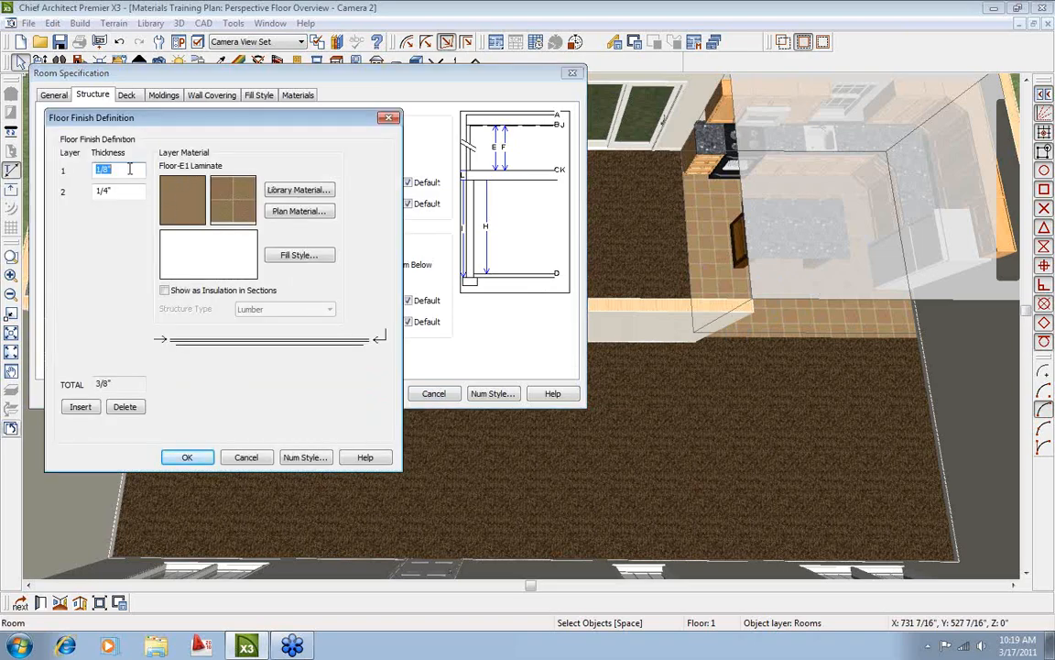
pyautogui.click(117, 192)
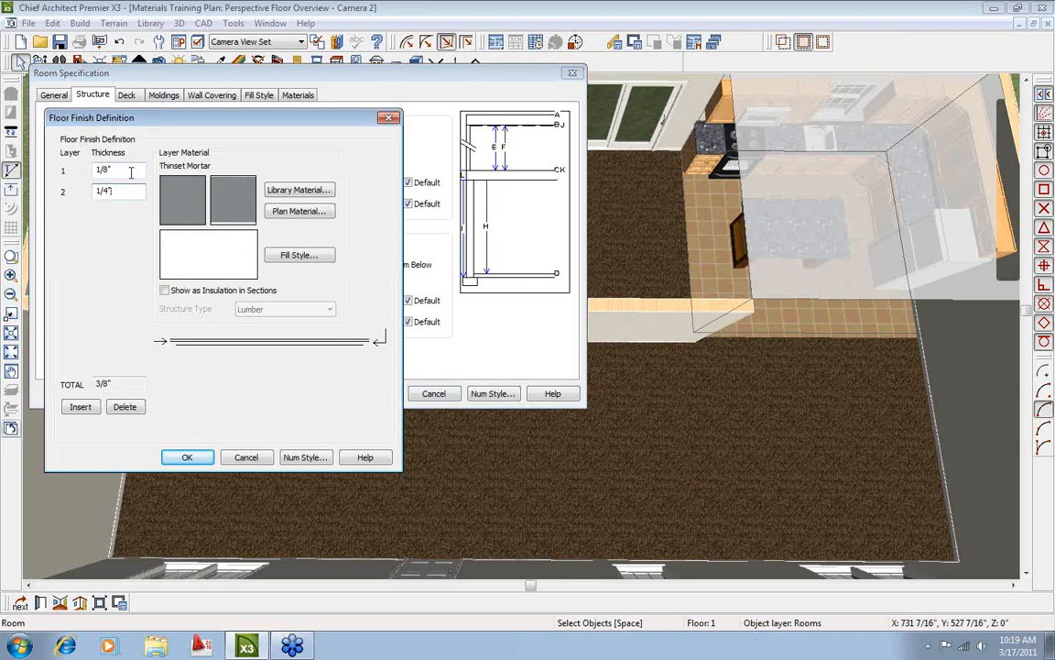
pyautogui.click(132, 171)
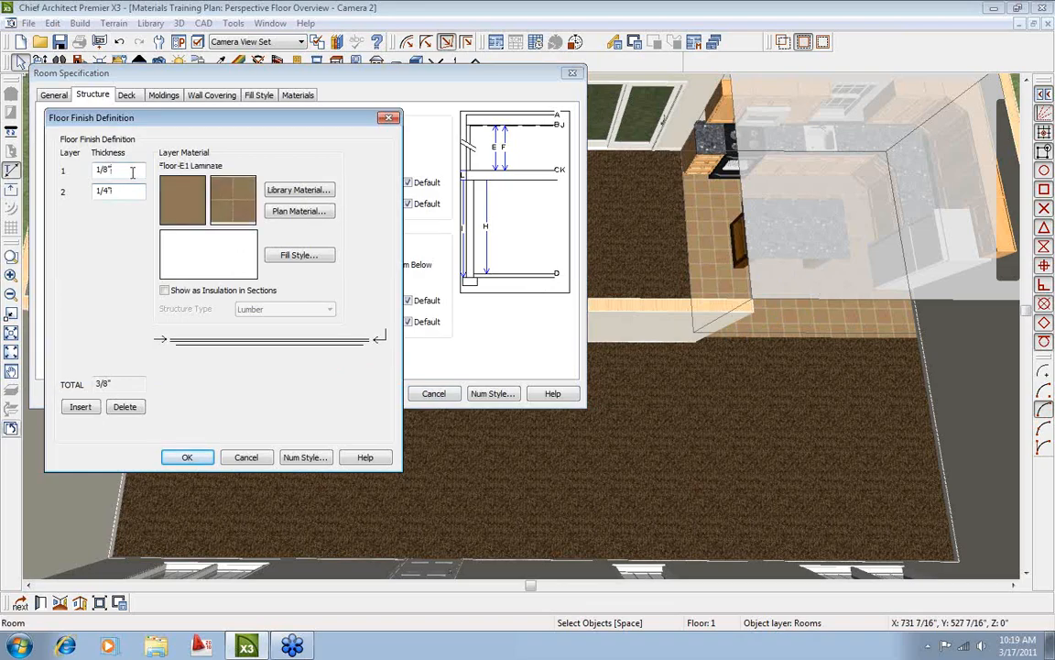
pyautogui.click(117, 192)
pyautogui.click(132, 173)
pyautogui.click(187, 457)
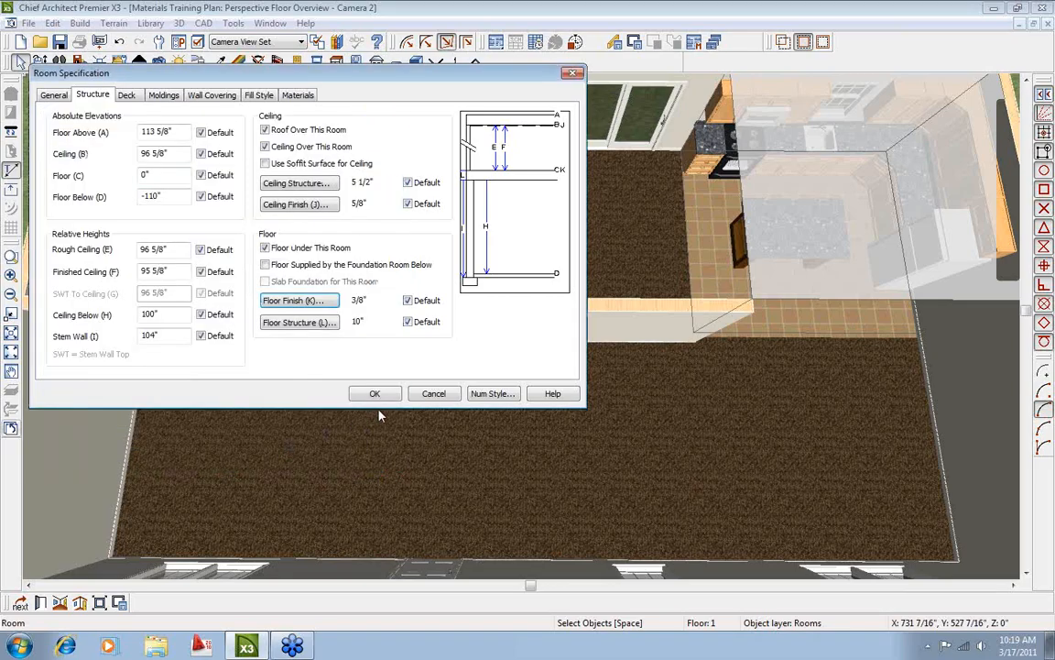
pyautogui.click(428, 394)
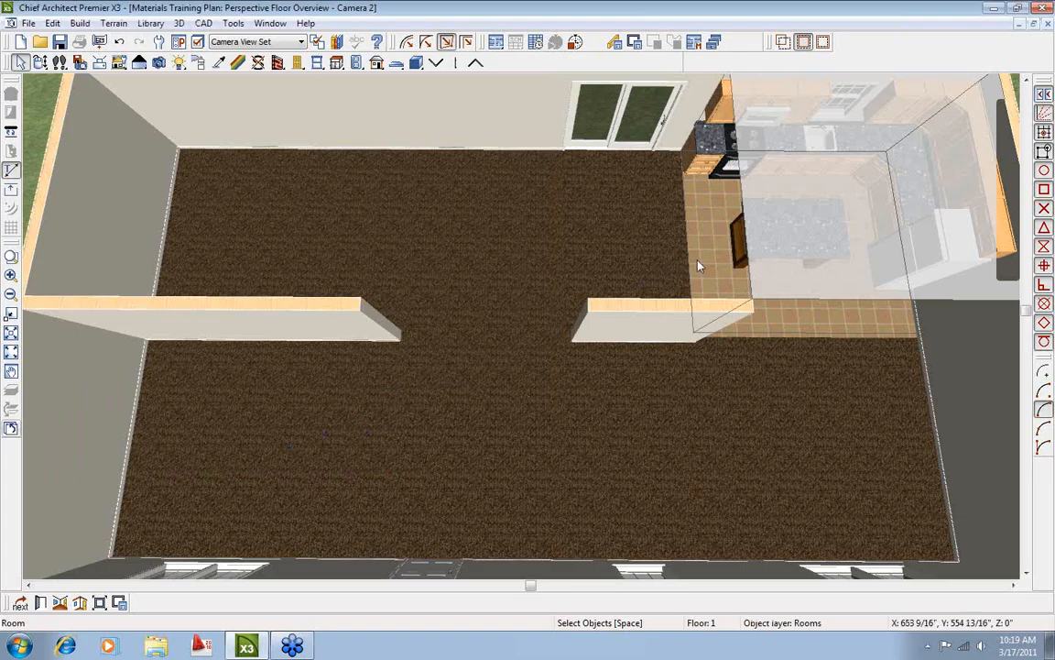
# Set the top floor finish layer of the dining room beside the kitchen to a thickness of 3/4".
pyautogui.doubleClick(630, 247)
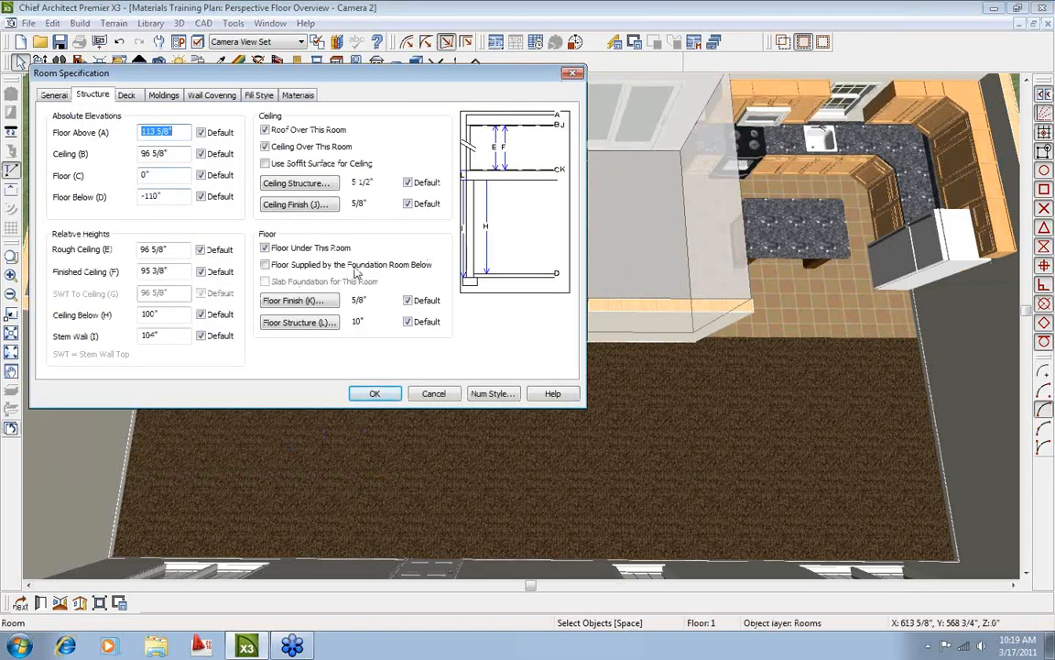
pyautogui.click(308, 302)
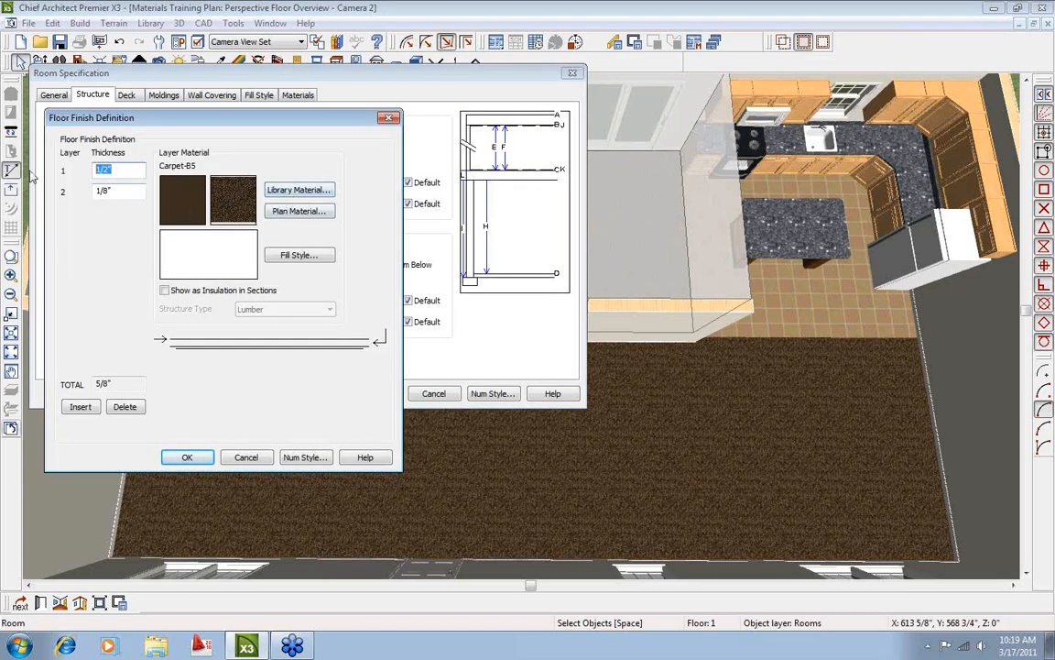
pyautogui.press('BackSpace')
# Assign Gunstock 2 1/4 hardwood from the Ritz-Craft Flooring PA Options library to the dining room's top floor finish layer and apply the room changes.
pyautogui.click(296, 194)
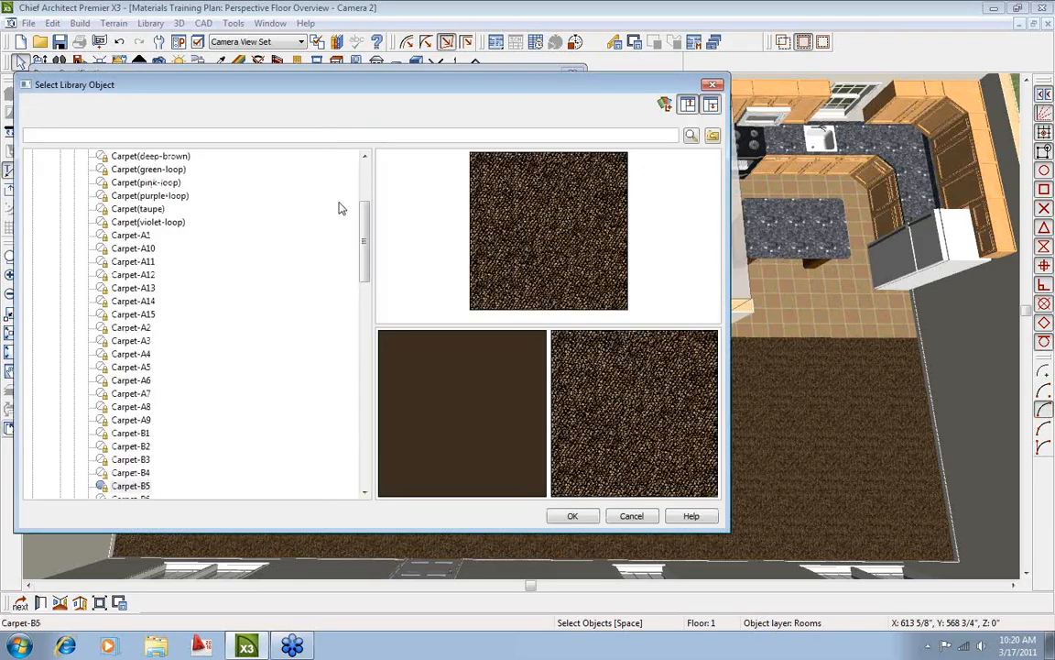
pyautogui.moveTo(364, 230); pyautogui.dragTo(364, 169)
pyautogui.click(61, 262)
pyautogui.scroll(-8, 176, 307)
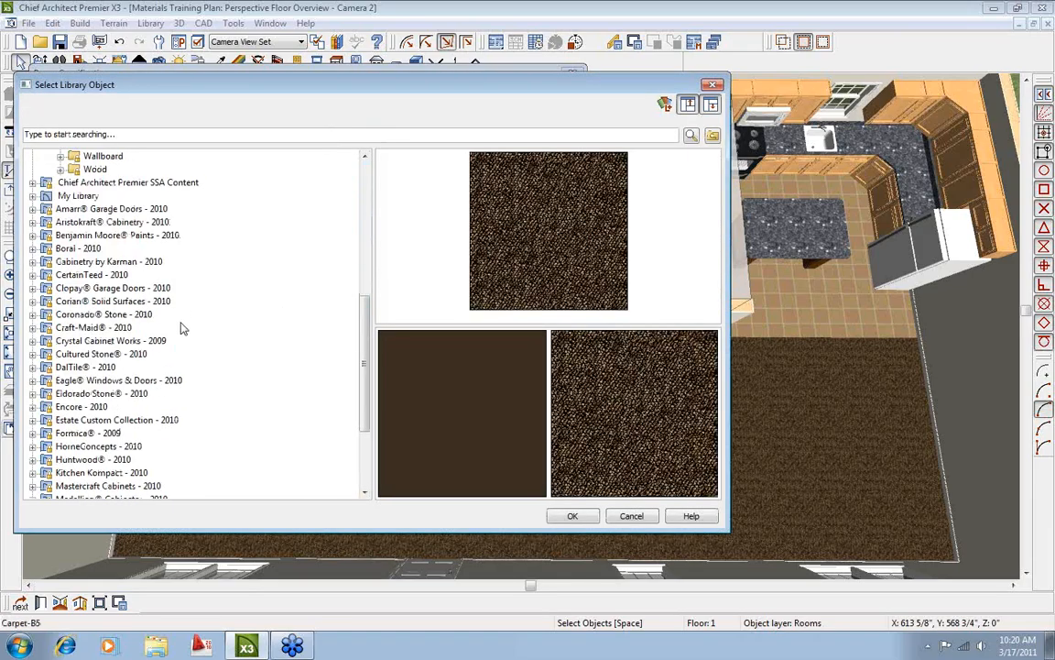
pyautogui.click(77, 196)
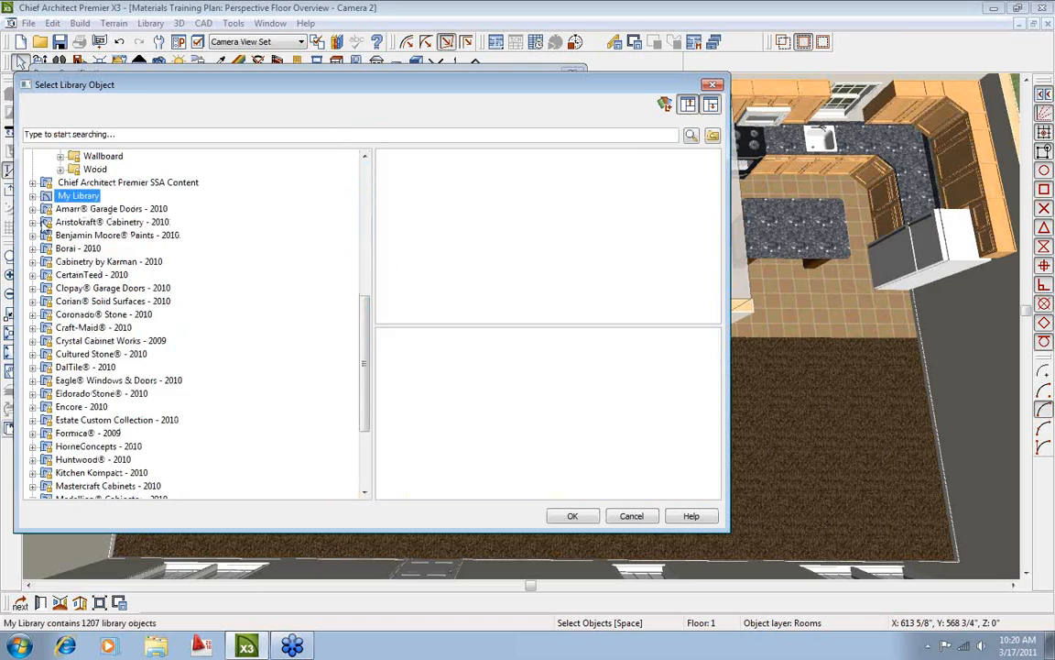
pyautogui.click(32, 195)
pyautogui.click(102, 221)
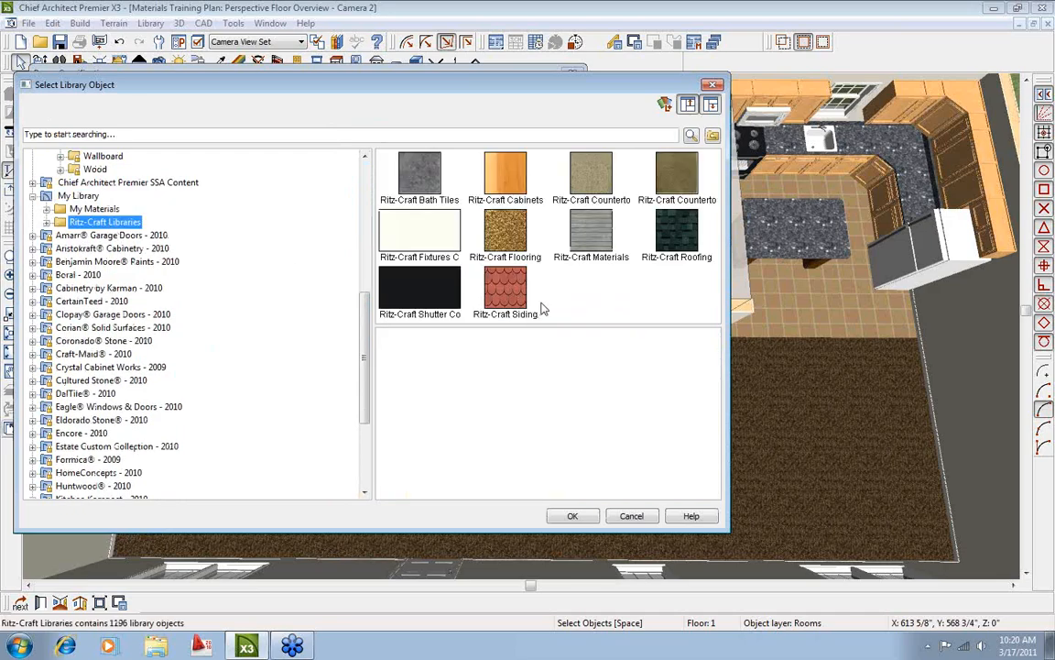
pyautogui.doubleClick(500, 237)
pyautogui.doubleClick(660, 247)
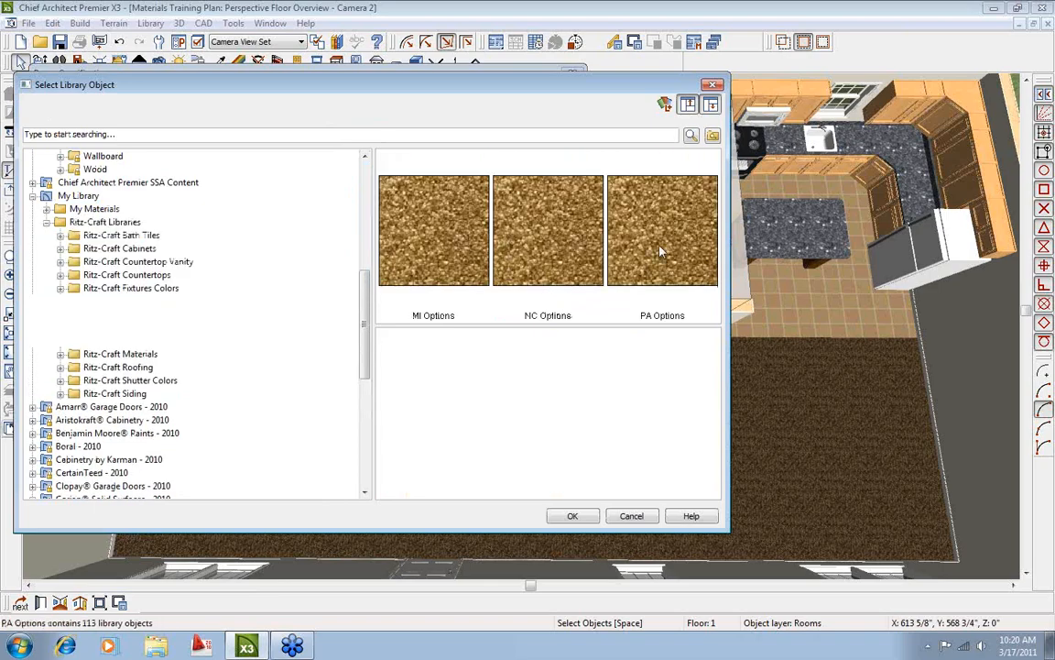
pyautogui.doubleClick(464, 258)
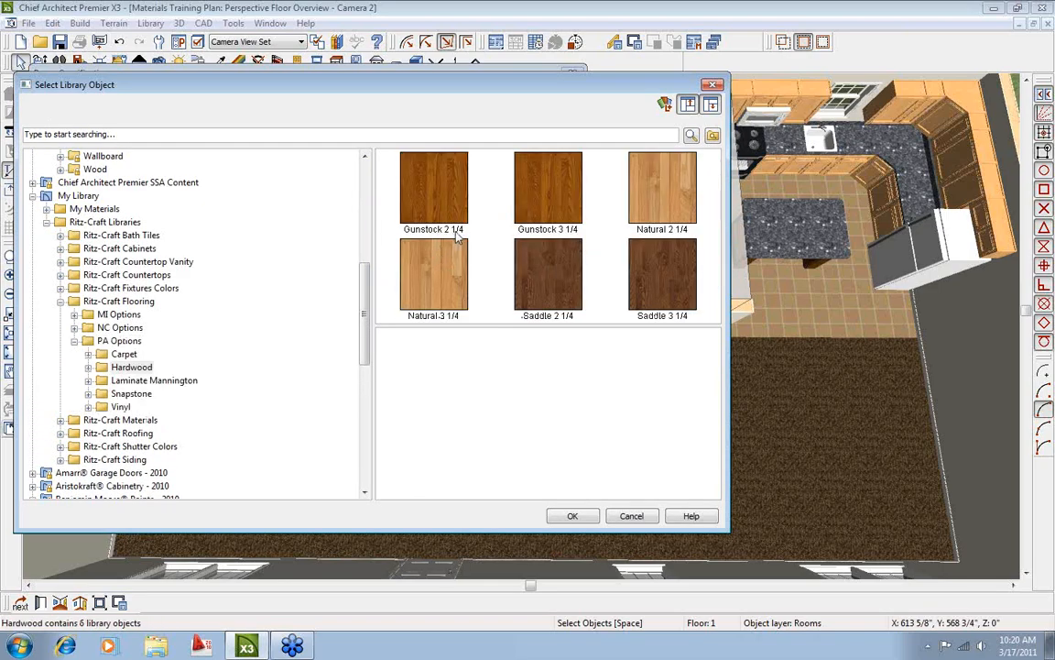
pyautogui.doubleClick(452, 220)
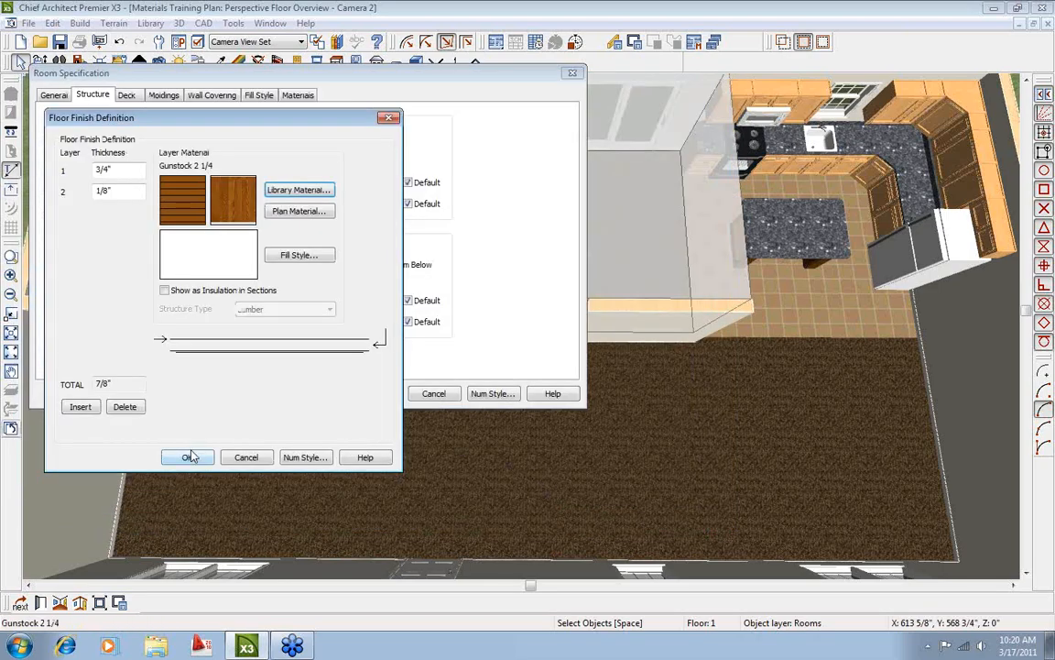
pyautogui.click(188, 457)
pyautogui.click(361, 394)
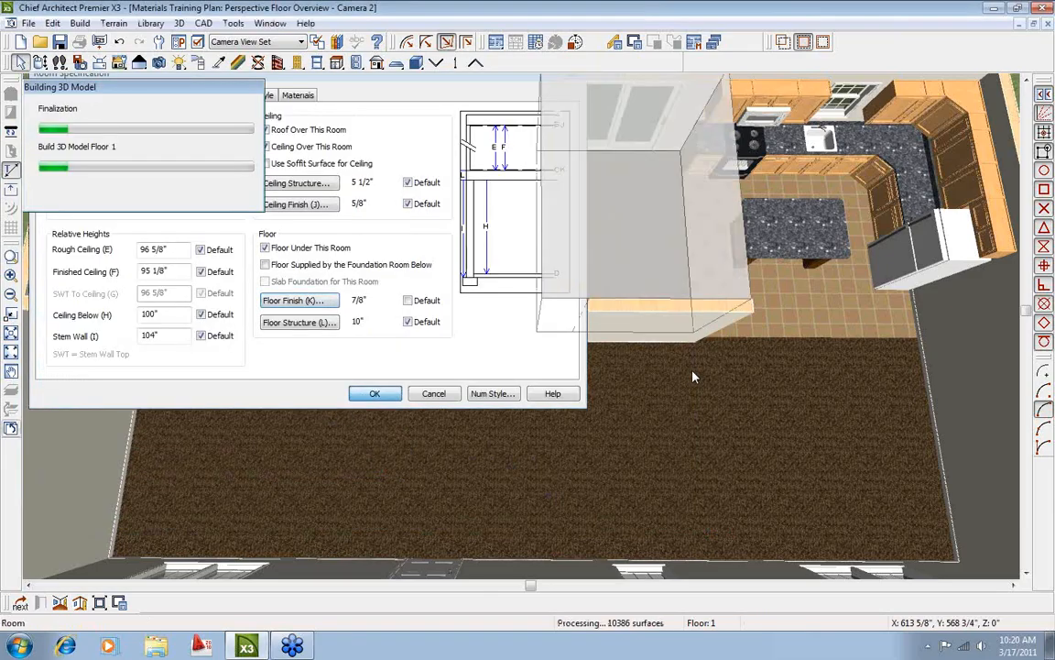
# Close the floor overview and create a full camera view from the kitchen looking across the dining area toward the living room.
pyautogui.click(1048, 25)
pyautogui.moveTo(642, 426); pyautogui.dragTo(547, 353)
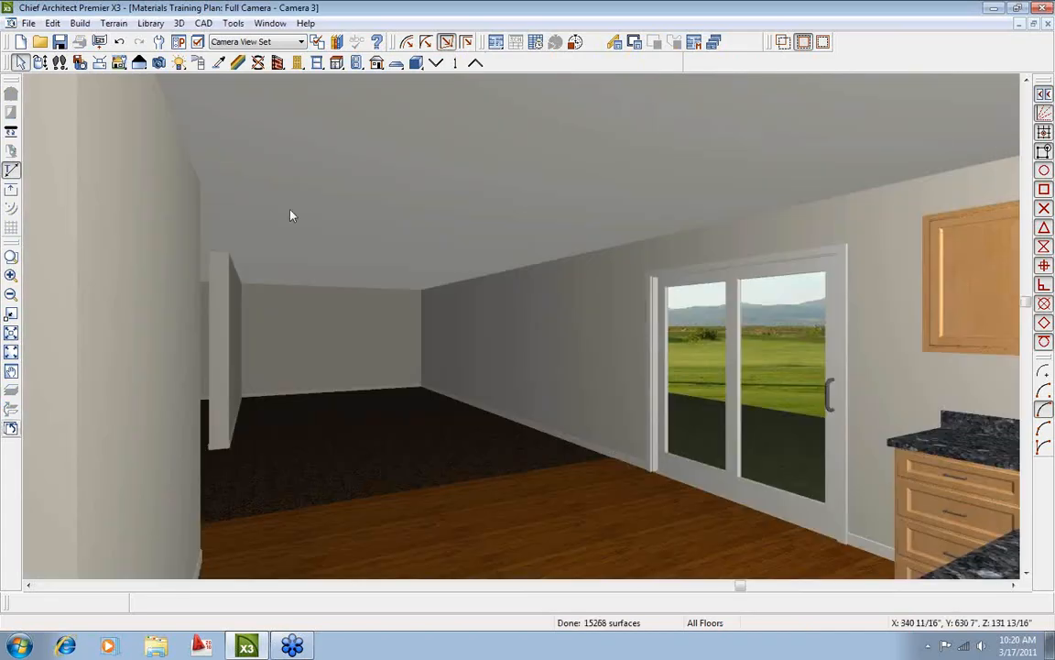
pyautogui.click(84, 63)
pyautogui.moveTo(178, 148); pyautogui.dragTo(91, 154)
pyautogui.write('3')
pyautogui.click(268, 318)
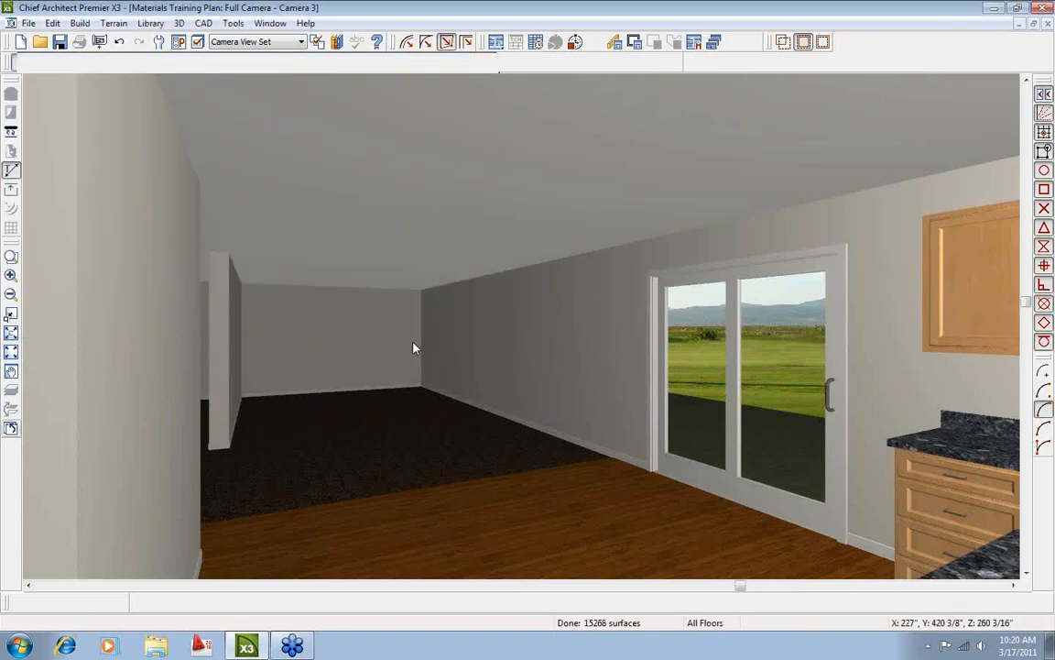
# Lower the camera close to the floor and examine how the hardwood meets the carpet and the kitchen tile.
pyautogui.press('n')
pyautogui.press('n')
pyautogui.press('n')
pyautogui.press('n')
pyautogui.press('n')
pyautogui.press('n')
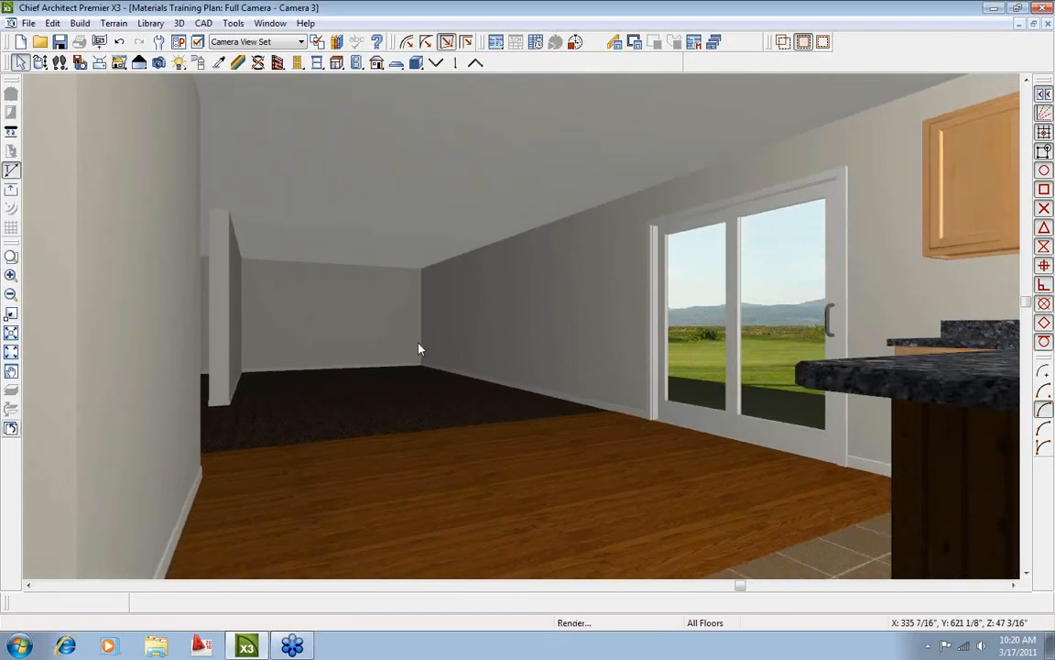
pyautogui.press('n')
pyautogui.press('n')
pyautogui.press('n')
pyautogui.press('n')
pyautogui.press('n')
pyautogui.press('n')
pyautogui.click(39, 62)
pyautogui.moveTo(483, 377); pyautogui.dragTo(502, 378)
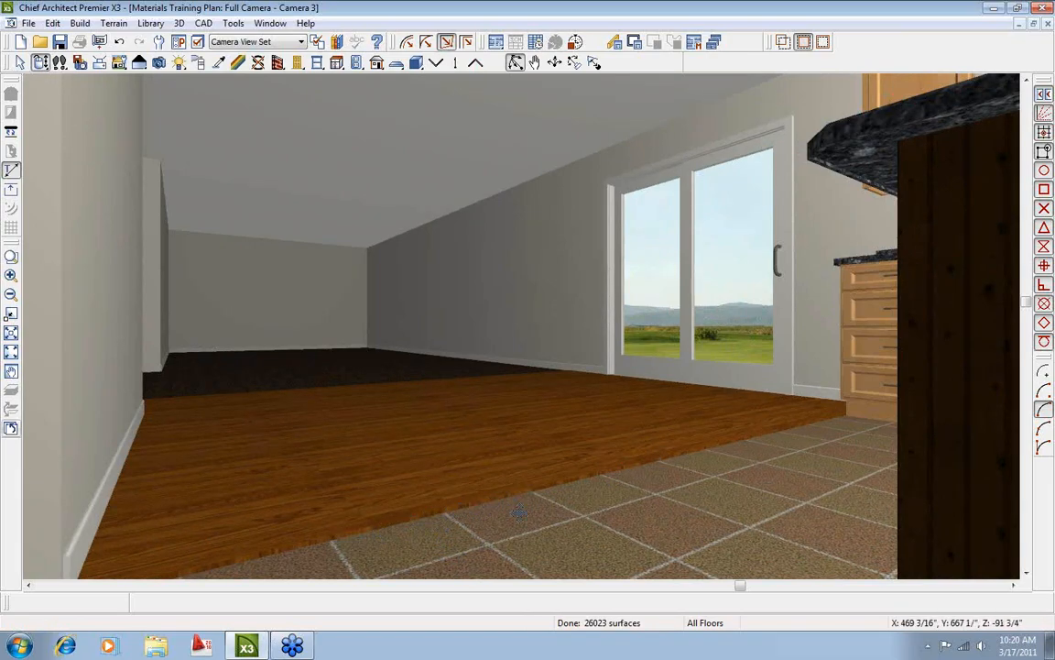
pyautogui.moveTo(532, 358); pyautogui.dragTo(794, 247)
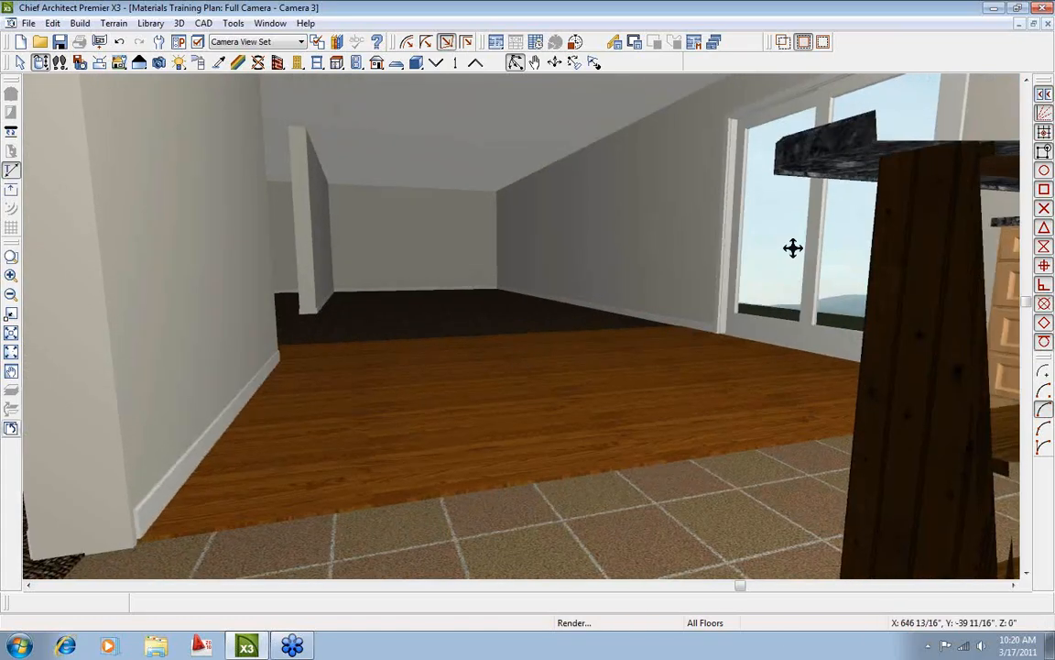
# Close the full camera view and create a perspective floor overview of the first floor, seen from almost directly above.
pyautogui.click(1050, 24)
pyautogui.scroll(-3, 549, 366)
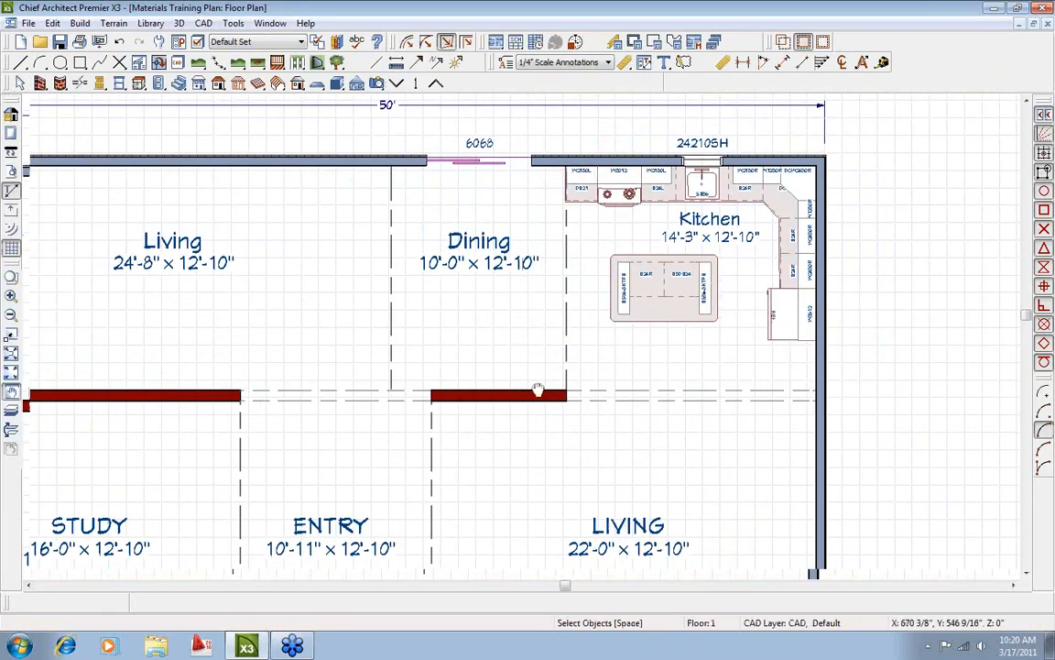
pyautogui.click(376, 84)
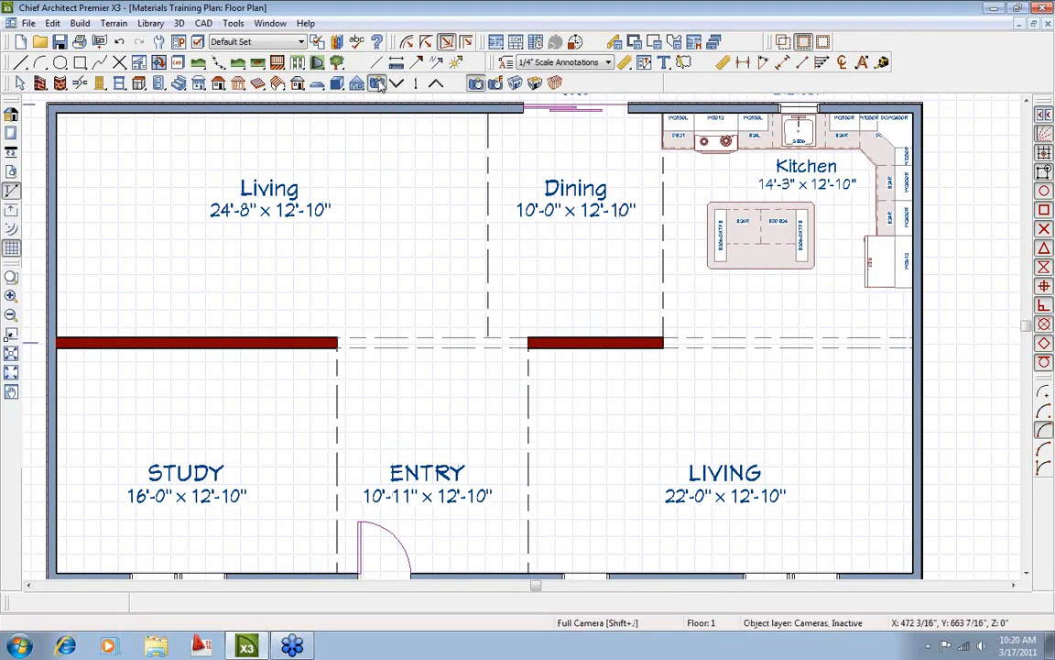
pyautogui.click(534, 84)
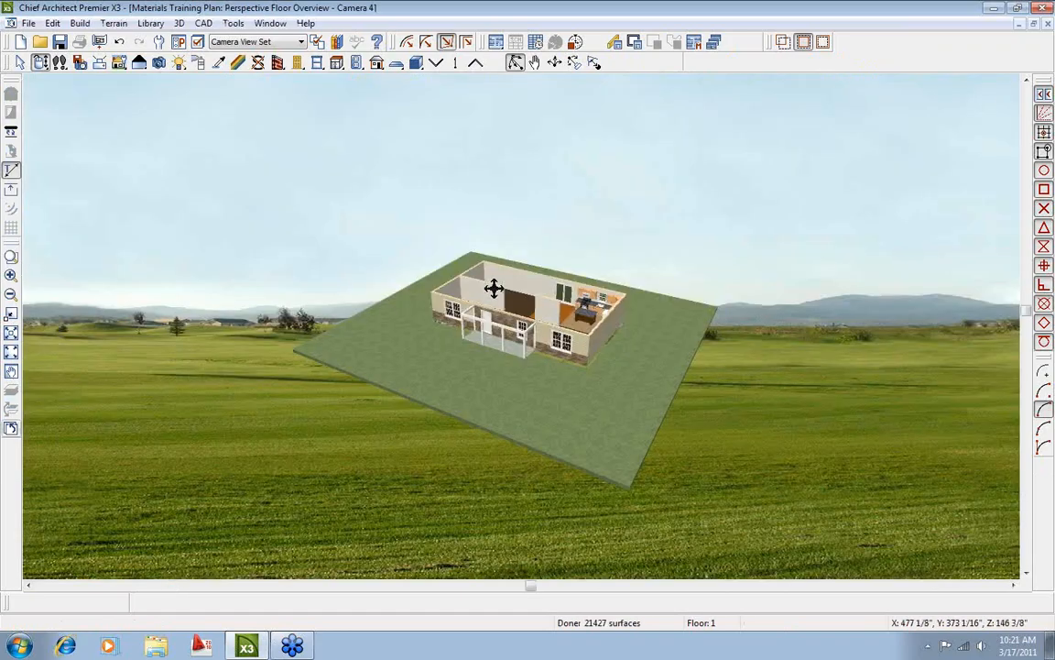
pyautogui.moveTo(495, 283); pyautogui.dragTo(586, 452)
pyautogui.scroll(5, 587, 453)
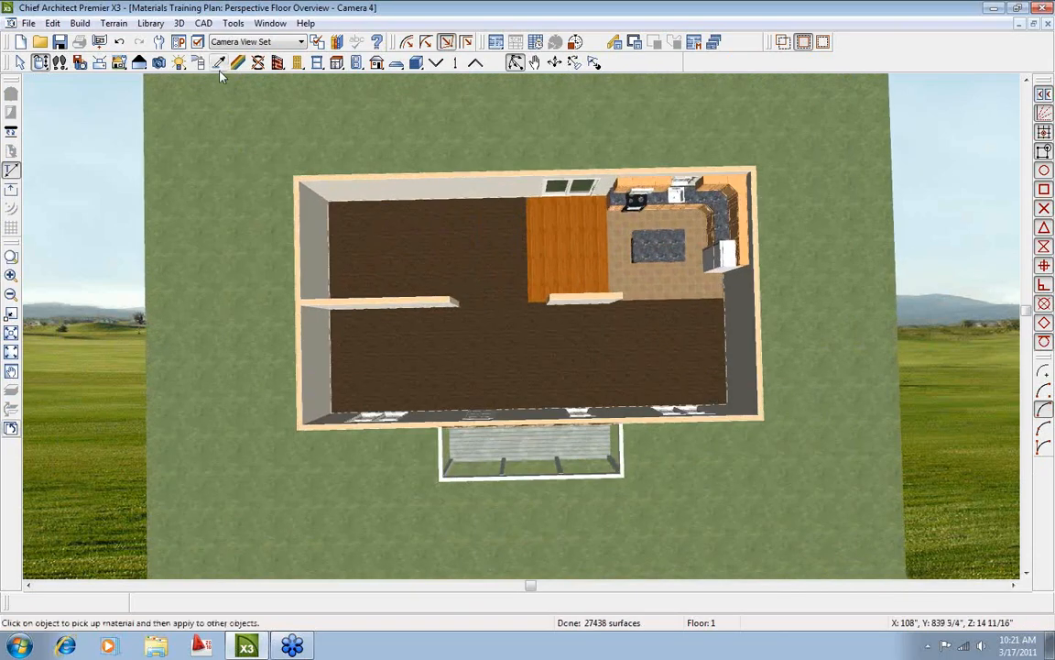
# Copy the dining room's Gunstock 2 1/4 flooring onto the entry's floor with the Material Painter, and return to object selection.
pyautogui.click(219, 67)
pyautogui.click(550, 244)
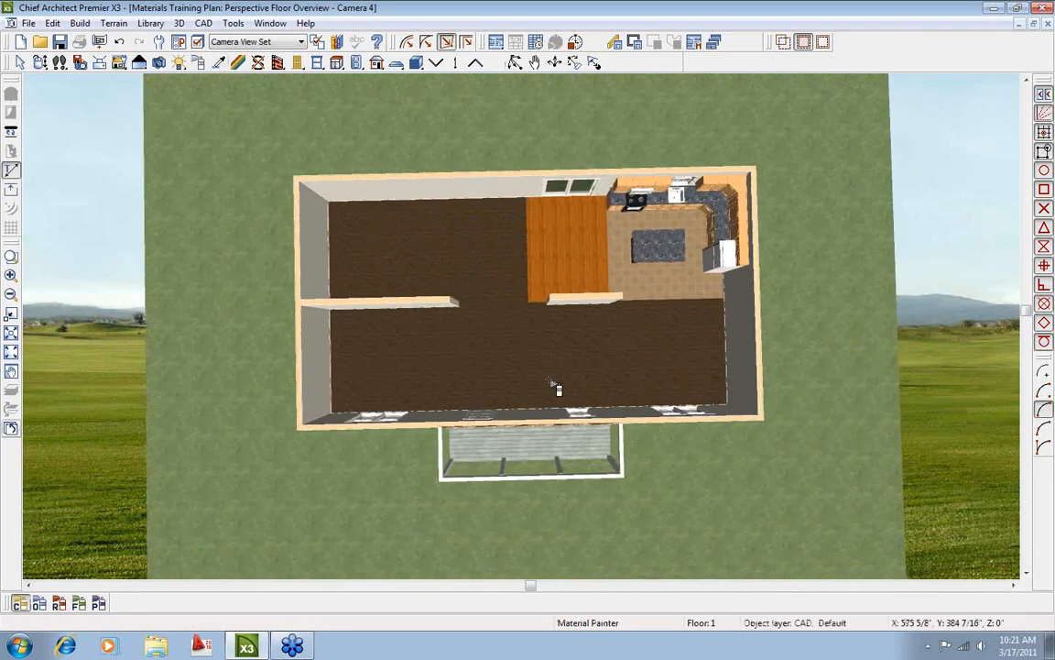
pyautogui.click(539, 386)
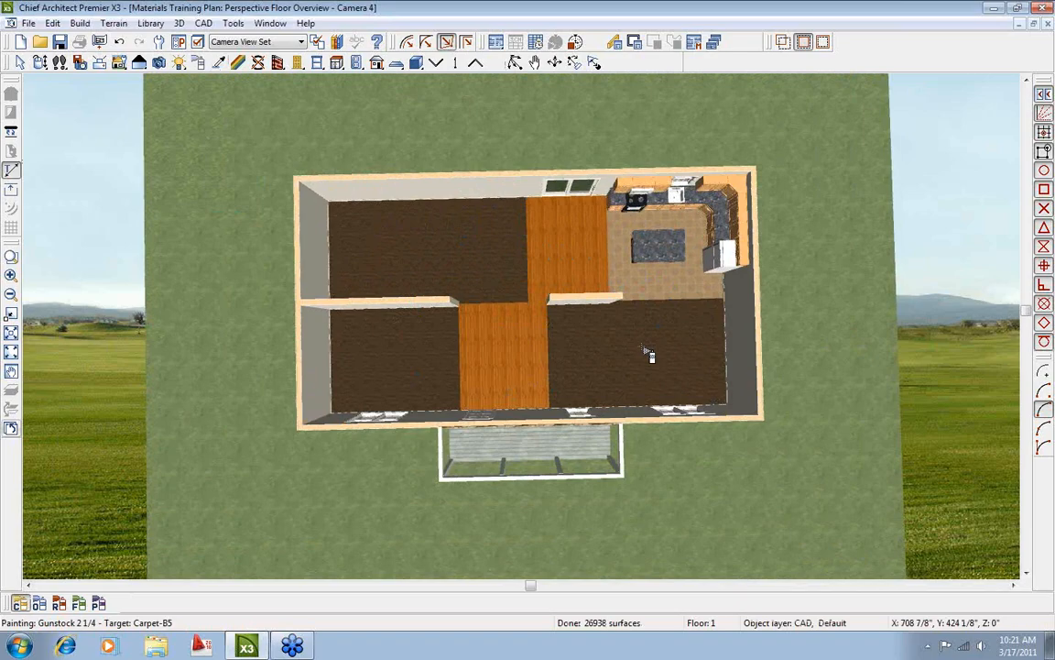
pyautogui.click(39, 61)
pyautogui.moveTo(79, 88); pyautogui.dragTo(485, 302)
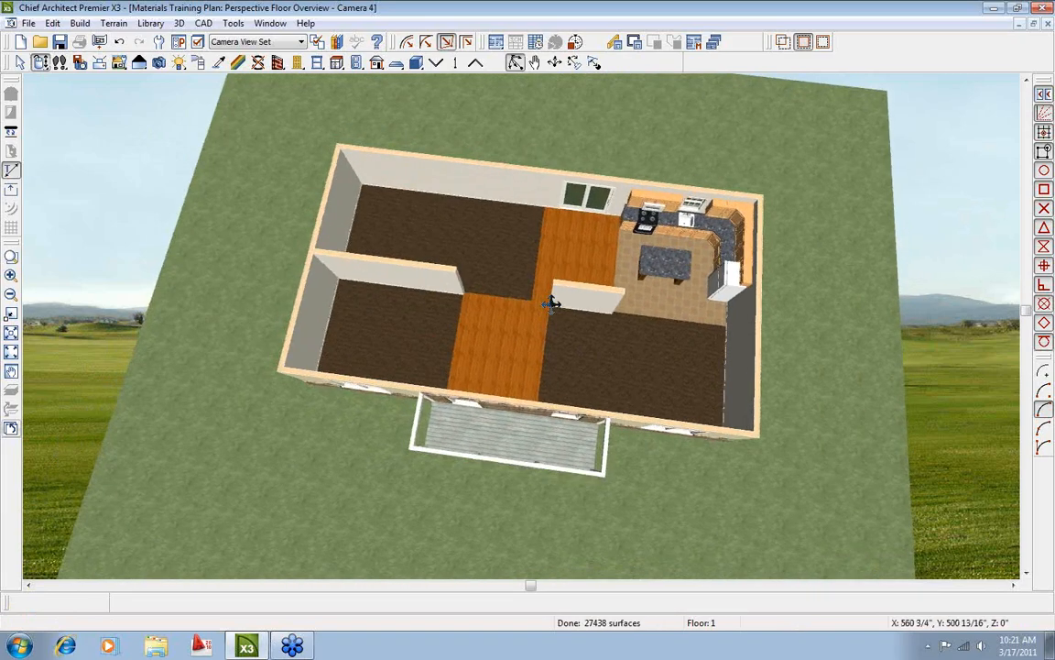
pyautogui.press('space')
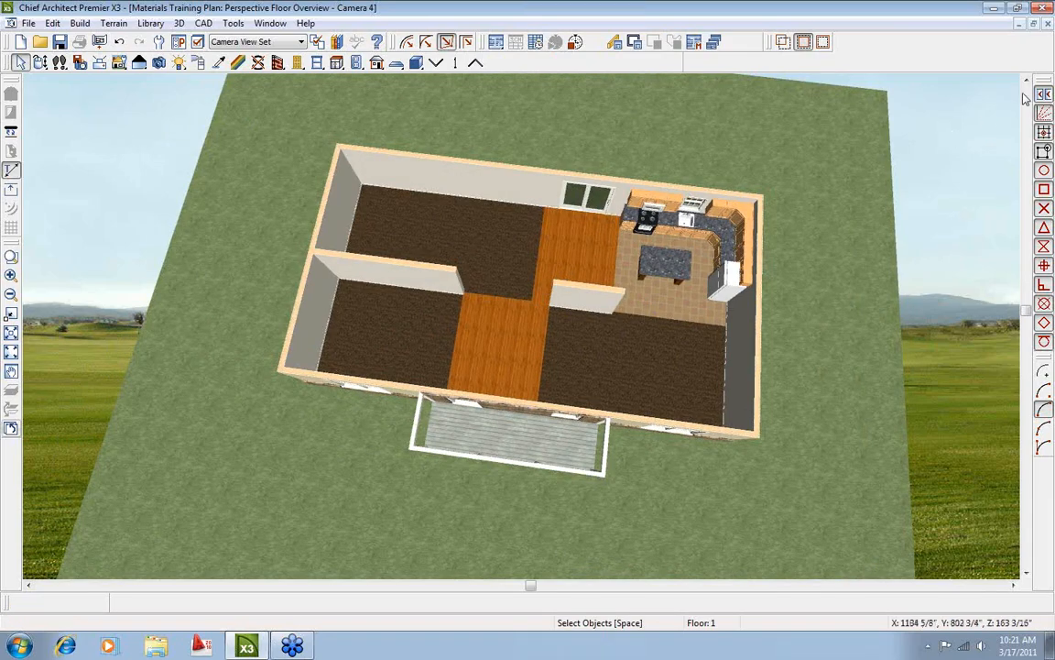
# Close the floor overview and check the dining room's floor finish layers from the floor plan, cancelling the definition without changes.
pyautogui.click(1048, 25)
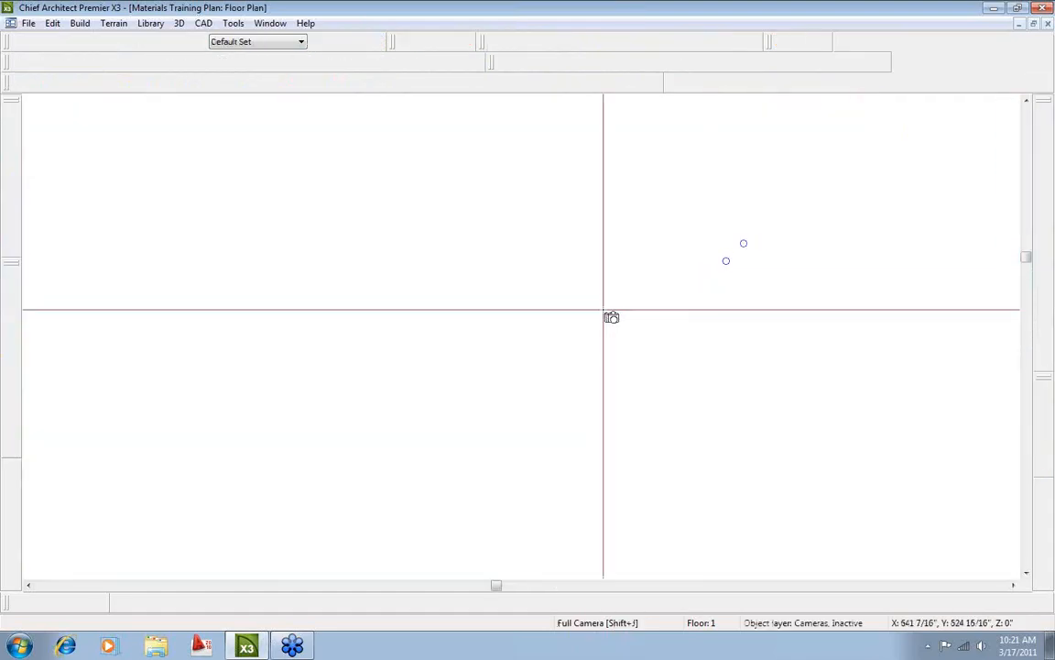
pyautogui.moveTo(462, 345); pyautogui.dragTo(527, 353, button='middle')
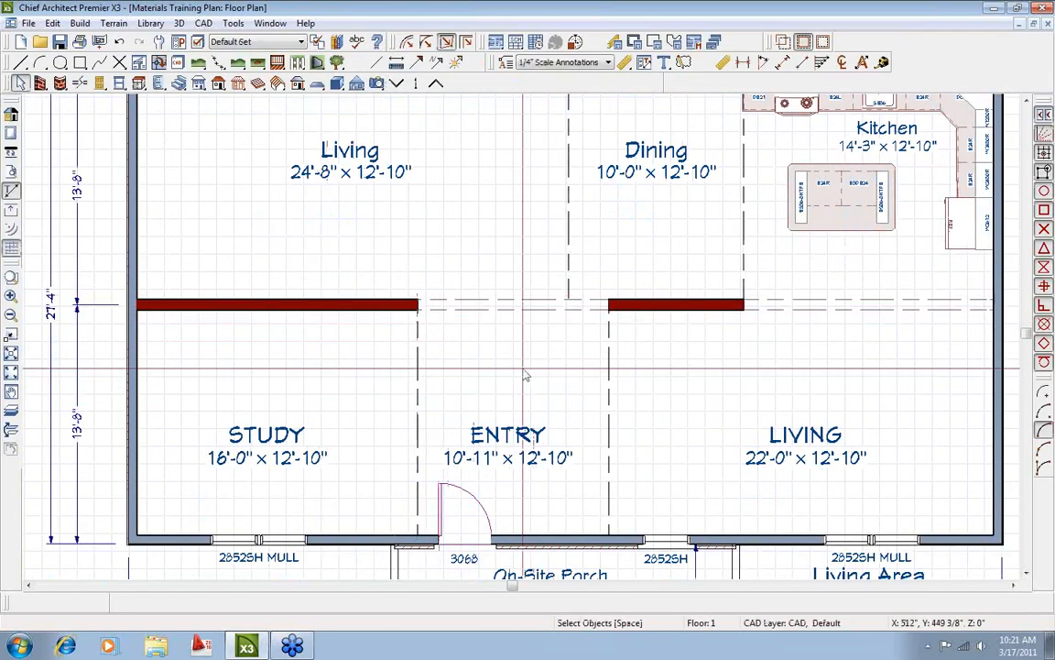
pyautogui.doubleClick(672, 245)
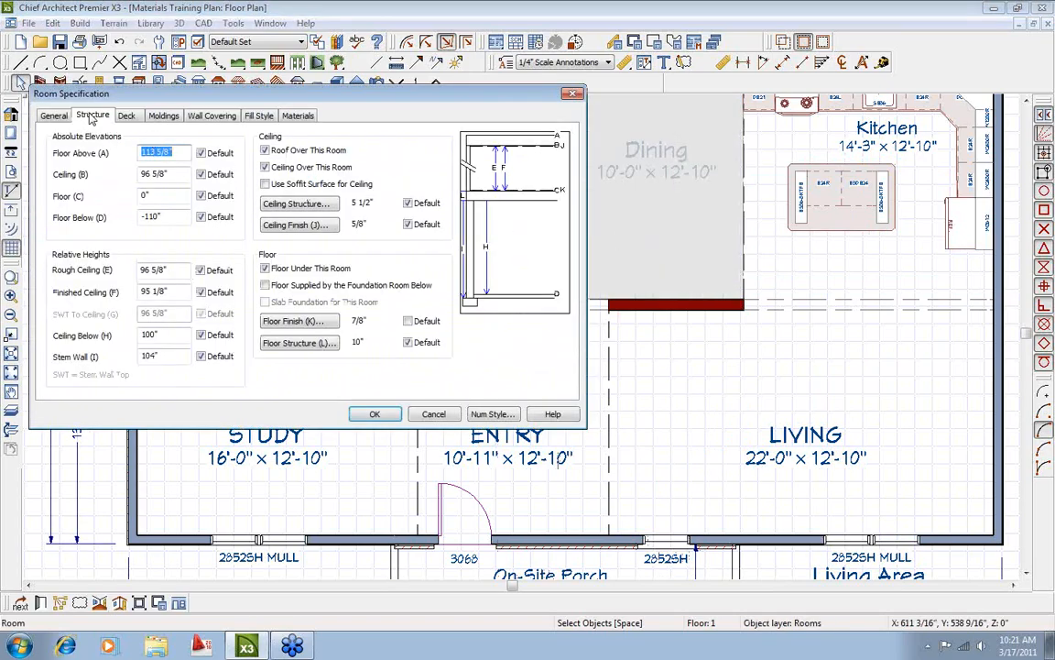
pyautogui.click(299, 322)
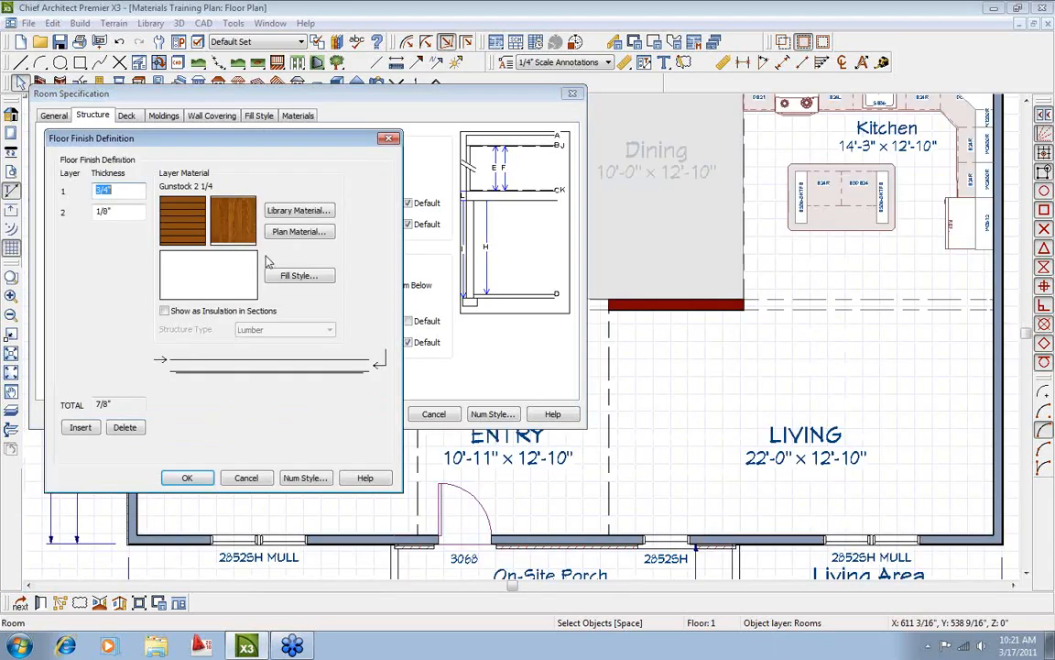
pyautogui.click(247, 481)
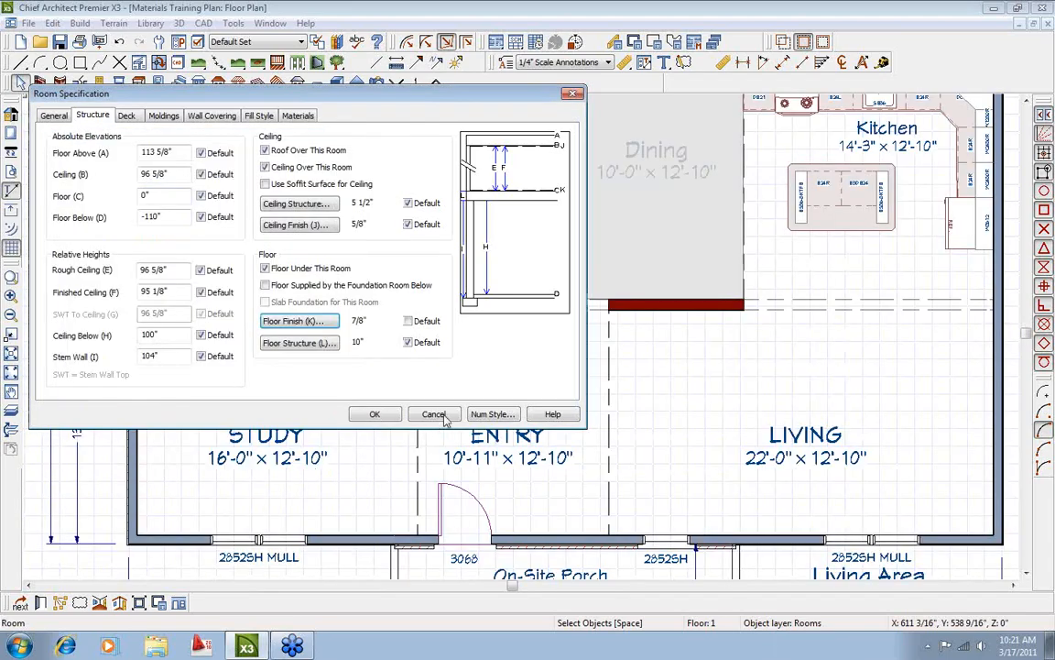
# Leave the room specification without changes and create a perspective floor overview of the first floor, seen from almost directly above.
pyautogui.click(441, 416)
pyautogui.press('Escape')
pyautogui.click(378, 83)
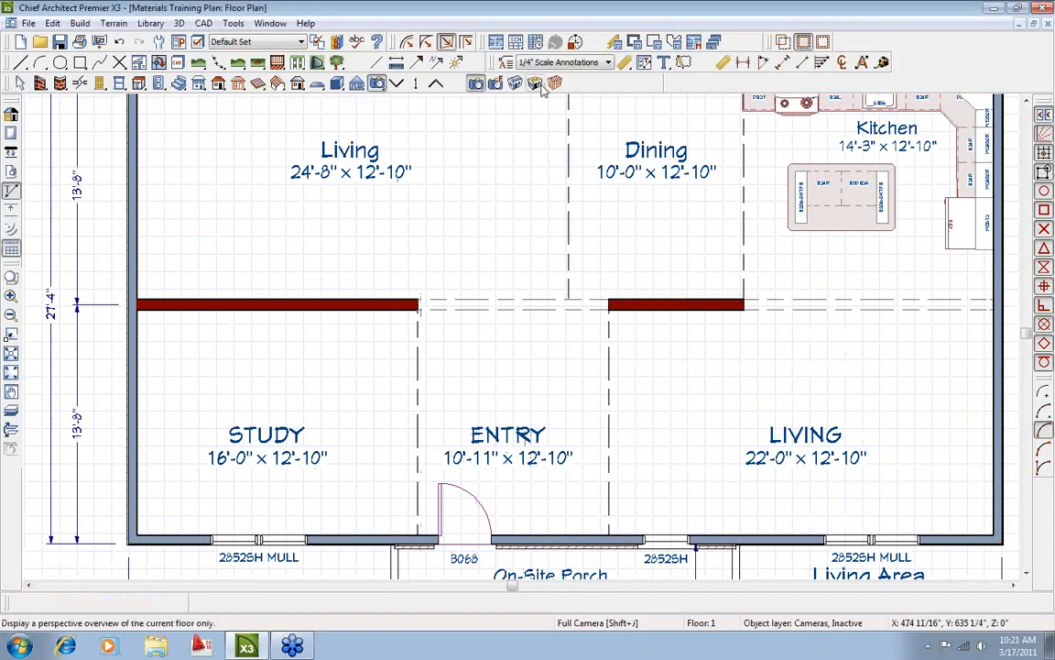
pyautogui.click(538, 84)
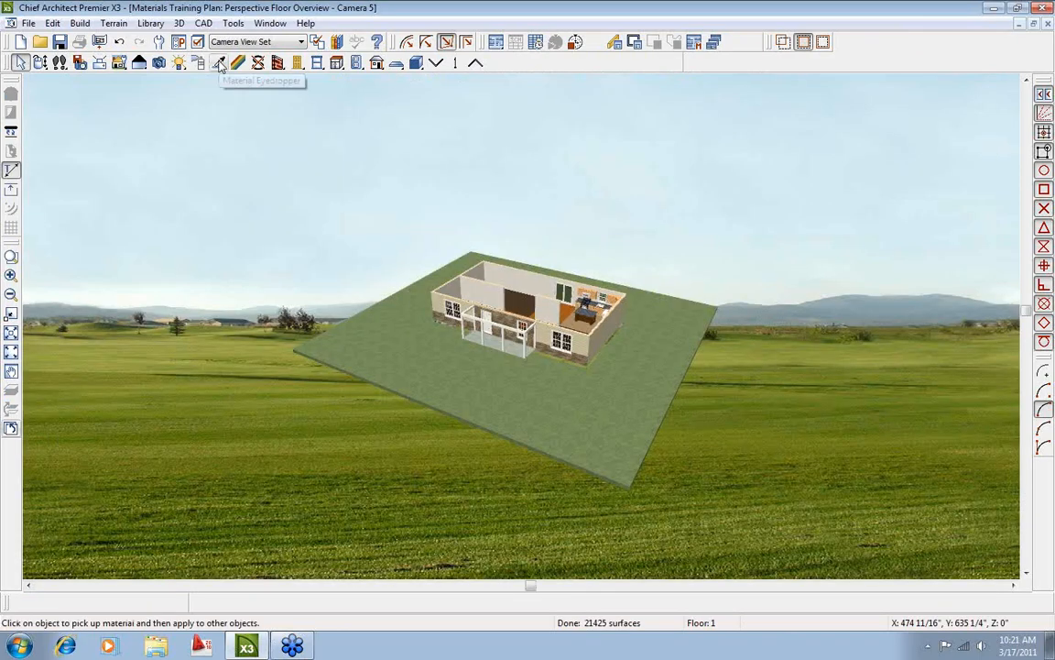
pyautogui.click(40, 62)
pyautogui.moveTo(475, 293); pyautogui.dragTo(492, 437)
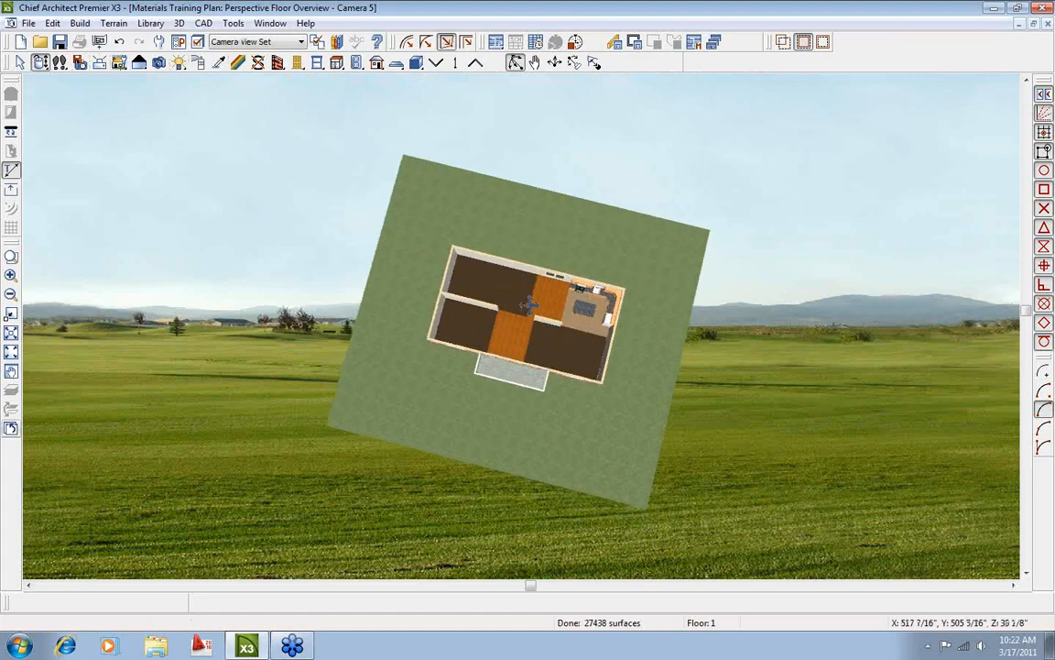
# Copy the dining room's Gunstock 2 1/4 flooring onto the adjoining back living room's floor with the Material Eyedropper and Material Painter.
pyautogui.click(220, 63)
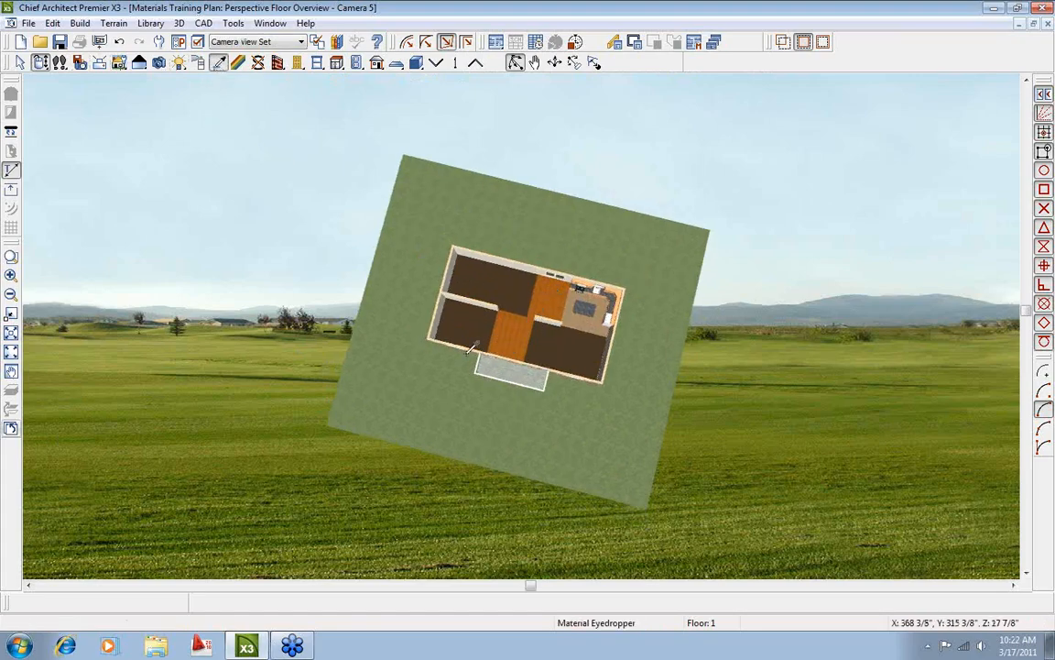
pyautogui.click(552, 301)
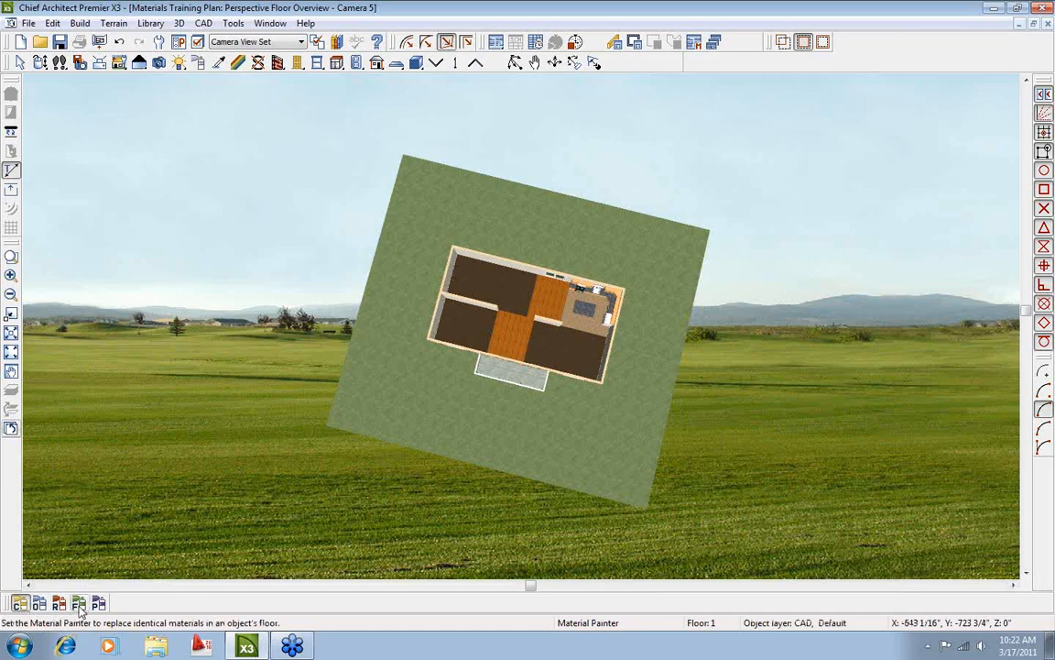
pyautogui.click(476, 292)
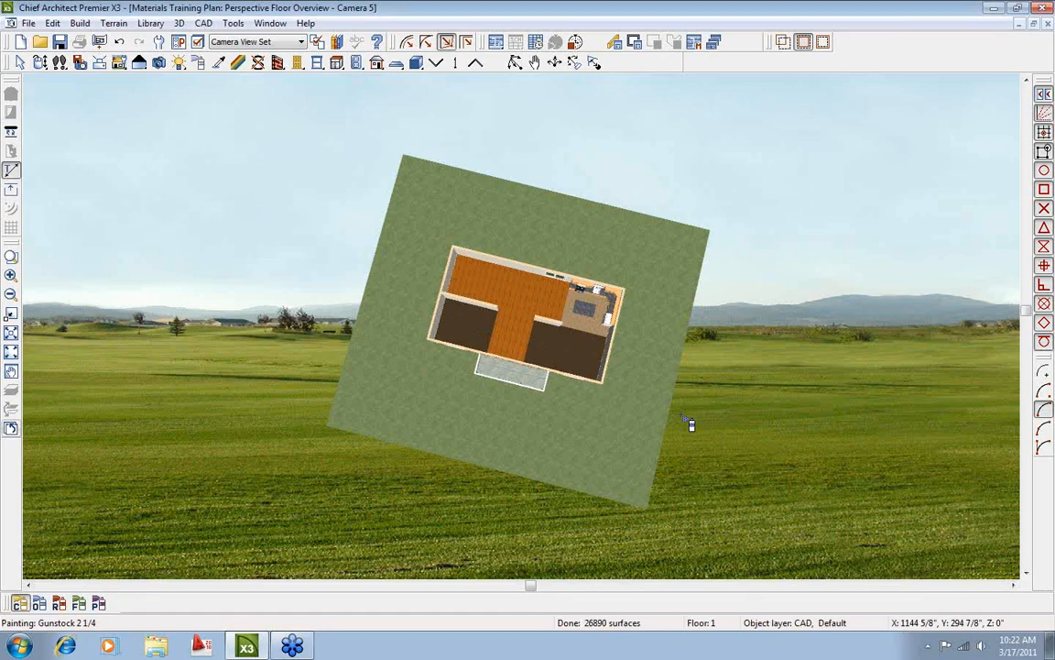
# Close the floor overview and create a full camera view of the kitchen, orbited to look down over the cabinets and island.
pyautogui.click(1034, 23)
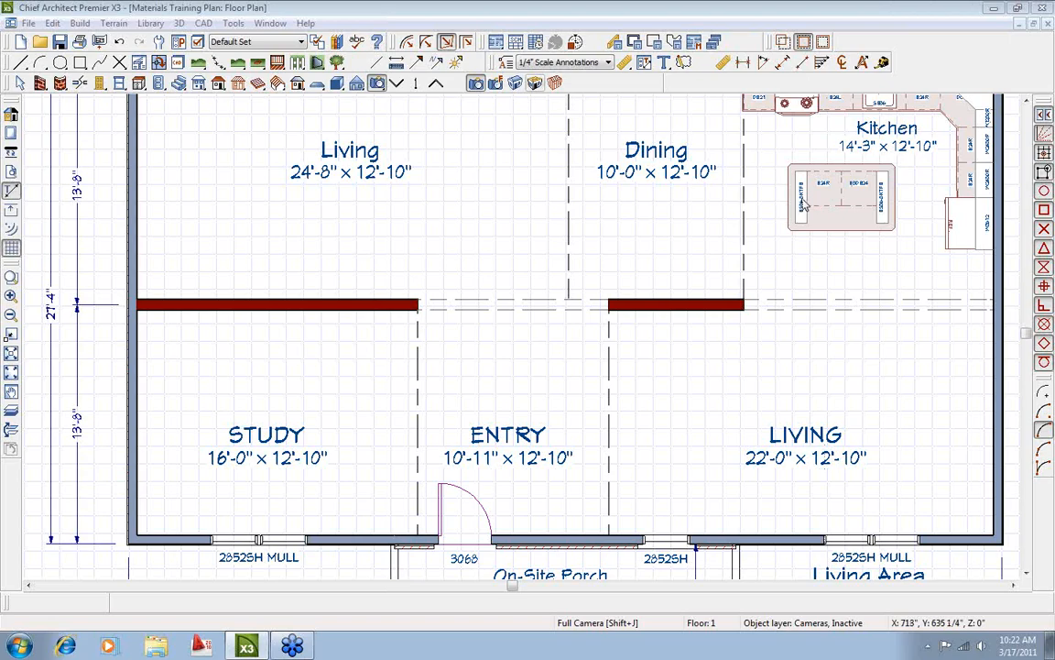
pyautogui.moveTo(682, 327); pyautogui.dragTo(614, 384, button='middle')
pyautogui.click(377, 83)
pyautogui.moveTo(642, 316); pyautogui.dragTo(778, 266)
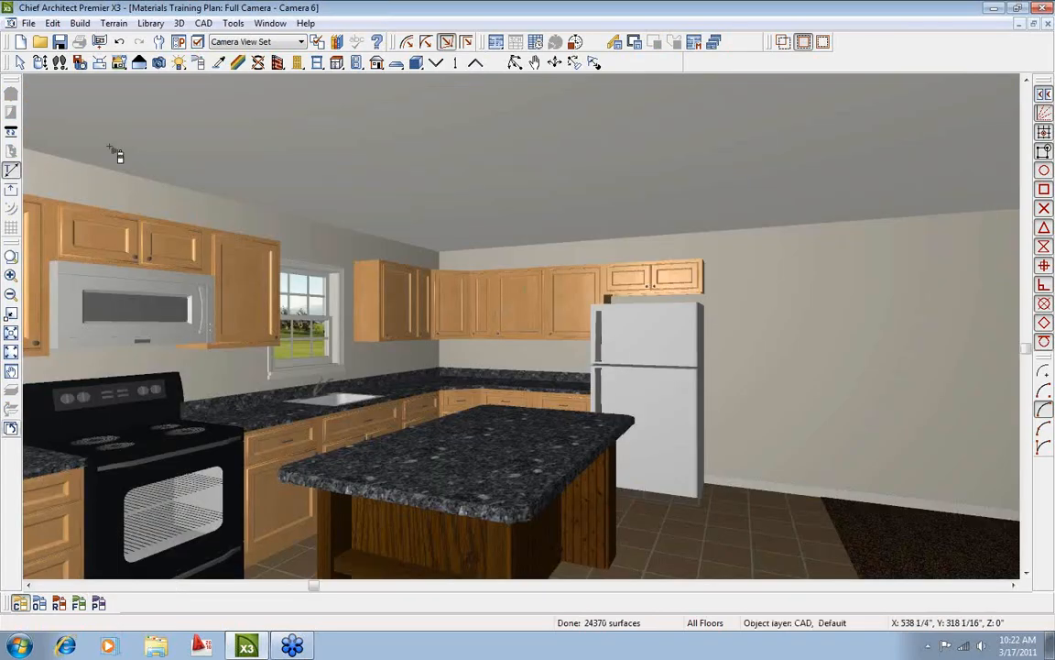
pyautogui.click(40, 62)
pyautogui.moveTo(478, 318); pyautogui.dragTo(454, 330)
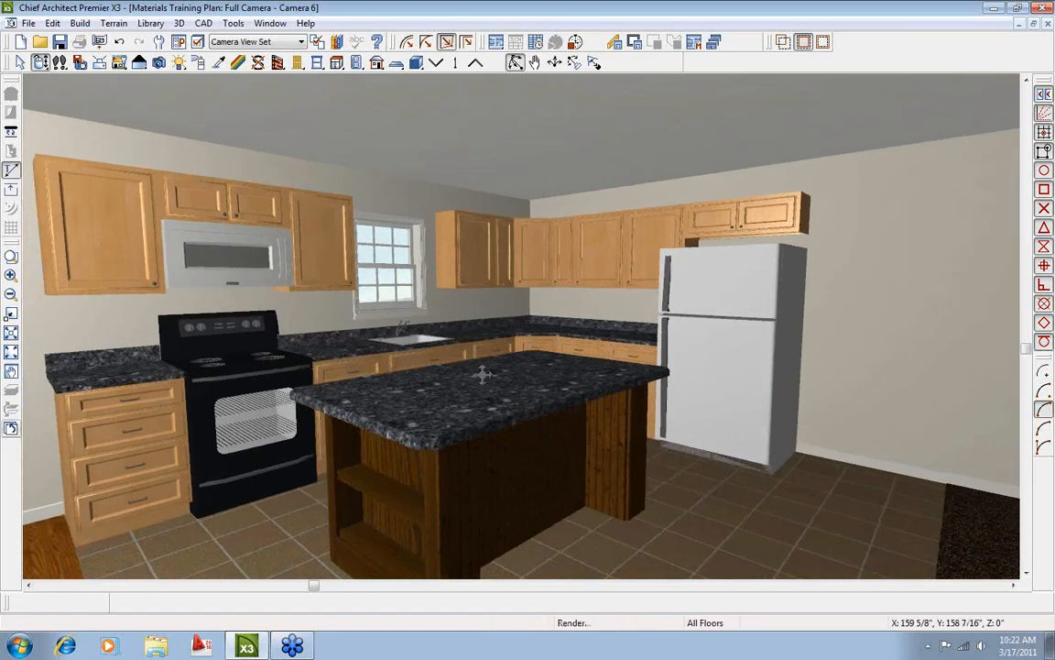
pyautogui.moveTo(480, 335)
pyautogui.mouseDown()
pyautogui.moveTo(468, 354)
pyautogui.moveTo(483, 359)
pyautogui.mouseUp()
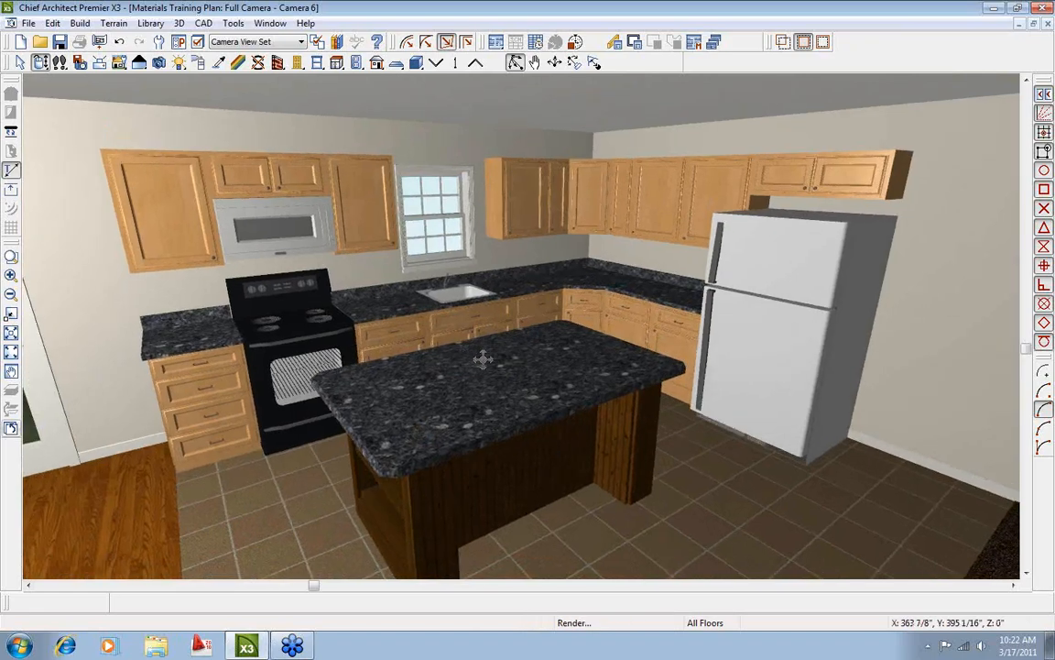
# Look into the Ritz-Craft Cabinets folder of the material selection library and close it without choosing a material.
pyautogui.click(337, 43)
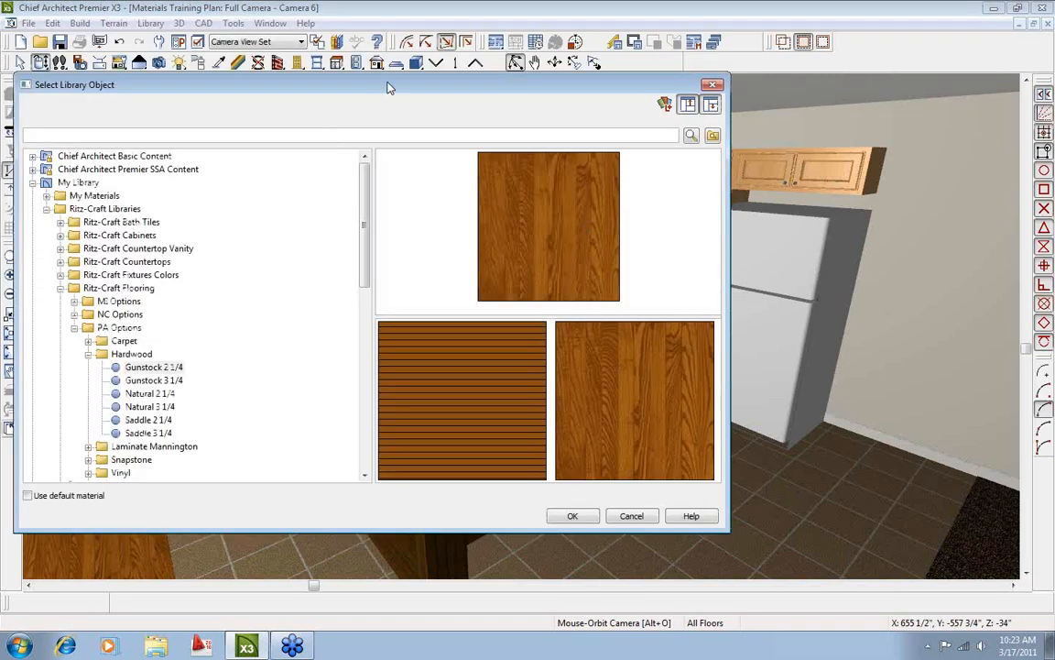
pyautogui.moveTo(388, 88); pyautogui.dragTo(515, 93)
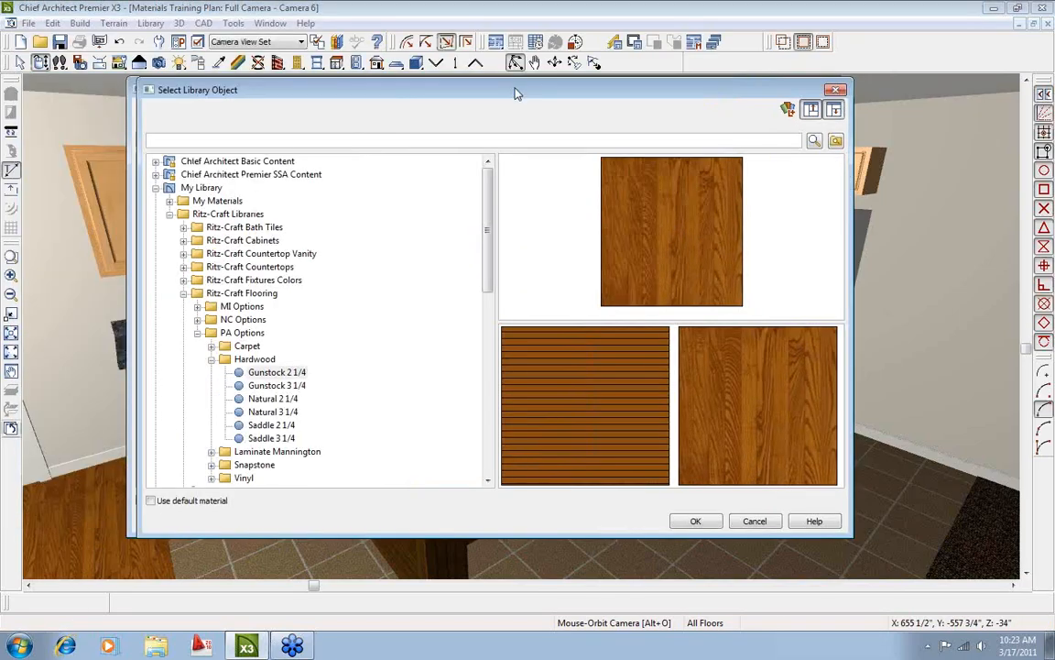
pyautogui.click(186, 294)
pyautogui.click(258, 242)
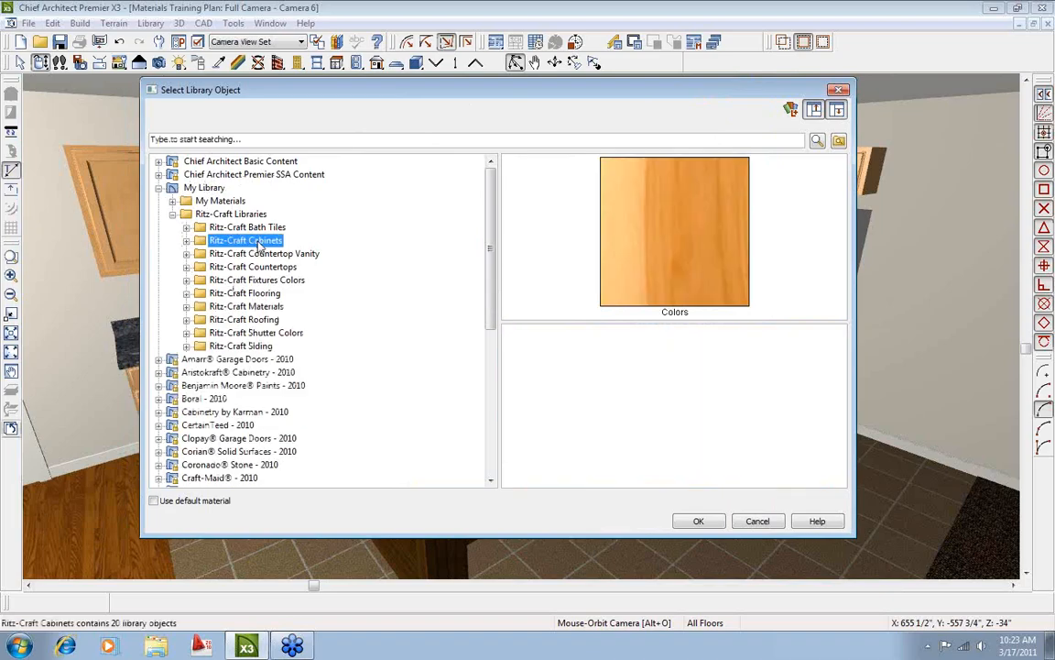
pyautogui.moveTo(510, 95); pyautogui.dragTo(447, 75)
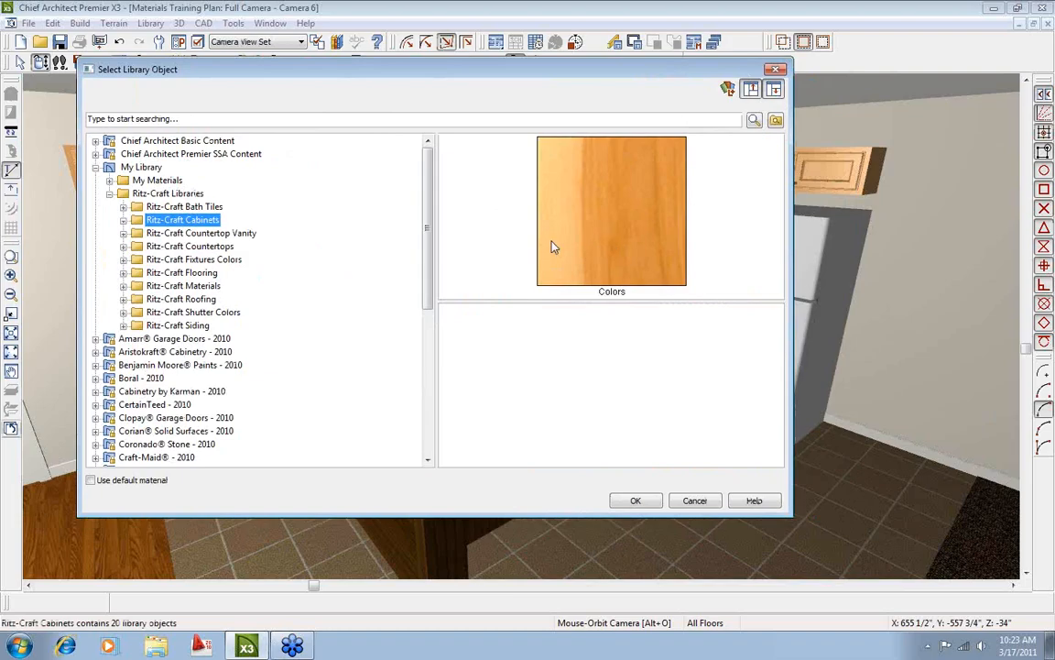
pyautogui.click(123, 220)
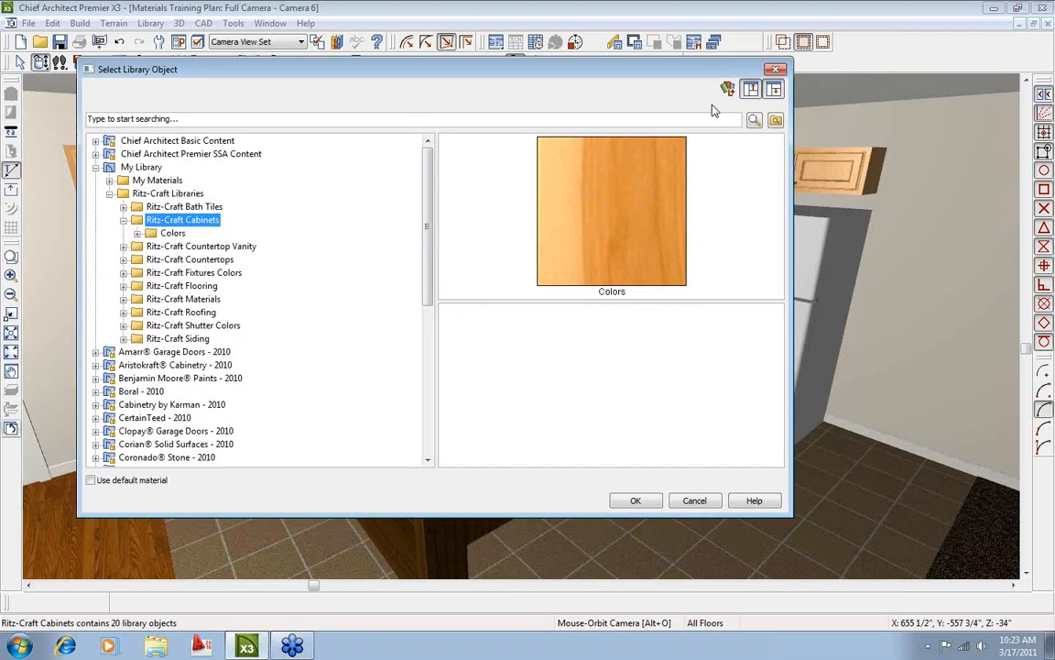
pyautogui.click(775, 70)
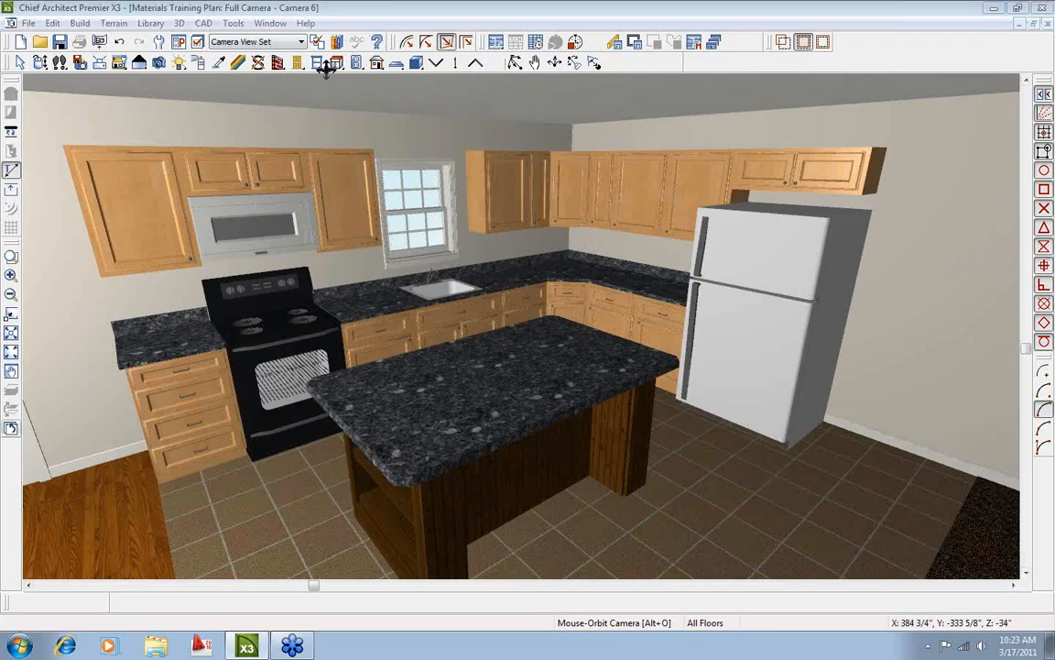
# Close the camera view and restore the Library Browser's default position and size in the preferences, keeping the plan open.
pyautogui.click(1048, 25)
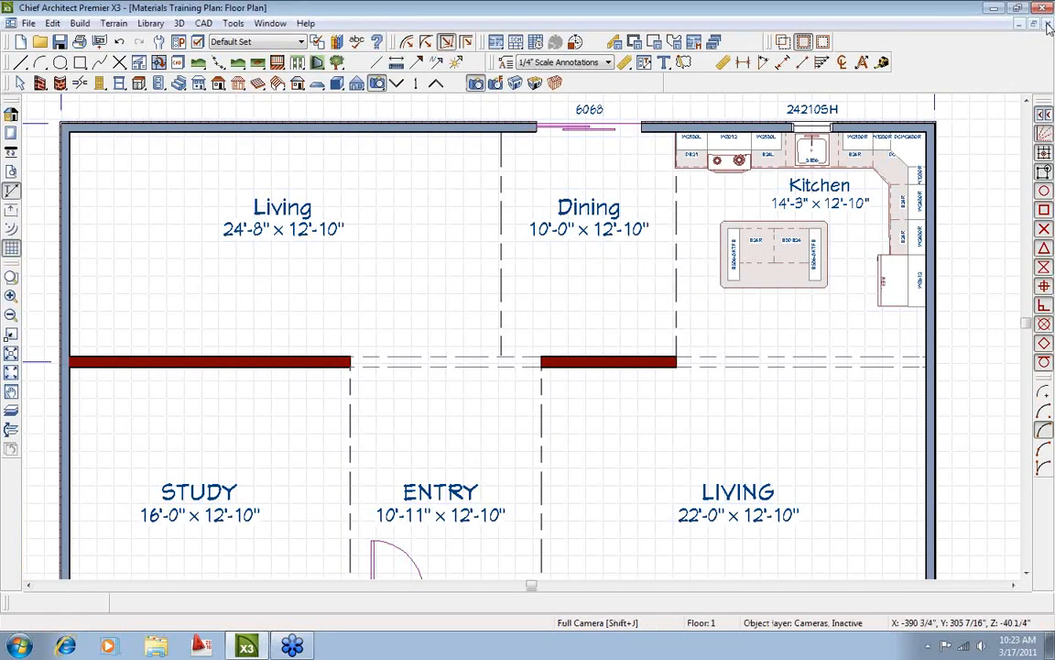
pyautogui.click(1048, 24)
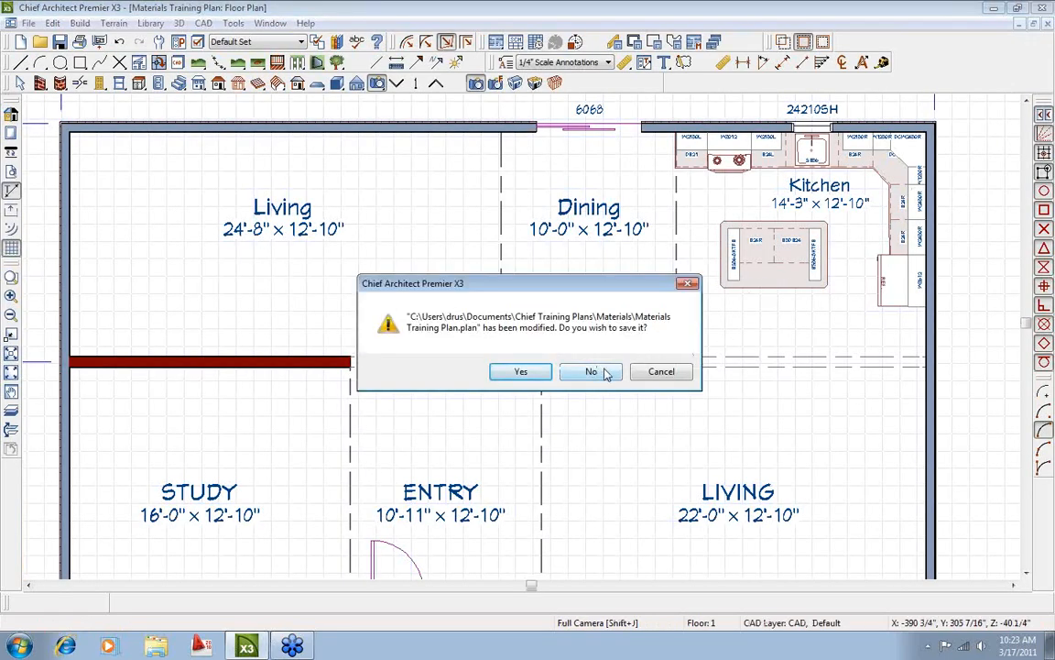
pyautogui.click(677, 373)
pyautogui.click(179, 41)
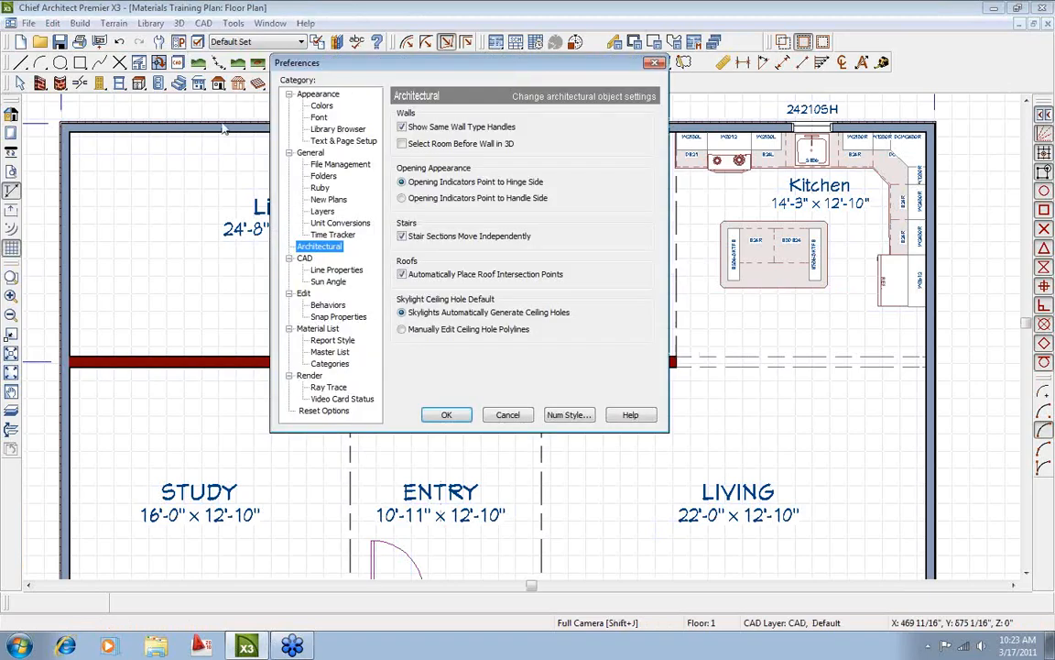
pyautogui.click(316, 128)
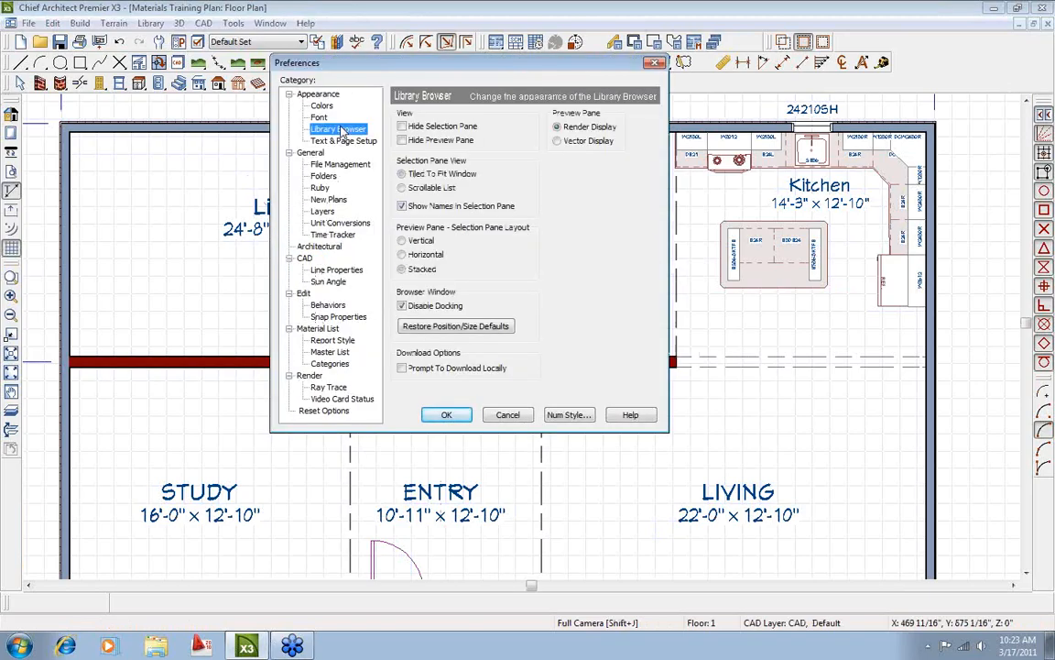
pyautogui.click(439, 328)
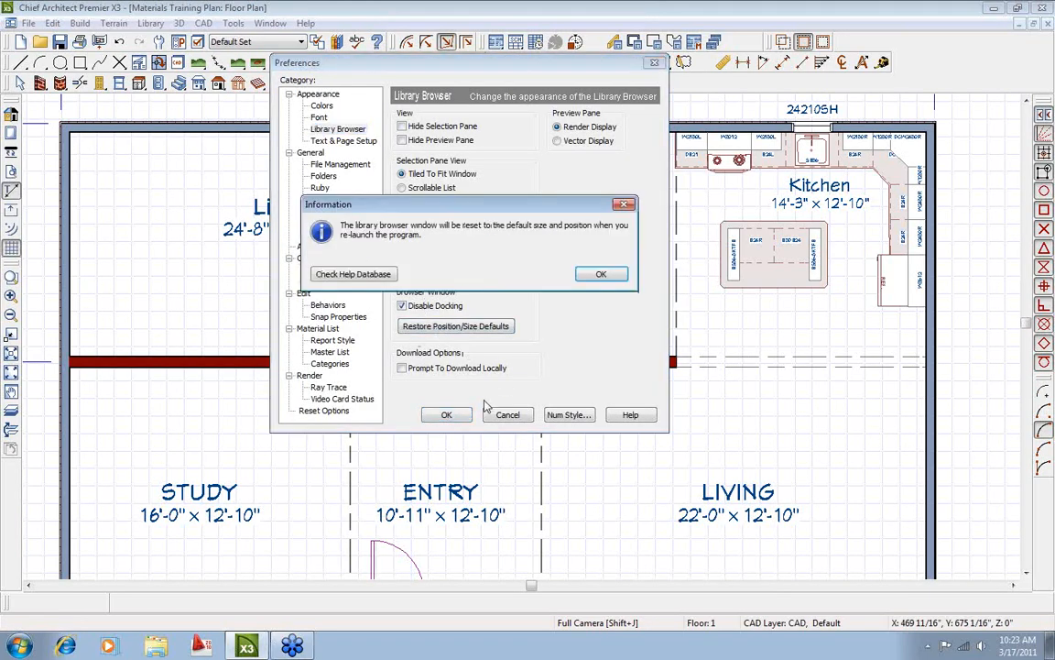
pyautogui.click(600, 272)
pyautogui.click(446, 415)
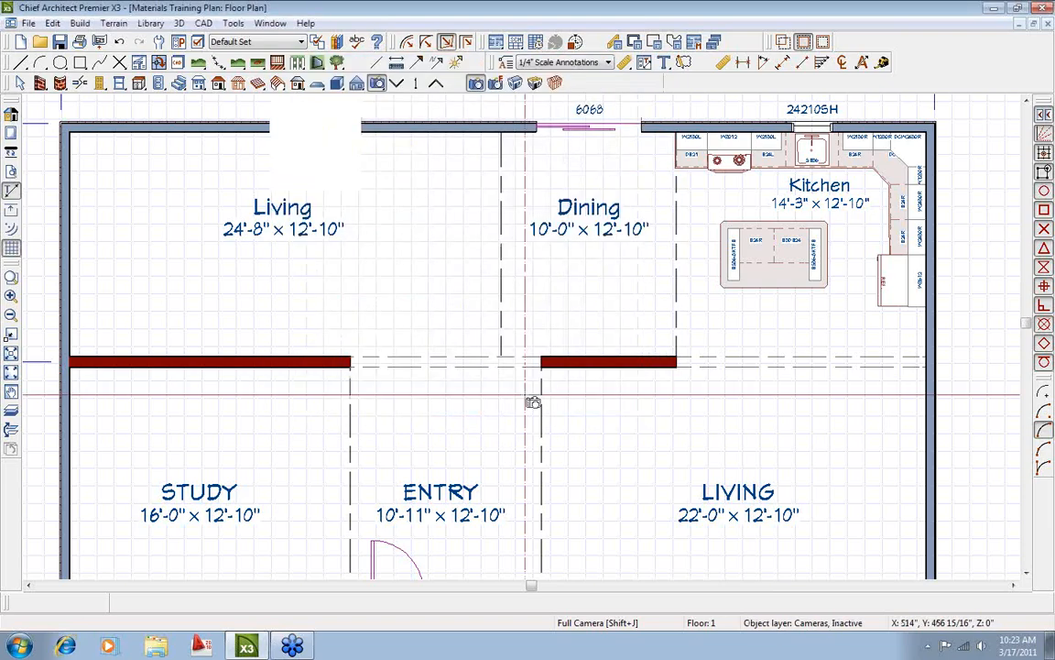
# Close the program without saving the plan, relaunch it and reopen Materials Training Plan.plan.
pyautogui.click(1048, 24)
pyautogui.click(589, 372)
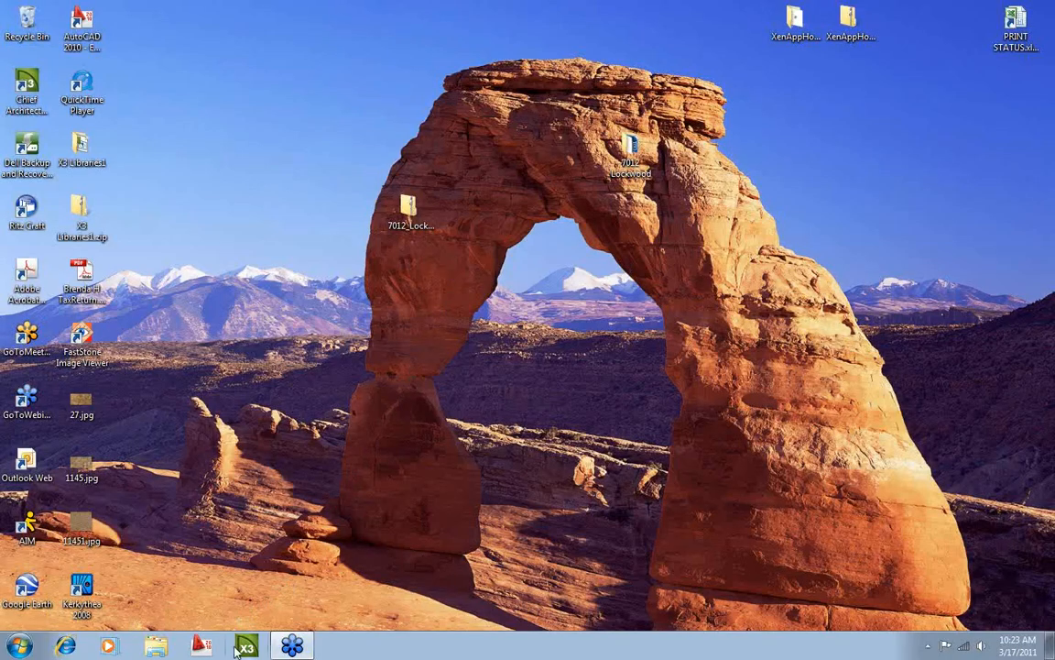
pyautogui.click(245, 646)
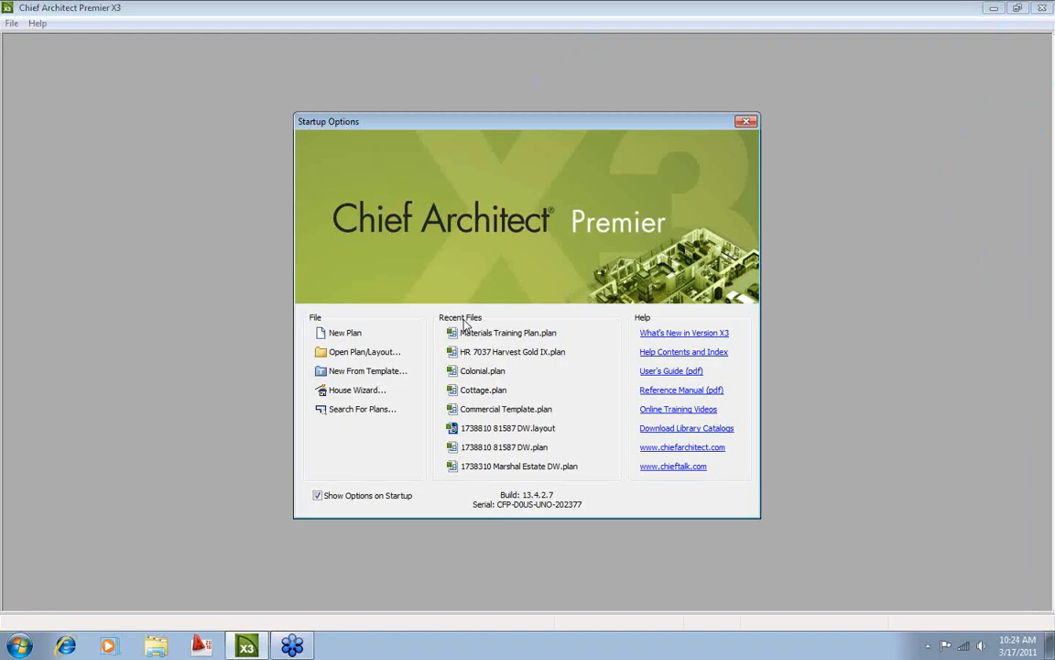
pyautogui.click(492, 332)
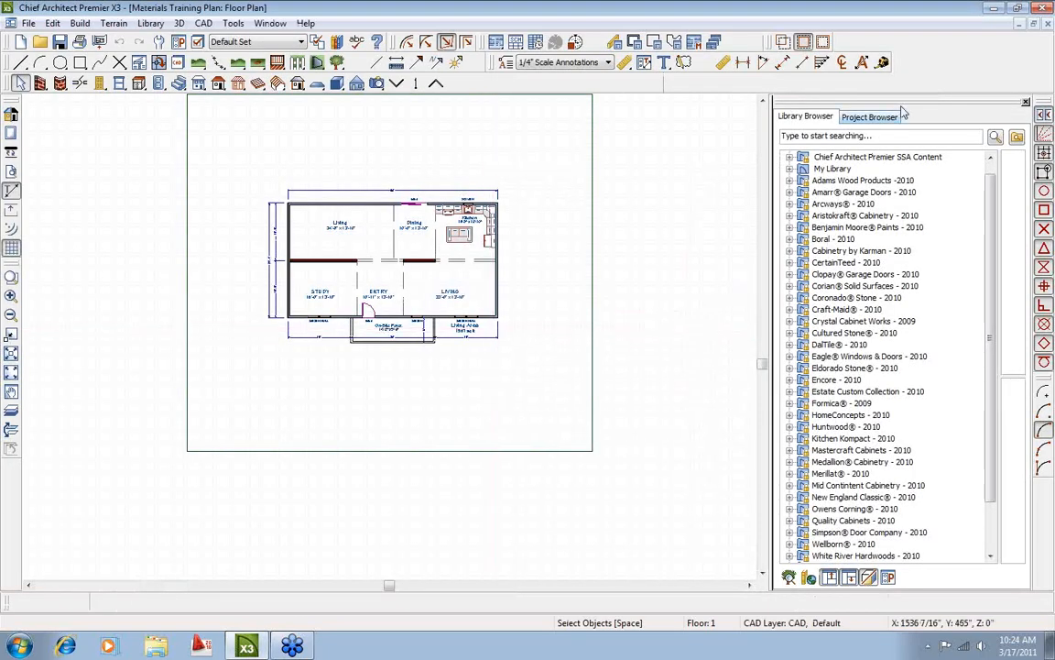
# Undock and close the Library Browser, and create a full camera view of the kitchen showing all cabinets and the island.
pyautogui.moveTo(906, 106); pyautogui.dragTo(247, 135)
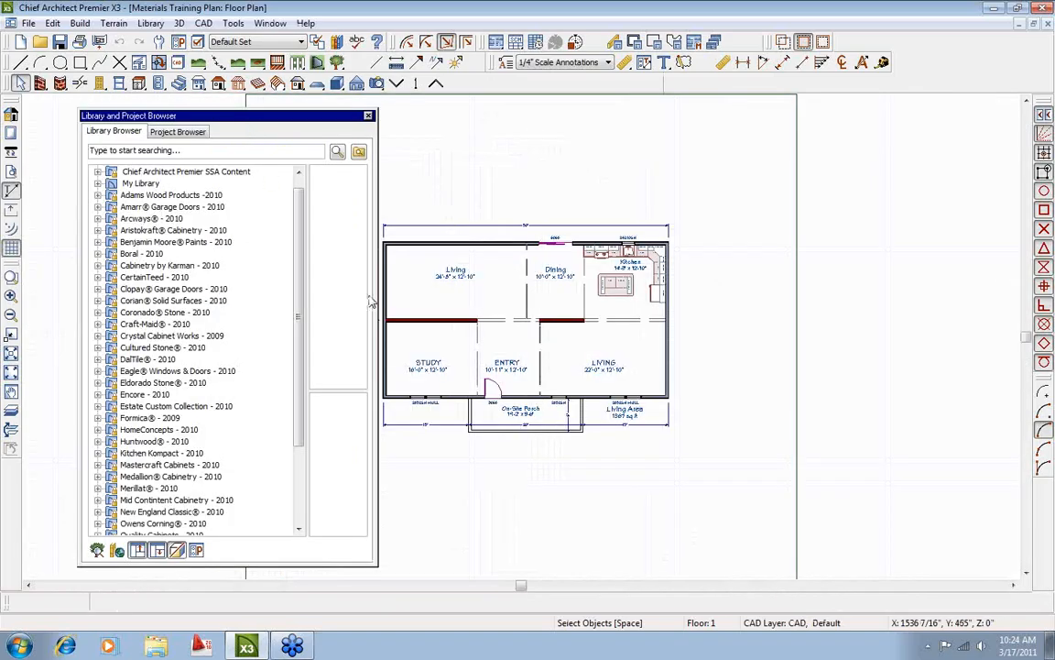
pyautogui.click(368, 115)
pyautogui.scroll(3, 582, 298)
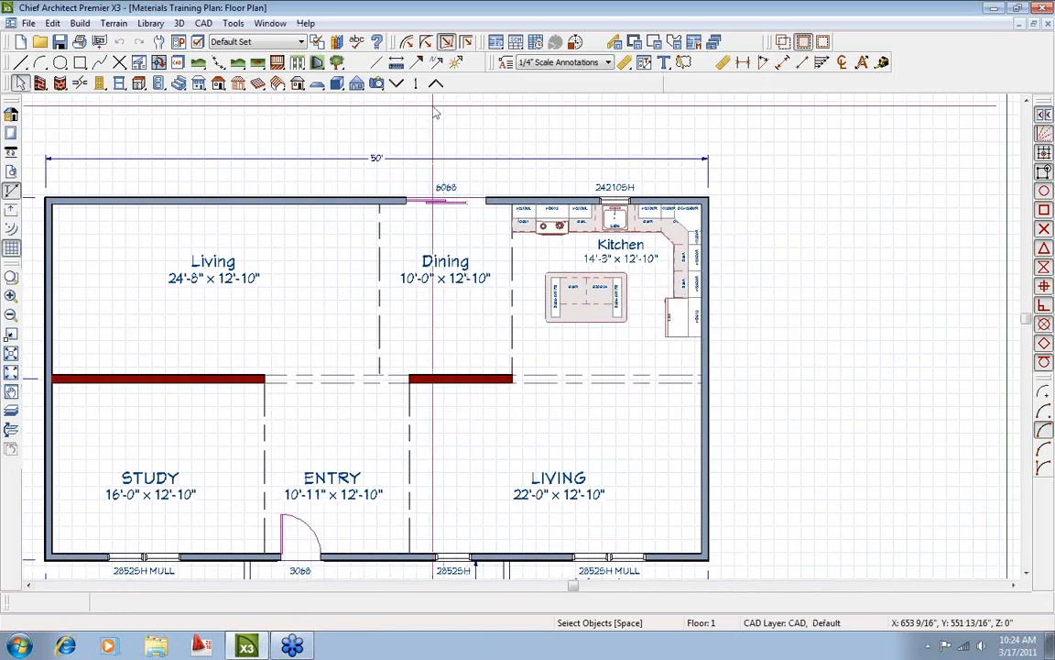
pyautogui.click(376, 84)
pyautogui.moveTo(473, 348); pyautogui.dragTo(590, 295)
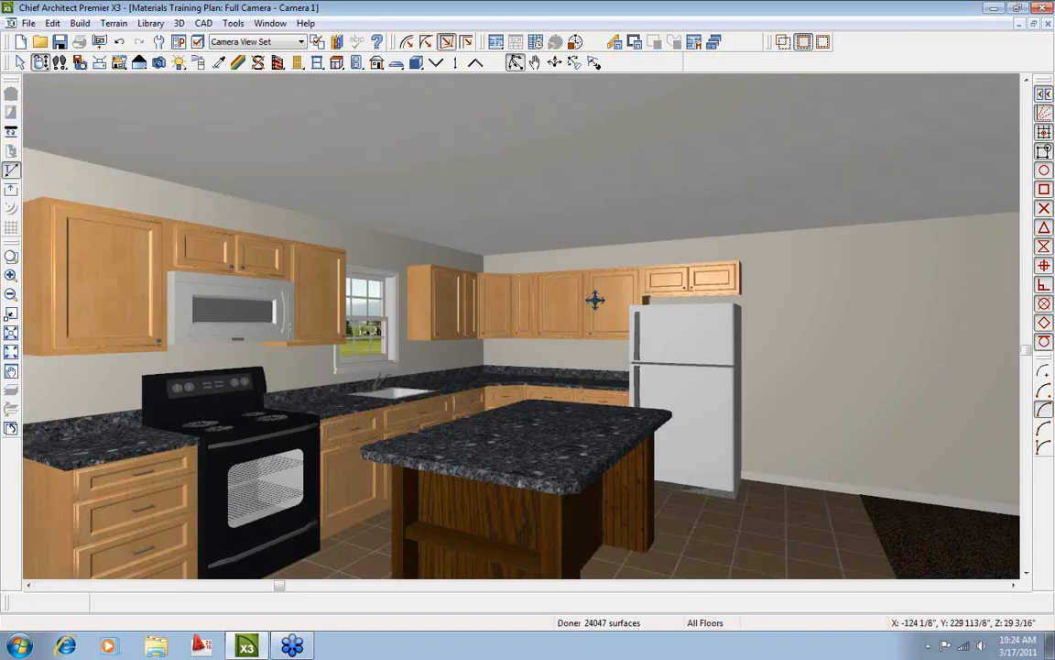
pyautogui.moveTo(591, 303); pyautogui.dragTo(523, 255)
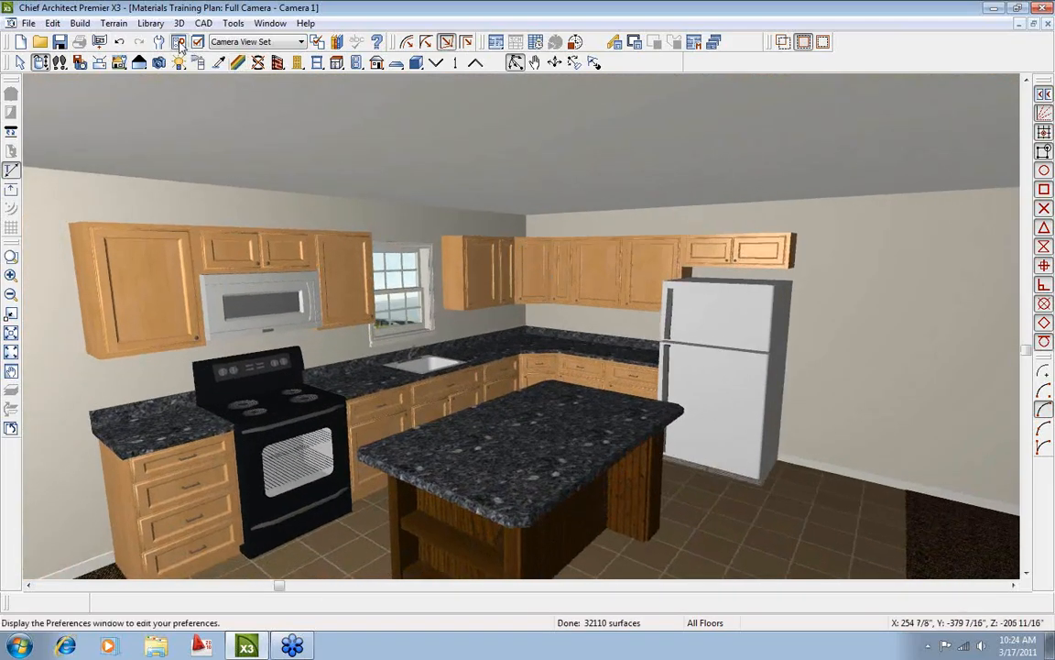
# Open and widen the Library Browser, and pick the Raised Panel door from the Ritz-Craft Cabinets styles in My Library.
pyautogui.click(337, 41)
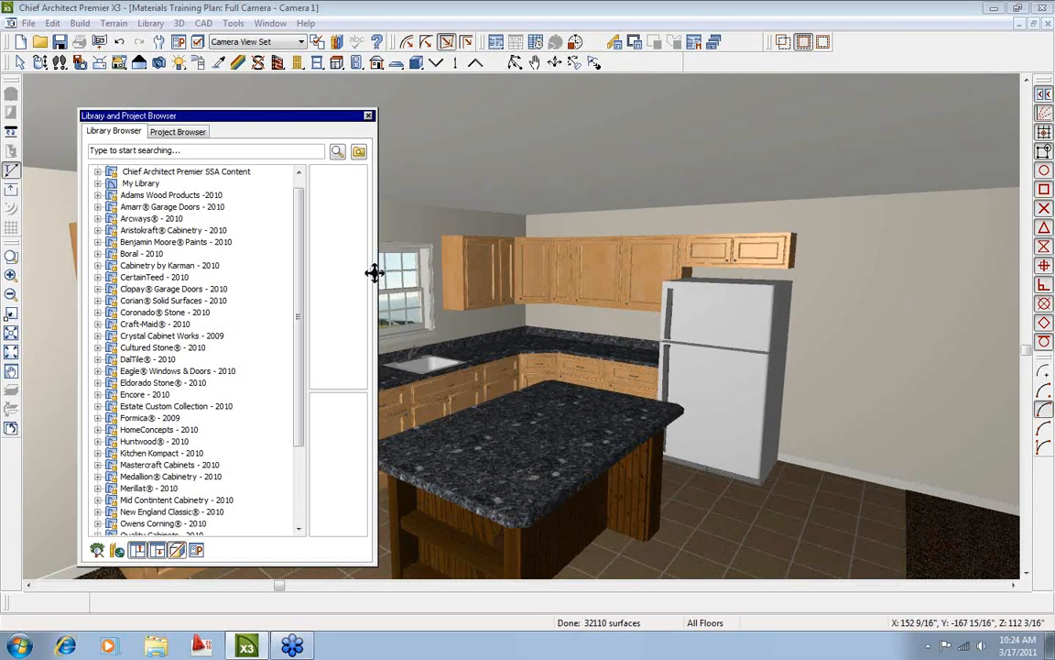
pyautogui.moveTo(375, 231); pyautogui.dragTo(818, 231)
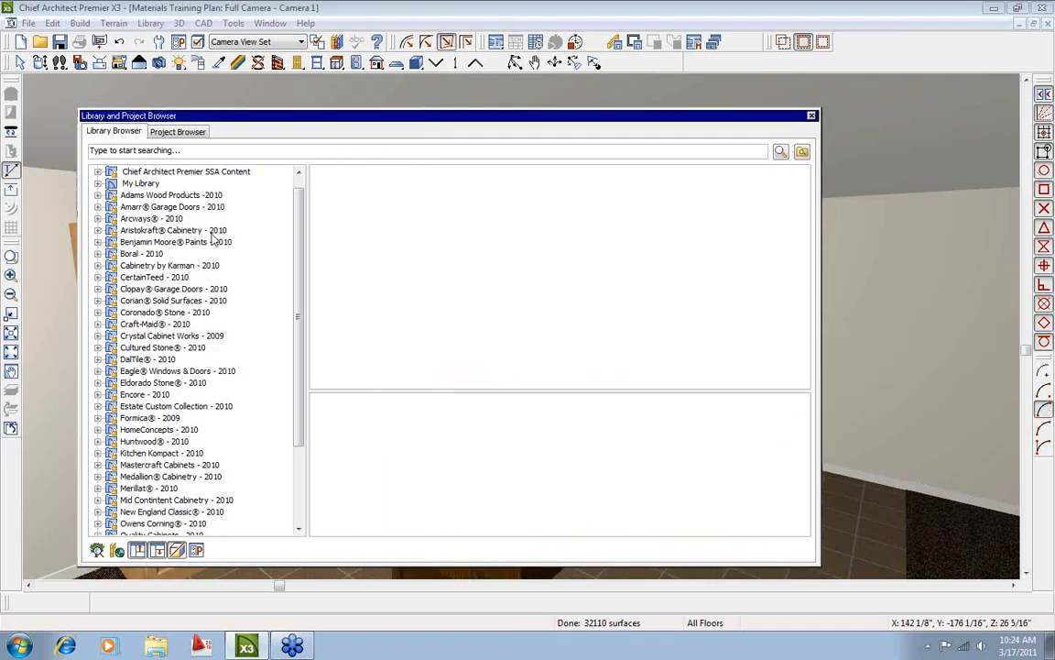
pyautogui.click(98, 183)
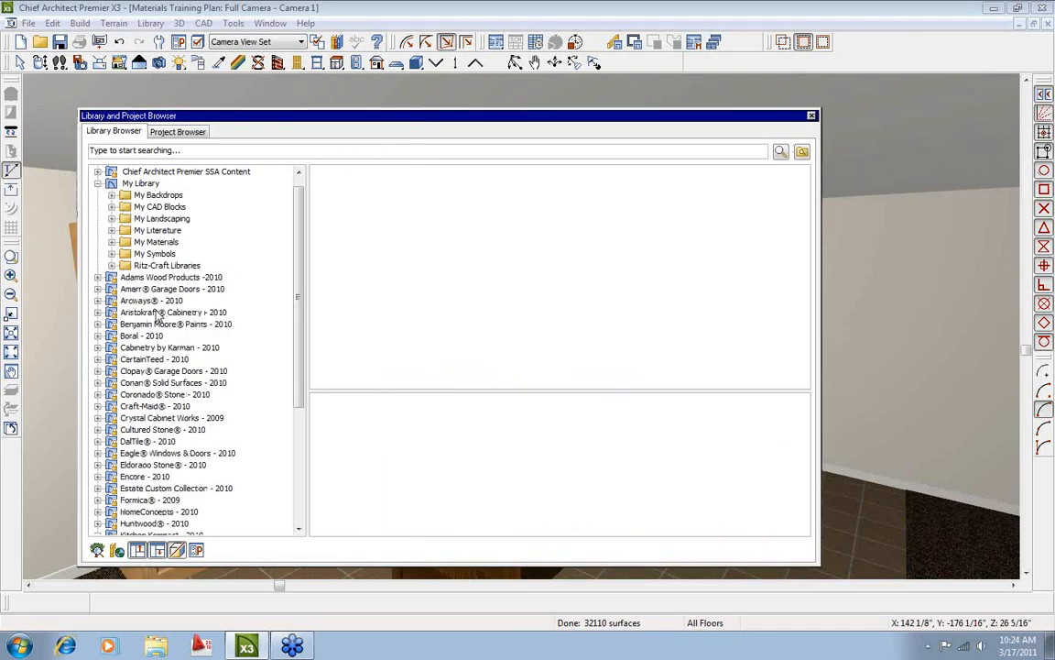
pyautogui.click(153, 266)
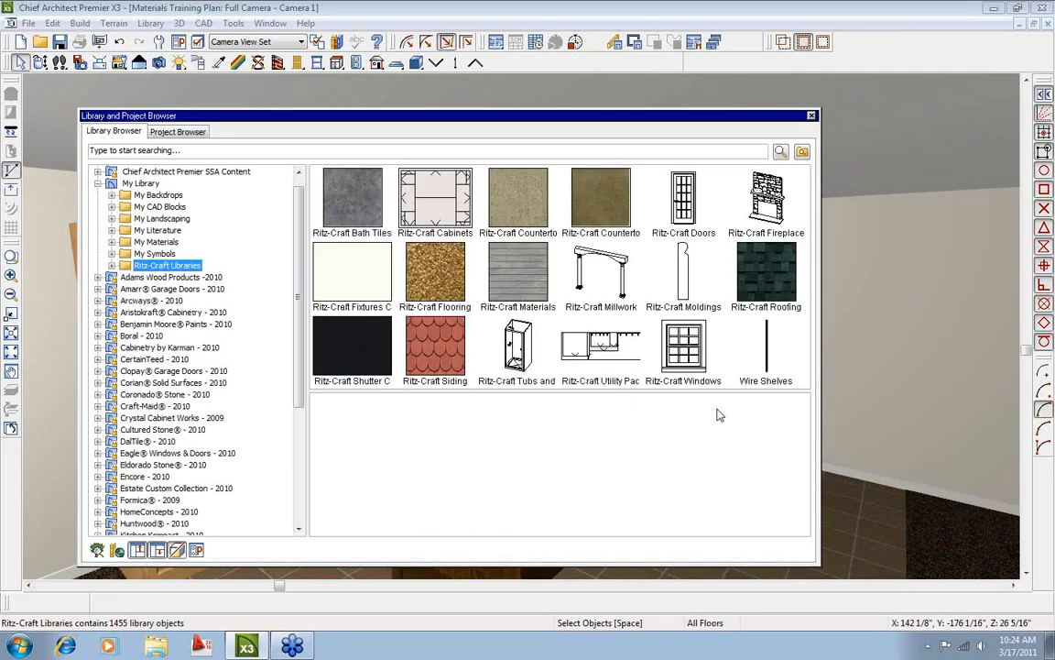
pyautogui.doubleClick(436, 204)
pyautogui.doubleClick(499, 352)
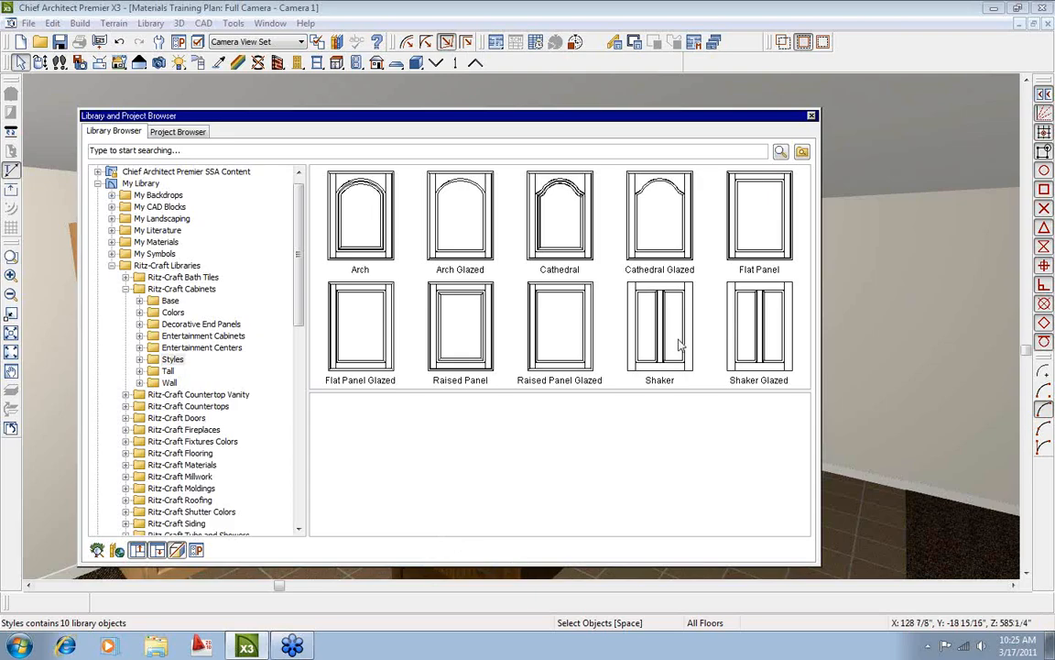
pyautogui.click(468, 329)
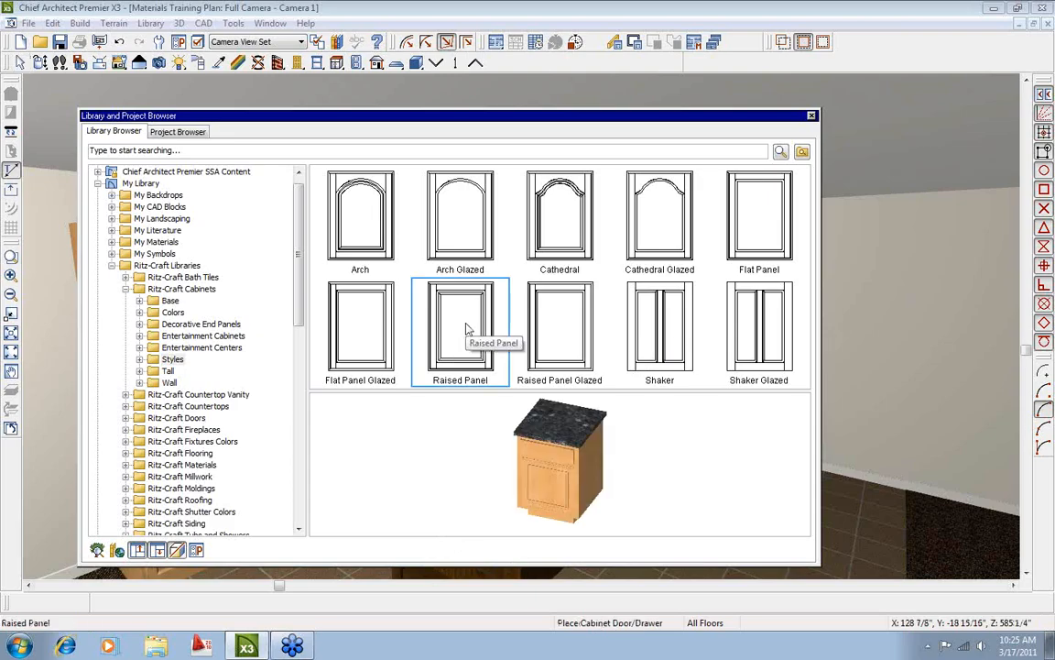
# Apply the Raised Panel door style to the upper and base cabinets along the range wall.
pyautogui.doubleClick(468, 329)
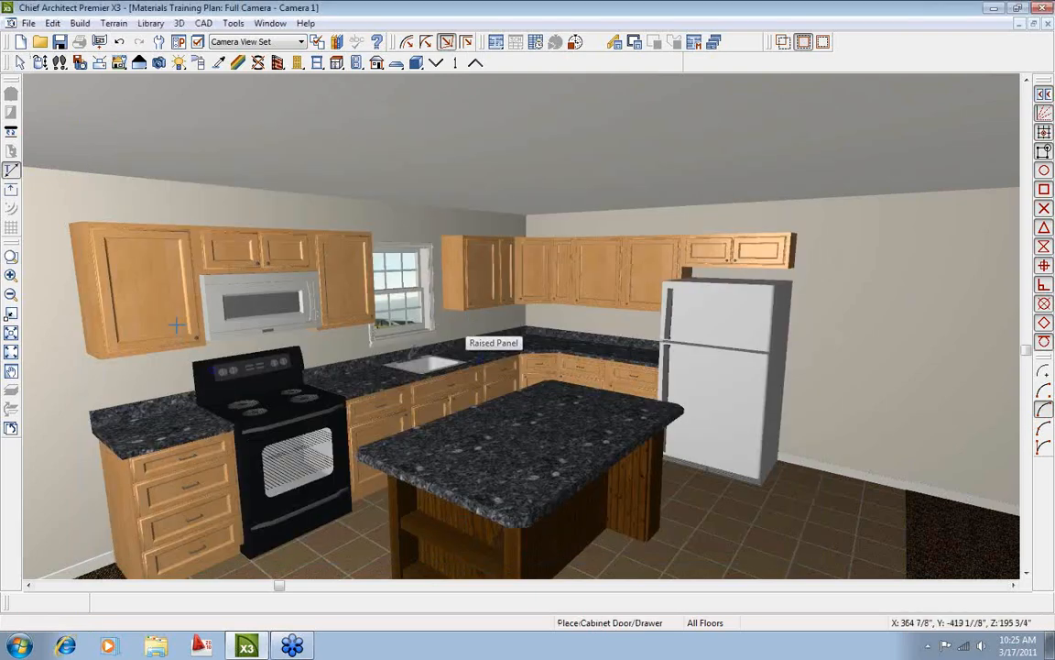
pyautogui.click(148, 273)
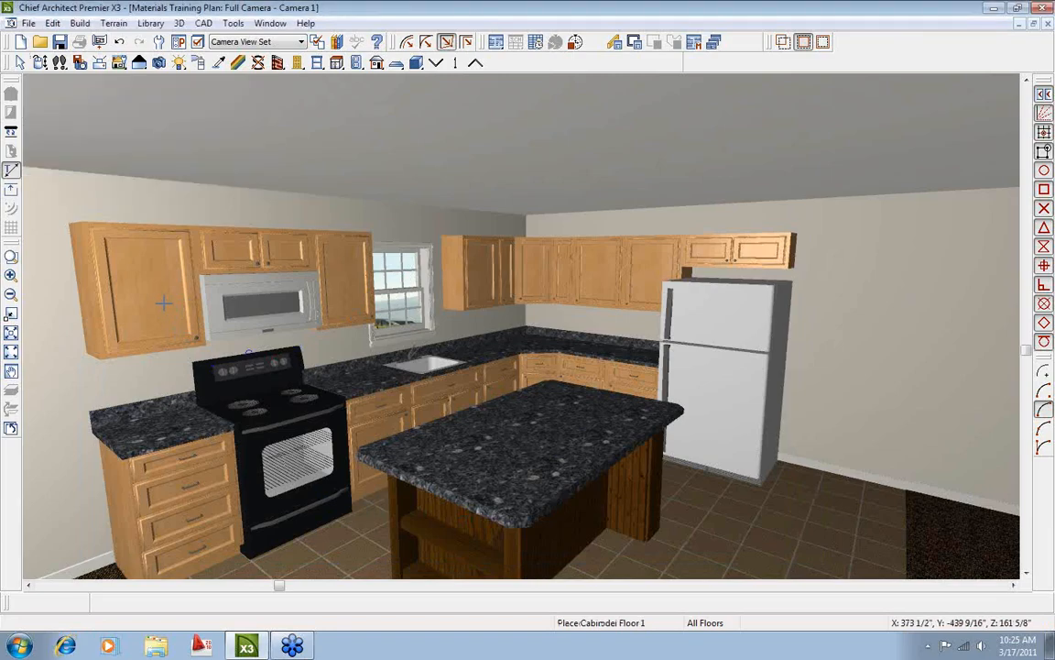
pyautogui.click(304, 253)
pyautogui.click(339, 280)
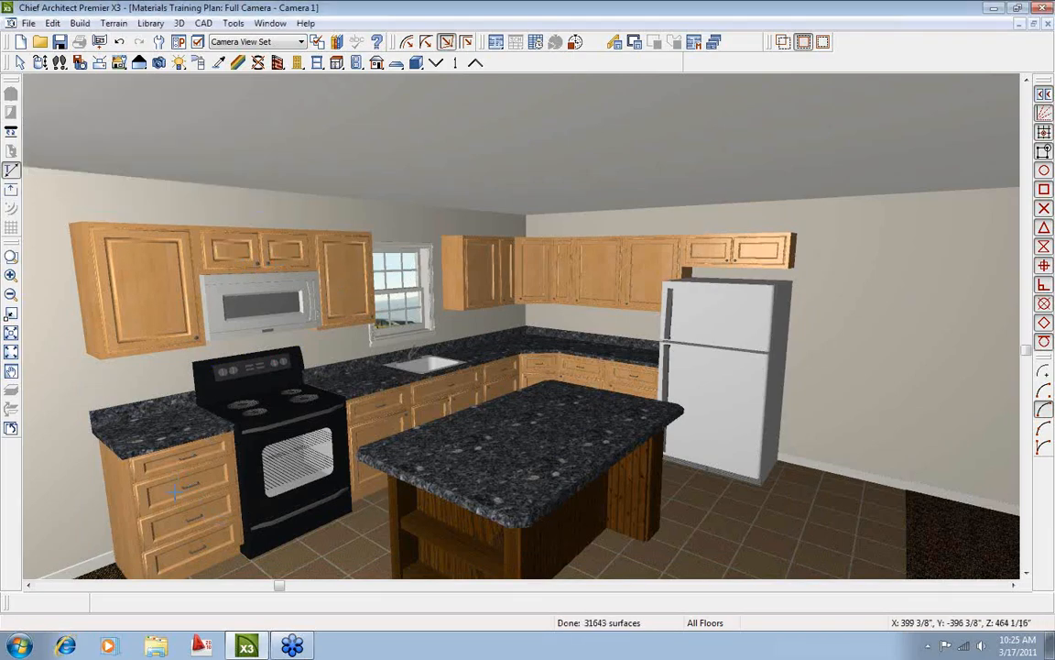
pyautogui.click(388, 427)
pyautogui.click(500, 393)
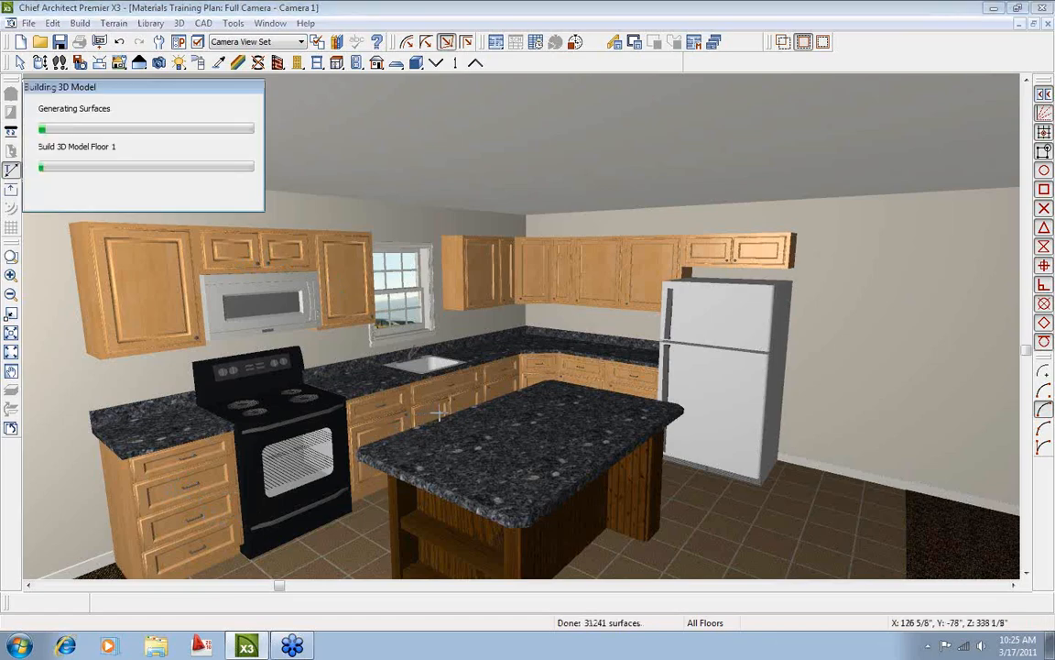
# Apply the Raised Panel door style to the corner and refrigerator-wall upper cabinets and the base cabinets below them.
pyautogui.click(488, 292)
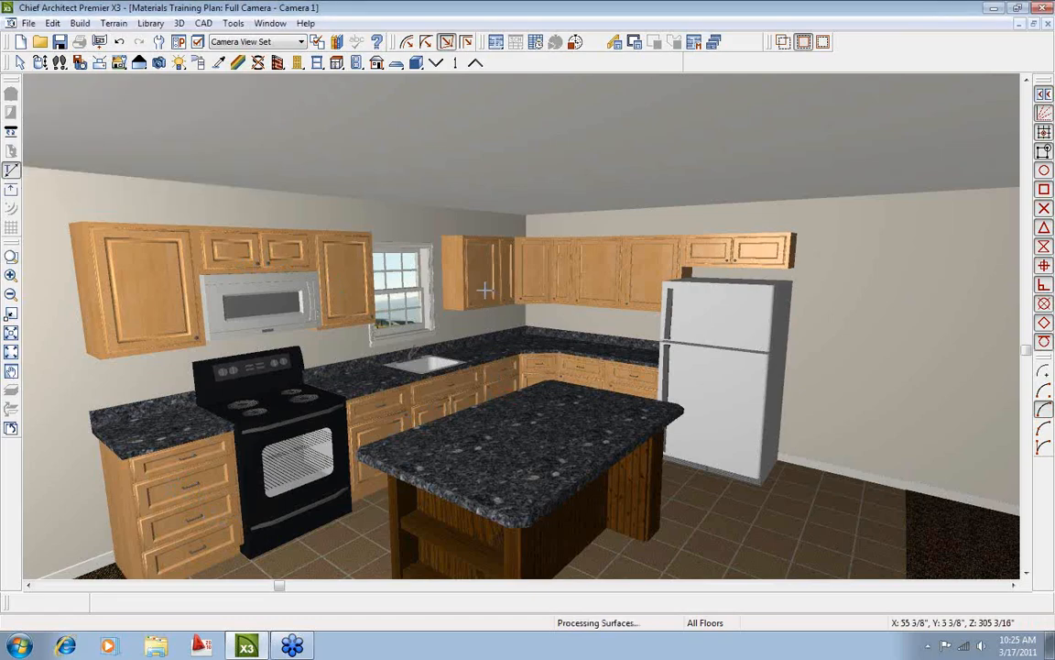
pyautogui.click(507, 277)
pyautogui.click(559, 276)
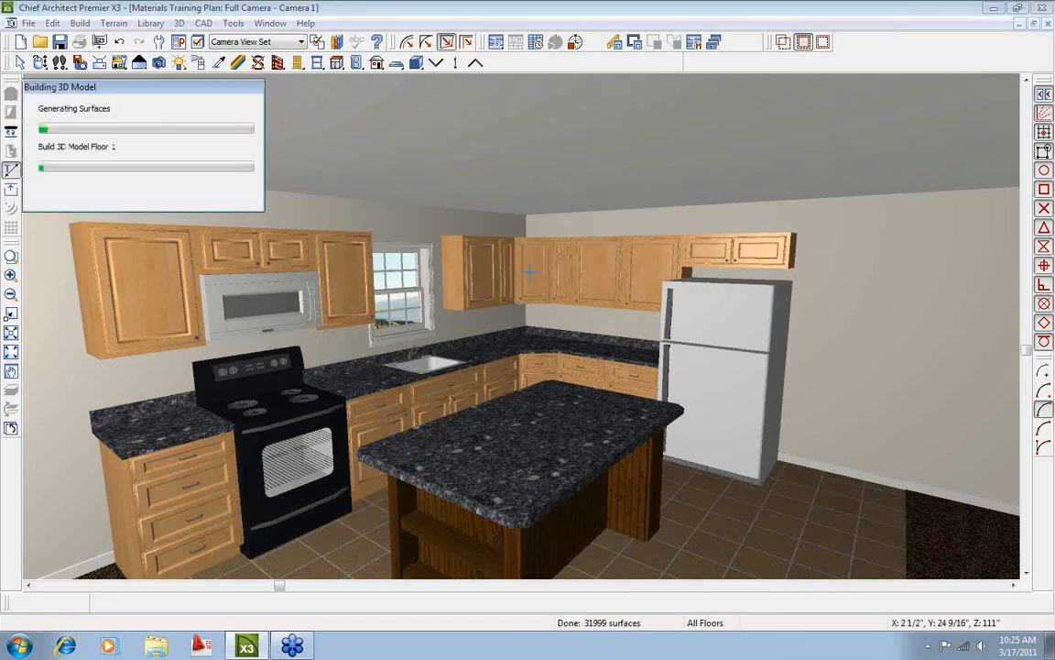
pyautogui.click(598, 272)
pyautogui.click(708, 252)
pyautogui.click(642, 378)
pyautogui.click(587, 378)
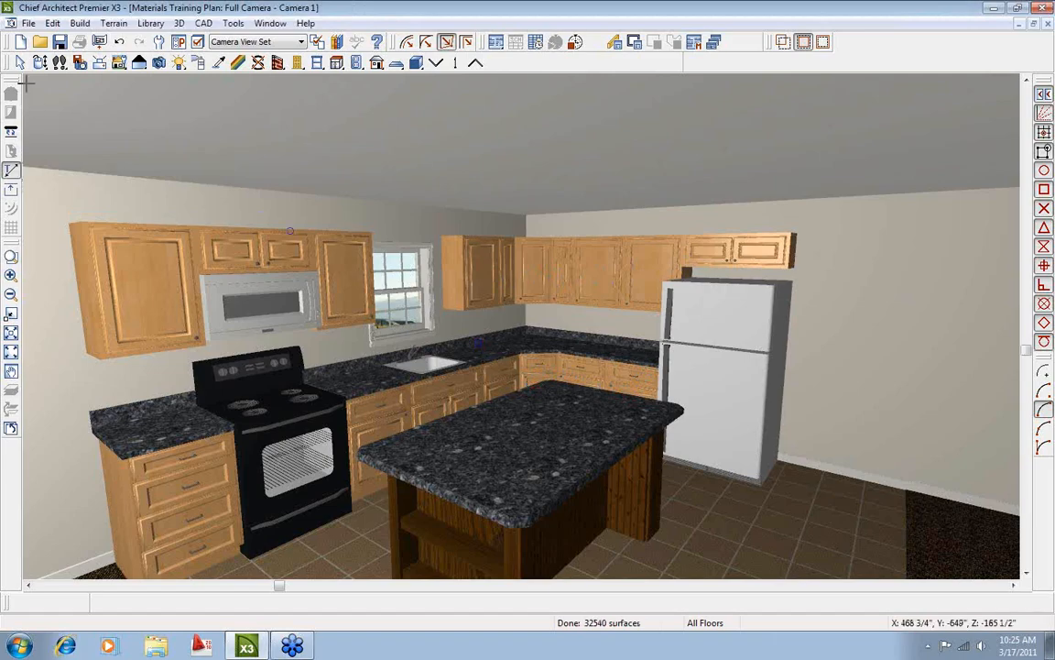
pyautogui.click(444, 237)
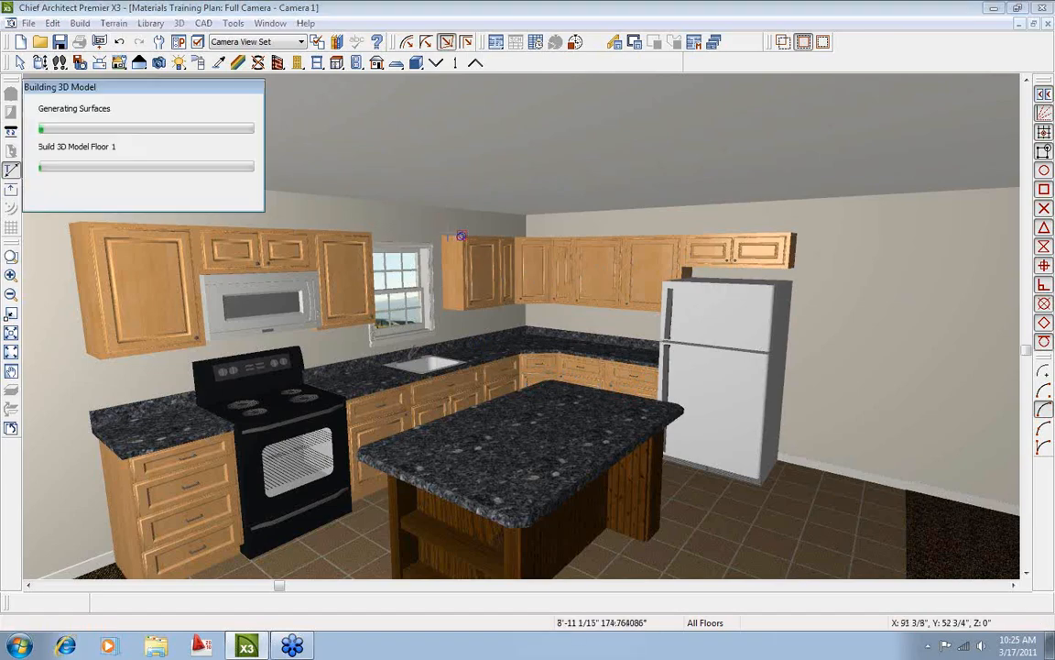
# Turn the camera to show the island's cabinet side, and reopen the Library Browser, widened, moved up and made taller.
pyautogui.click(40, 62)
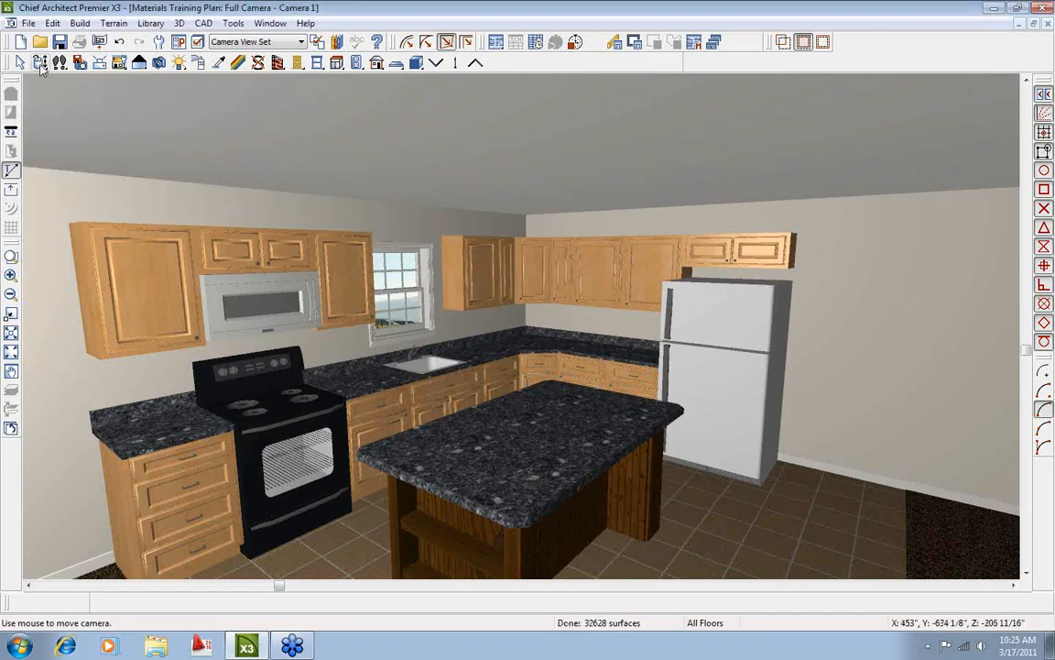
pyautogui.moveTo(388, 283); pyautogui.dragTo(561, 278)
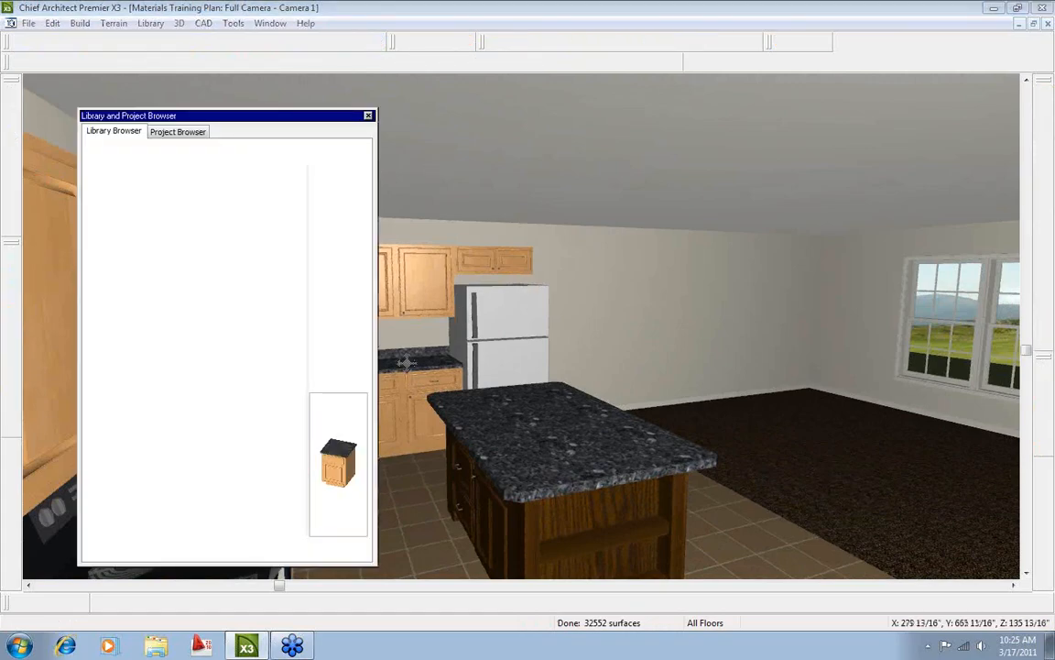
pyautogui.moveTo(375, 347); pyautogui.dragTo(899, 349)
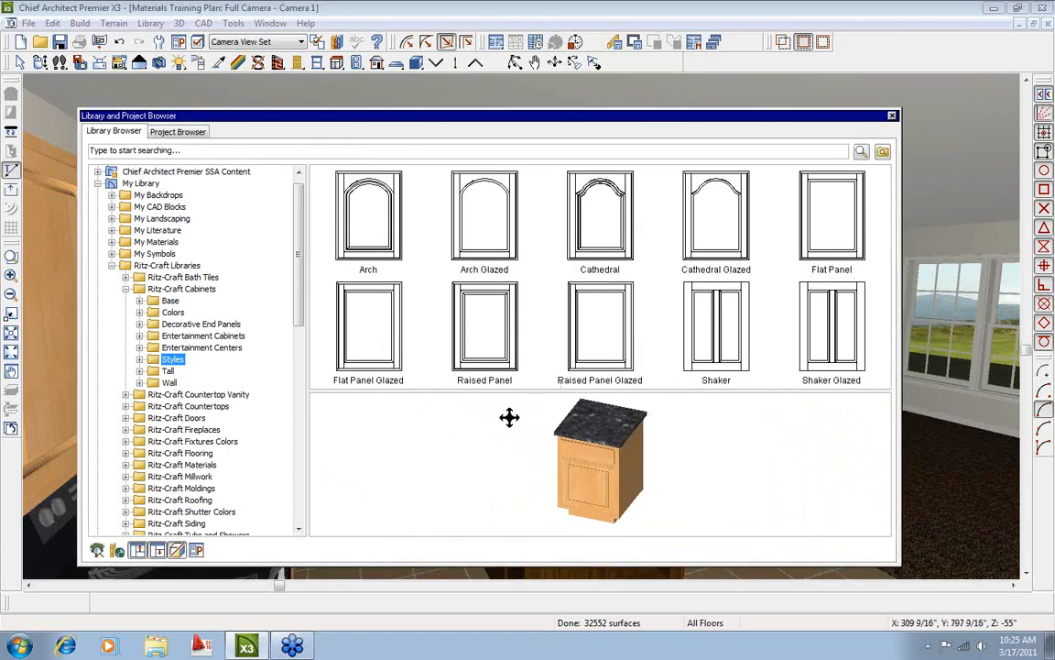
pyautogui.moveTo(527, 121); pyautogui.dragTo(536, 82)
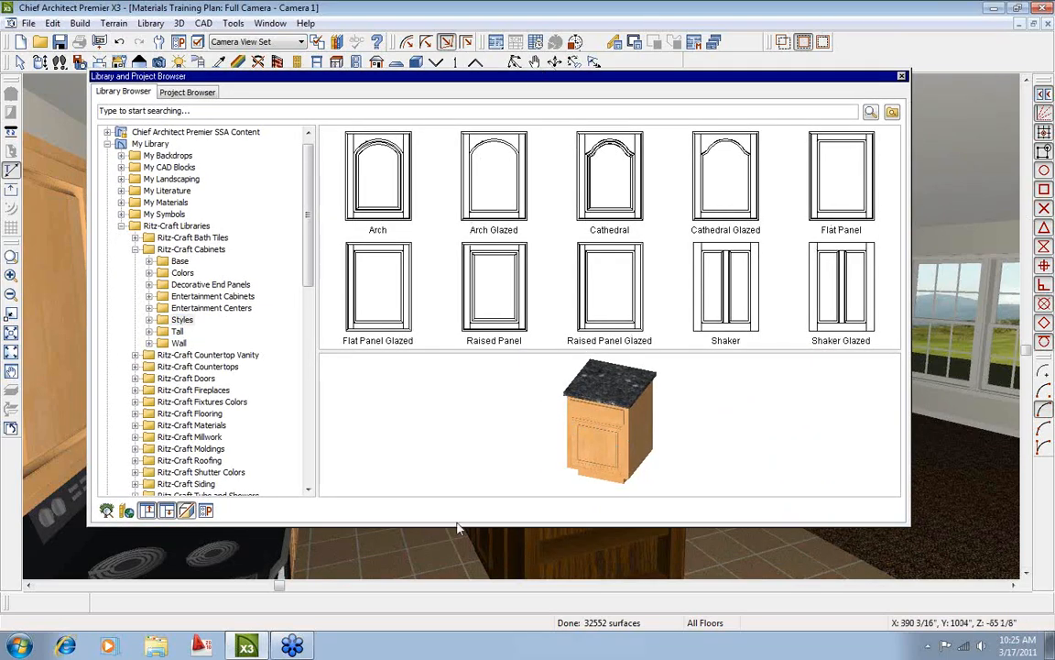
pyautogui.moveTo(461, 524); pyautogui.dragTo(463, 565)
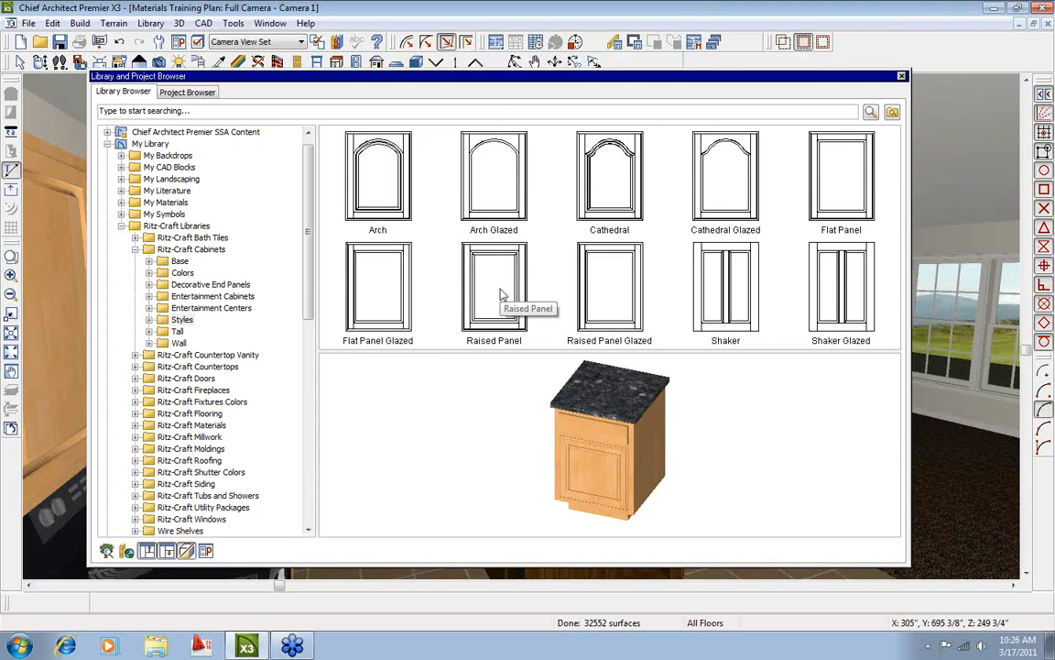
# Apply the Raised Panel door style to the remaining corner base cabinet and the kitchen island.
pyautogui.click(501, 294)
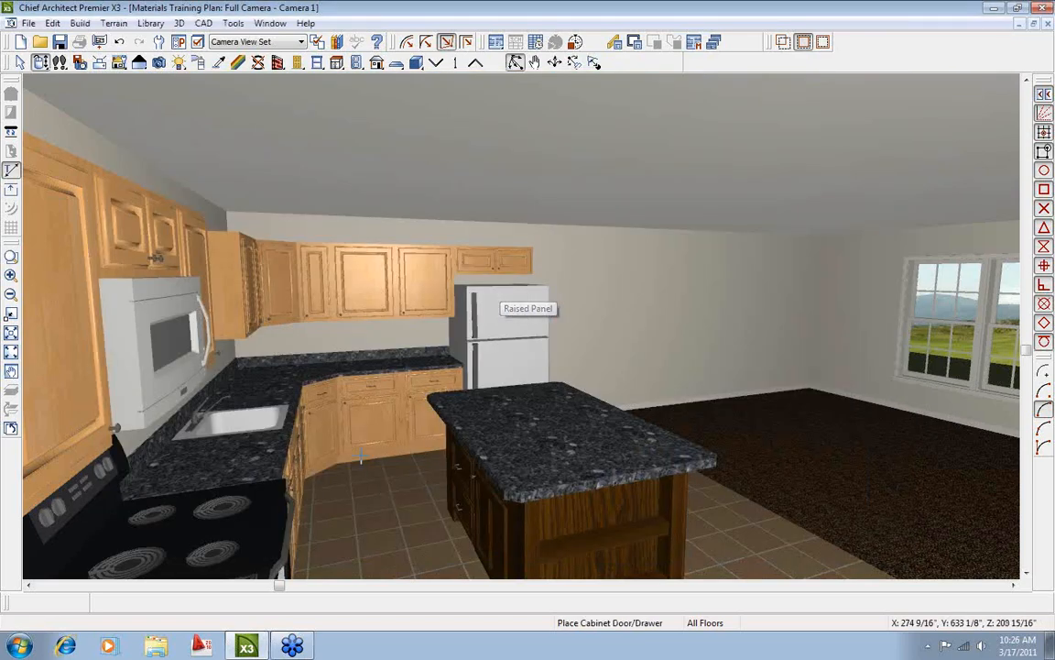
pyautogui.click(325, 432)
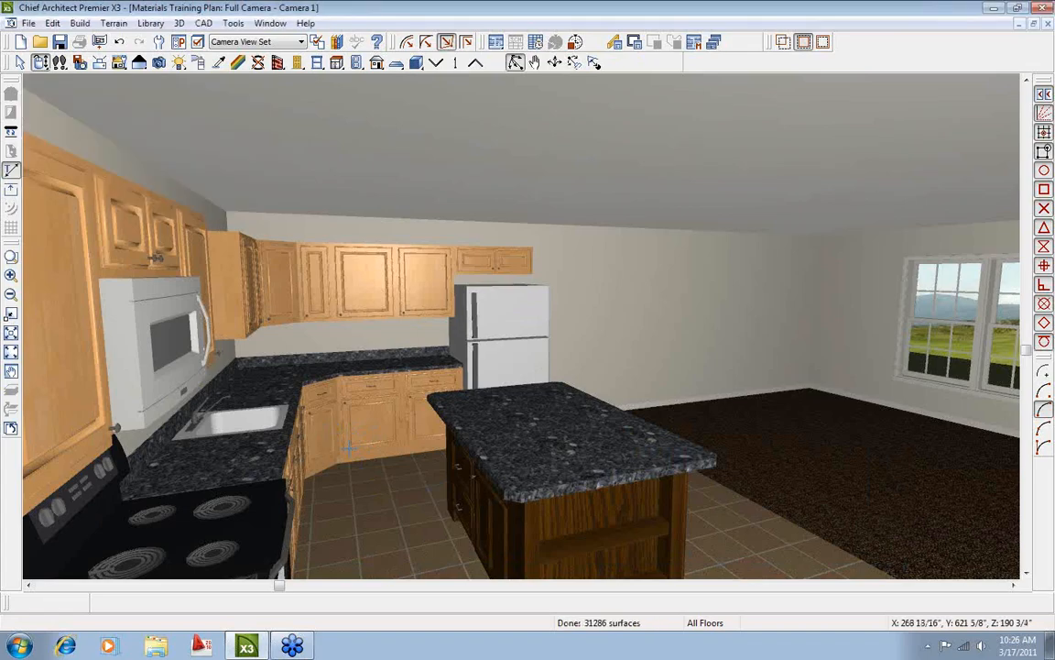
pyautogui.click(492, 529)
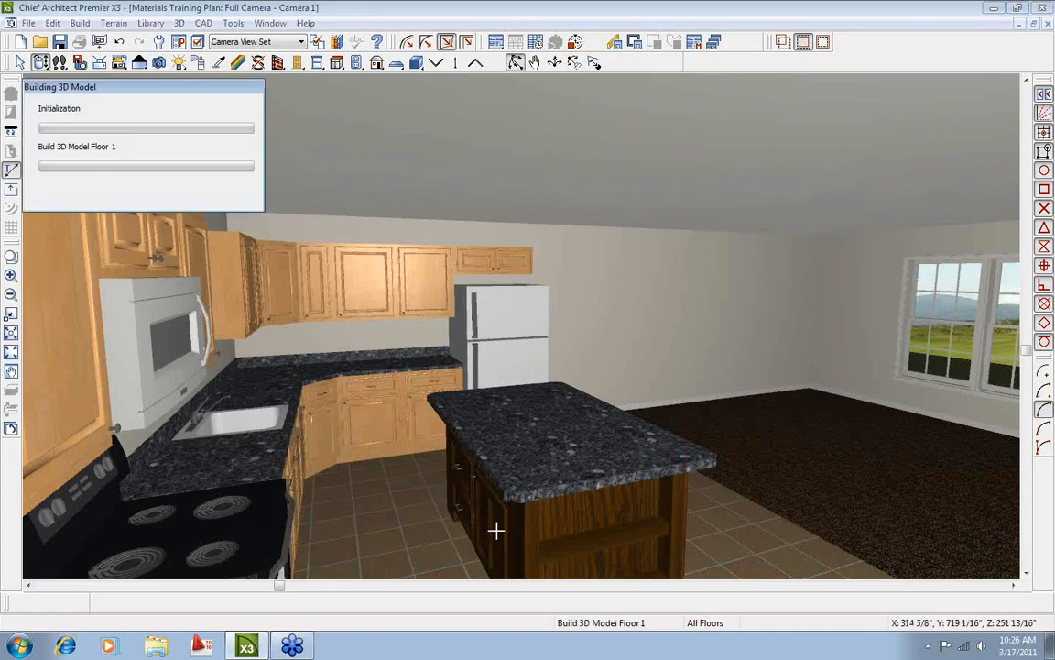
# Pick the Rockingham Raised Panel Cherry Spice material from the Special Order colors of the Ritz-Craft Cabinets, after browsing the Upgrade colors.
pyautogui.click(42, 63)
pyautogui.moveTo(631, 398); pyautogui.dragTo(544, 390)
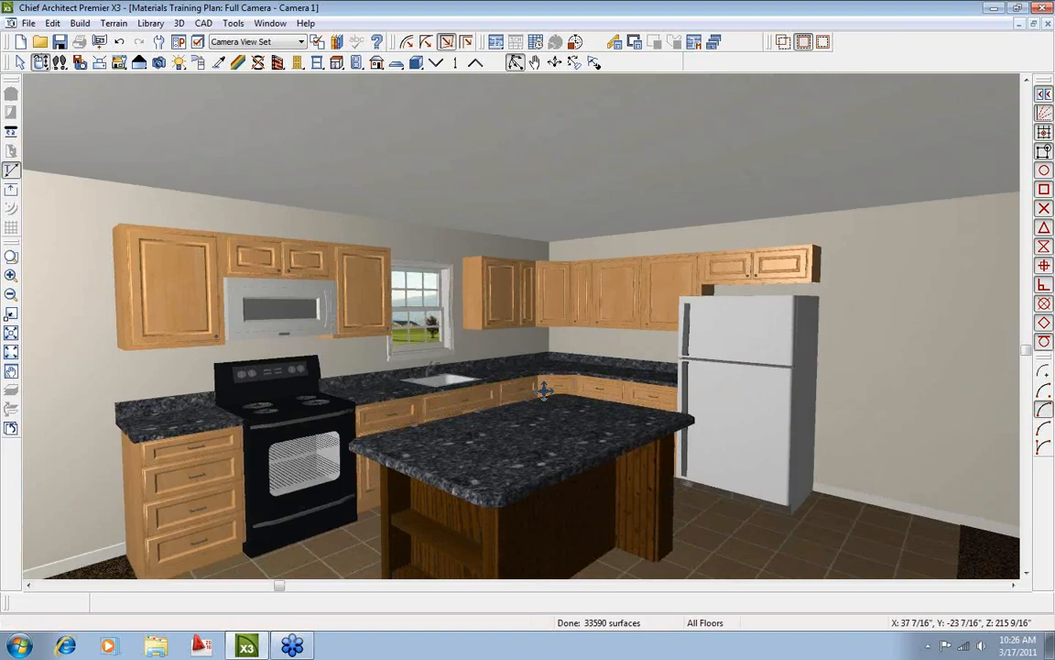
pyautogui.click(338, 42)
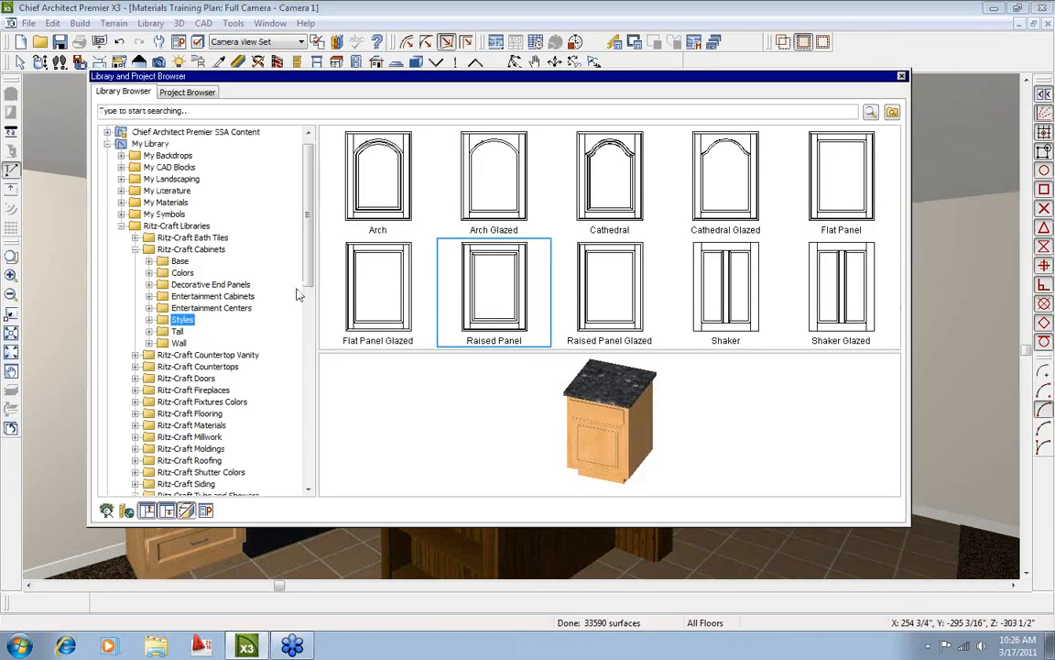
pyautogui.click(183, 273)
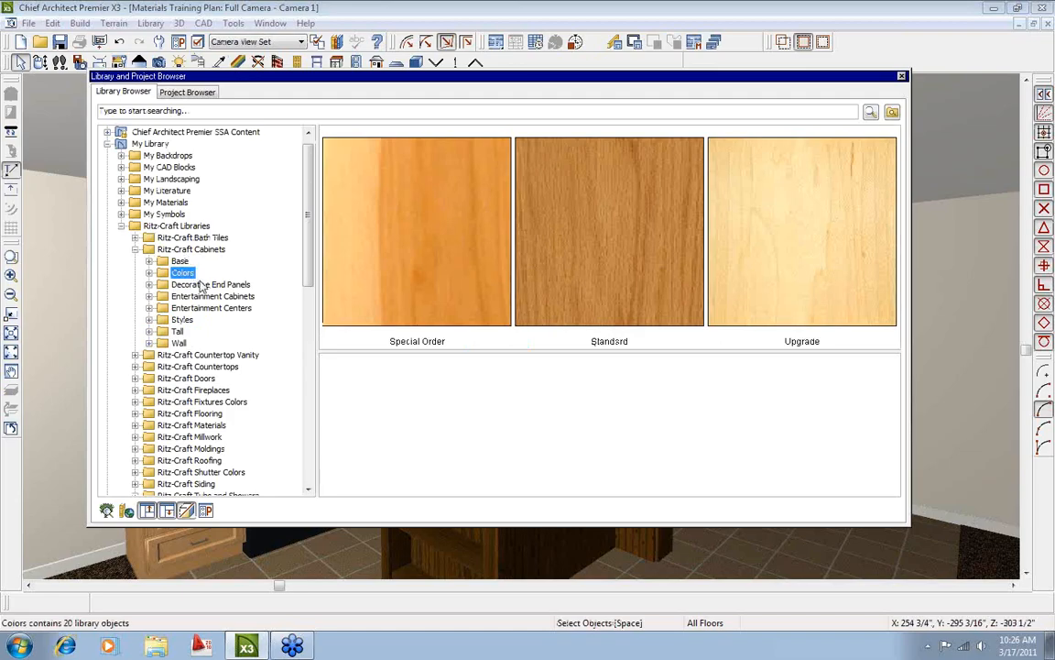
pyautogui.doubleClick(773, 279)
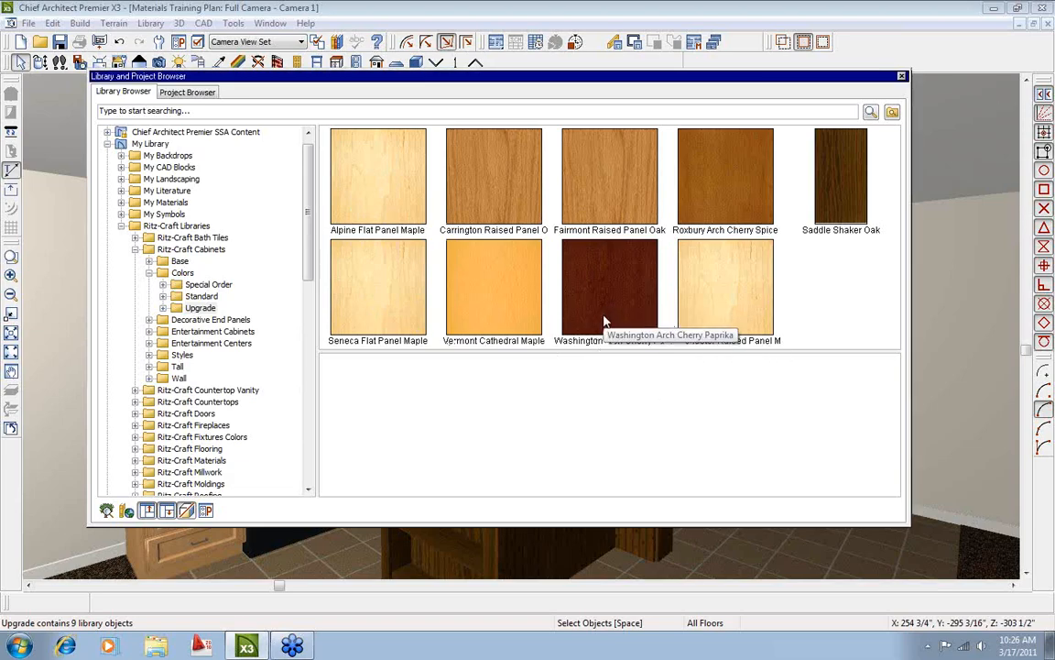
pyautogui.click(207, 284)
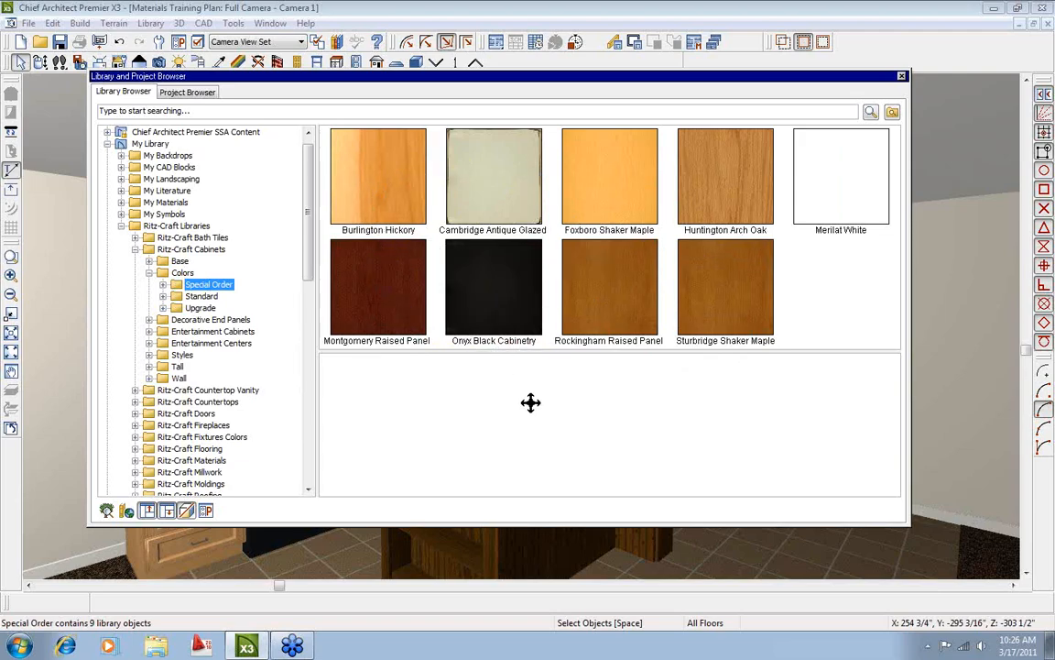
pyautogui.click(597, 289)
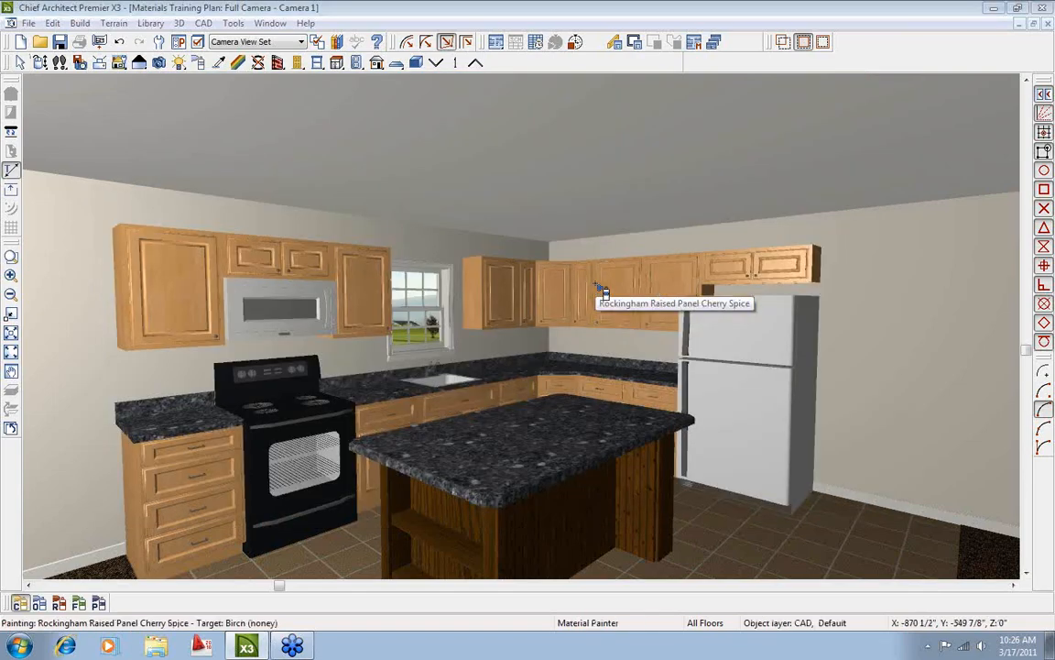
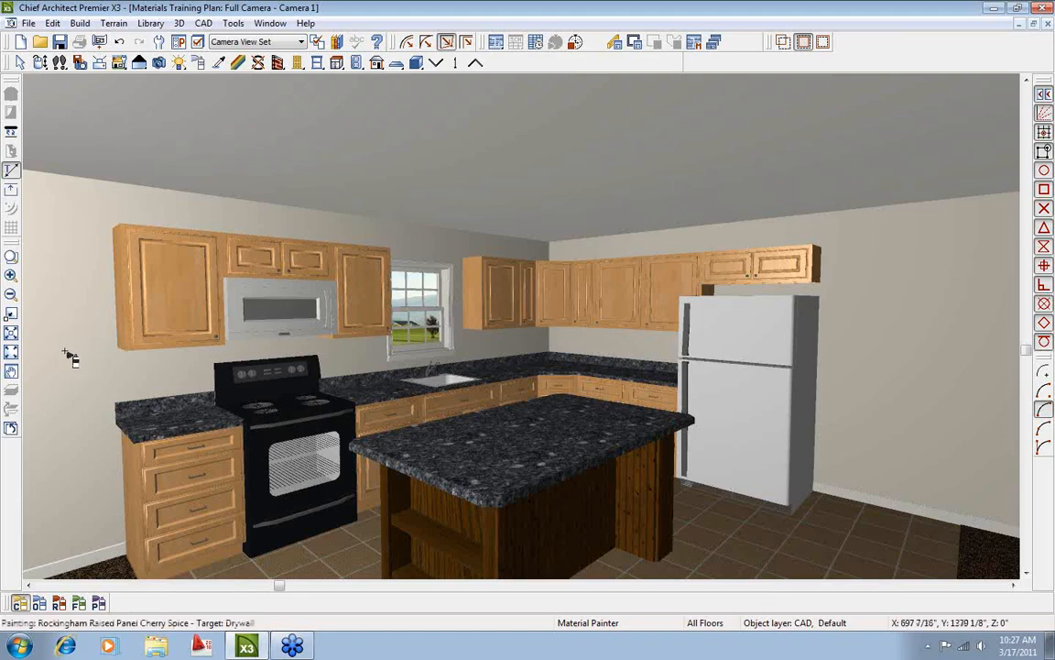
# Paint the drawer base and upper cabinet fronts beside the range Cherry Spice in component mode, and switch the Material Painter to object mode.
pyautogui.click(18, 604)
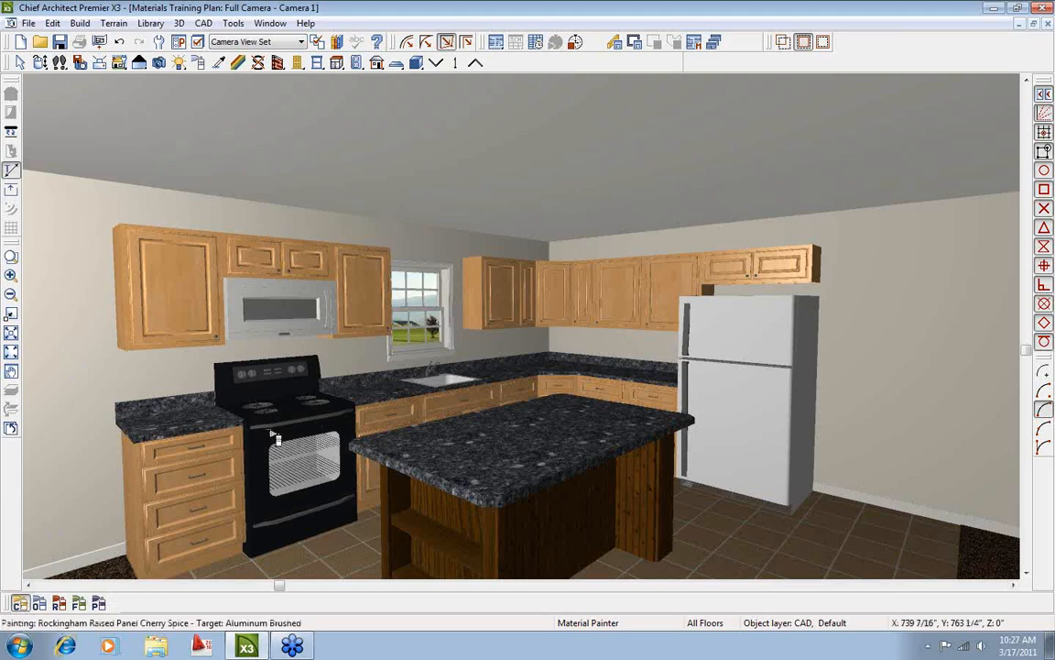
pyautogui.click(233, 449)
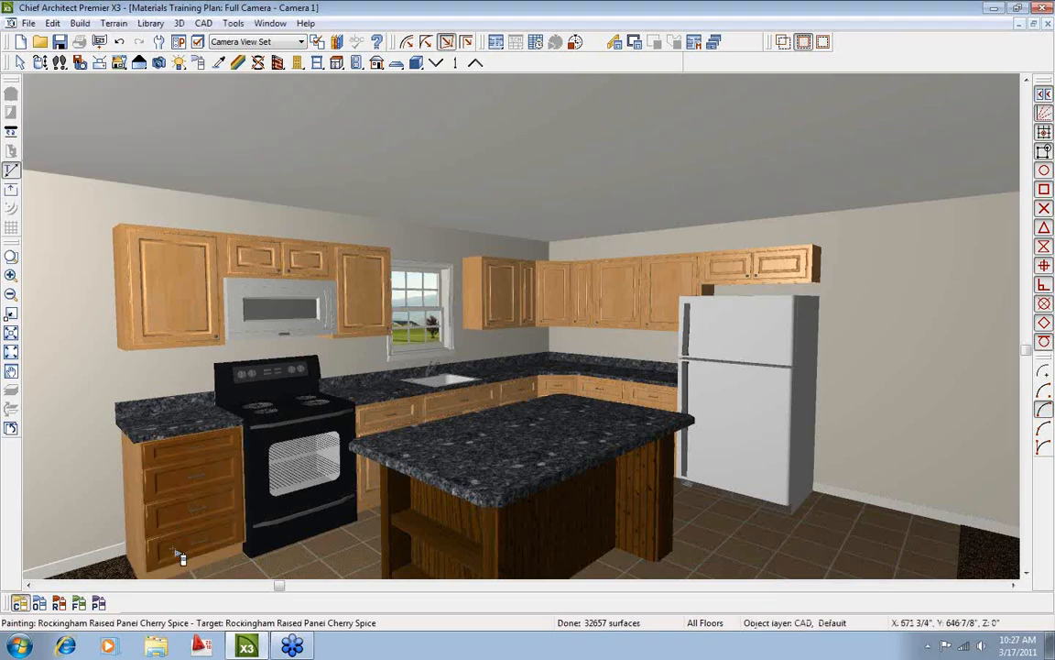
pyautogui.click(225, 447)
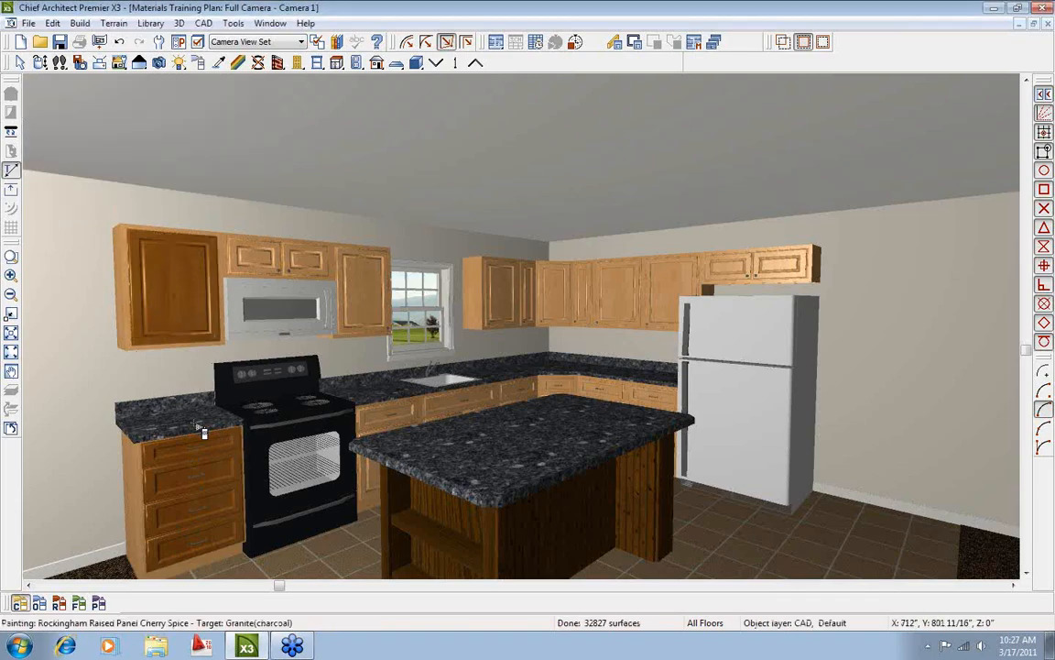
pyautogui.click(40, 604)
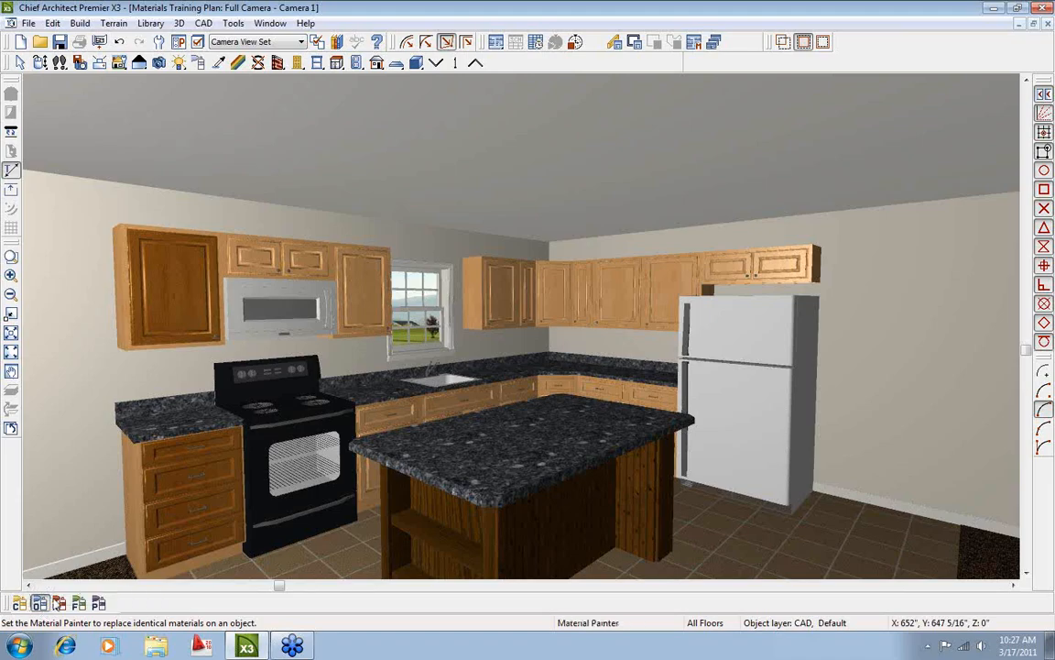
# Paint the two upper cabinets around the microwave, plus the room's remaining cabinets and island in room mode, with Rockingham Raised Panel Cherry Spice.
pyautogui.click(309, 267)
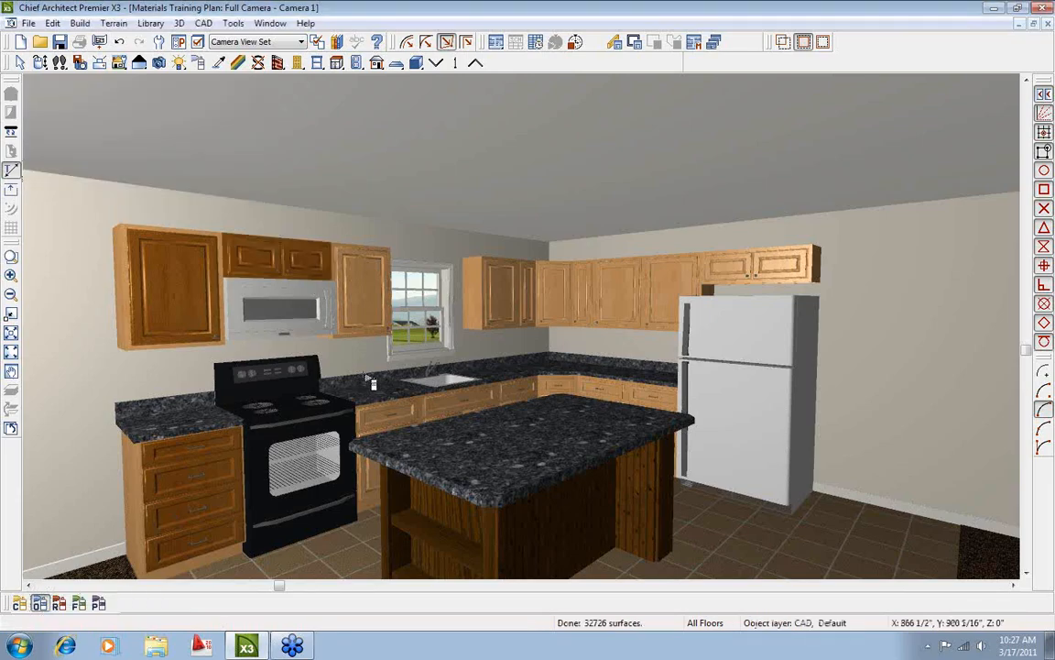
pyautogui.click(363, 320)
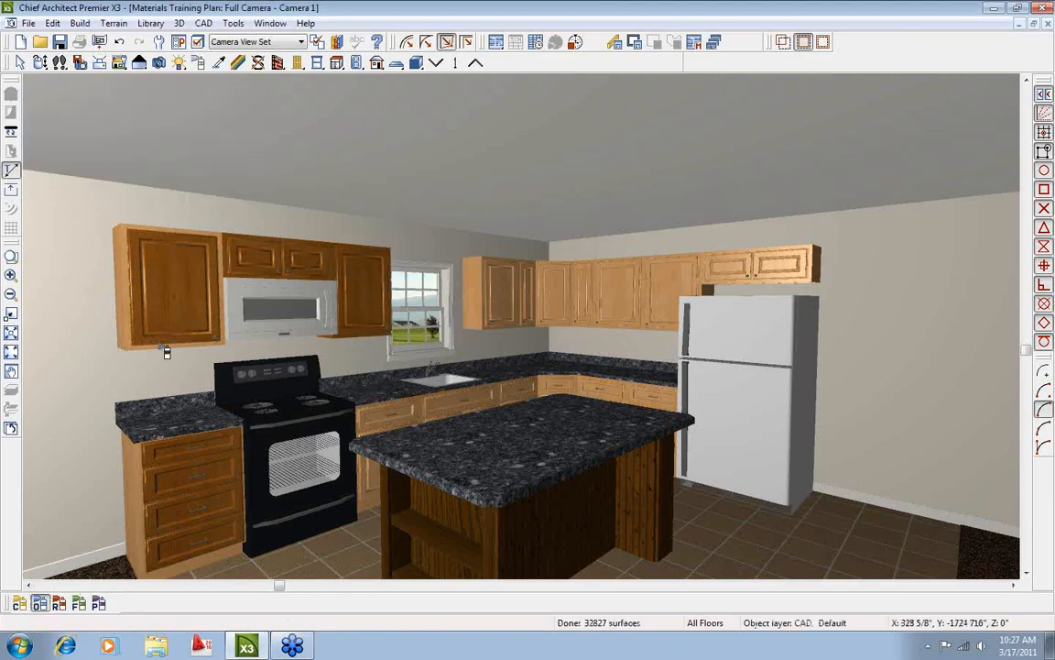
pyautogui.click(58, 603)
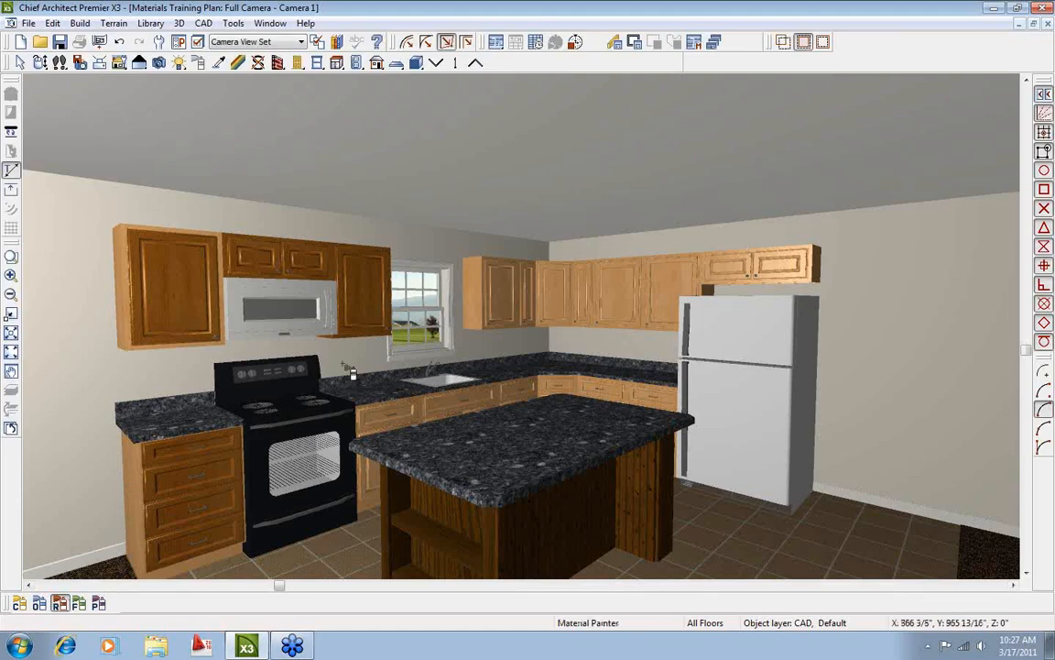
pyautogui.click(506, 313)
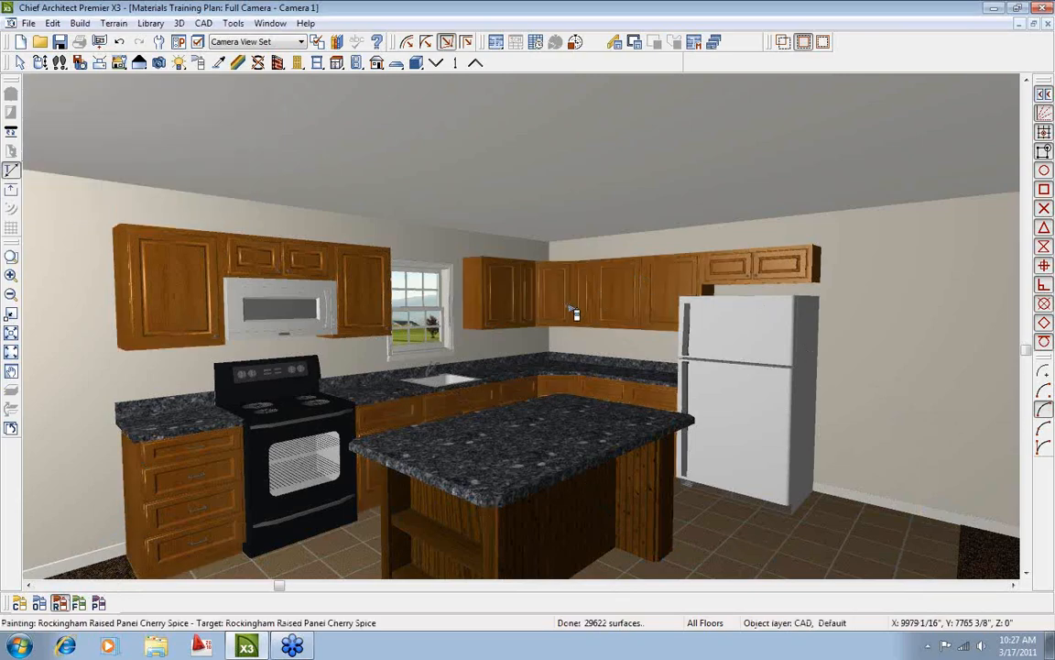
pyautogui.click(438, 528)
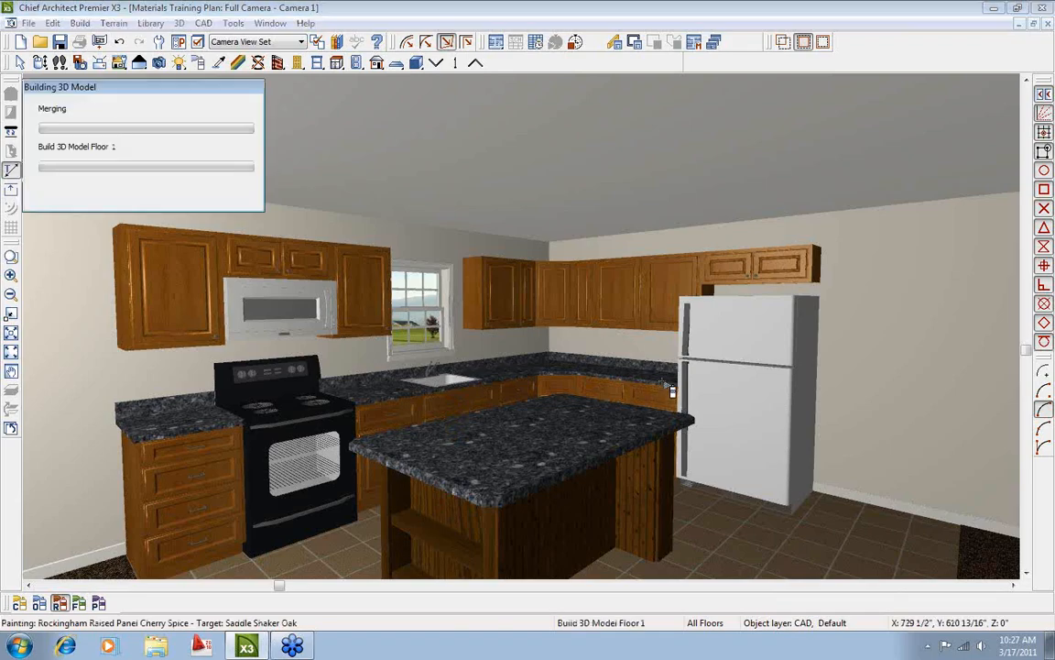
# Choose Rockingham Raised Panel Cherry Spice from the library as the Material Painter's material again.
pyautogui.click(39, 62)
pyautogui.moveTo(485, 381); pyautogui.dragTo(616, 393)
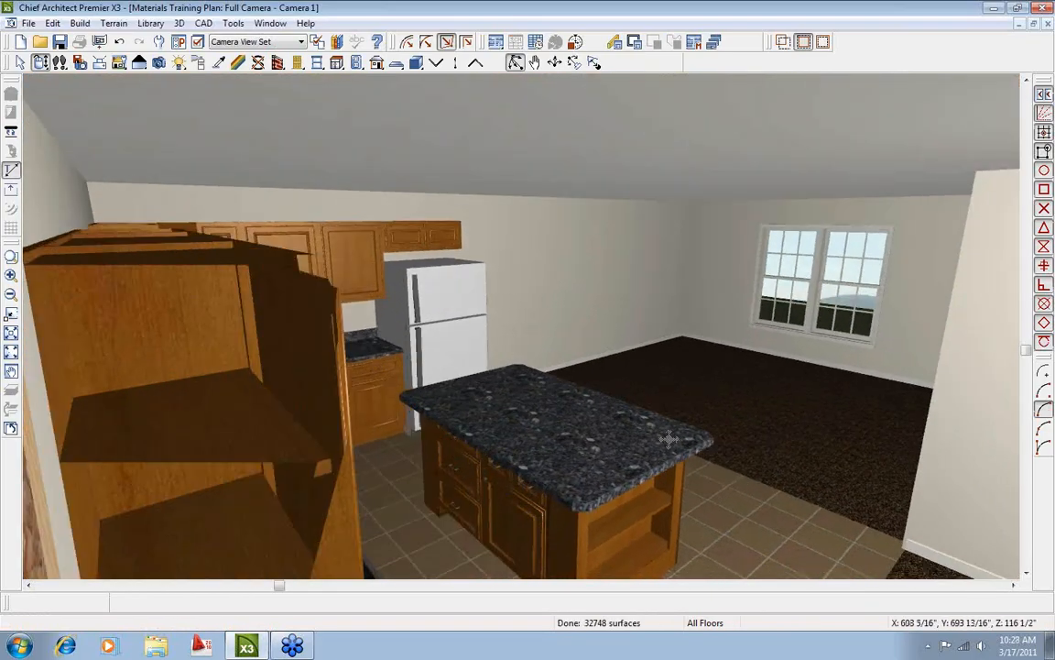
pyautogui.moveTo(763, 432); pyautogui.dragTo(464, 400)
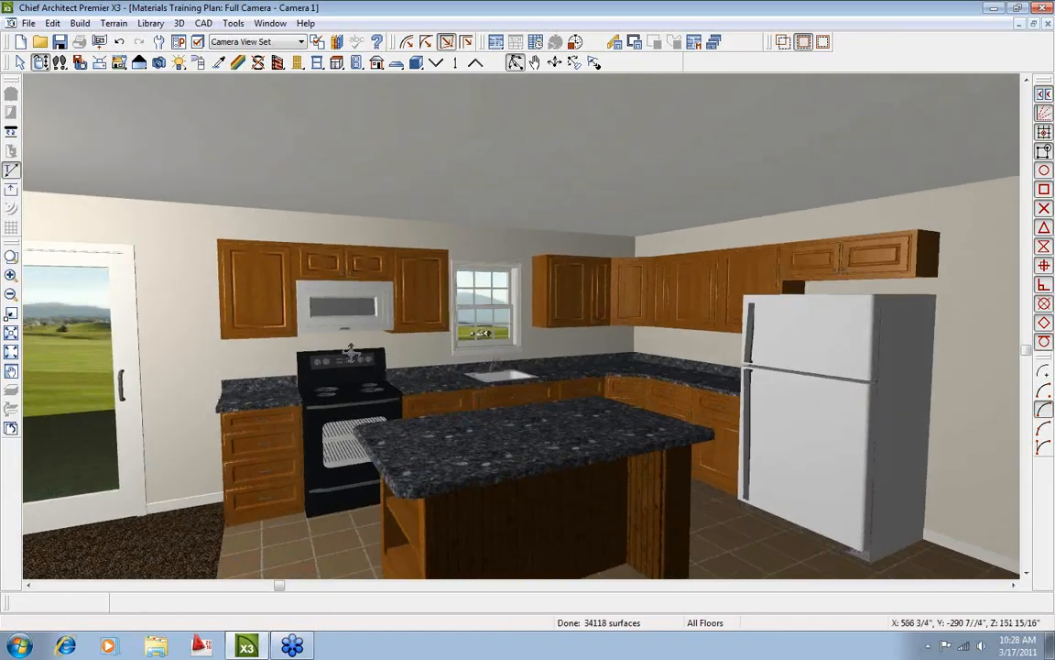
pyautogui.click(199, 62)
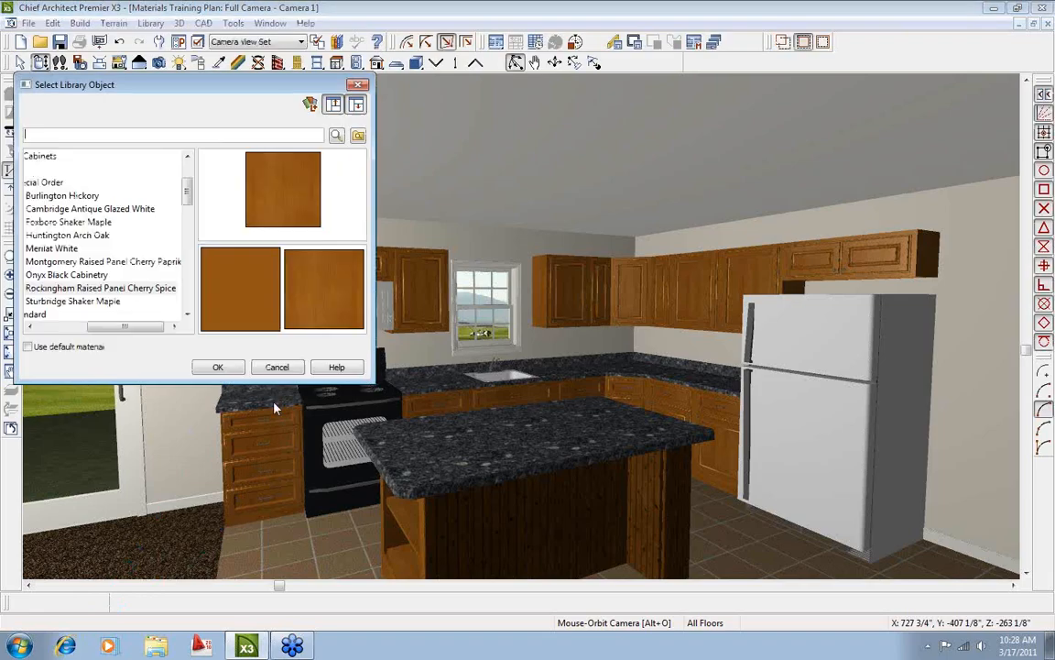
pyautogui.click(277, 202)
pyautogui.click(220, 367)
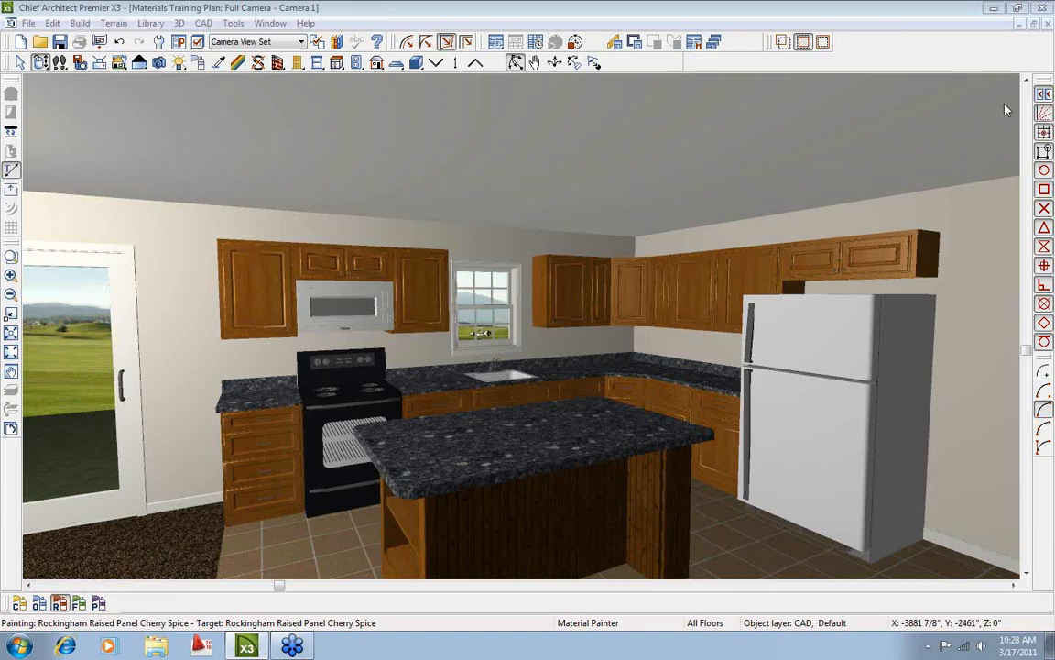
# Try painting the island's Saddle Oak Beadboard panels with Rockingham Raised Panel Cherry Spice, and undo it.
pyautogui.click(40, 62)
pyautogui.moveTo(554, 278)
pyautogui.mouseDown()
pyautogui.moveTo(576, 279)
pyautogui.moveTo(495, 250)
pyautogui.moveTo(622, 354)
pyautogui.moveTo(551, 366)
pyautogui.moveTo(596, 367)
pyautogui.moveTo(549, 368)
pyautogui.moveTo(595, 355)
pyautogui.mouseUp()
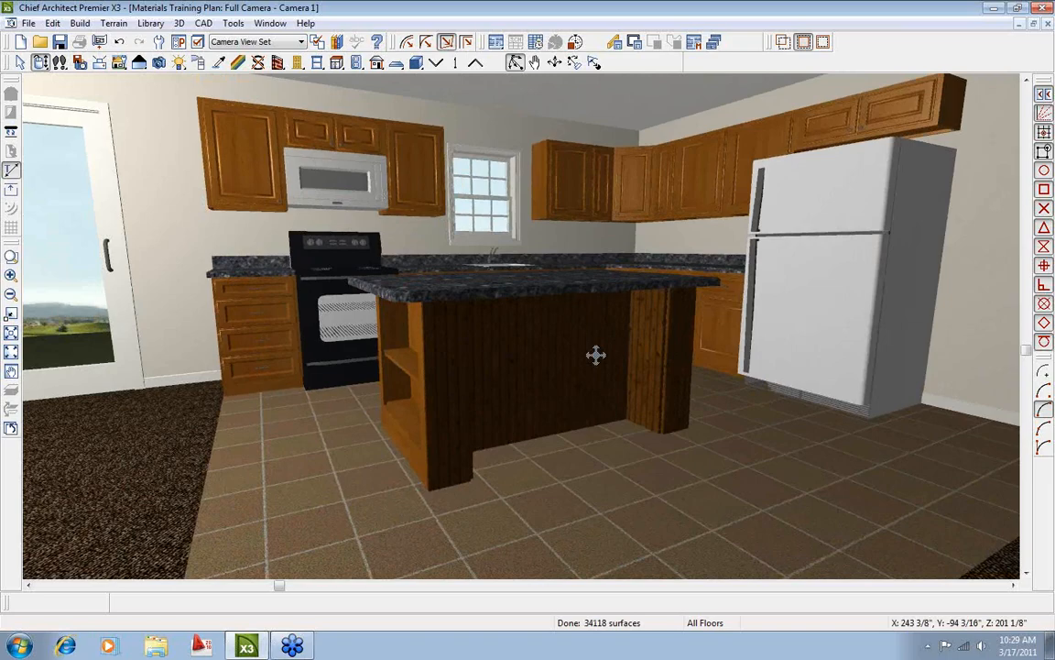
pyautogui.moveTo(596, 355); pyautogui.dragTo(631, 355)
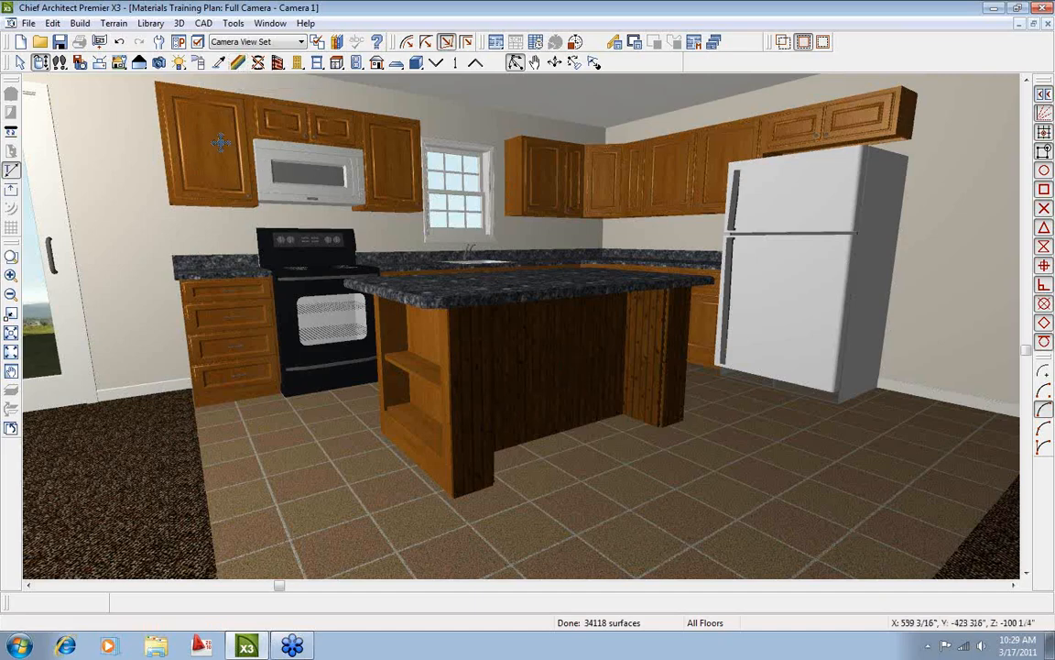
pyautogui.click(200, 62)
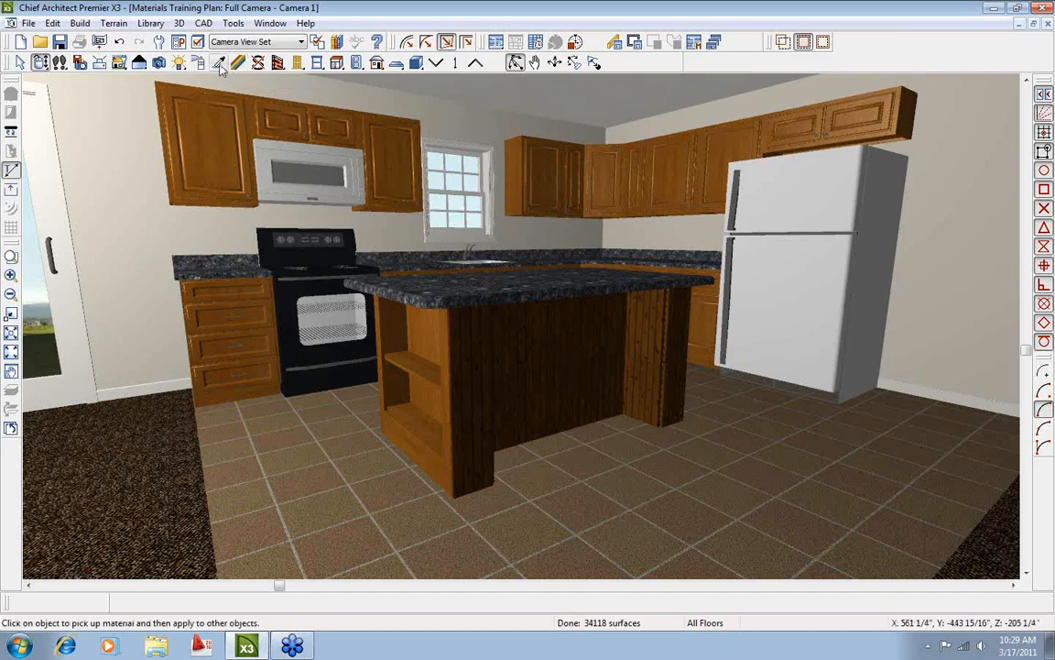
pyautogui.click(218, 134)
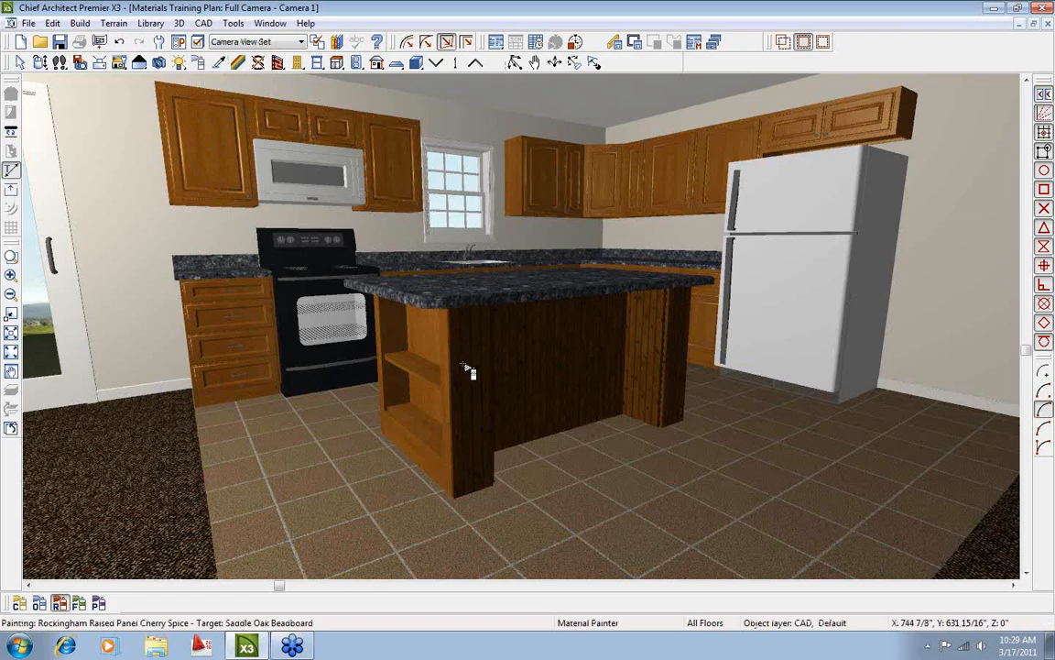
pyautogui.click(468, 370)
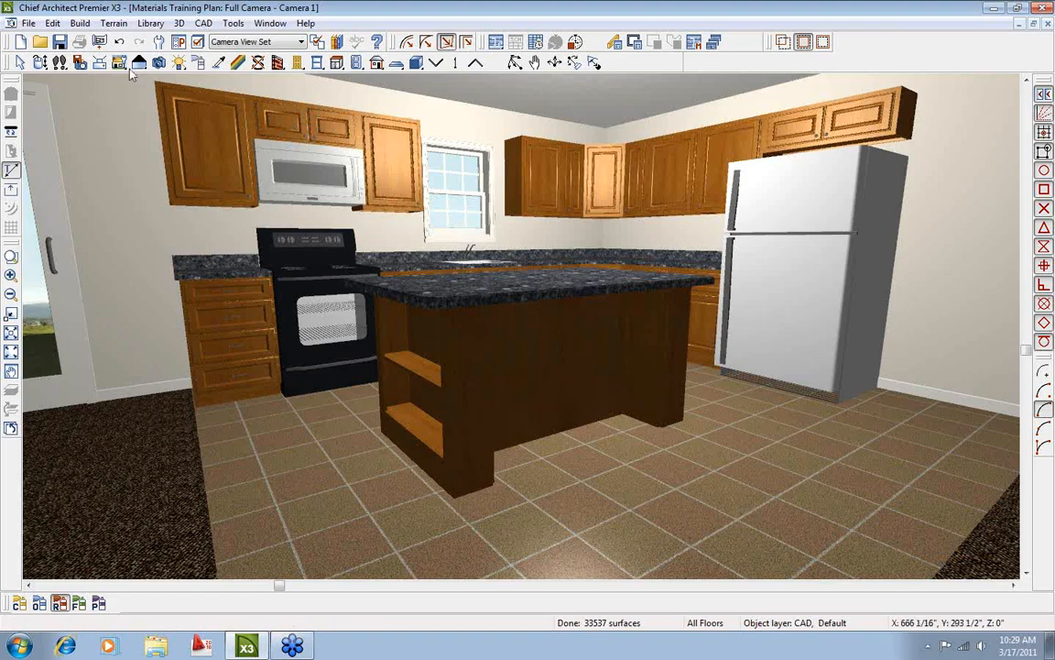
pyautogui.click(428, 250)
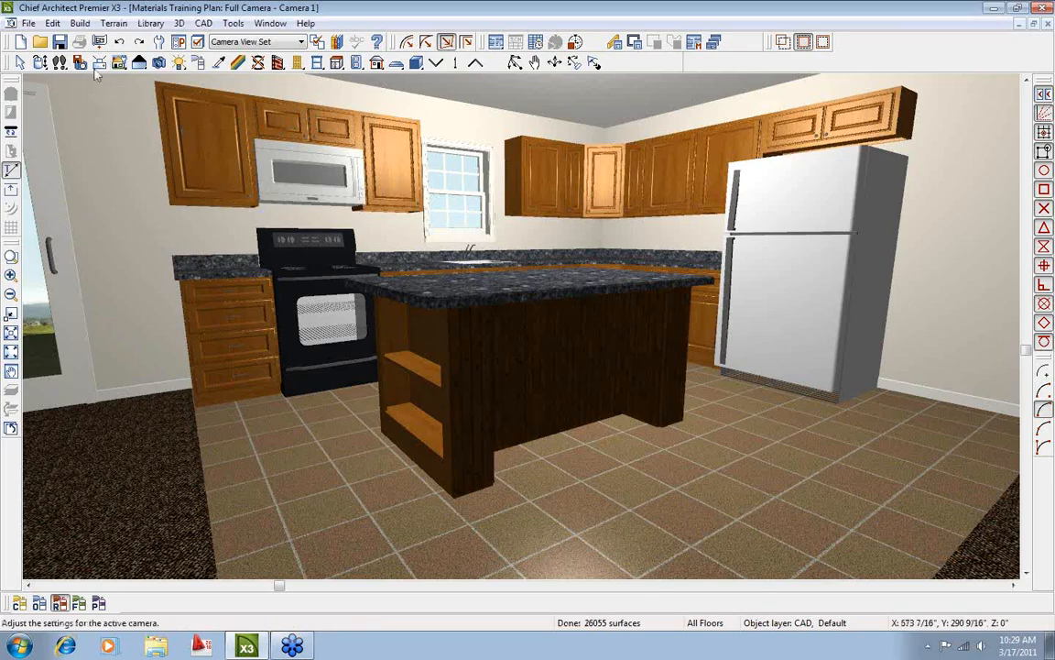
# Examine the general and texture settings in the island's Saddle Oak Beadboard material definition, leaving them unedited.
pyautogui.click(40, 63)
pyautogui.moveTo(416, 246); pyautogui.dragTo(396, 257)
pyautogui.press('space')
pyautogui.click(238, 63)
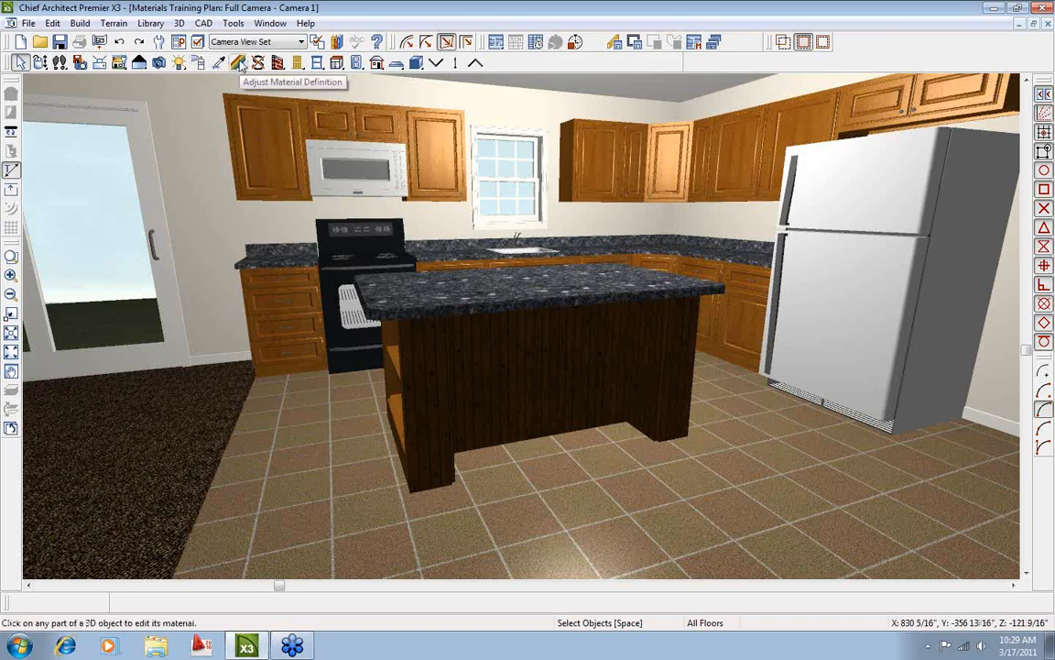
pyautogui.click(529, 374)
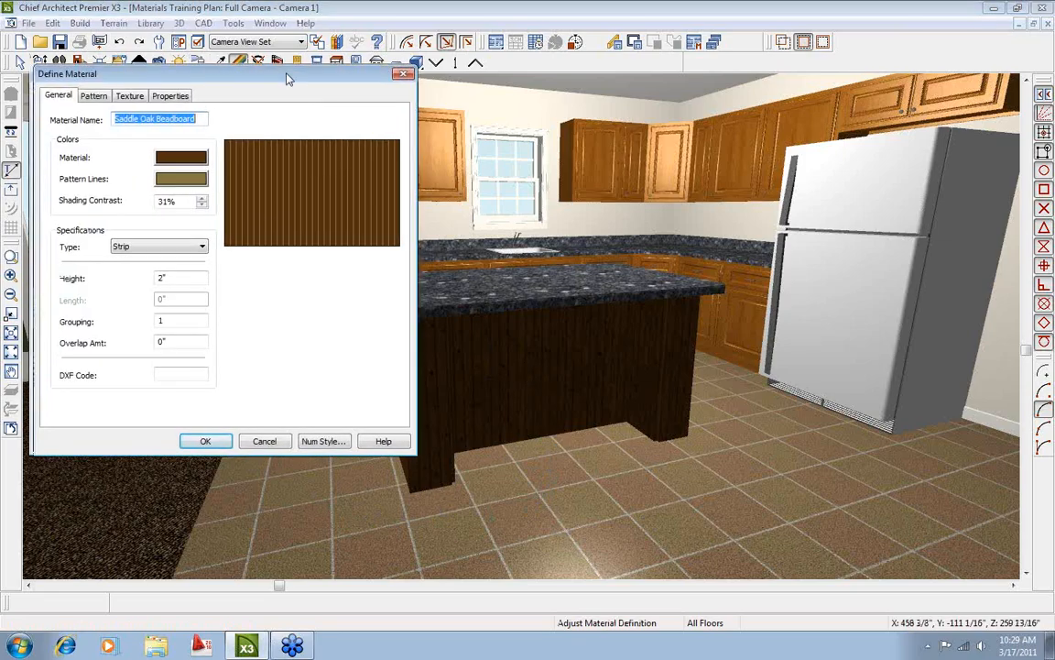
pyautogui.moveTo(257, 72); pyautogui.dragTo(435, 78)
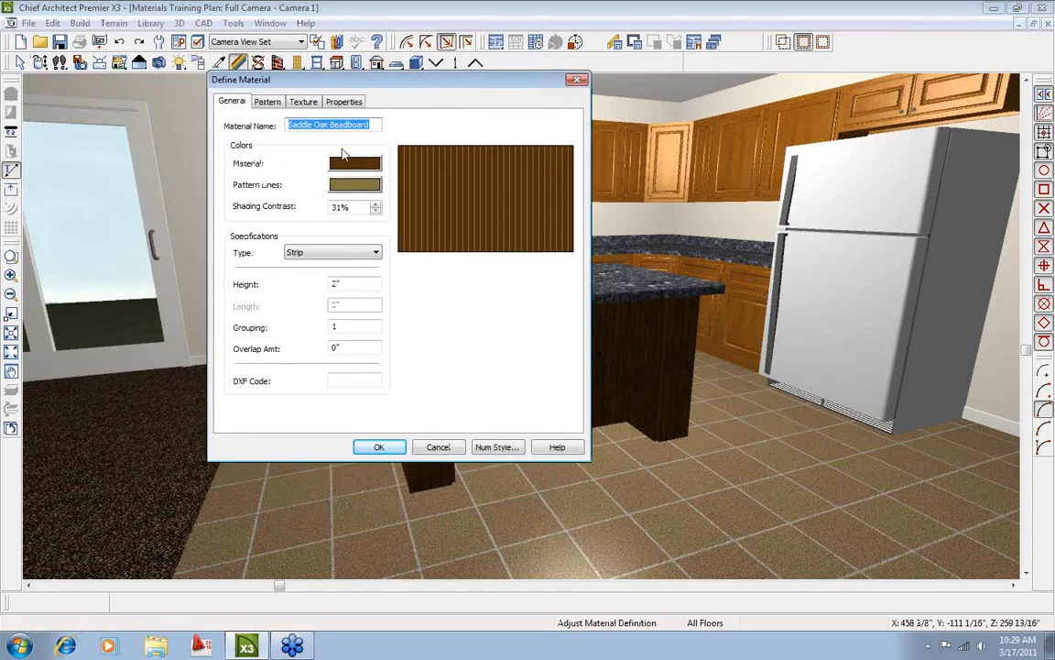
pyautogui.click(298, 102)
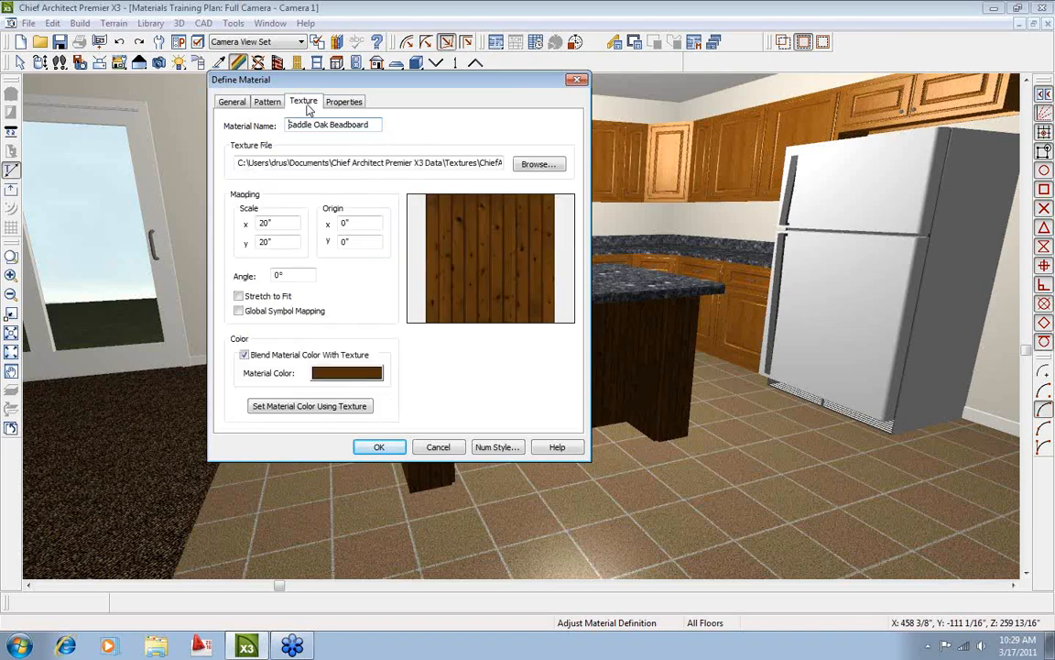
pyautogui.click(234, 102)
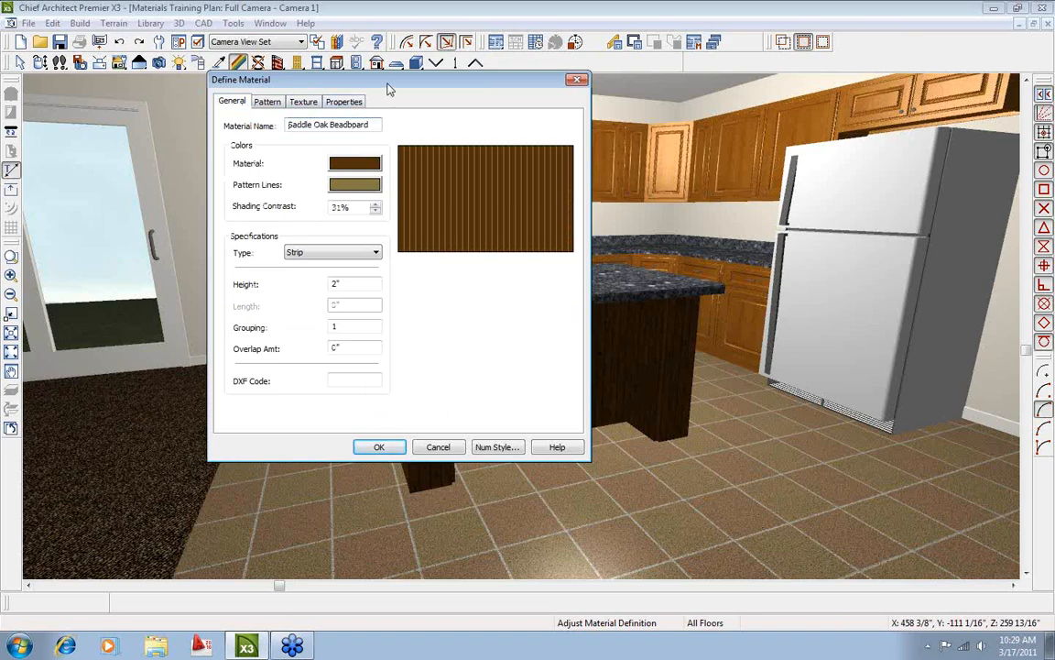
pyautogui.moveTo(389, 88); pyautogui.dragTo(275, 78)
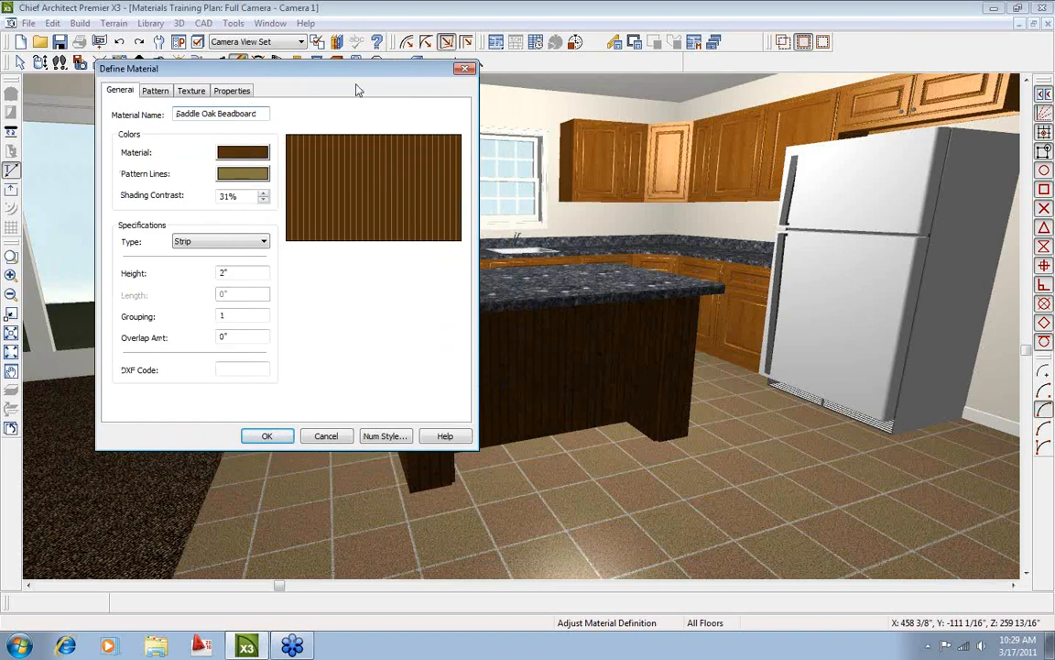
pyautogui.click(335, 437)
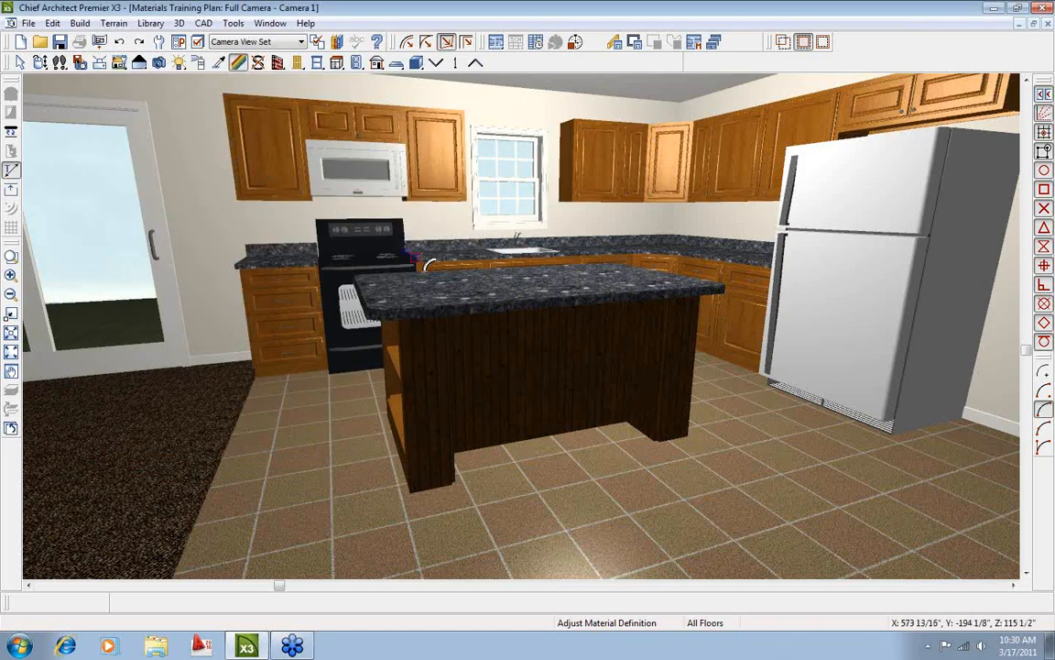
# Close the current camera view and place a new full camera on the floor plan, aimed at the kitchen.
pyautogui.scroll(-3, 424, 254)
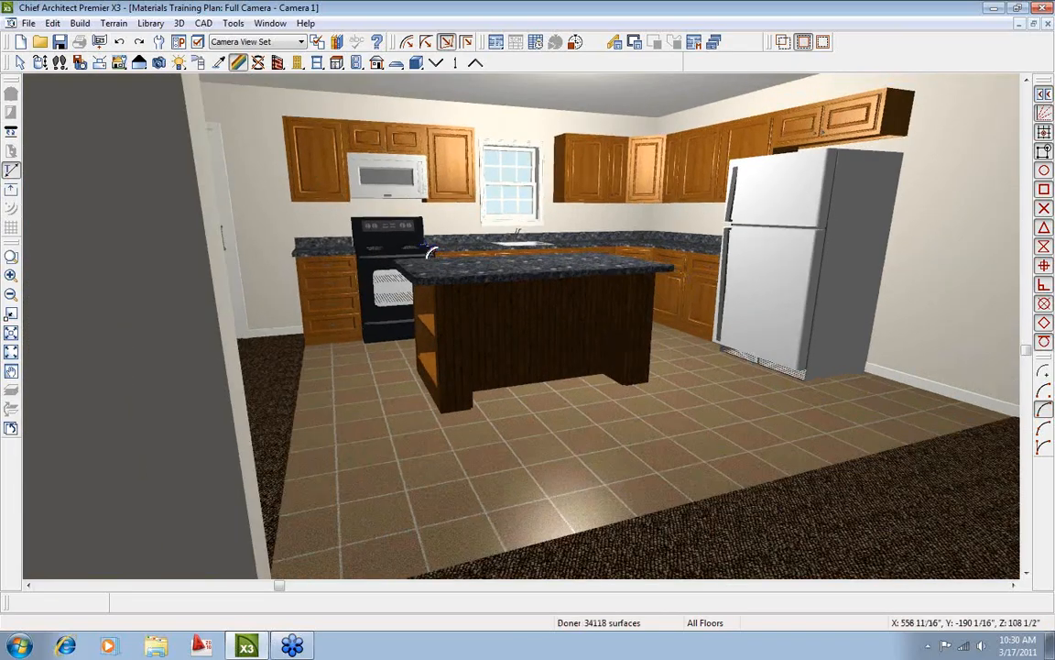
pyautogui.click(1048, 25)
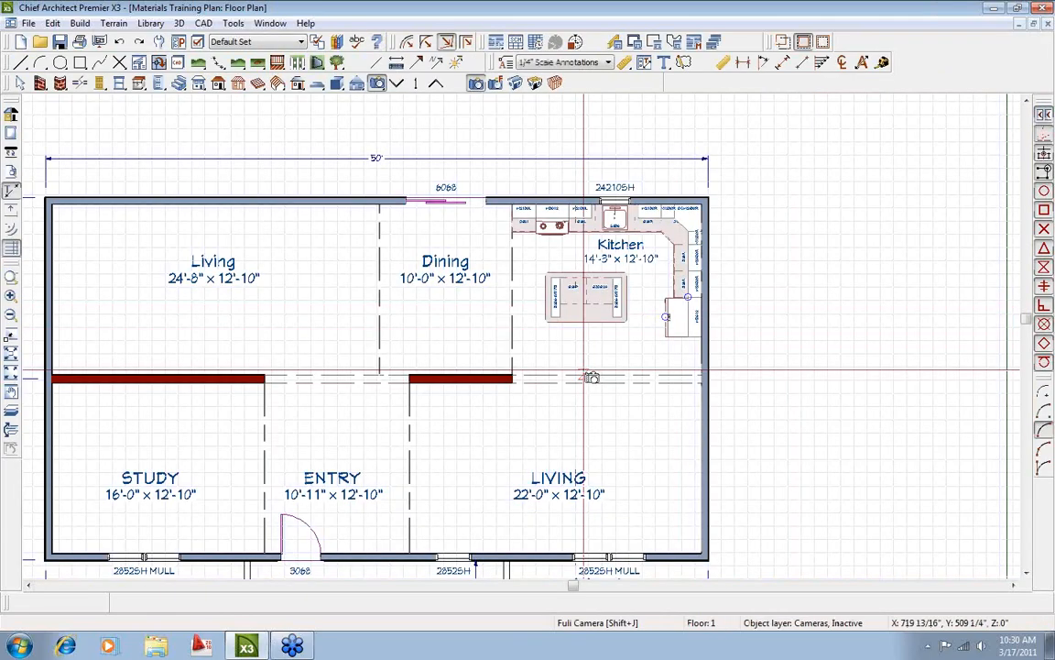
pyautogui.scroll(3, 502, 359)
pyautogui.moveTo(449, 366); pyautogui.dragTo(584, 299)
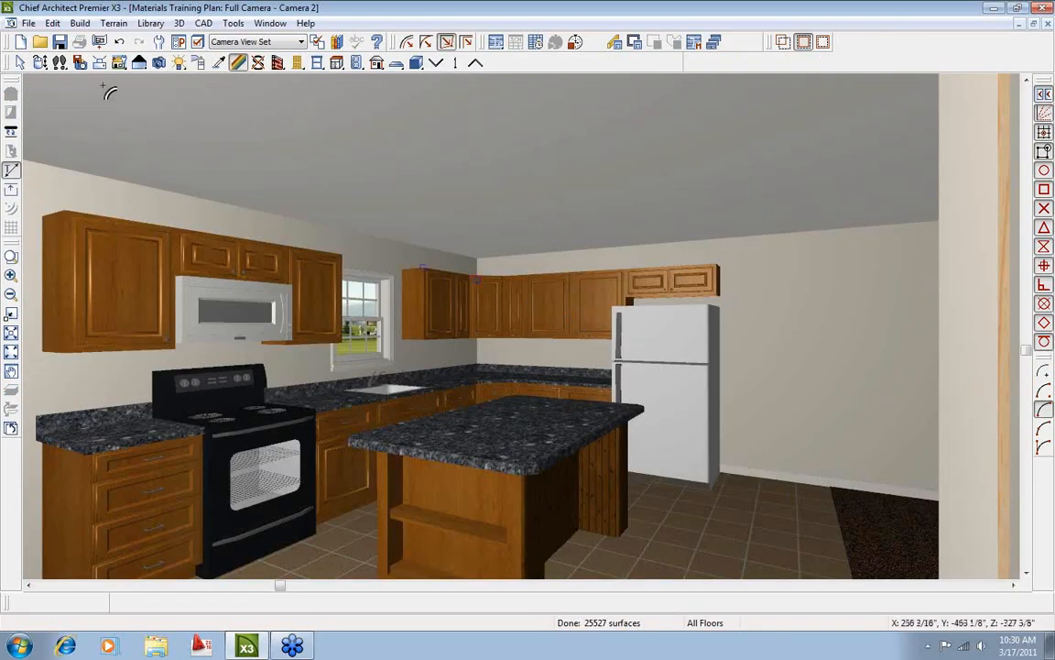
# Check the material definition of the upper cabinets beside the refrigerator and view the kitchen across the island.
pyautogui.click(524, 294)
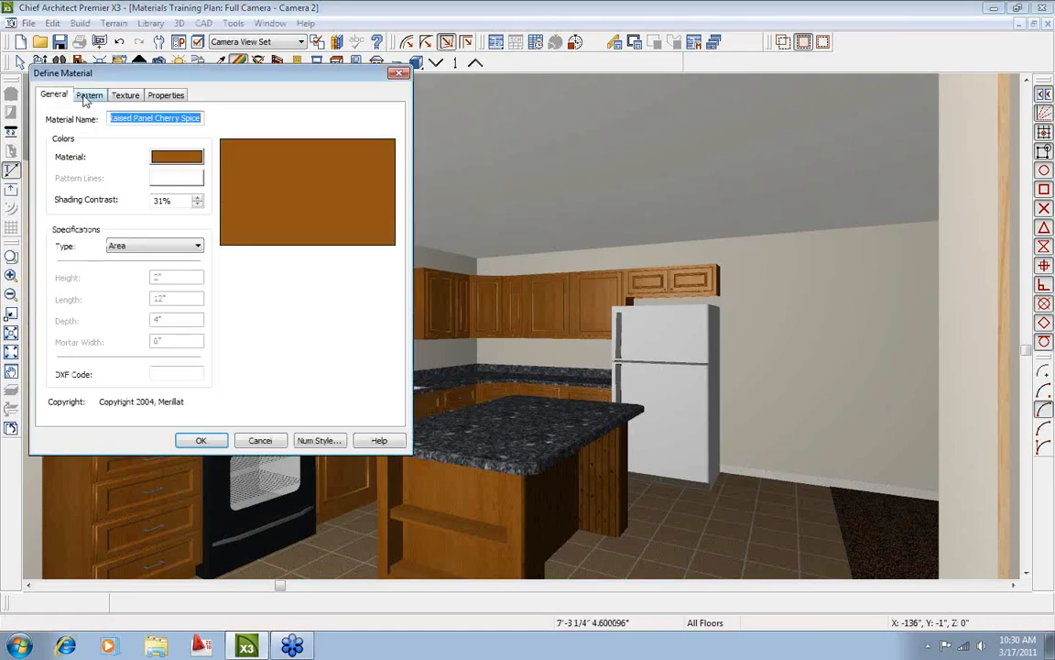
pyautogui.click(400, 74)
pyautogui.click(40, 63)
pyautogui.moveTo(703, 282); pyautogui.dragTo(642, 326)
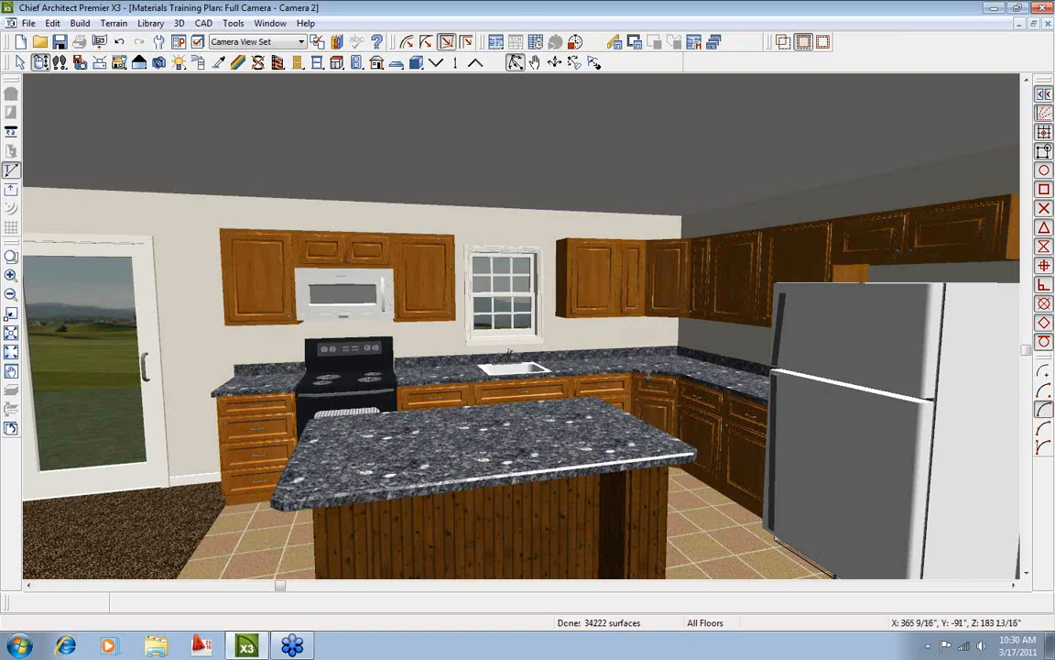
pyautogui.moveTo(648, 373); pyautogui.dragTo(649, 394)
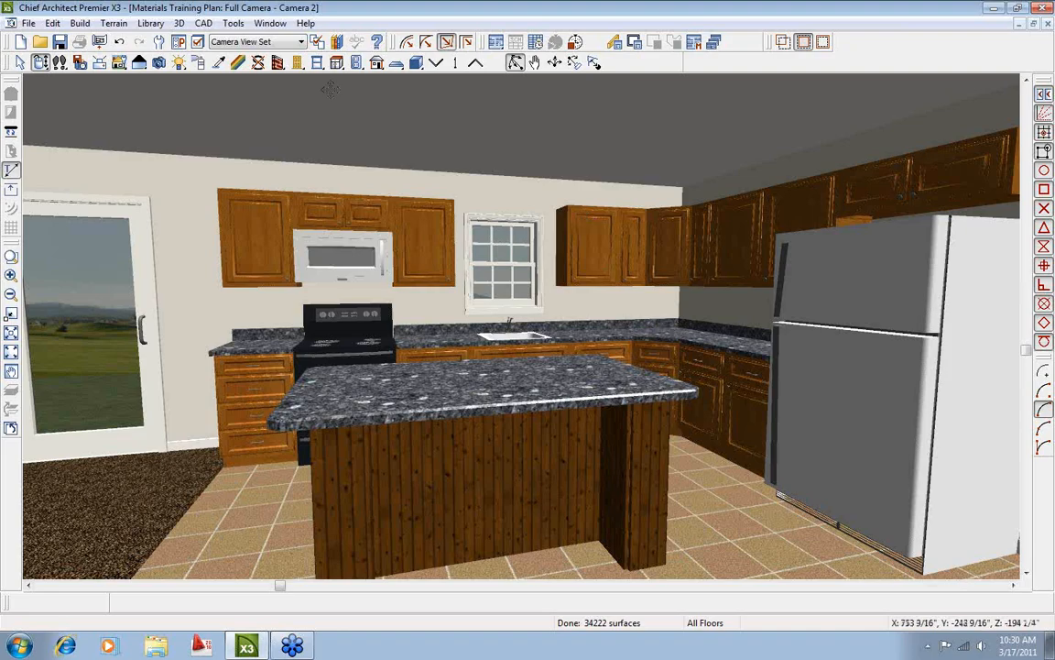
pyautogui.click(237, 62)
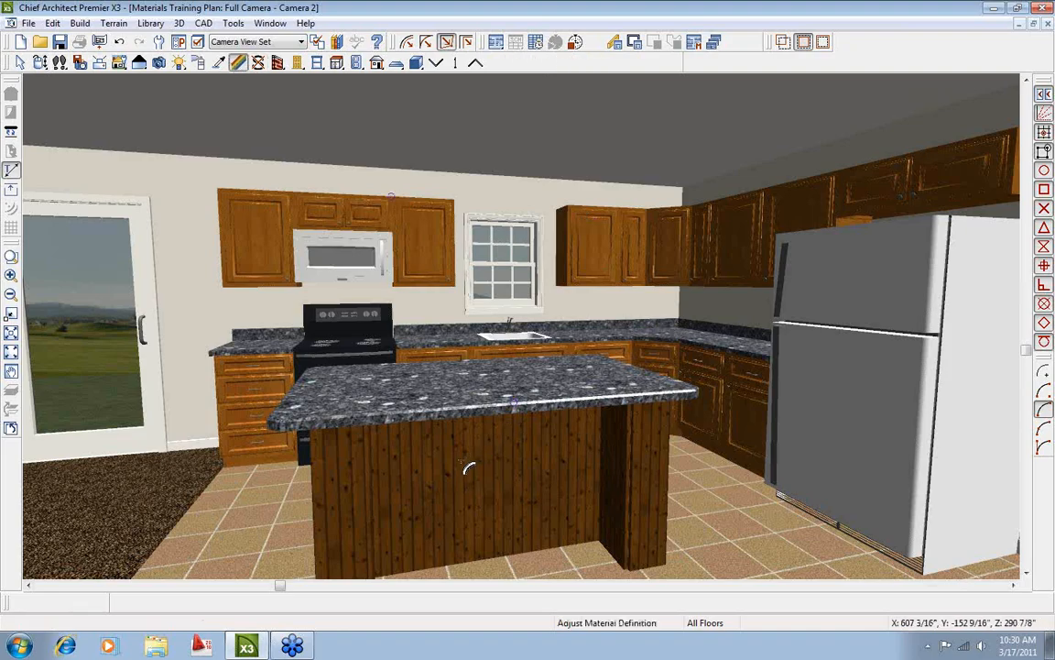
pyautogui.press('space')
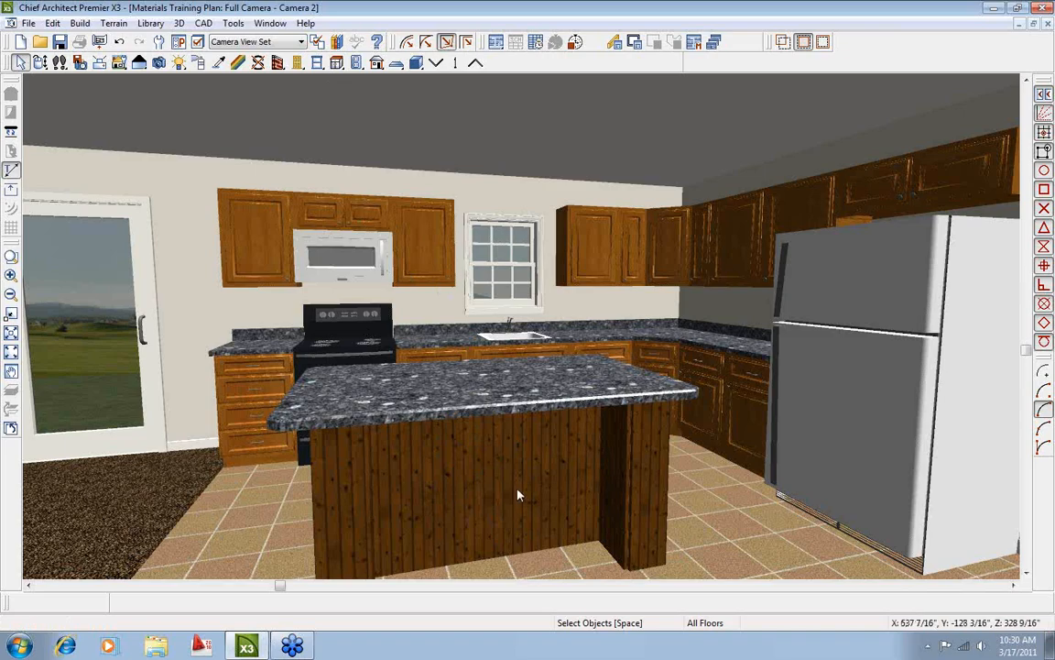
# Paint the kitchen cabinets with Montgomery Raised Panel Cherry Paprika from the library, undoing its accidental application to the walls.
pyautogui.click(336, 43)
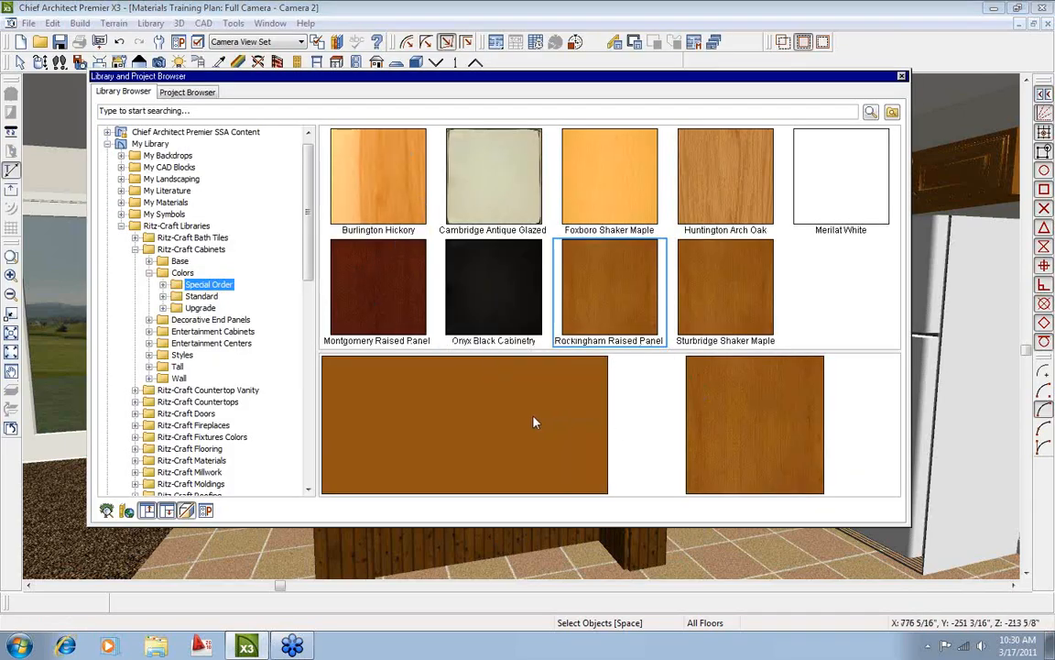
pyautogui.doubleClick(385, 309)
pyautogui.click(387, 303)
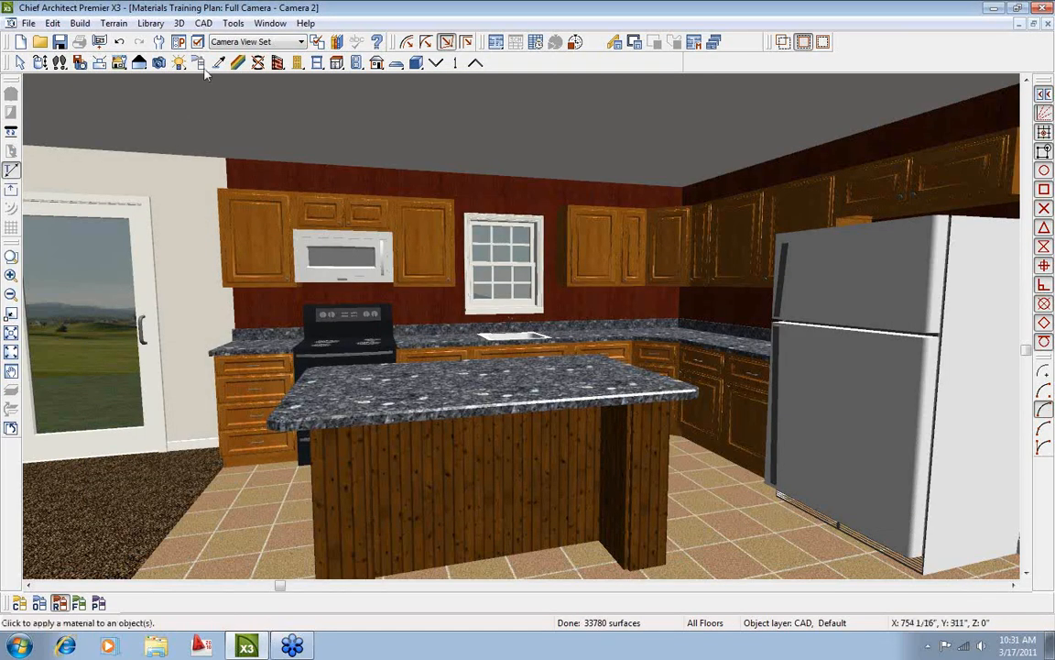
pyautogui.click(120, 42)
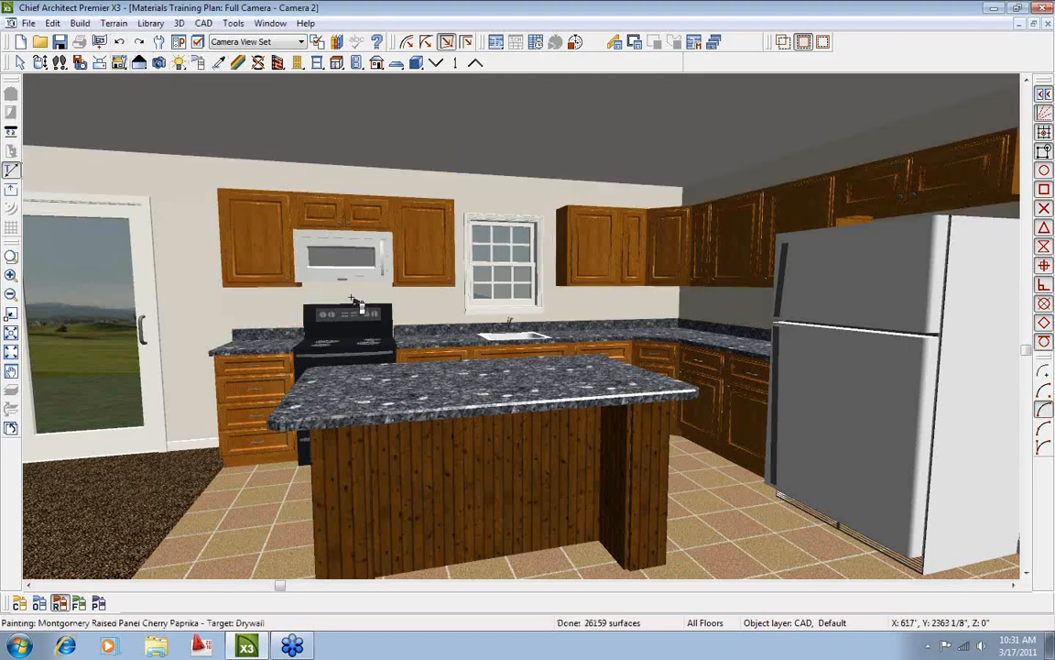
pyautogui.click(275, 247)
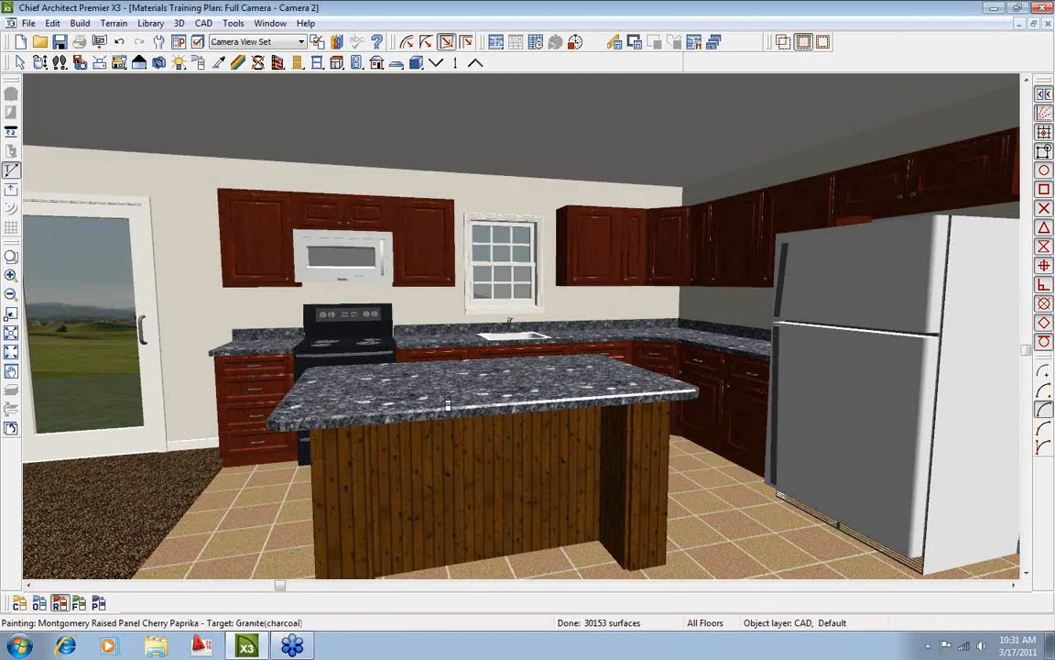
pyautogui.press('space')
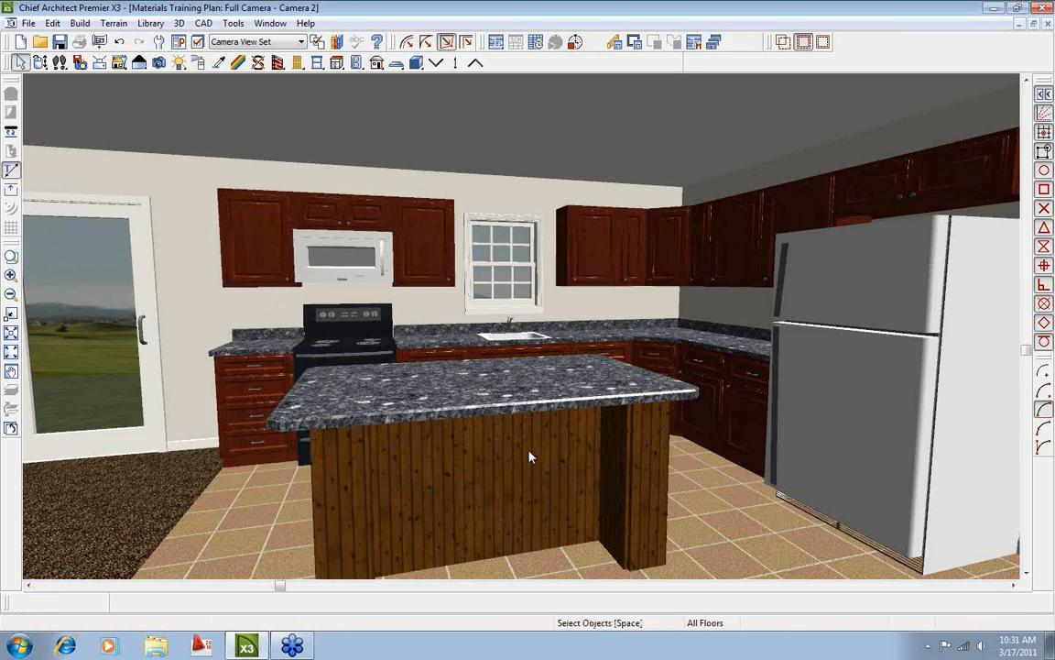
# Open the texture settings of the island's Saddle Oak Beadboard material definition and move the dialog clear of the kitchen cabinets.
pyautogui.click(240, 66)
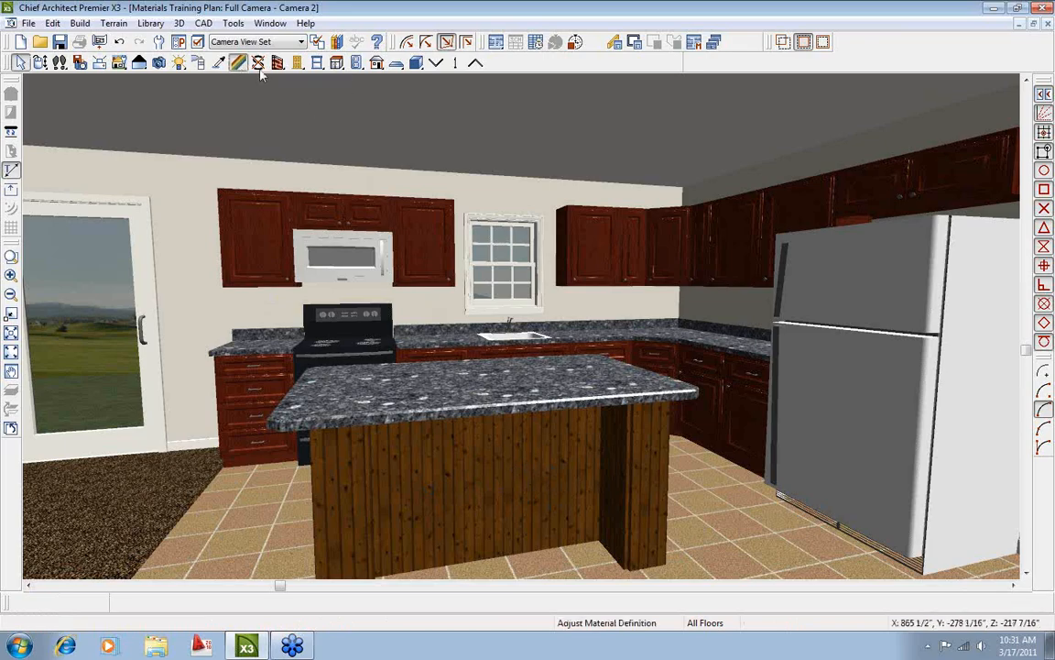
pyautogui.click(469, 474)
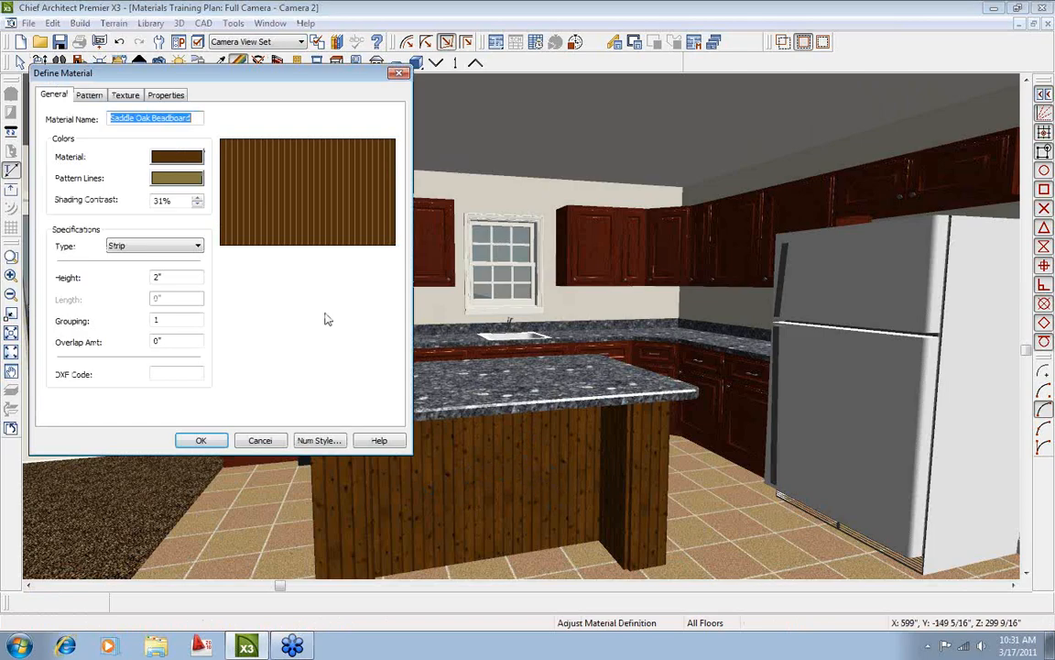
pyautogui.click(130, 97)
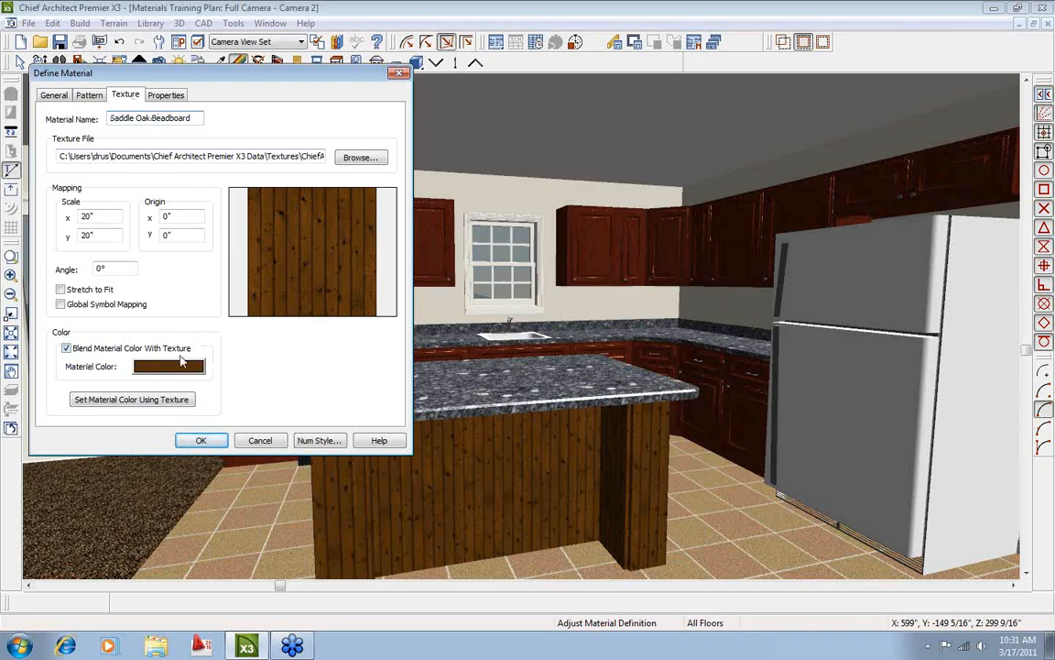
pyautogui.moveTo(227, 84); pyautogui.dragTo(838, 220)
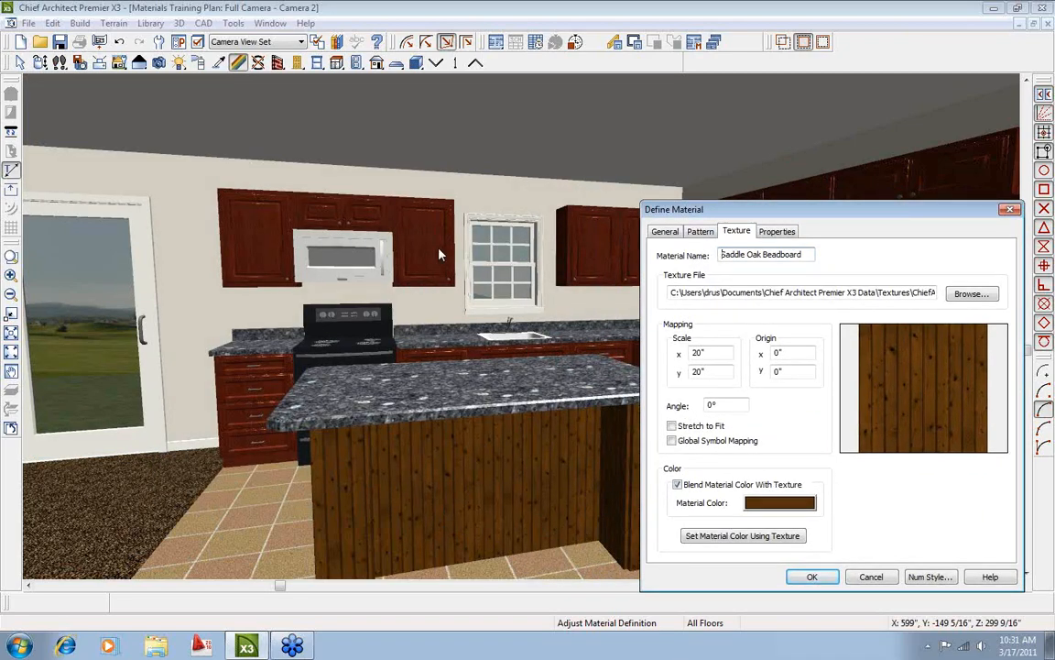
# Set the beadboard's blended material color to the dark red sampled from the upper cabinets with the eyedropper, and apply it.
pyautogui.click(806, 509)
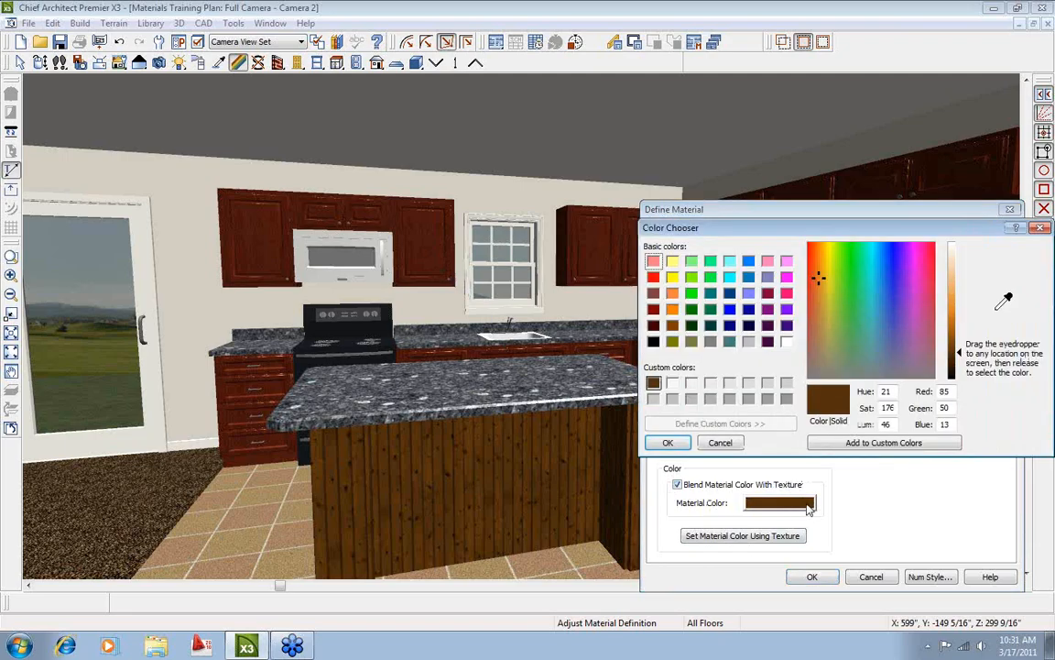
pyautogui.moveTo(905, 235); pyautogui.dragTo(906, 219)
pyautogui.moveTo(890, 286); pyautogui.dragTo(855, 266)
pyautogui.moveTo(842, 328); pyautogui.dragTo(841, 303)
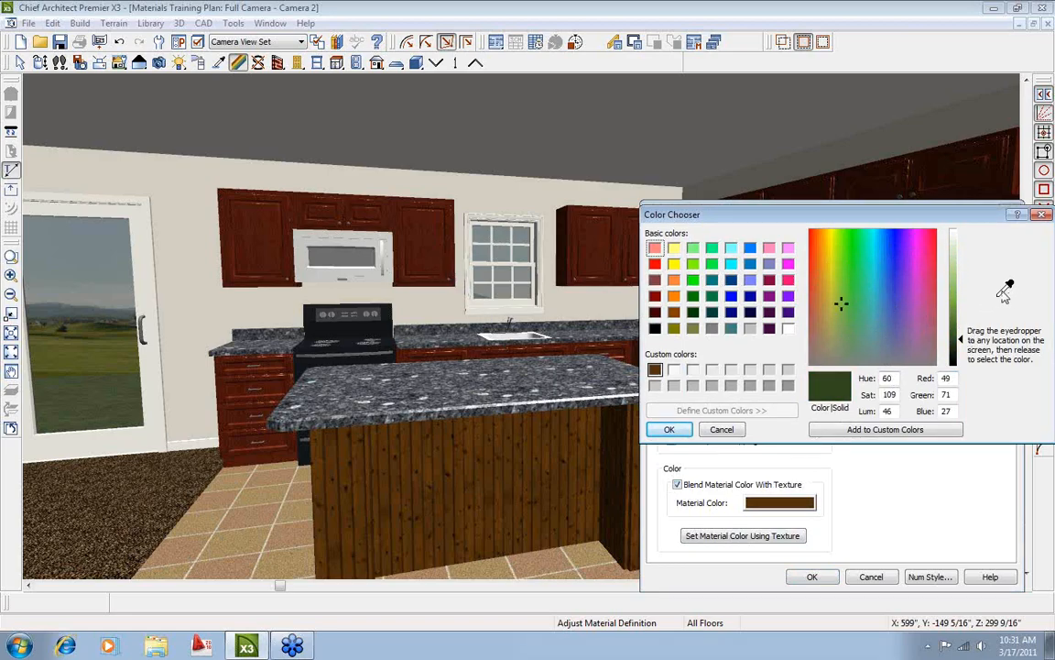
pyautogui.moveTo(1005, 291); pyautogui.dragTo(806, 433)
pyautogui.moveTo(529, 394); pyautogui.dragTo(438, 213)
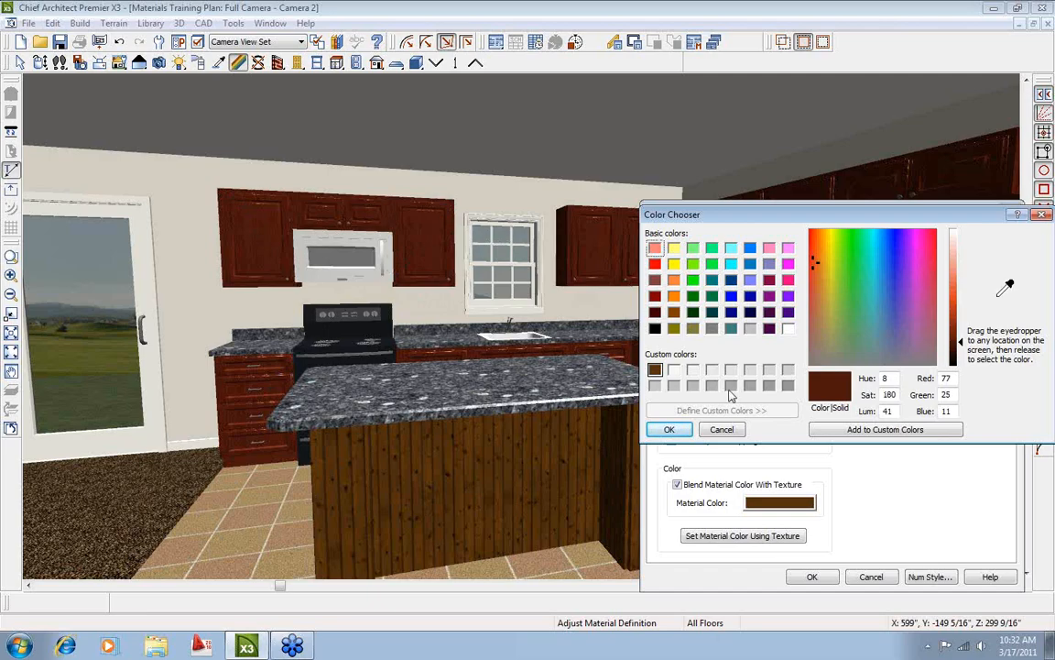
pyautogui.click(670, 428)
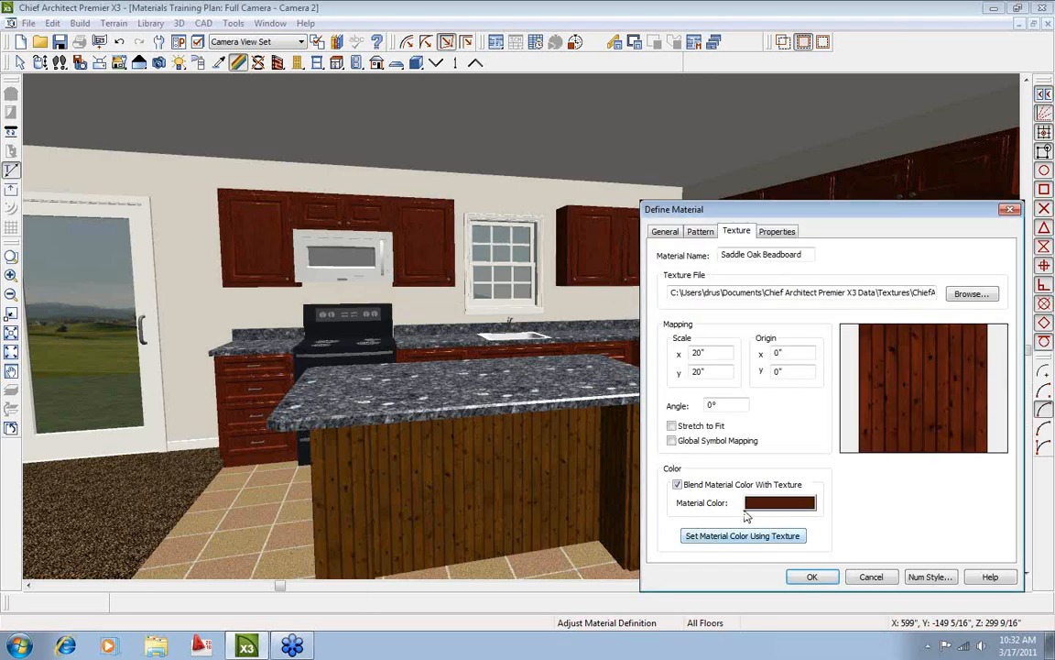
pyautogui.click(810, 577)
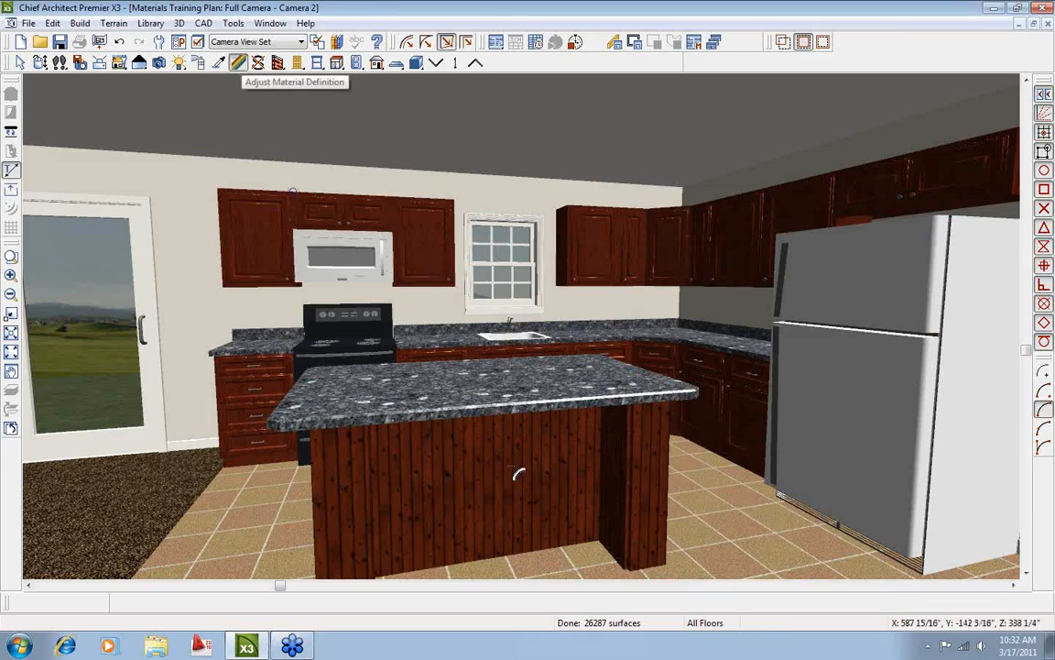
# Browse the manufacturer catalogs in the material library, including the subfolders of Benjamin Moore Paints - 2010.
pyautogui.click(41, 61)
pyautogui.moveTo(357, 285); pyautogui.dragTo(384, 278)
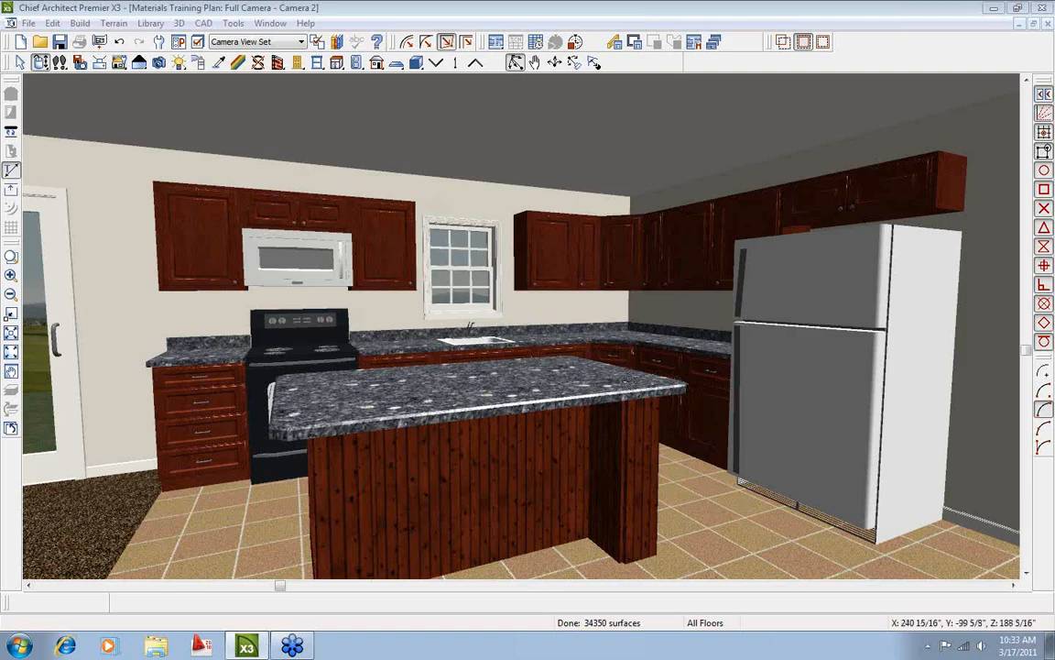
pyautogui.click(336, 42)
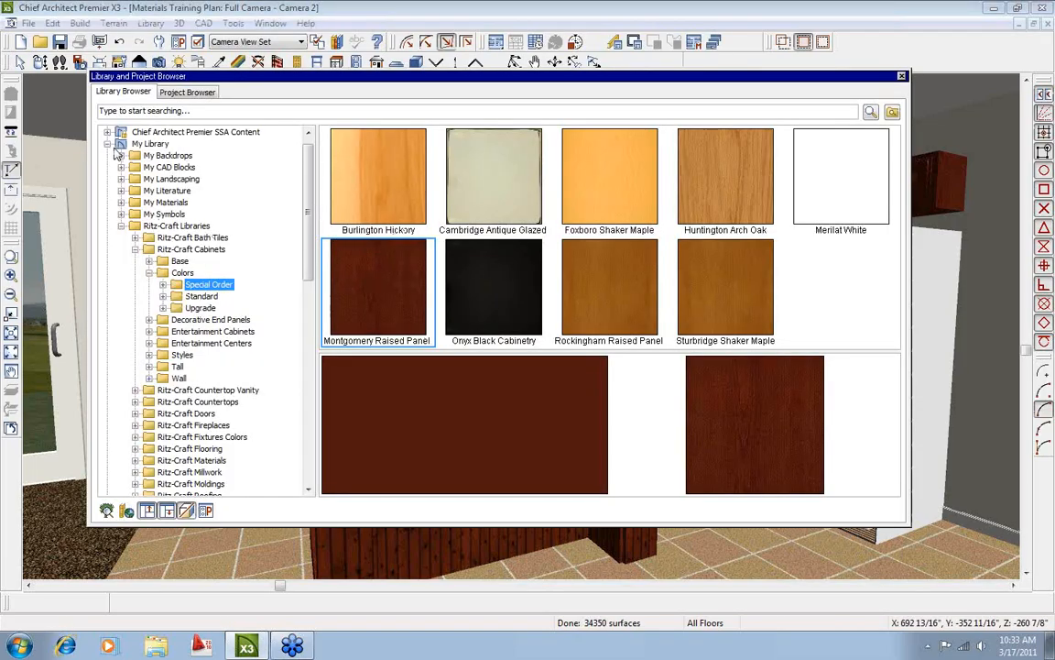
pyautogui.click(108, 144)
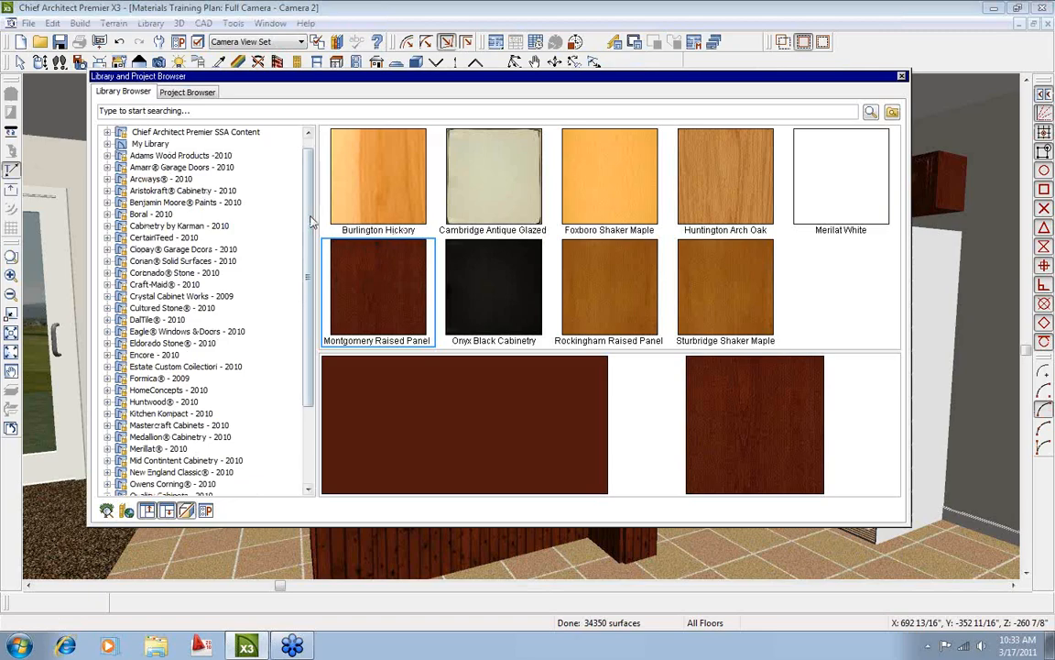
pyautogui.scroll(-3, 280, 202)
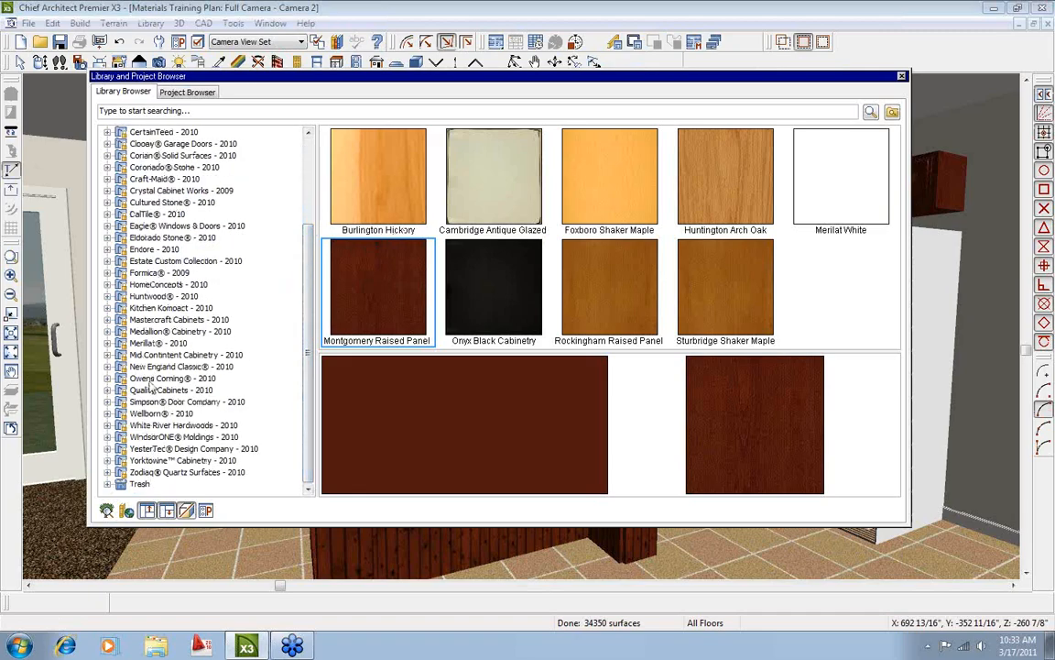
pyautogui.moveTo(307, 248); pyautogui.dragTo(304, 309)
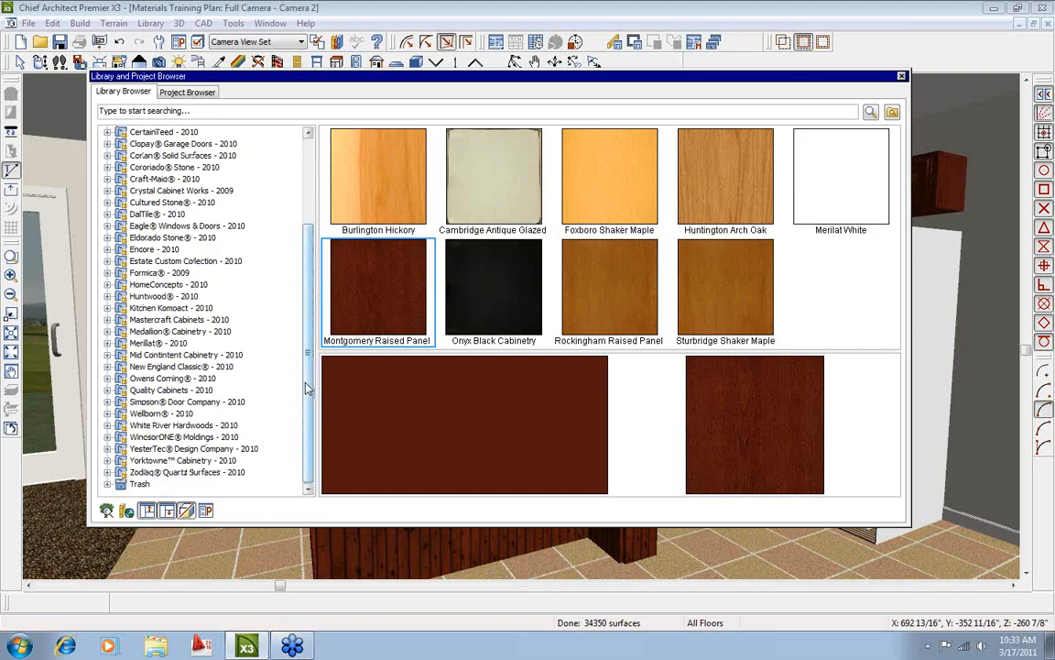
pyautogui.moveTo(306, 354); pyautogui.dragTo(310, 266)
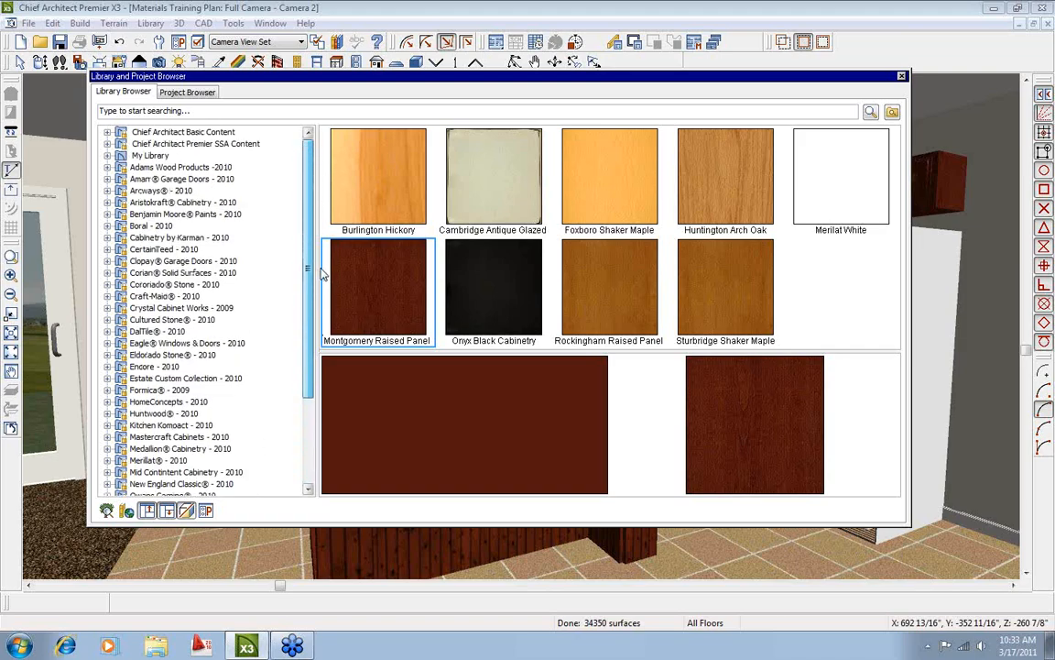
pyautogui.click(139, 213)
pyautogui.moveTo(310, 233); pyautogui.dragTo(310, 321)
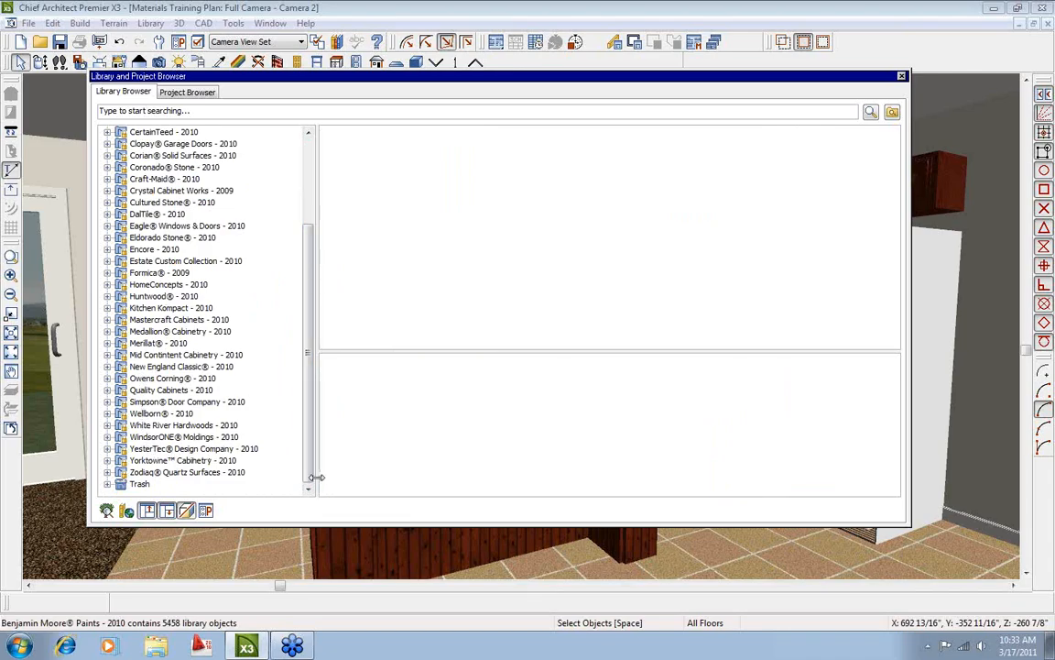
pyautogui.moveTo(314, 470); pyautogui.dragTo(323, 235)
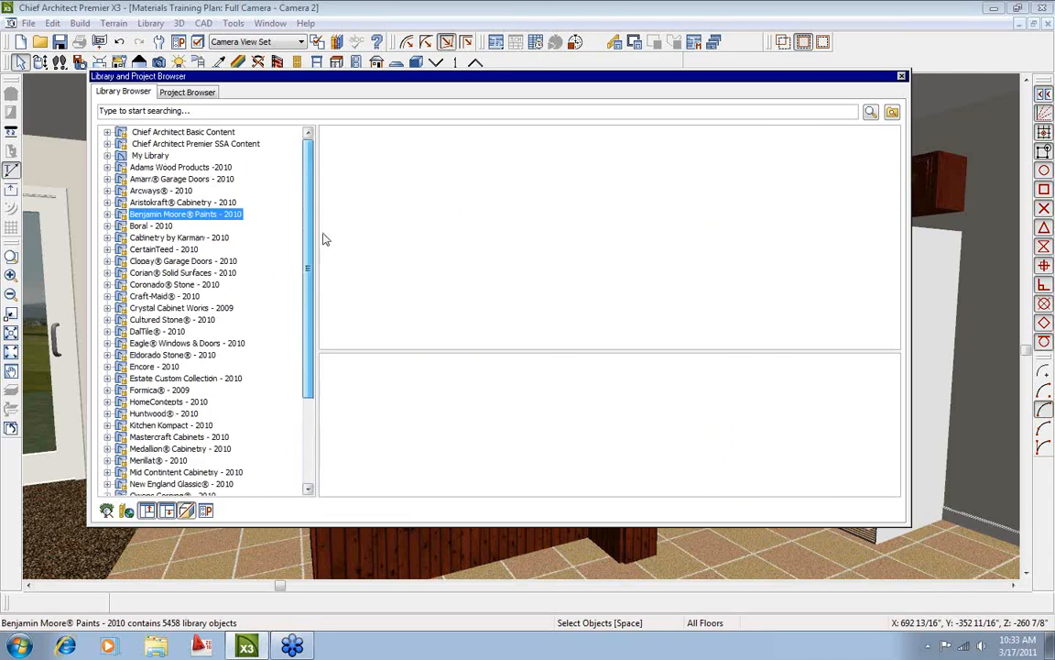
pyautogui.click(107, 216)
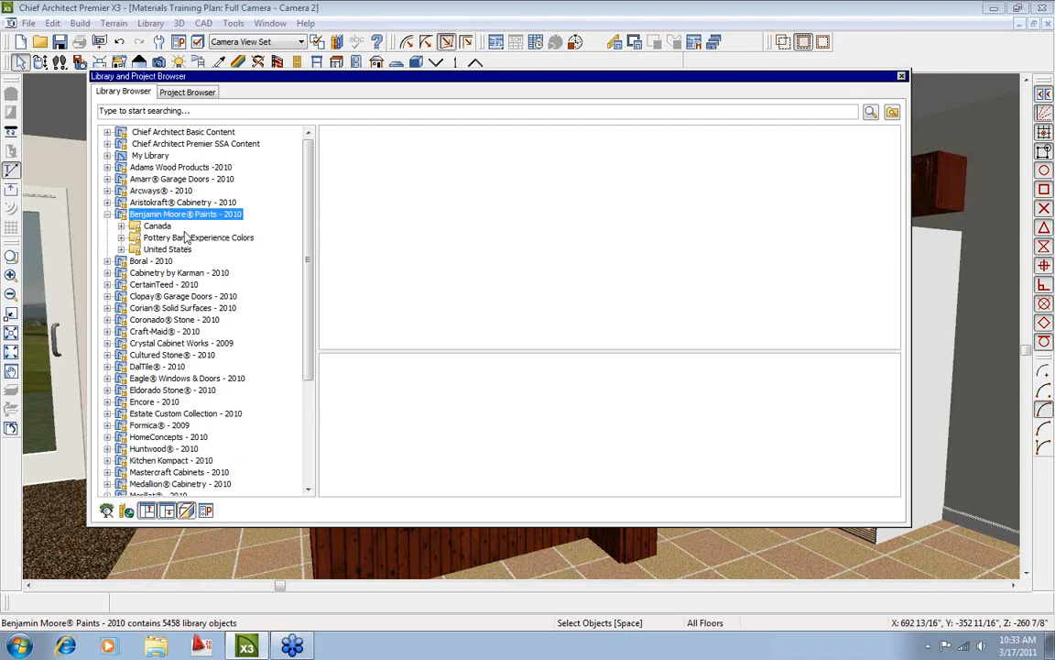
pyautogui.click(902, 76)
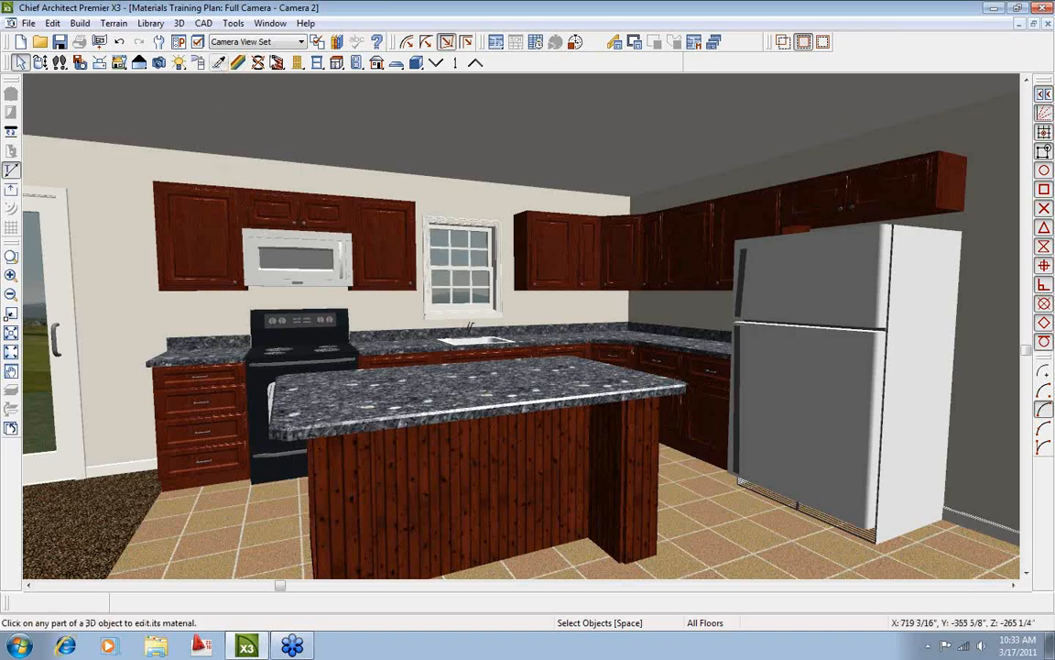
# Choose the paint 1512 pining for you from Benjamin Moore's United States Classic Colors, under Cool Neutrals and Toned Blues.
pyautogui.click(335, 42)
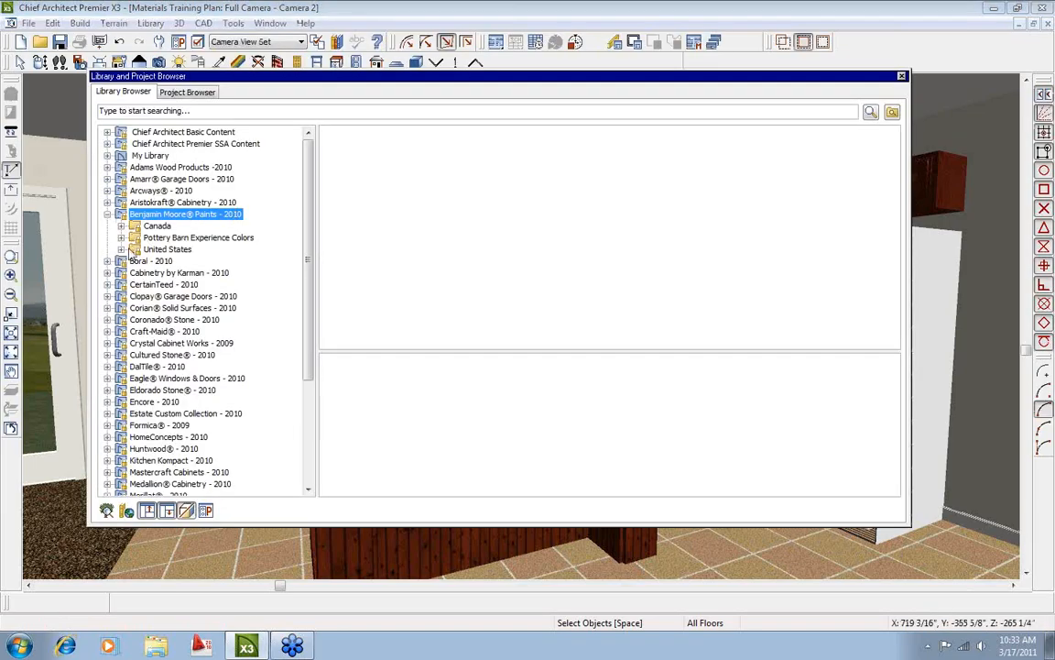
pyautogui.click(121, 249)
pyautogui.click(181, 284)
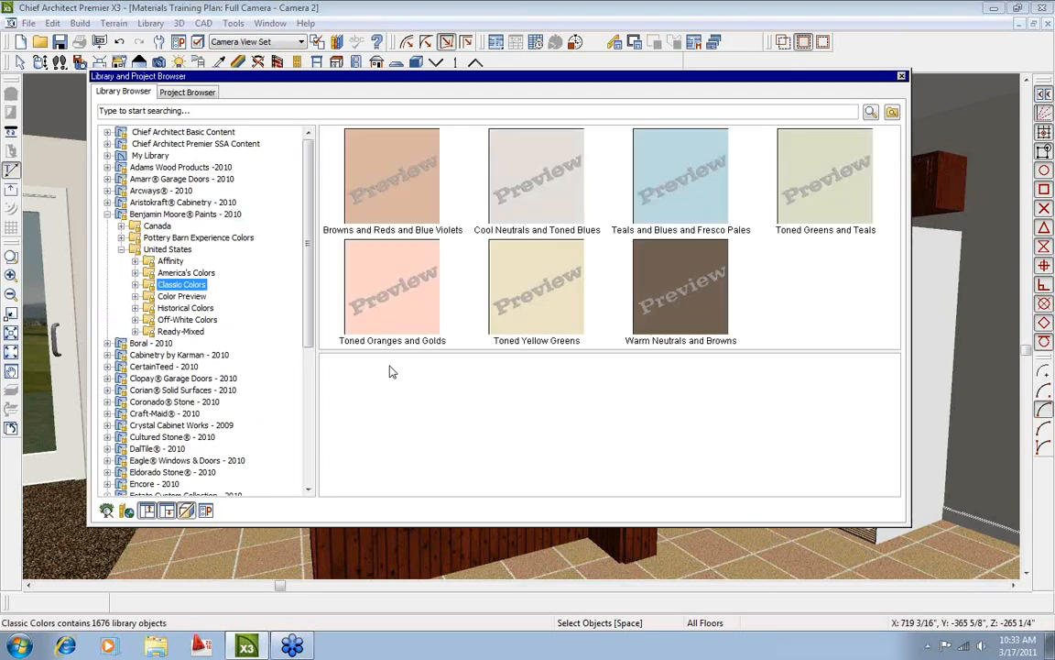
pyautogui.click(519, 194)
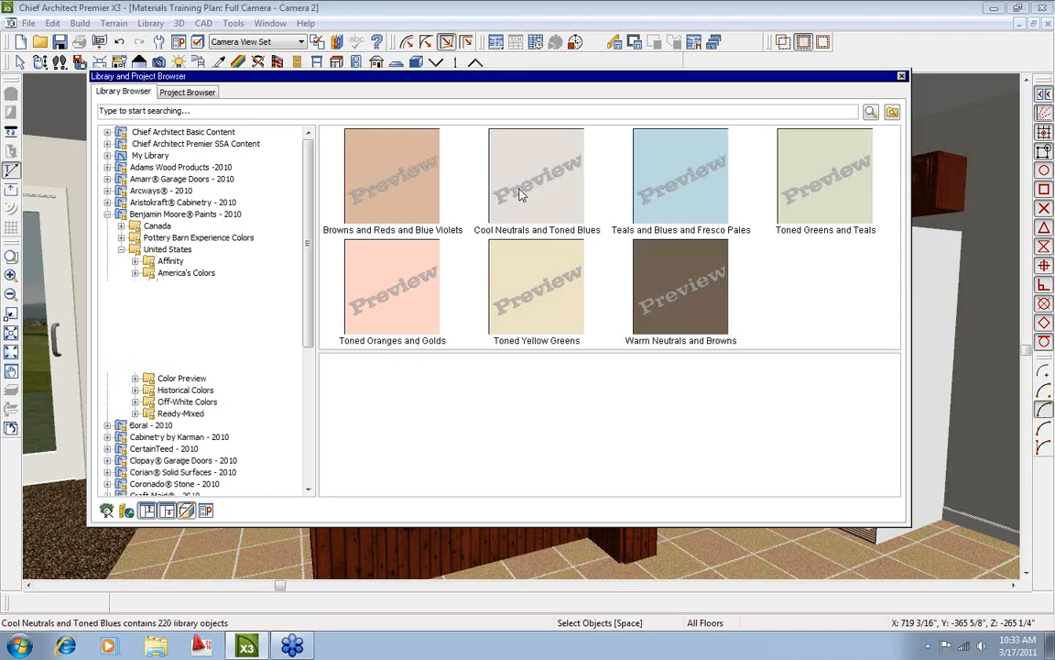
pyautogui.doubleClick(518, 193)
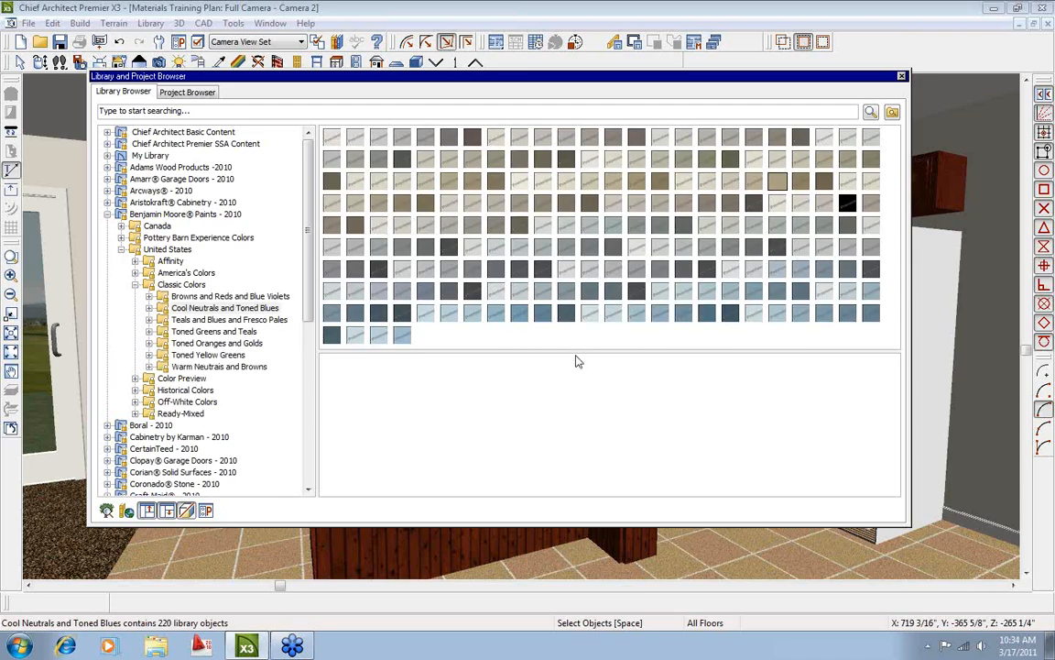
pyautogui.moveTo(578, 352); pyautogui.dragTo(575, 419)
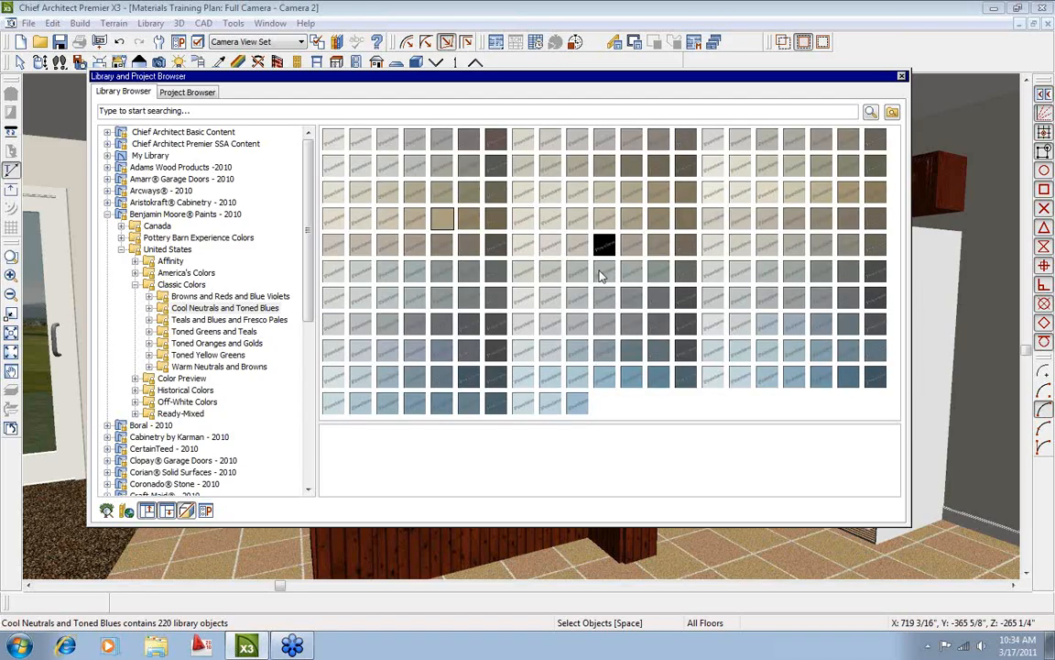
pyautogui.click(686, 199)
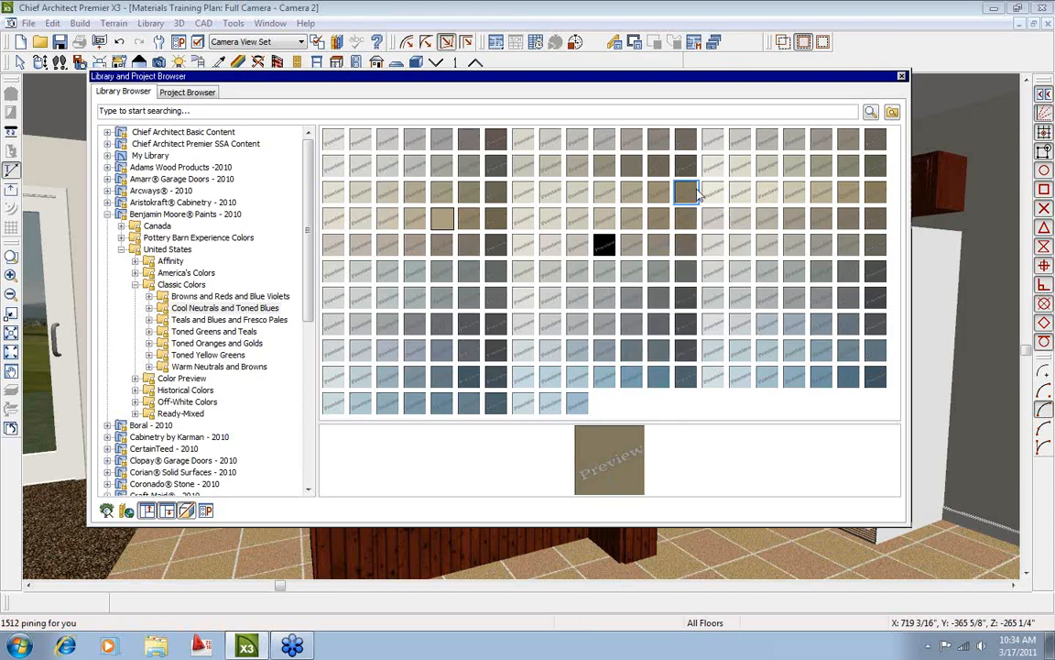
# Paint all the kitchen walls with 1512 pining for you, using the Material Painter's room mode.
pyautogui.doubleClick(691, 195)
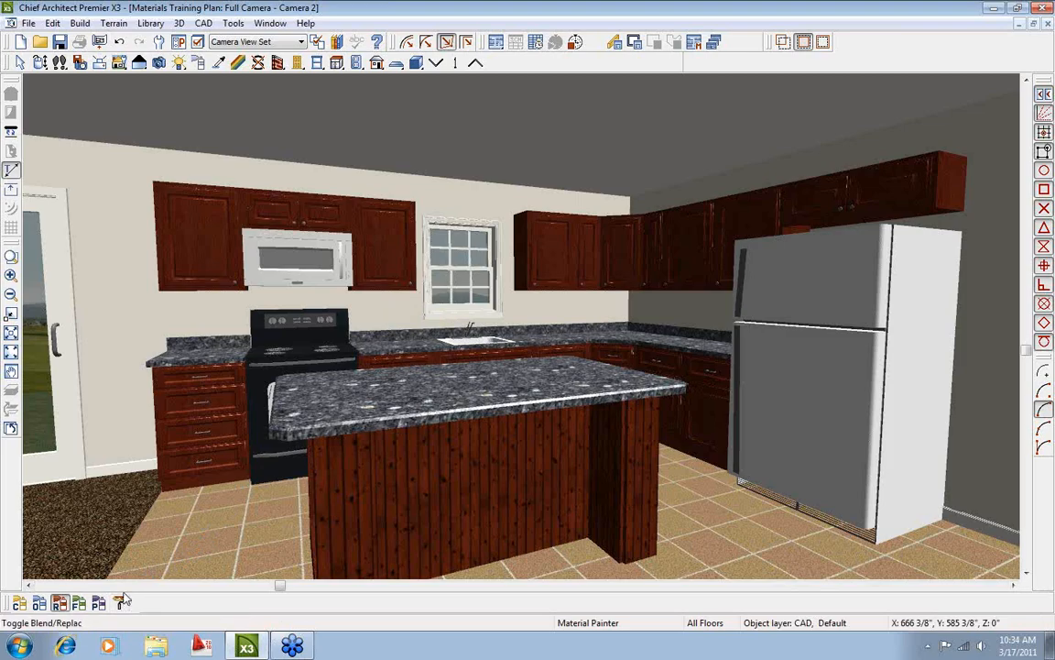
pyautogui.click(56, 603)
pyautogui.click(221, 476)
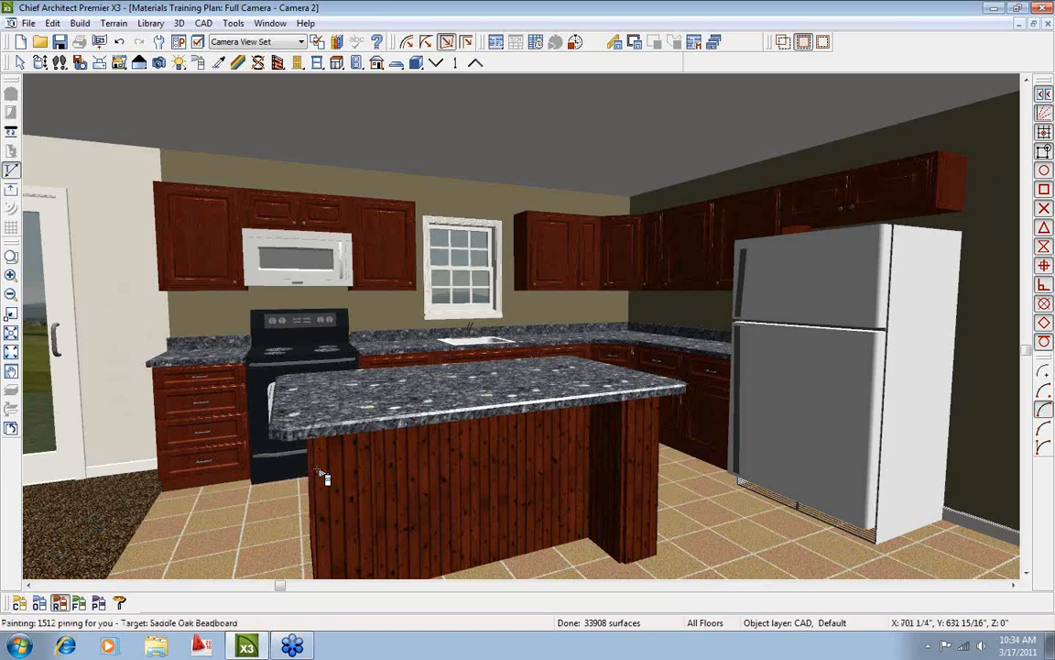
pyautogui.press('space')
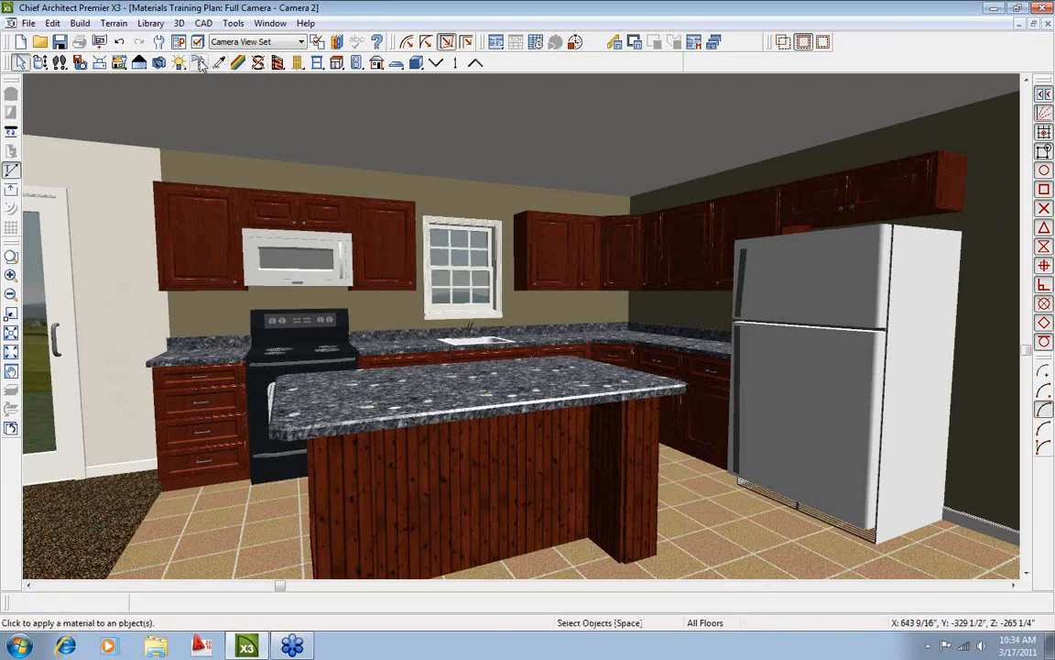
# Return to the floor plan and create a perspective floor overview of Floor 1.
pyautogui.click(12, 429)
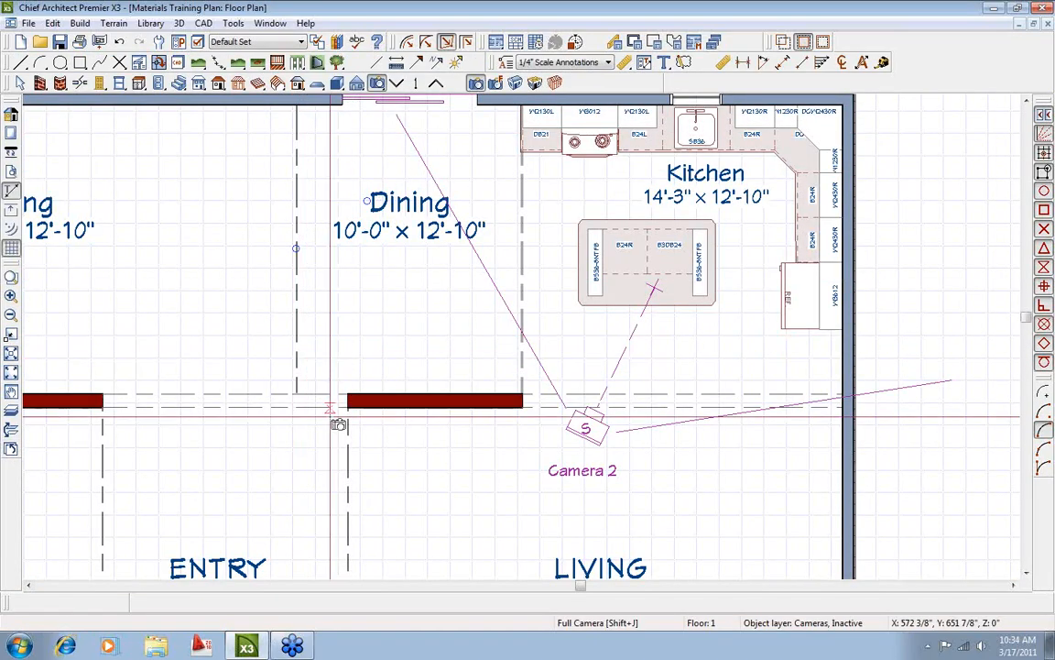
pyautogui.scroll(-4, 339, 421)
pyautogui.moveTo(328, 421); pyautogui.dragTo(499, 359, button='middle')
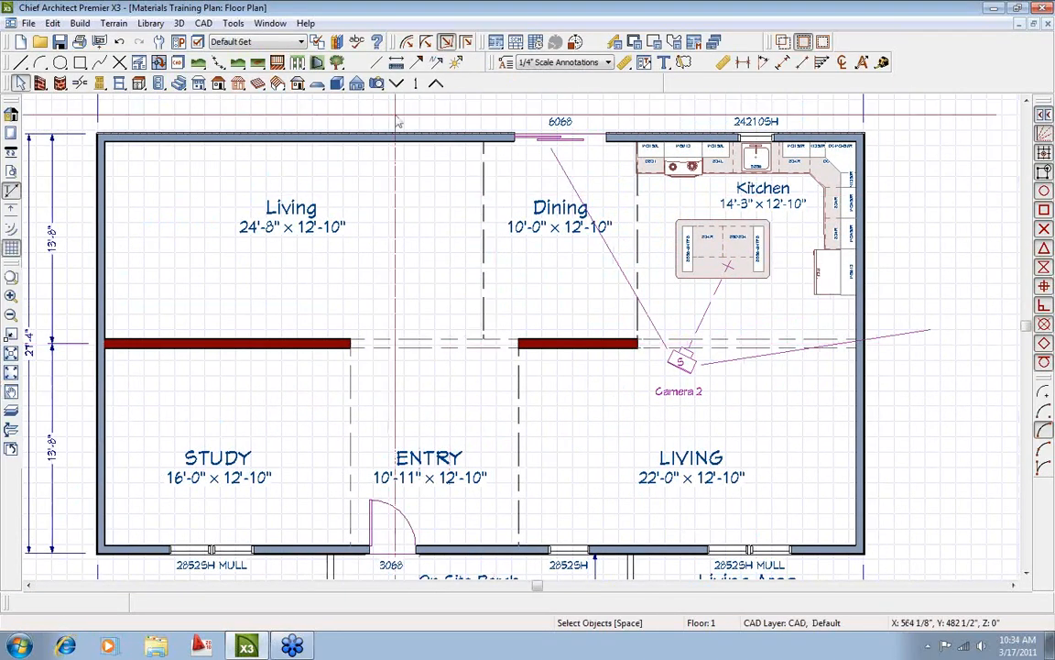
pyautogui.click(375, 83)
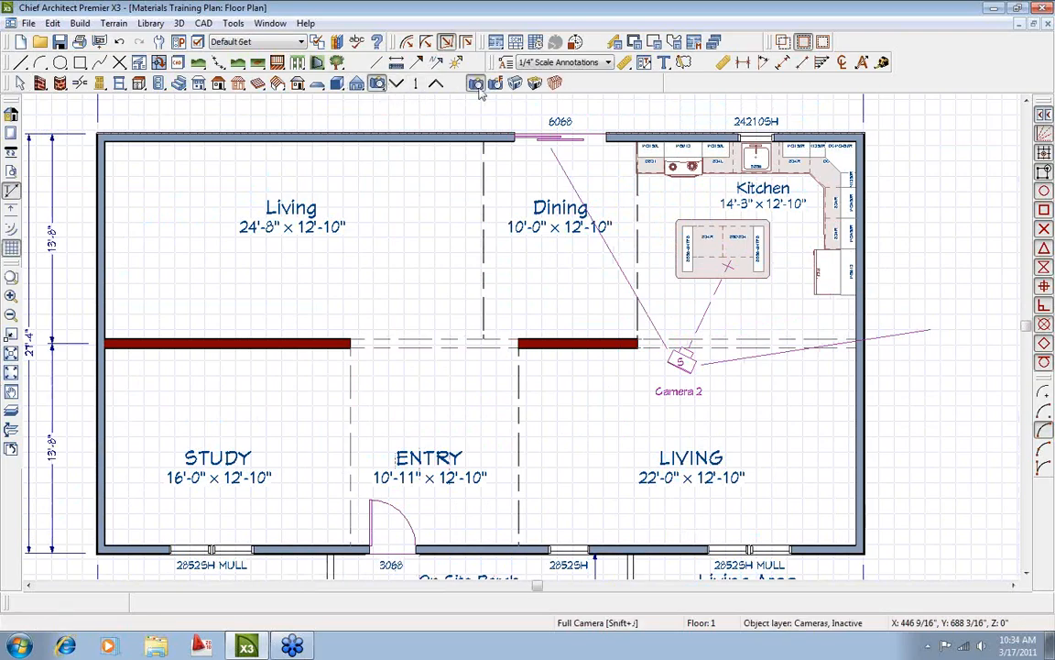
pyautogui.click(535, 83)
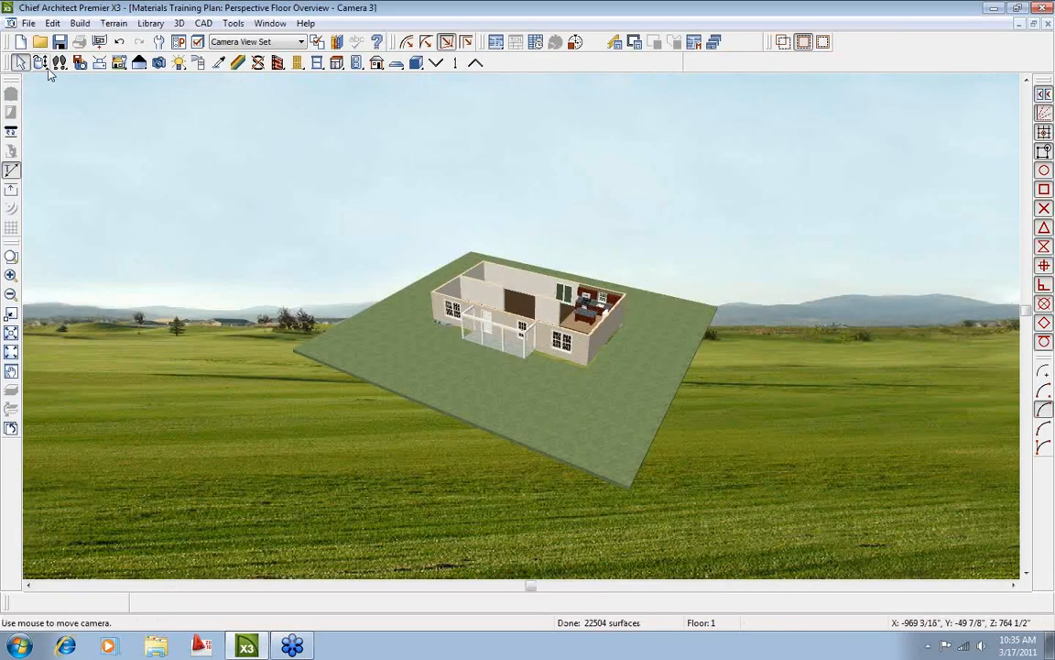
# Look down into the Floor 1 rooms and examine the plan materials offered for the rear Living room's walls.
pyautogui.click(40, 63)
pyautogui.moveTo(400, 230); pyautogui.dragTo(586, 434)
pyautogui.scroll(2, 585, 435)
pyautogui.scroll(5, 586, 434)
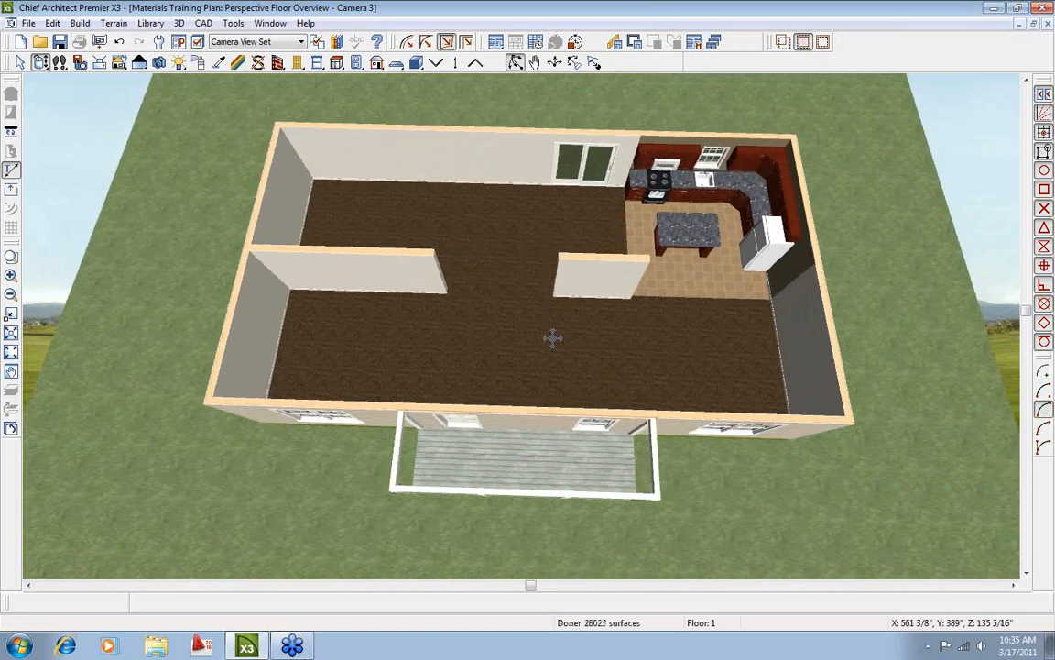
pyautogui.press('space')
pyautogui.click(382, 218)
pyautogui.doubleClick(382, 218)
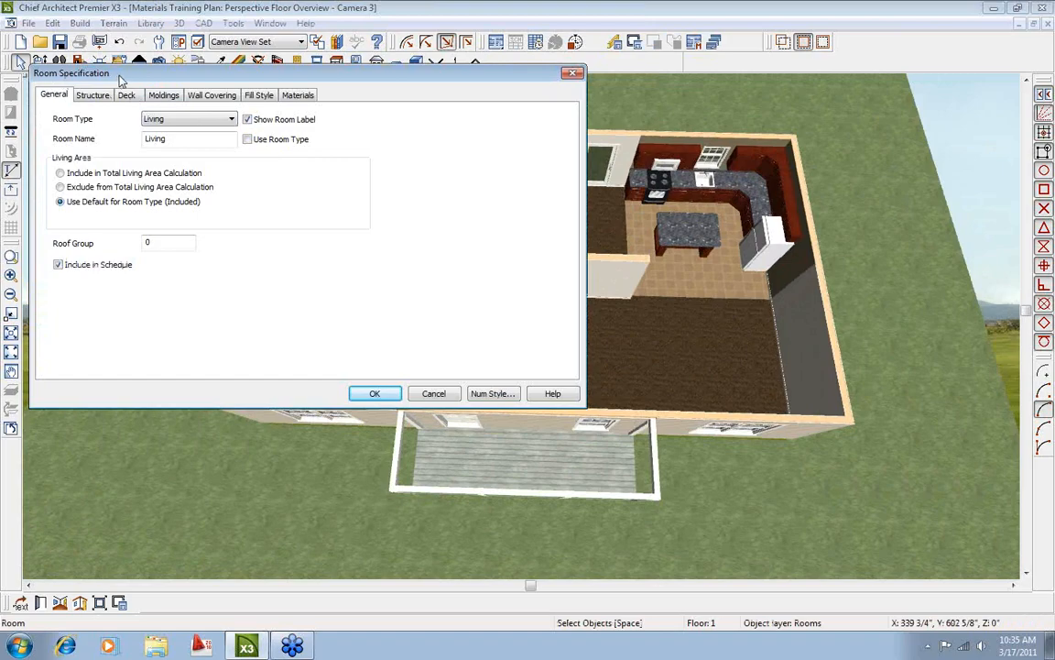
pyautogui.click(295, 95)
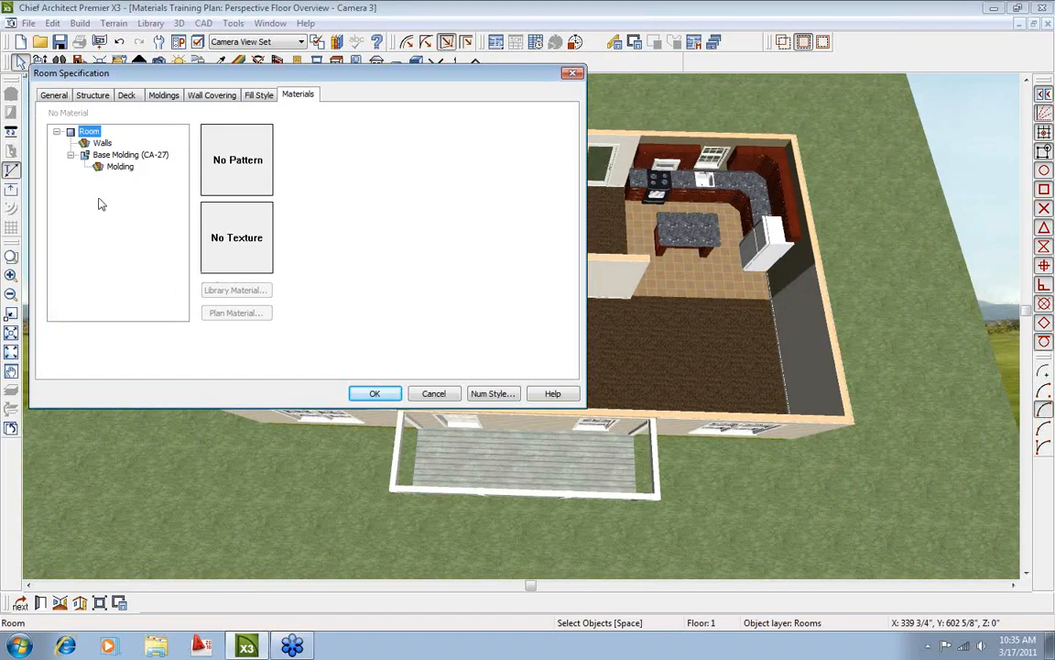
pyautogui.click(101, 143)
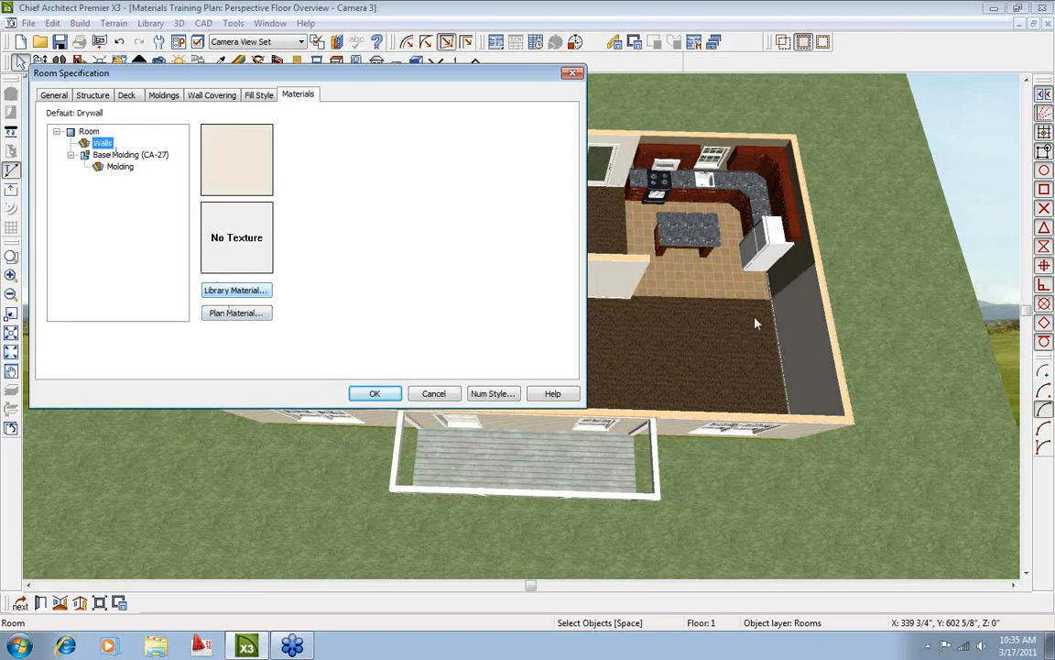
pyautogui.click(235, 314)
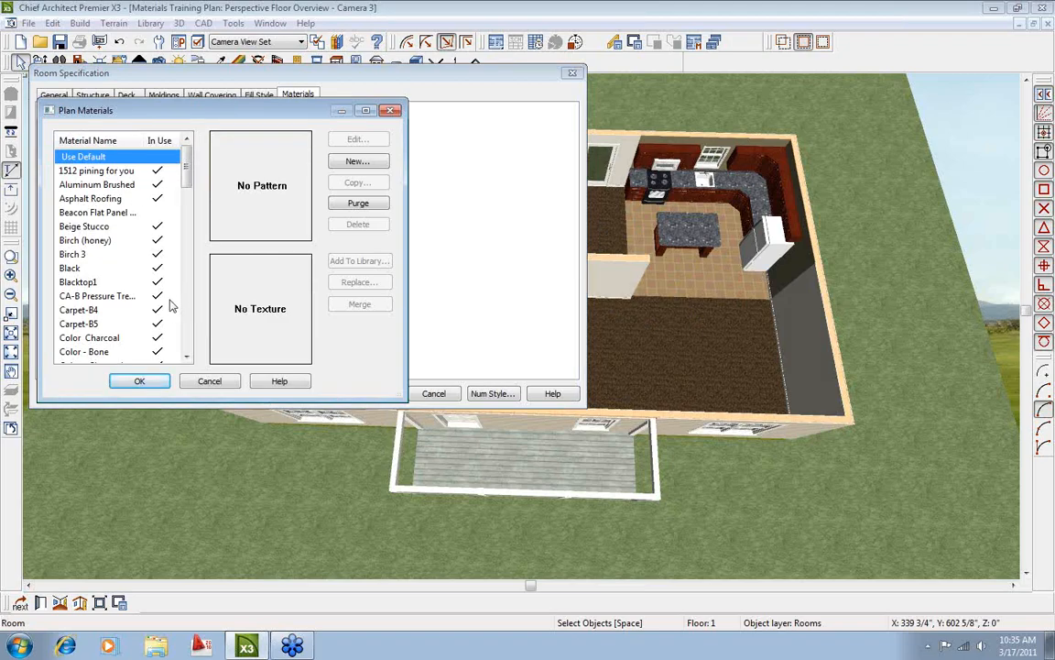
pyautogui.click(208, 381)
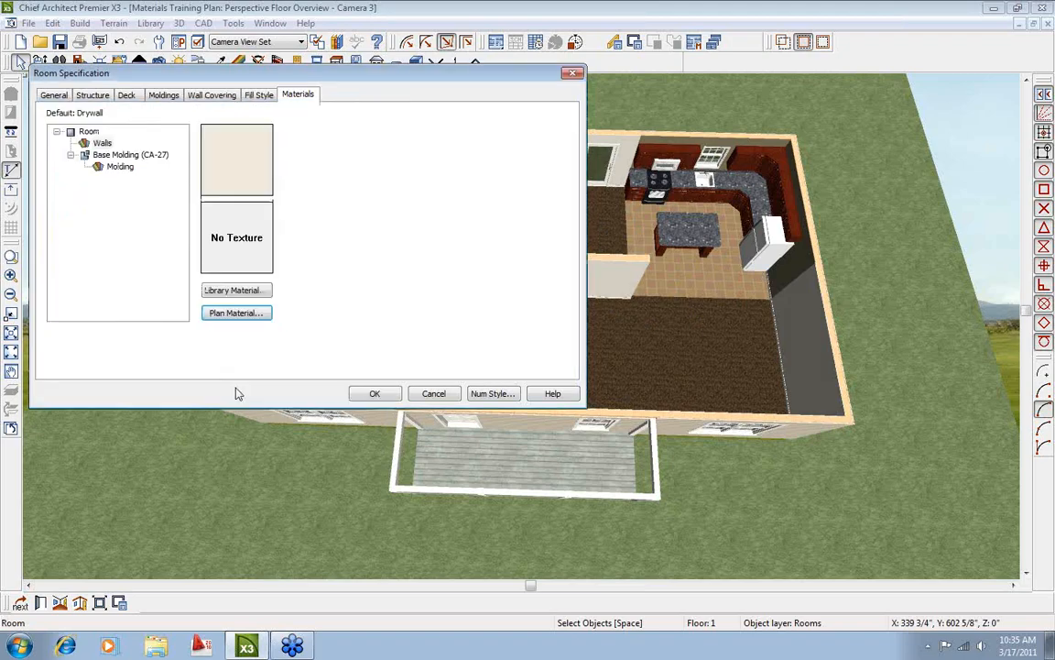
pyautogui.click(434, 393)
# Identify the kitchen wall's paint with the Material Eyedropper and assign plan material 1512 pining for you to the rear Living room's walls.
pyautogui.click(219, 62)
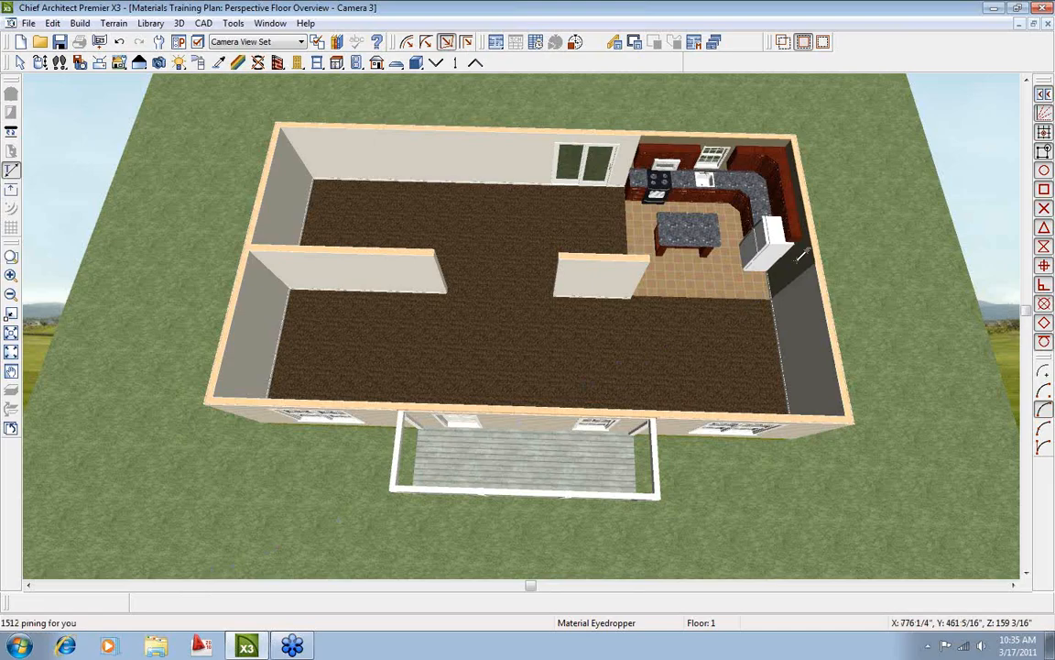
pyautogui.press('space')
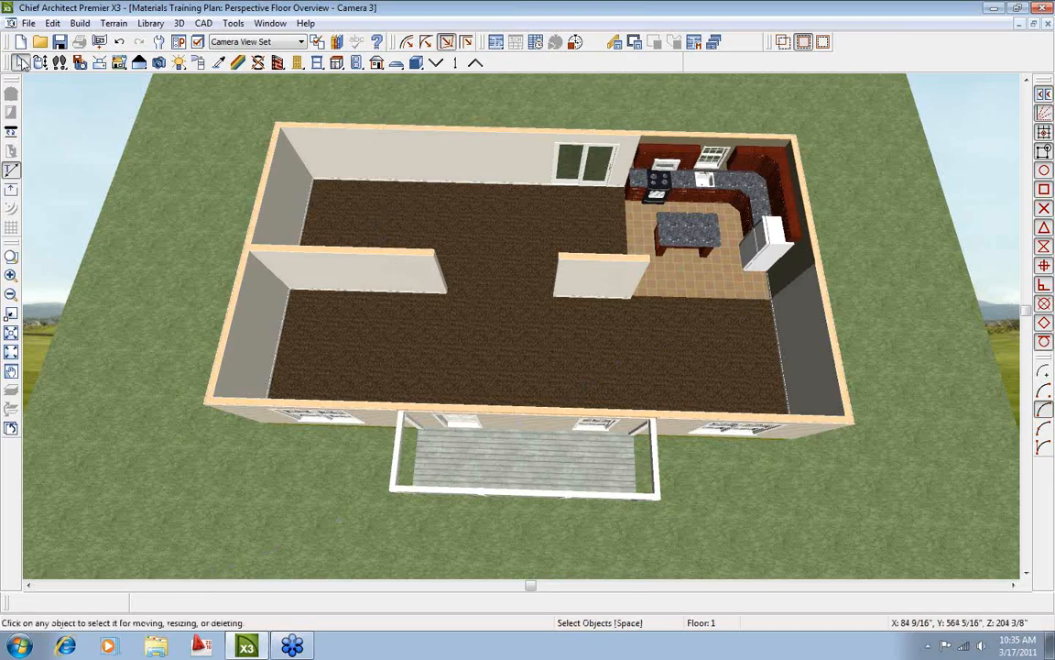
pyautogui.doubleClick(386, 221)
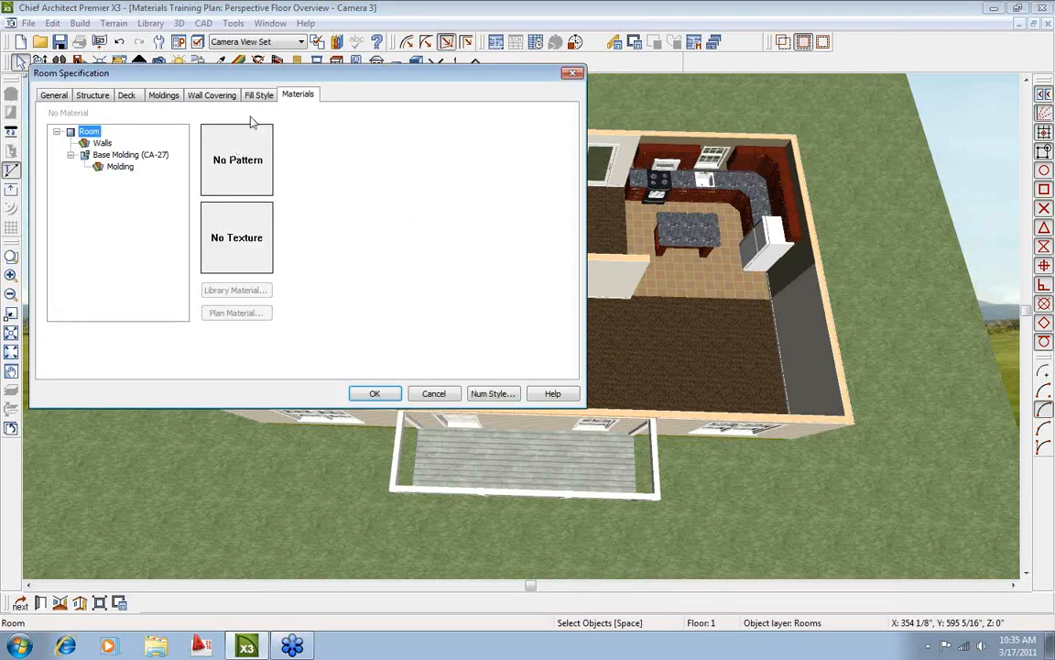
pyautogui.click(101, 143)
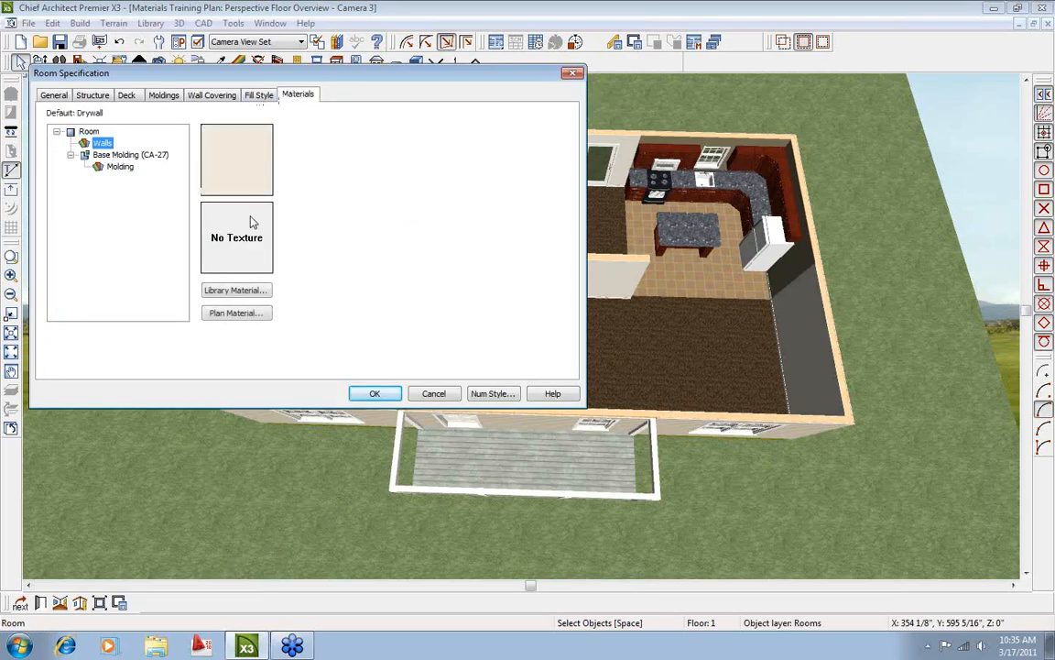
pyautogui.click(240, 313)
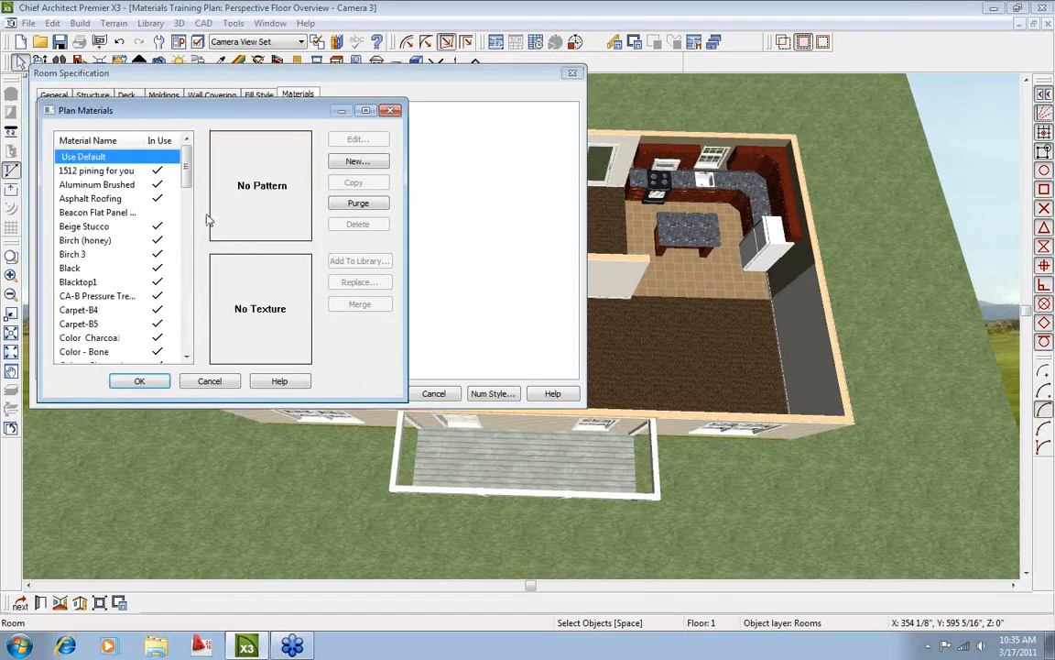
pyautogui.click(82, 172)
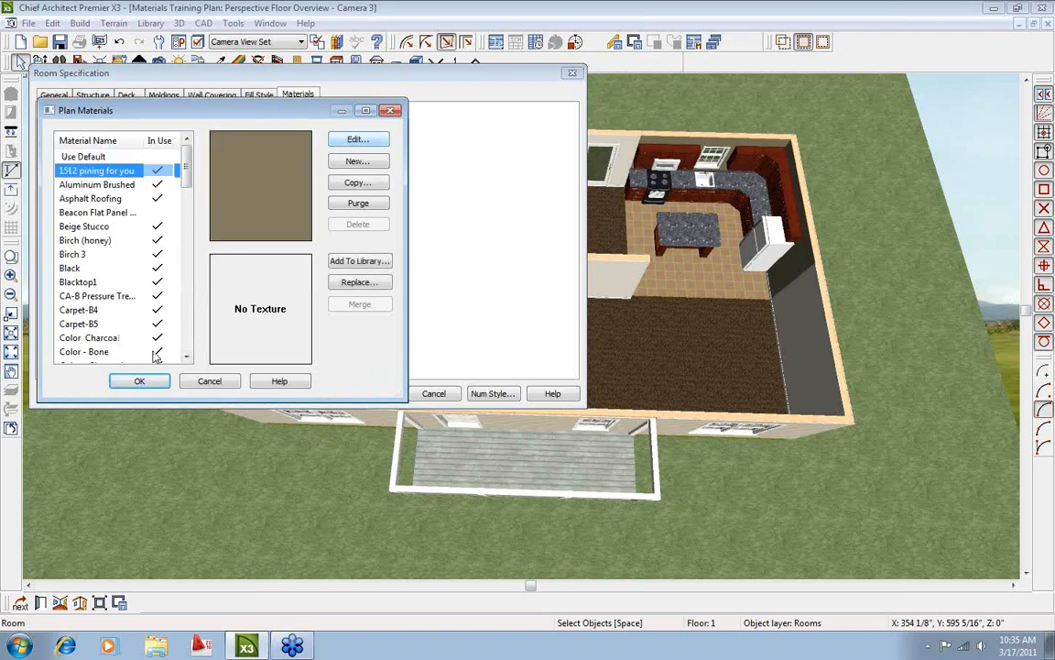
pyautogui.click(139, 380)
pyautogui.click(375, 392)
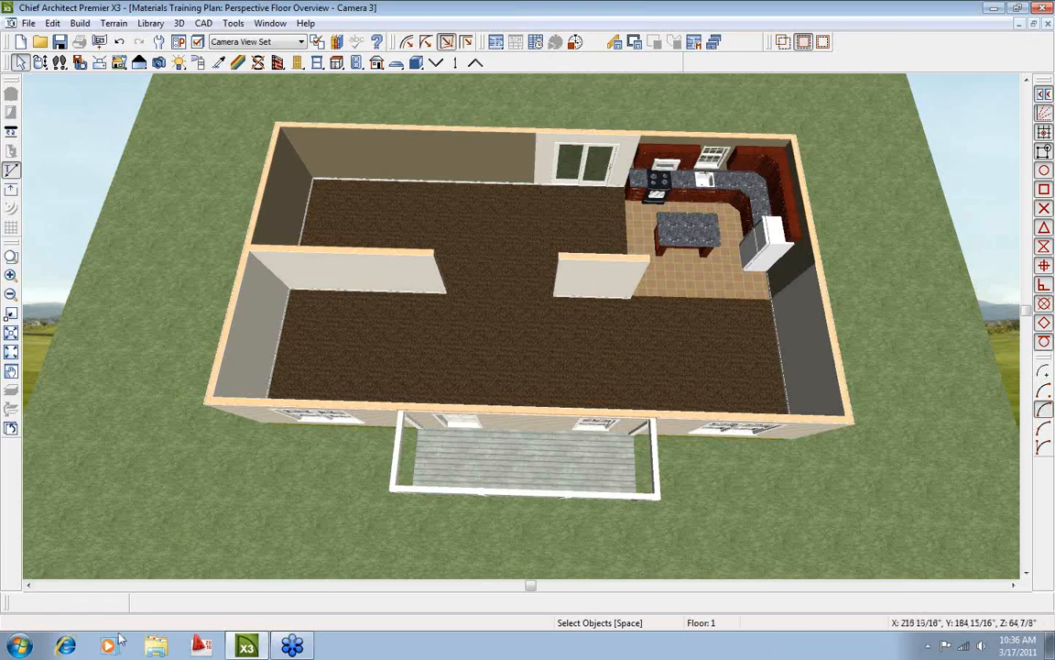
# Switch to Internet Explorer on MSN.com and arrange it side by side with Chief Architect, with the page's orange Web Search button in view.
pyautogui.click(65, 647)
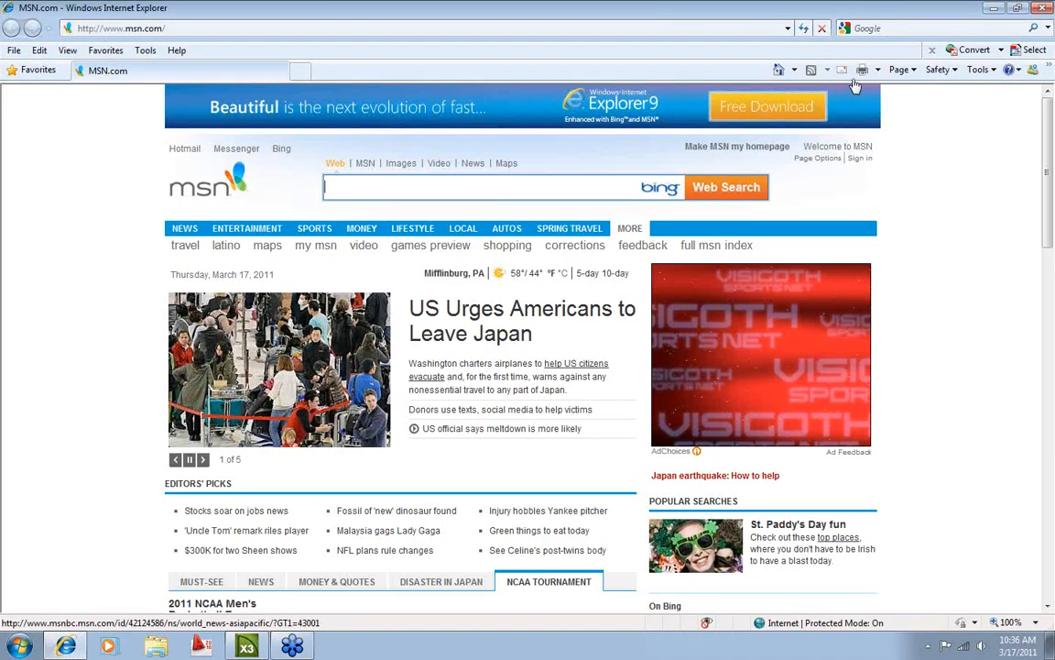
pyautogui.click(1018, 10)
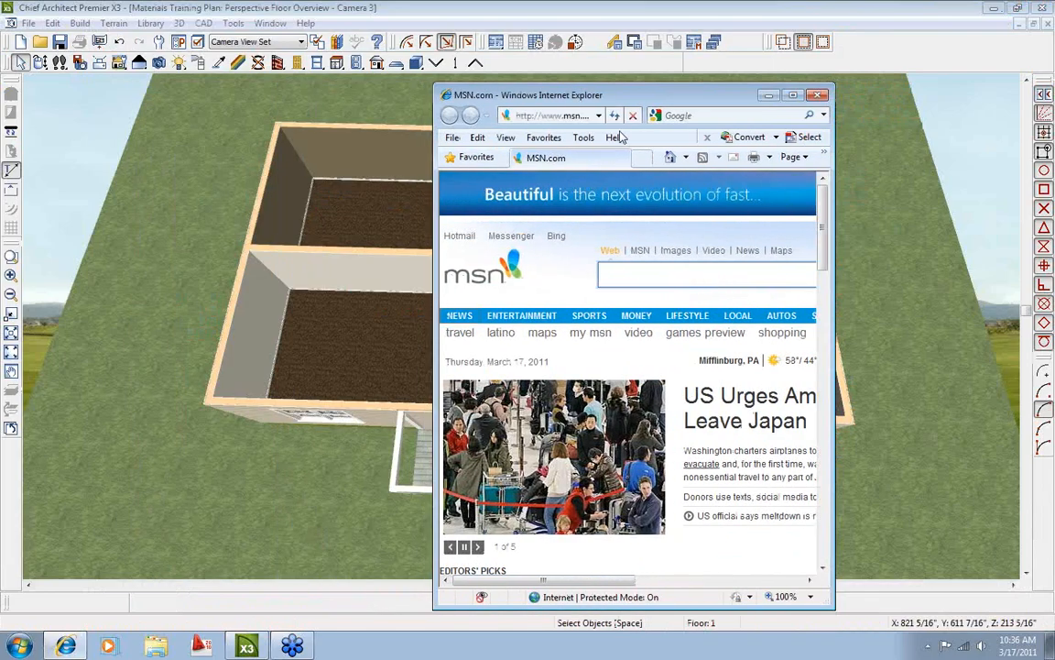
pyautogui.moveTo(620, 94); pyautogui.dragTo(913, 71)
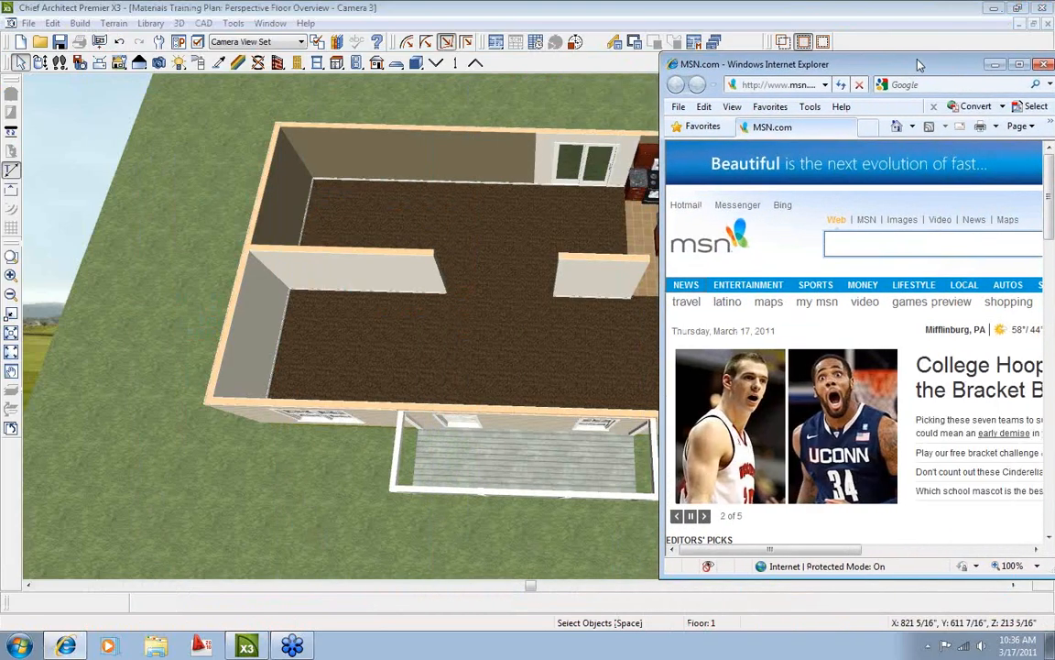
pyautogui.click(1017, 9)
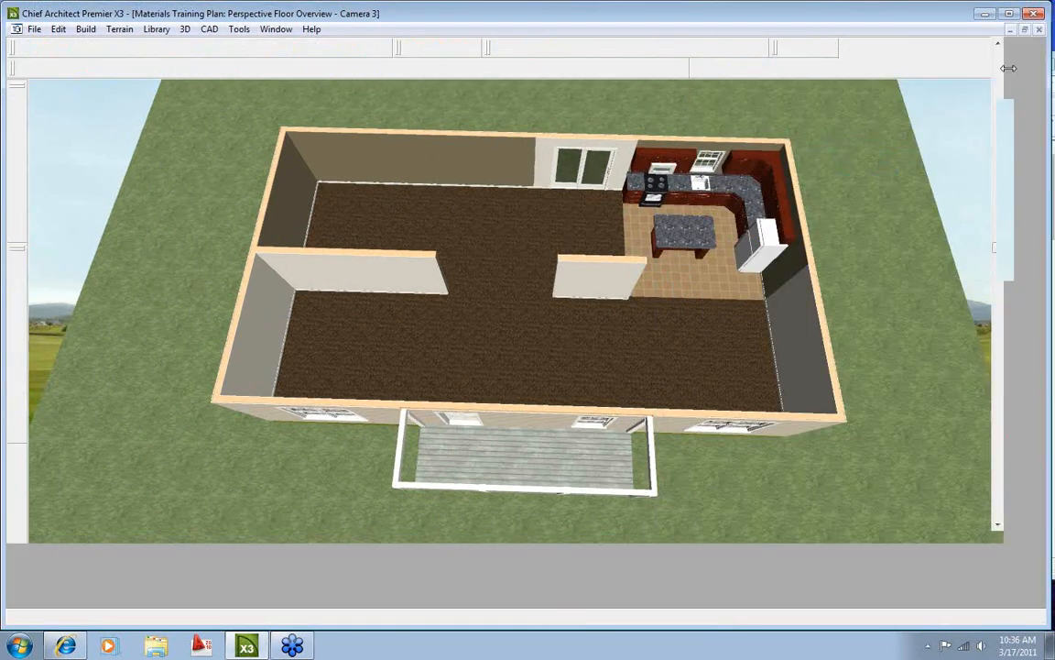
pyautogui.moveTo(1009, 67); pyautogui.dragTo(658, 82)
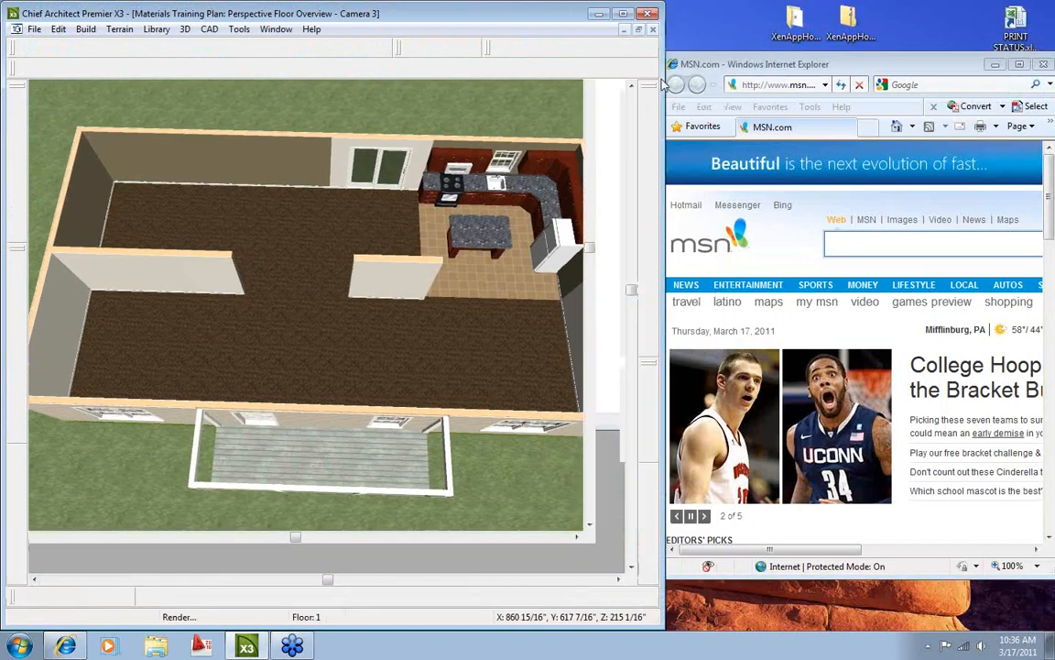
pyautogui.moveTo(895, 62); pyautogui.dragTo(896, 1)
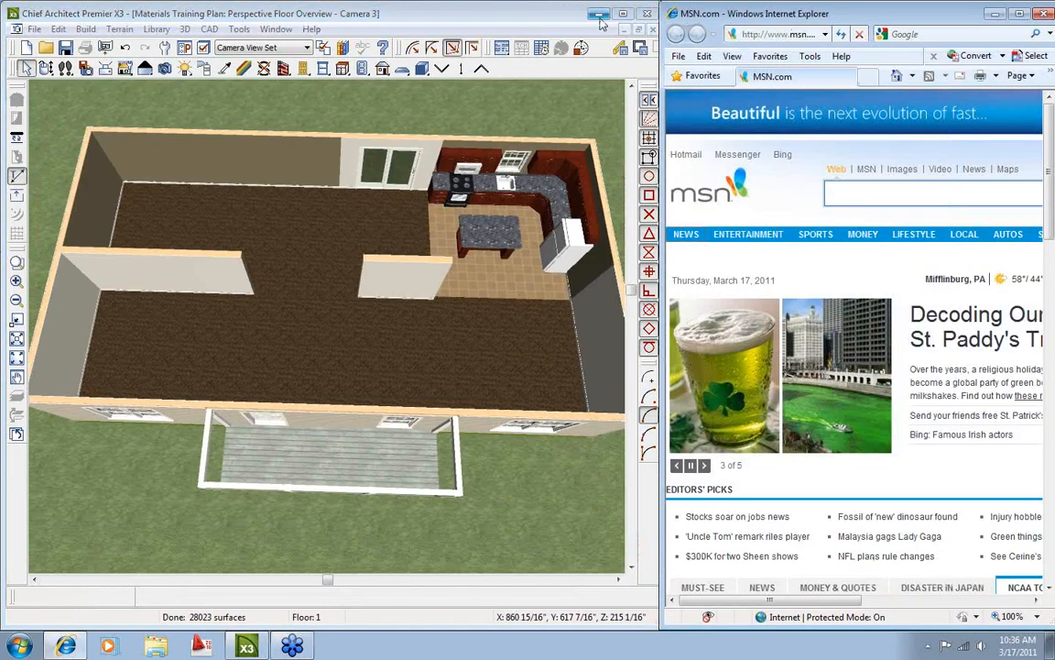
pyautogui.click(528, 203)
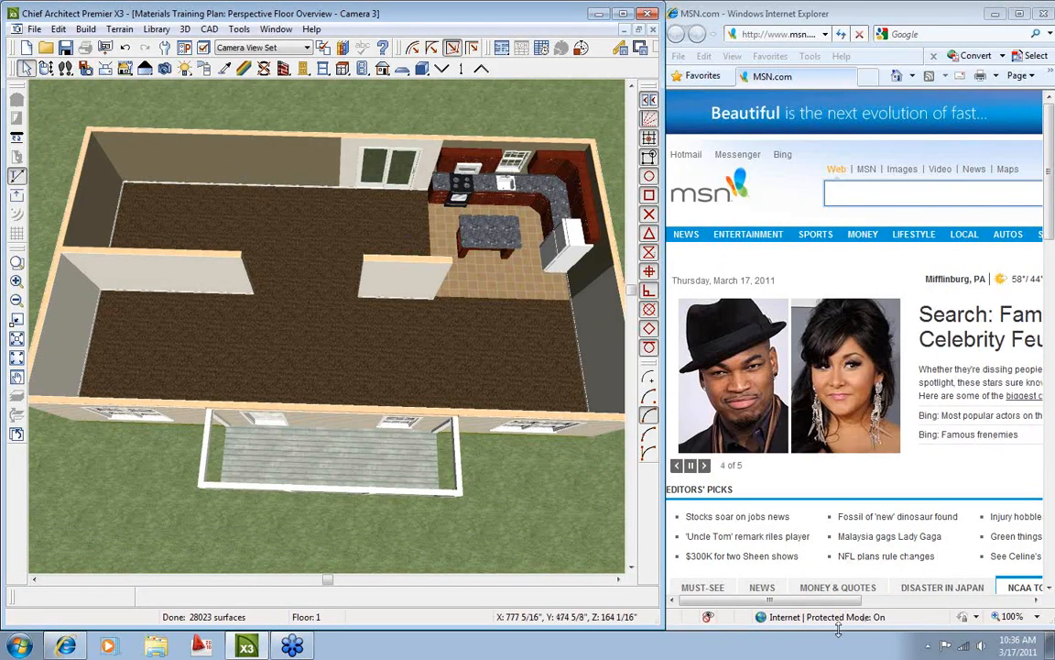
pyautogui.moveTo(851, 601); pyautogui.dragTo(1033, 595)
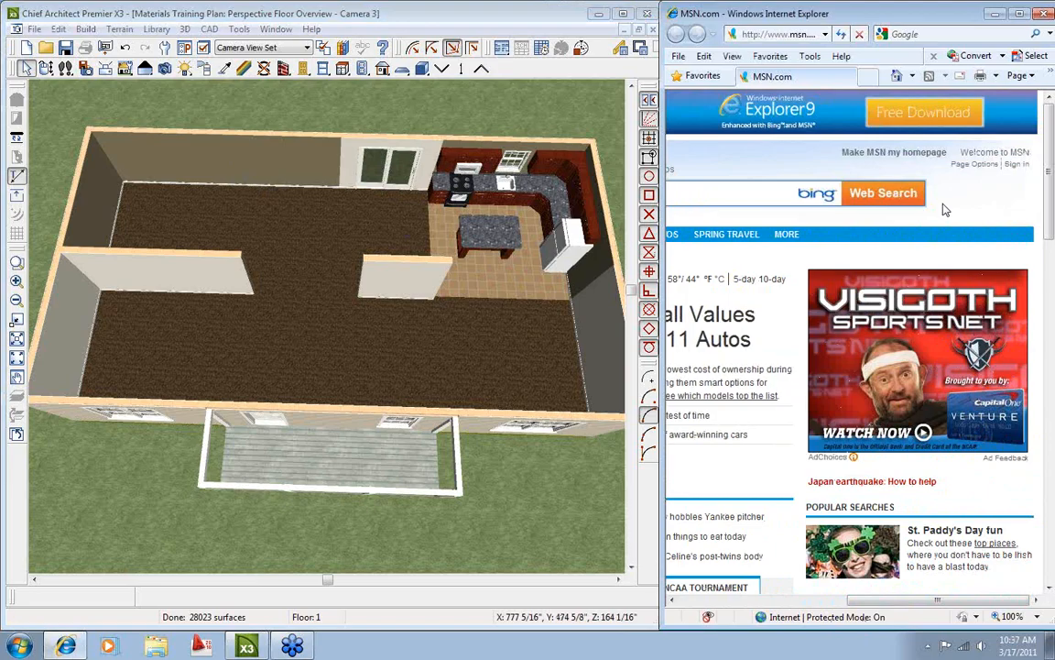
# Copy the rear Living room's wall material, 1512 pining for you, as a new plan material named Orange Test.
pyautogui.doubleClick(192, 225)
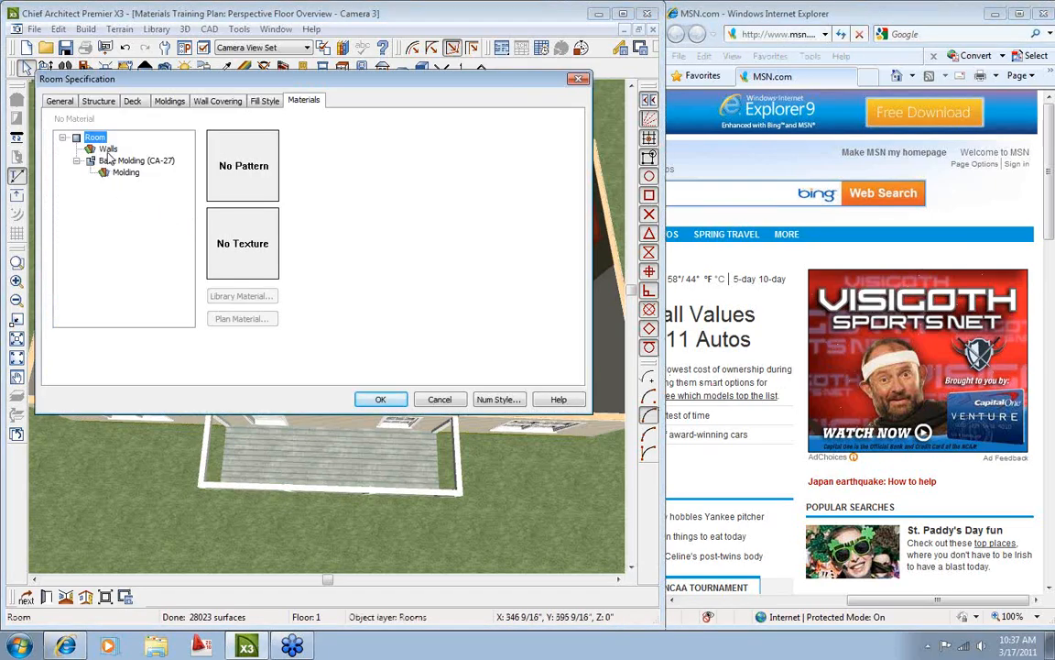
pyautogui.click(107, 149)
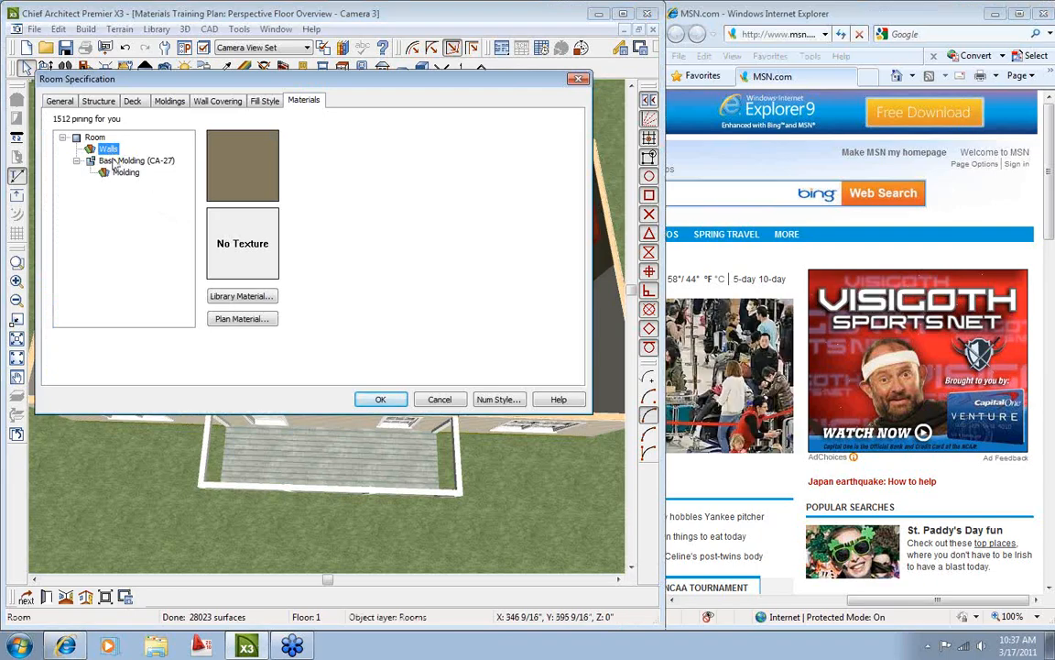
pyautogui.click(242, 319)
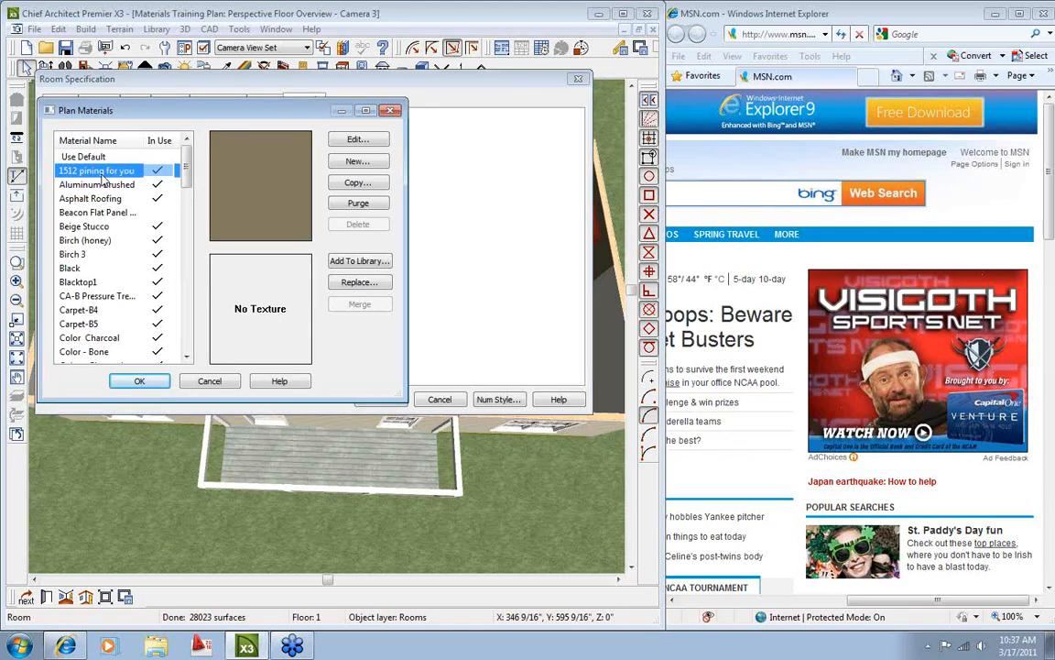
pyautogui.click(356, 183)
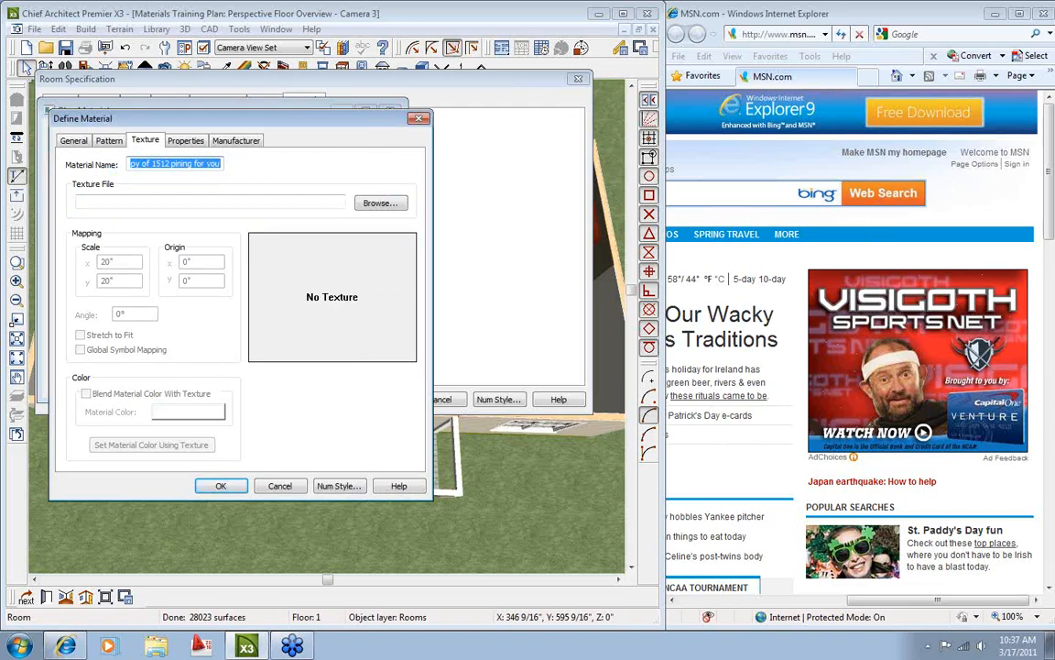
pyautogui.write('Orange ')
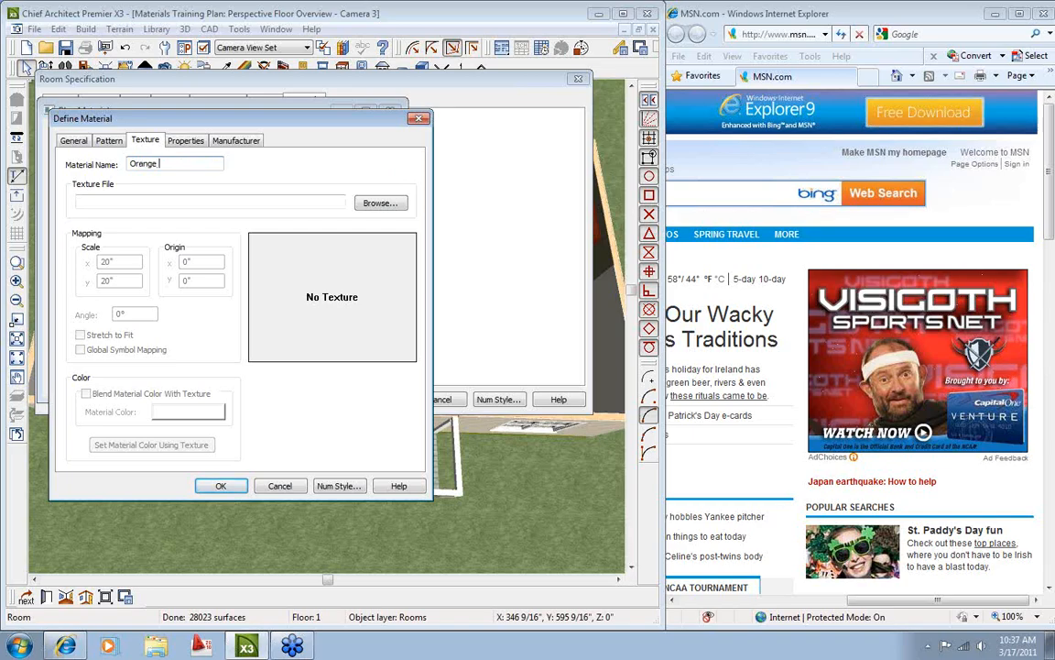
pyautogui.write('Test')
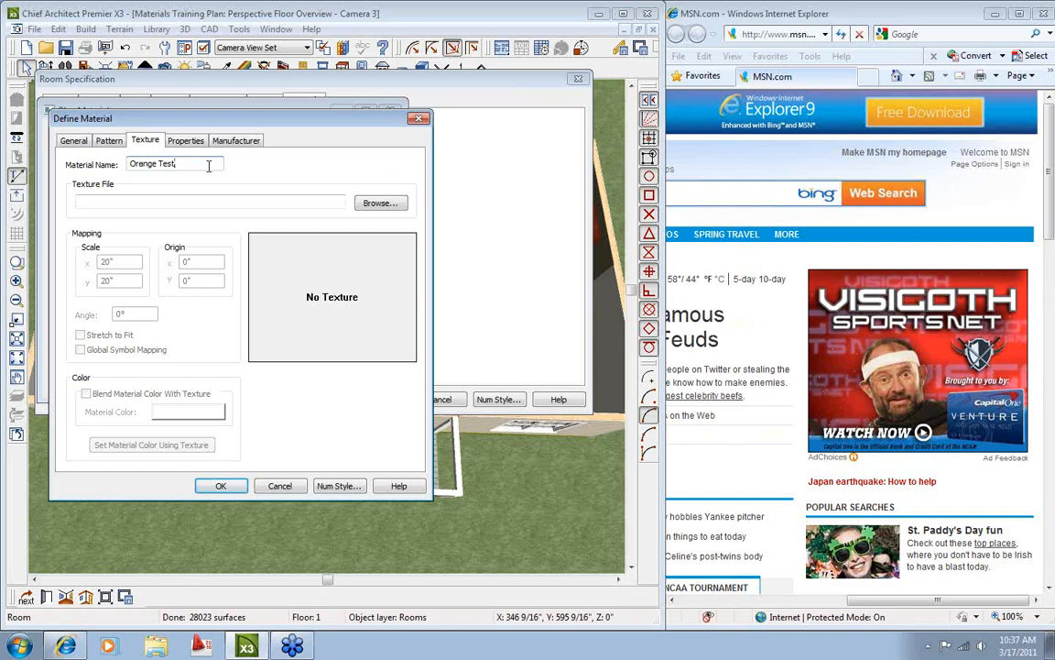
# Set Orange Test's material color by sampling the orange of the MSN Web Search button with the color eyedropper, and save the material.
pyautogui.click(74, 141)
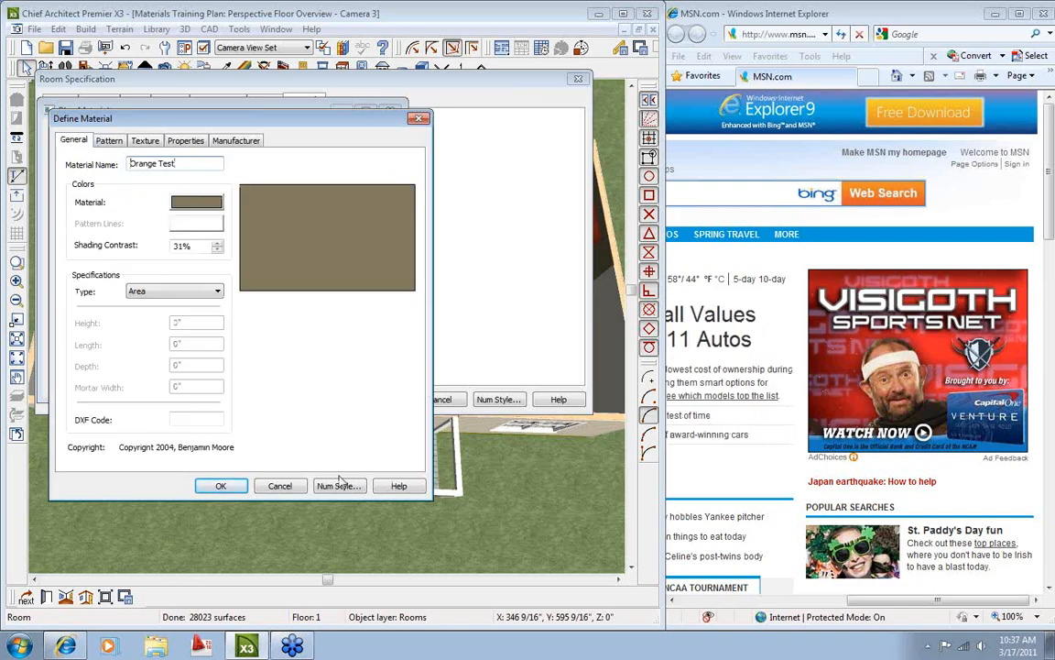
pyautogui.click(199, 205)
pyautogui.moveTo(250, 160); pyautogui.dragTo(299, 287)
pyautogui.moveTo(282, 142)
pyautogui.mouseDown()
pyautogui.moveTo(309, 256)
pyautogui.moveTo(265, 151)
pyautogui.mouseUp()
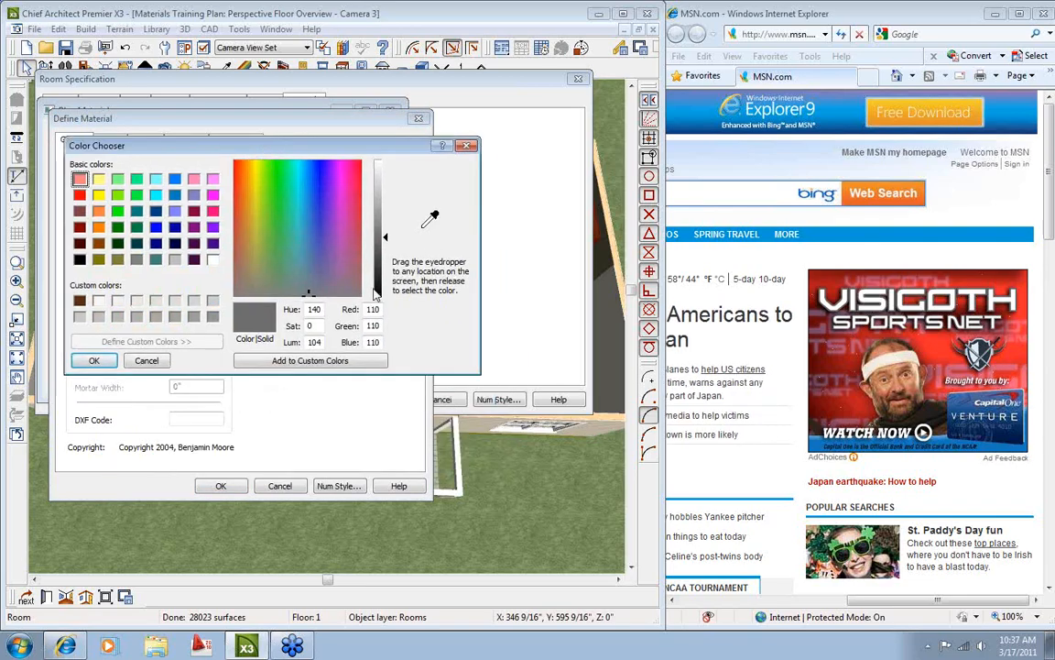
pyautogui.moveTo(429, 218); pyautogui.dragTo(907, 195)
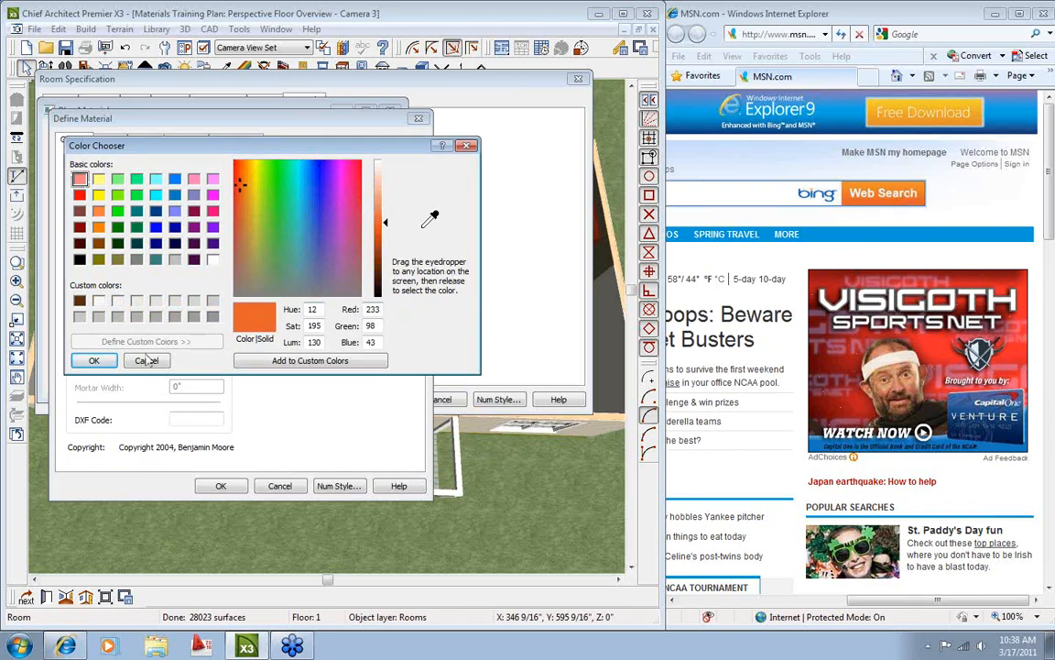
pyautogui.click(94, 360)
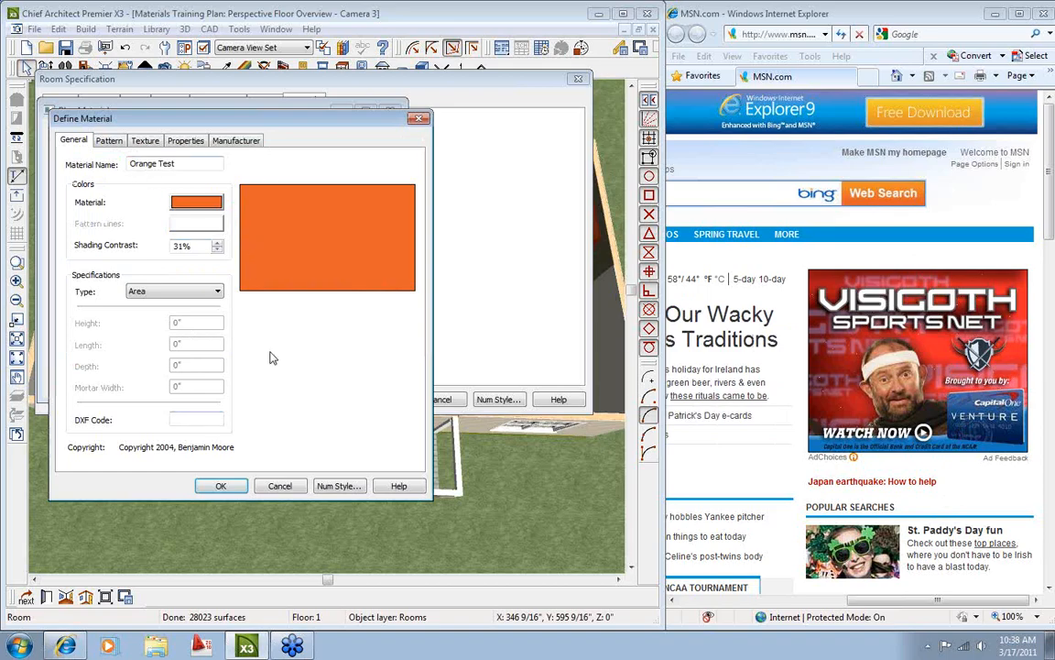
pyautogui.click(221, 486)
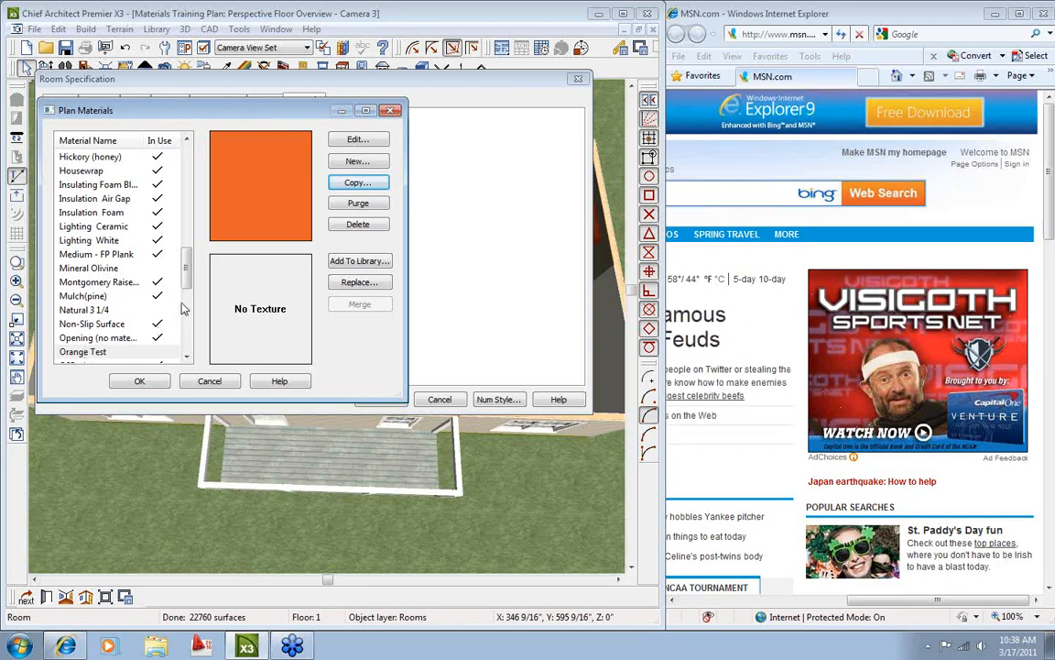
# Assign the plan material Orange Test to the rear Living room's walls and apply the room changes.
pyautogui.scroll(10, 87, 215)
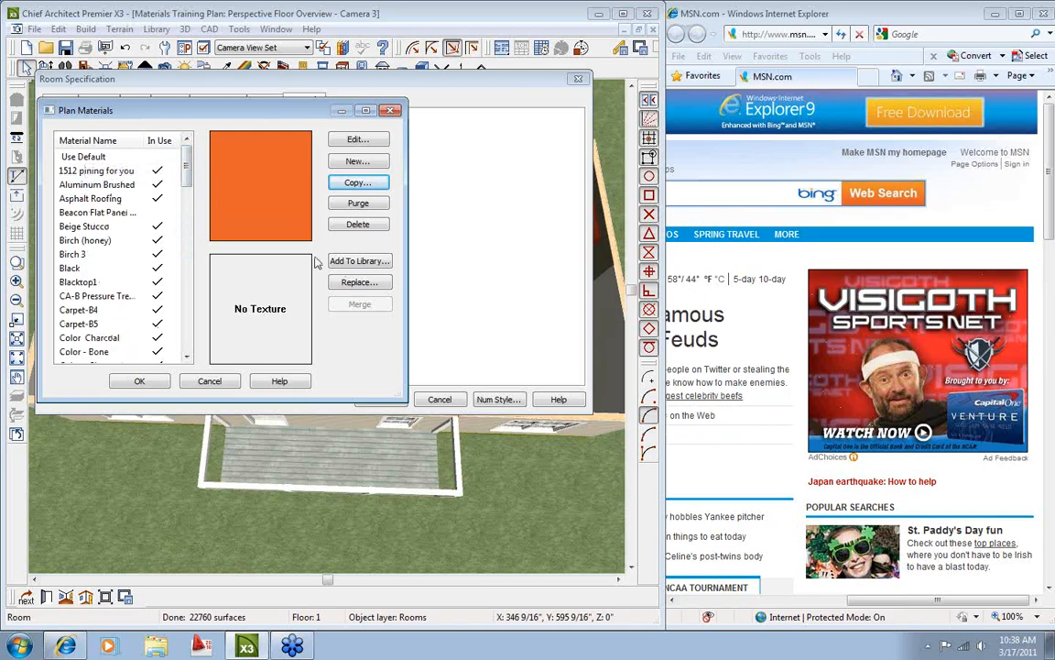
pyautogui.moveTo(188, 171); pyautogui.dragTo(183, 349)
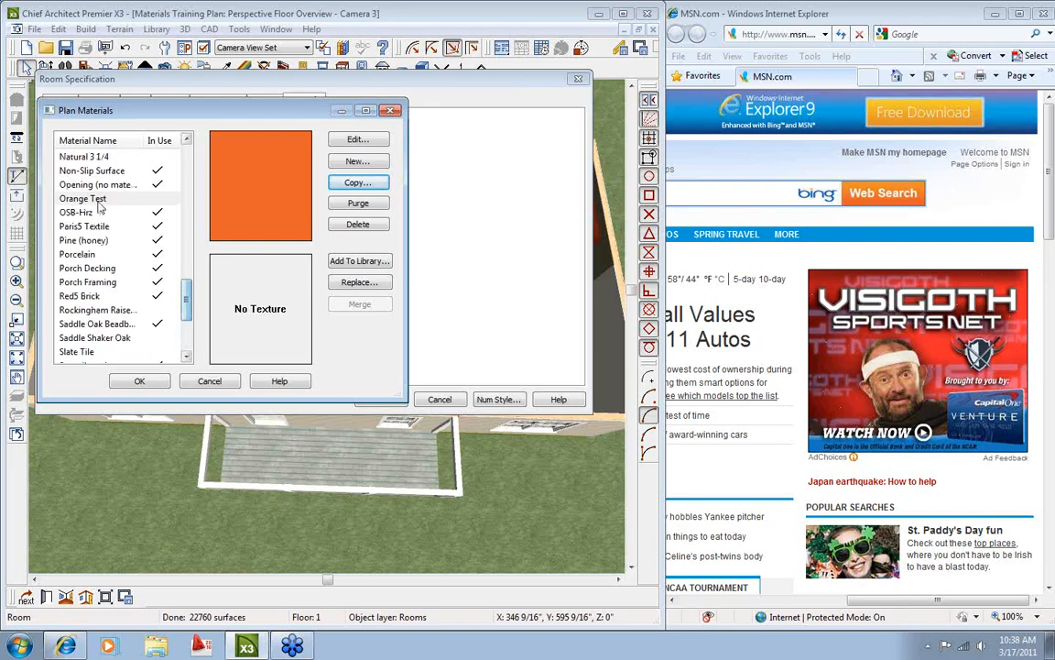
pyautogui.click(140, 382)
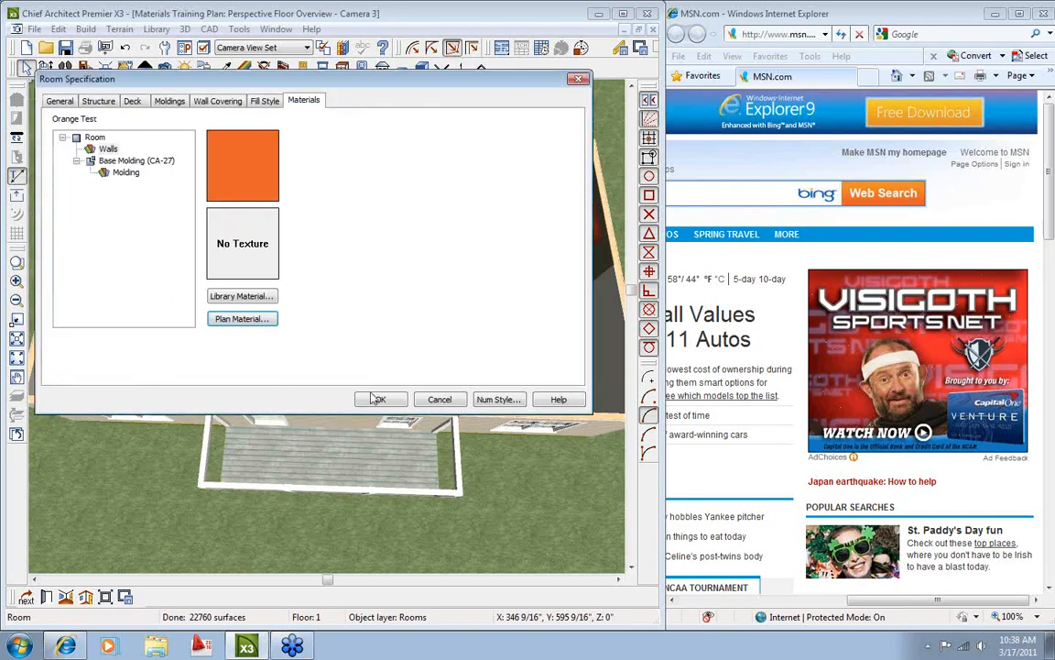
pyautogui.click(380, 400)
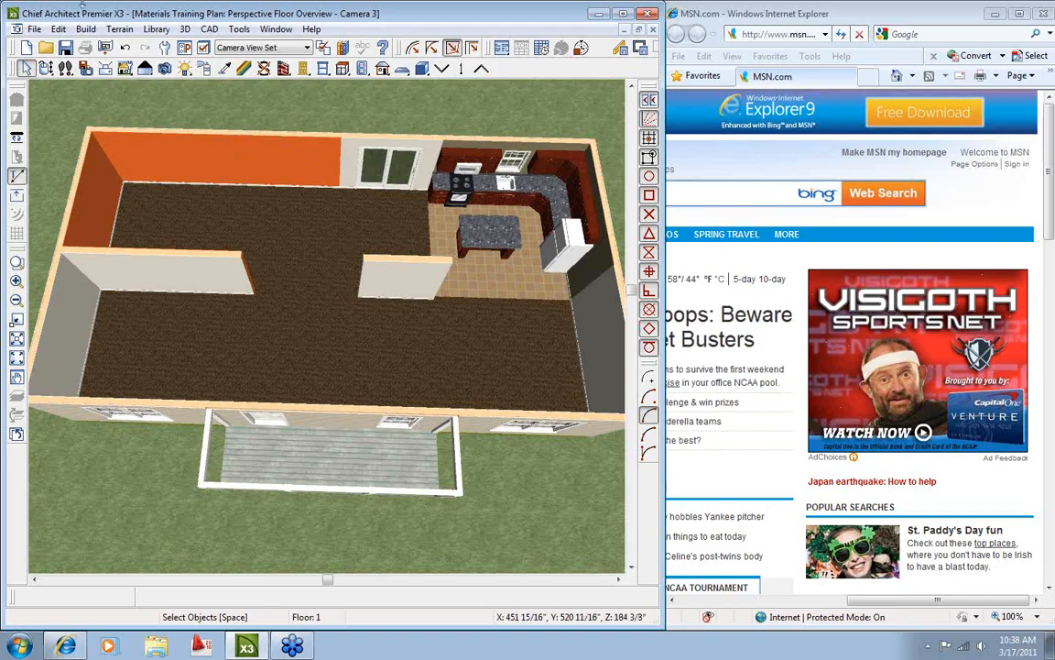
# Reopen the rear Living room's wall material among the plan materials and add Orange Test to the library.
pyautogui.doubleClick(182, 219)
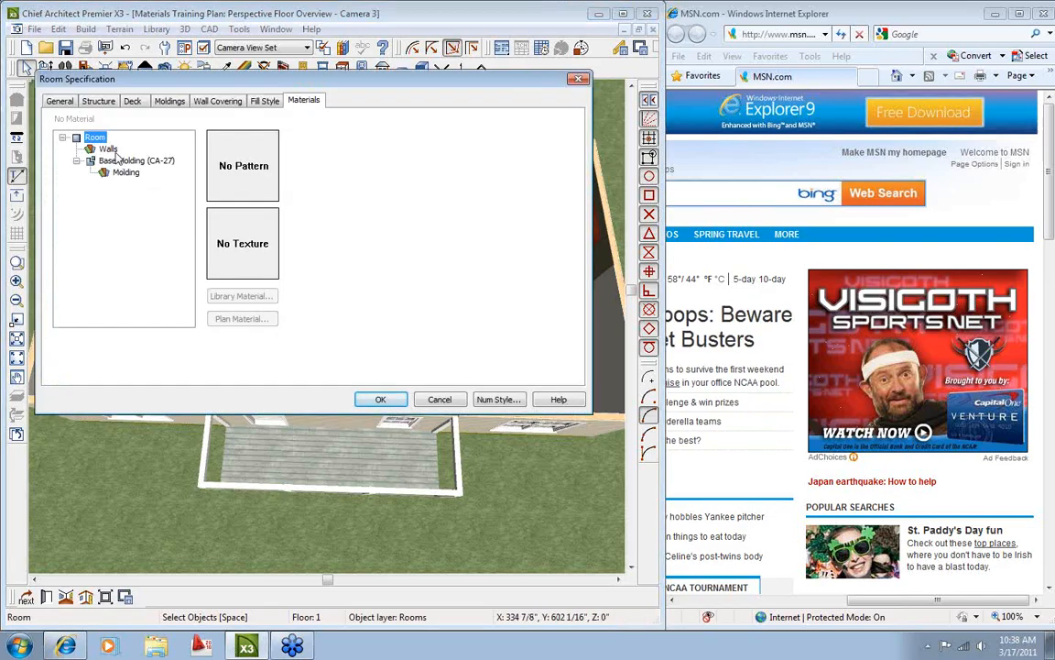
pyautogui.click(108, 149)
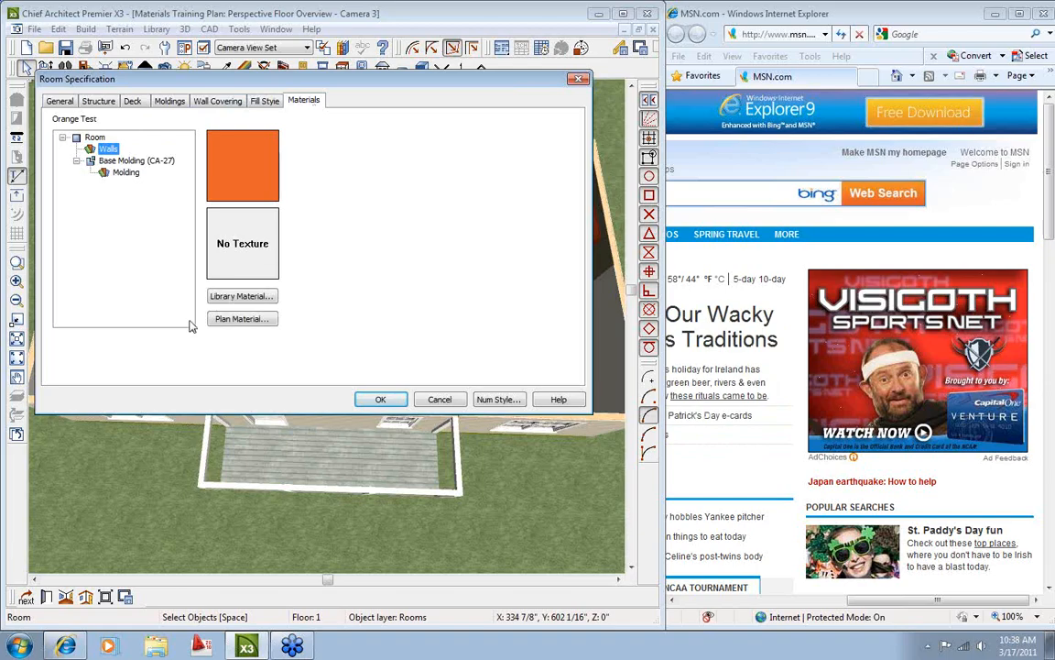
pyautogui.click(243, 318)
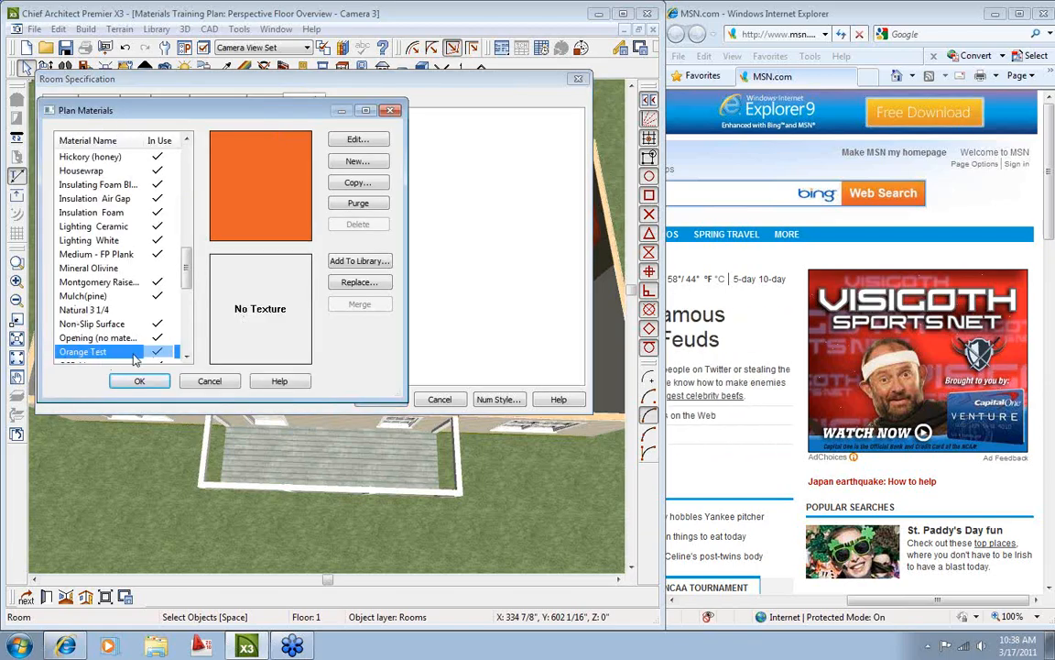
pyautogui.click(358, 262)
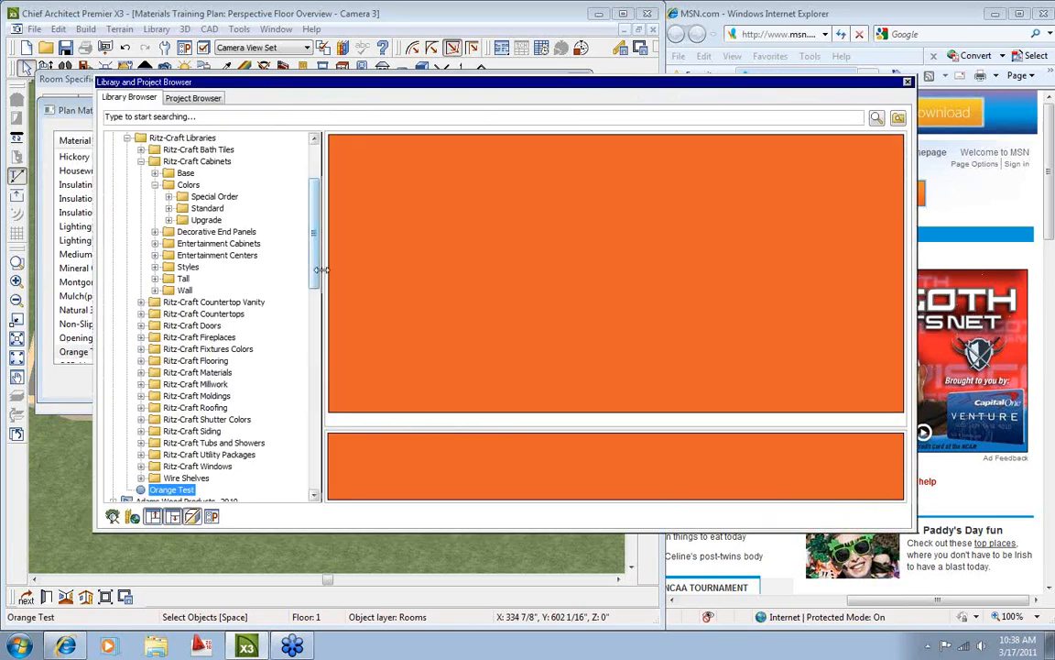
# Move Orange Test from the root of My Library into the My Materials folder and close the library and room dialogs.
pyautogui.scroll(-6, 302, 302)
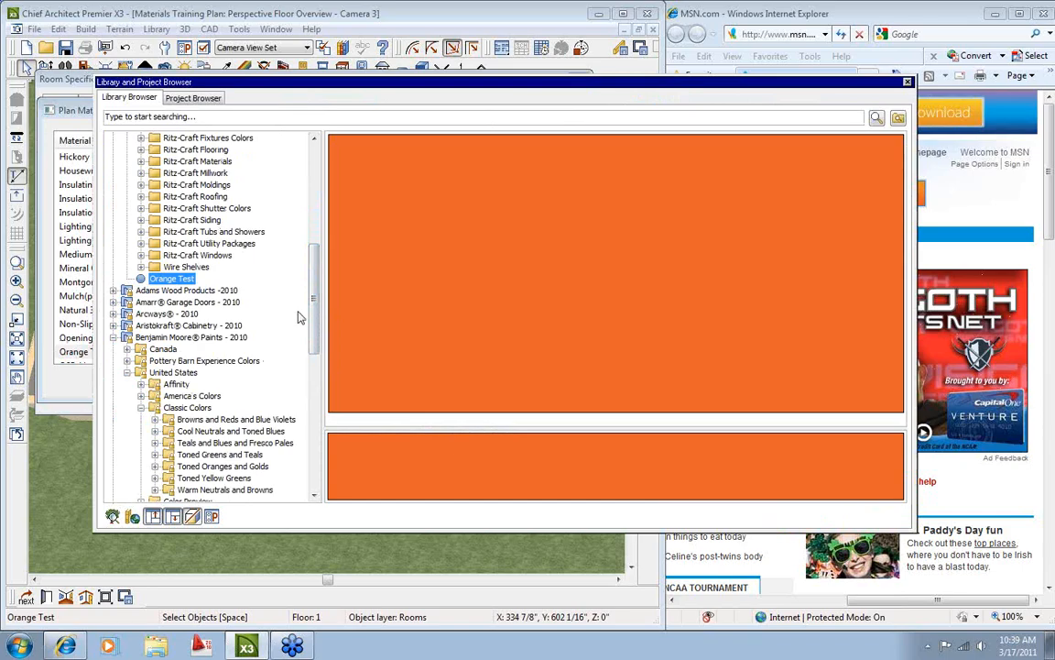
pyautogui.moveTo(312, 317); pyautogui.dragTo(314, 192)
pyautogui.click(141, 149)
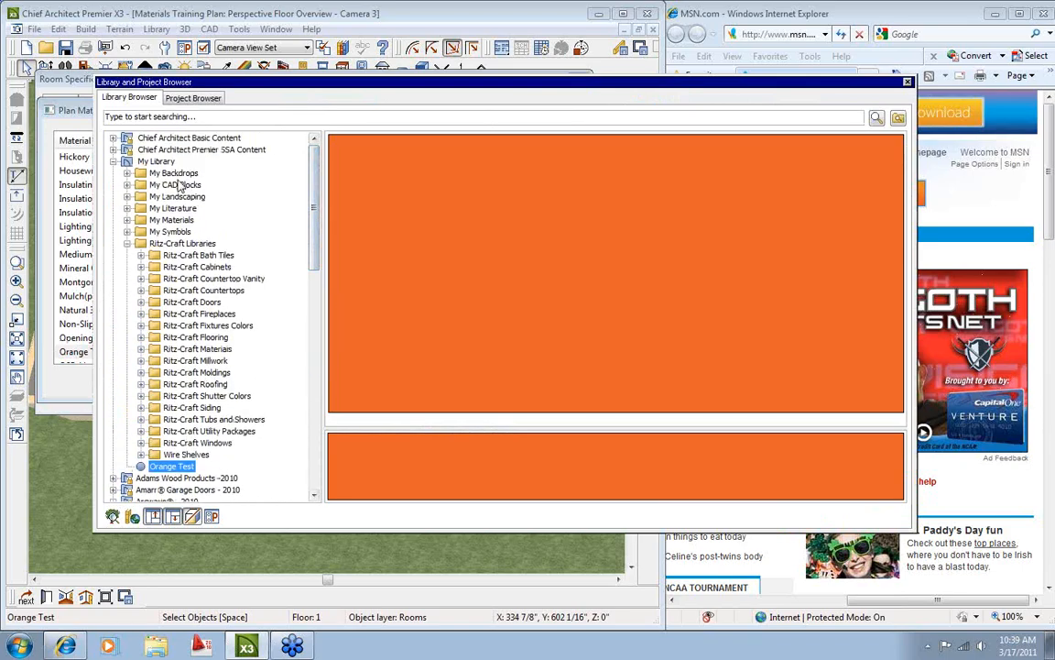
pyautogui.click(127, 244)
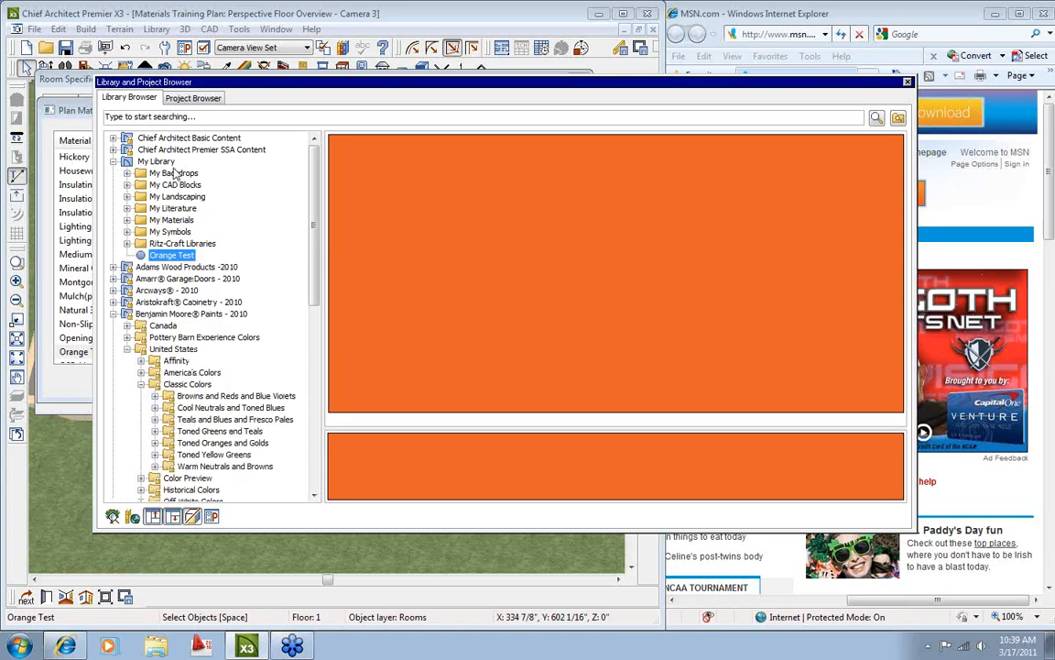
pyautogui.click(127, 220)
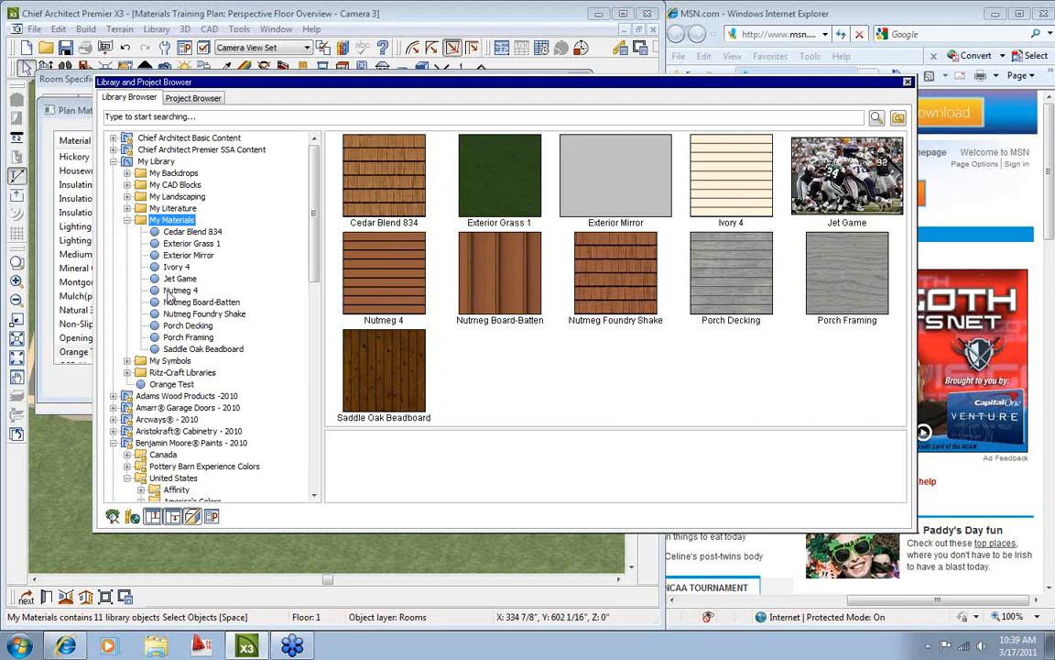
pyautogui.click(127, 220)
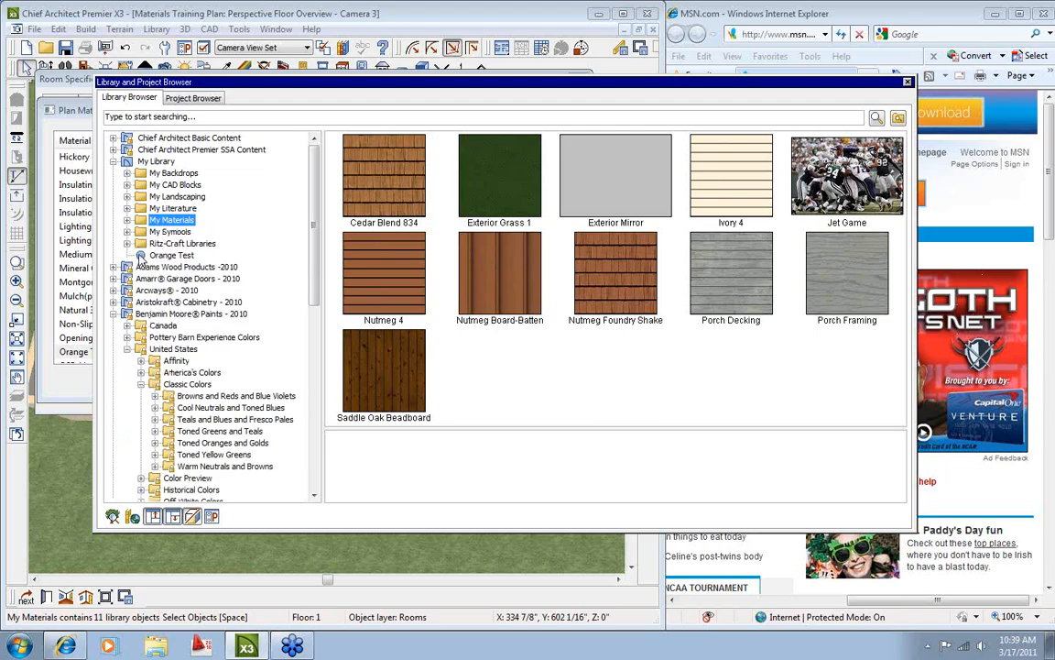
pyautogui.moveTo(142, 260); pyautogui.dragTo(174, 220)
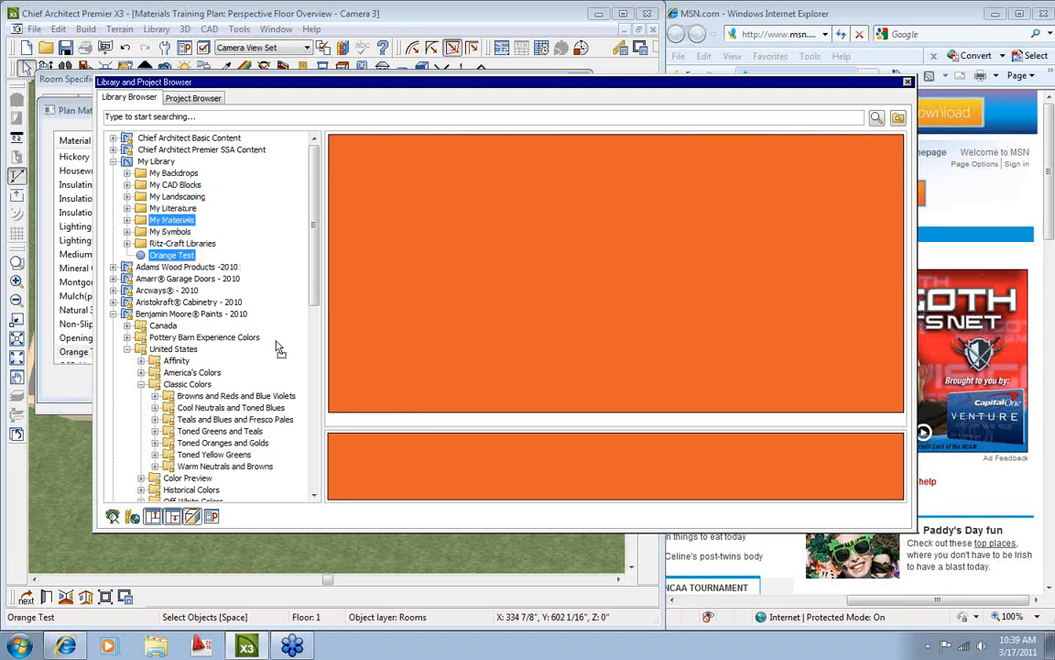
pyautogui.click(128, 220)
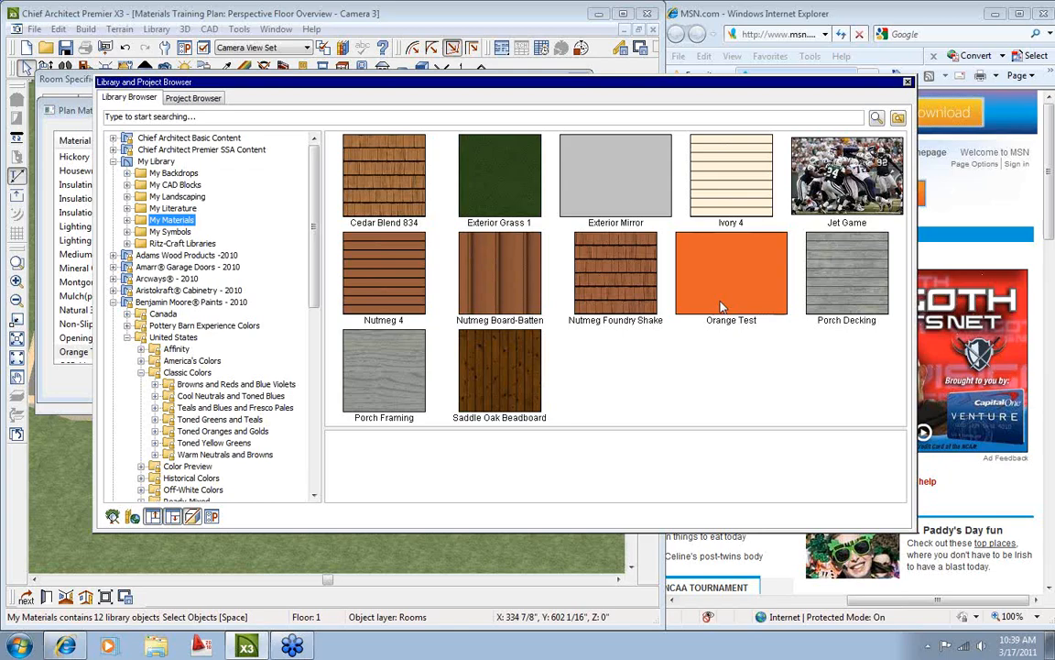
pyautogui.click(907, 84)
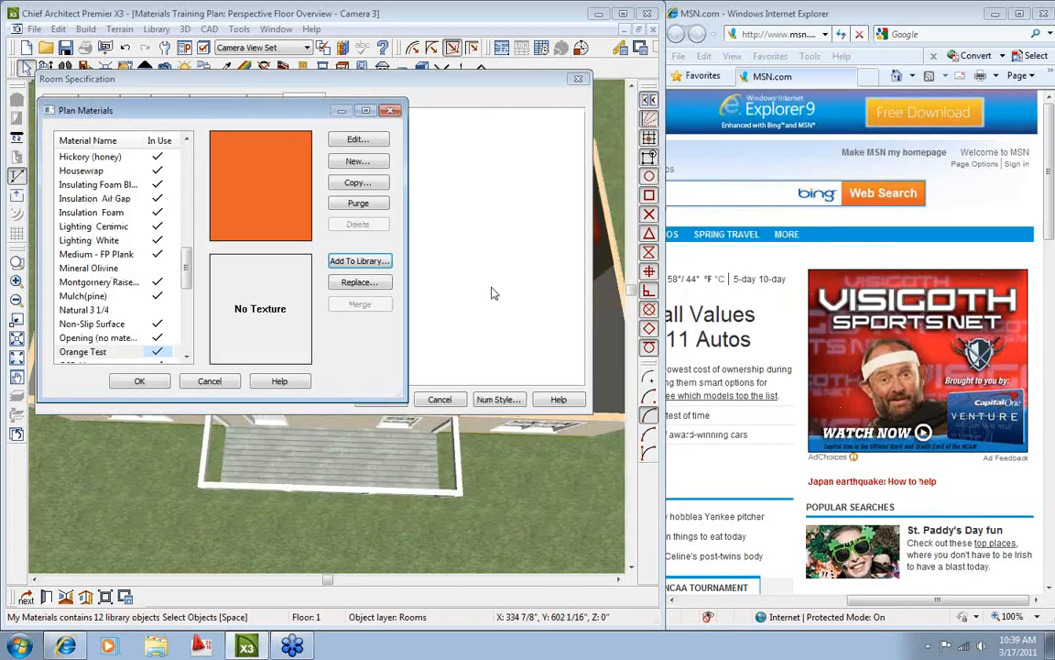
pyautogui.click(139, 381)
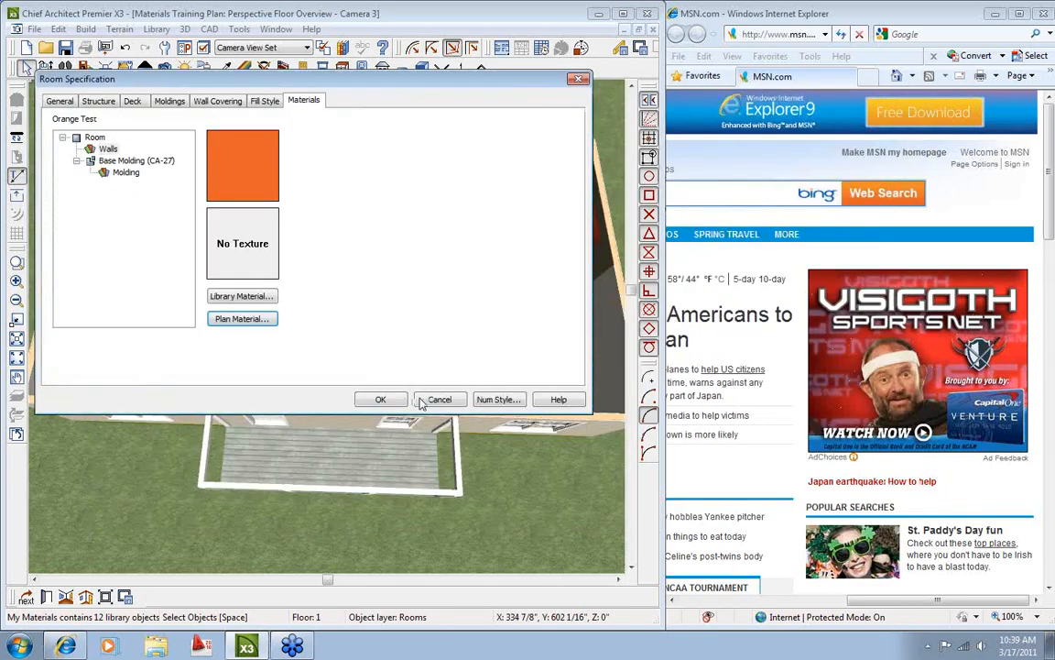
pyautogui.click(437, 400)
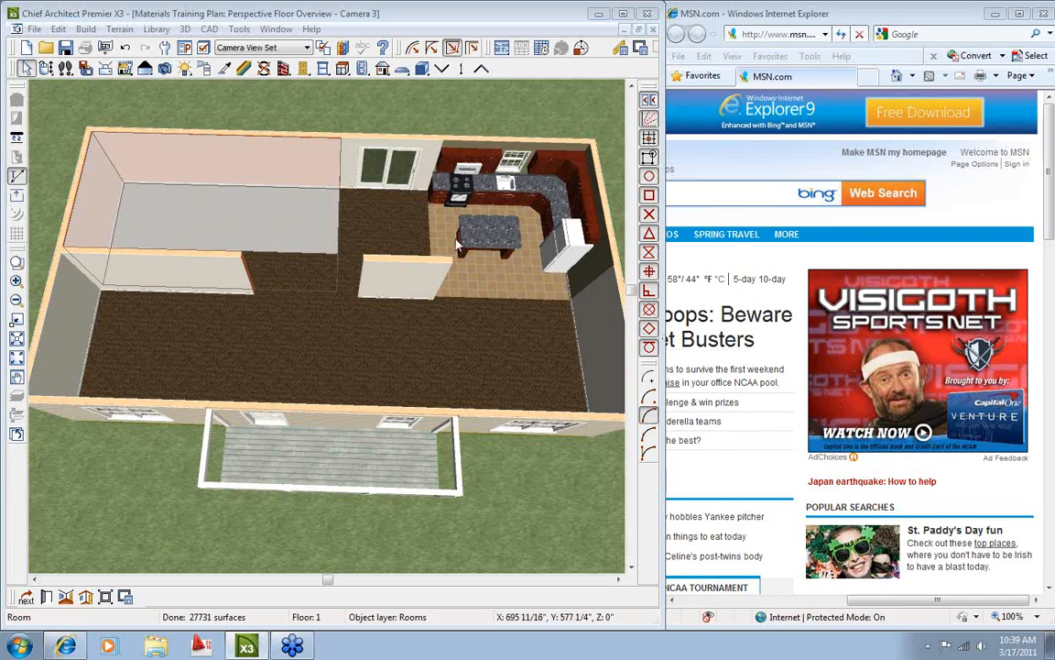
pyautogui.click(526, 289)
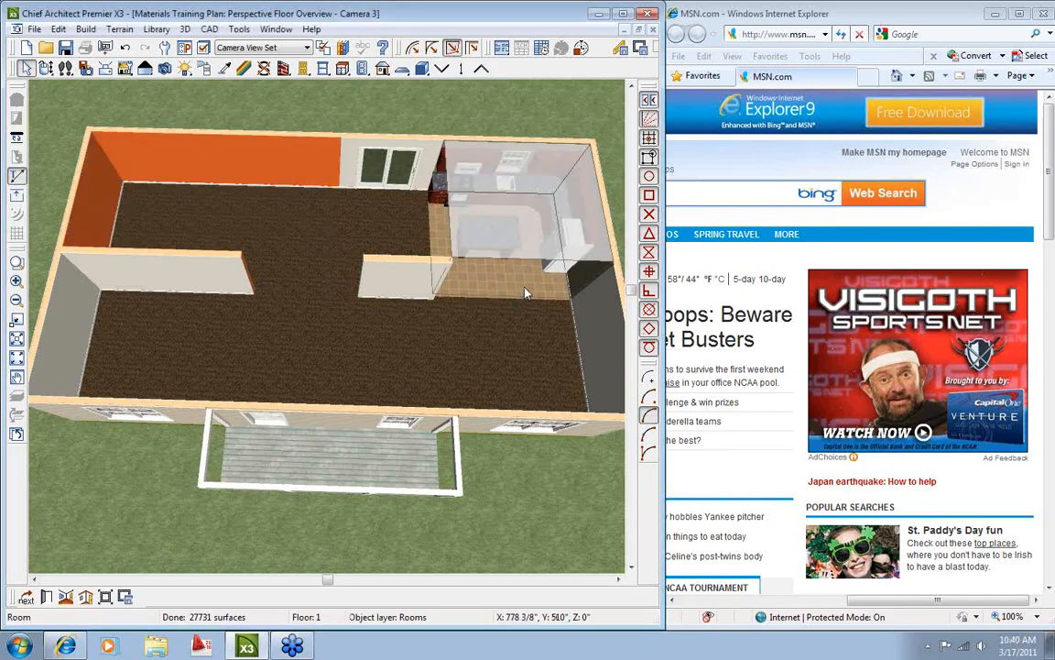
pyautogui.click(405, 240)
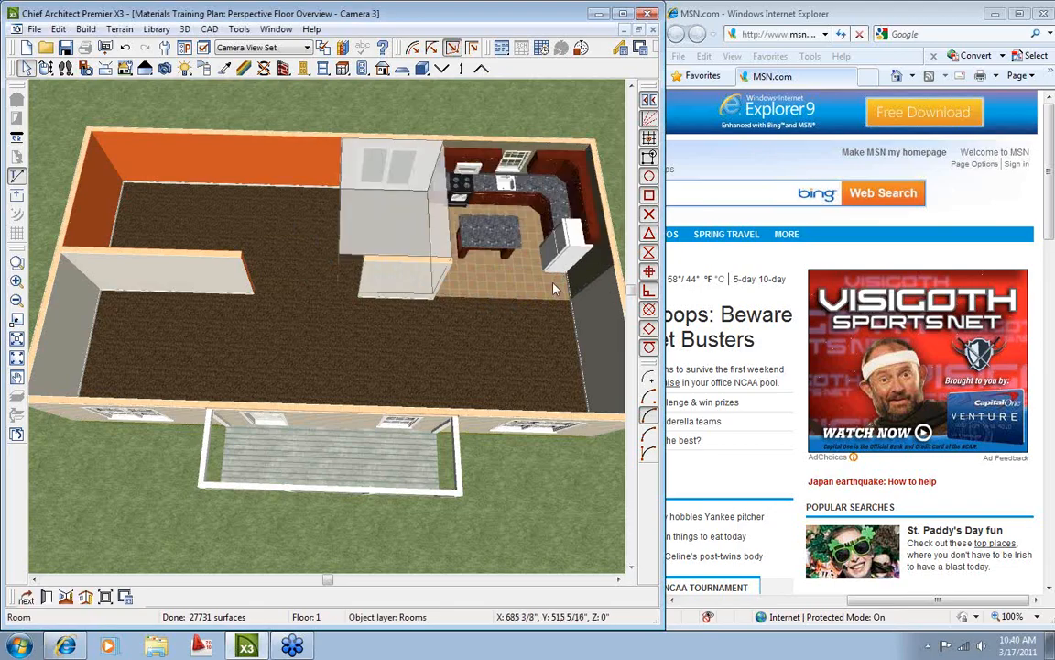
pyautogui.click(499, 221)
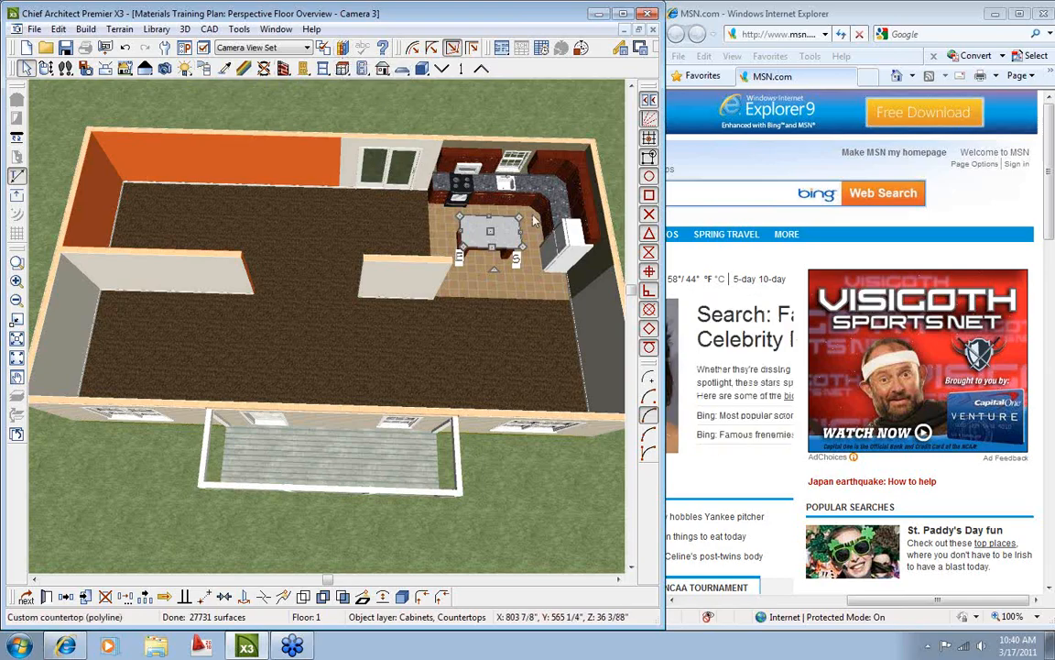
pyautogui.click(608, 200)
# Paint the kitchen countertops in Room mode with Argo Green from Ritz-Craft Countertops, PA Options, Quartz, Level A-B.
pyautogui.click(347, 53)
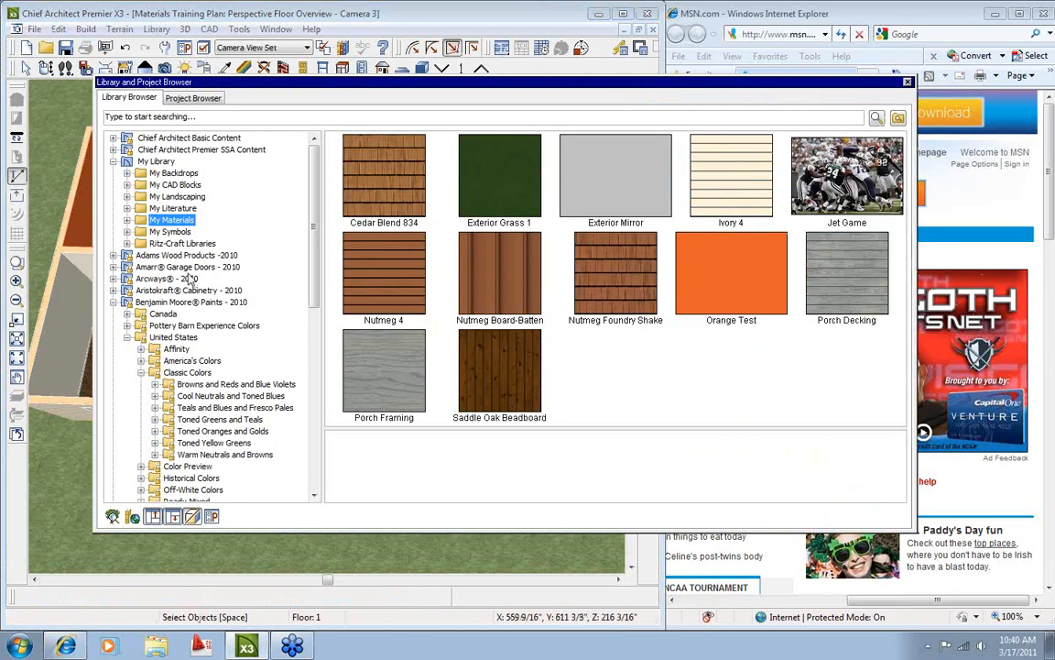
pyautogui.click(141, 372)
pyautogui.click(169, 243)
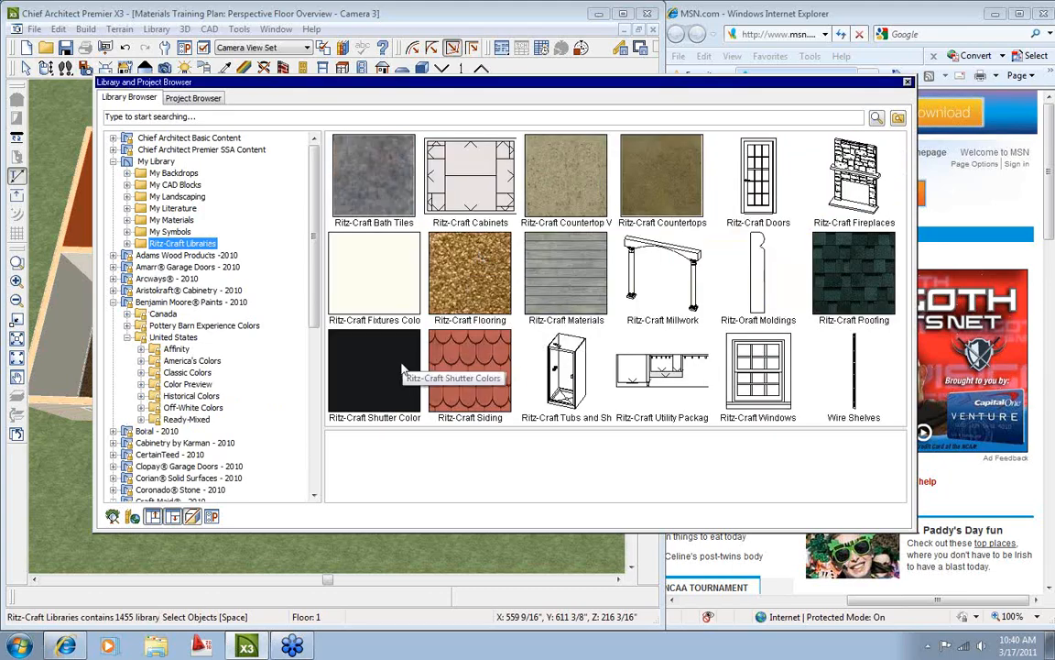
pyautogui.doubleClick(661, 183)
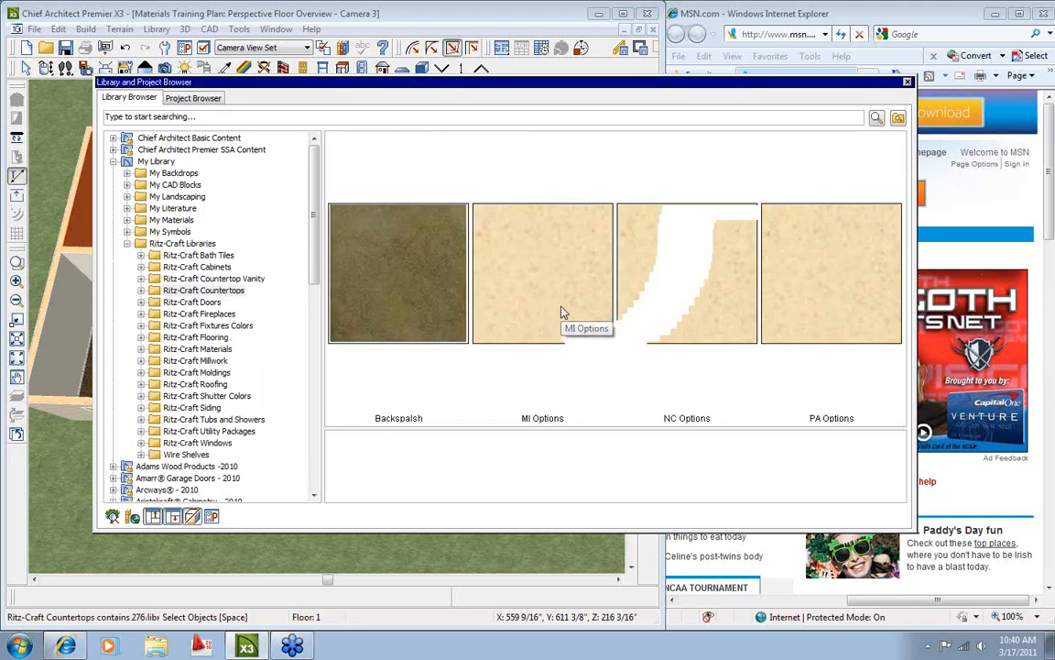
pyautogui.doubleClick(769, 287)
pyautogui.doubleClick(770, 288)
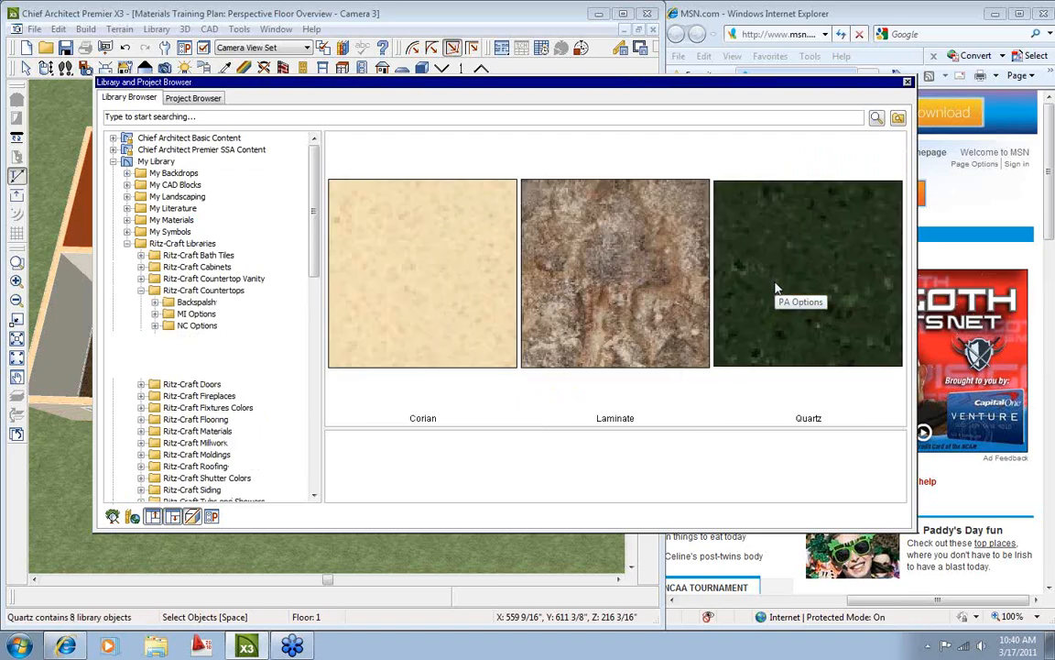
pyautogui.doubleClick(455, 302)
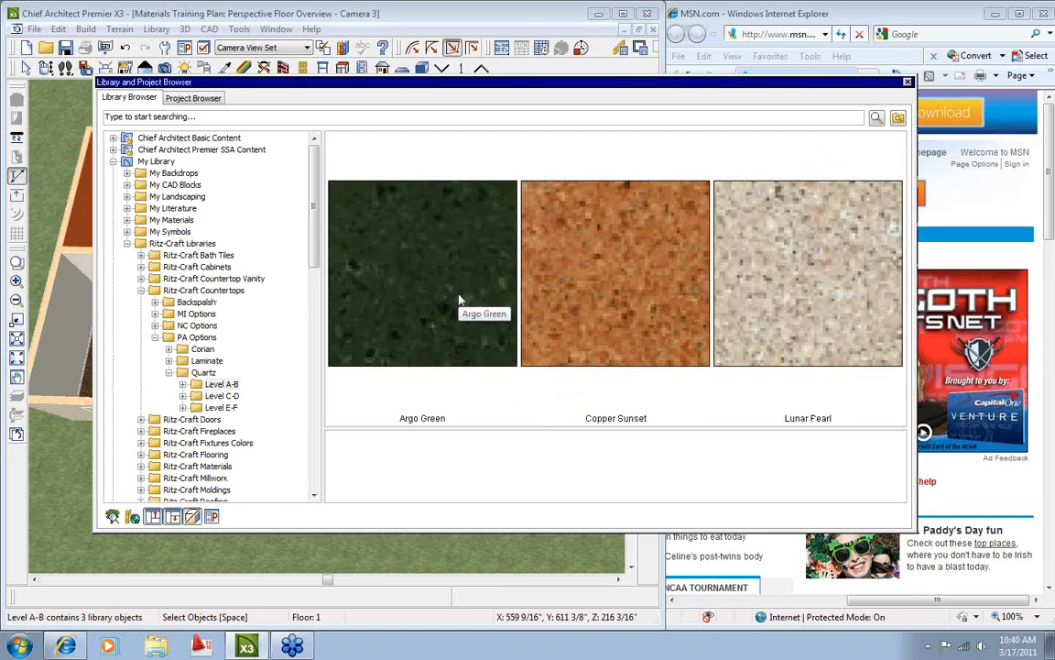
pyautogui.click(460, 300)
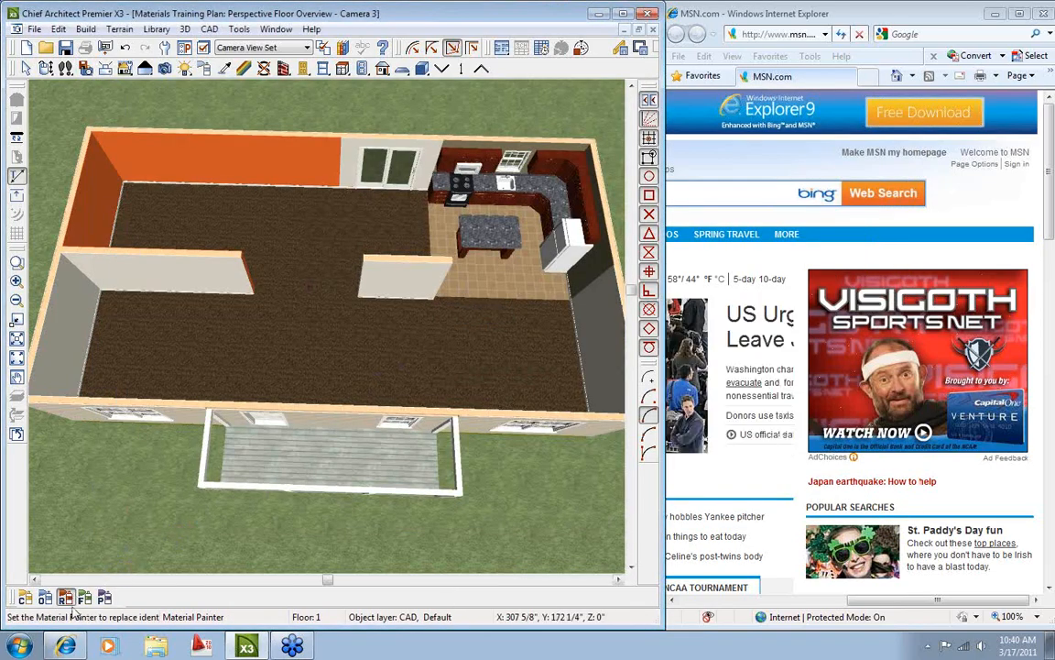
pyautogui.click(474, 229)
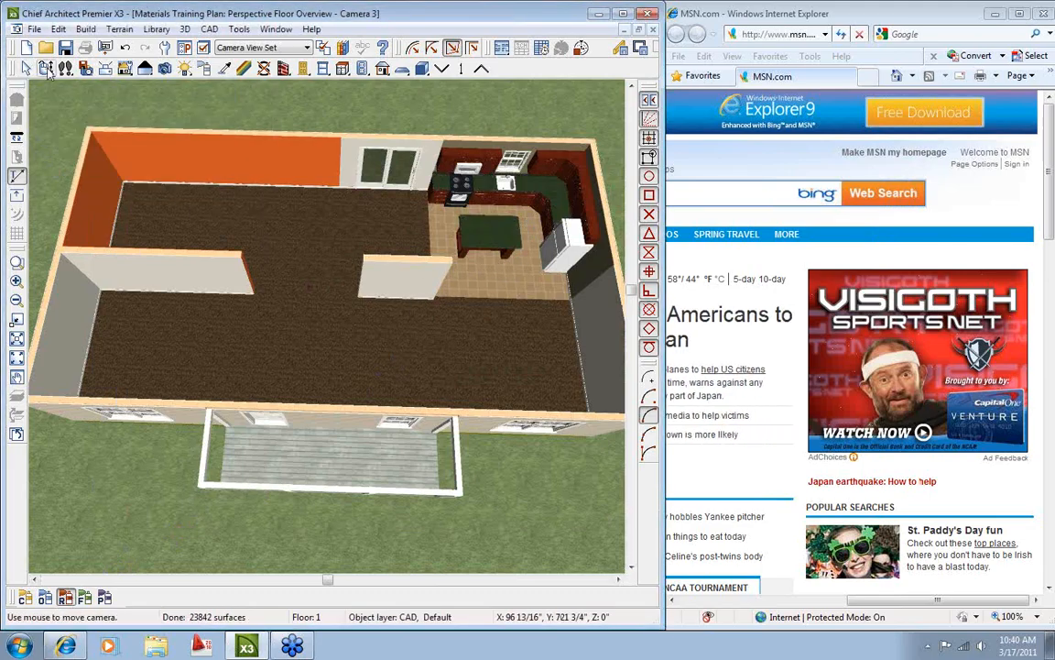
# Switch the Material Painter between its Component and Object modes, leaving it in Component mode.
pyautogui.click(24, 599)
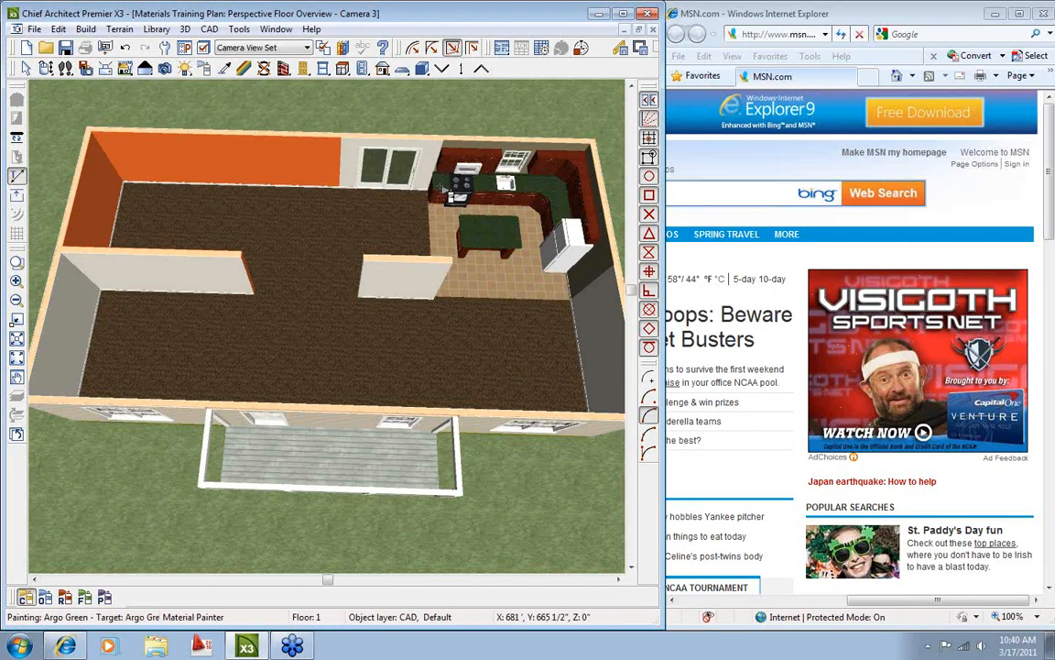
pyautogui.click(45, 598)
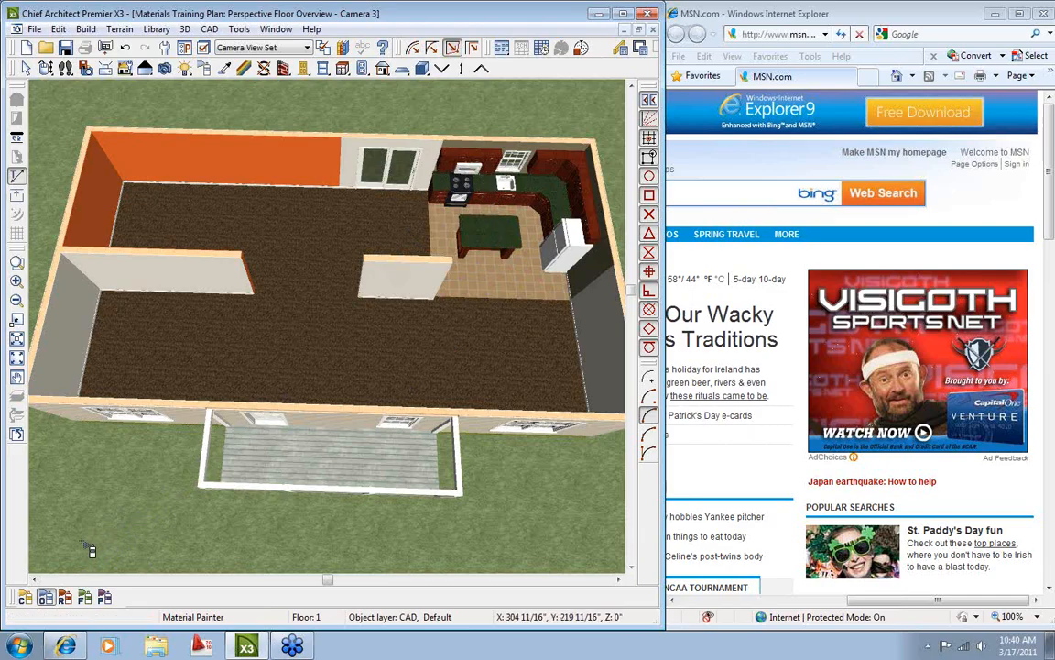
pyautogui.click(26, 597)
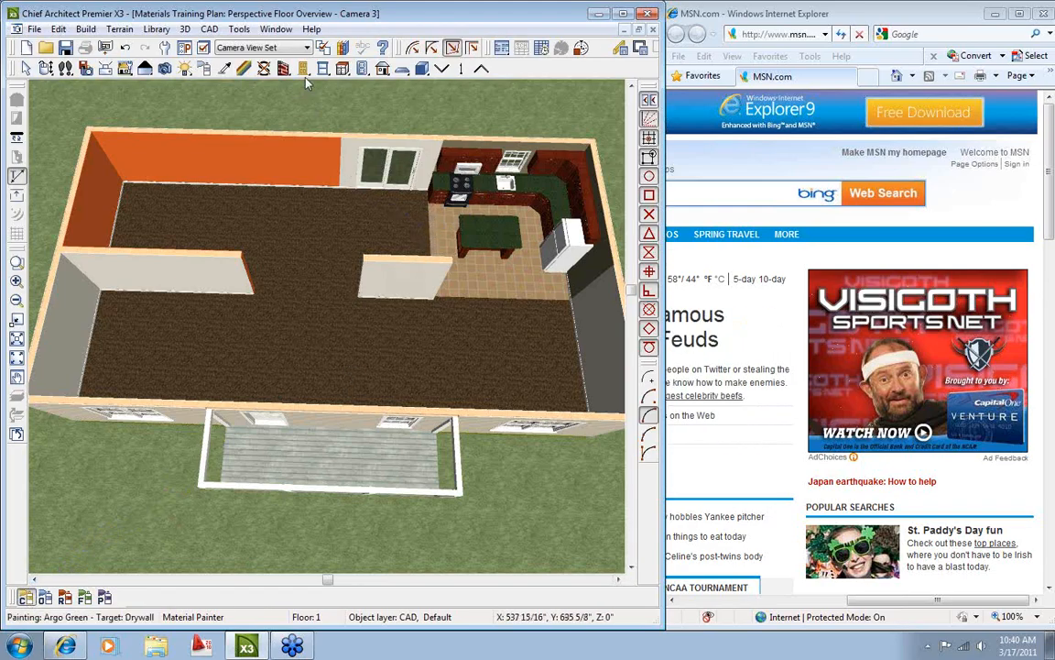
# Load Walnut 6x6 from Ritz-Craft Countertops, Backsplash in My Library into the Material Painter.
pyautogui.click(343, 50)
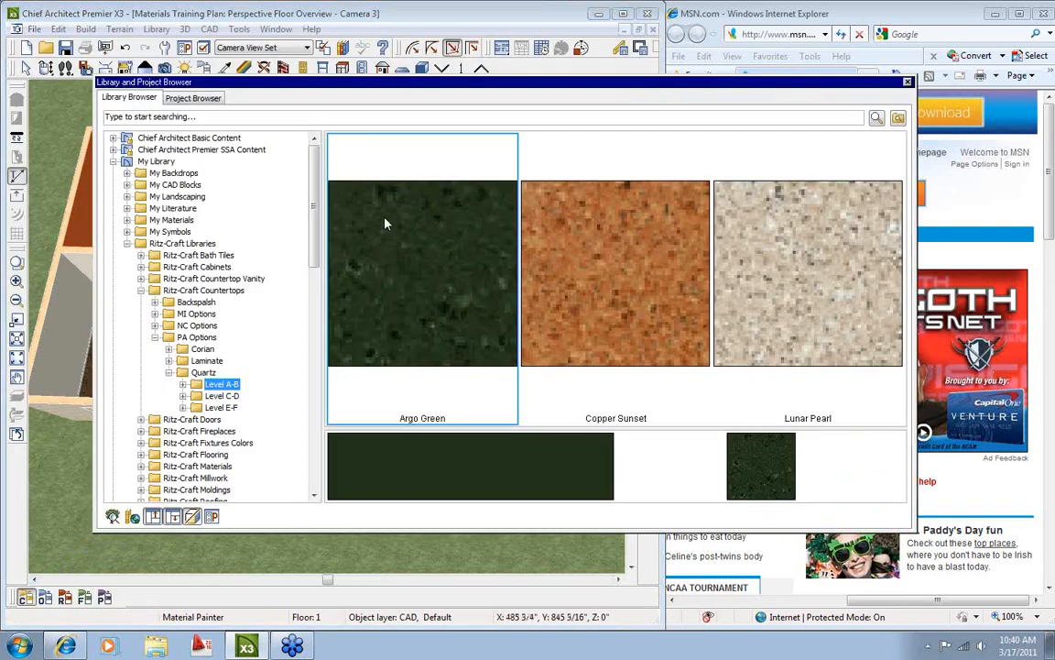
pyautogui.click(168, 373)
pyautogui.click(141, 290)
pyautogui.click(212, 278)
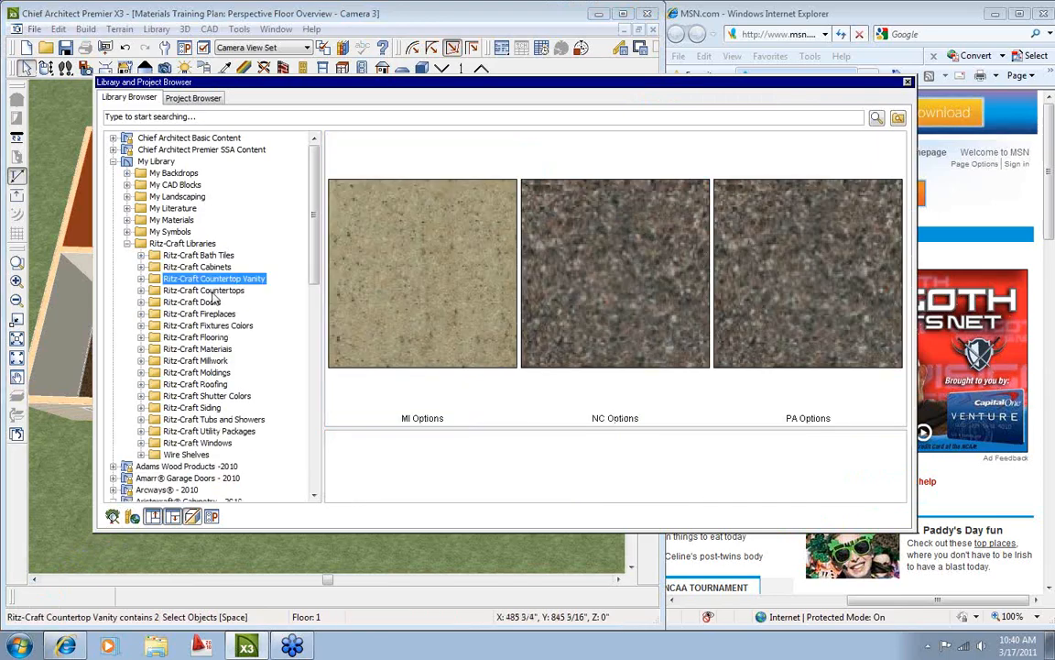
pyautogui.click(210, 291)
pyautogui.doubleClick(412, 323)
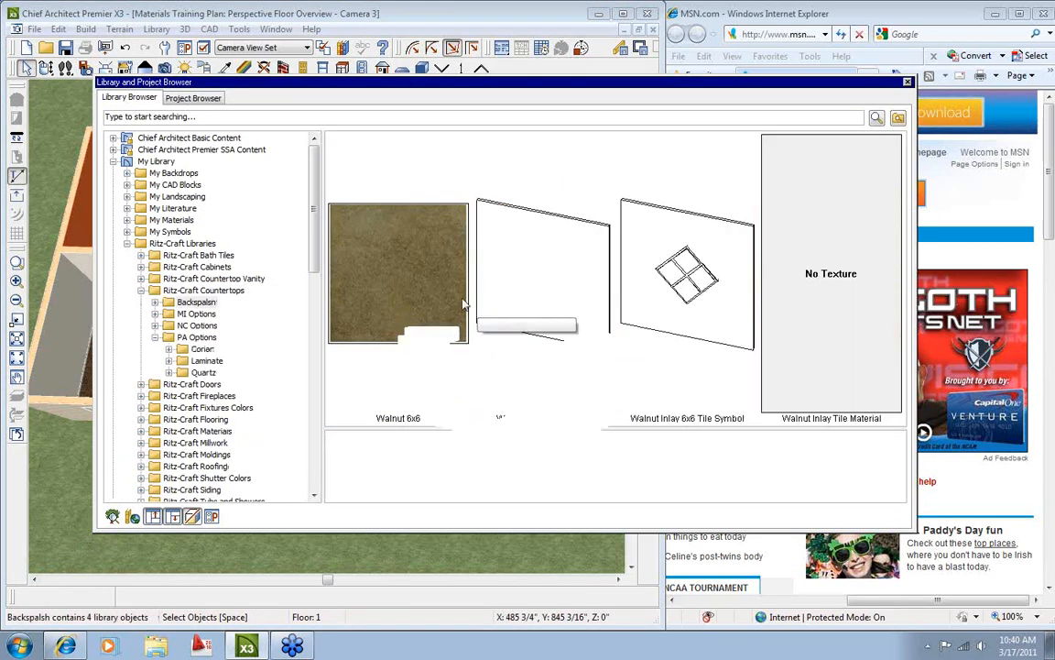
pyautogui.click(417, 296)
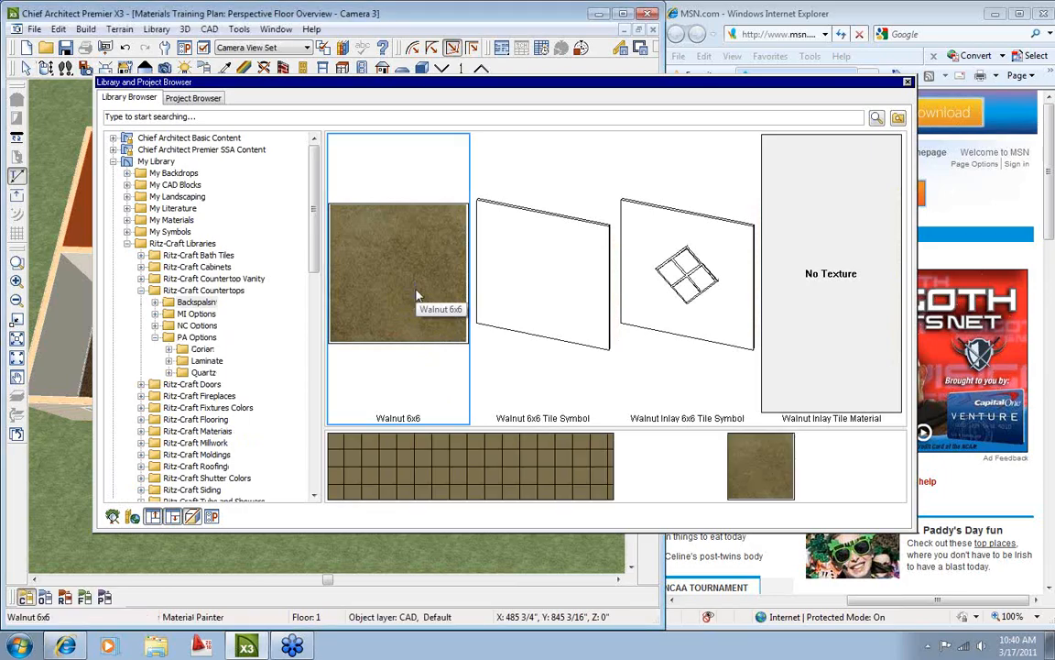
pyautogui.doubleClick(417, 295)
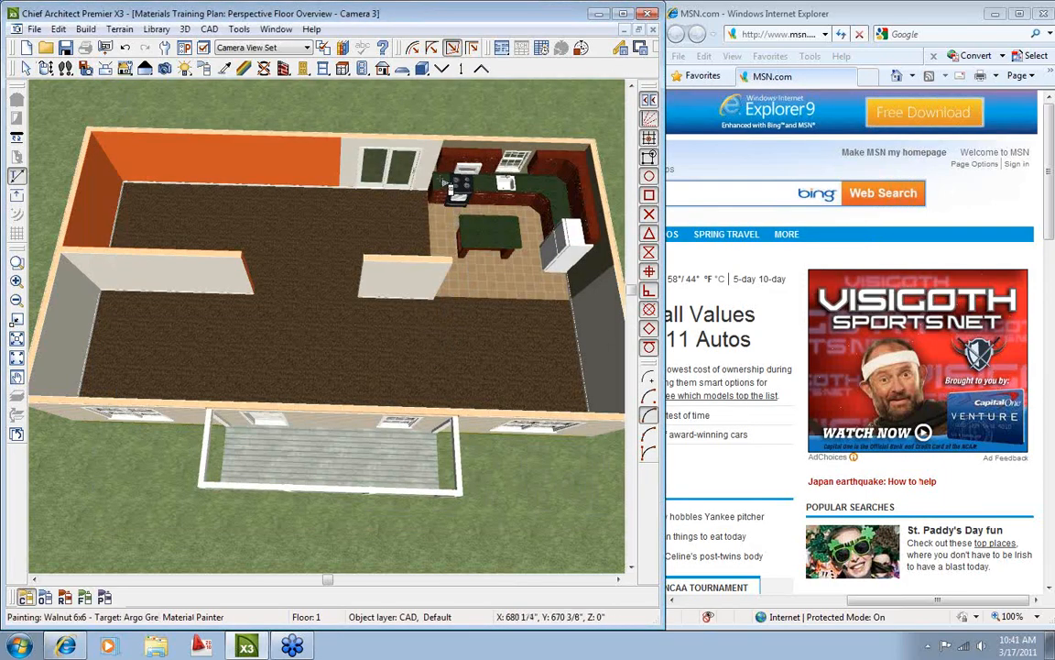
# Close the floor overview and open Camera 2, orbiting to show the range, sink run and island.
pyautogui.click(653, 29)
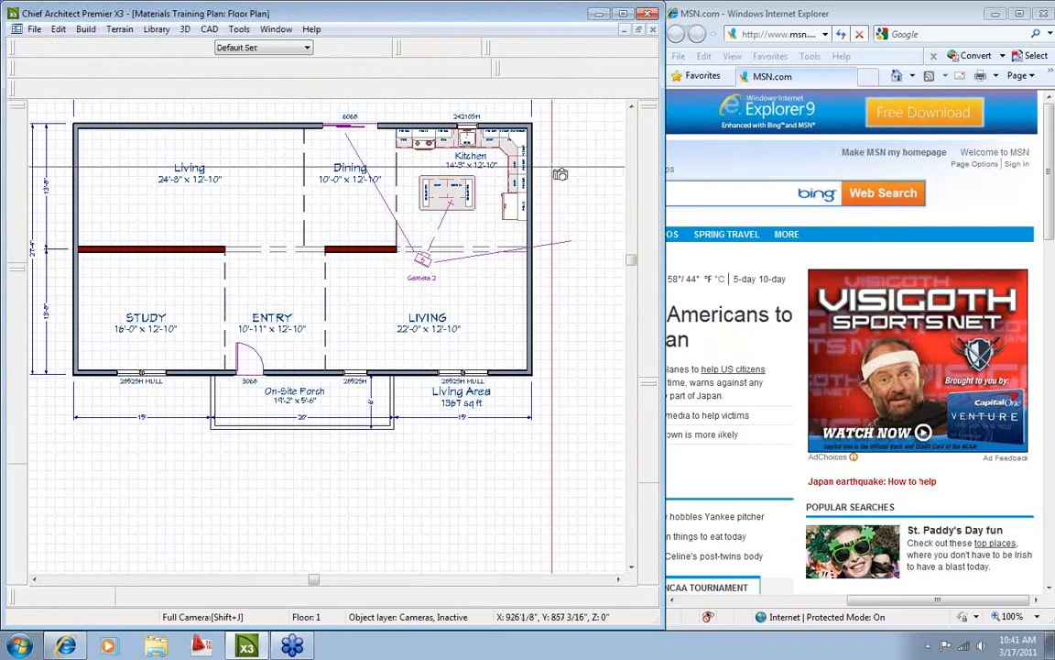
pyautogui.press('space')
pyautogui.doubleClick(424, 260)
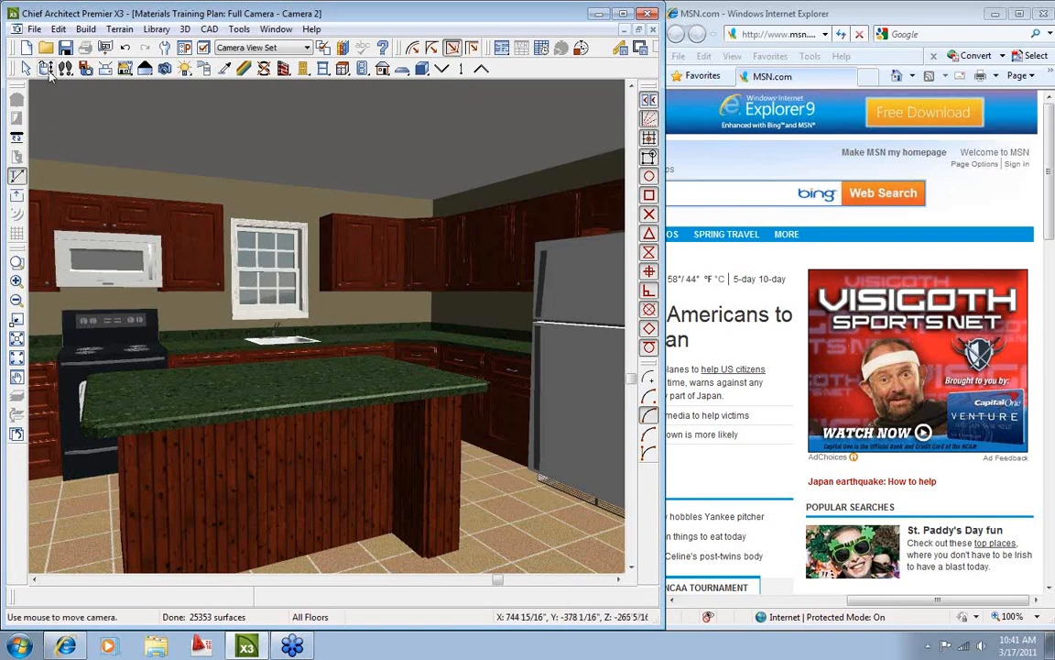
pyautogui.moveTo(399, 271); pyautogui.dragTo(488, 301)
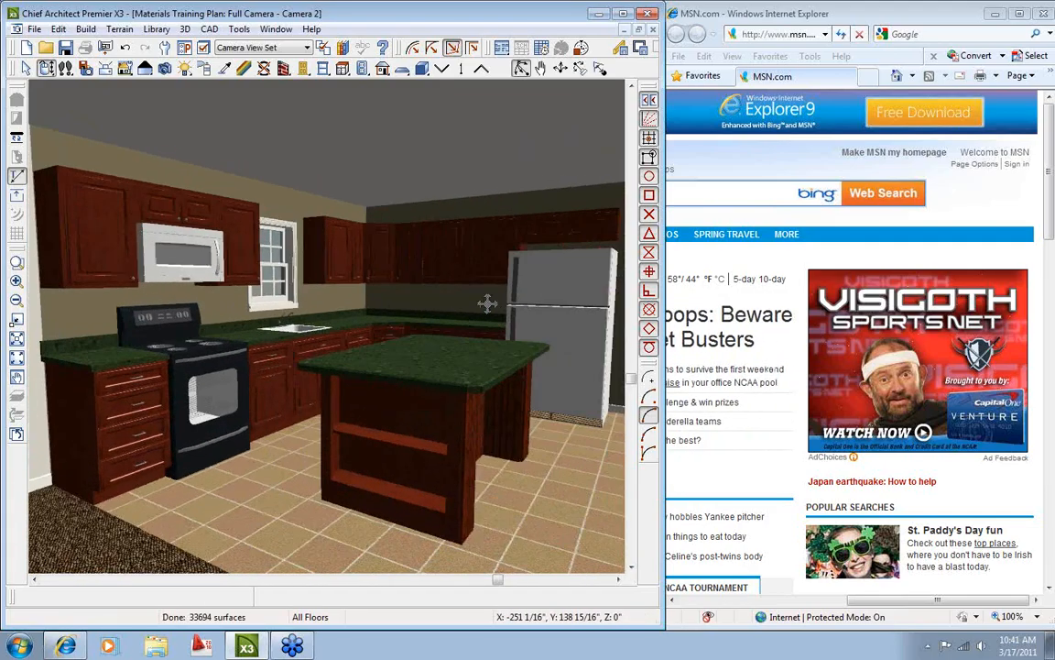
# Paint the kitchen backsplash sections behind the base cabinets with Walnut 6x6 in Component mode.
pyautogui.click(342, 50)
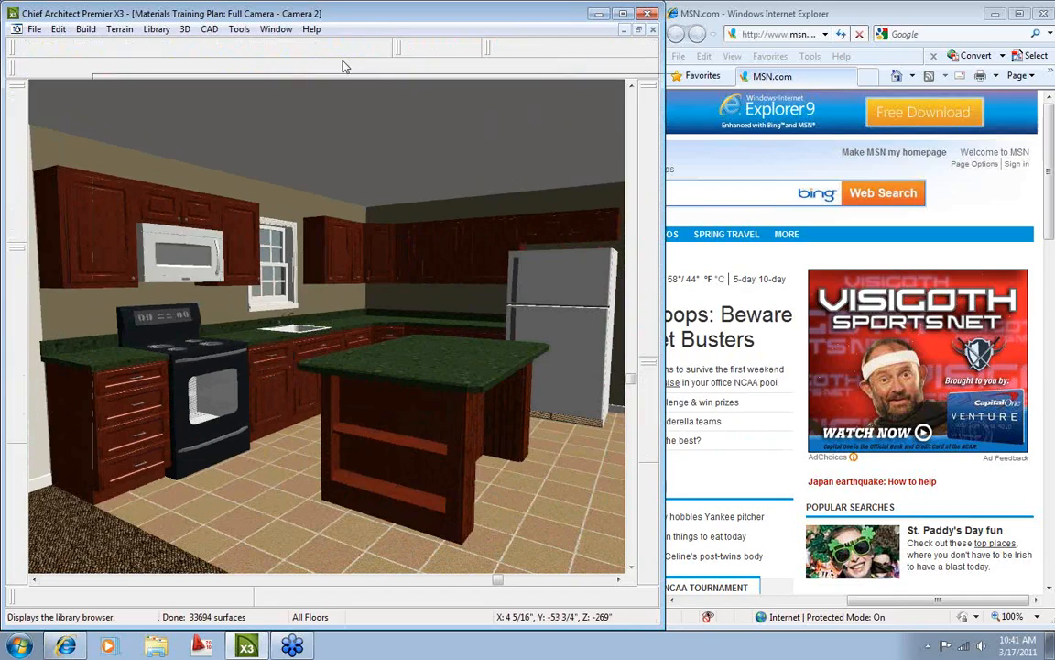
pyautogui.click(432, 293)
pyautogui.click(119, 353)
pyautogui.click(374, 335)
pyautogui.click(272, 334)
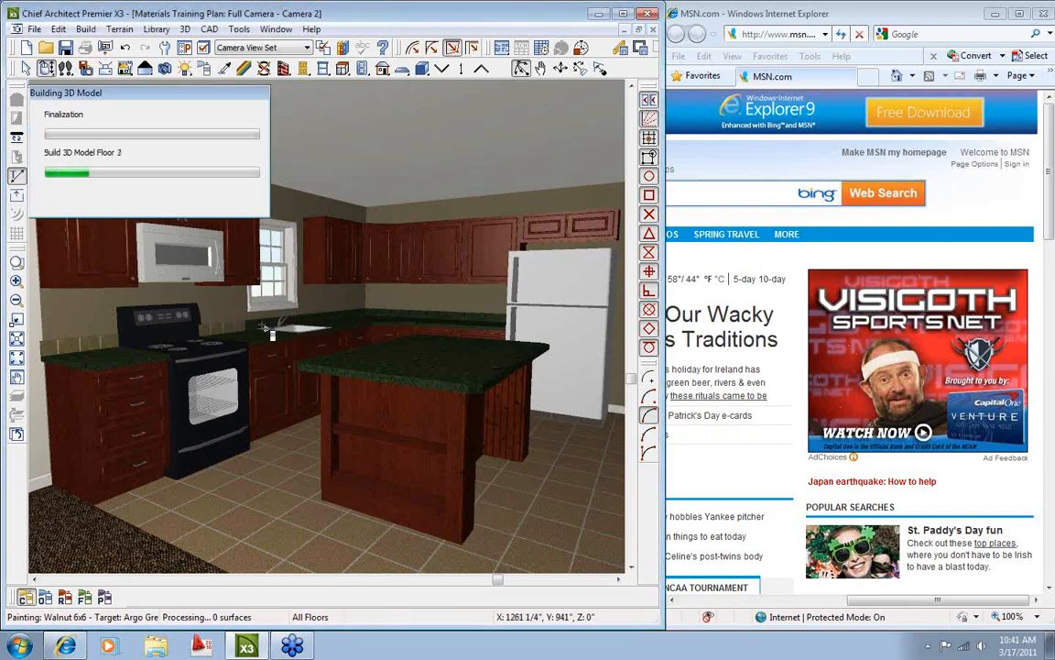
pyautogui.click(438, 323)
pyautogui.click(464, 317)
pyautogui.click(485, 319)
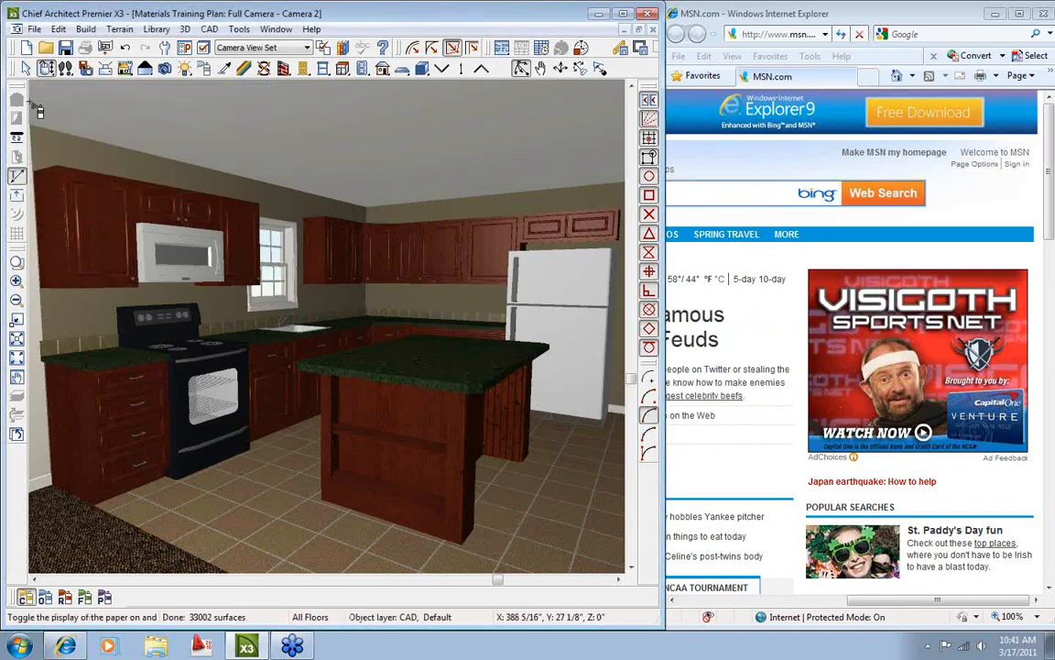
# Examine the backsplash and countertop materials in the specification of the drawer base cabinet beside the range, leaving them unedited.
pyautogui.click(47, 70)
pyautogui.moveTo(400, 272); pyautogui.dragTo(393, 342)
pyautogui.press('space')
pyautogui.doubleClick(202, 336)
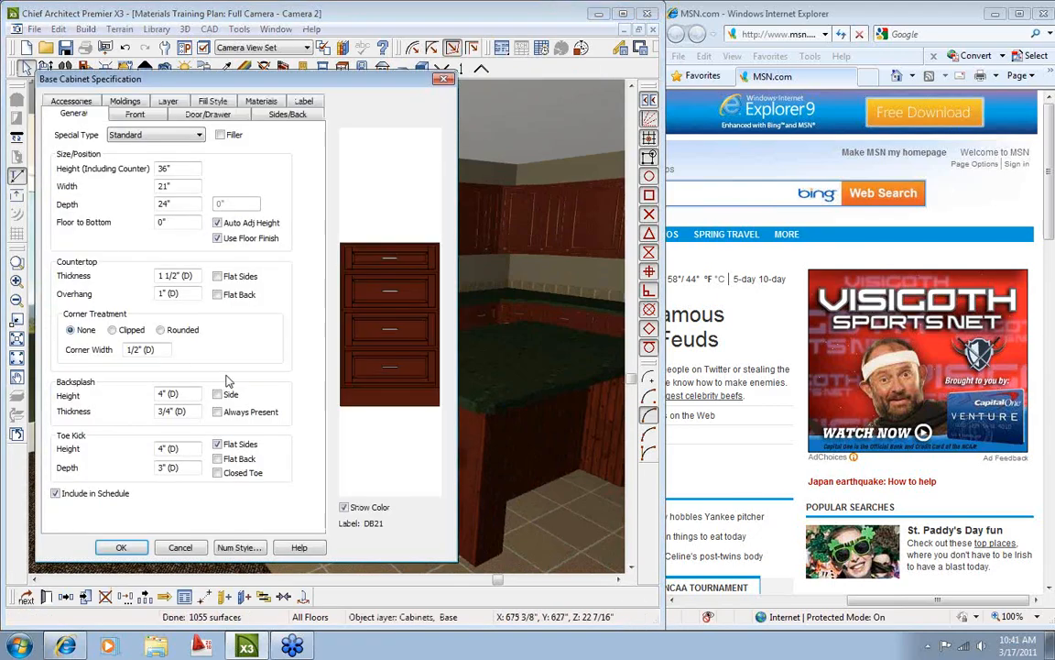
pyautogui.click(261, 101)
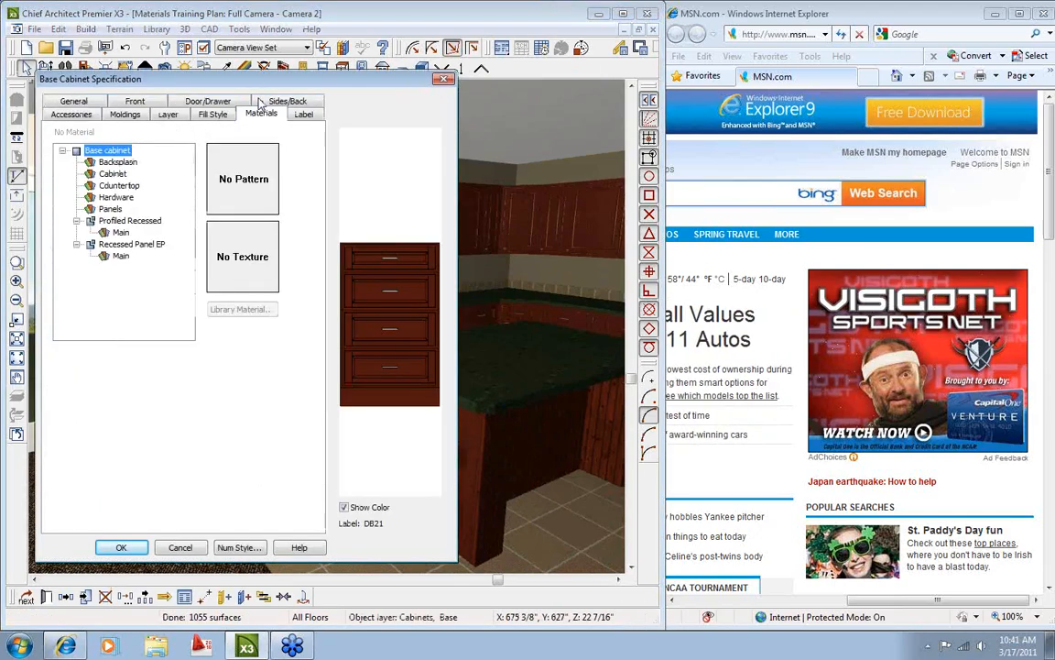
pyautogui.click(117, 162)
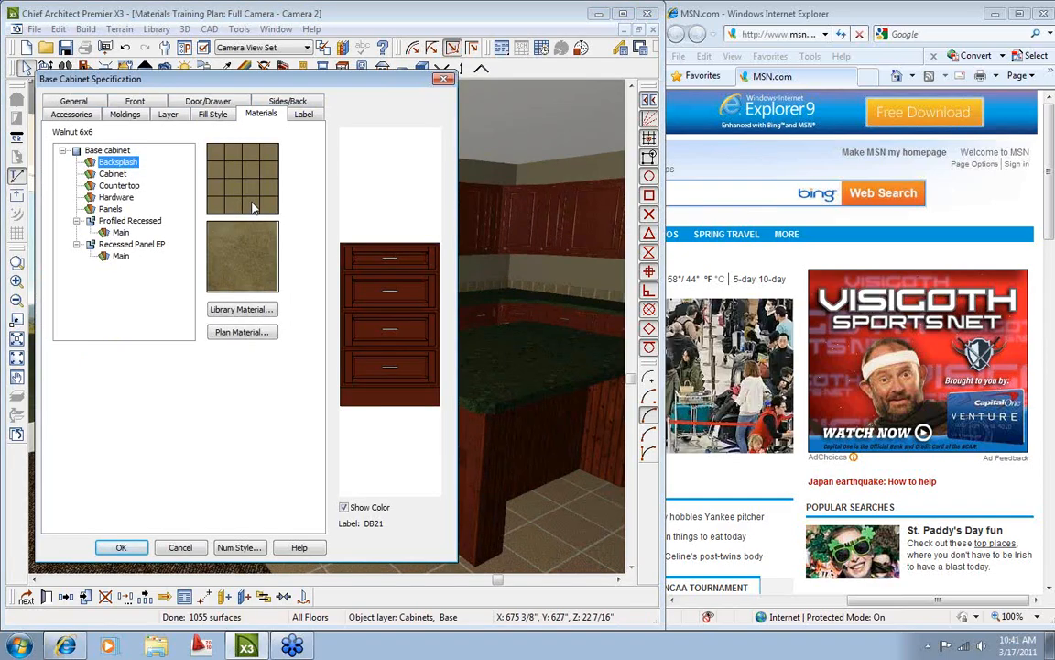
pyautogui.click(119, 186)
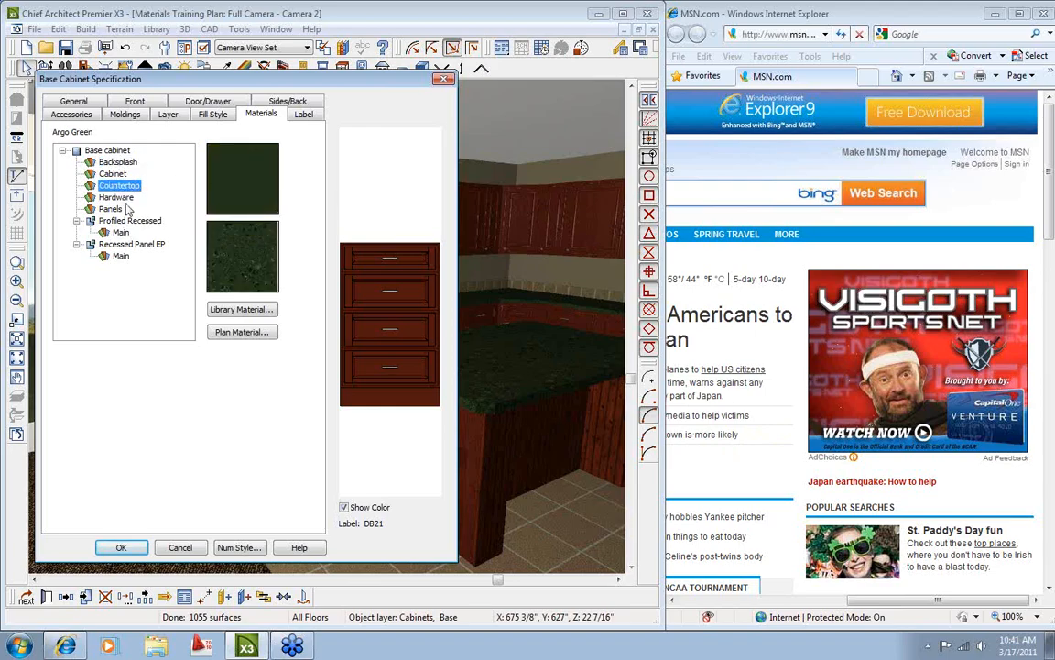
pyautogui.click(191, 551)
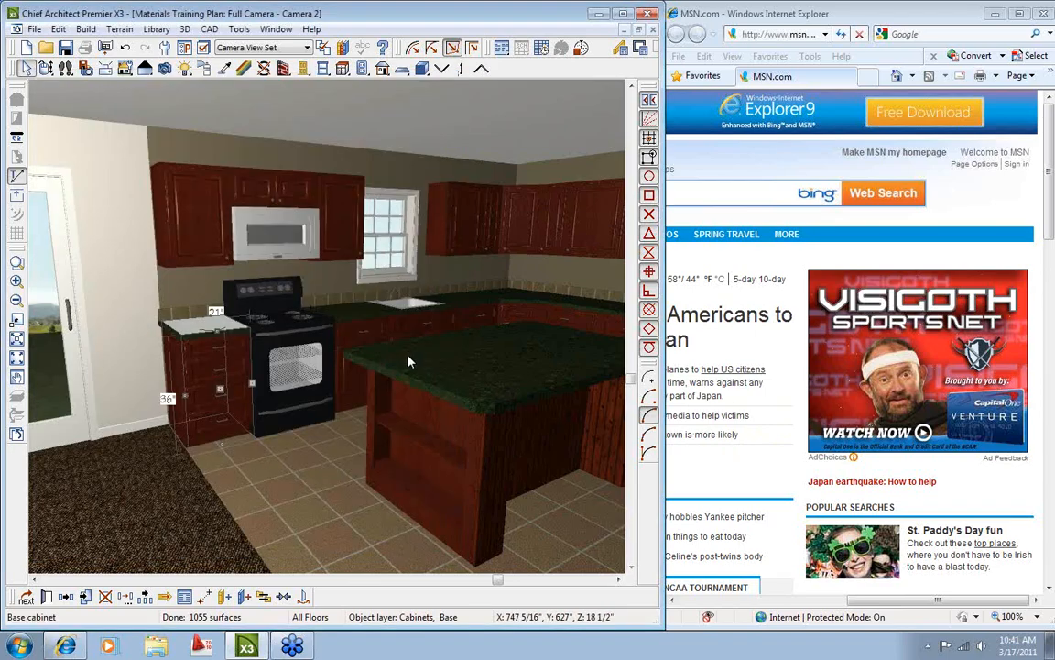
pyautogui.click(48, 71)
pyautogui.moveTo(464, 255); pyautogui.dragTo(423, 251)
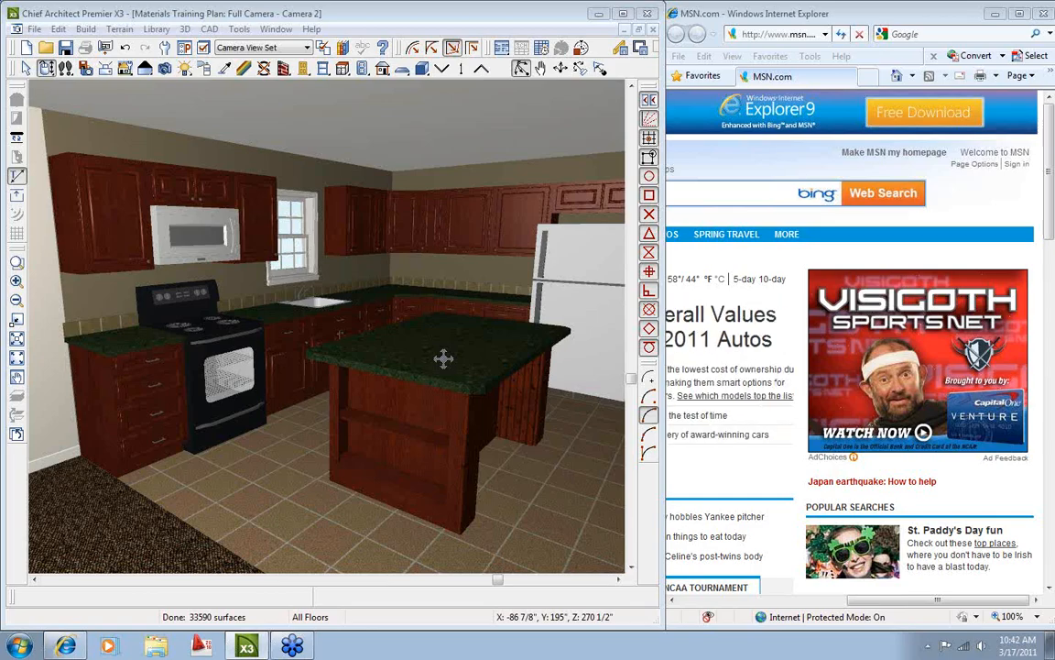
# Switch to Internet Explorer, open the favorite African Savannah granite page and examine its stone images.
pyautogui.click(769, 56)
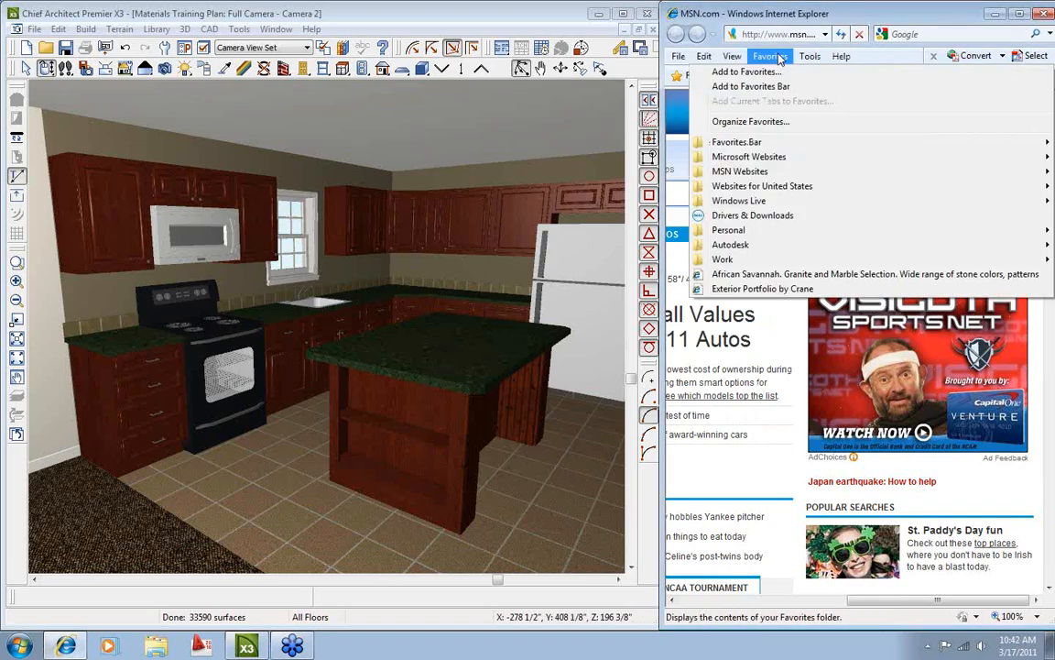
pyautogui.click(735, 286)
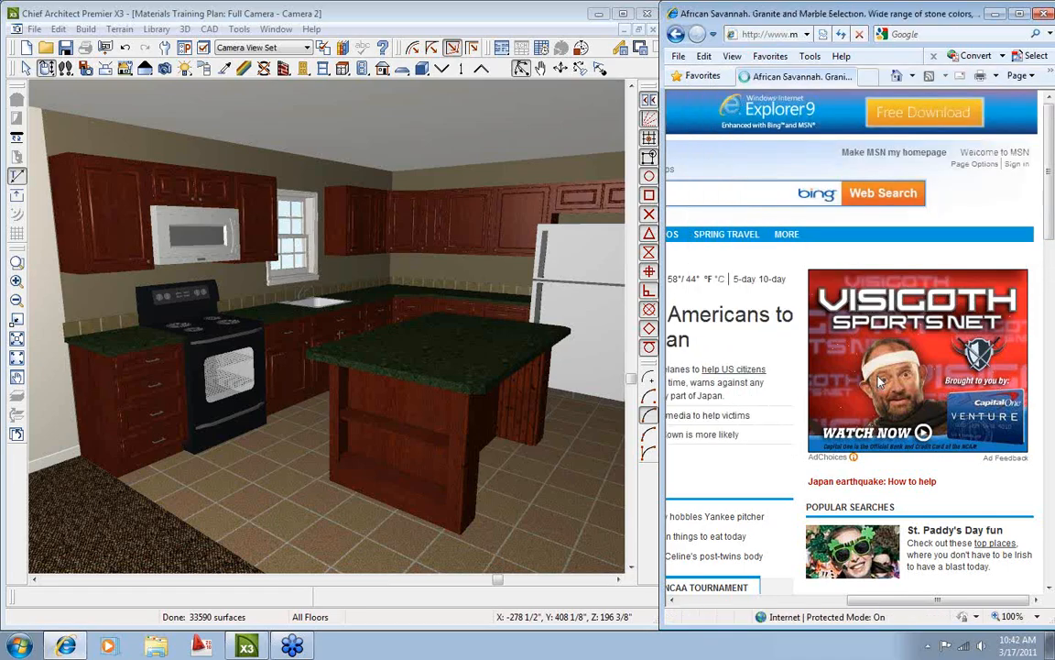
pyautogui.scroll(-3, 878, 381)
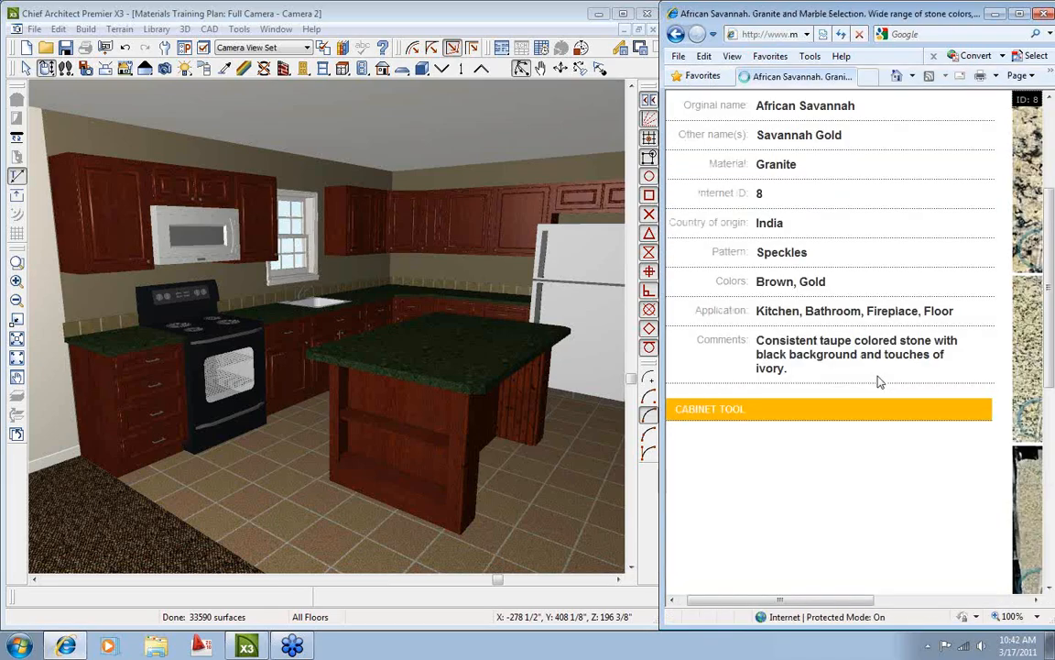
pyautogui.scroll(3, 796, 340)
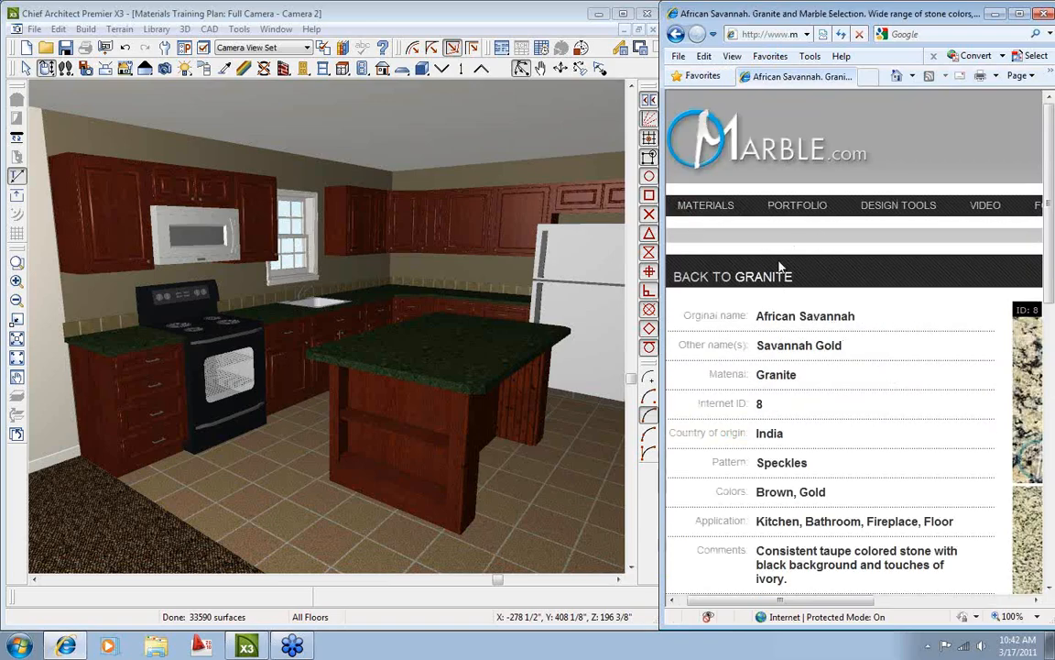
pyautogui.moveTo(797, 600); pyautogui.dragTo(1051, 593)
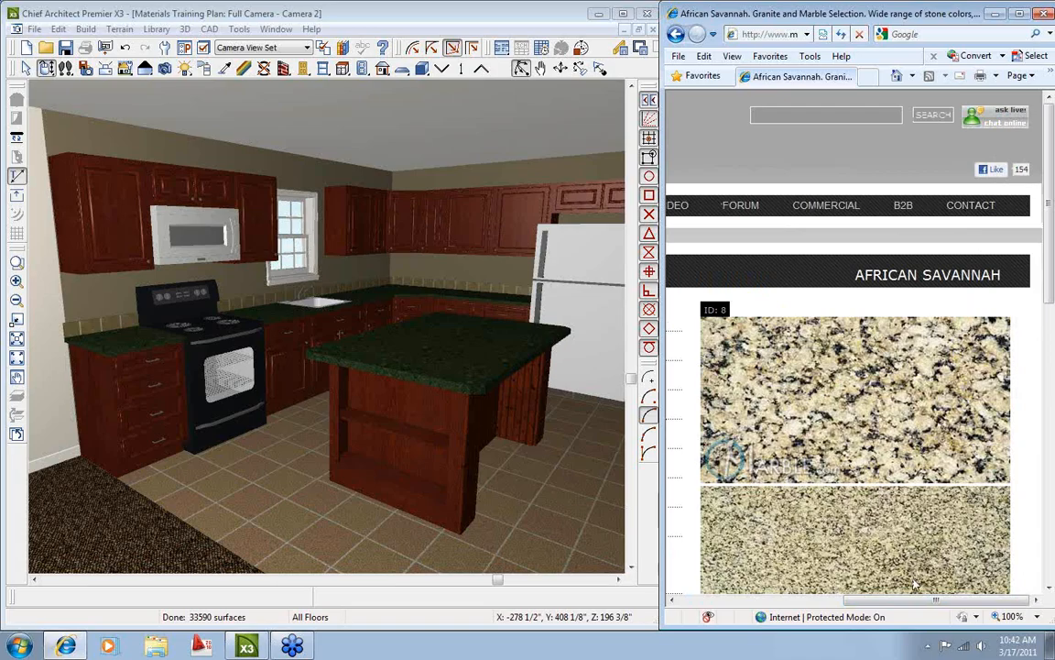
pyautogui.moveTo(904, 602); pyautogui.dragTo(735, 619)
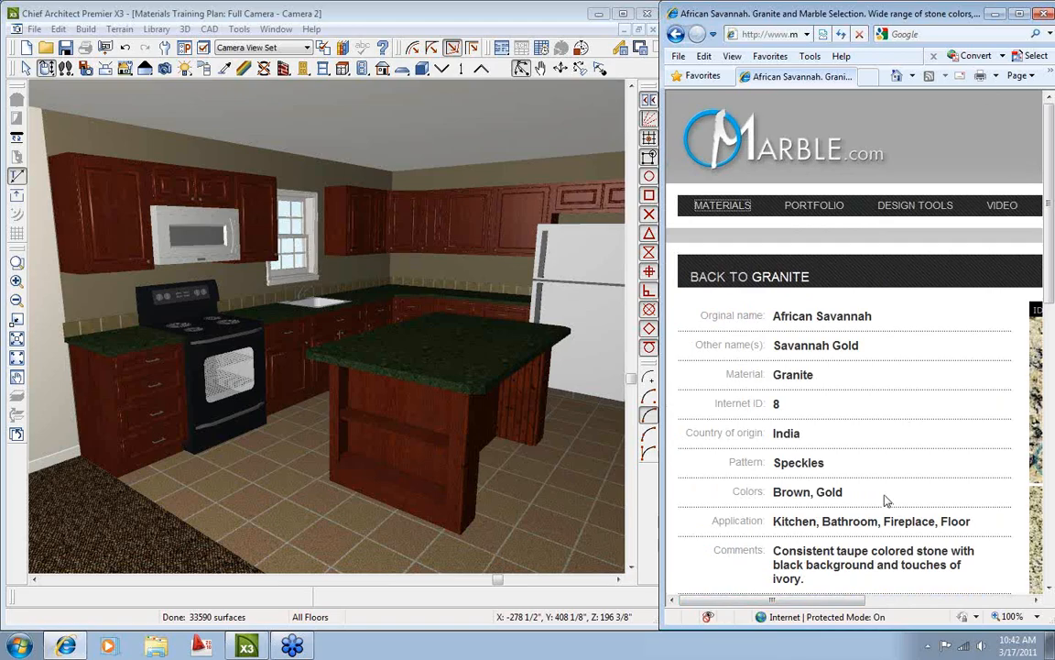
# Open the granite listing from the Marble.com home page and look through its stone swatches.
pyautogui.moveTo(843, 605); pyautogui.dragTo(786, 618)
pyautogui.click(797, 277)
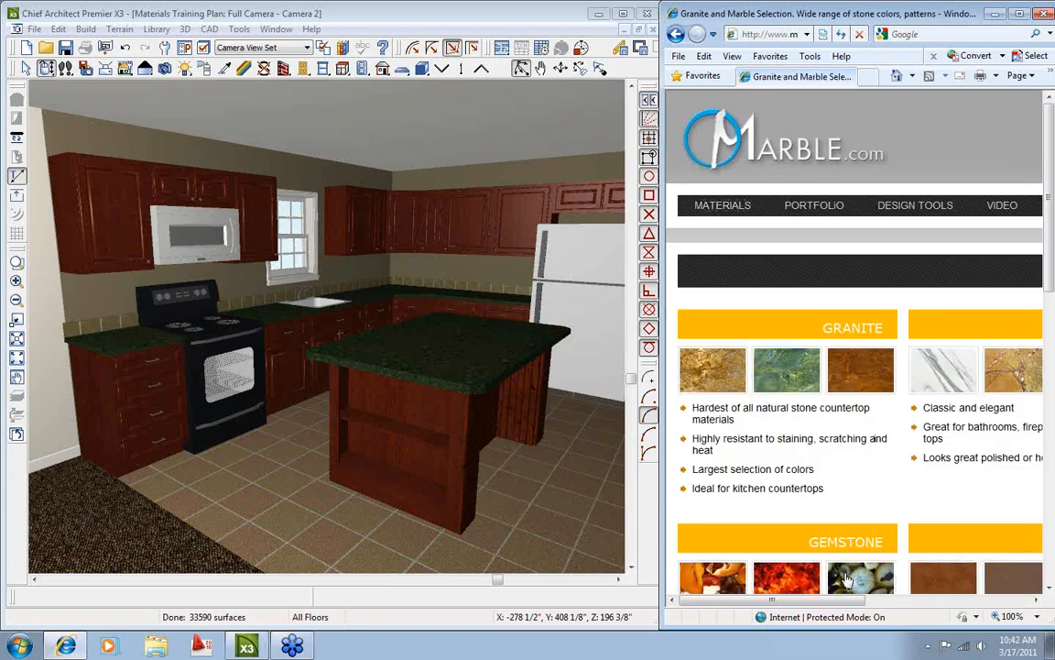
pyautogui.click(728, 144)
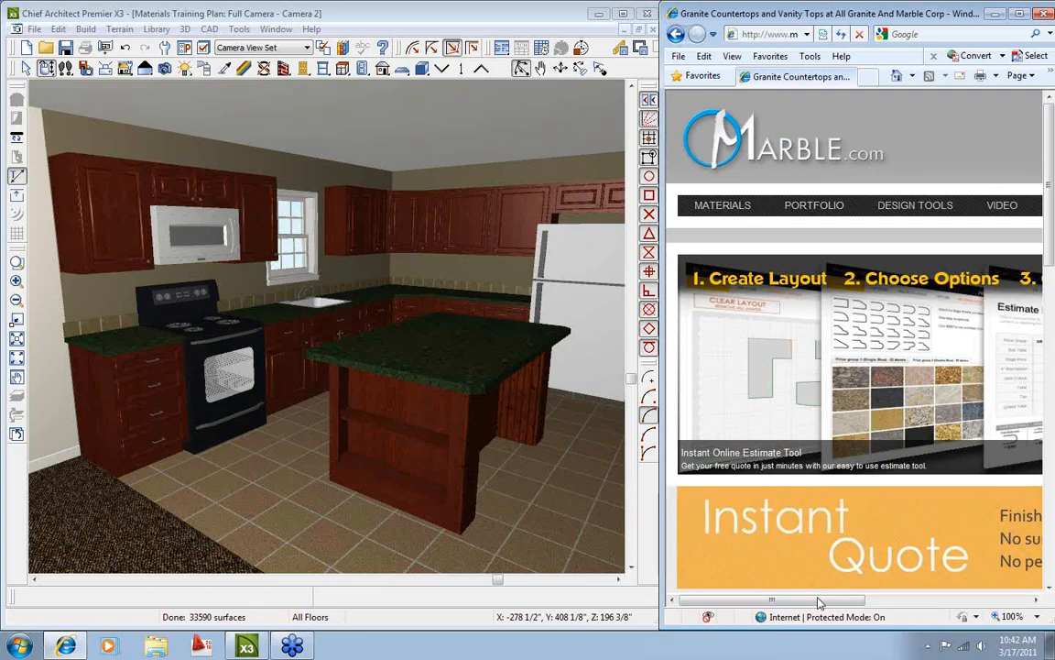
pyautogui.moveTo(818, 601); pyautogui.dragTo(985, 605)
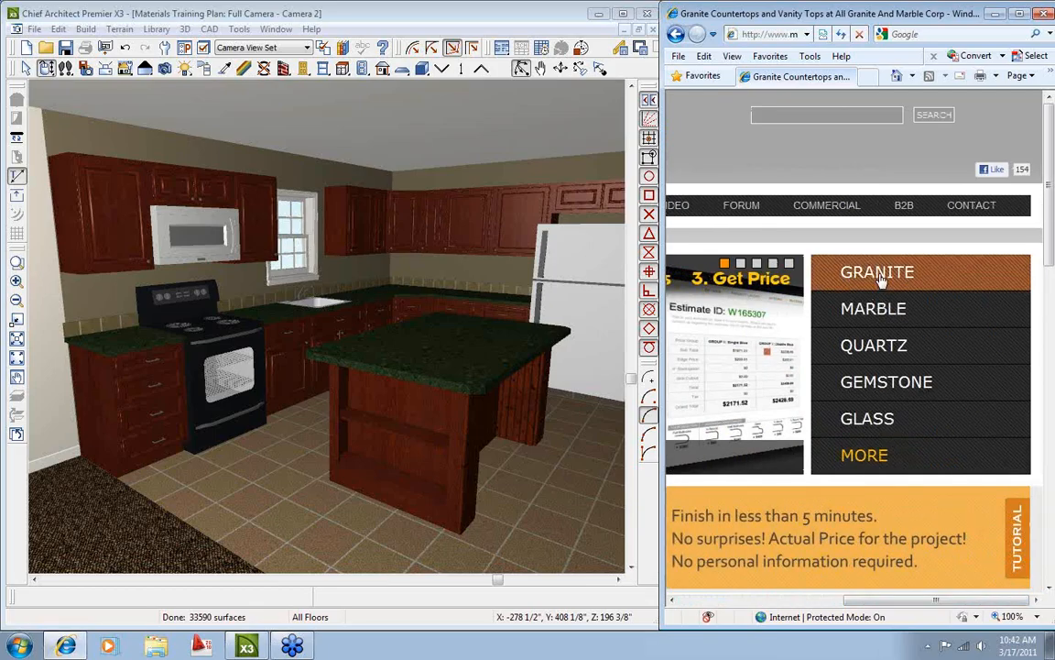
pyautogui.click(861, 454)
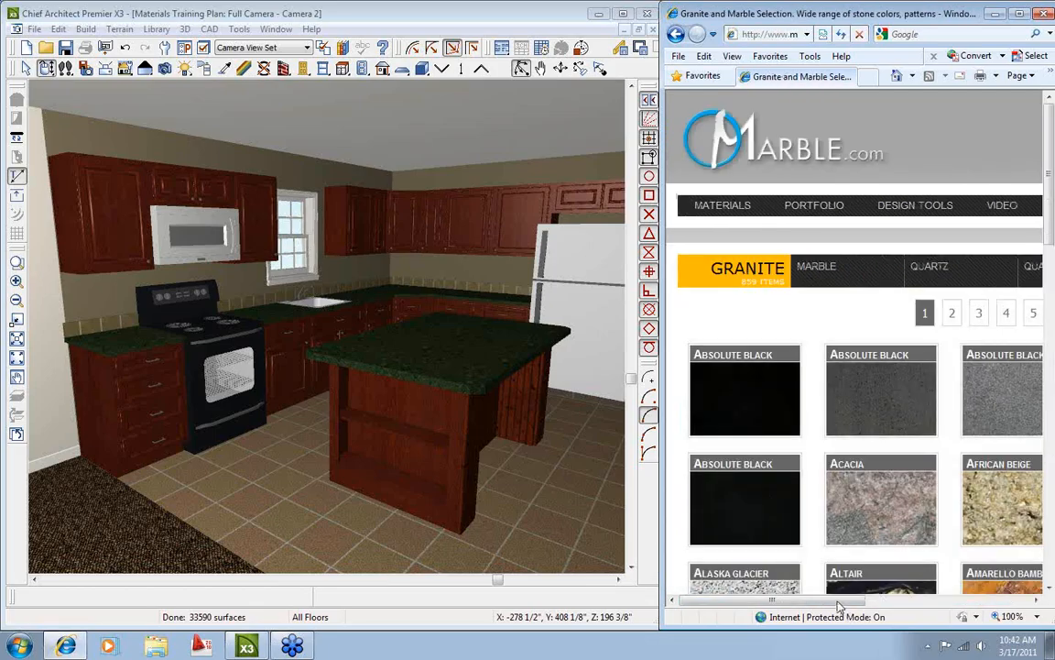
pyautogui.moveTo(863, 601); pyautogui.dragTo(1026, 596)
pyautogui.moveTo(1050, 206); pyautogui.dragTo(1050, 487)
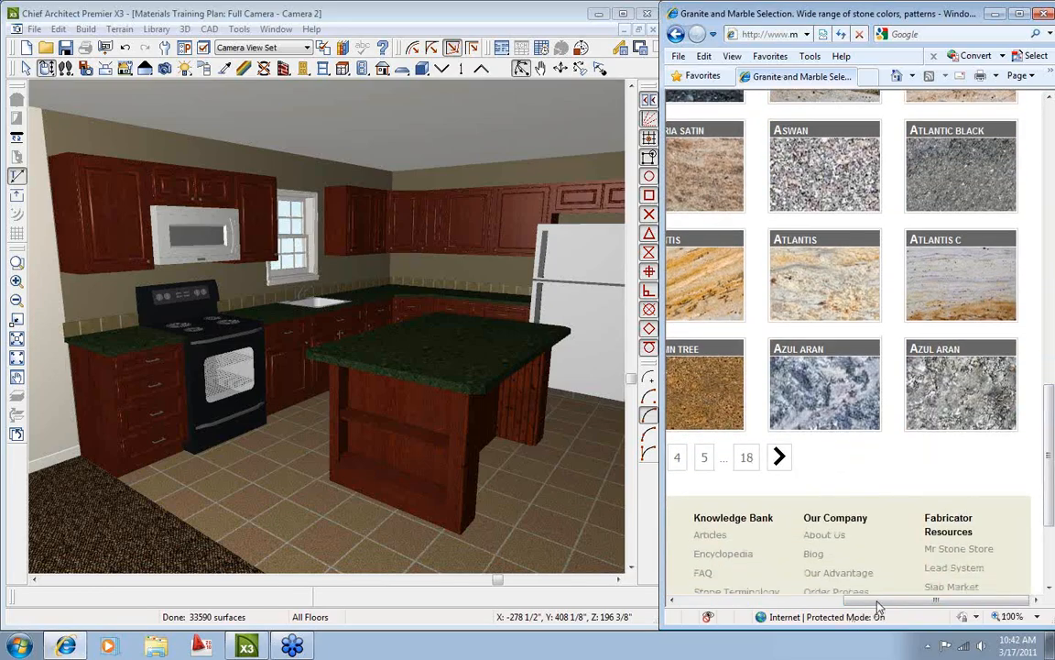
# Open the Autumn Tree granite page and bring its stone pictures into view.
pyautogui.hscroll(-3, 793, 545)
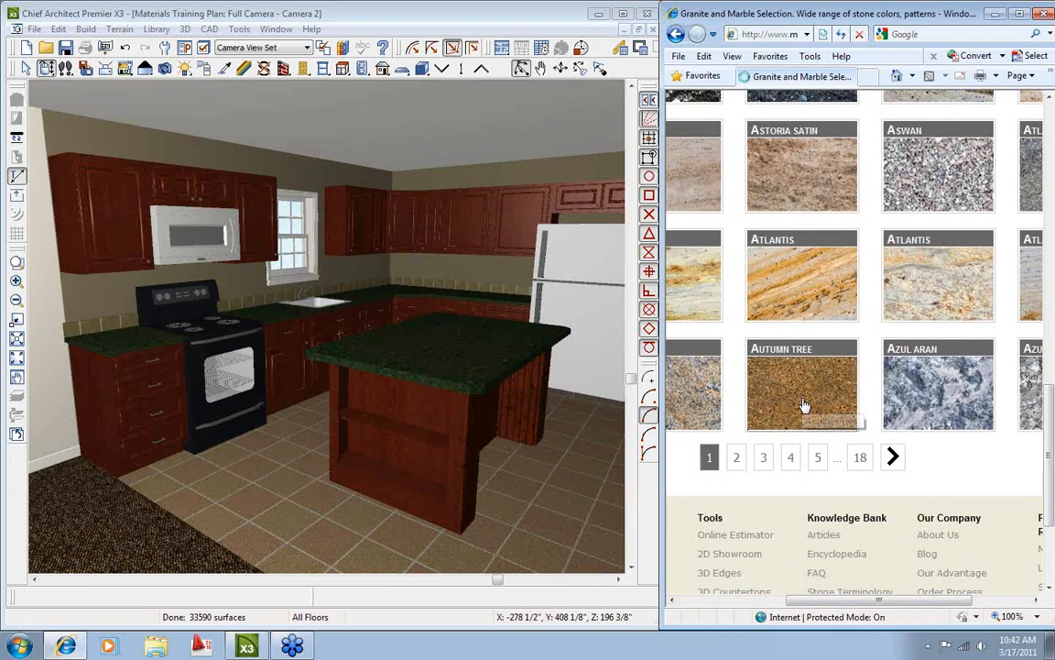
pyautogui.click(803, 406)
pyautogui.scroll(-2, 852, 424)
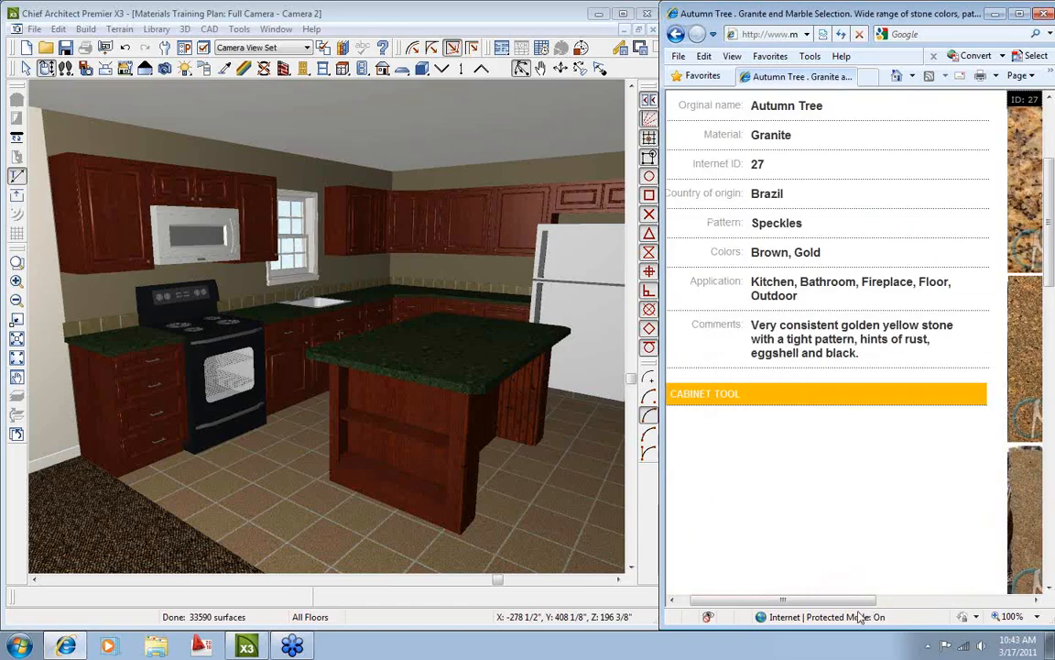
pyautogui.moveTo(869, 605); pyautogui.dragTo(1019, 605)
pyautogui.moveTo(1052, 253); pyautogui.dragTo(1052, 213)
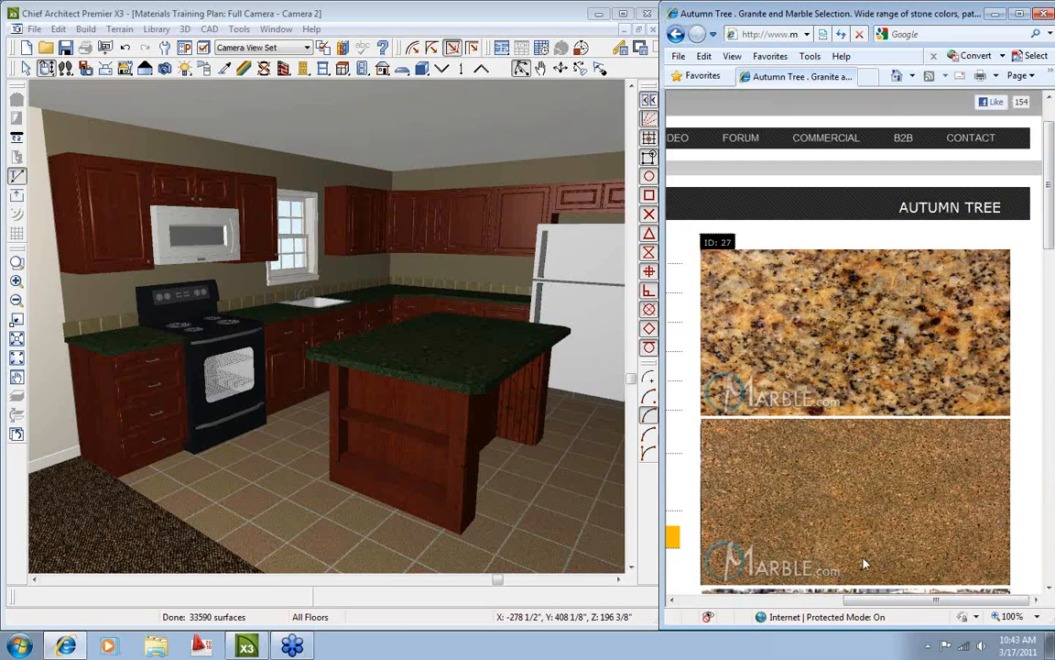
# Start saving the upper Autumn Tree picture and choose Documents > Chief Architect Premier X3 Data > Textures > My Textures as the destination folder.
pyautogui.click(1011, 105)
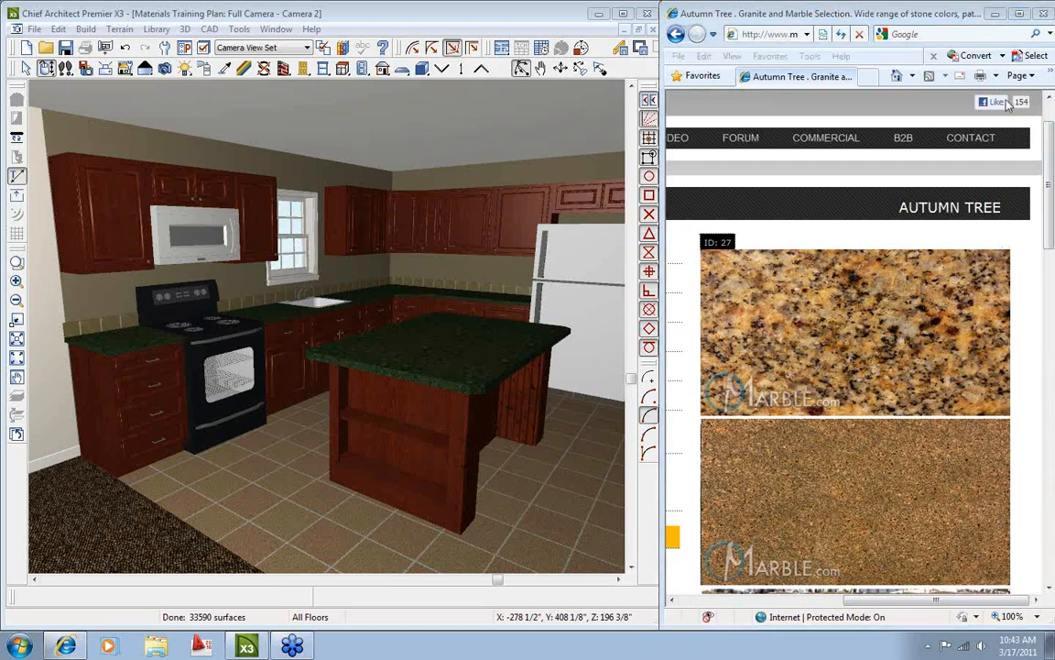
pyautogui.click(831, 349)
pyautogui.rightClick(831, 349)
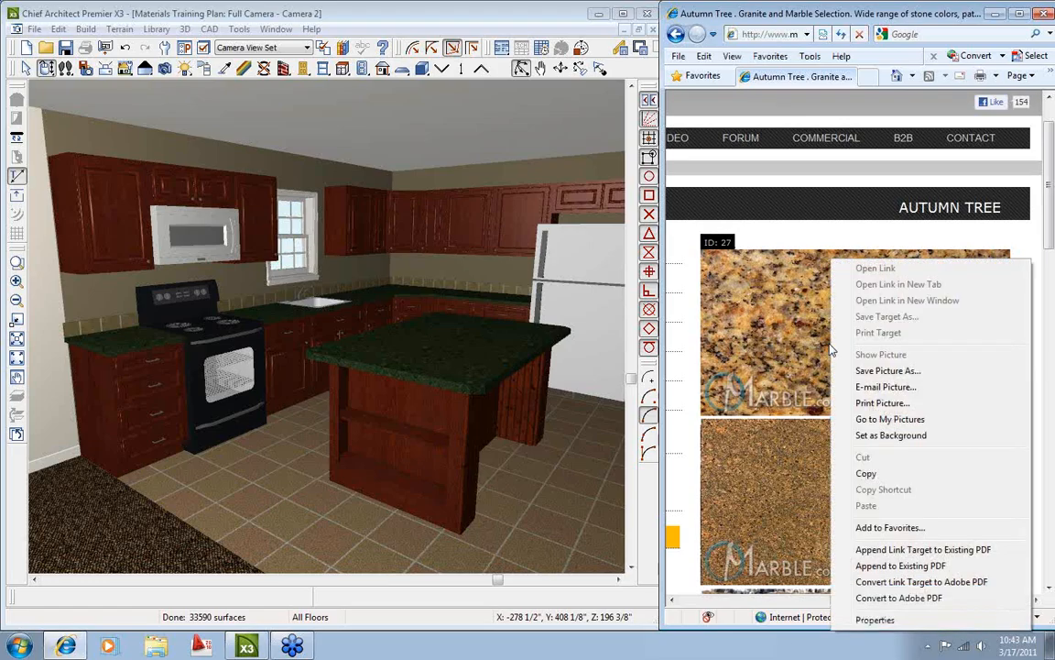
pyautogui.click(884, 371)
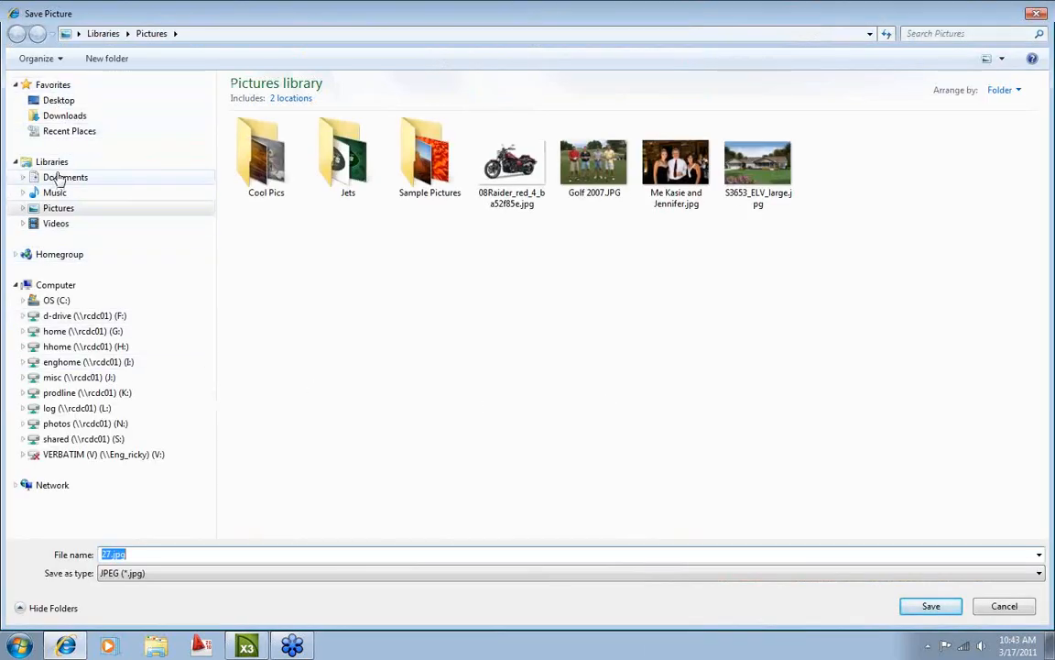
pyautogui.click(58, 178)
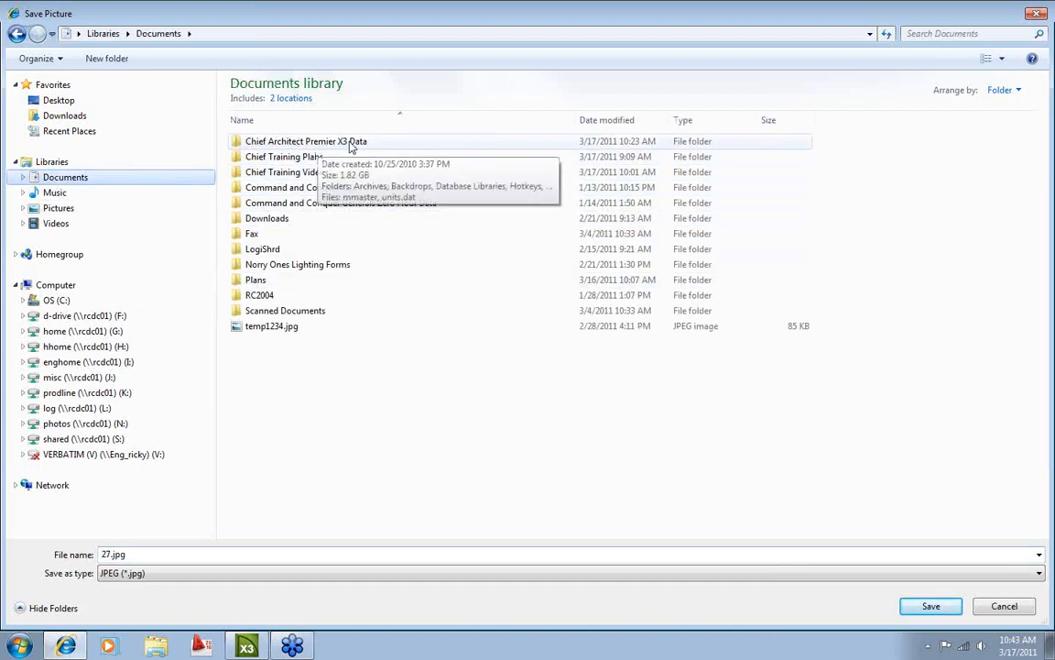
pyautogui.doubleClick(229, 140)
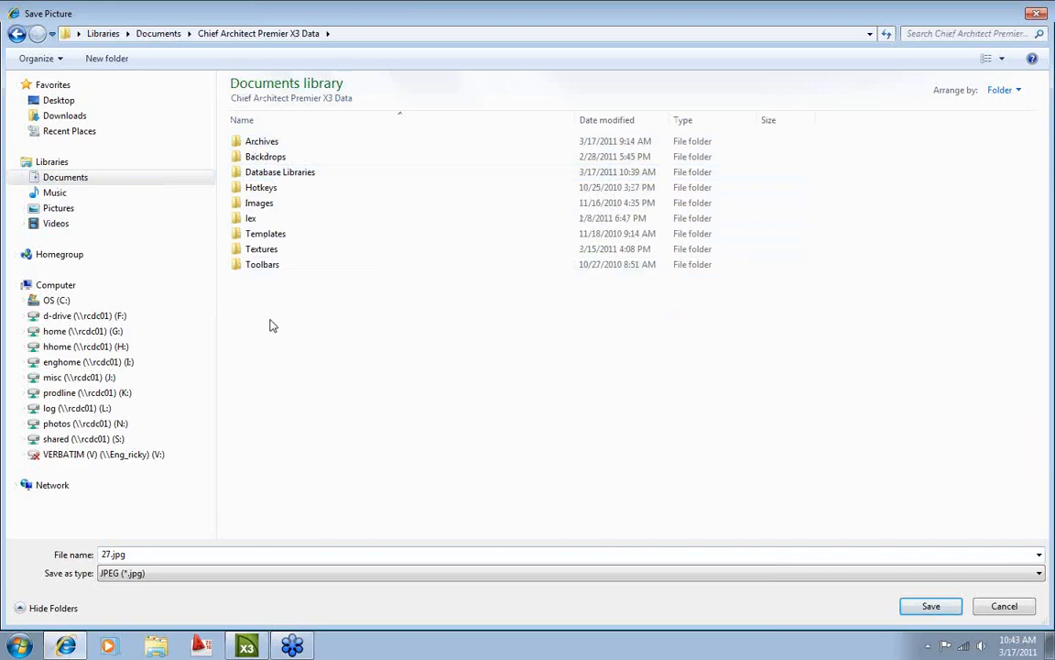
pyautogui.doubleClick(240, 235)
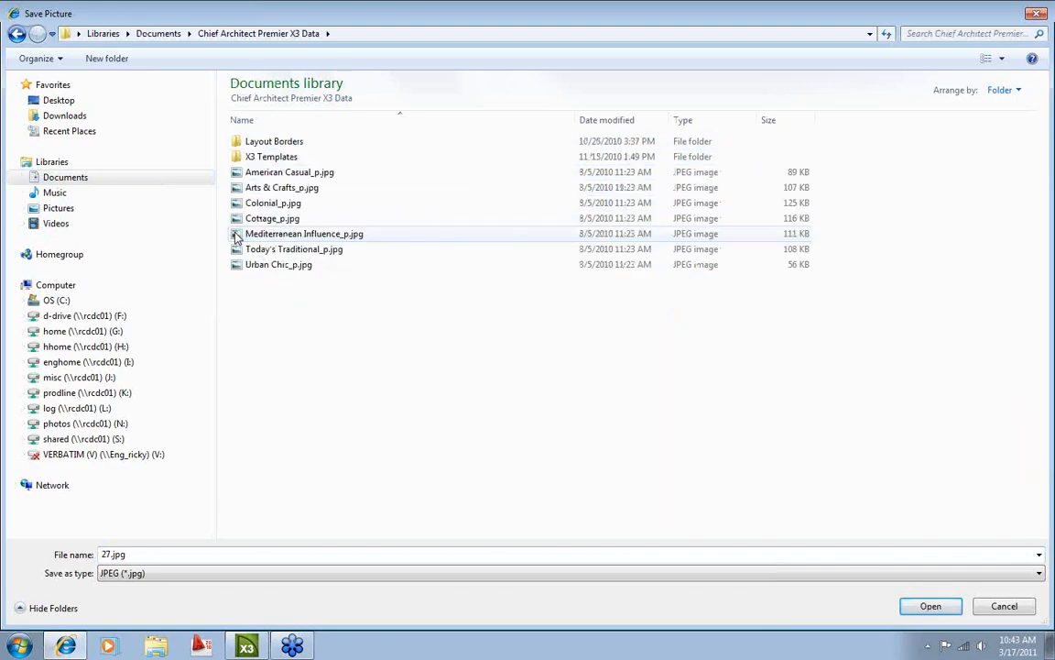
pyautogui.click(17, 33)
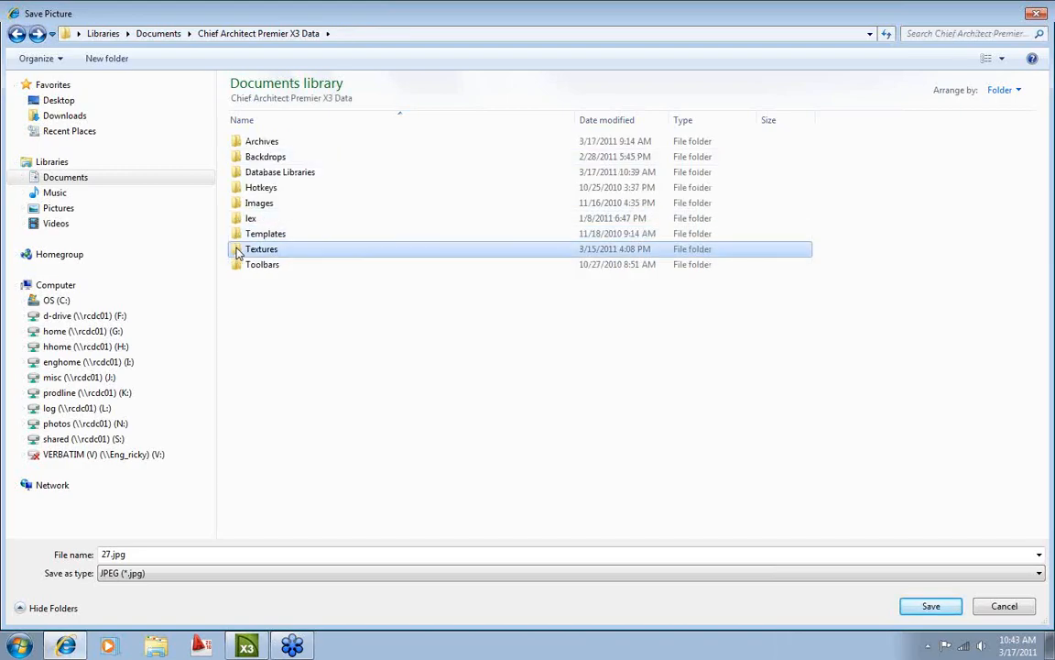
pyautogui.doubleClick(240, 249)
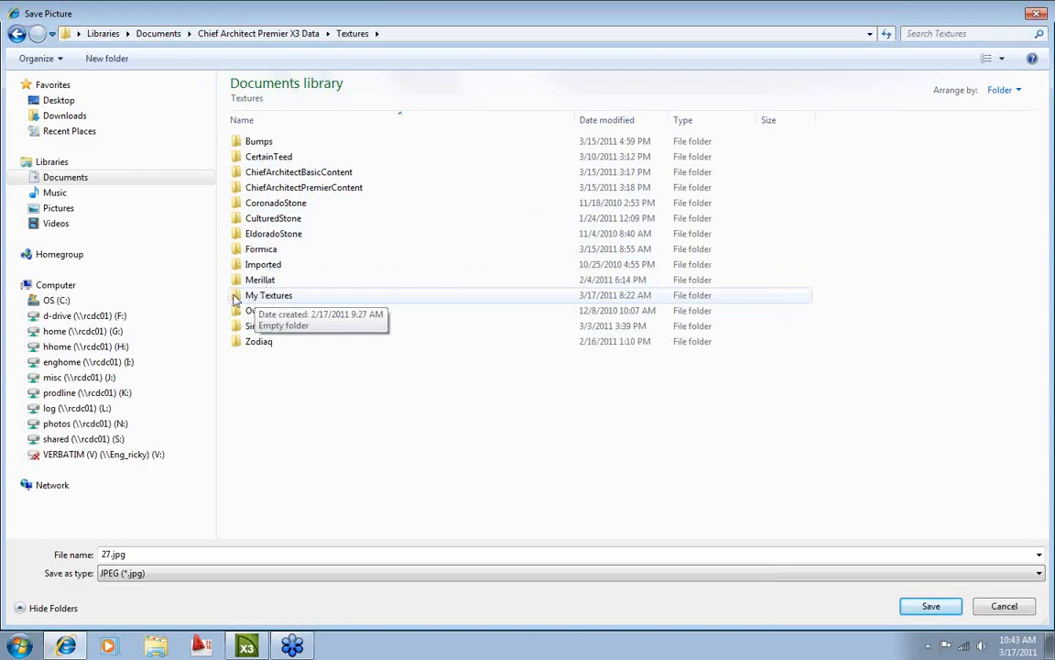
pyautogui.doubleClick(234, 299)
# Name the picture file Autumn Tree test and save it as a JPEG.
pyautogui.click(151, 551)
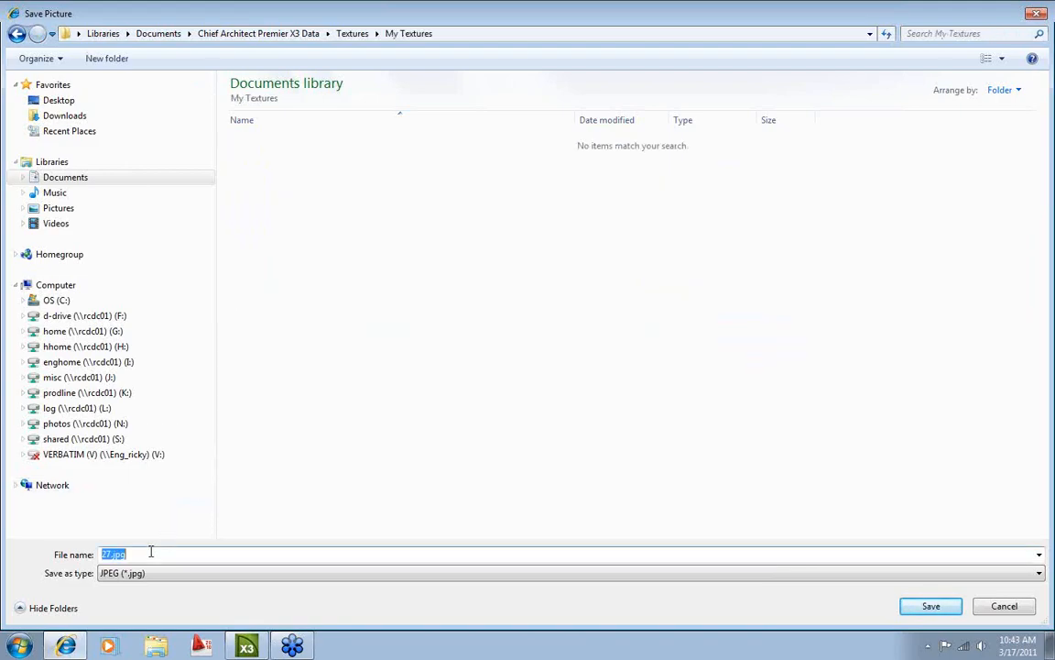
pyautogui.write('Autumn Tree test')
pyautogui.click(931, 606)
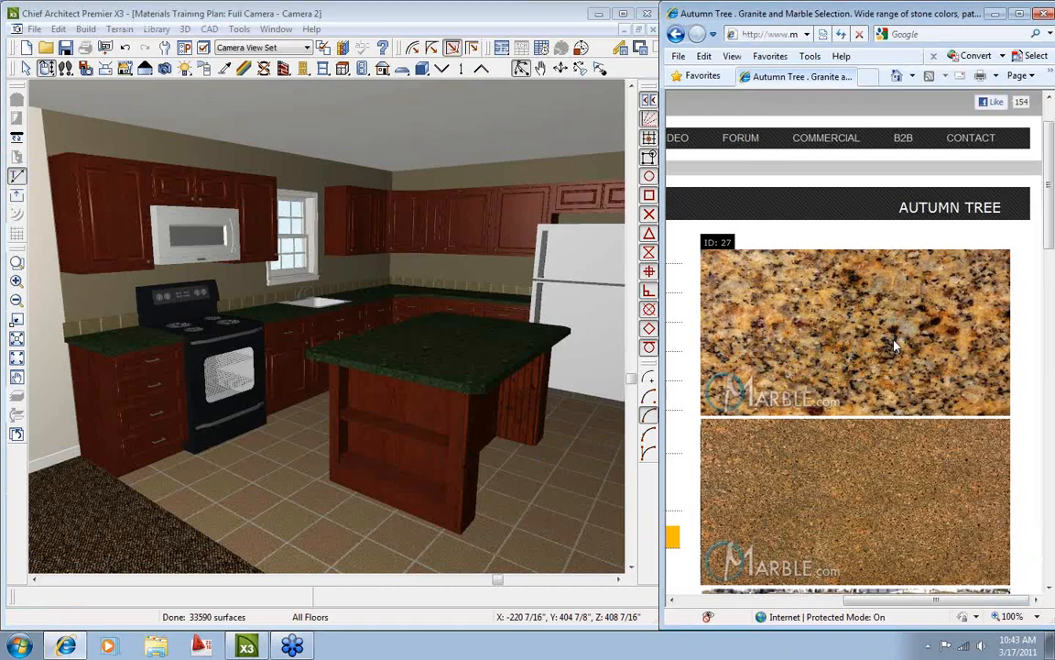
# Switch to Chief Architect with its window maximized, and show the Library Browser with the Ritz-Craft Libraries folders collapsed.
pyautogui.click(623, 15)
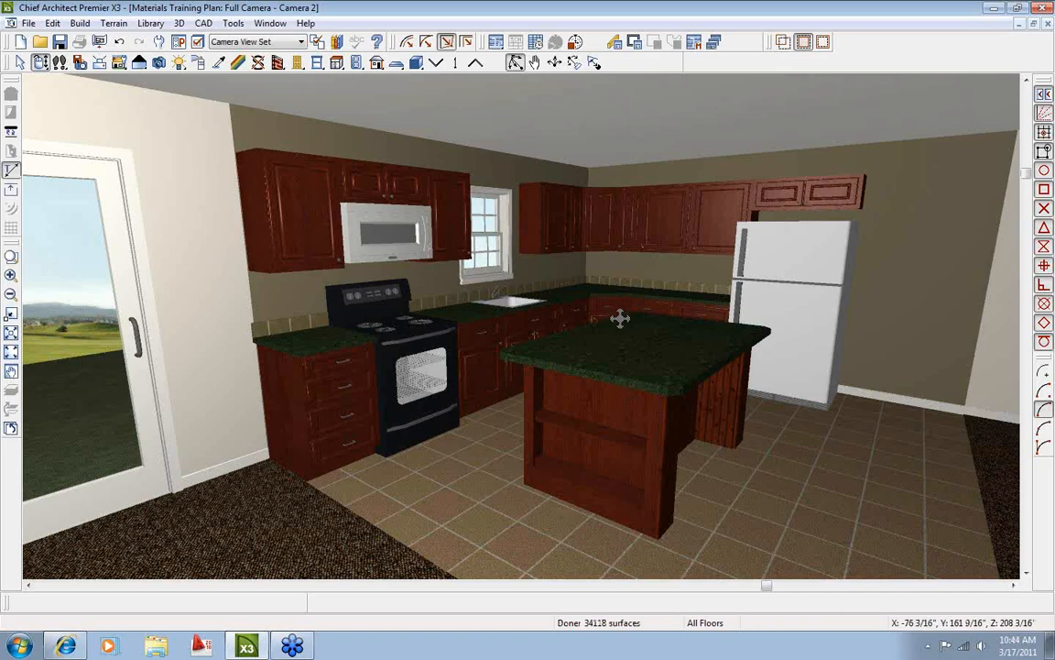
pyautogui.click(313, 42)
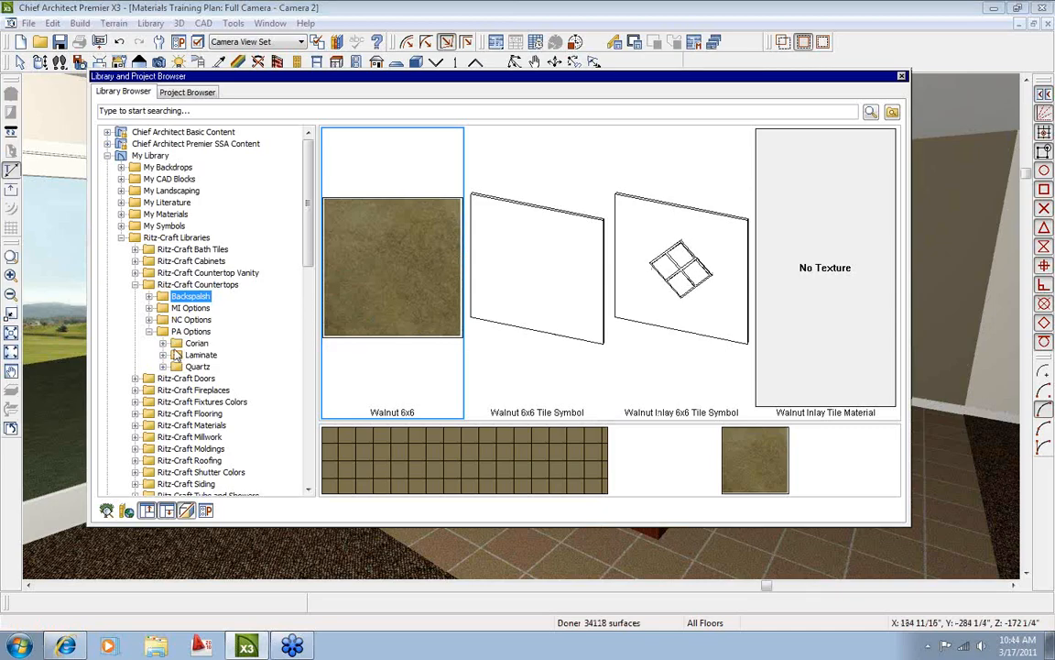
pyautogui.click(148, 331)
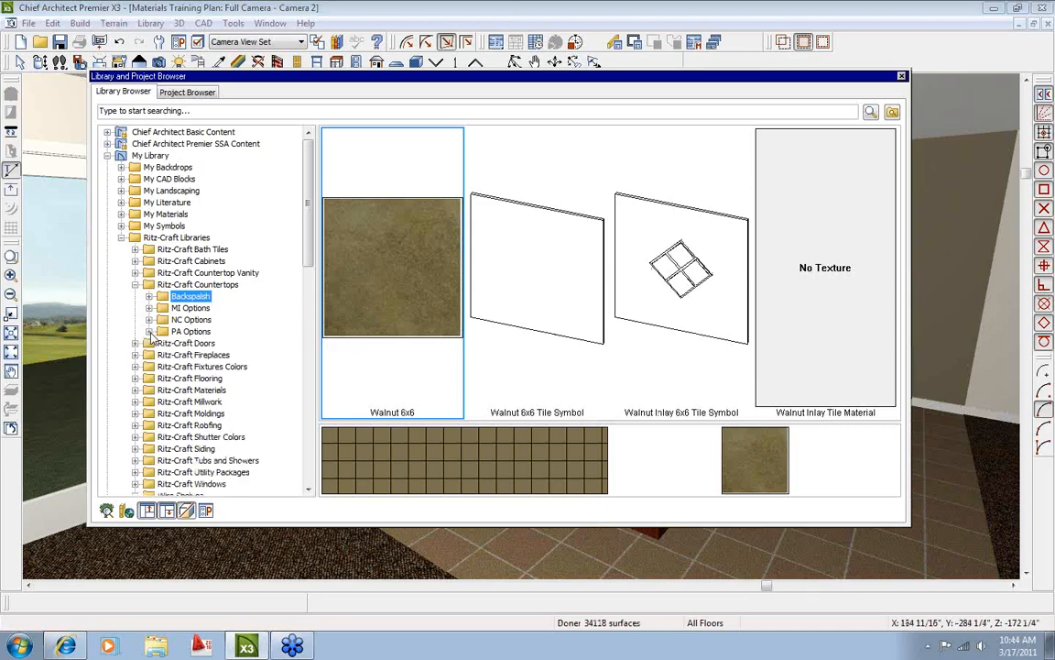
pyautogui.click(134, 284)
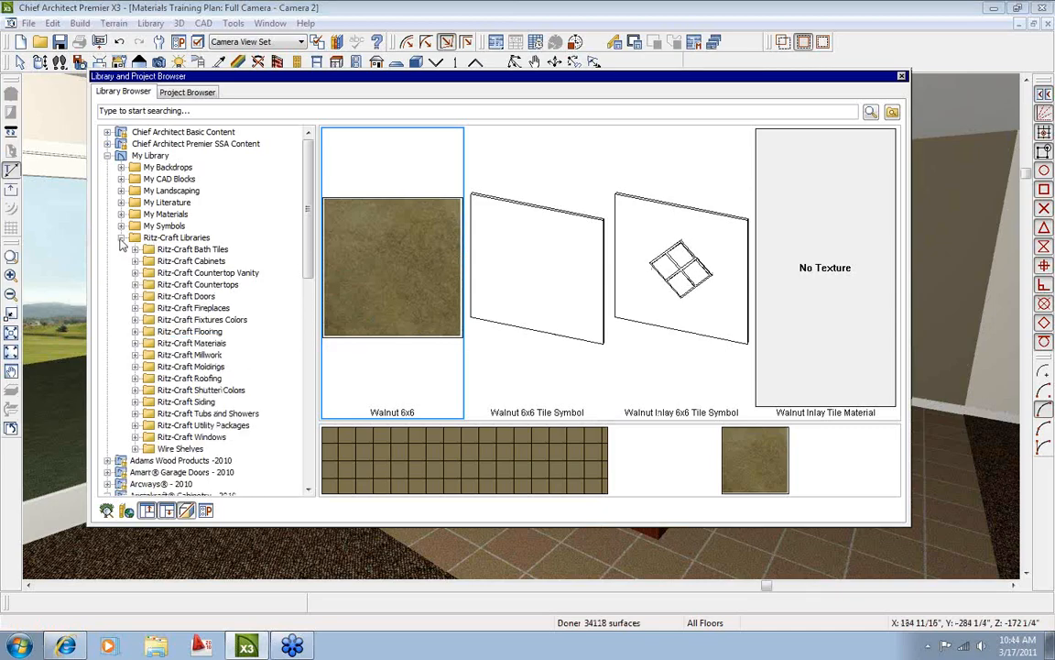
pyautogui.click(121, 237)
pyautogui.click(108, 296)
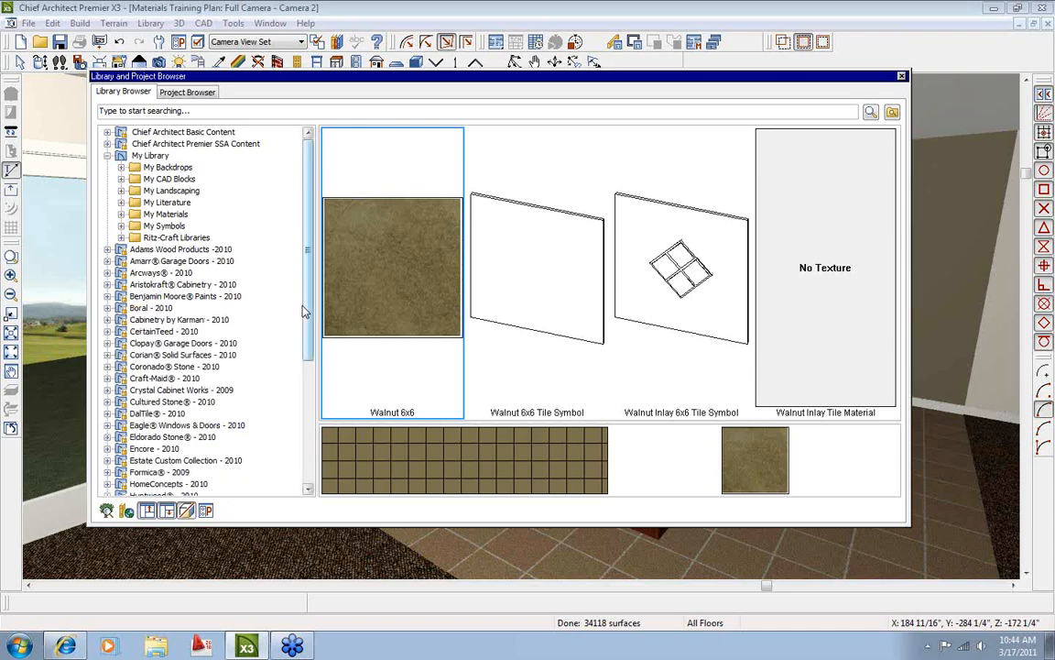
# Examine the Alabaster material in the Zodiaq Quartz Surfaces - 2010 catalog and its available options, and return to My Library.
pyautogui.scroll(-6, 286, 451)
pyautogui.click(107, 472)
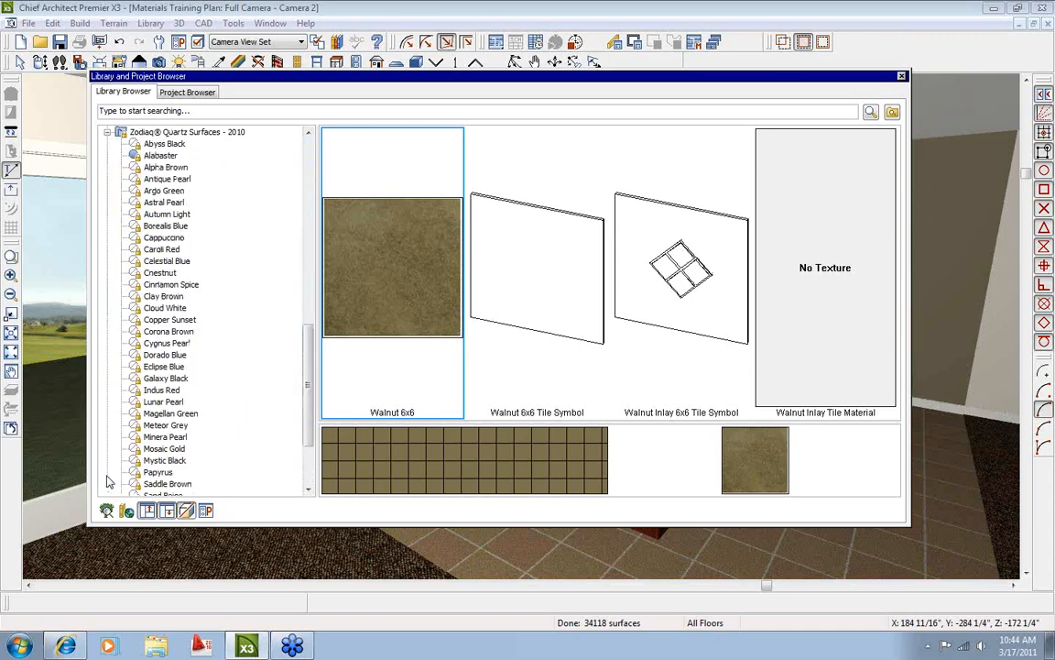
pyautogui.click(146, 155)
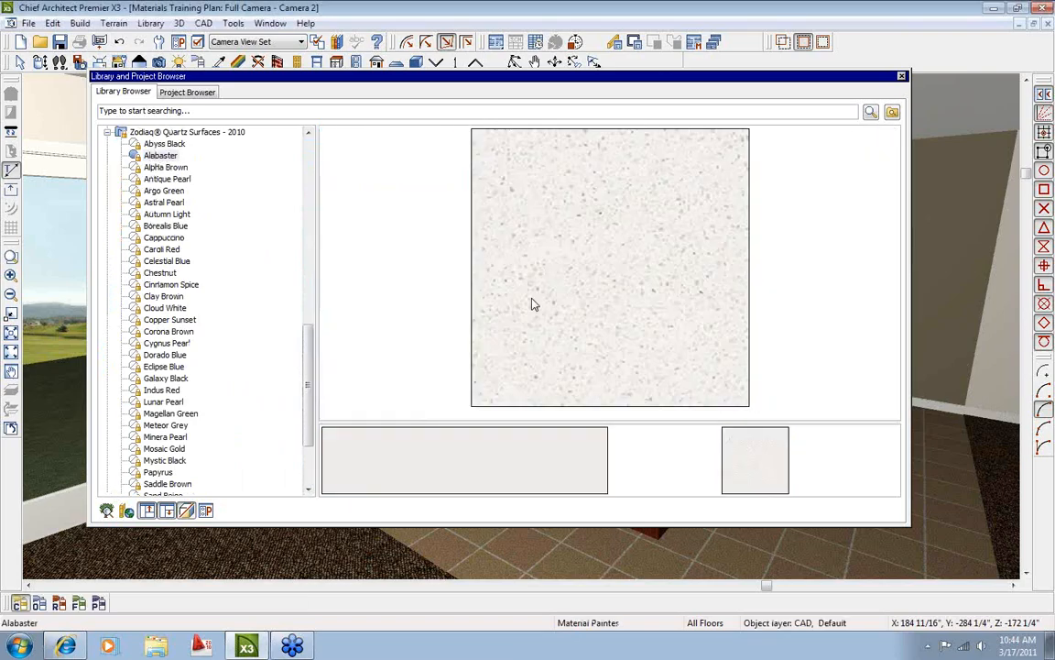
pyautogui.rightClick(179, 158)
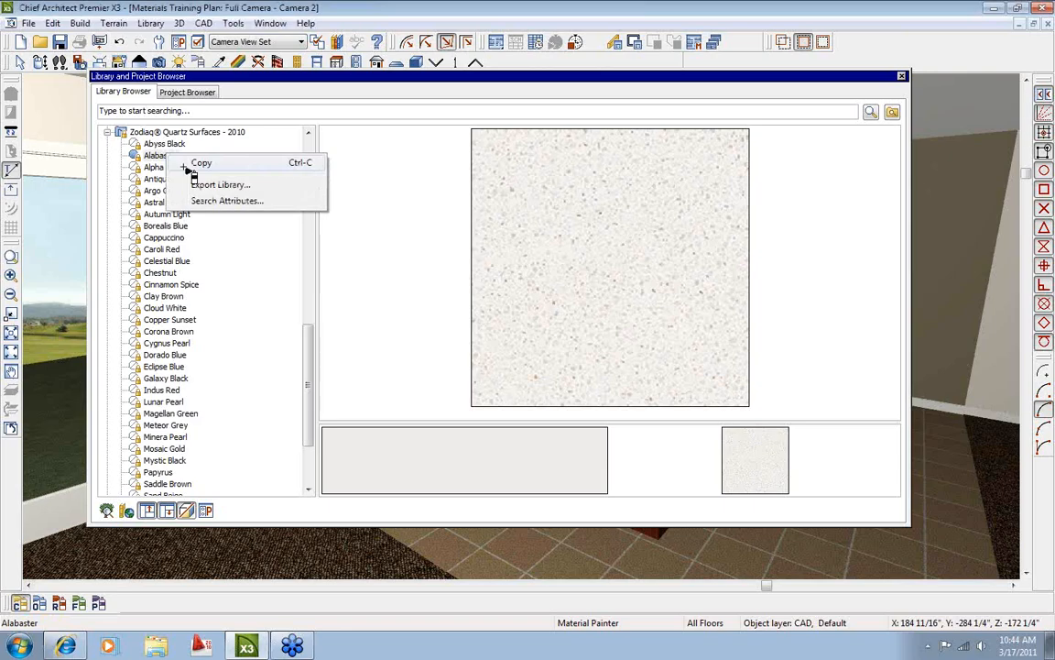
pyautogui.moveTo(308, 404); pyautogui.dragTo(307, 194)
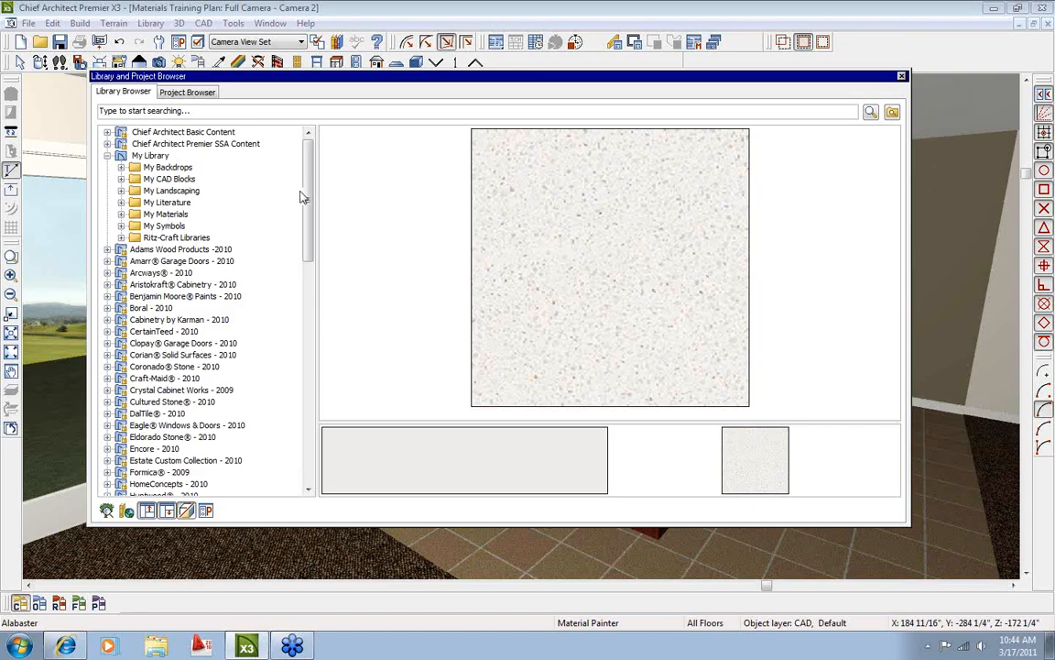
pyautogui.moveTo(304, 197); pyautogui.dragTo(308, 339)
pyautogui.click(108, 250)
pyautogui.moveTo(303, 291); pyautogui.dragTo(300, 153)
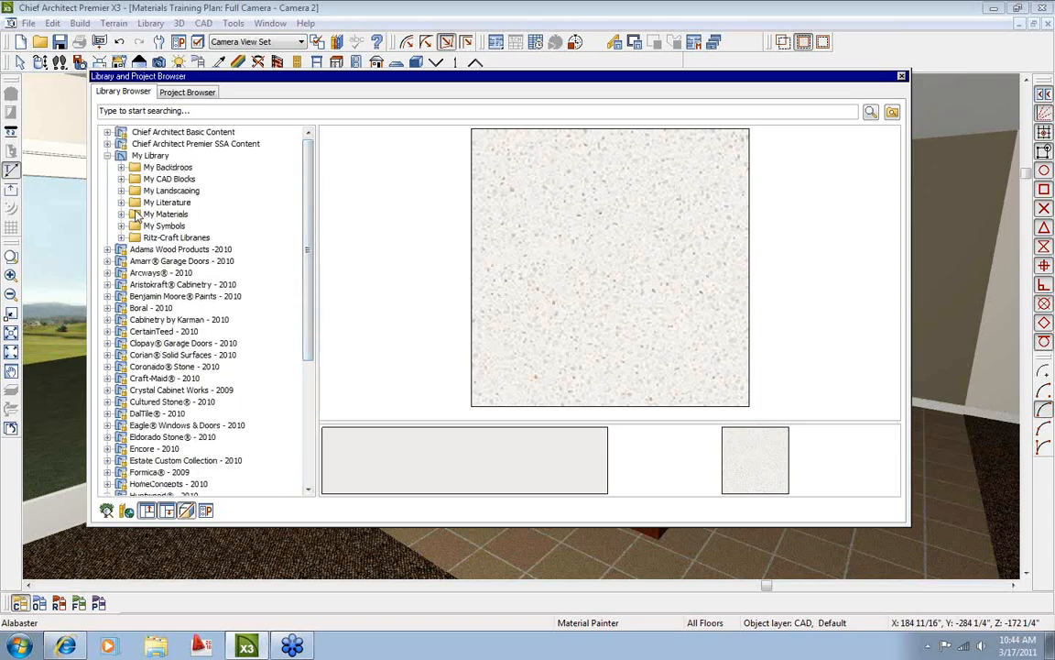
# Start defining a new material in the My Materials folder of My Library.
pyautogui.click(147, 215)
pyautogui.rightClick(152, 212)
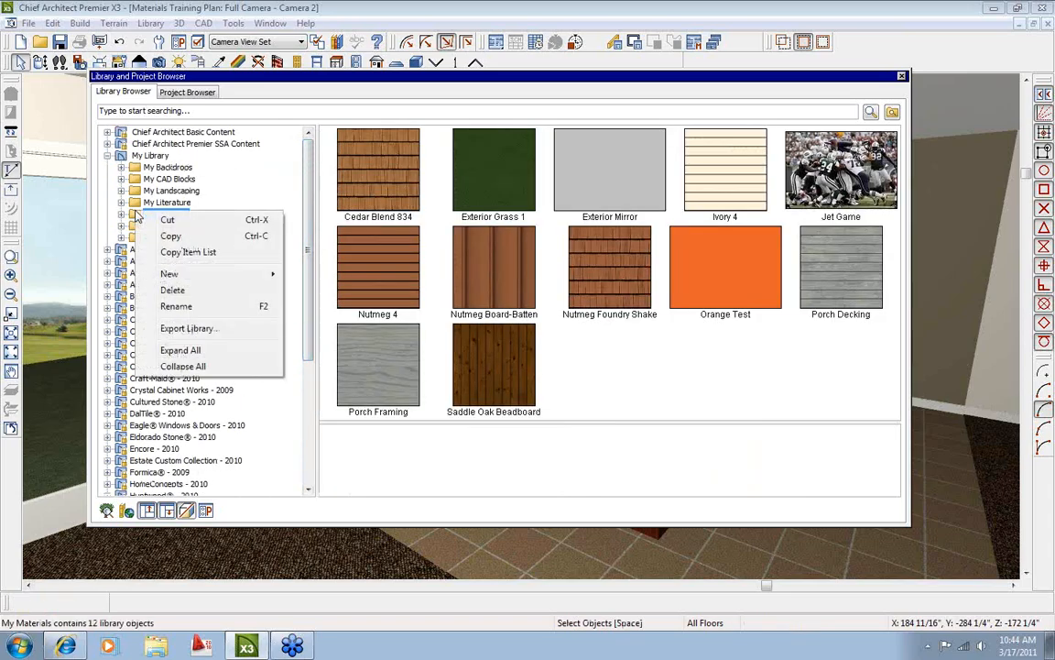
pyautogui.moveTo(170, 275)
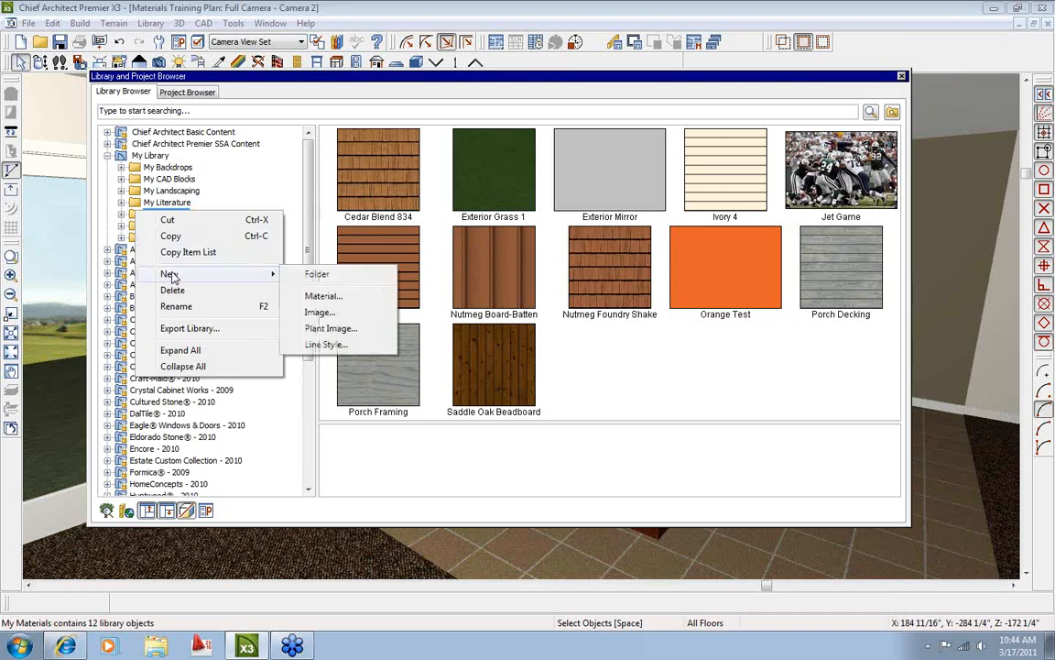
pyautogui.click(316, 296)
pyautogui.moveTo(237, 24); pyautogui.dragTo(419, 74)
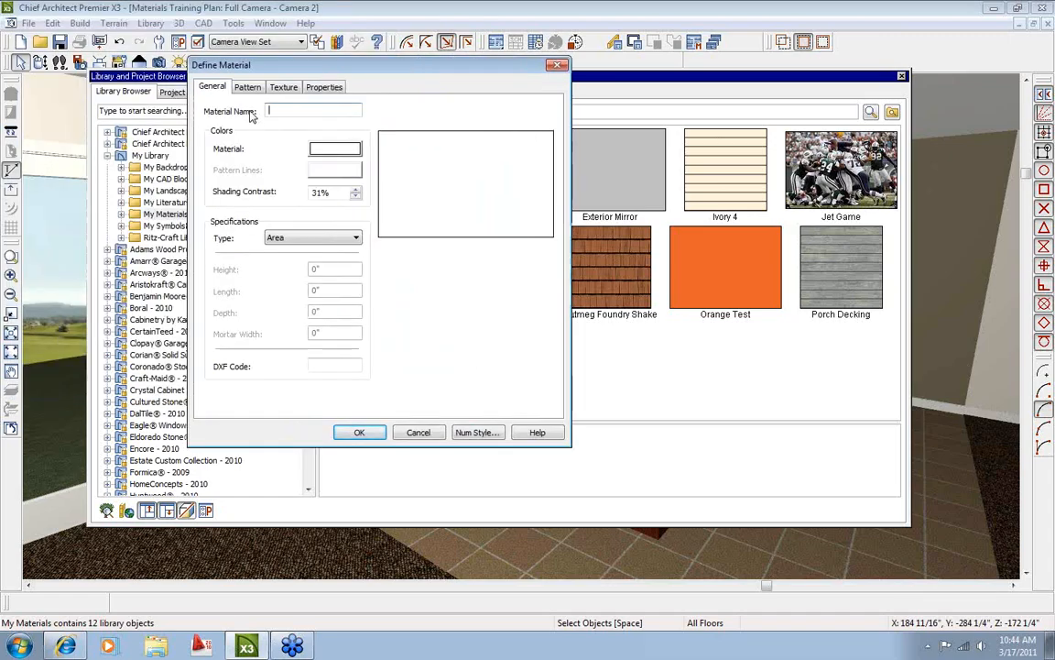
# Review the new material's type choices, keeping Area, and its pattern settings.
pyautogui.click(357, 239)
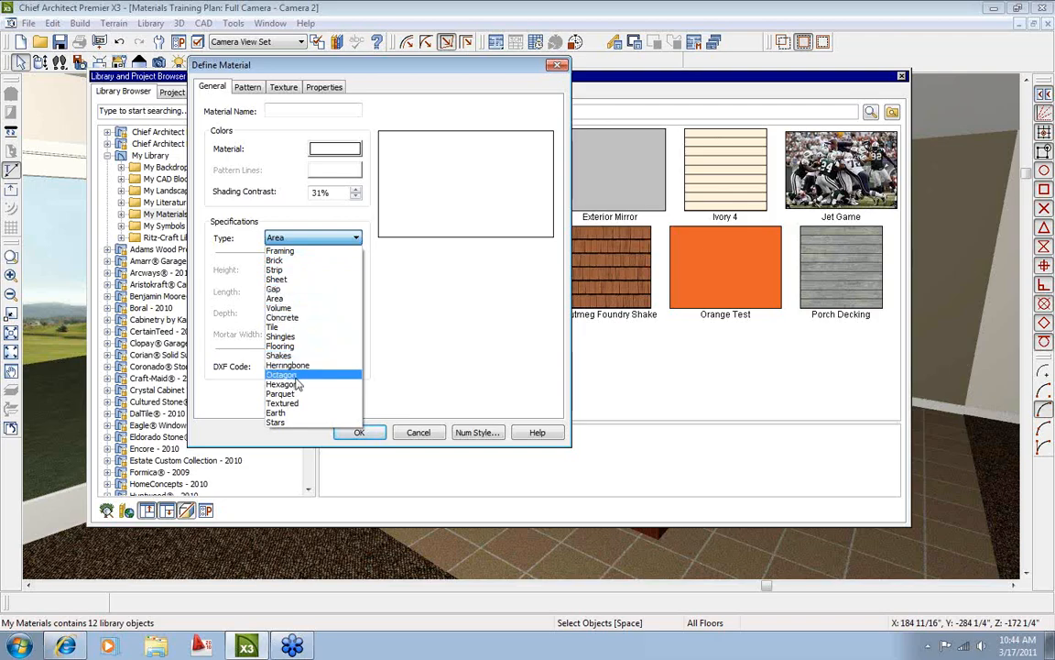
pyautogui.click(440, 357)
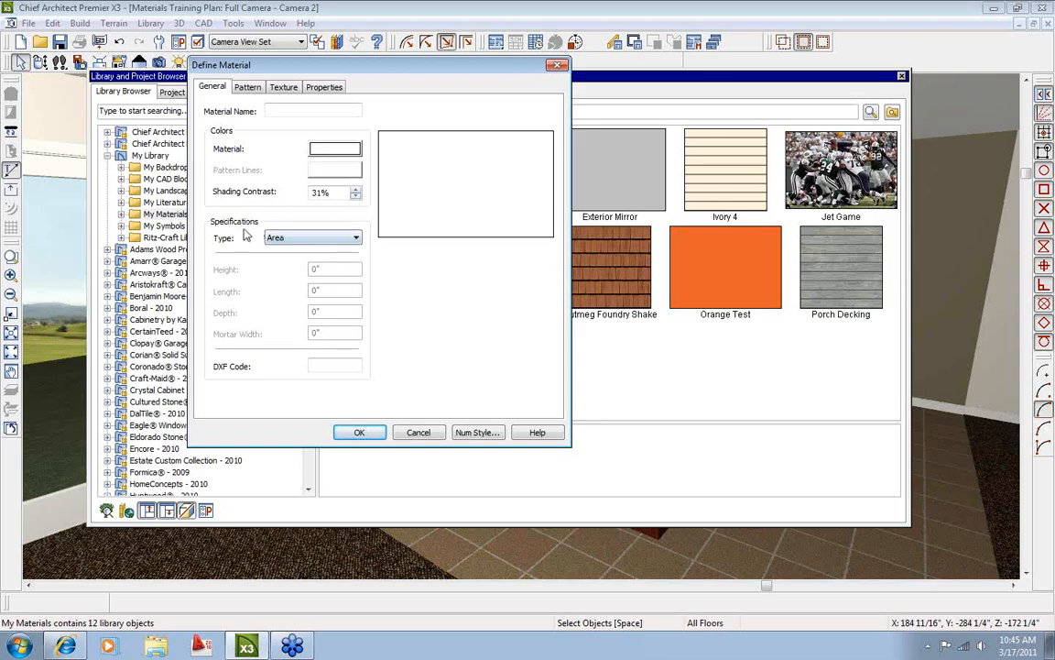
pyautogui.click(245, 87)
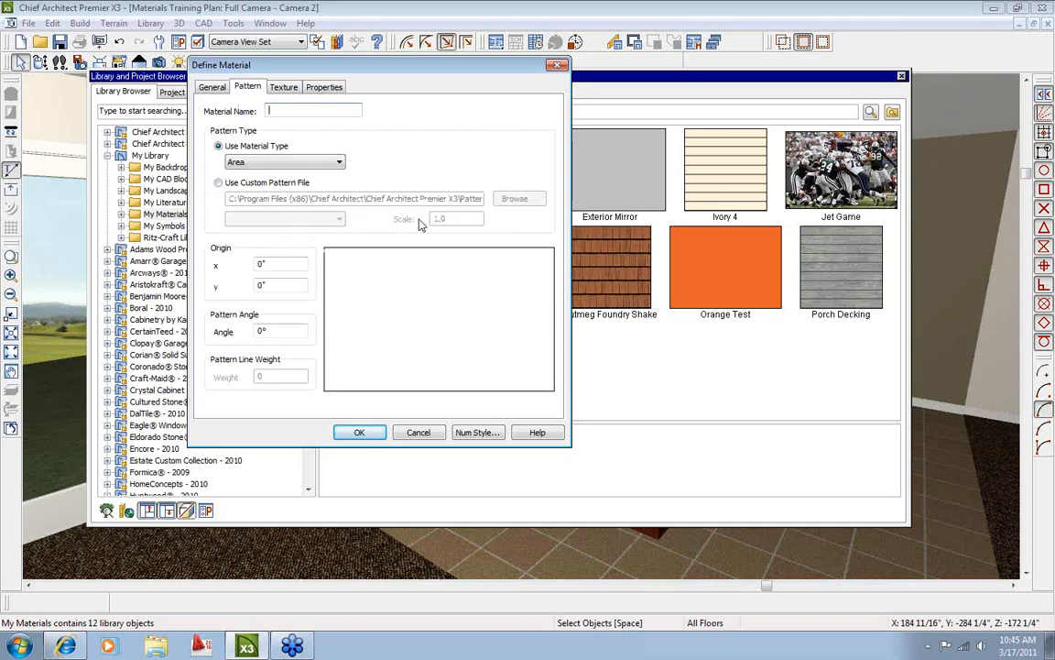
# Load Autumn Tree test.jpg from the Chief Architect Premier X3 Data > Textures > My Textures folder as the new material's texture.
pyautogui.click(290, 90)
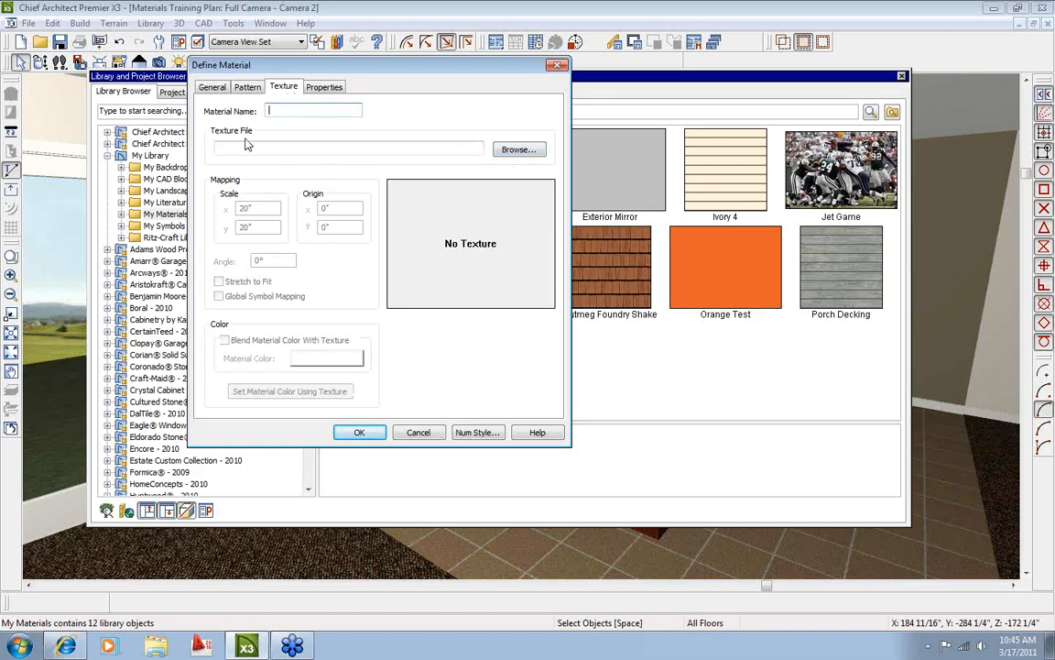
pyautogui.click(519, 149)
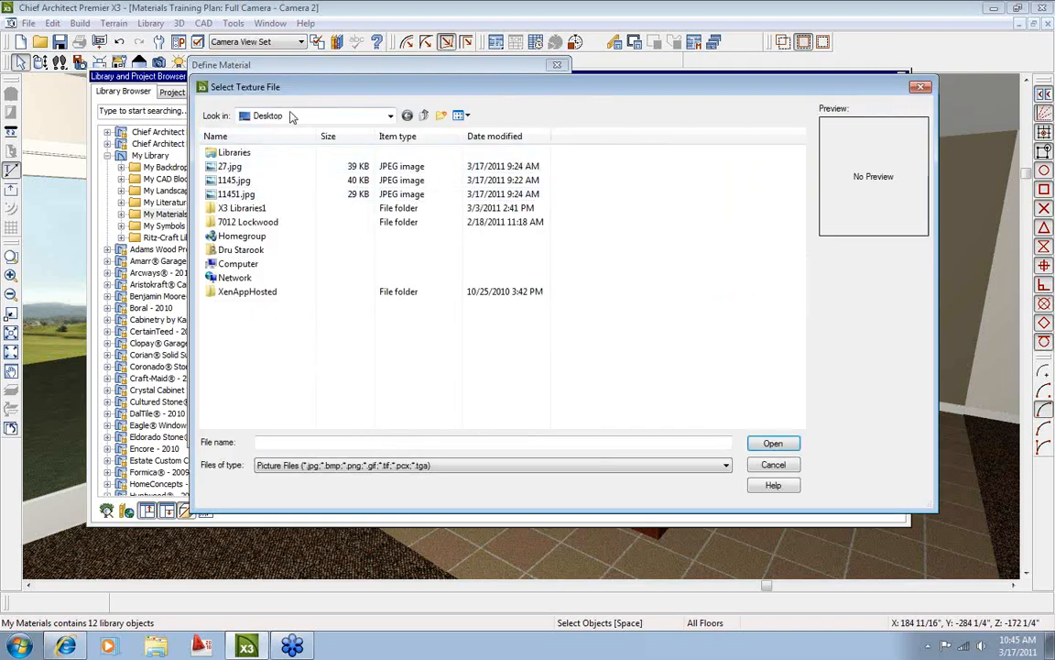
pyautogui.click(302, 119)
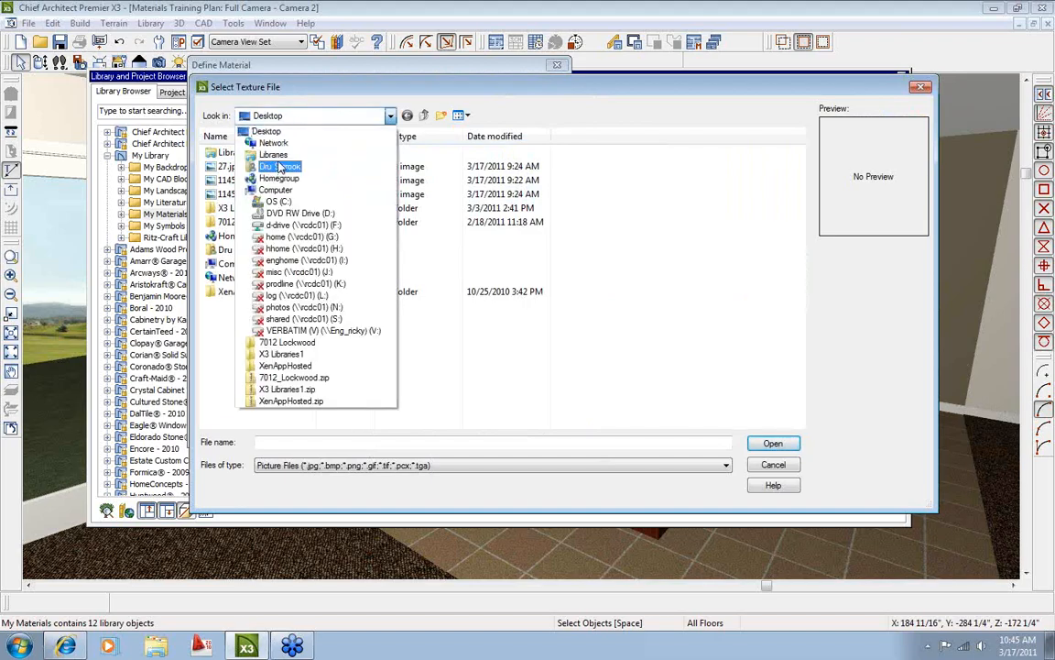
pyautogui.click(279, 166)
pyautogui.doubleClick(240, 148)
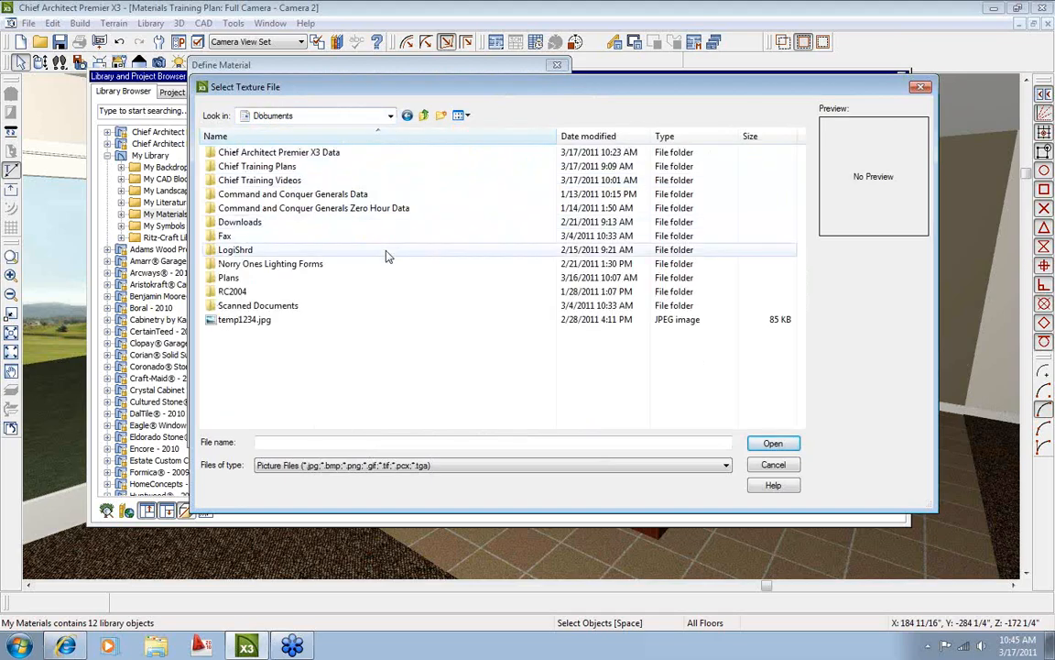
pyautogui.doubleClick(213, 153)
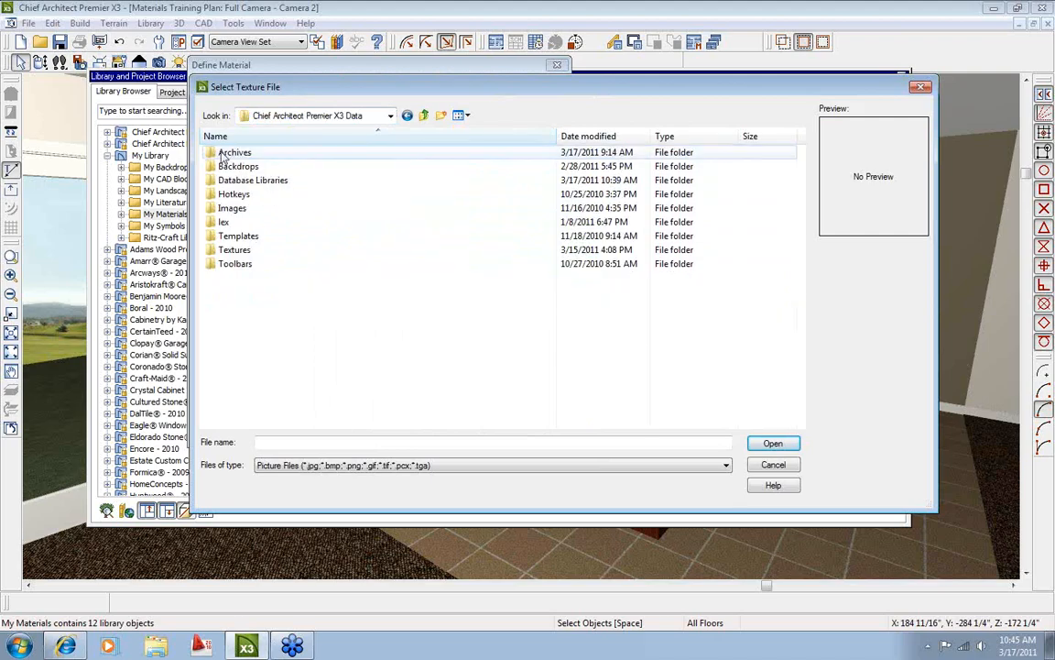
pyautogui.click(211, 251)
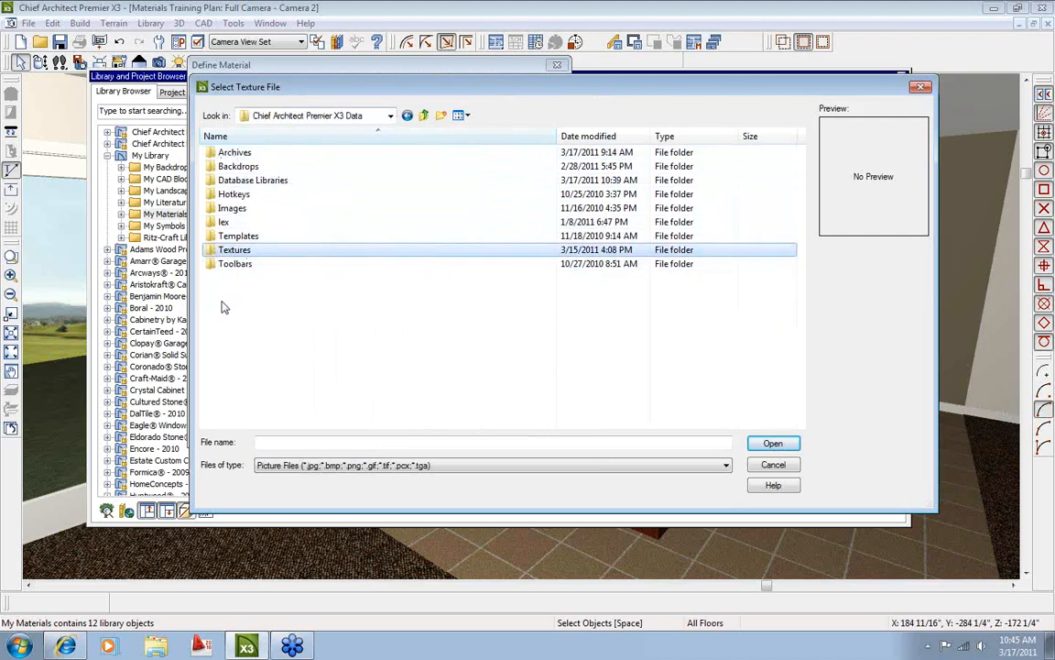
pyautogui.doubleClick(211, 251)
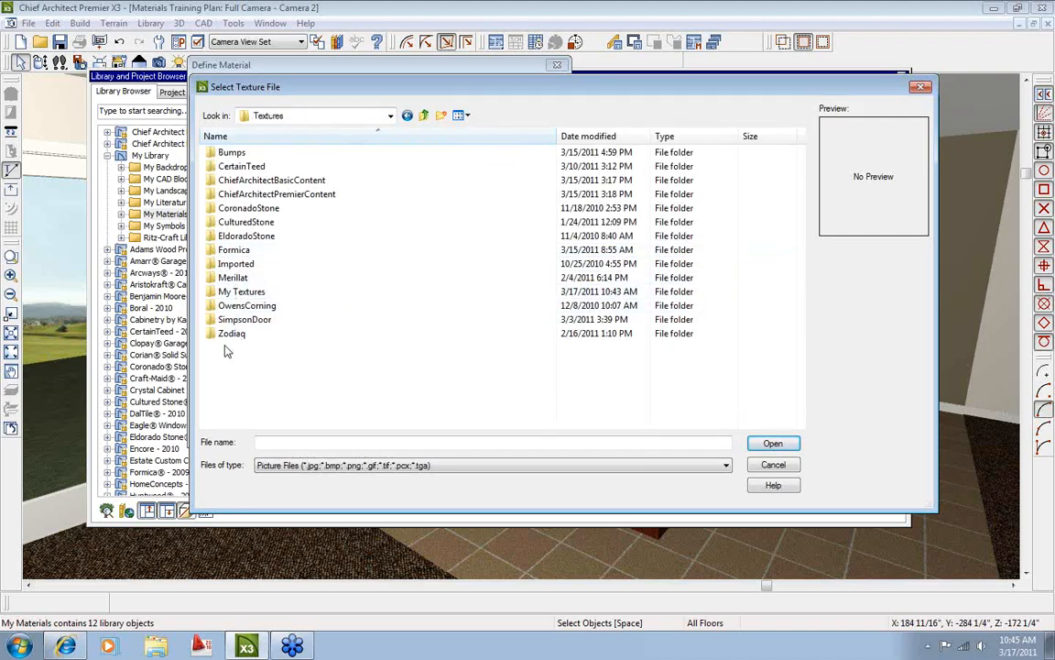
pyautogui.doubleClick(211, 294)
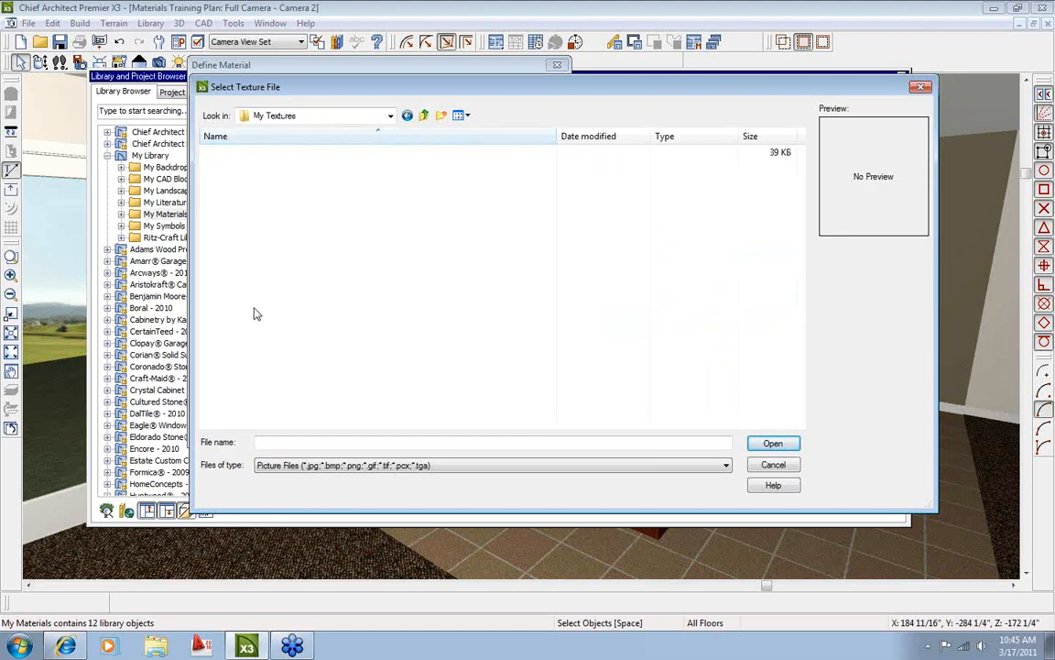
pyautogui.click(229, 153)
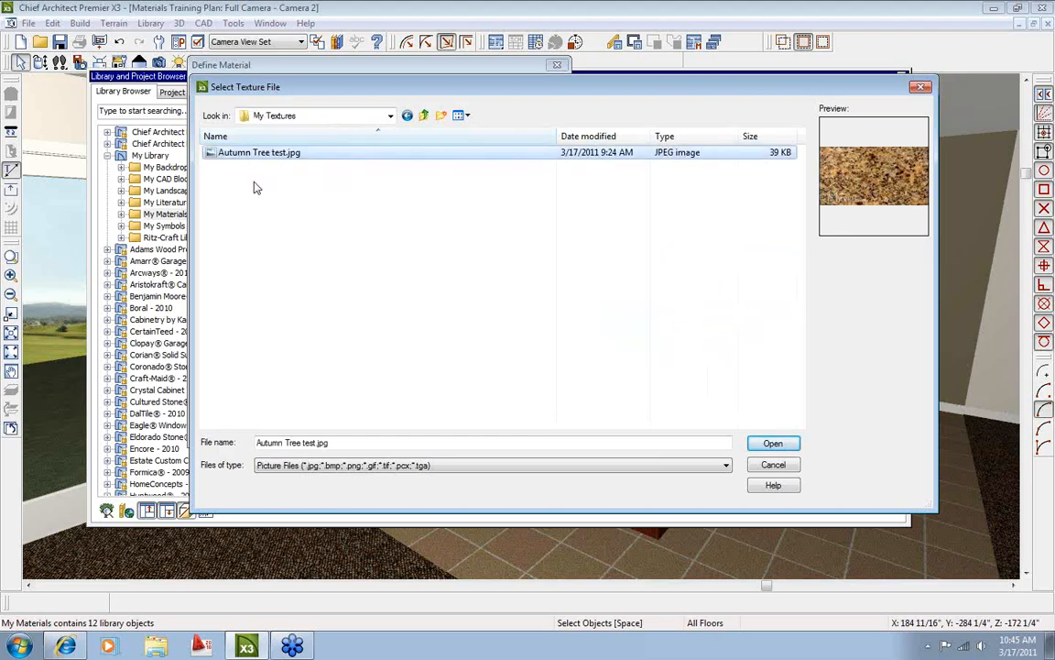
pyautogui.click(774, 443)
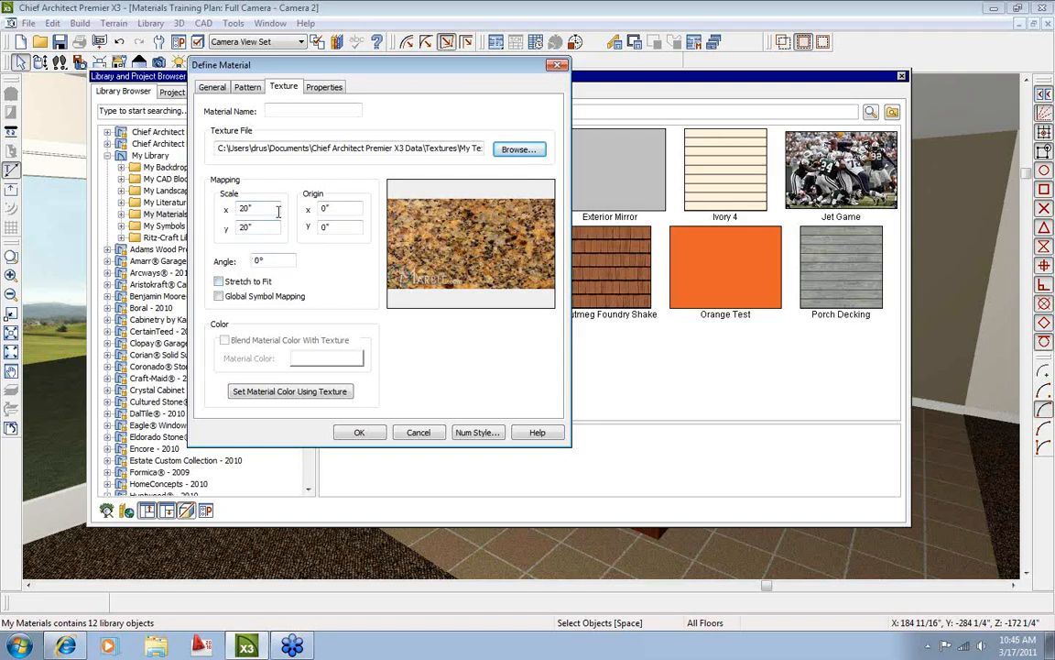
# Make the texture stretch to fit, name the material Autumn Test, and save it in My Materials.
pyautogui.click(235, 284)
pyautogui.click(362, 430)
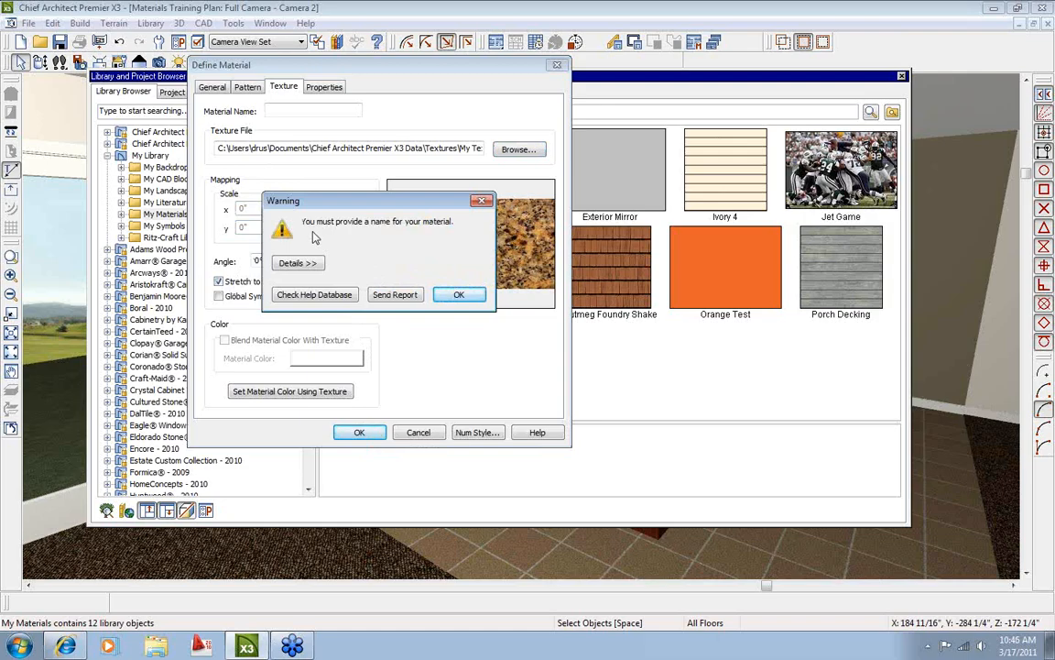
pyautogui.click(452, 295)
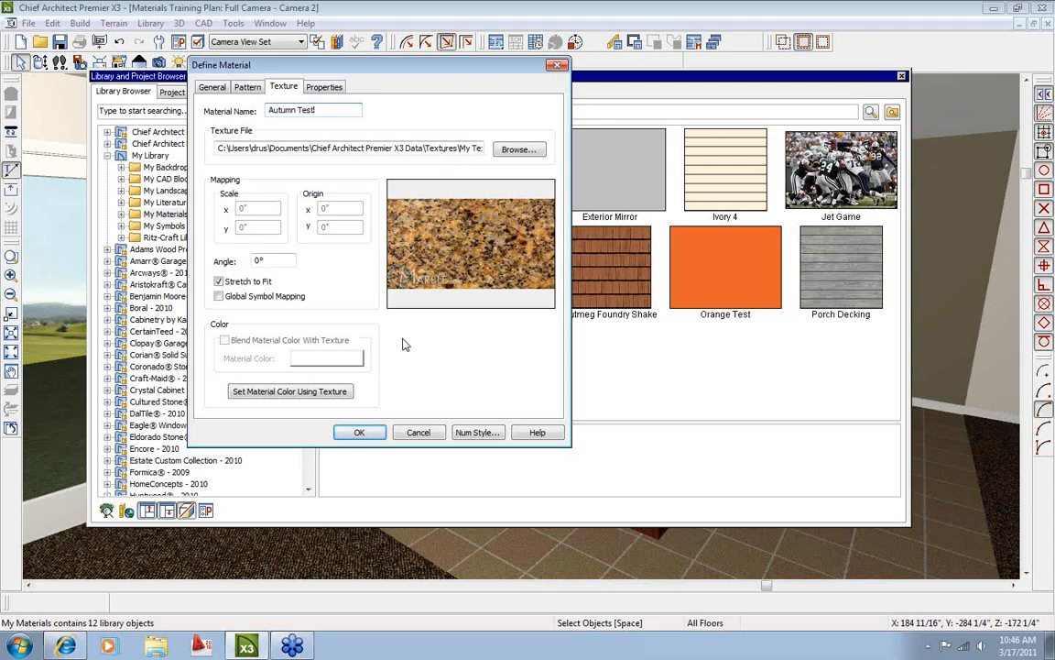
pyautogui.click(370, 436)
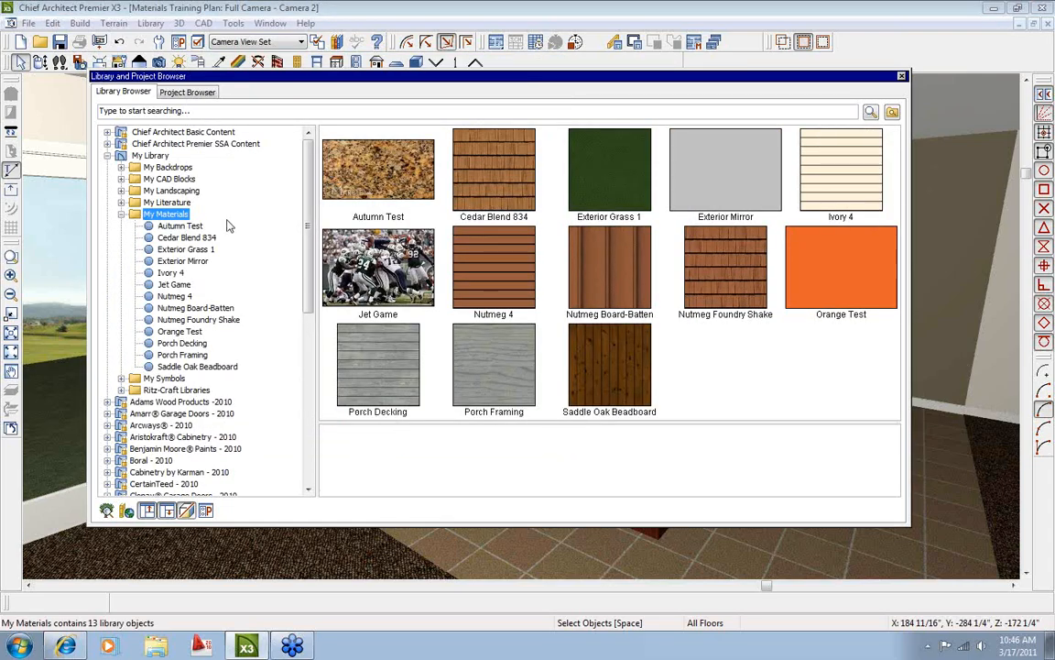
# Paint the countertops throughout the room with the Autumn Test material and inspect the island top from several angles.
pyautogui.click(395, 186)
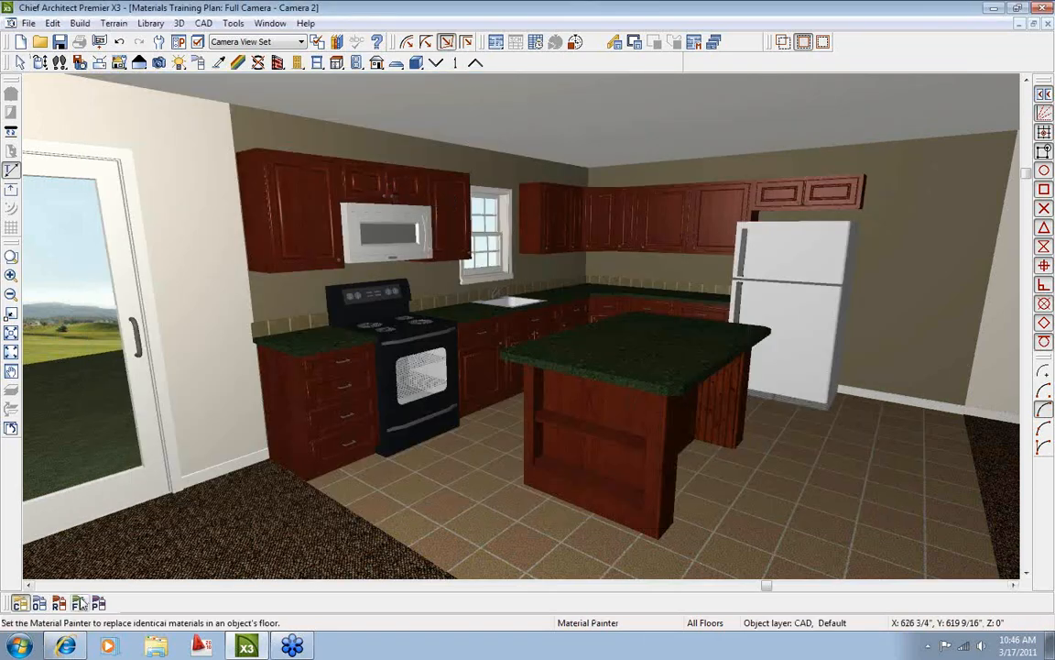
pyautogui.click(622, 335)
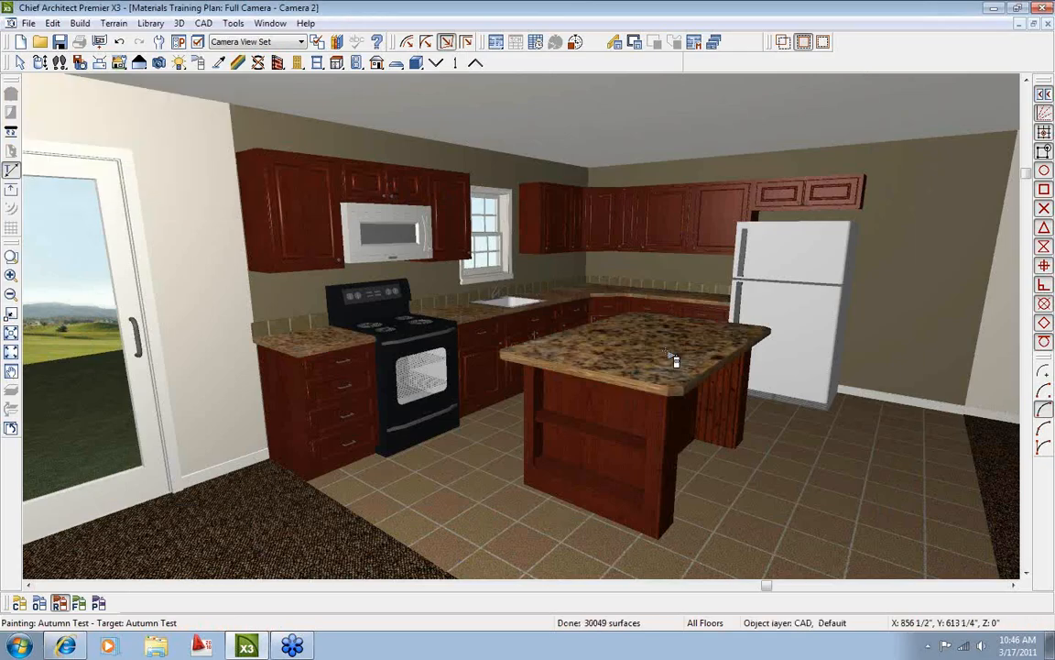
pyautogui.click(41, 63)
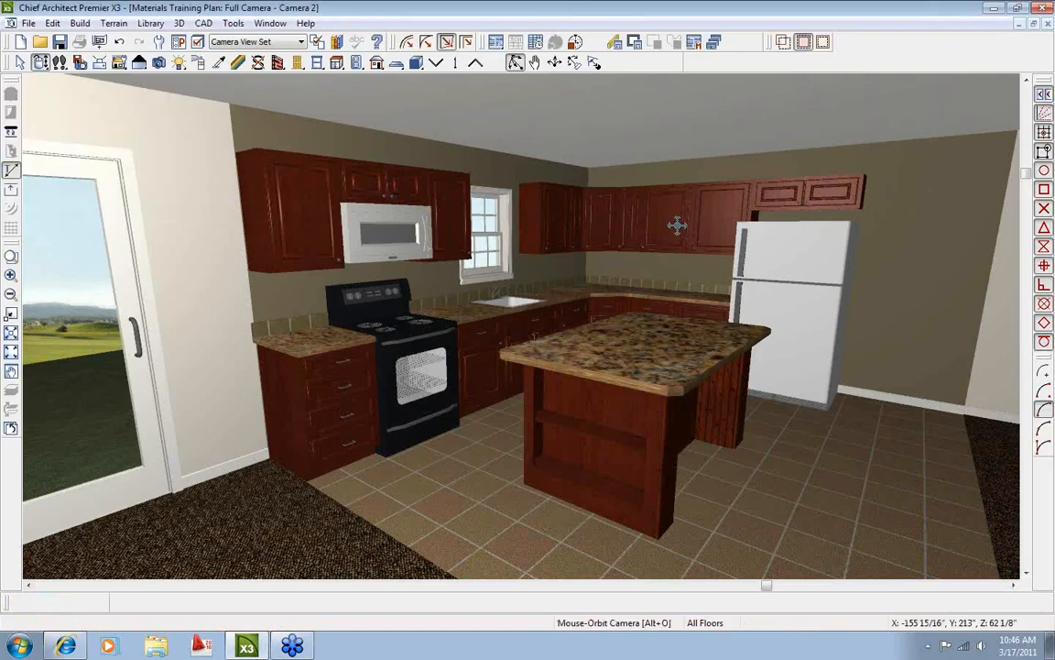
pyautogui.moveTo(580, 223); pyautogui.dragTo(377, 407)
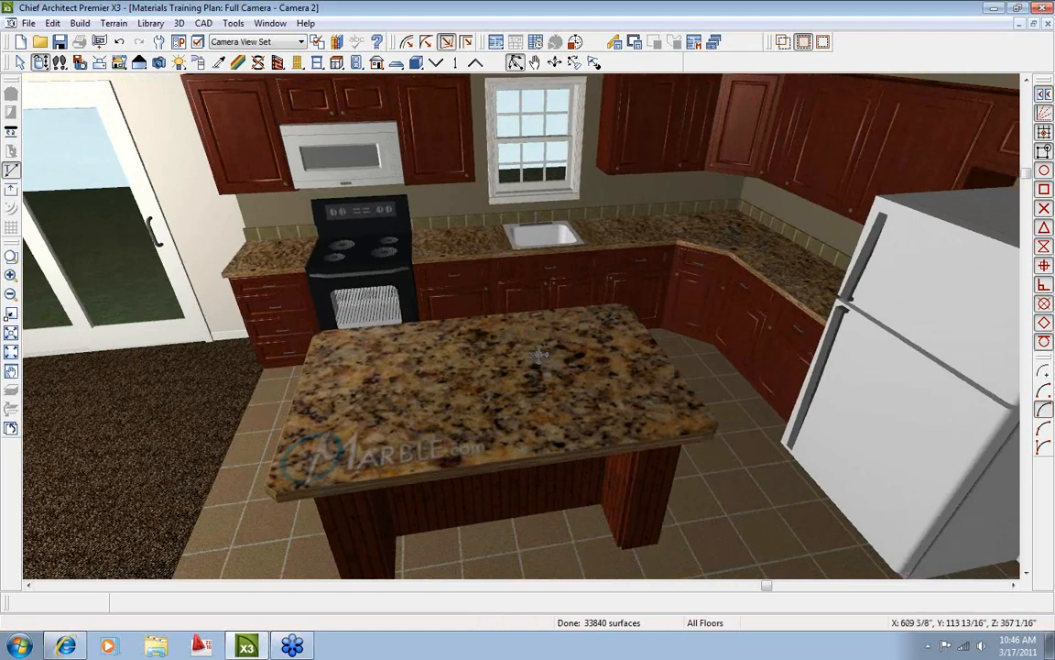
pyautogui.moveTo(603, 358); pyautogui.dragTo(676, 354)
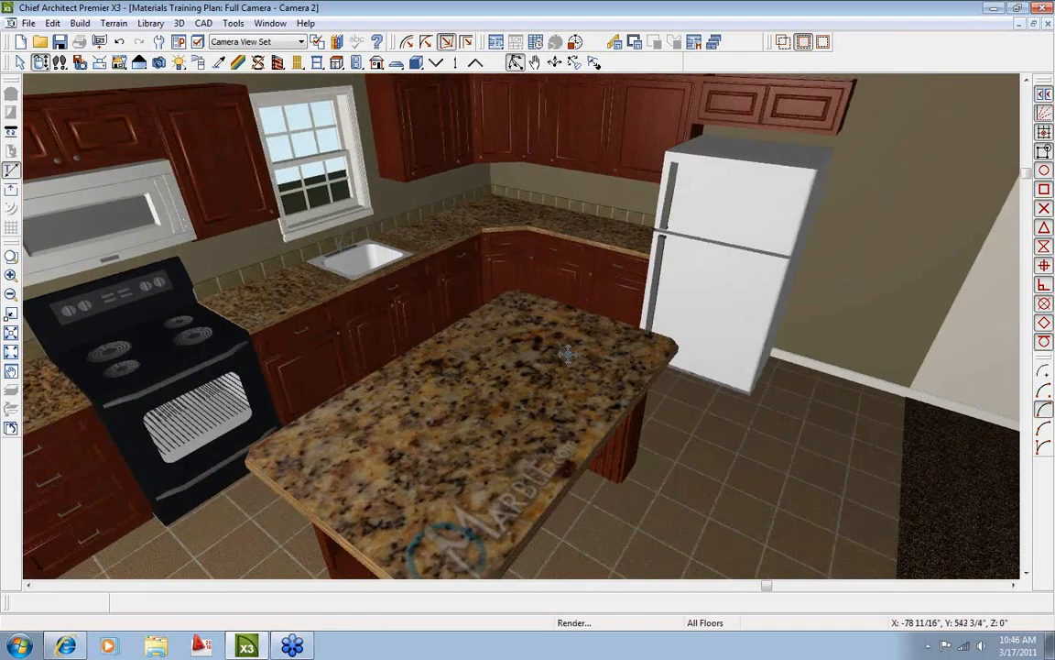
pyautogui.moveTo(569, 353); pyautogui.dragTo(476, 356)
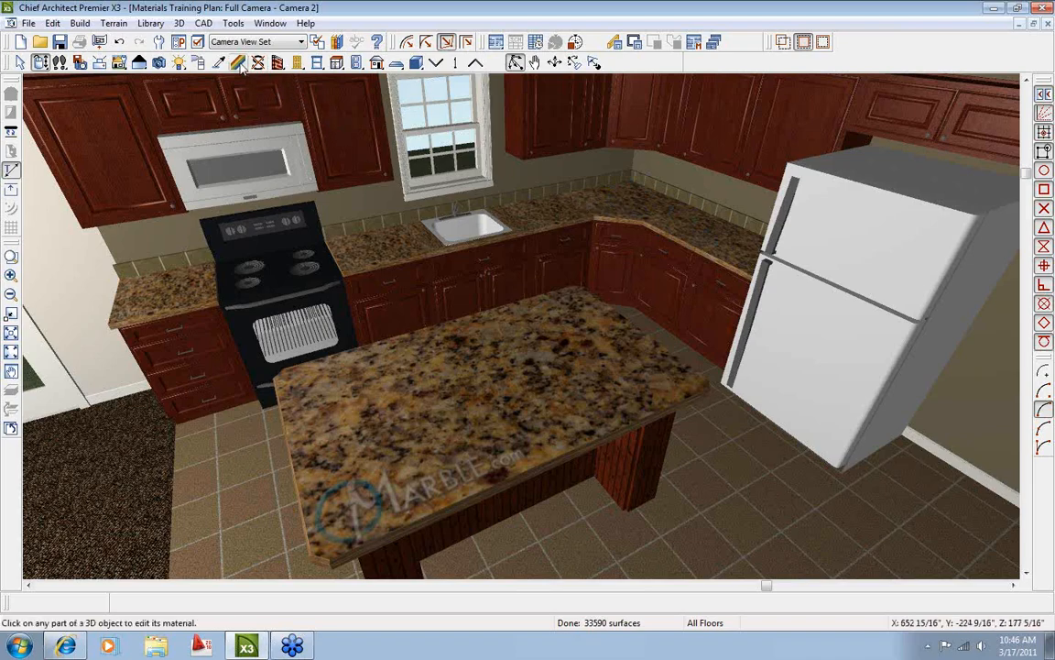
# Set the Autumn Test material's texture scale to 25" in x and y with Stretch to Fit off, and repaint the room's countertops.
pyautogui.click(315, 41)
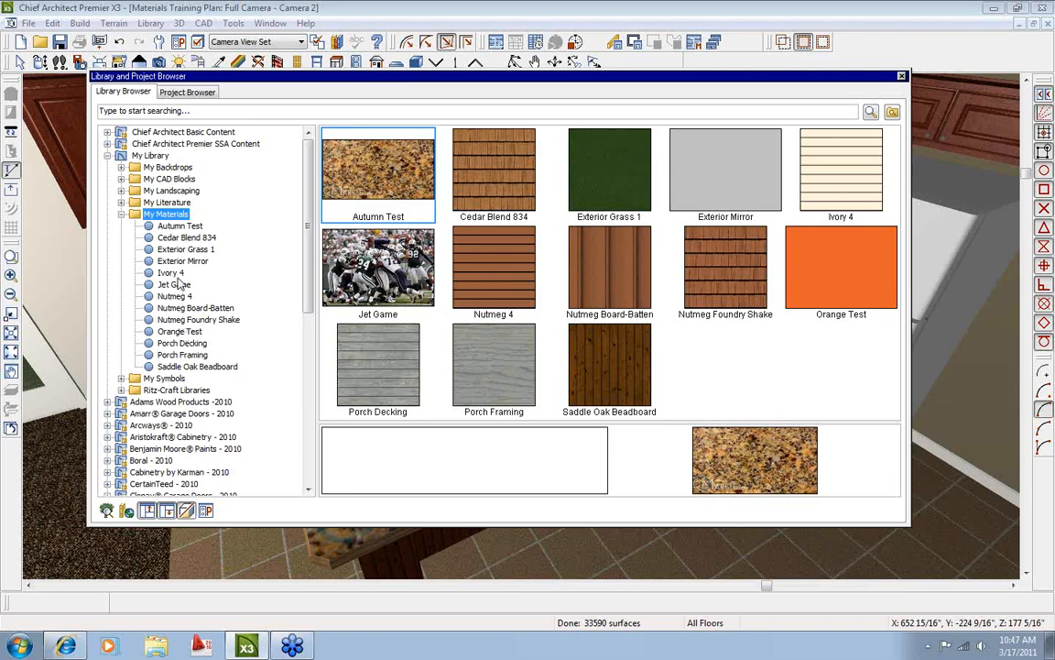
pyautogui.click(176, 226)
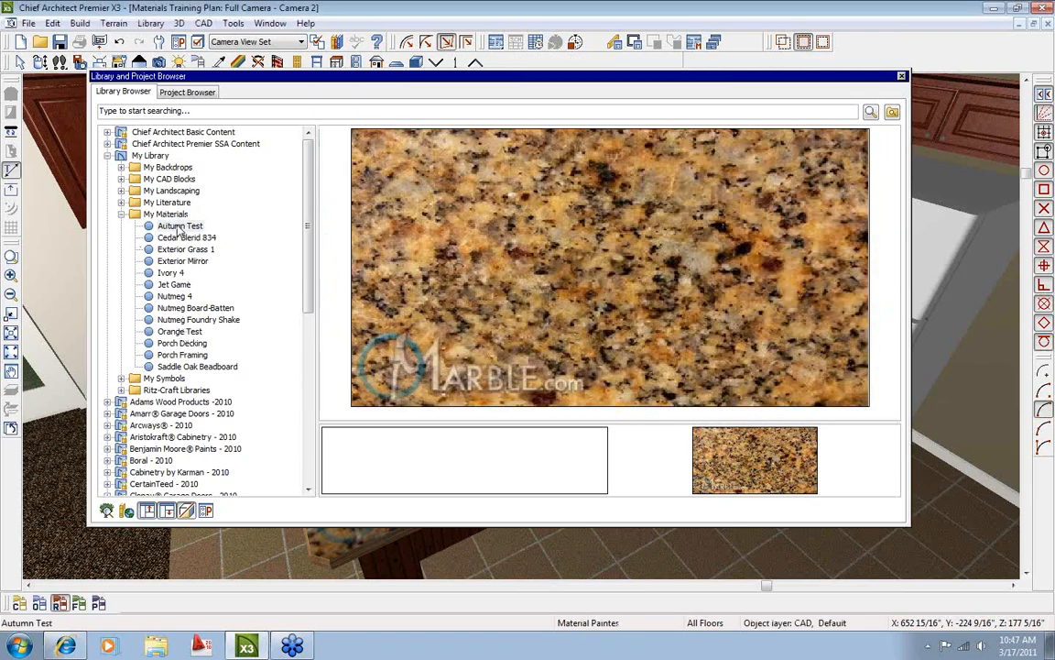
pyautogui.rightClick(176, 229)
pyautogui.click(217, 332)
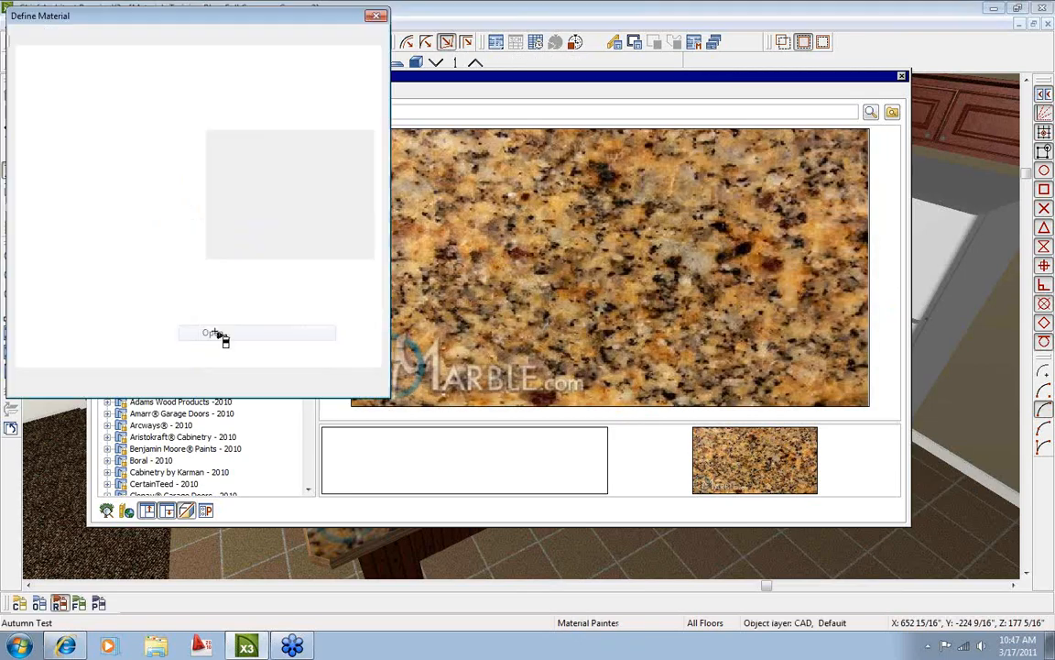
pyautogui.doubleClick(84, 162)
pyautogui.write('25')
pyautogui.doubleClick(66, 176)
pyautogui.write('25')
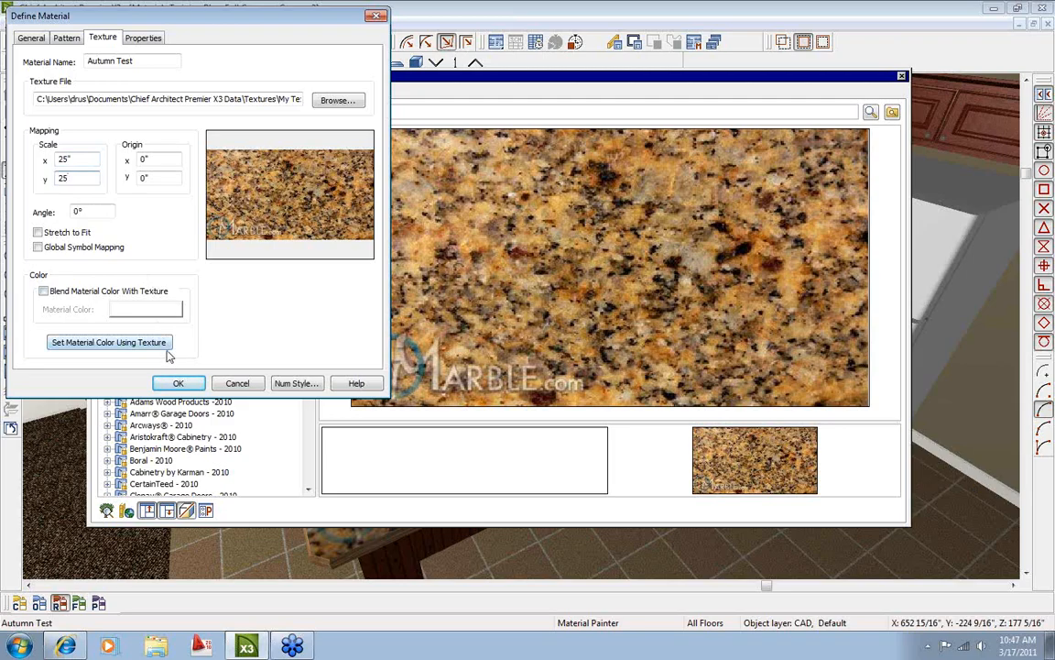
pyautogui.click(178, 381)
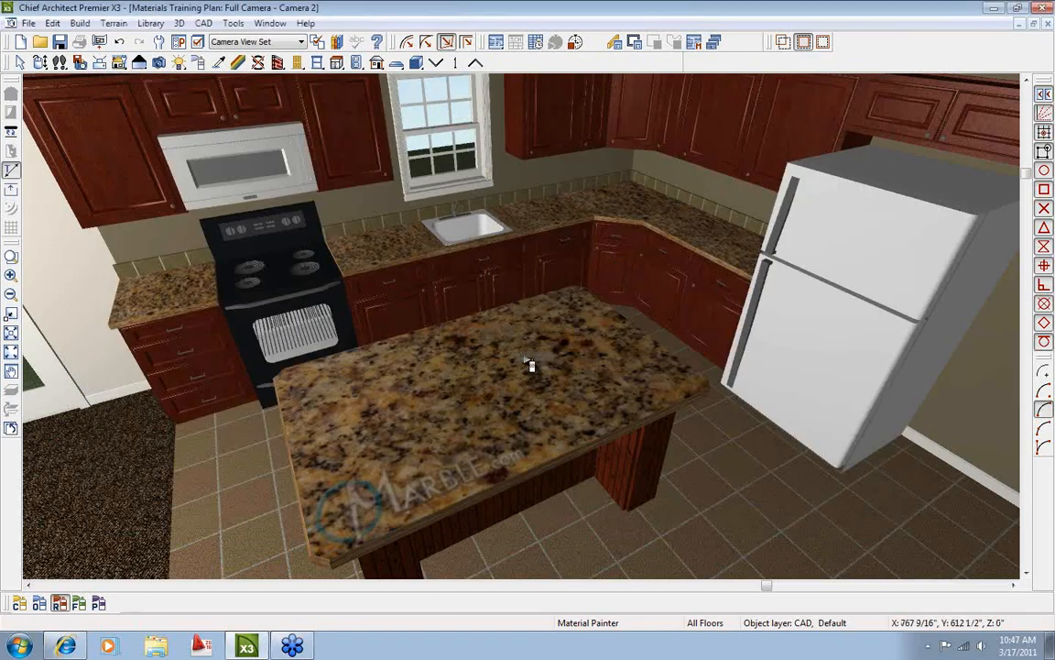
pyautogui.click(490, 405)
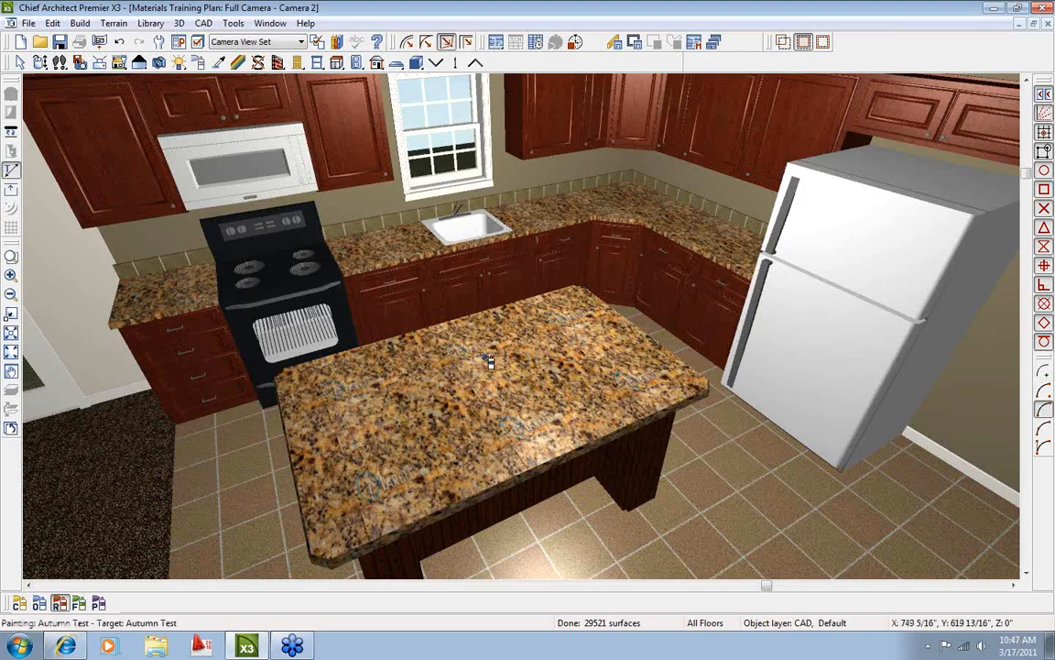
# Switch to Windows Explorer, open Documents > Chief Architect Premier X3 Data > Textures > My Textures, and preview Autumn Tree test.jpg.
pyautogui.click(156, 646)
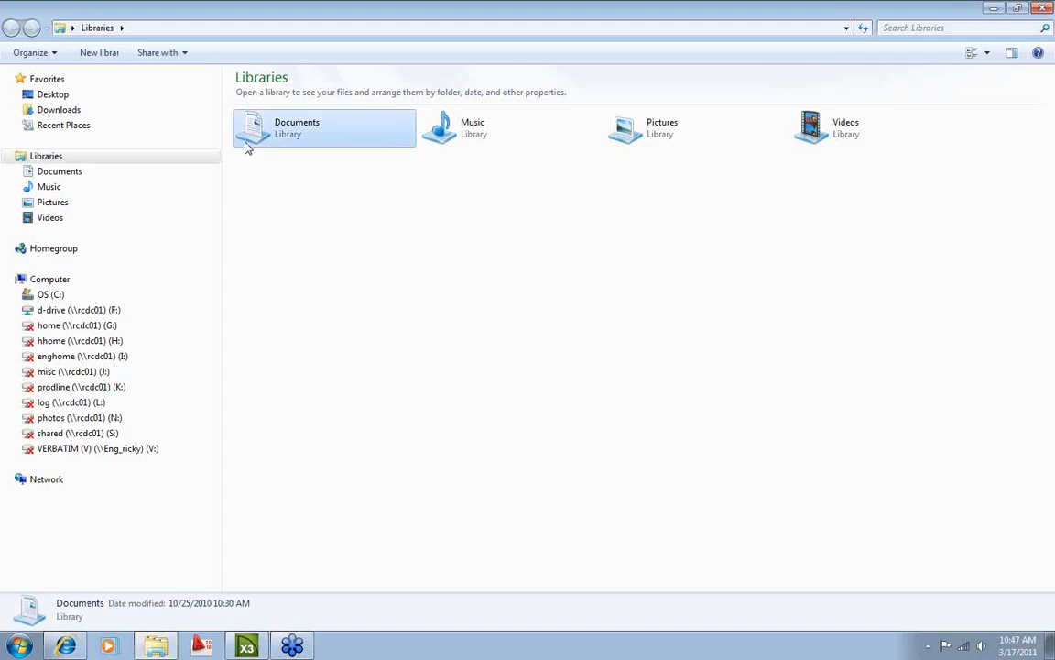
pyautogui.doubleClick(245, 143)
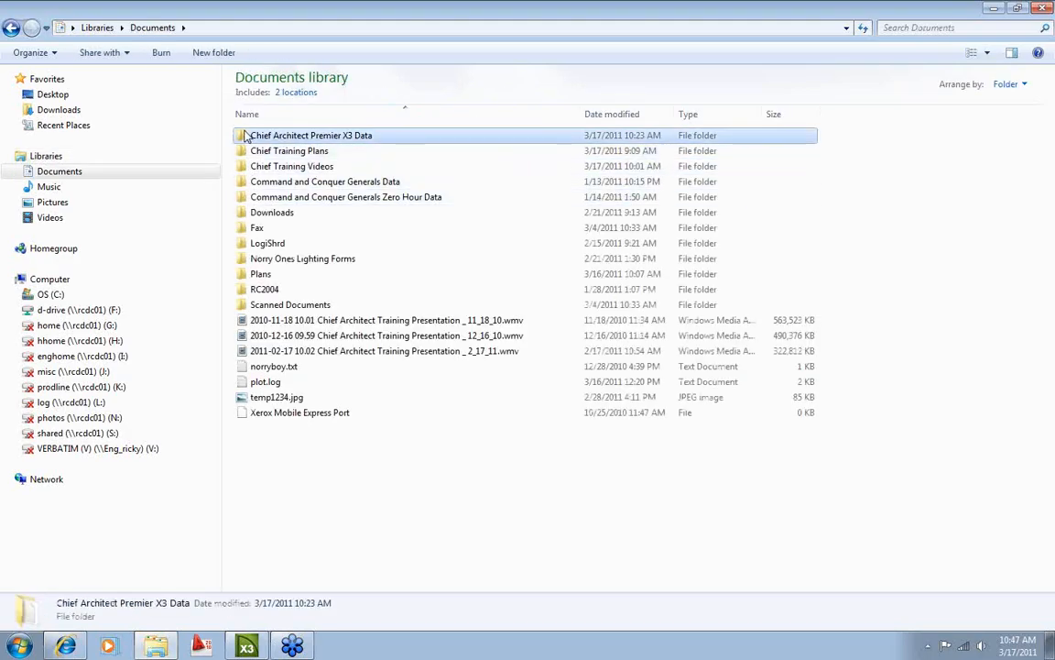
pyautogui.doubleClick(265, 136)
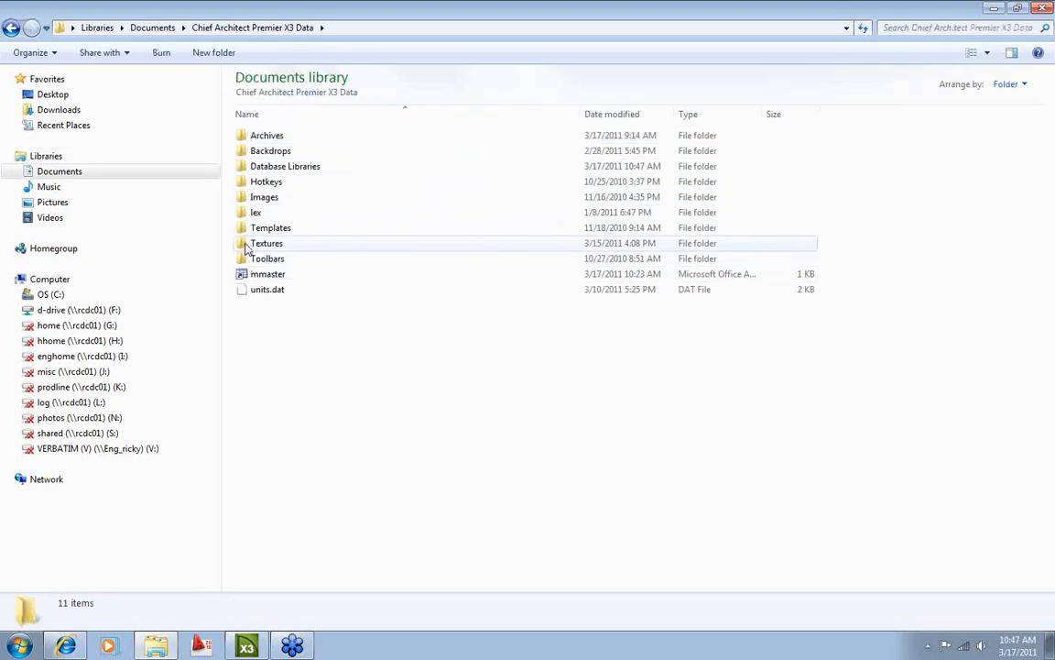
pyautogui.doubleClick(247, 244)
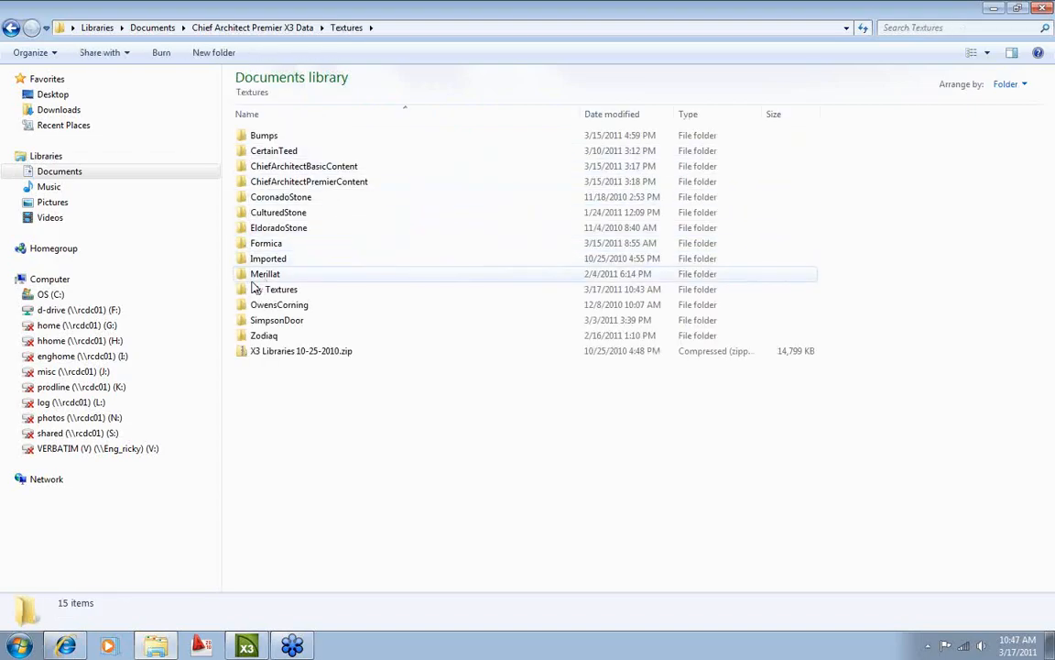
pyautogui.doubleClick(246, 290)
pyautogui.click(243, 138)
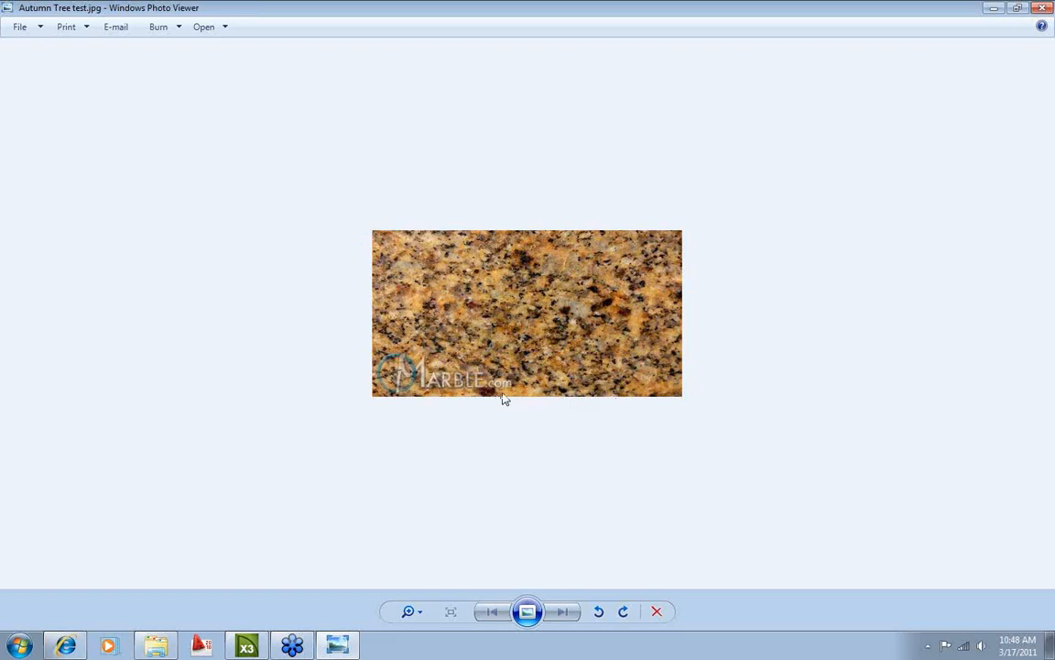
pyautogui.click(1045, 9)
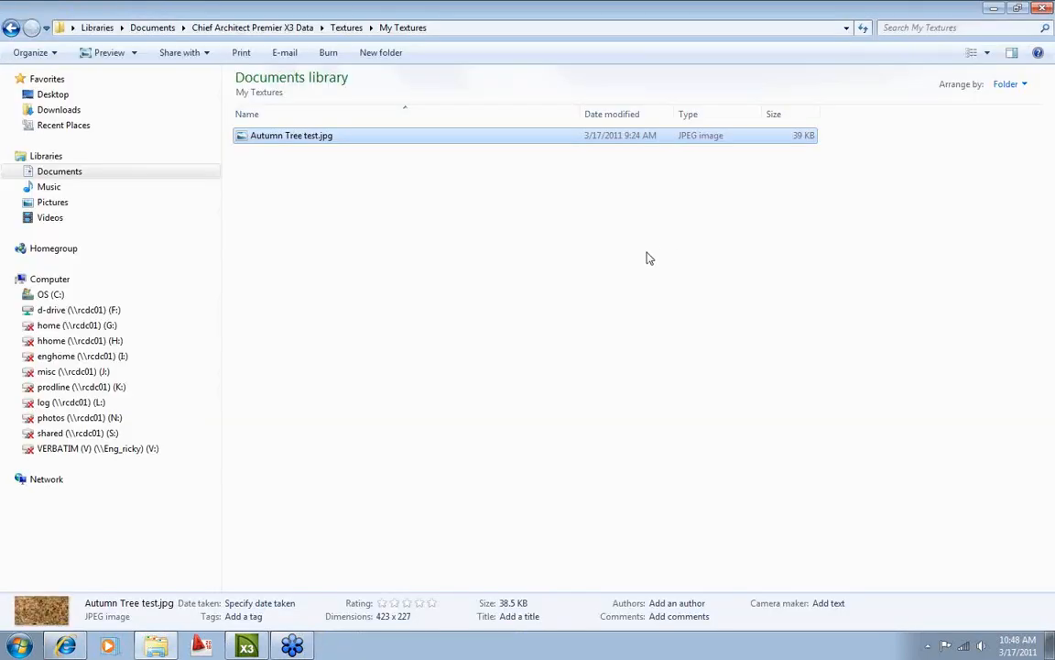
# Open Autumn Tree test.jpg in Microsoft Office Picture Manager and show its picture editing tools.
pyautogui.rightClick(245, 139)
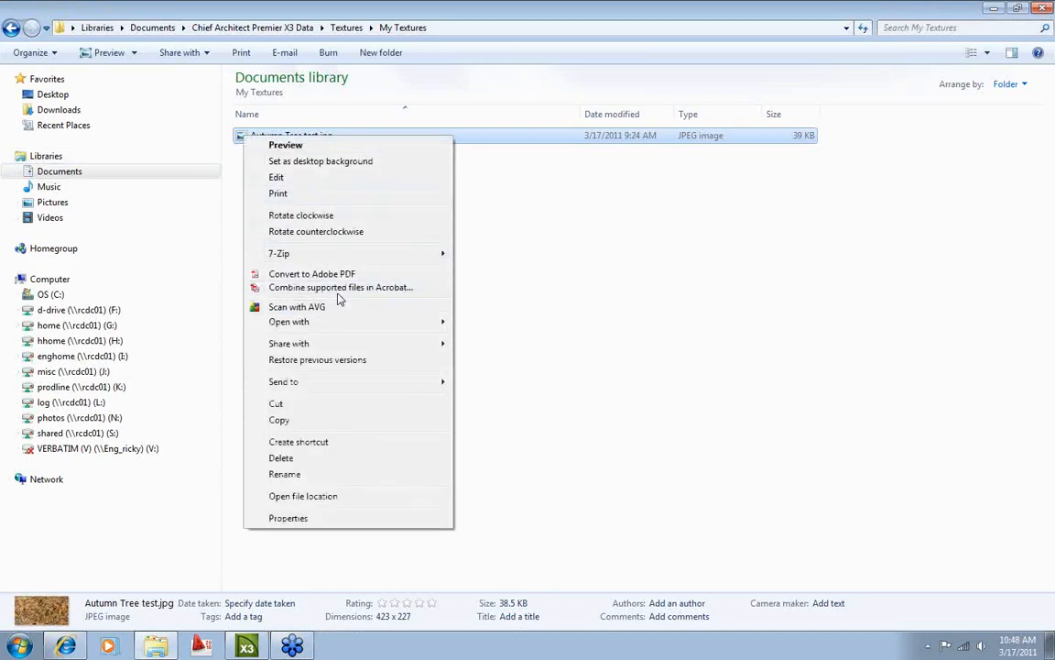
pyautogui.moveTo(356, 322)
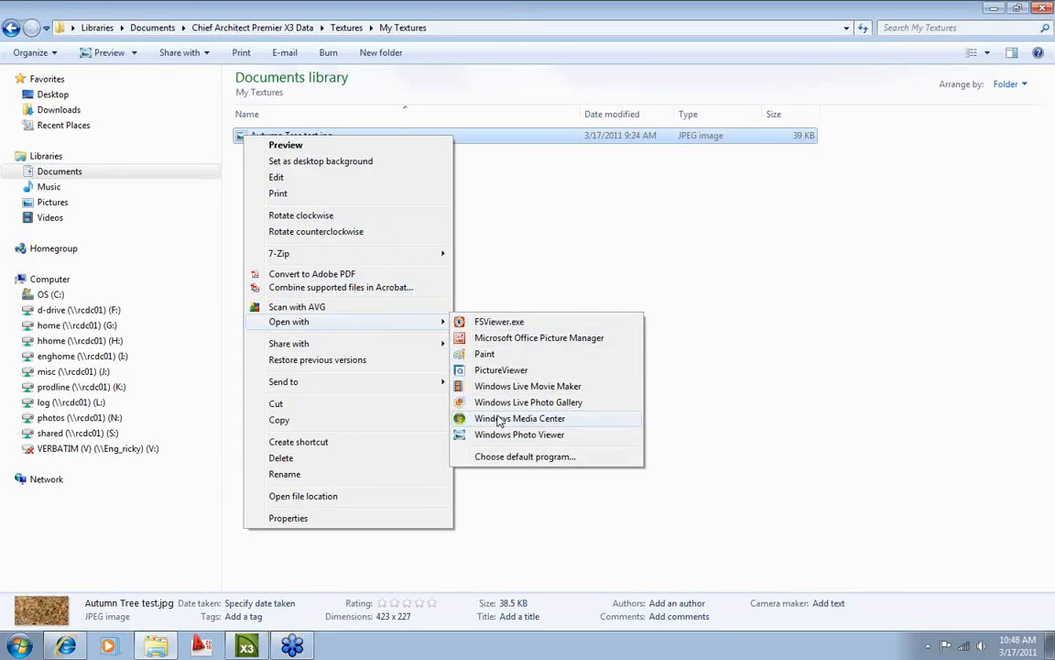
pyautogui.click(503, 343)
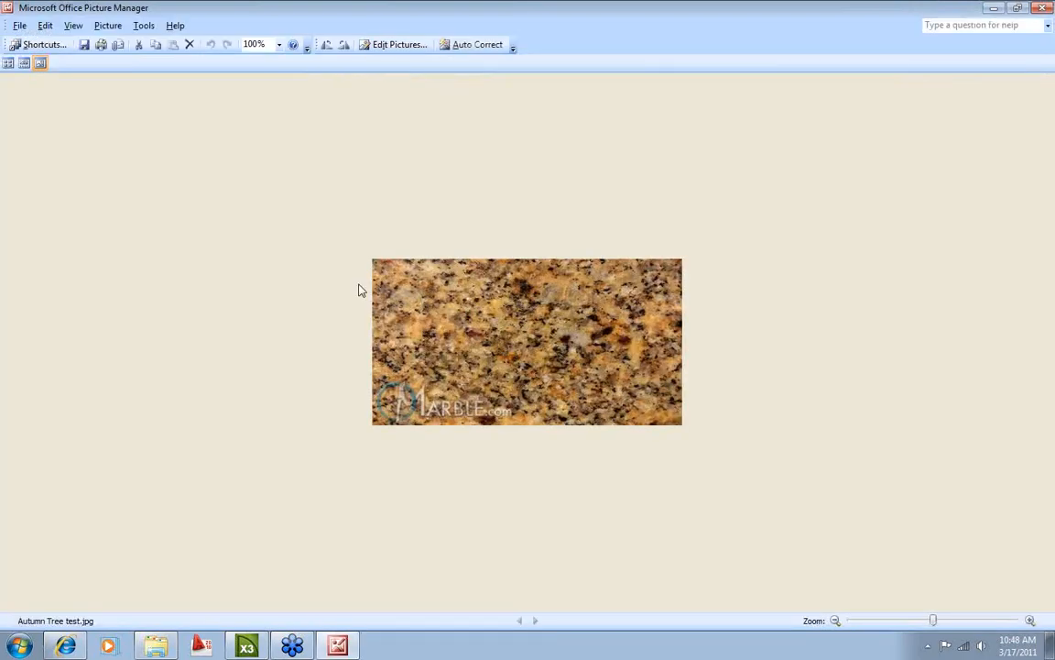
pyautogui.click(408, 47)
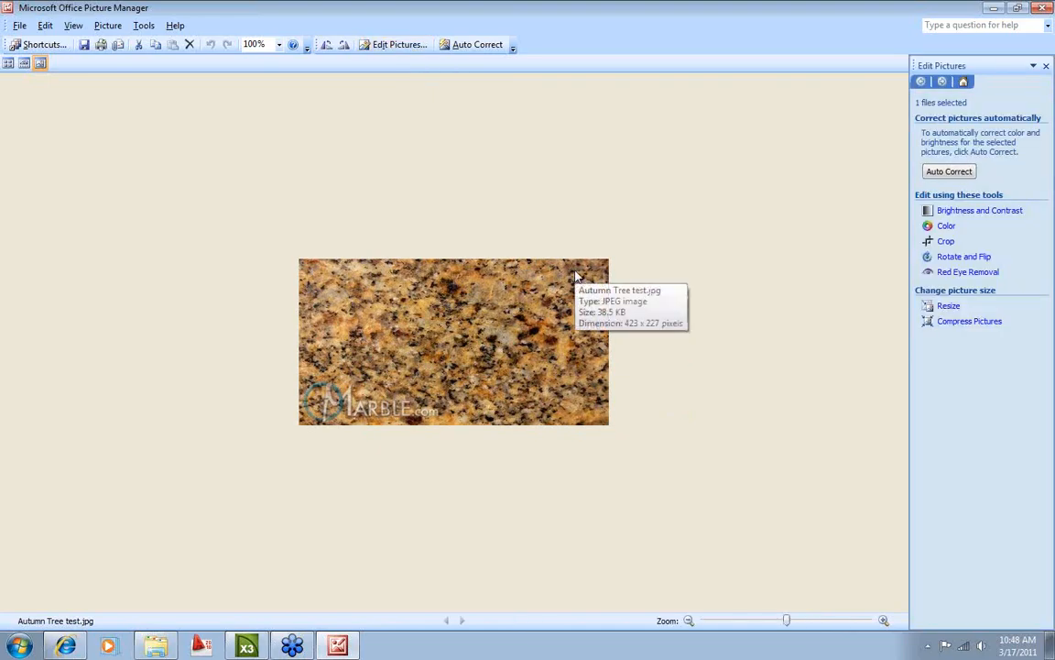
# Crop Autumn Tree test.jpg by 203 pixels left, 12 right, 7 top and 14 bottom to exclude the Marble.com watermark.
pyautogui.click(946, 242)
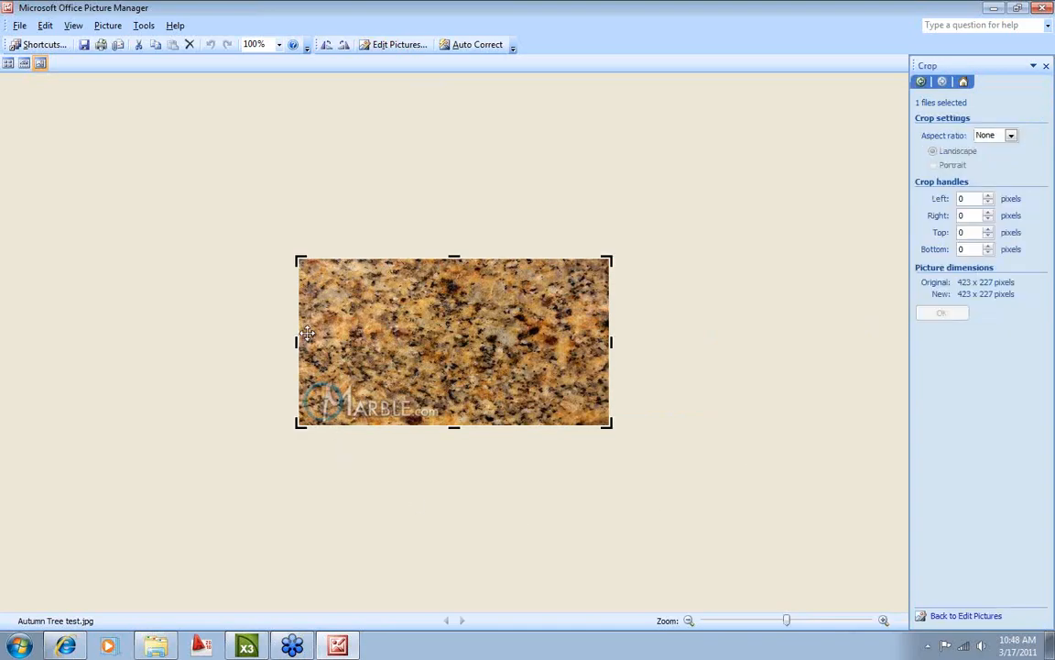
pyautogui.moveTo(295, 341); pyautogui.dragTo(444, 341)
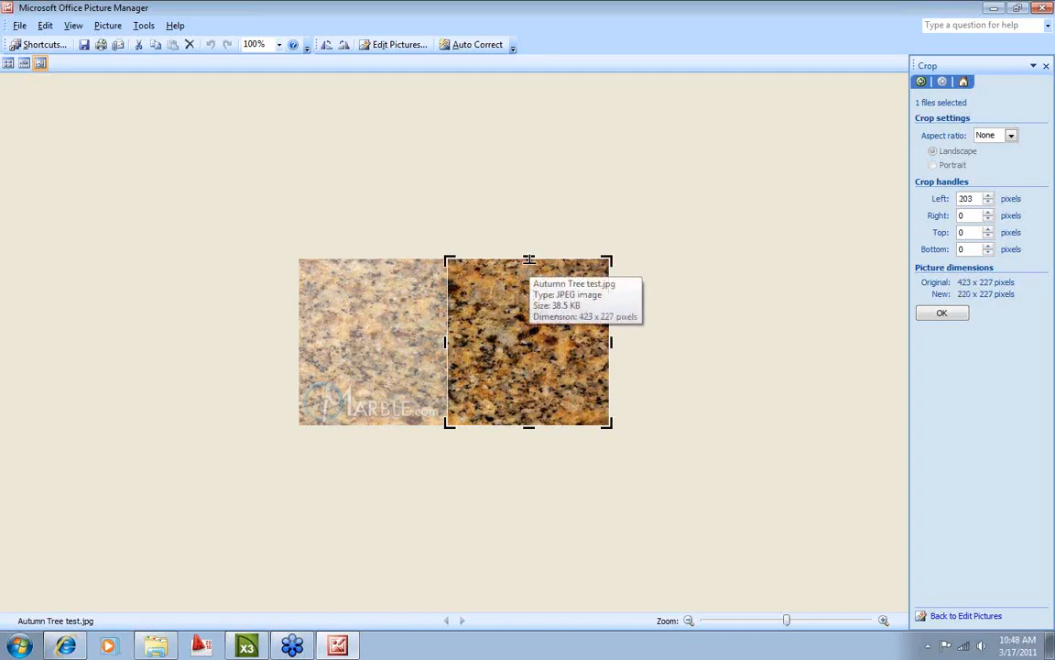
pyautogui.moveTo(530, 254); pyautogui.dragTo(530, 255)
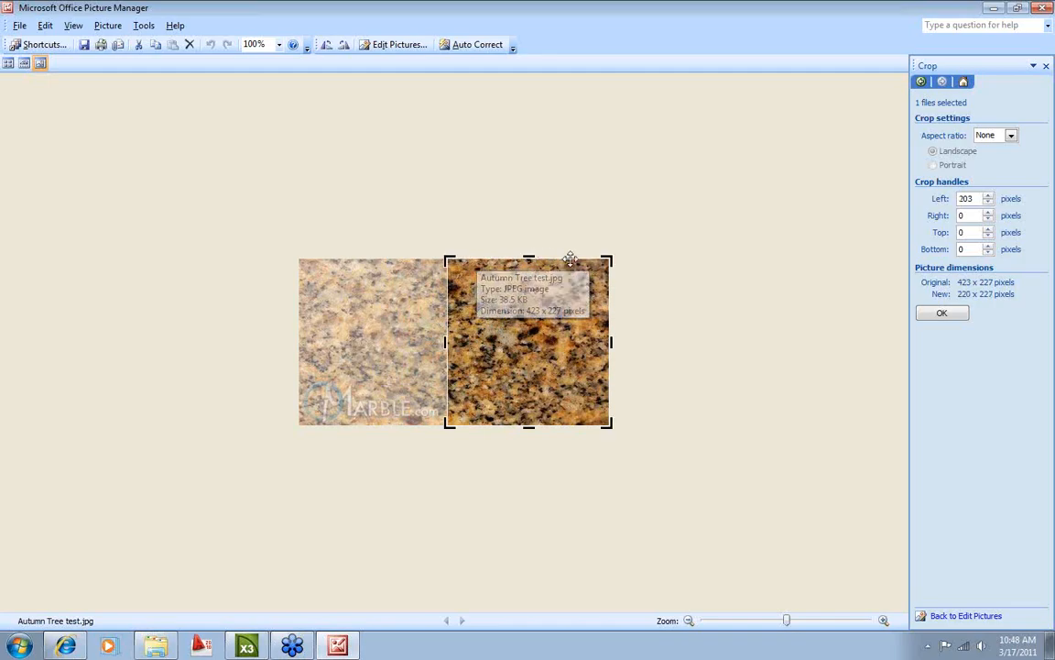
pyautogui.moveTo(529, 257); pyautogui.dragTo(529, 261)
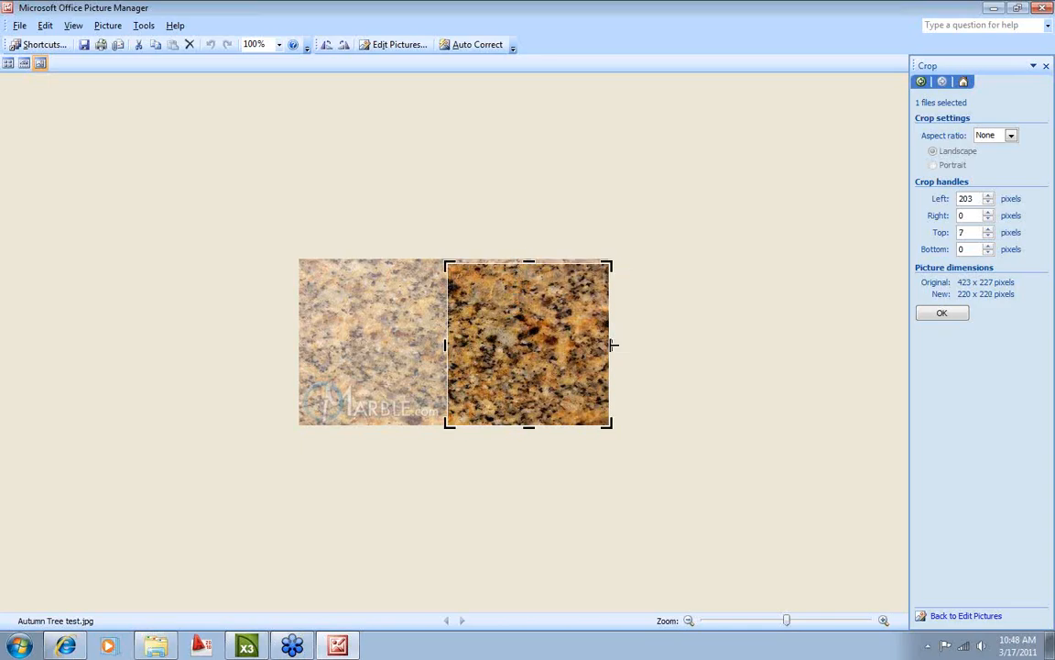
pyautogui.moveTo(609, 345); pyautogui.dragTo(603, 345)
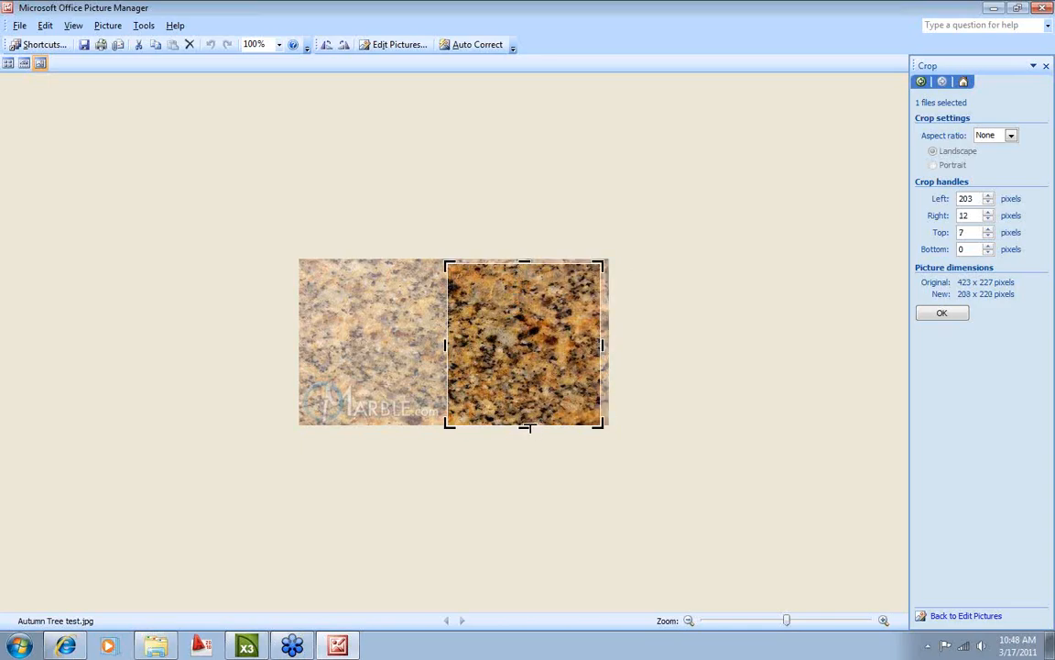
pyautogui.moveTo(526, 427); pyautogui.dragTo(525, 417)
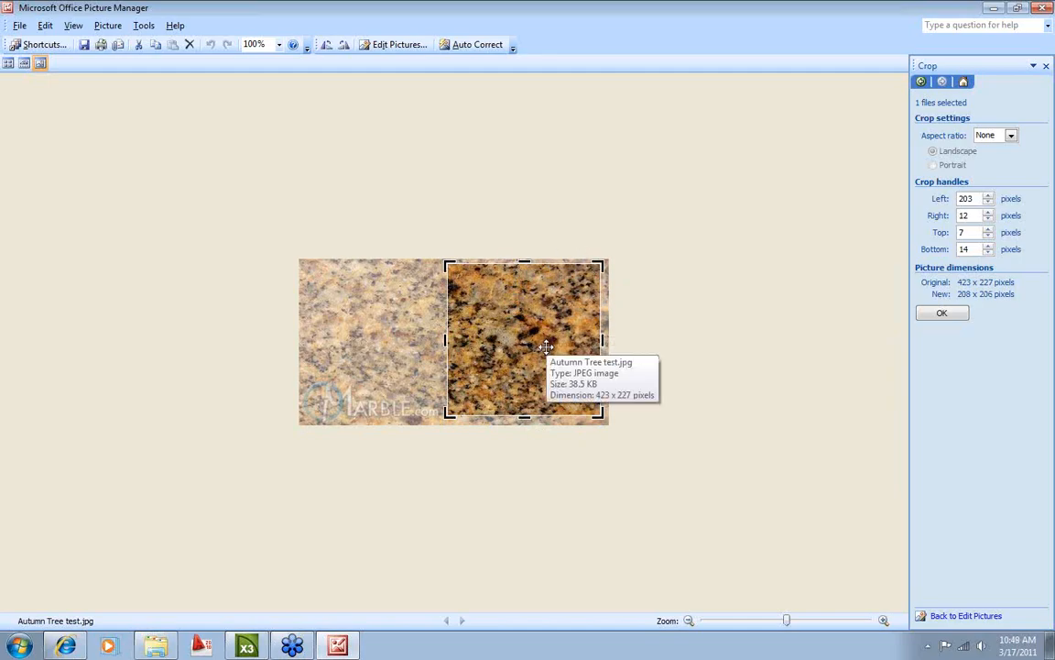
pyautogui.click(943, 314)
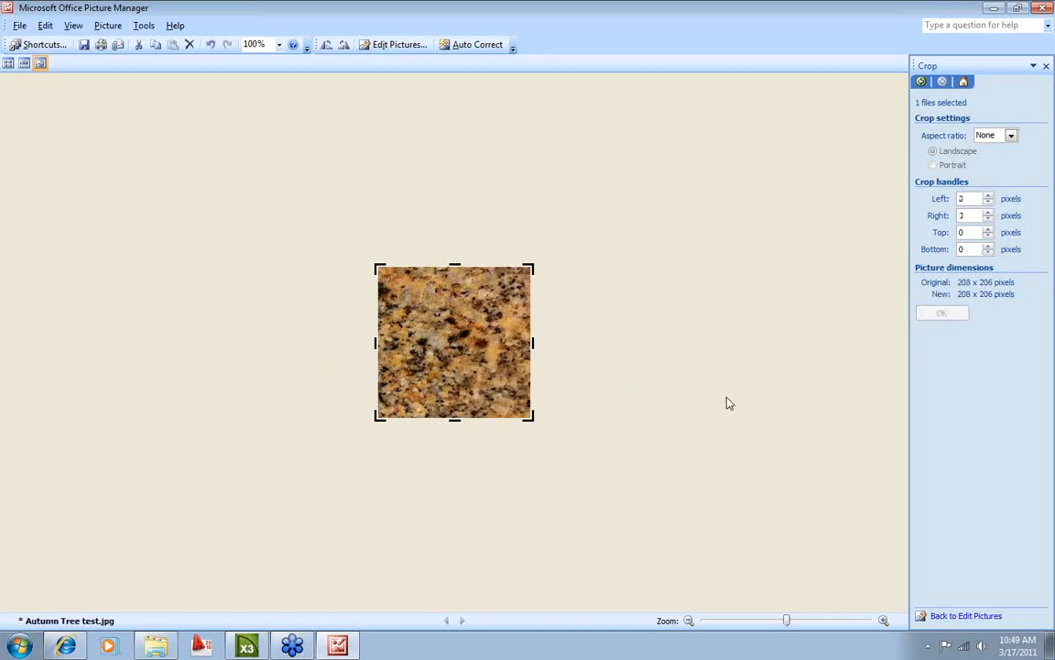
# Save a copy of the cropped picture in the My Textures folder as Autumn Tree.jpg.
pyautogui.click(20, 26)
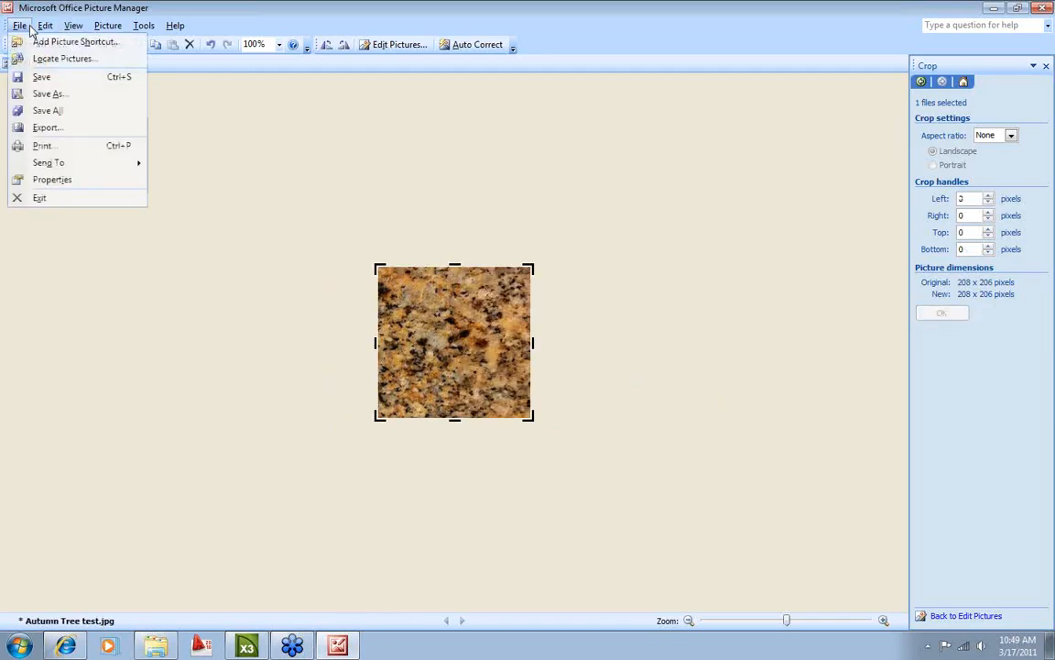
pyautogui.click(51, 95)
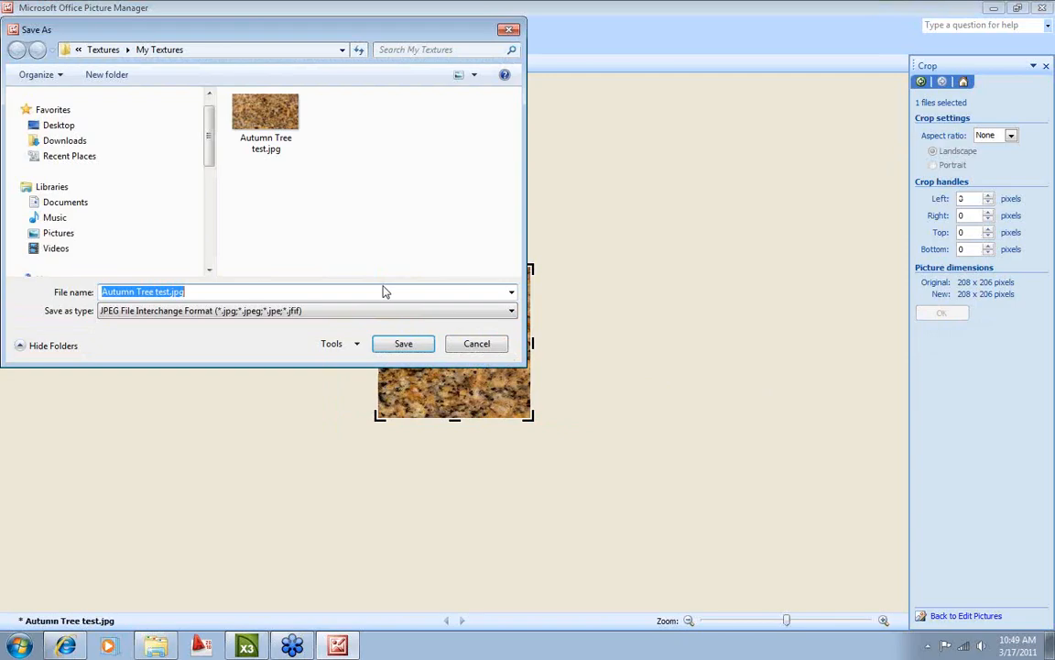
pyautogui.click(202, 294)
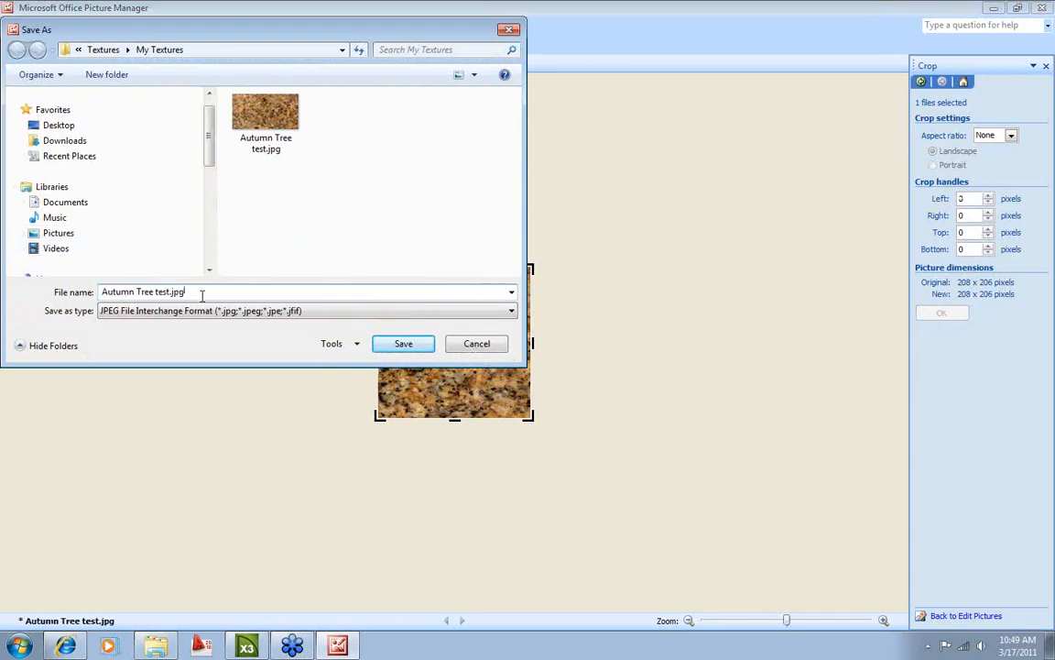
pyautogui.press('BackSpace')
pyautogui.press('BackSpace')
pyautogui.press('BackSpace')
pyautogui.press('Return')
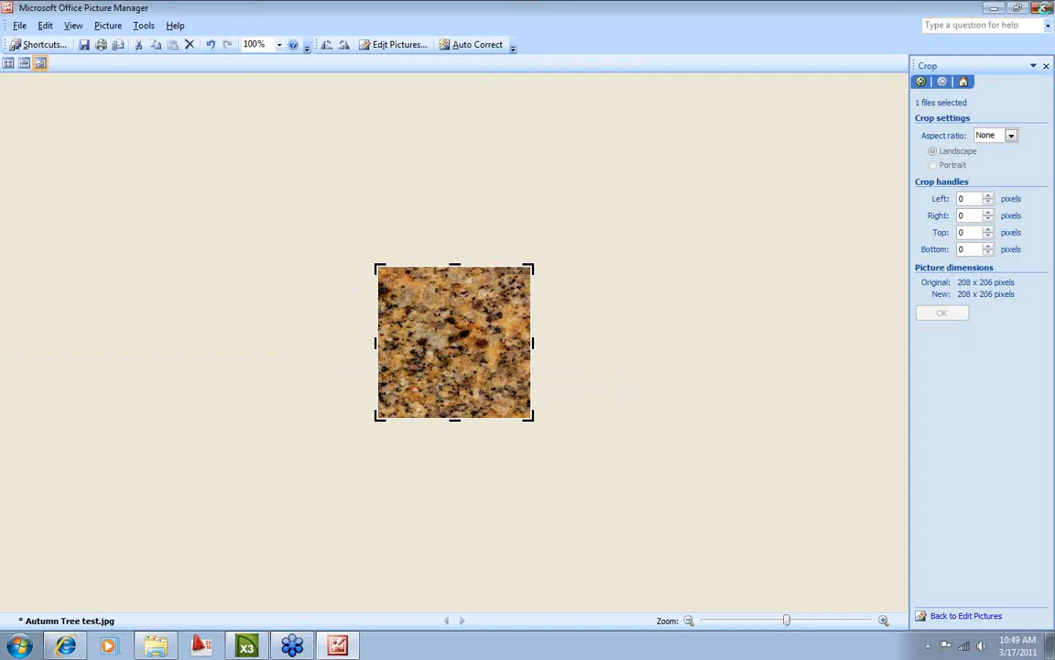
# Close the picture editor, saving the changes to Autumn Tree test.jpg, and switch to the kitchen camera view in Chief Architect.
pyautogui.click(1046, 8)
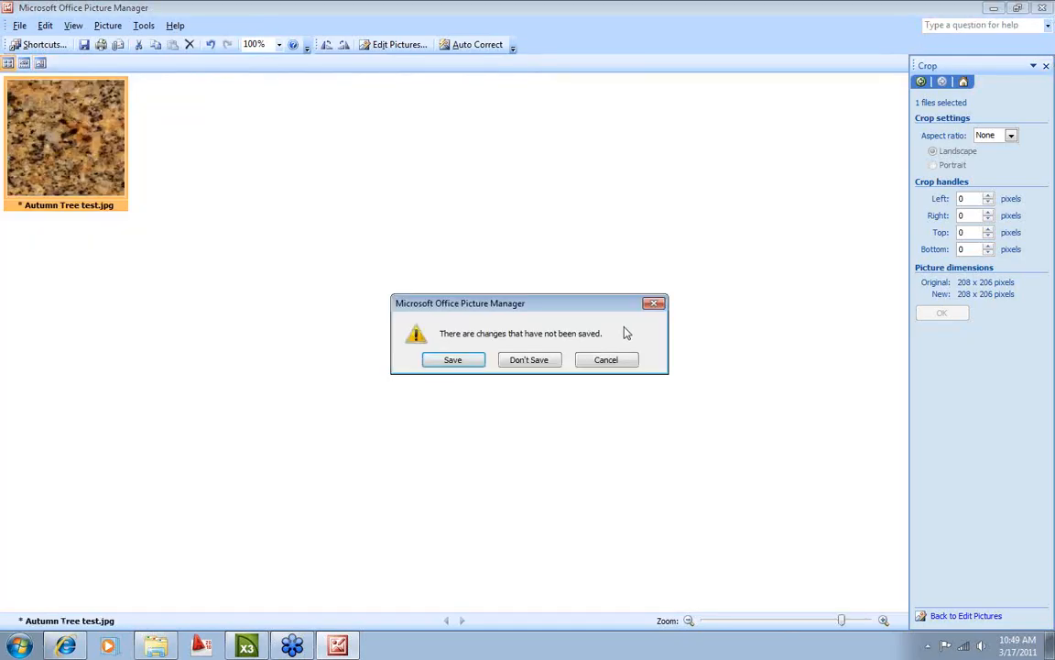
pyautogui.click(454, 360)
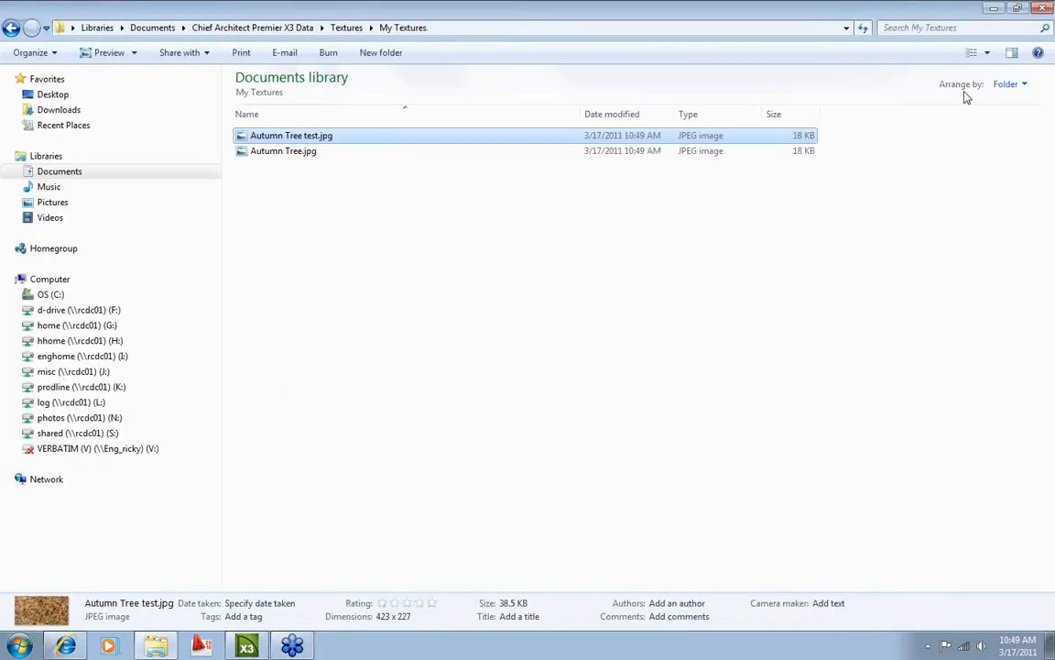
pyautogui.click(247, 647)
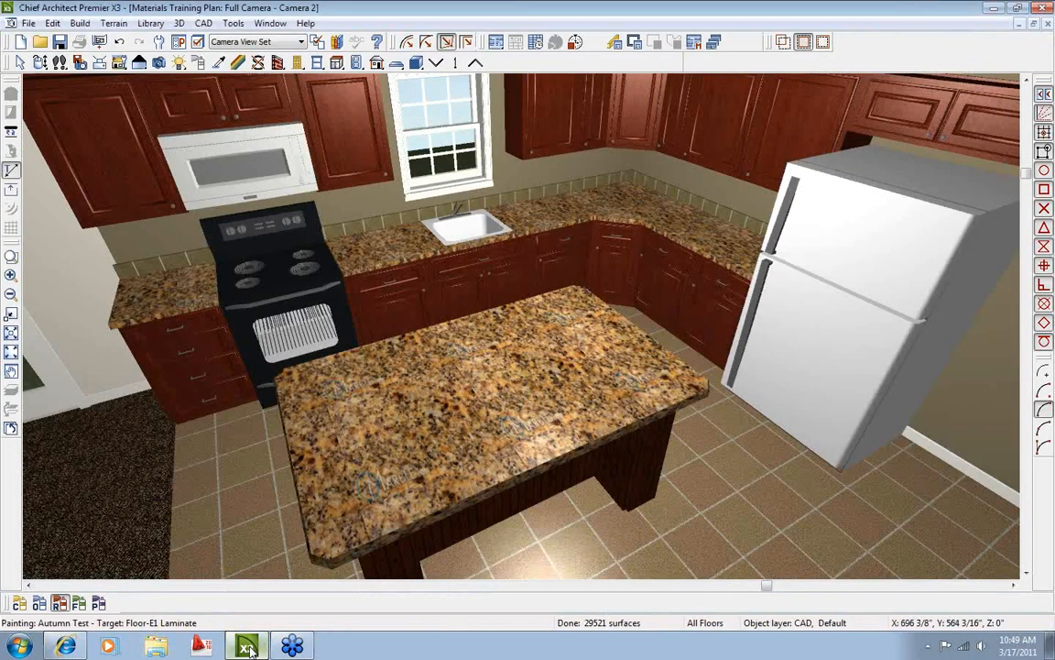
pyautogui.click(247, 646)
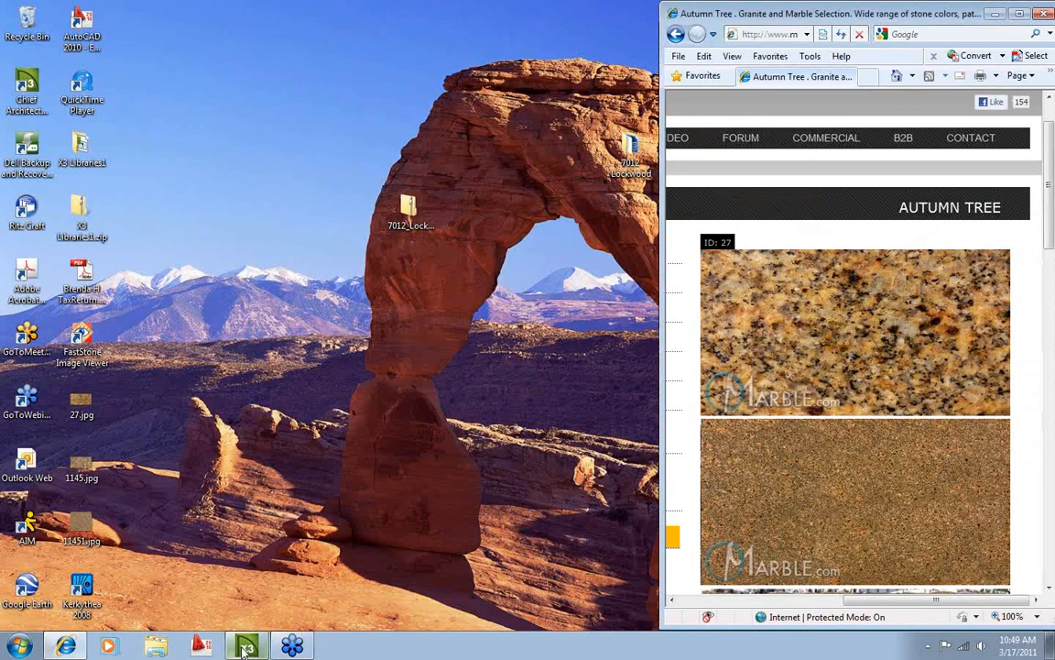
pyautogui.click(247, 647)
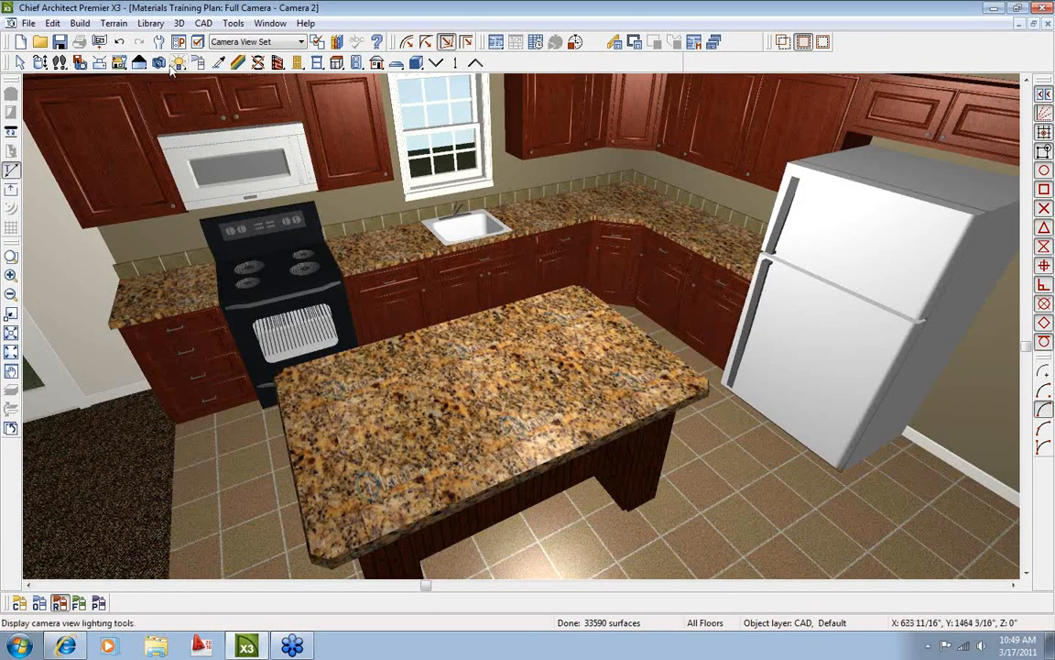
# Create a new material in the library's My Materials folder and name it Autumn Tree.
pyautogui.click(338, 42)
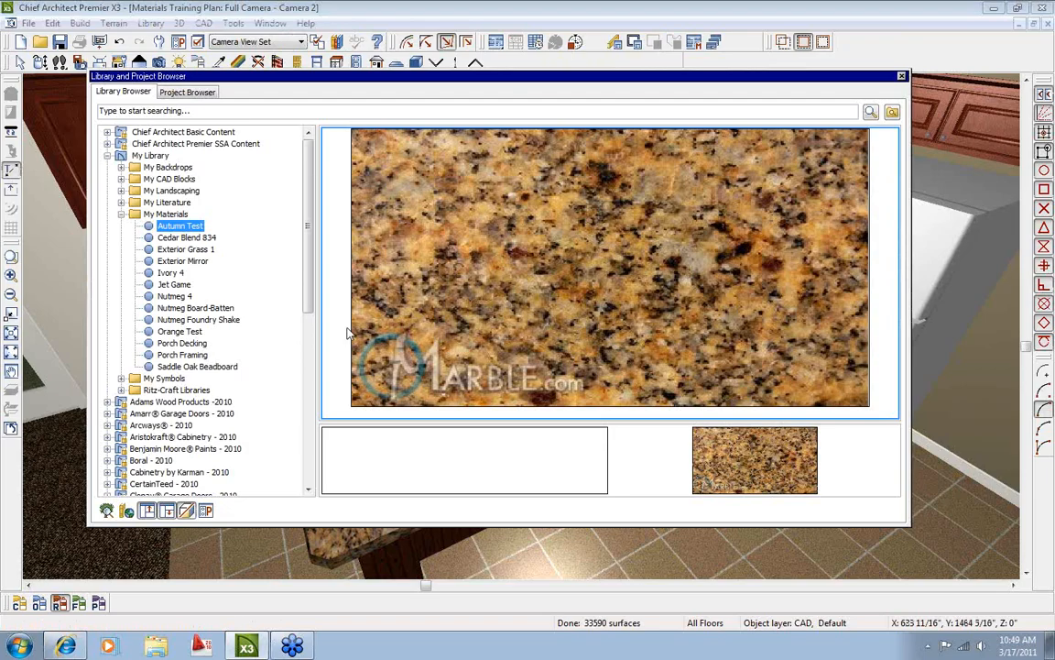
pyautogui.click(167, 214)
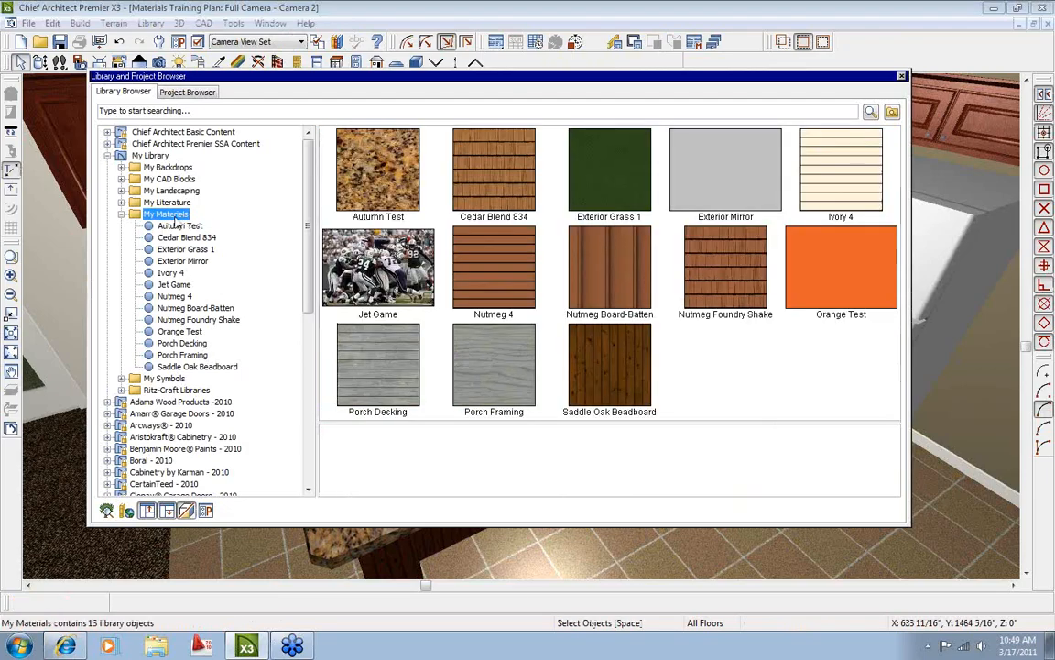
pyautogui.rightClick(189, 218)
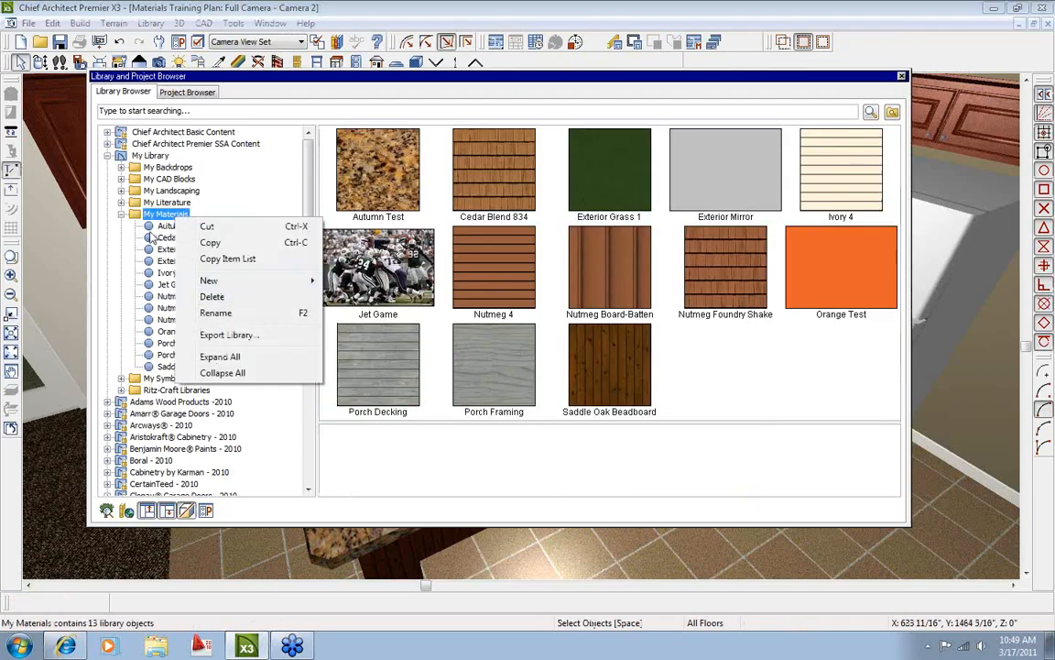
pyautogui.moveTo(226, 285)
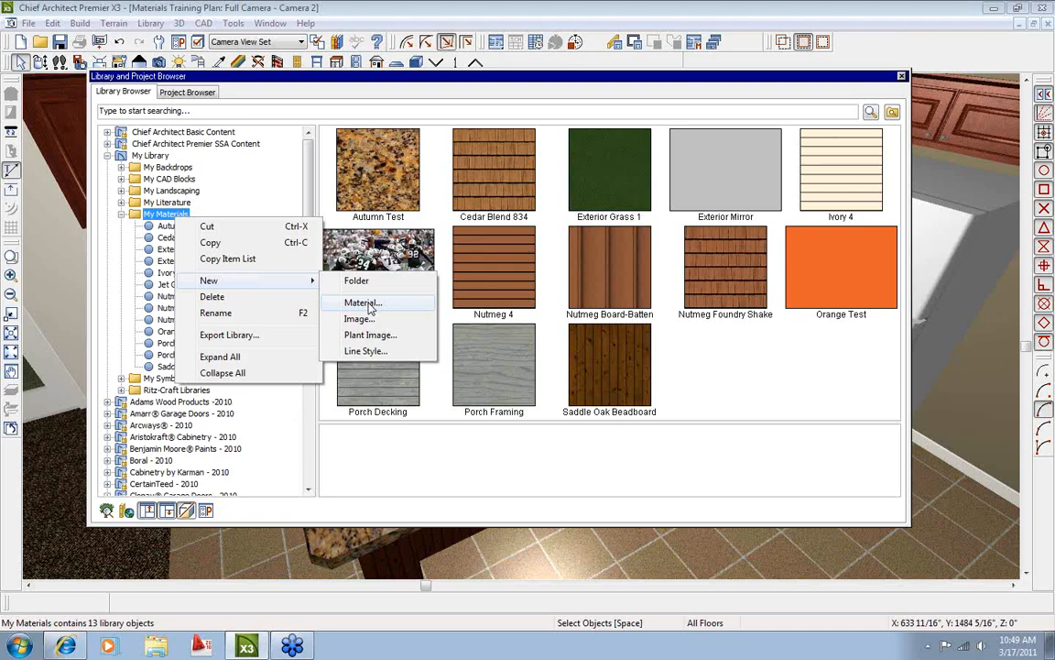
pyautogui.click(362, 302)
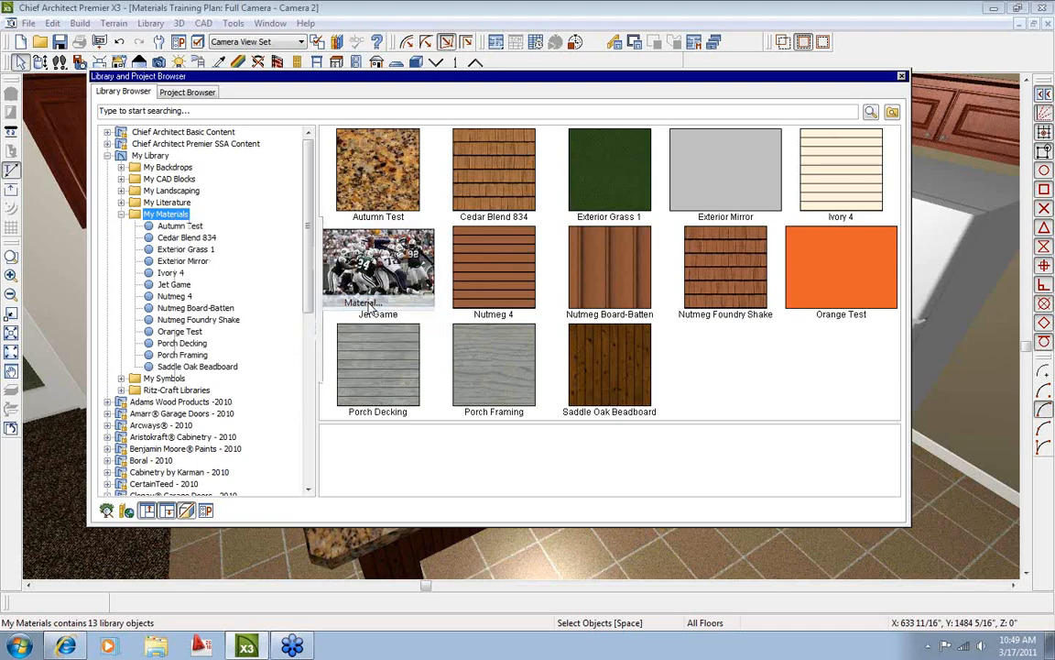
pyautogui.moveTo(264, 17); pyautogui.dragTo(672, 145)
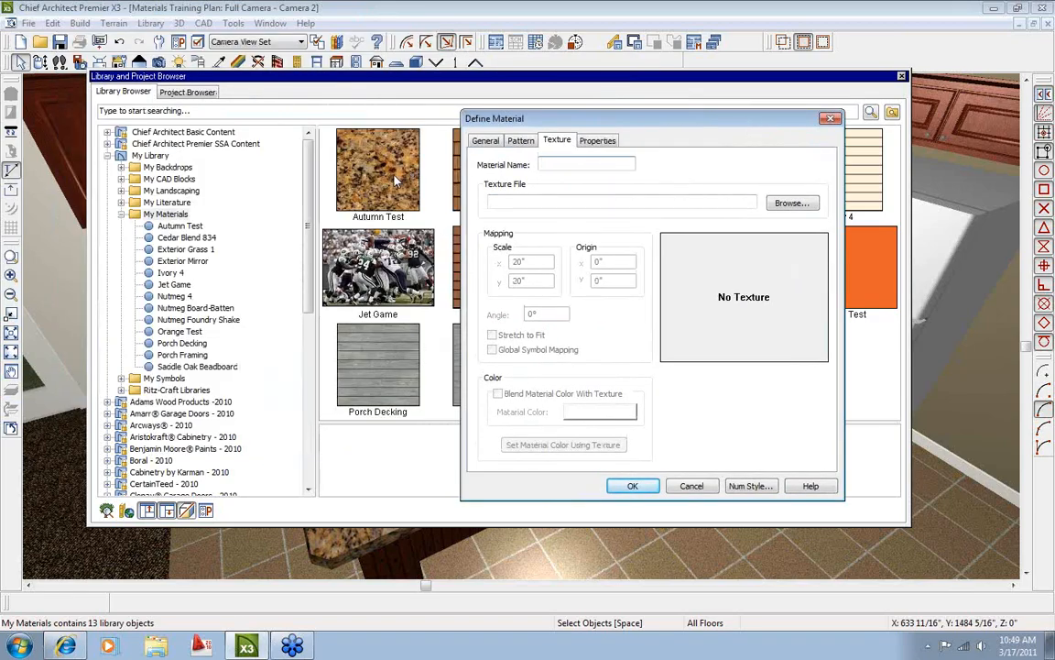
pyautogui.moveTo(600, 104); pyautogui.dragTo(524, 83)
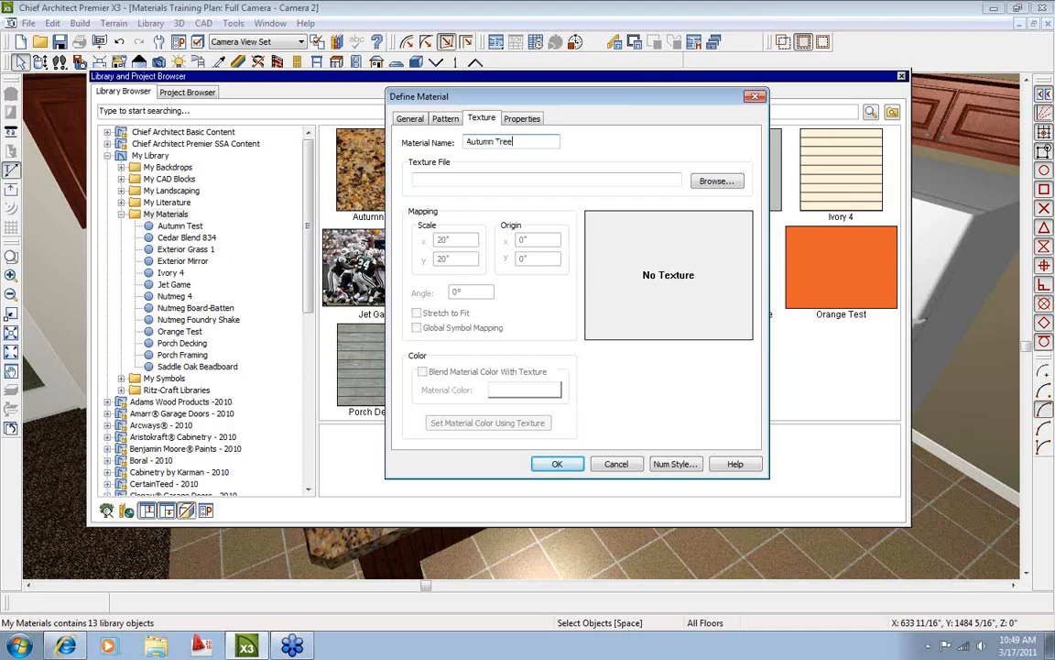
# Assign Autumn Tree.jpg from the My Textures folder as the new material's texture file.
pyautogui.click(410, 119)
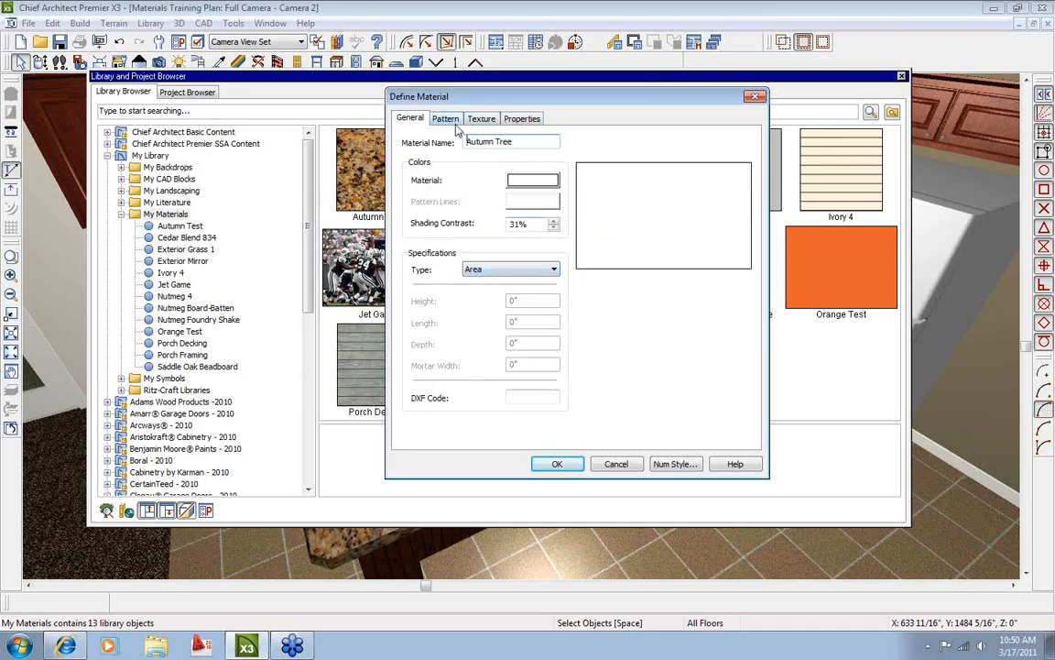
pyautogui.click(446, 118)
pyautogui.click(482, 120)
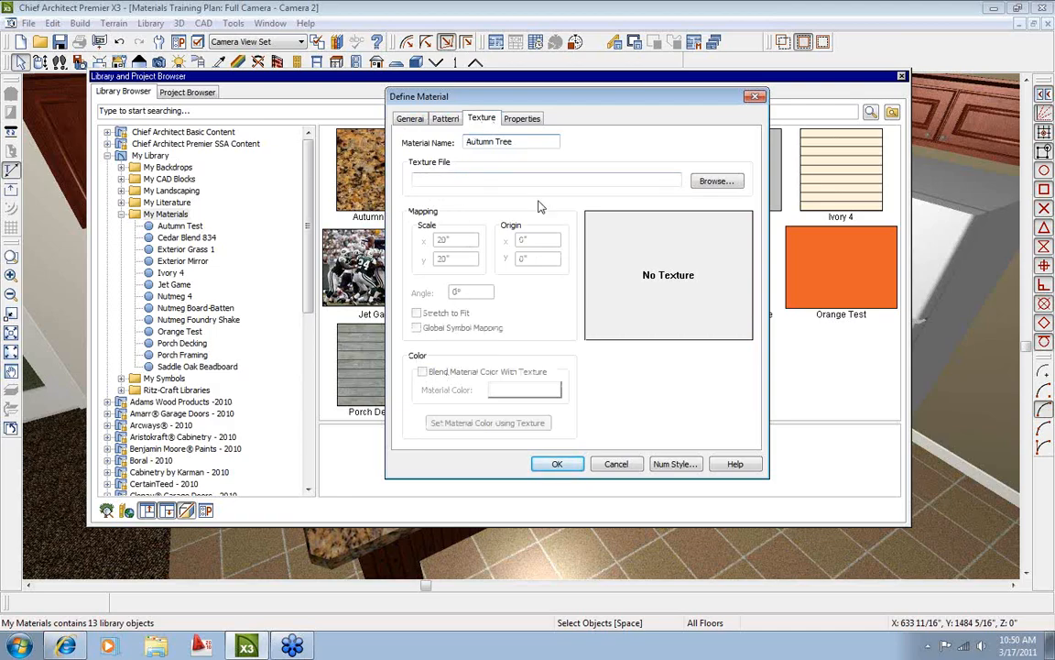
pyautogui.click(714, 181)
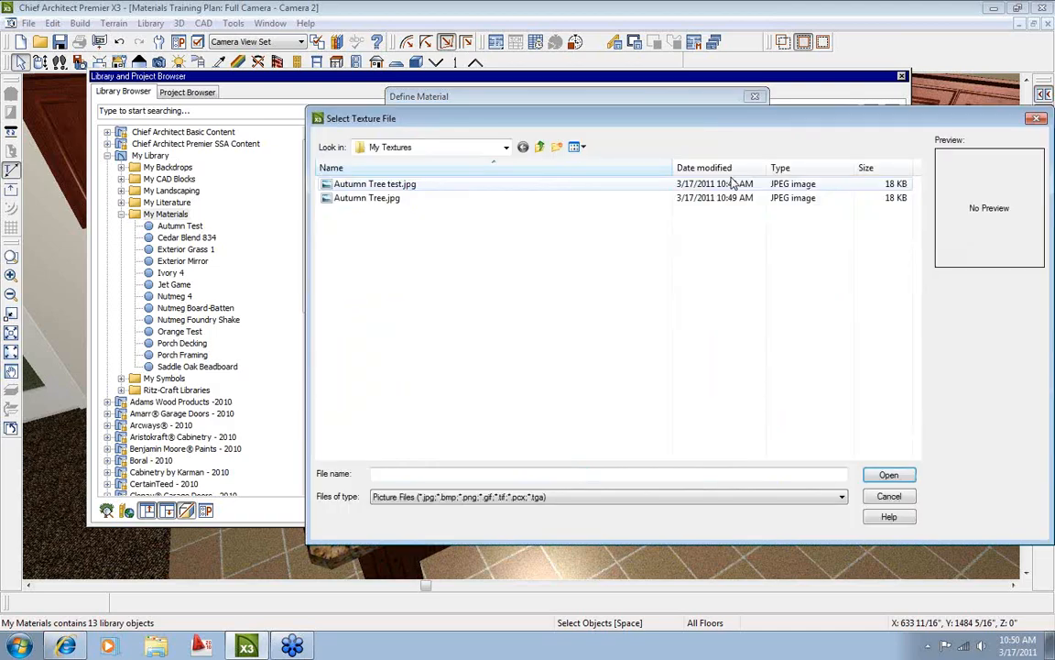
pyautogui.click(330, 199)
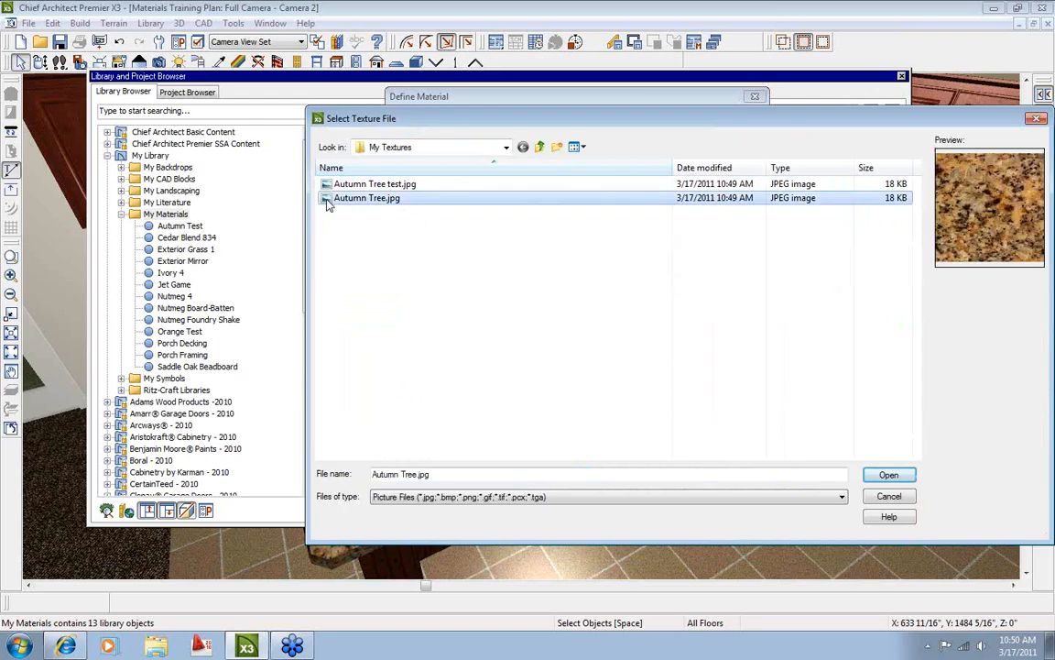
pyautogui.click(888, 476)
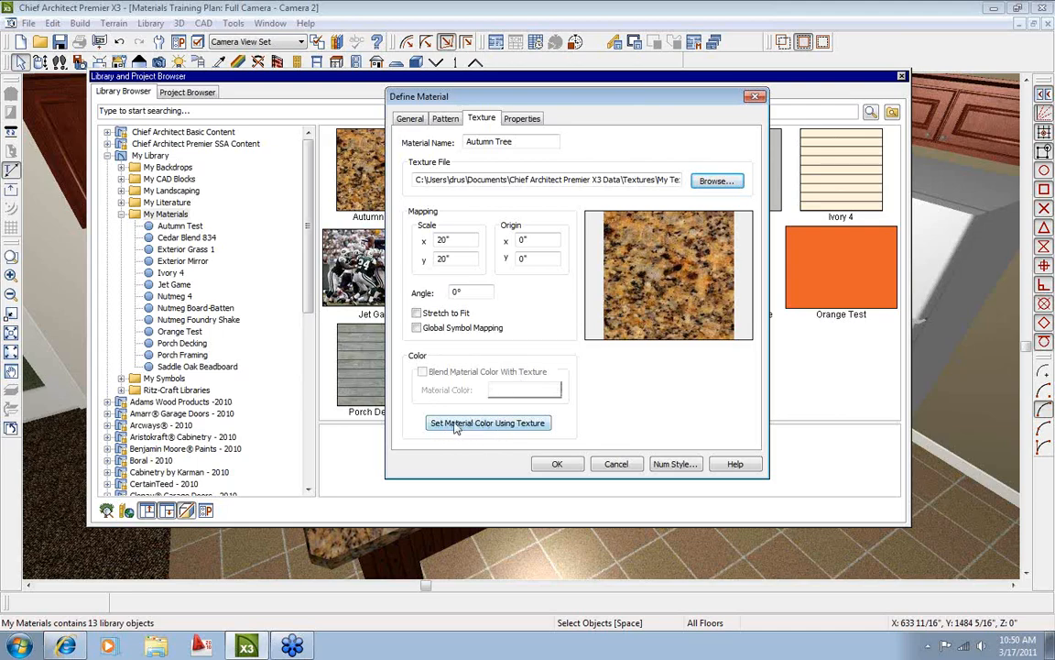
# Set the Autumn Tree material's color using its texture and check the resulting color preview.
pyautogui.click(409, 119)
pyautogui.moveTo(547, 97); pyautogui.dragTo(213, 118)
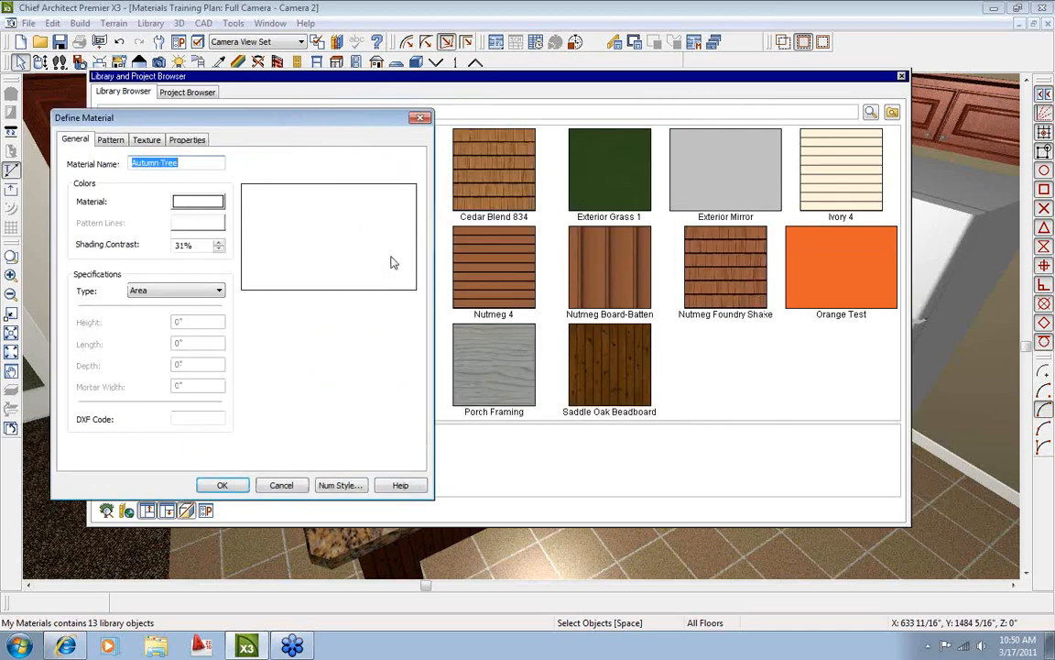
pyautogui.moveTo(360, 119); pyautogui.dragTo(879, 124)
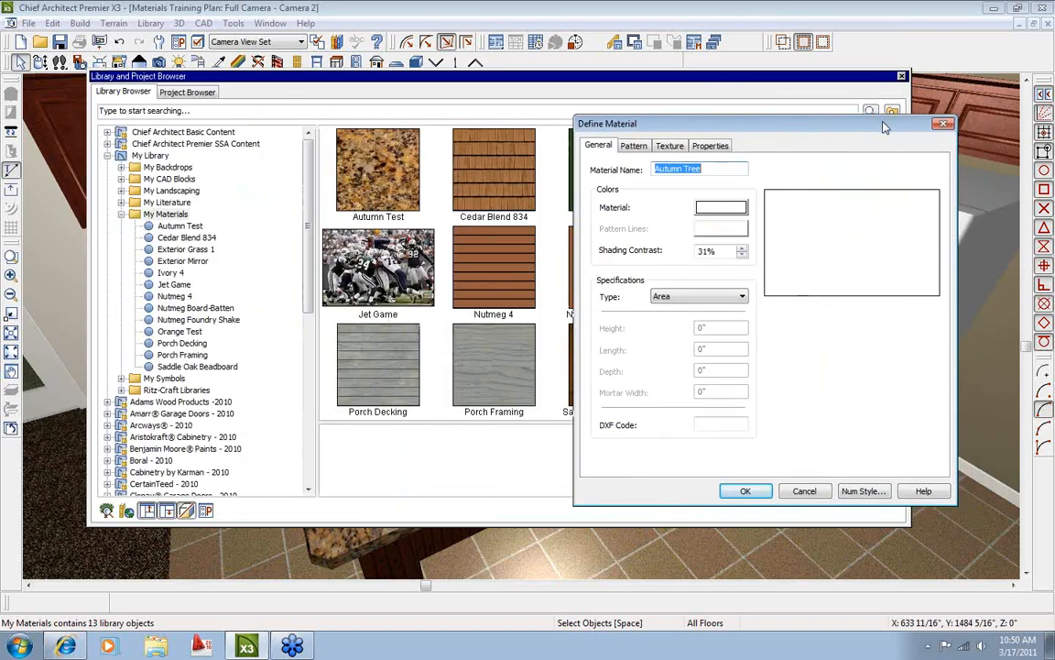
pyautogui.click(670, 144)
pyautogui.click(676, 449)
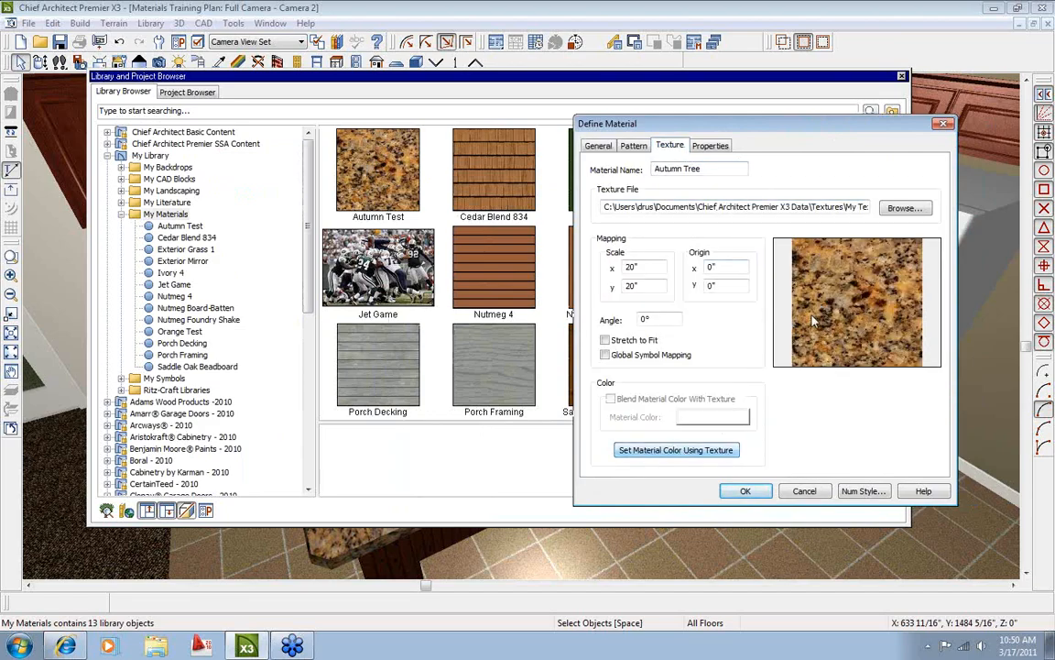
pyautogui.click(598, 145)
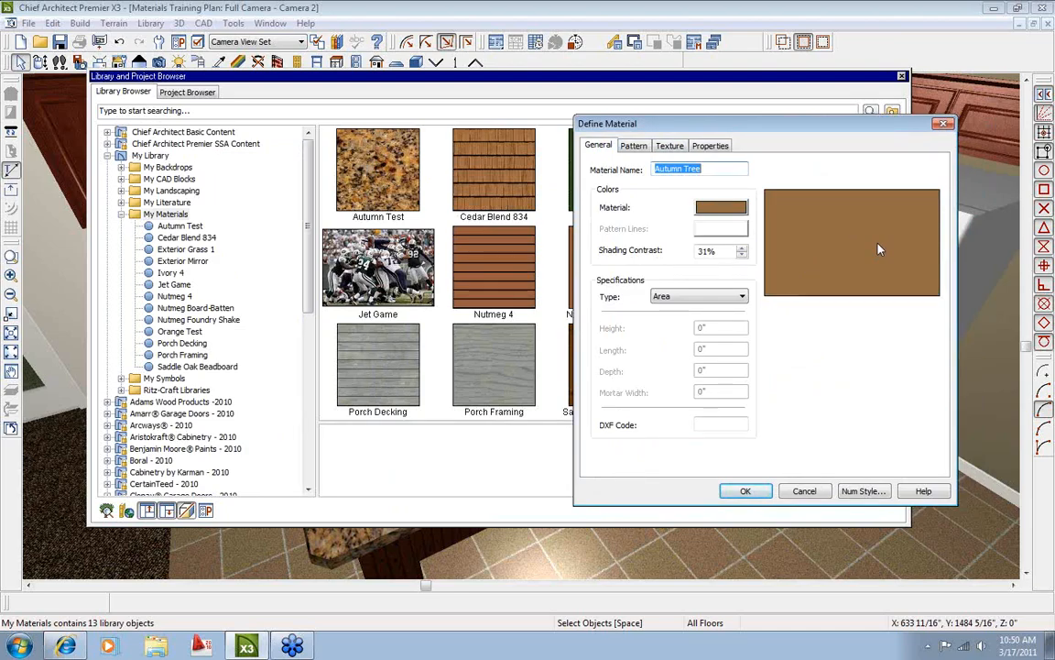
# Set the Autumn Tree texture scale to 25" in x and y, accept the material and collapse the My Materials folder.
pyautogui.click(667, 149)
pyautogui.moveTo(651, 265); pyautogui.dragTo(629, 286)
pyautogui.write('25')
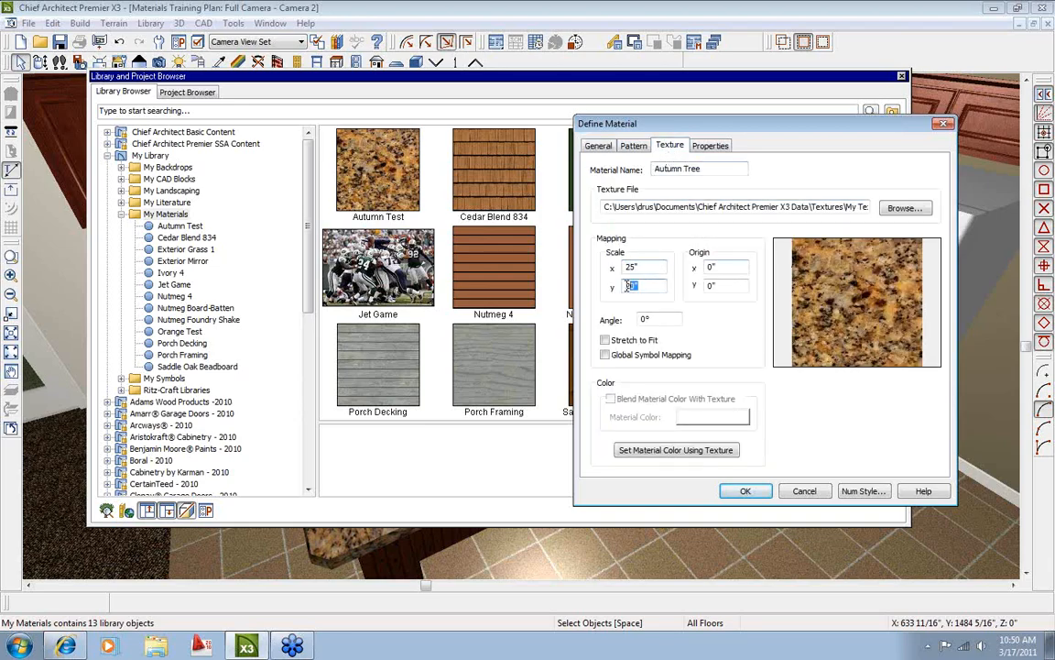
pyautogui.write('25')
pyautogui.click(745, 491)
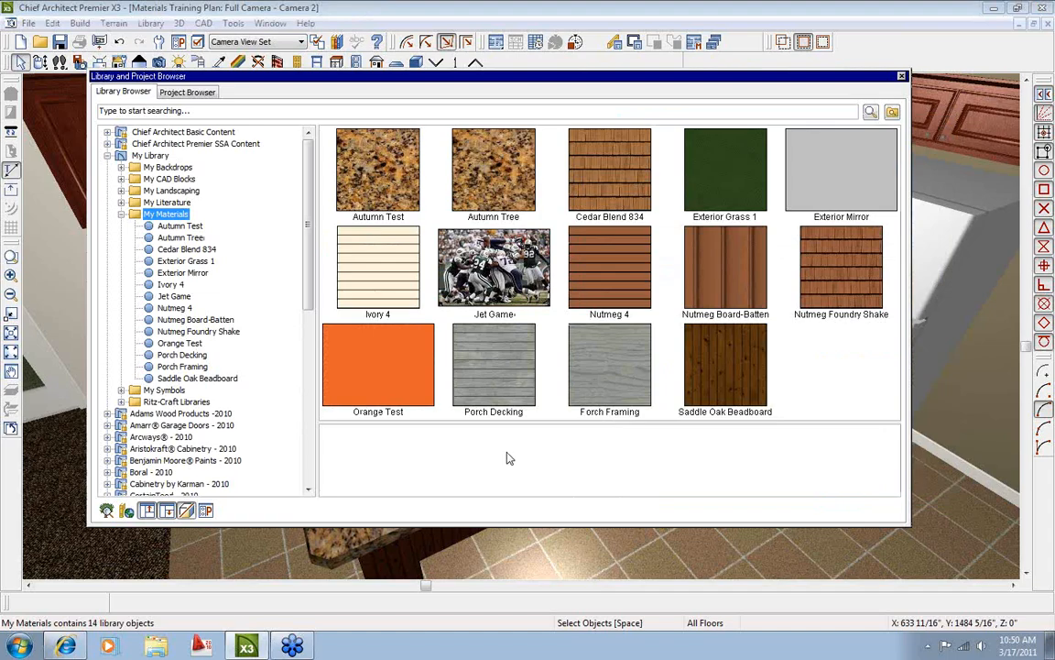
pyautogui.click(121, 215)
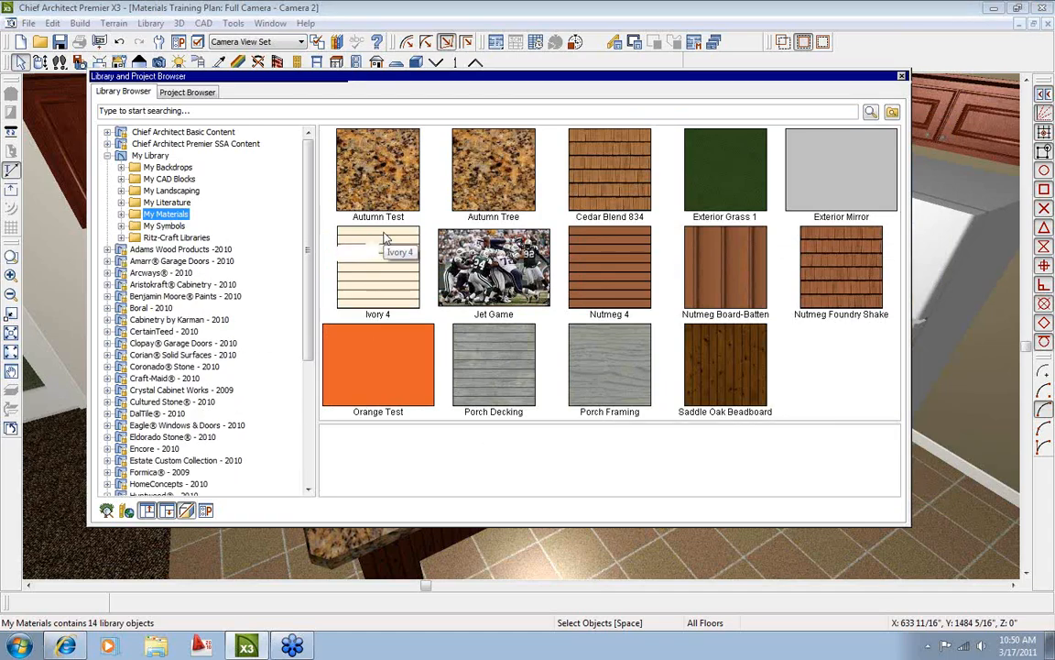
# Paint the kitchen countertops with the Autumn Tree material from the library's My Materials folder.
pyautogui.click(493, 183)
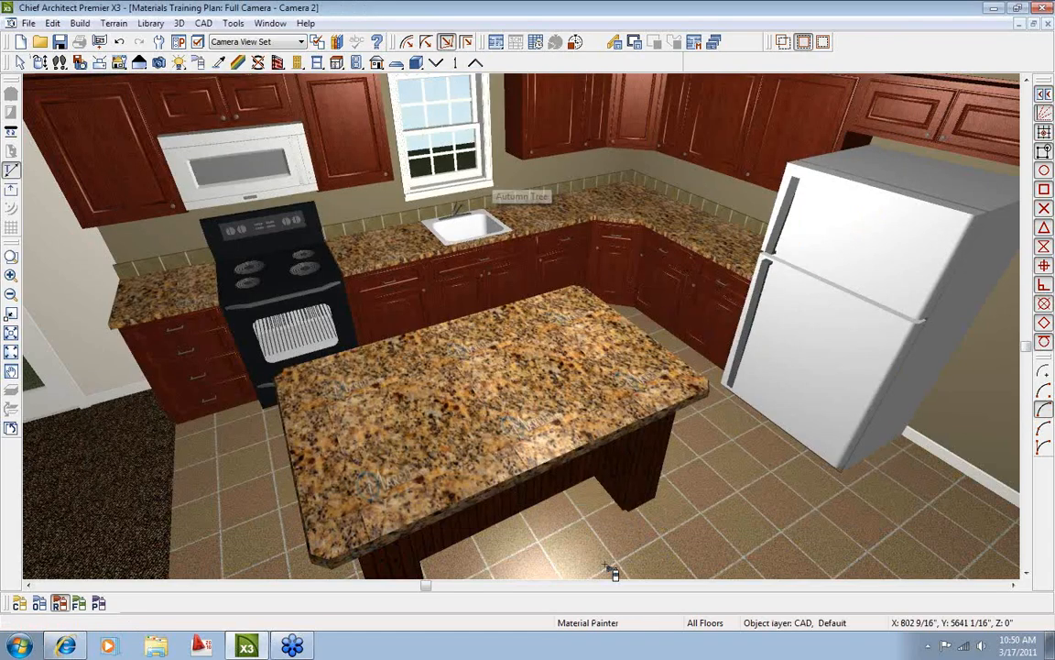
pyautogui.click(388, 431)
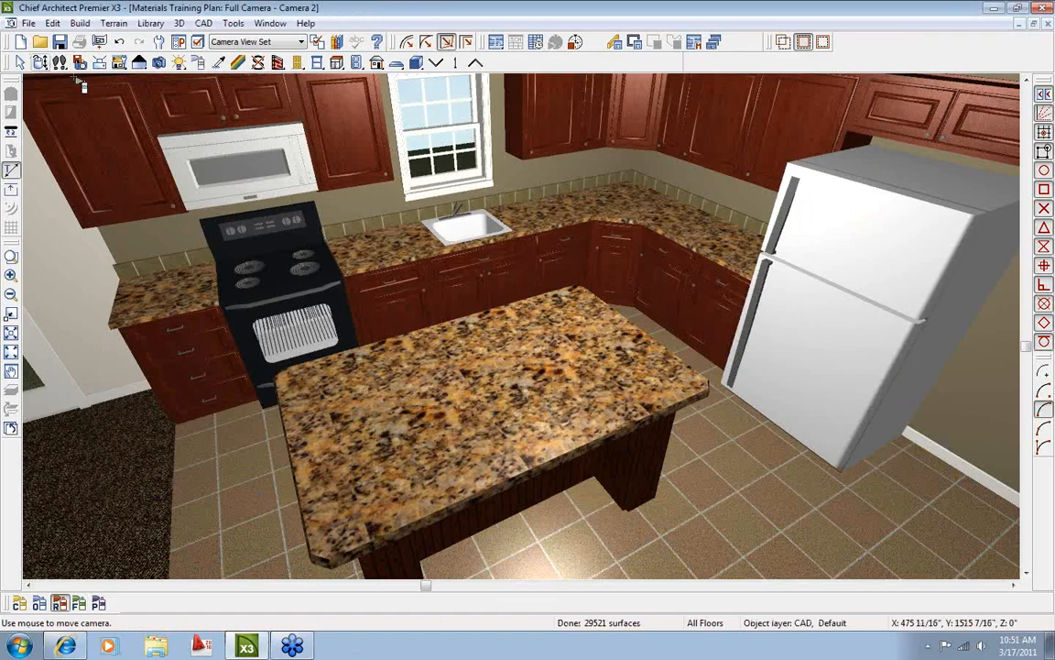
pyautogui.click(531, 321)
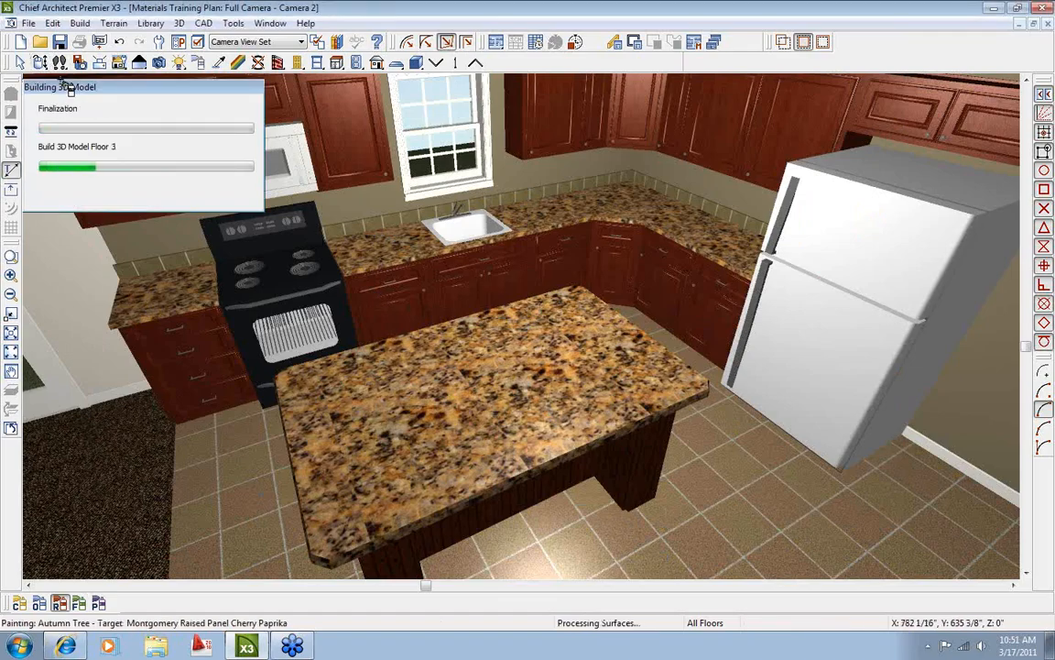
pyautogui.click(40, 63)
pyautogui.moveTo(468, 304); pyautogui.dragTo(439, 372)
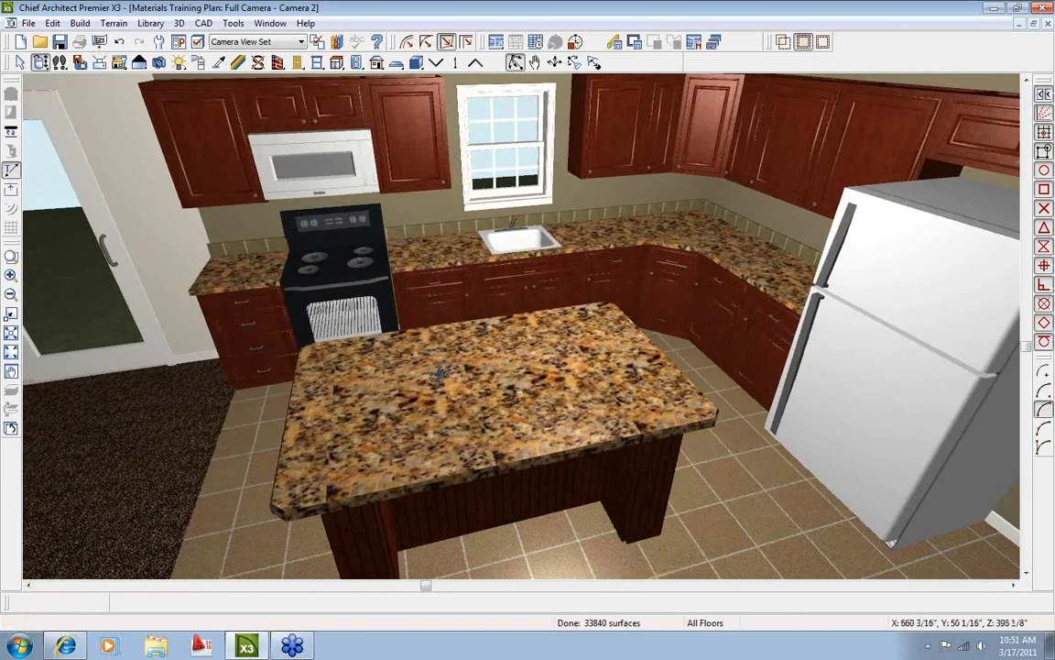
# Adjust the island countertop's Autumn Tree material to a texture scale of 20" in x and y.
pyautogui.click(242, 67)
pyautogui.click(431, 413)
pyautogui.moveTo(98, 217); pyautogui.dragTo(63, 216)
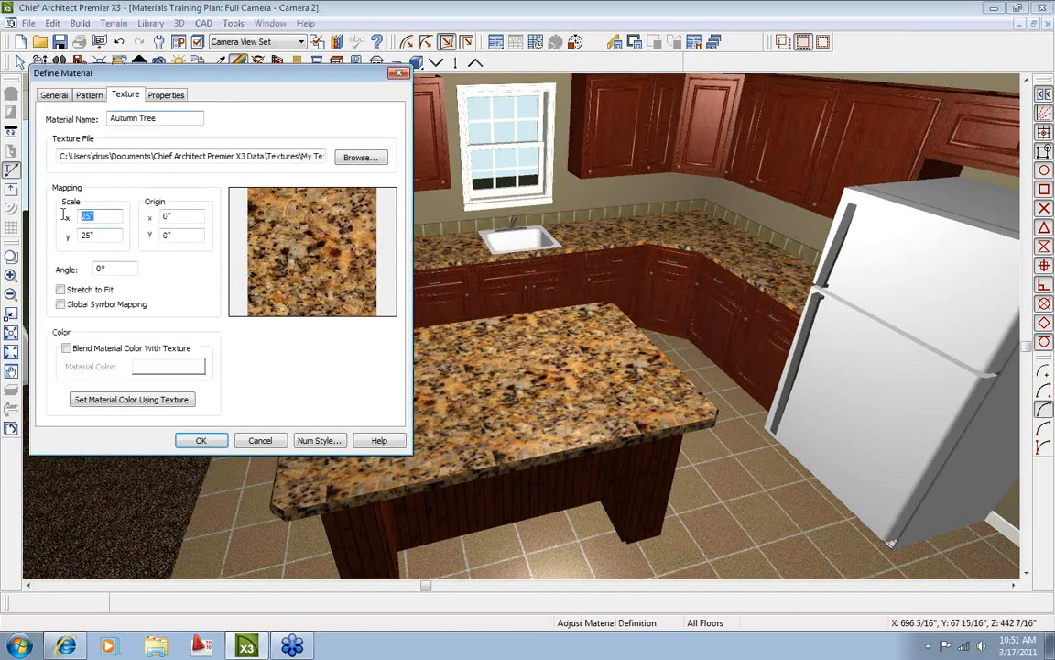
pyautogui.write('20')
pyautogui.press('Tab')
pyautogui.write('20')
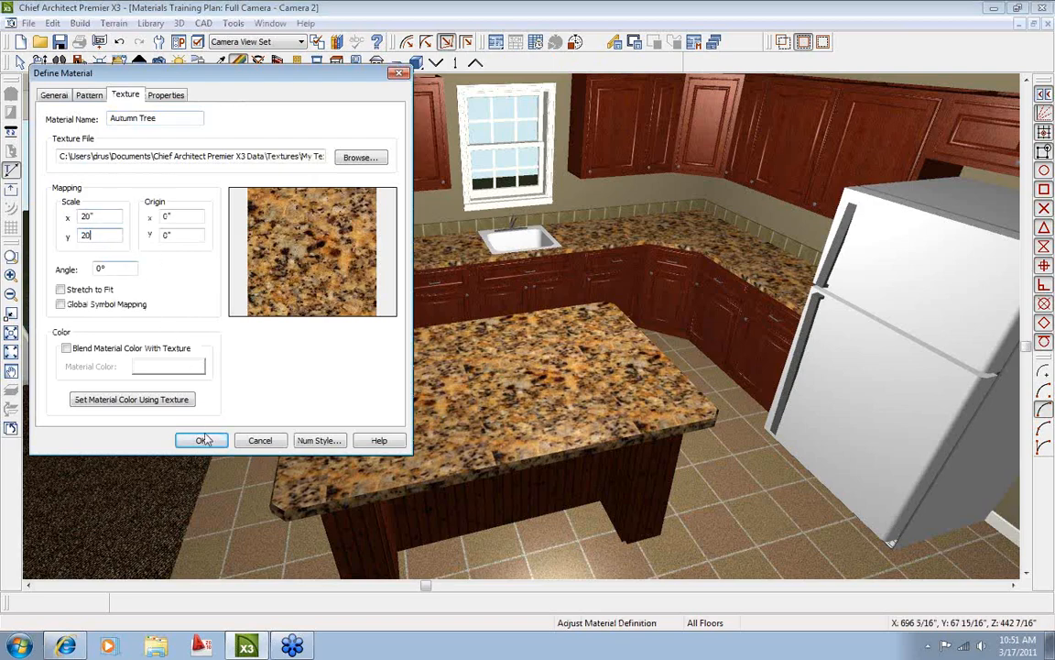
pyautogui.click(201, 439)
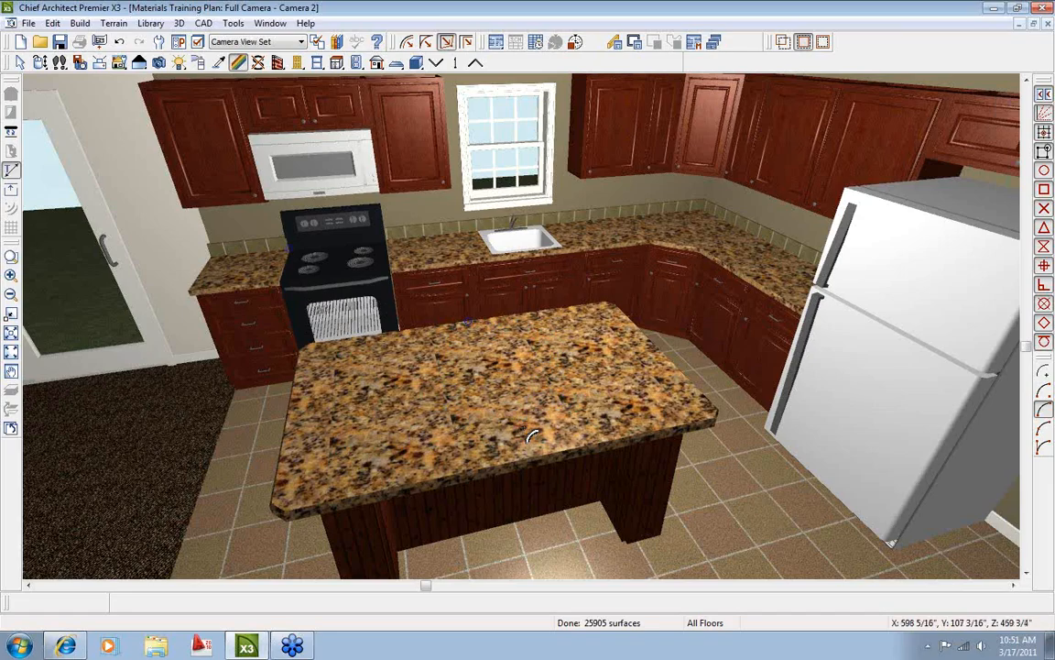
pyautogui.click(40, 62)
pyautogui.moveTo(511, 245); pyautogui.dragTo(556, 217)
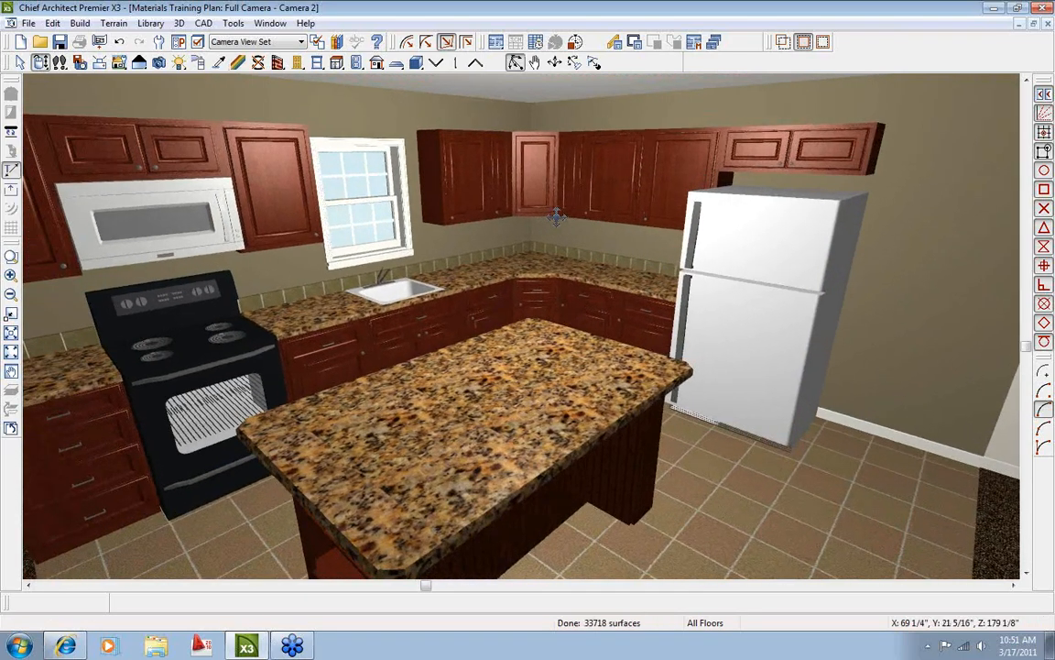
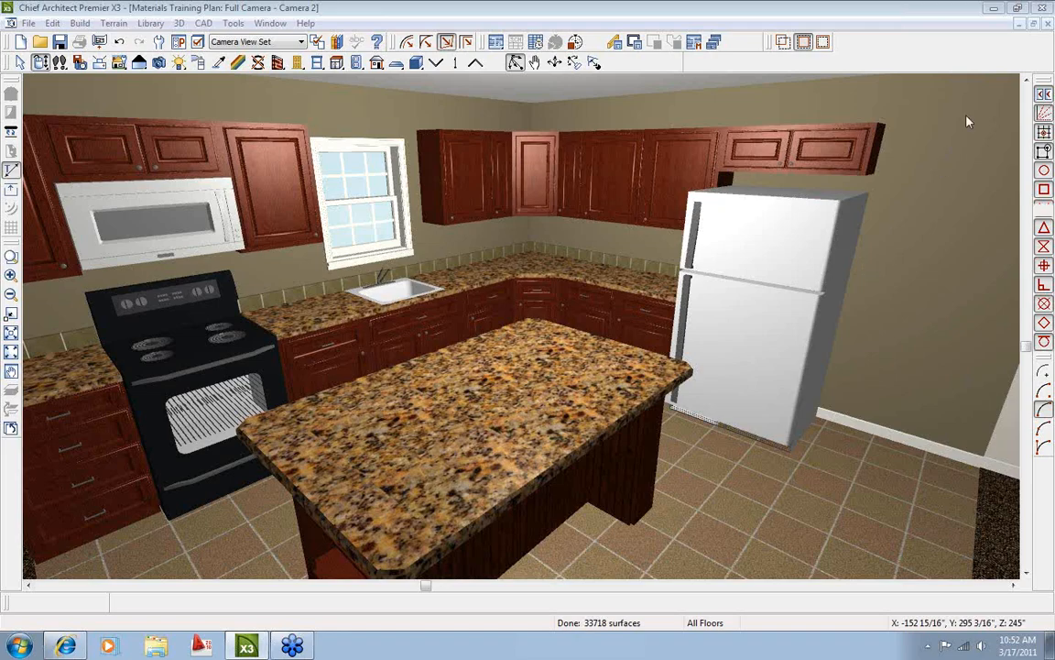
# Apply the Gunstock 2 1/4 hardwood from Ritz-Craft Flooring's PA Options to the carpeted floor beside the kitchen.
pyautogui.moveTo(441, 346); pyautogui.dragTo(557, 412)
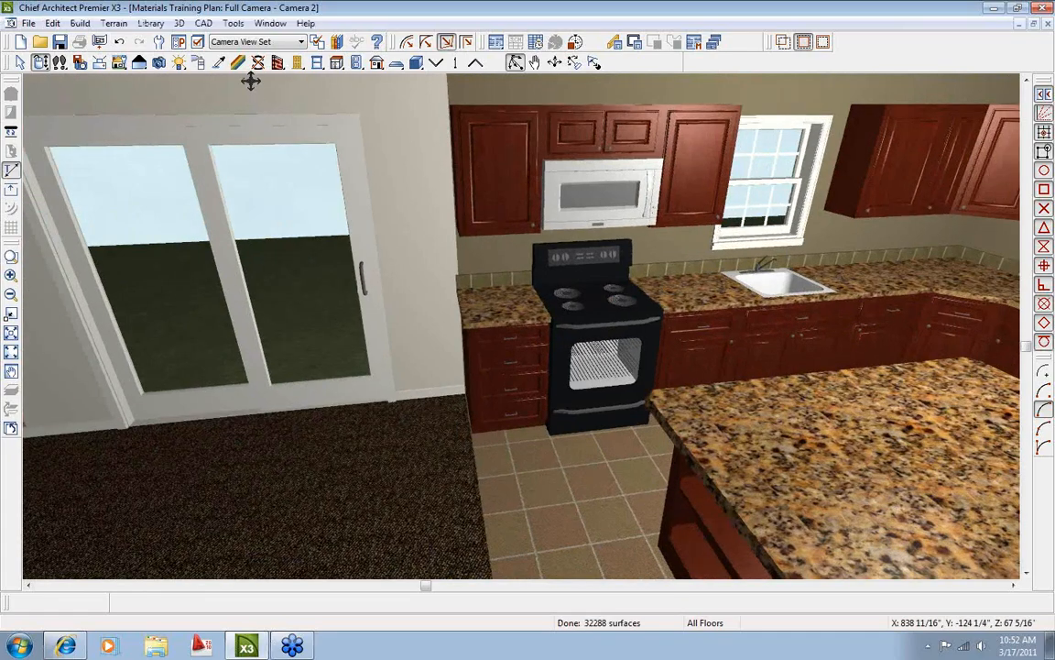
pyautogui.click(338, 42)
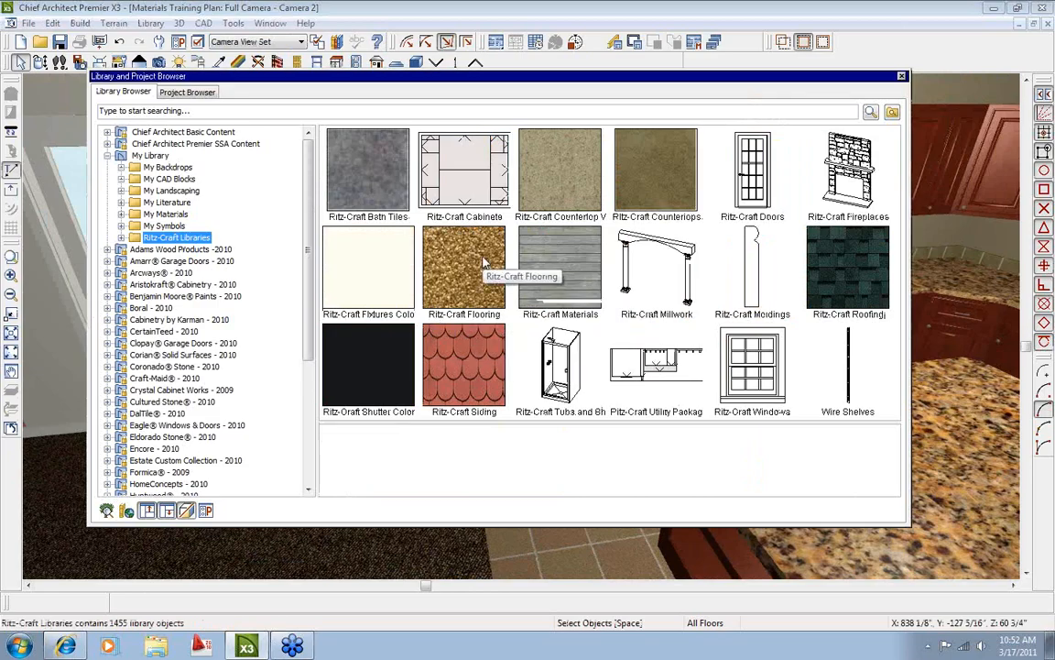
pyautogui.doubleClick(484, 263)
pyautogui.doubleClick(862, 225)
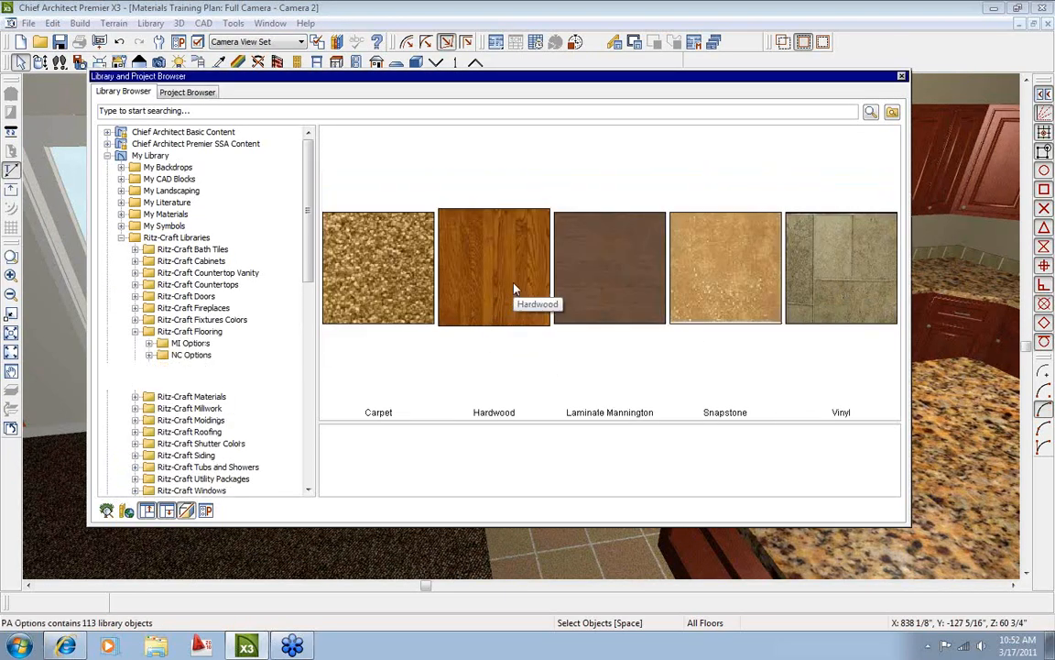
pyautogui.doubleClick(515, 290)
pyautogui.click(438, 230)
pyautogui.click(318, 529)
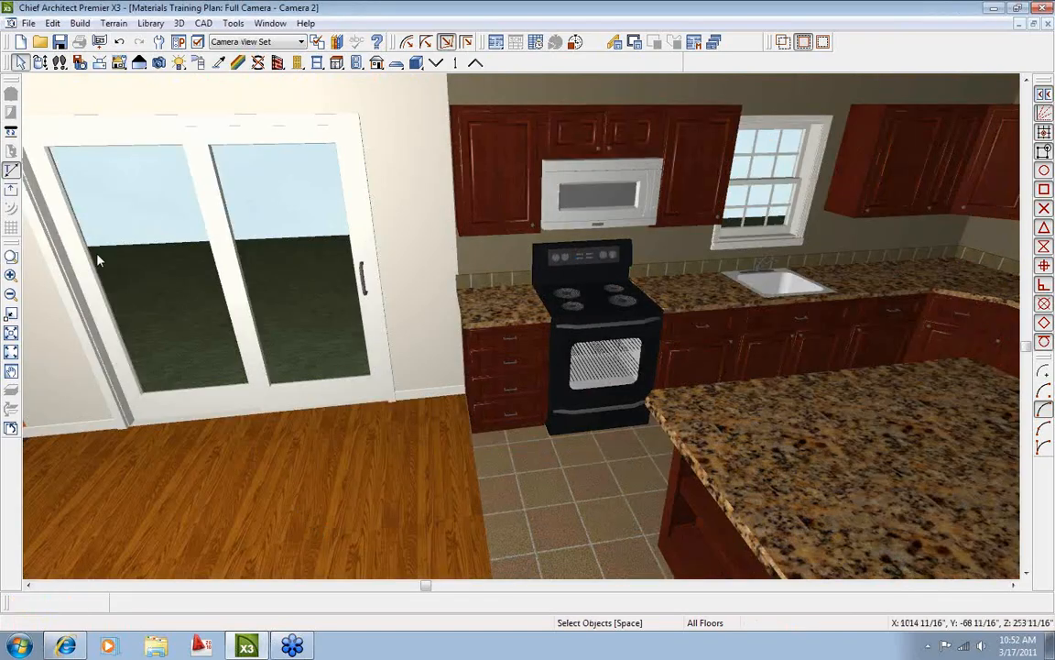
pyautogui.click(40, 62)
pyautogui.moveTo(286, 392); pyautogui.dragTo(306, 443)
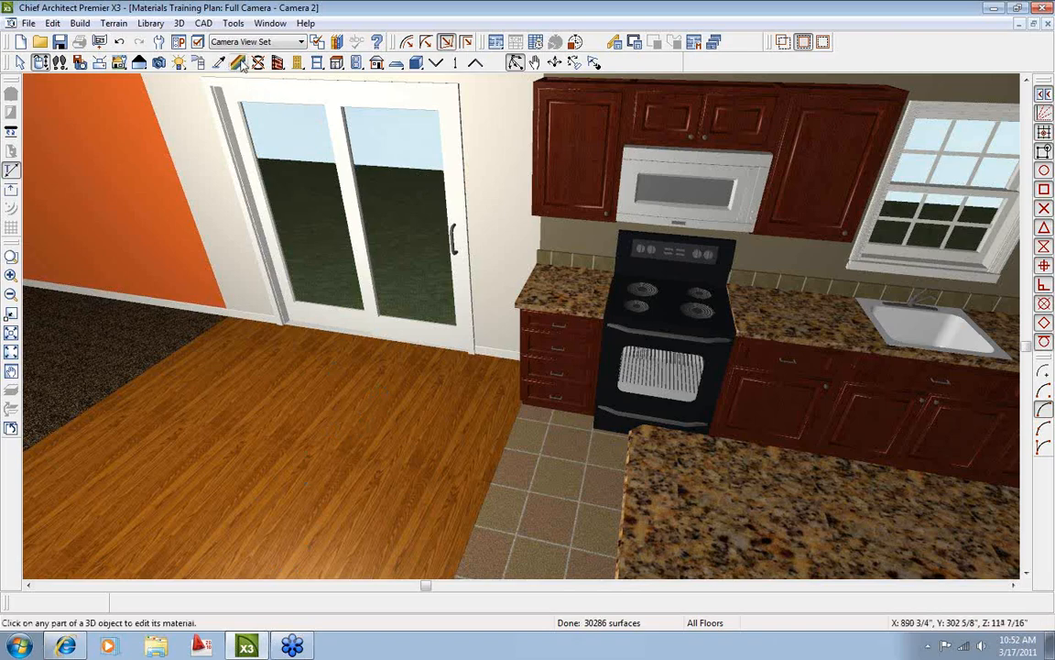
# Examine the texture settings of the library's Gunstock 2 1/4 hardwood and leave the definition without changes.
pyautogui.click(338, 42)
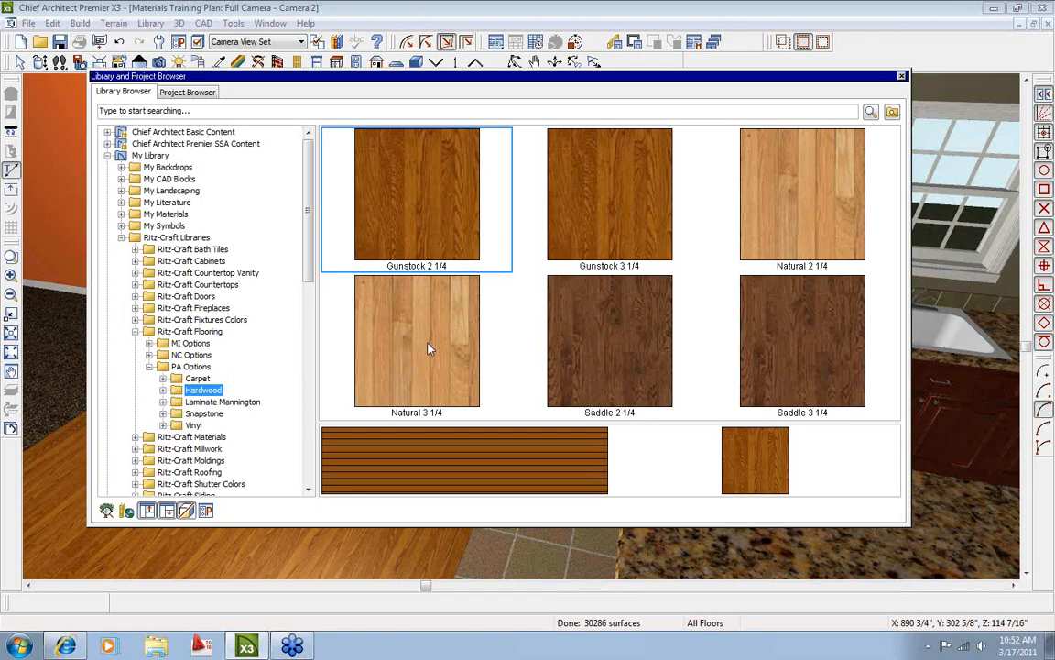
pyautogui.click(162, 391)
pyautogui.click(213, 402)
pyautogui.rightClick(218, 406)
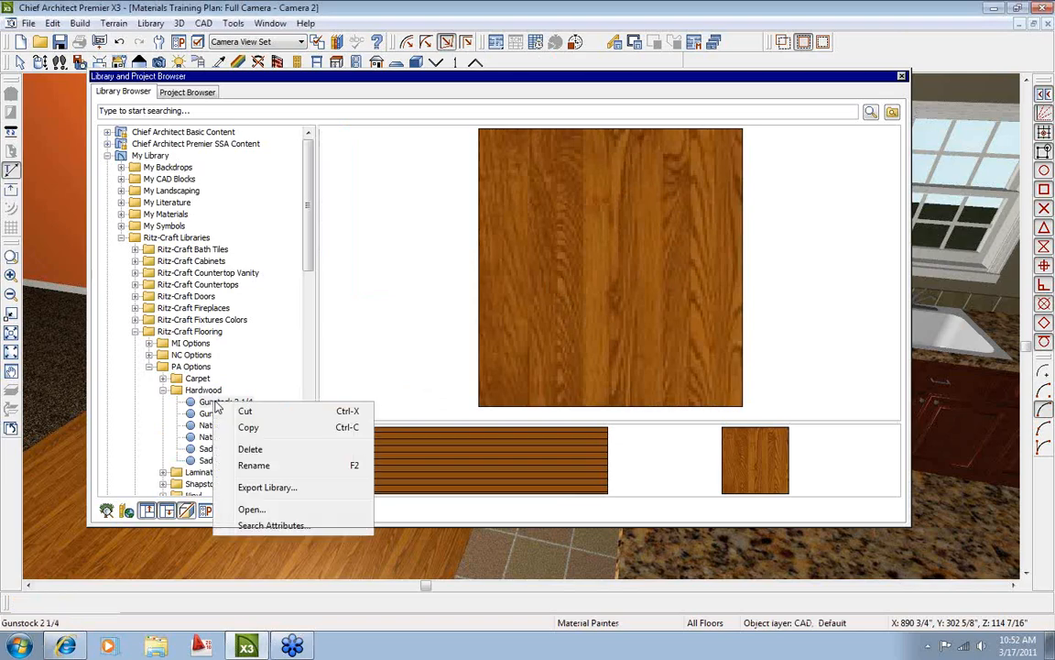
pyautogui.click(252, 508)
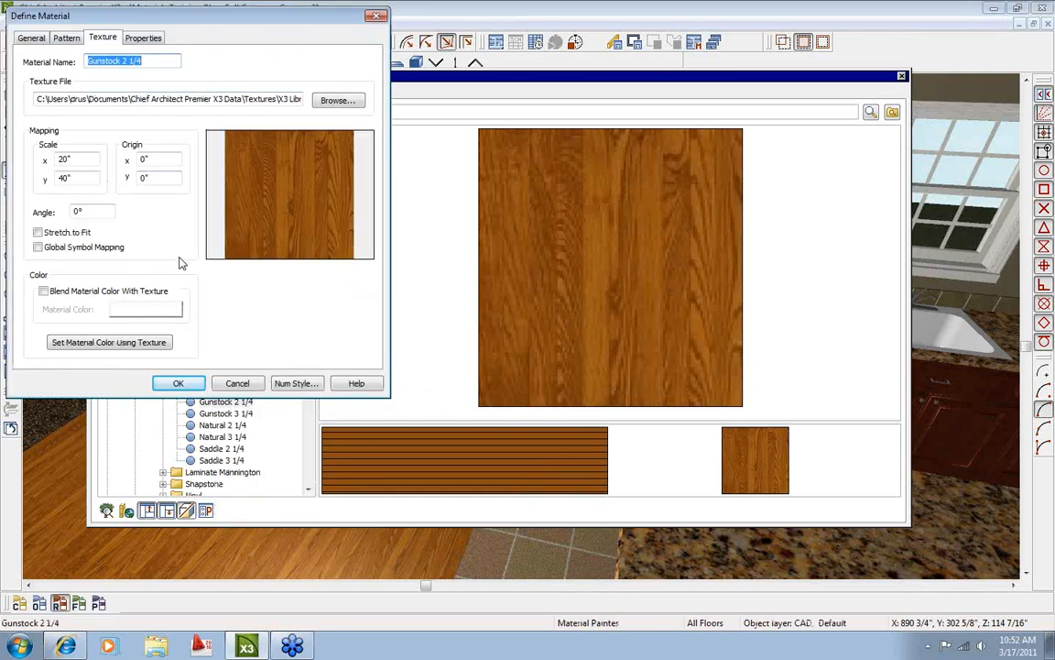
pyautogui.click(236, 383)
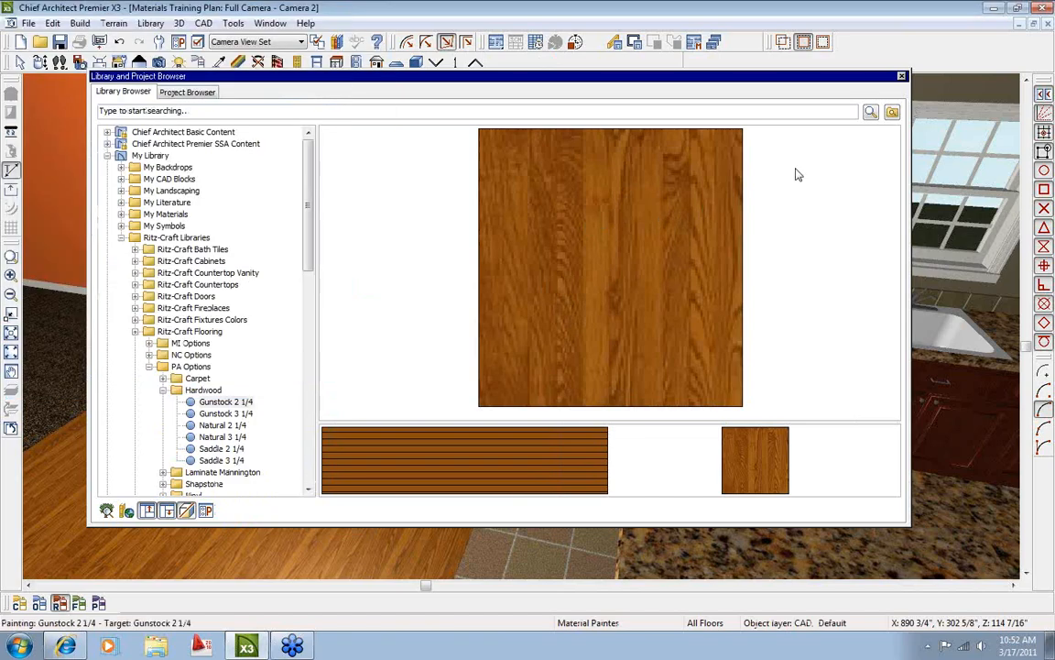
pyautogui.click(902, 76)
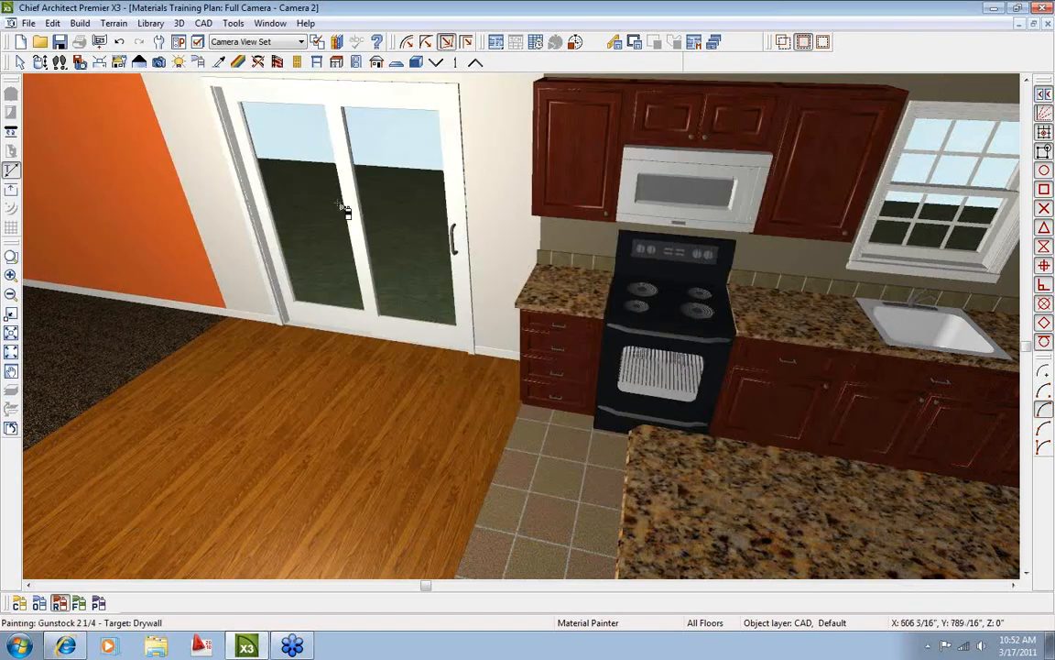
# Set the hardwood floor's texture angle to 45° in its material definition.
pyautogui.click(237, 63)
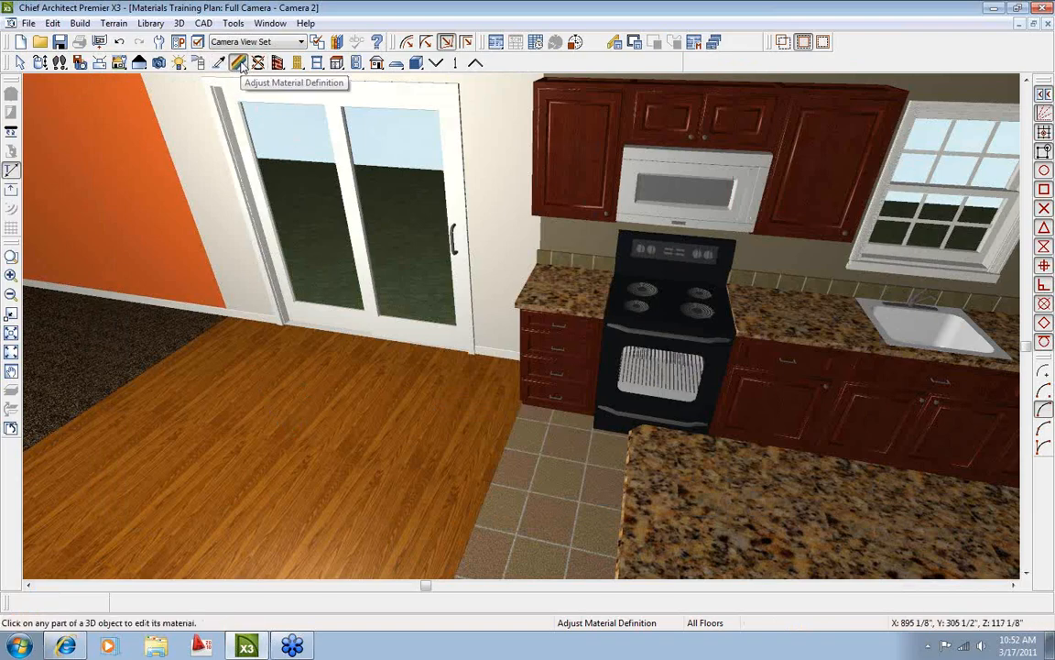
pyautogui.click(290, 450)
pyautogui.doubleClick(111, 268)
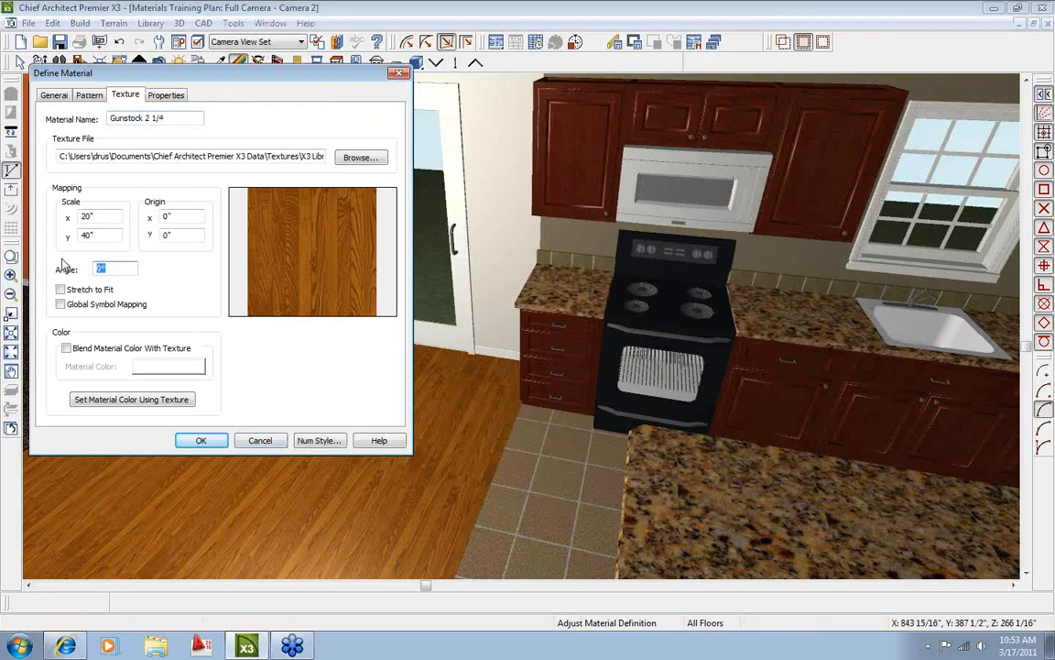
pyautogui.write('45')
pyautogui.click(201, 440)
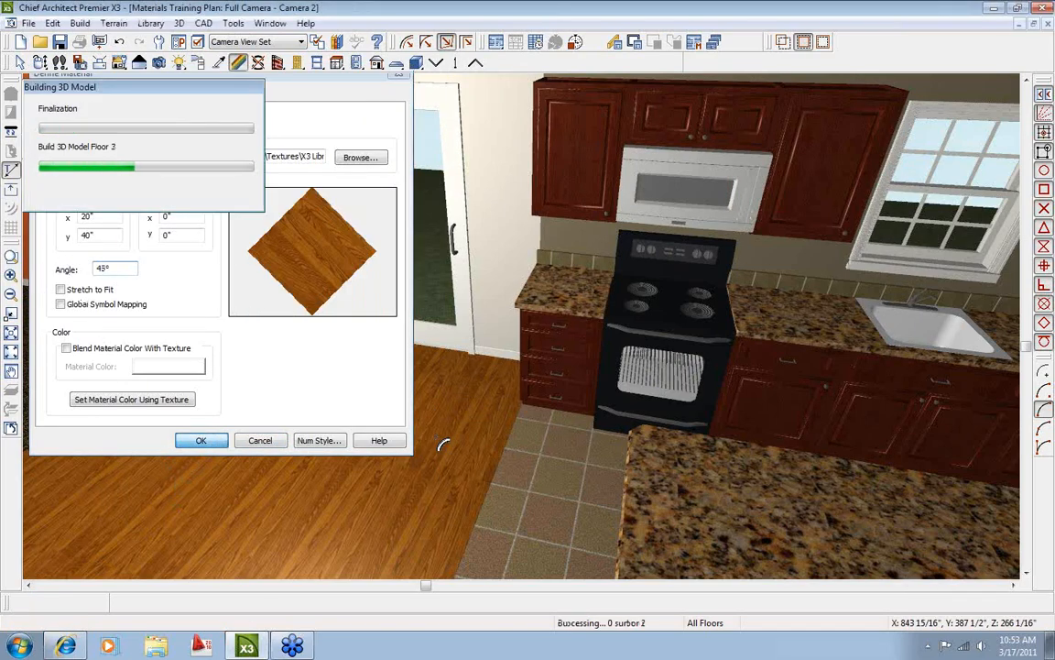
pyautogui.press('space')
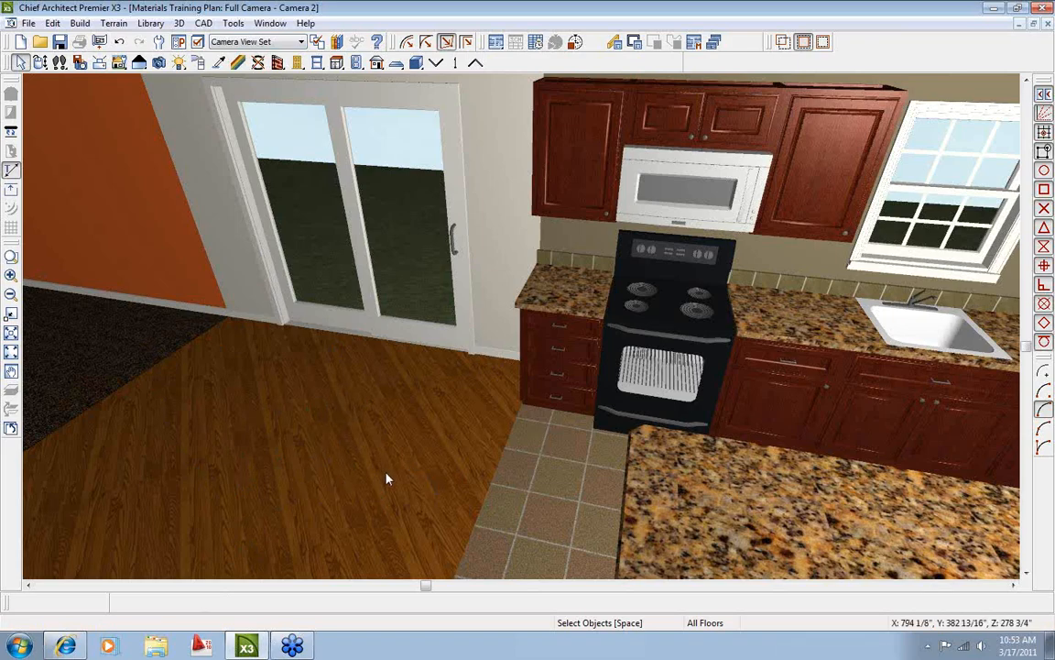
# Open the plan materials for the top layer of the hardwood-floored room's floor finish.
pyautogui.click(40, 62)
pyautogui.moveTo(427, 414); pyautogui.dragTo(249, 483)
pyautogui.press('space')
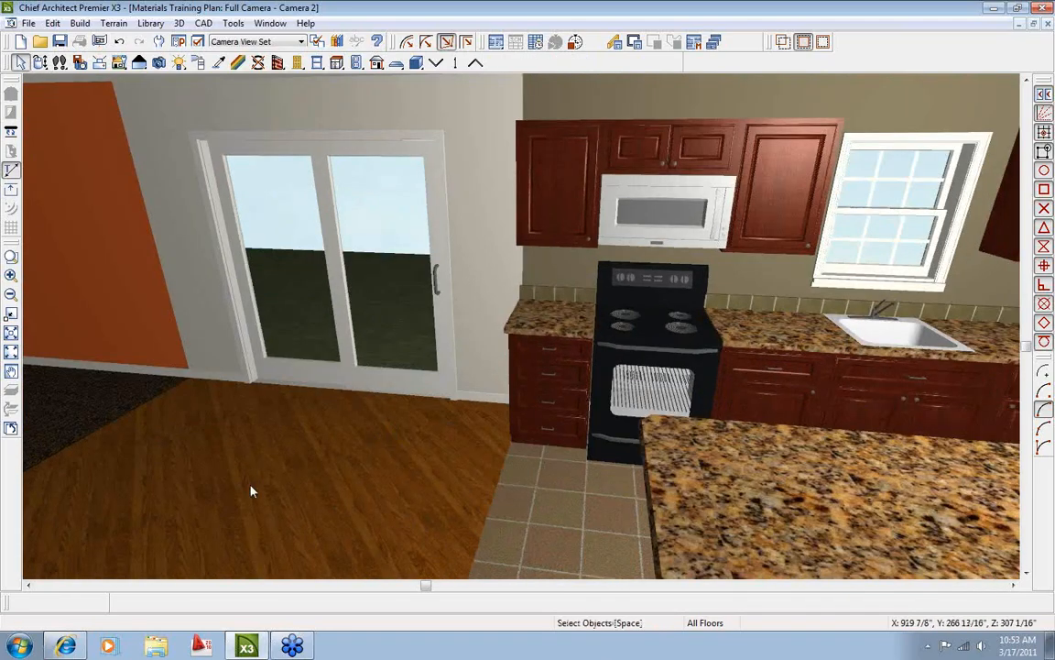
pyautogui.doubleClick(252, 492)
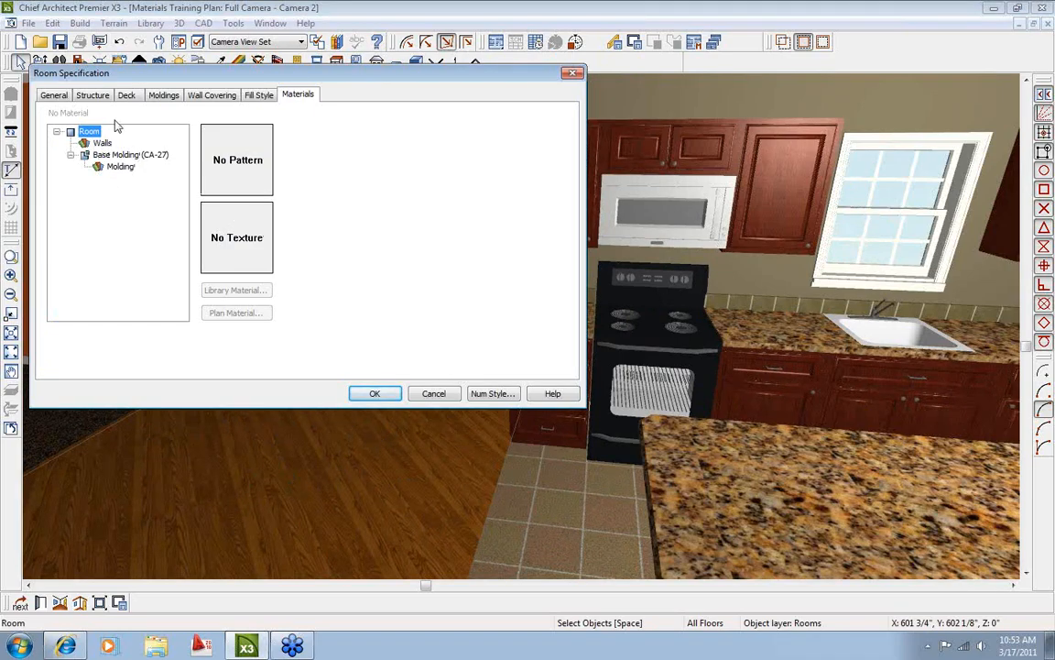
pyautogui.click(93, 95)
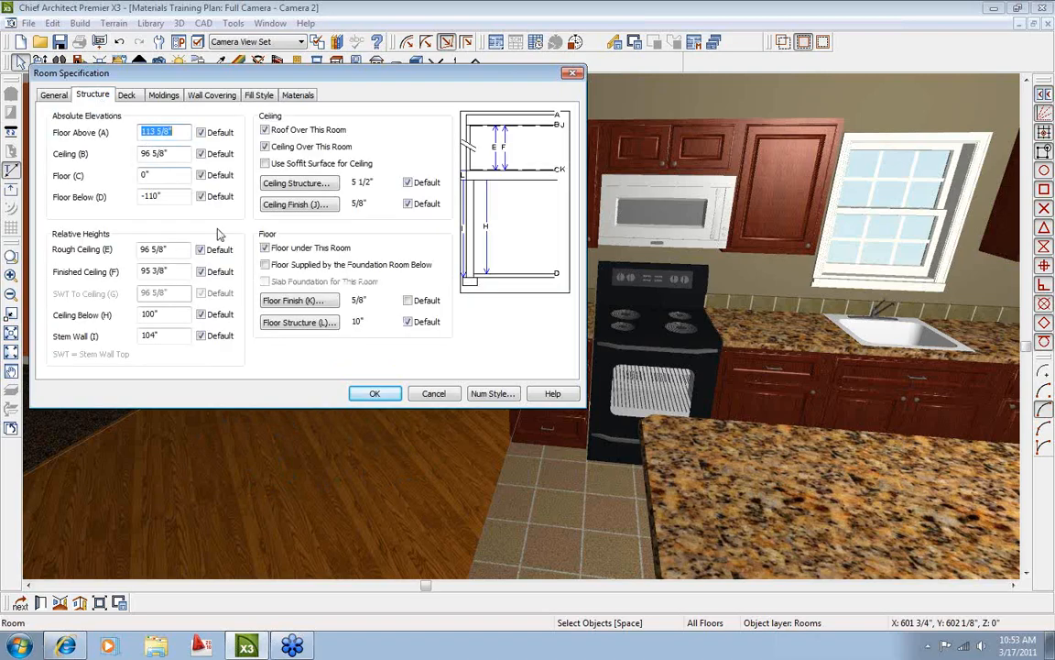
pyautogui.click(293, 303)
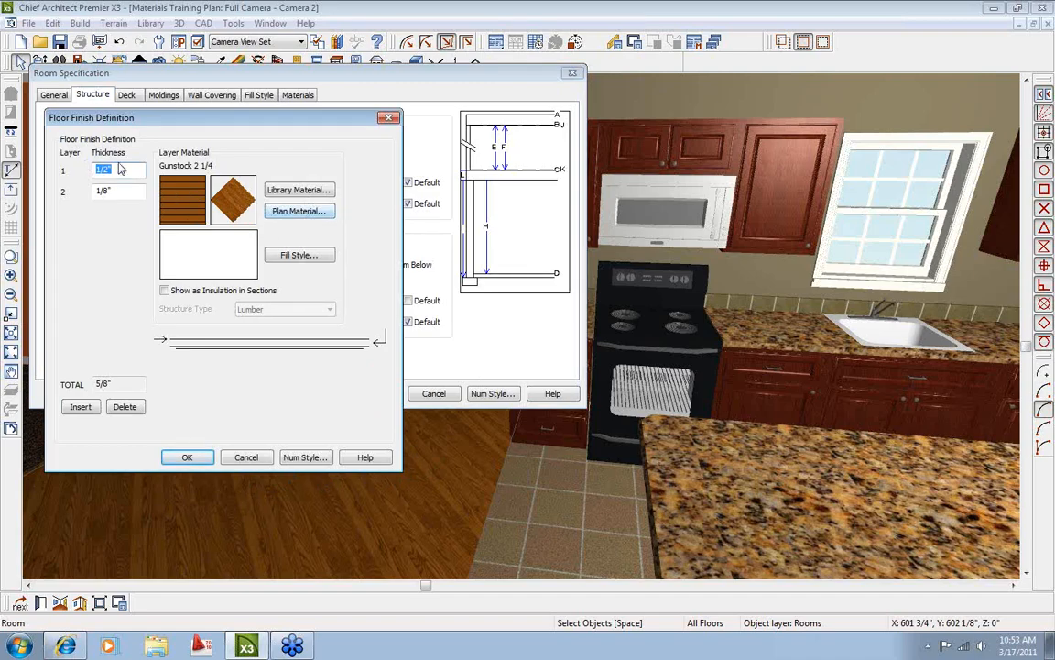
pyautogui.click(297, 217)
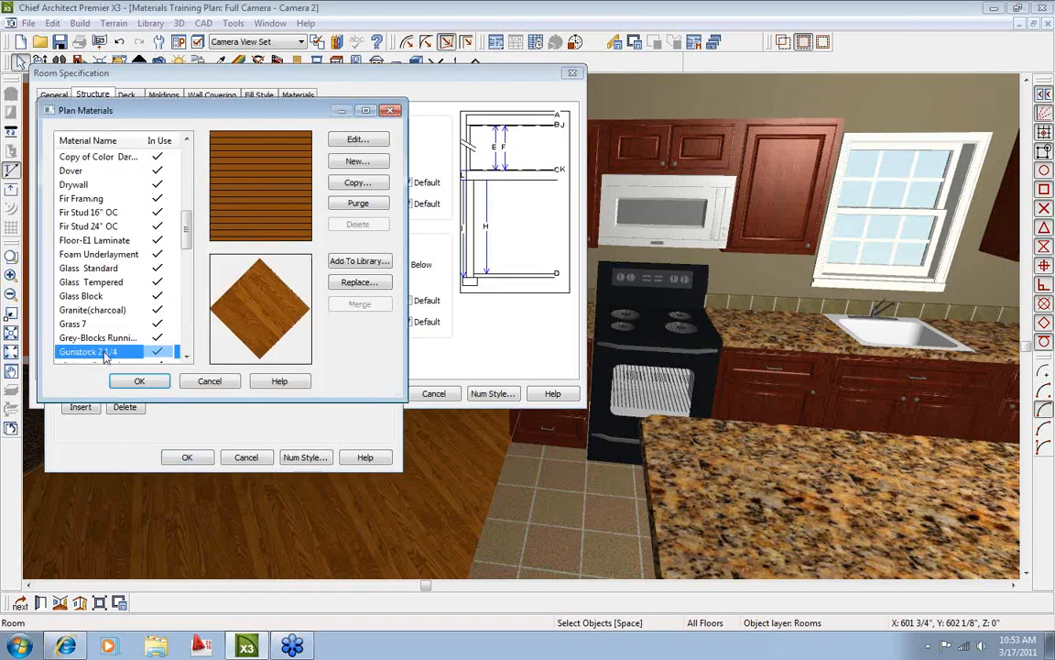
# Copy the Gunstock 2 1/4 plan material under the name Gunstock 2 1/4 45 and accept the floor finish definition.
pyautogui.click(357, 182)
pyautogui.click(220, 167)
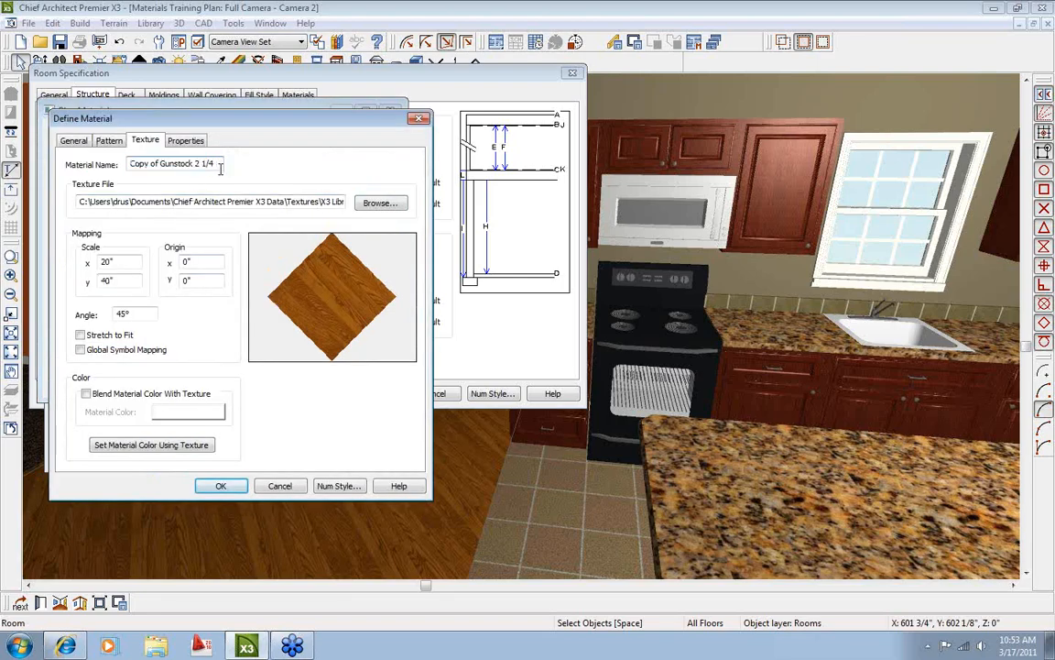
pyautogui.press('Left')
pyautogui.press('Left')
pyautogui.press('Left')
pyautogui.press('Left')
pyautogui.press('Left')
pyautogui.press('Left')
pyautogui.press('Left')
pyautogui.press('Left')
pyautogui.press('Left')
pyautogui.press('Left')
pyautogui.press('Left')
pyautogui.press('BackSpace')
pyautogui.press('BackSpace')
pyautogui.press('BackSpace')
pyautogui.press('BackSpace')
pyautogui.press('BackSpace')
pyautogui.press('BackSpace')
pyautogui.press('BackSpace')
pyautogui.press('BackSpace')
pyautogui.press('End')
pyautogui.write('45')
pyautogui.click(222, 486)
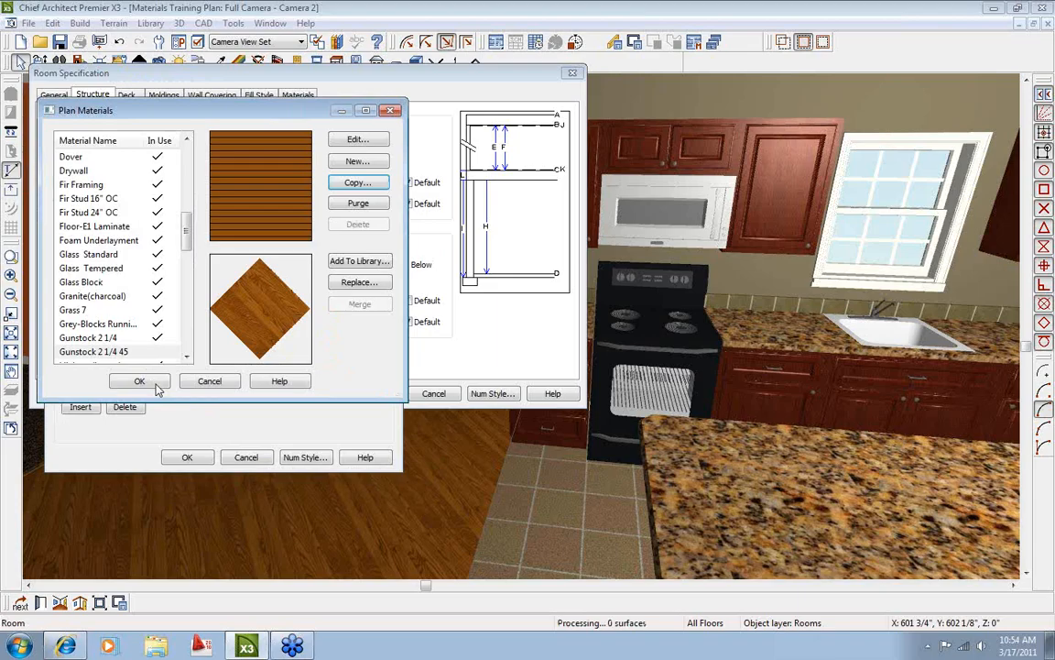
pyautogui.click(156, 384)
pyautogui.click(187, 458)
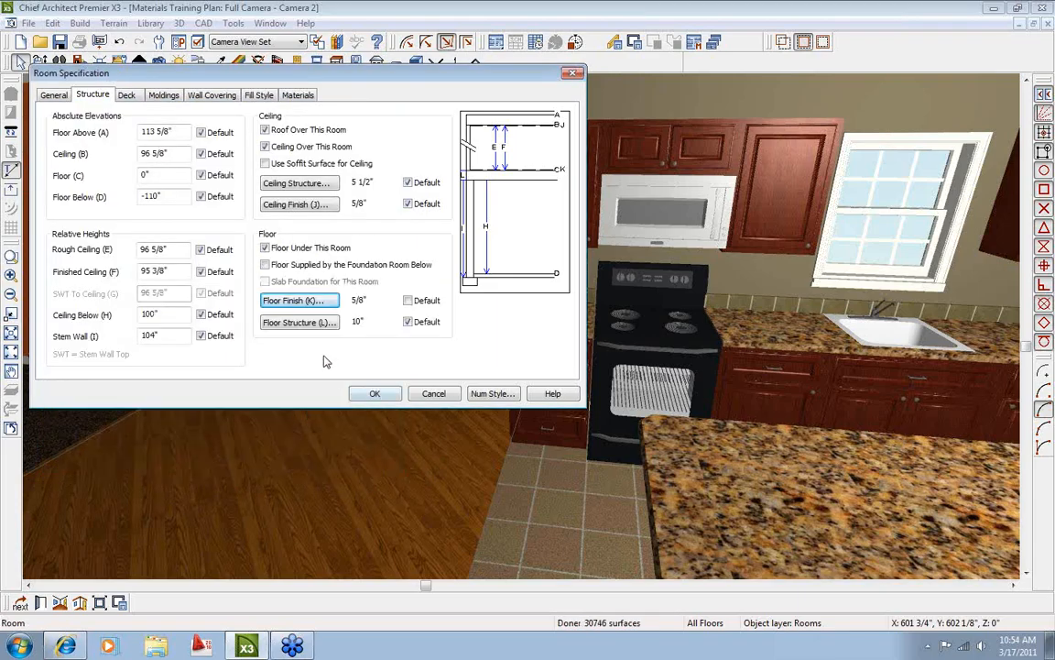
# Add the Gunstock 2 1/4 45 plan material to the library from the room's floor finish and close the room specification.
pyautogui.click(297, 300)
pyautogui.click(299, 211)
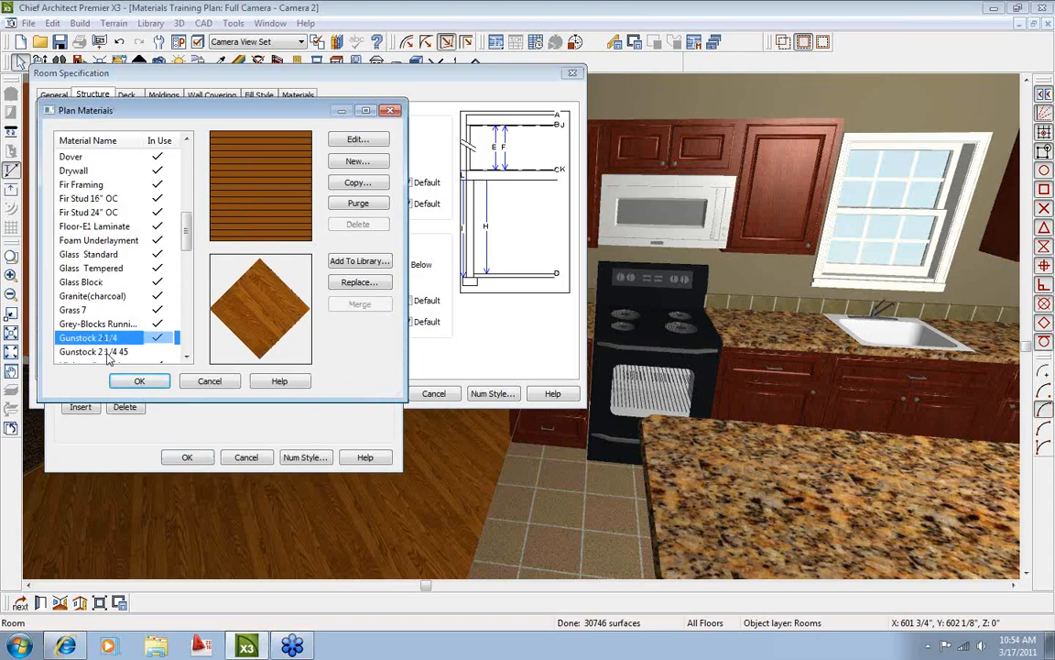
pyautogui.click(106, 353)
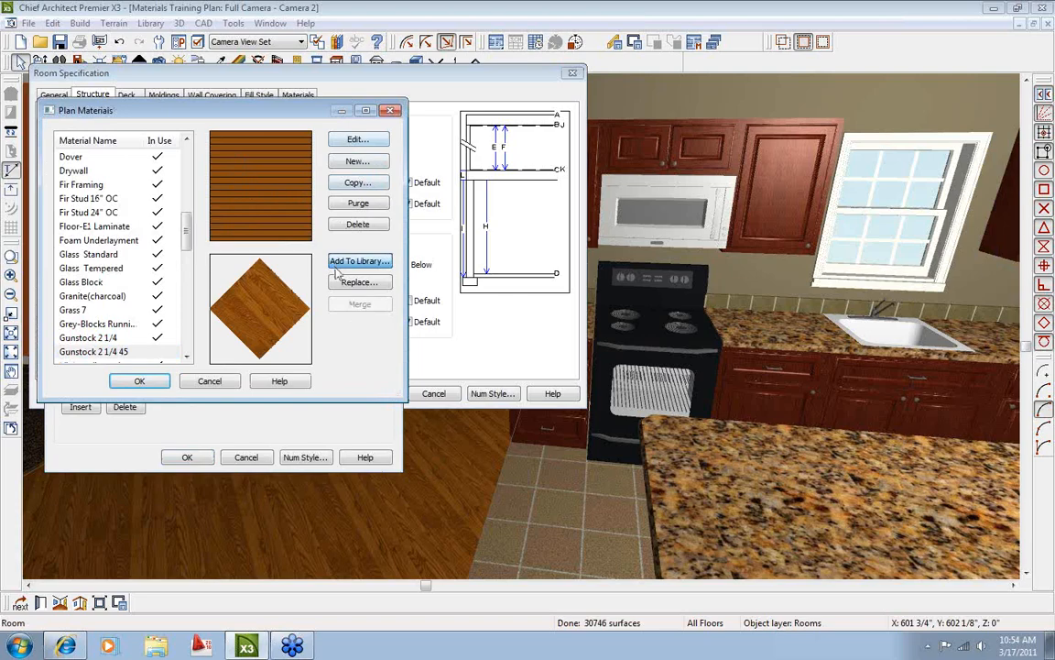
pyautogui.click(336, 266)
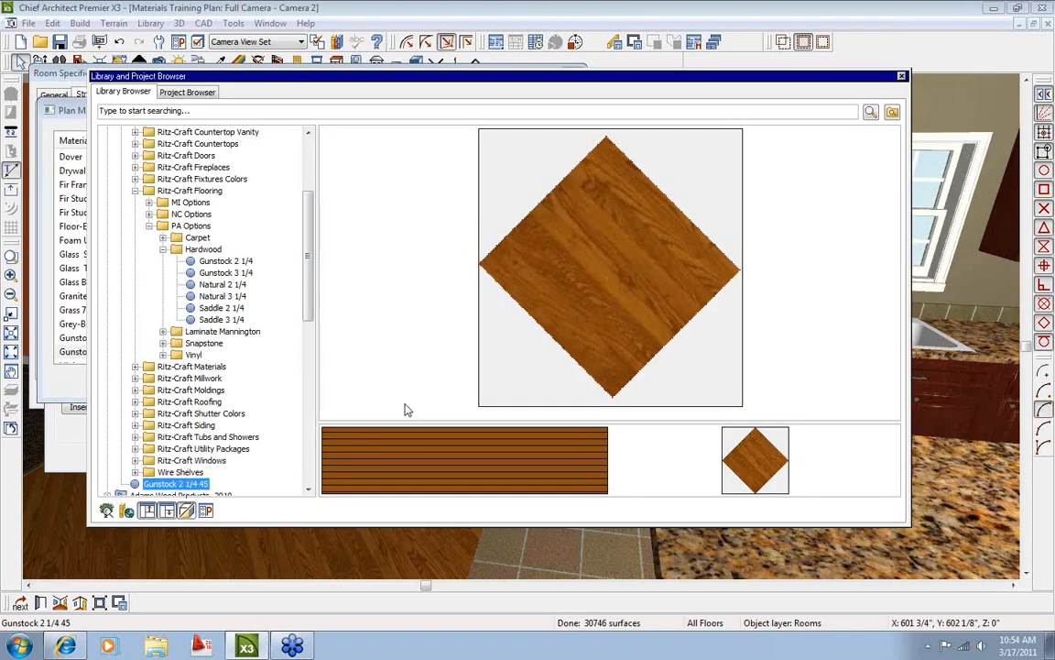
pyautogui.click(148, 225)
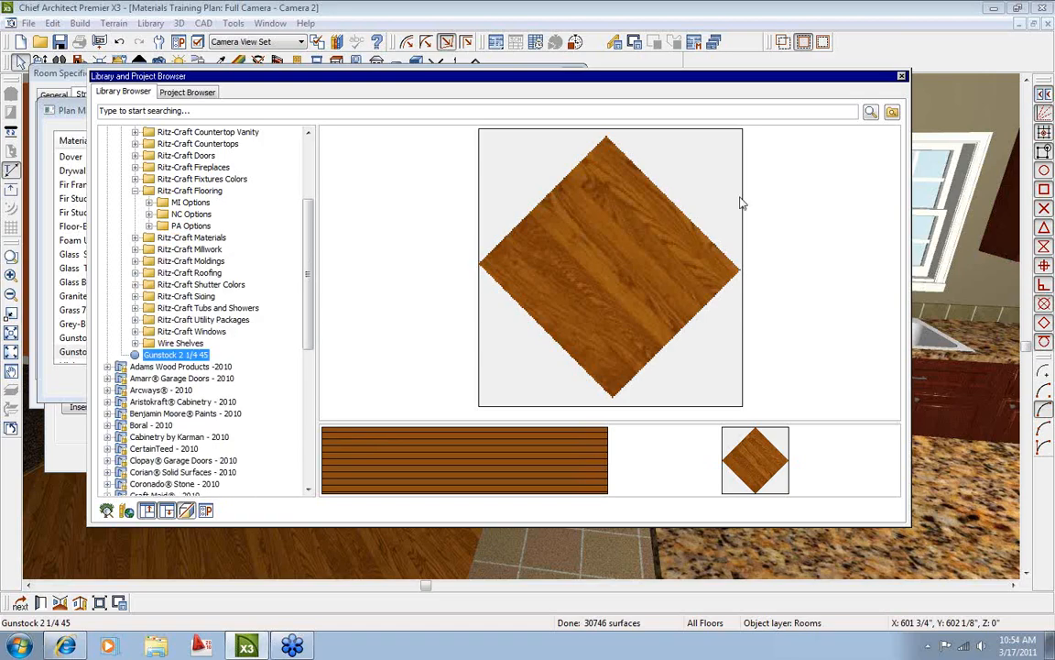
pyautogui.click(901, 76)
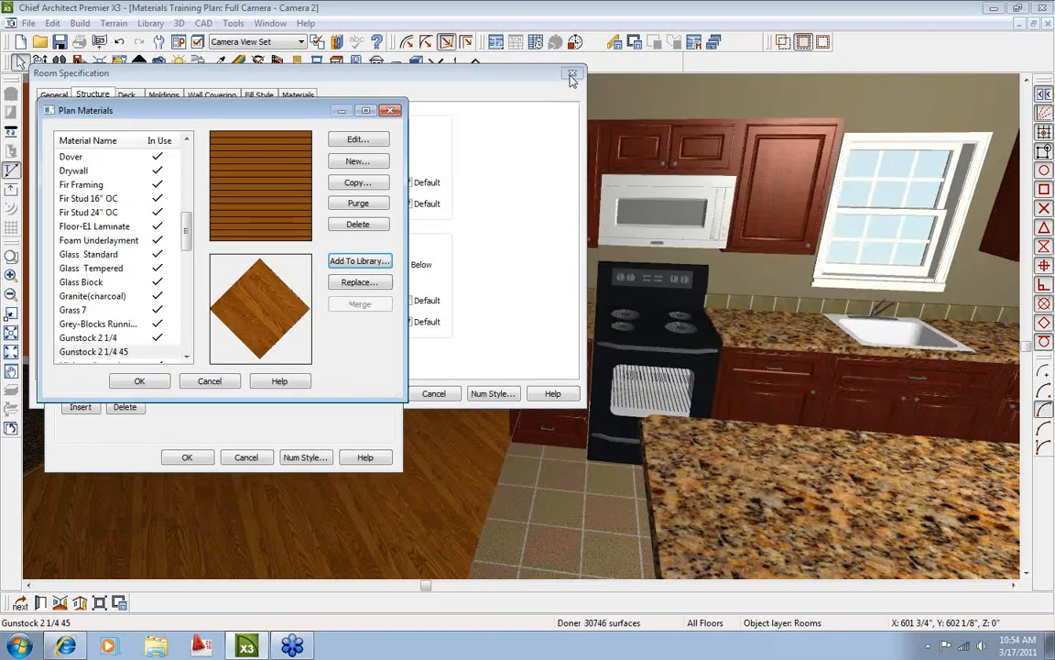
pyautogui.click(391, 110)
pyautogui.click(376, 112)
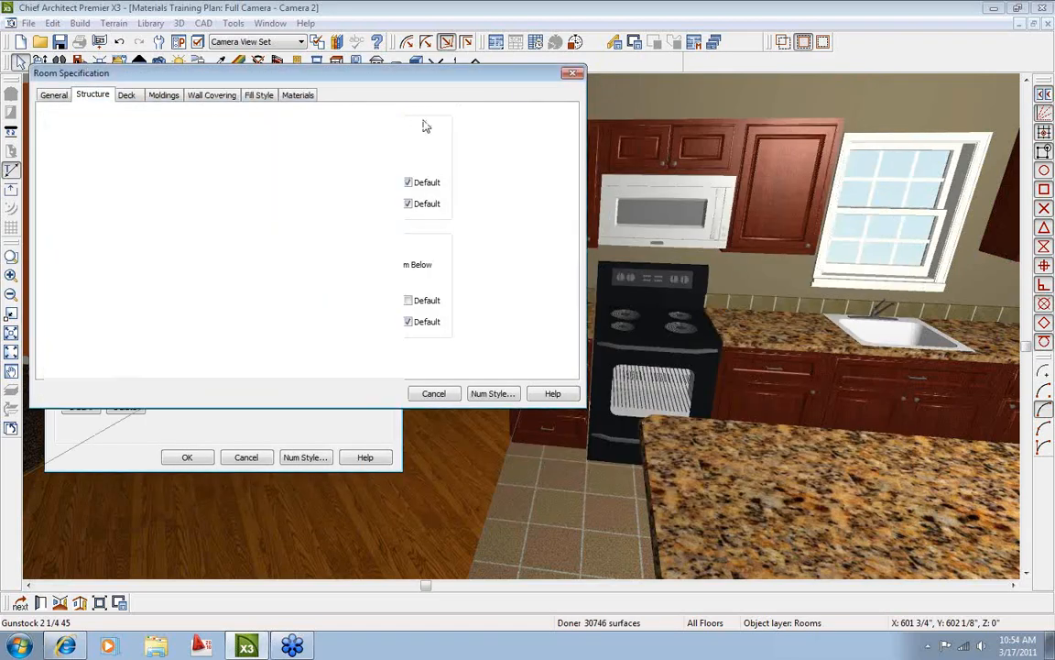
pyautogui.click(571, 74)
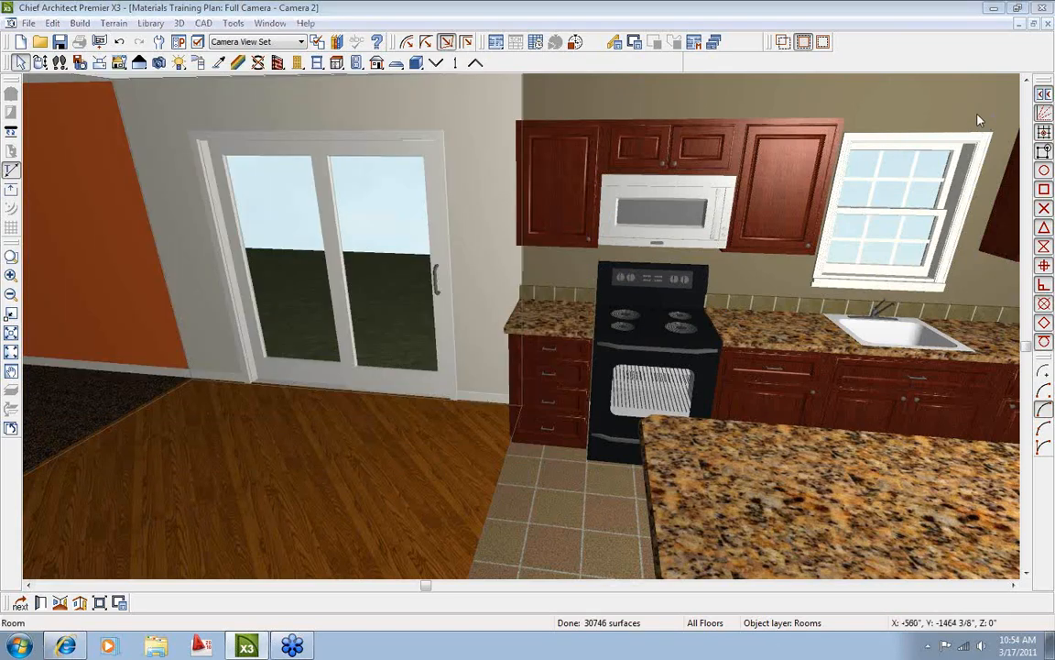